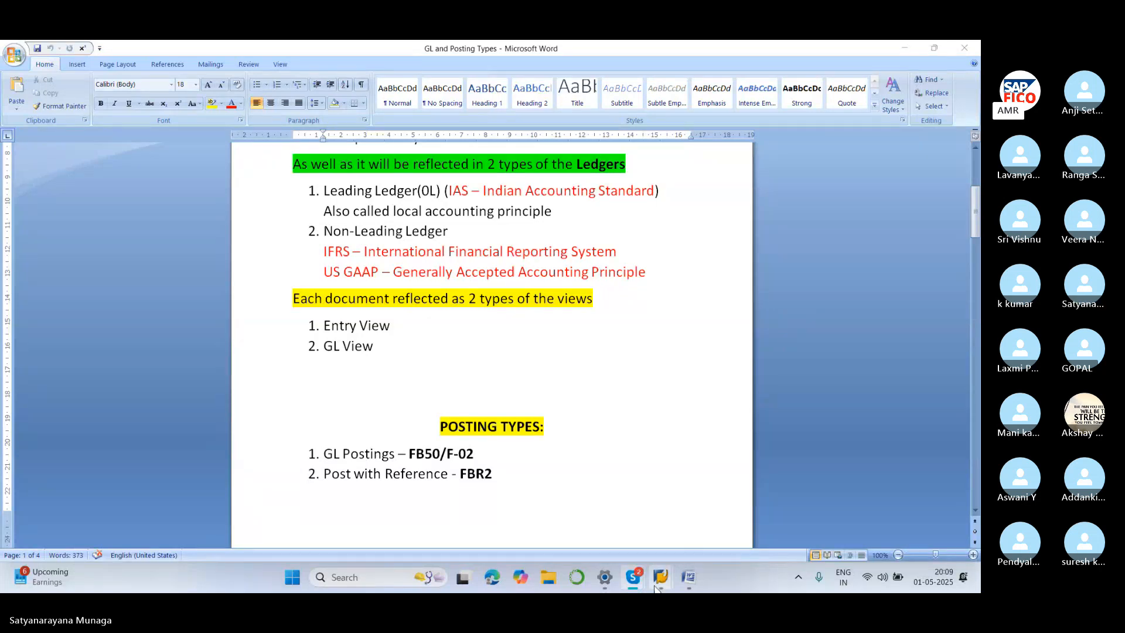
Enter the user ID and password, then dismiss the connection error that appears
mouse_move(655, 586)
left_click(701, 463)
left_click(208, 201)
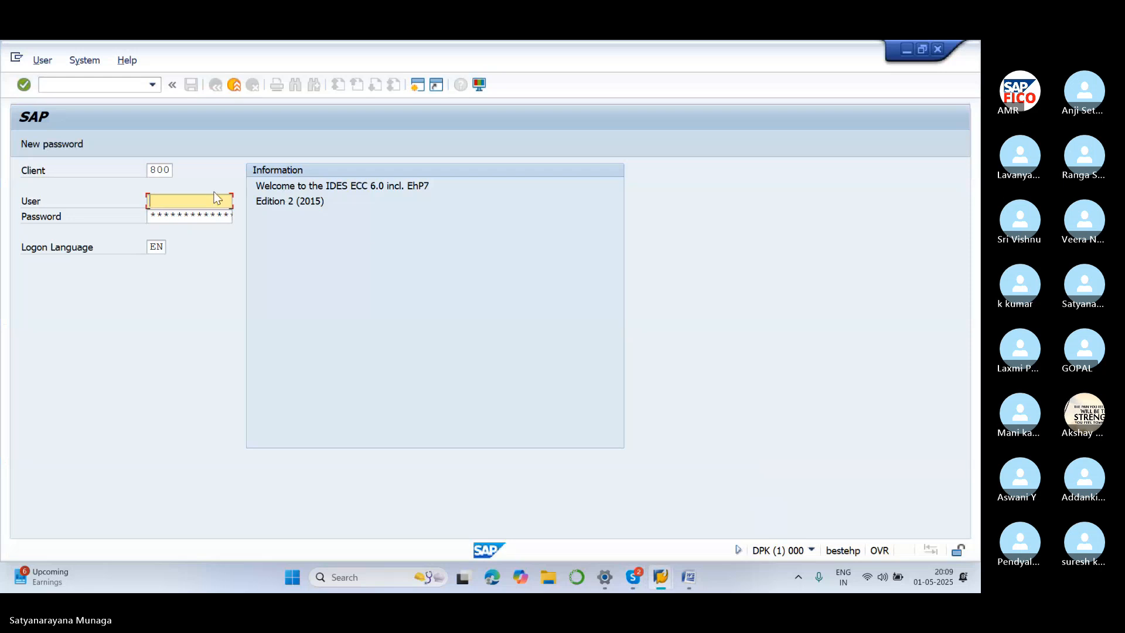
type("71")
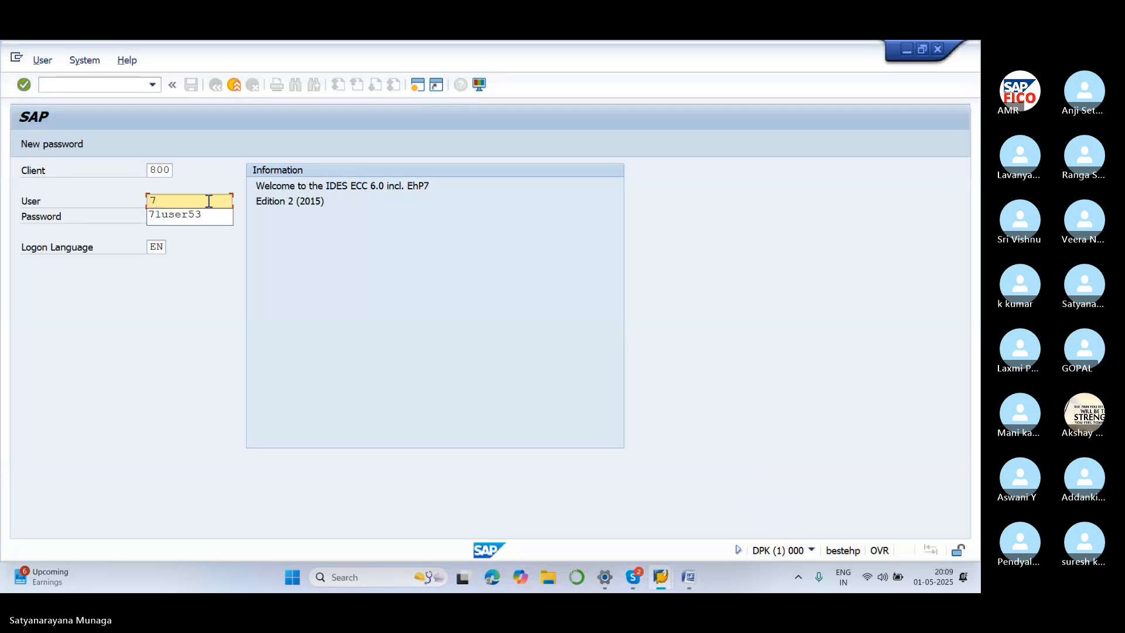
left_click(216, 215)
left_click(216, 215)
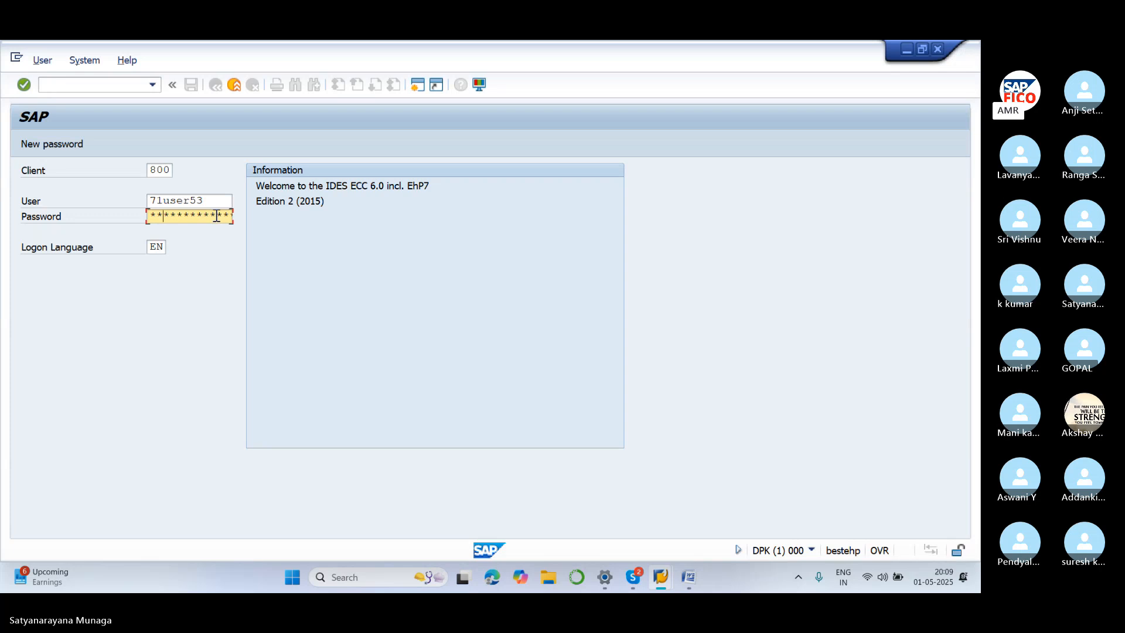
type("*******")
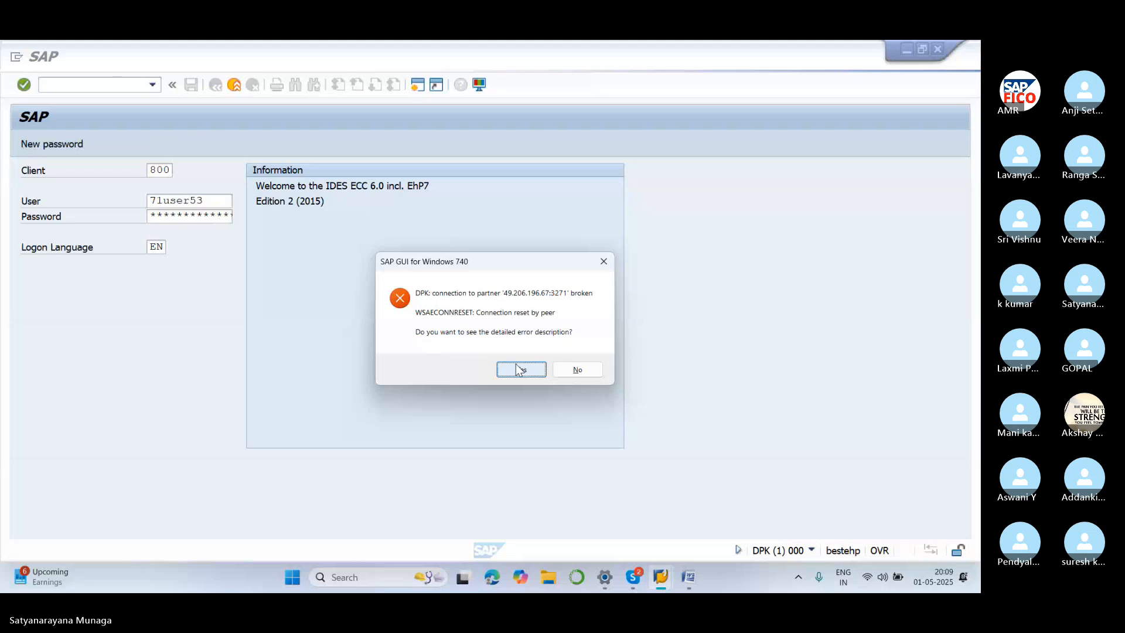
left_click(517, 369)
left_click(590, 418)
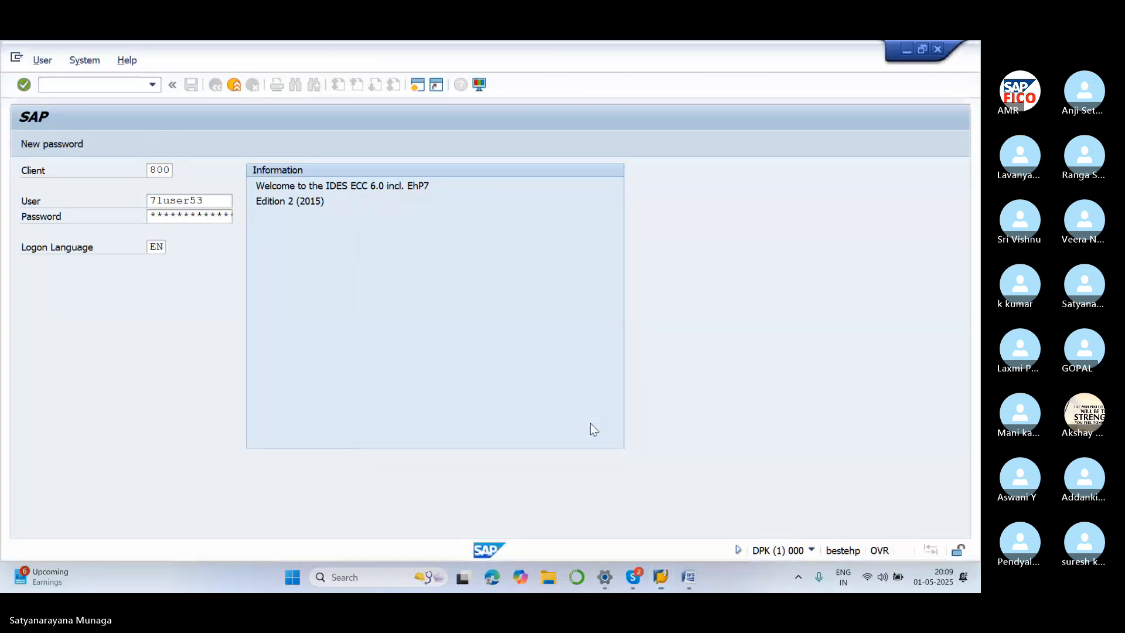
Log on to the SAP ECC connection again with the saved user ID
mouse_move(669, 582)
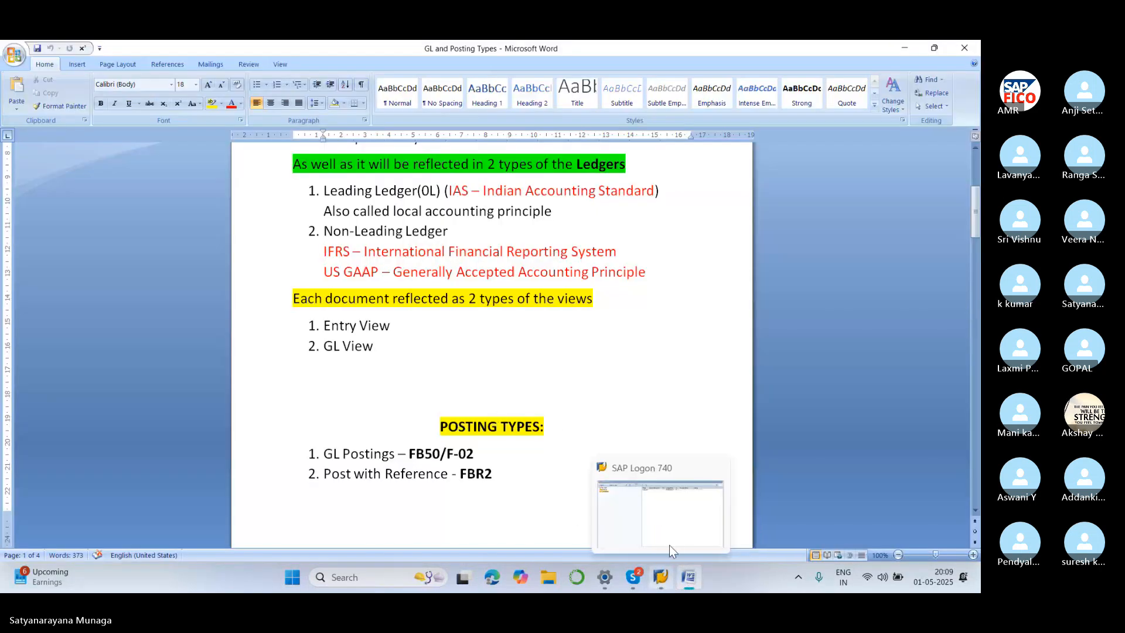
left_click(662, 476)
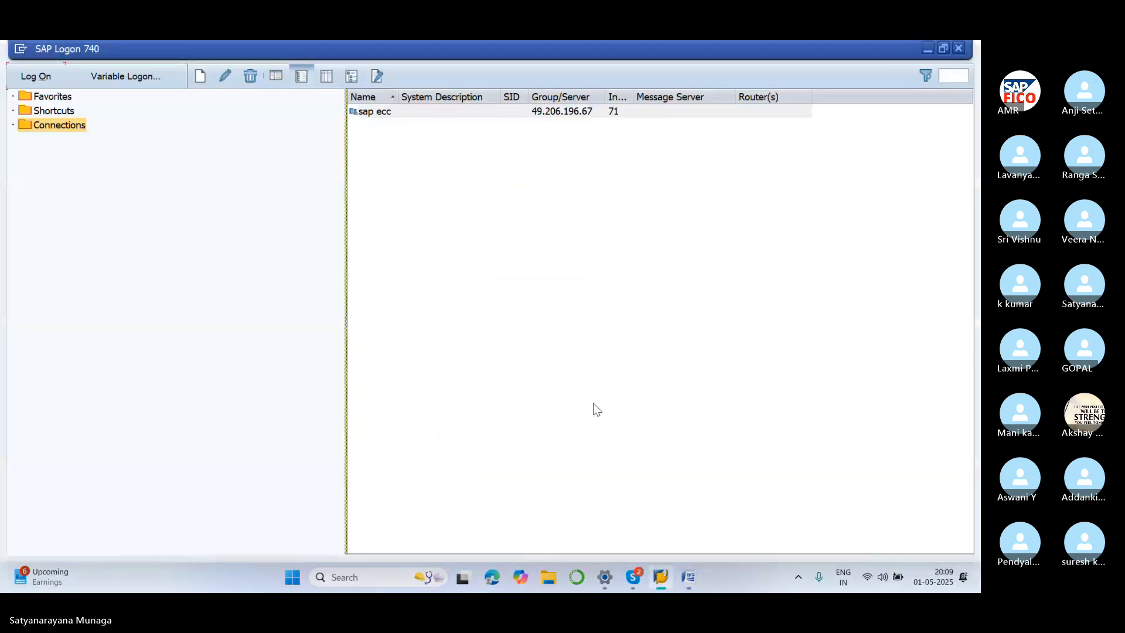
left_click(33, 76)
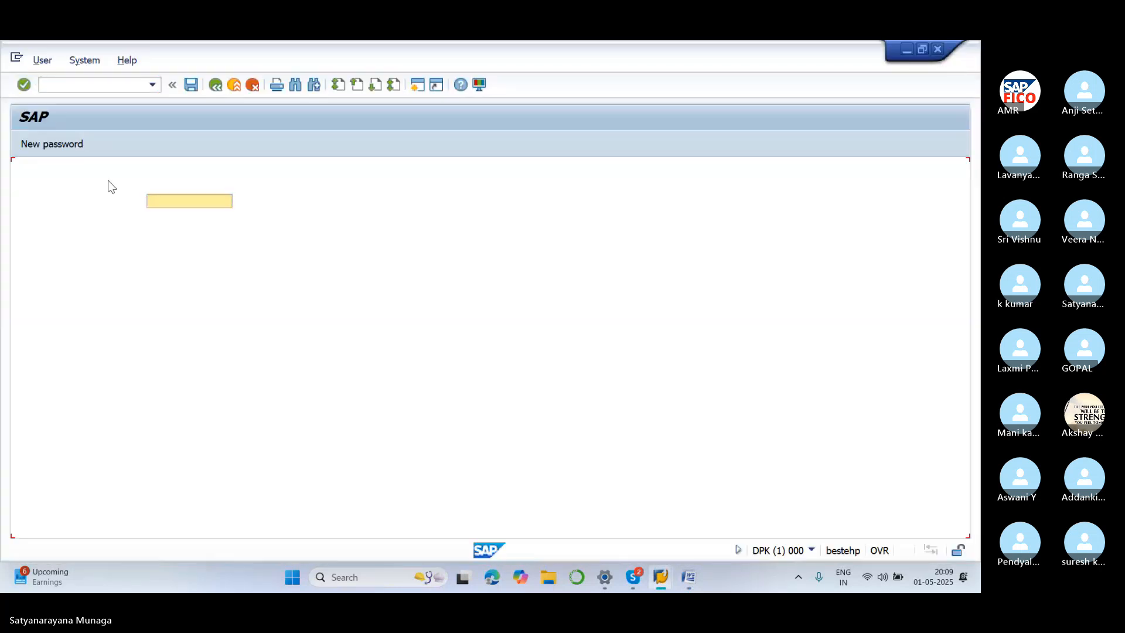
type("7")
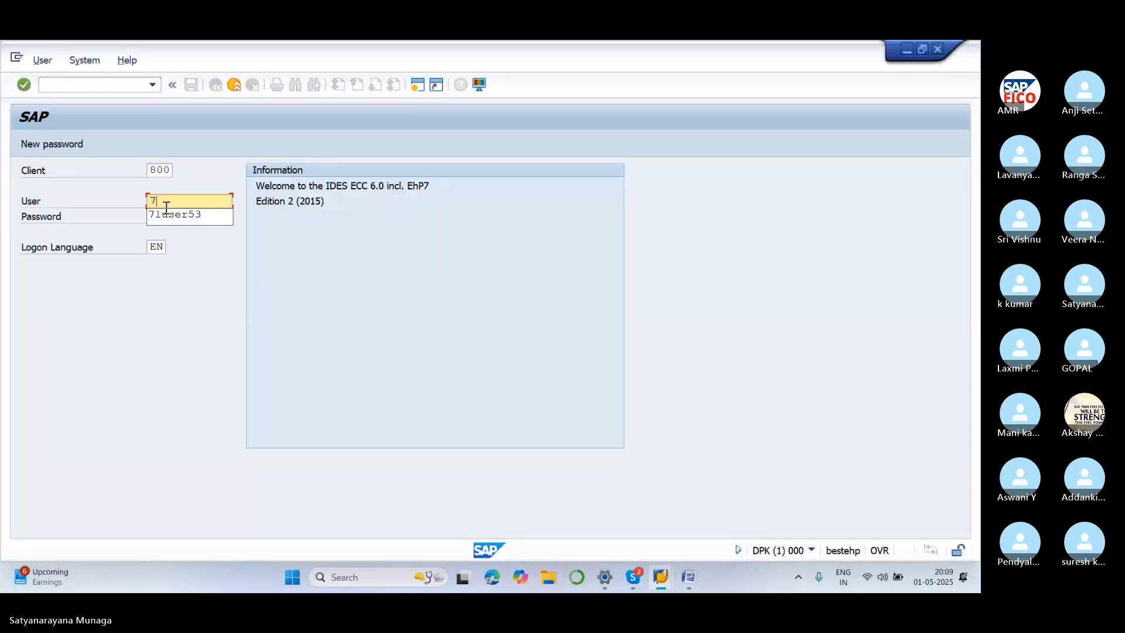
left_click(177, 216)
left_click(177, 216)
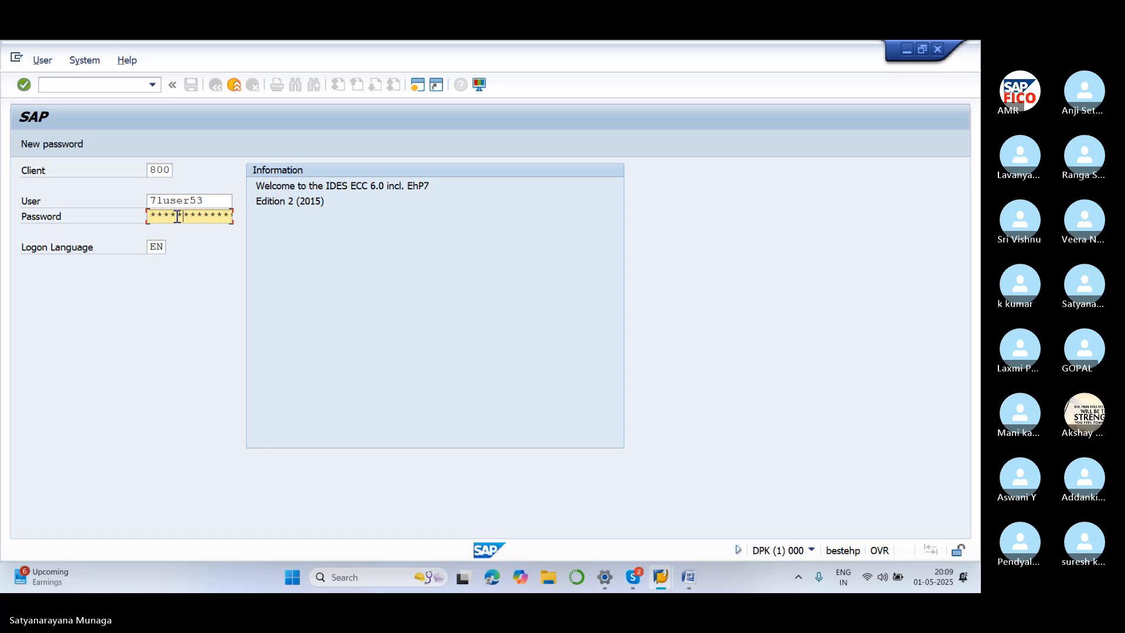
key("Return")
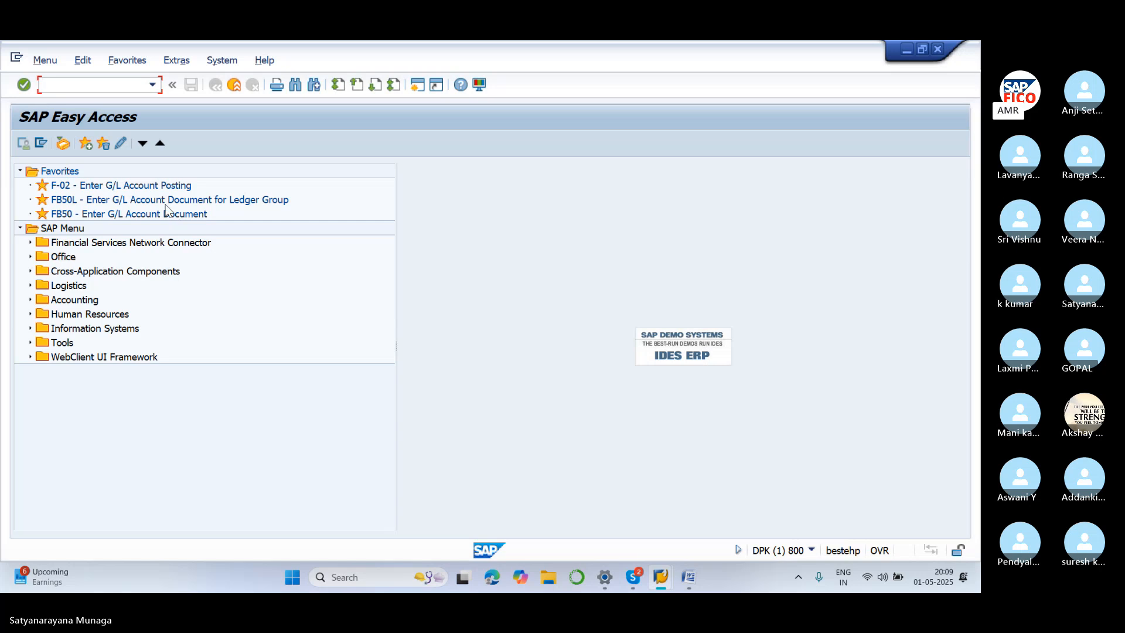
Start transaction FB50 to enter a G/L account document in company code SA99
key("Caps_Lock")
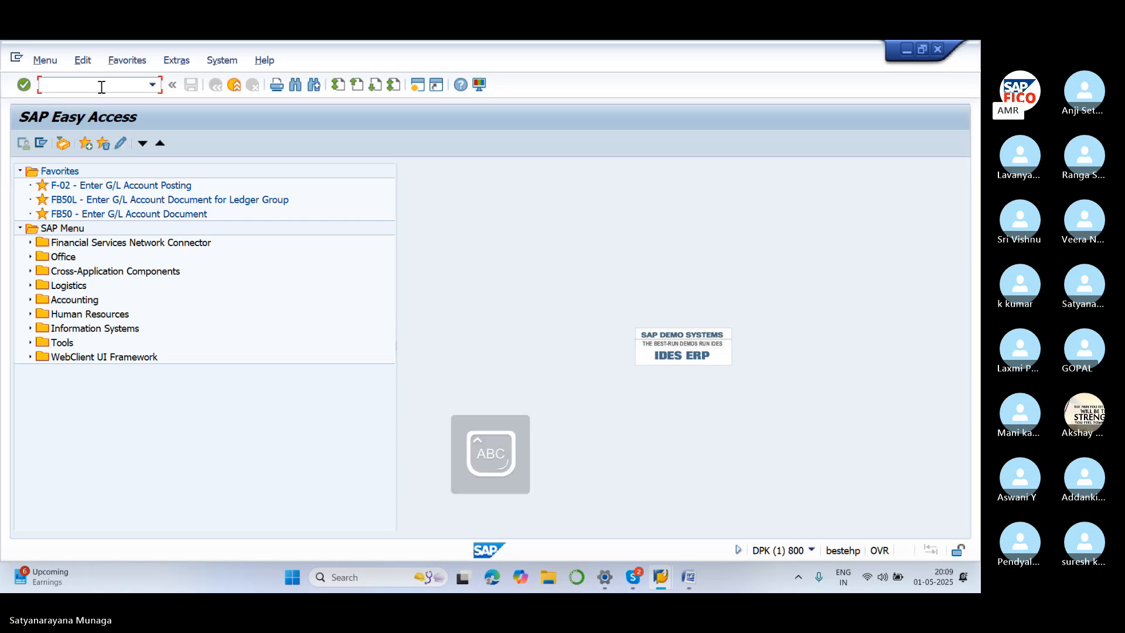
type("FB50")
key("Return")
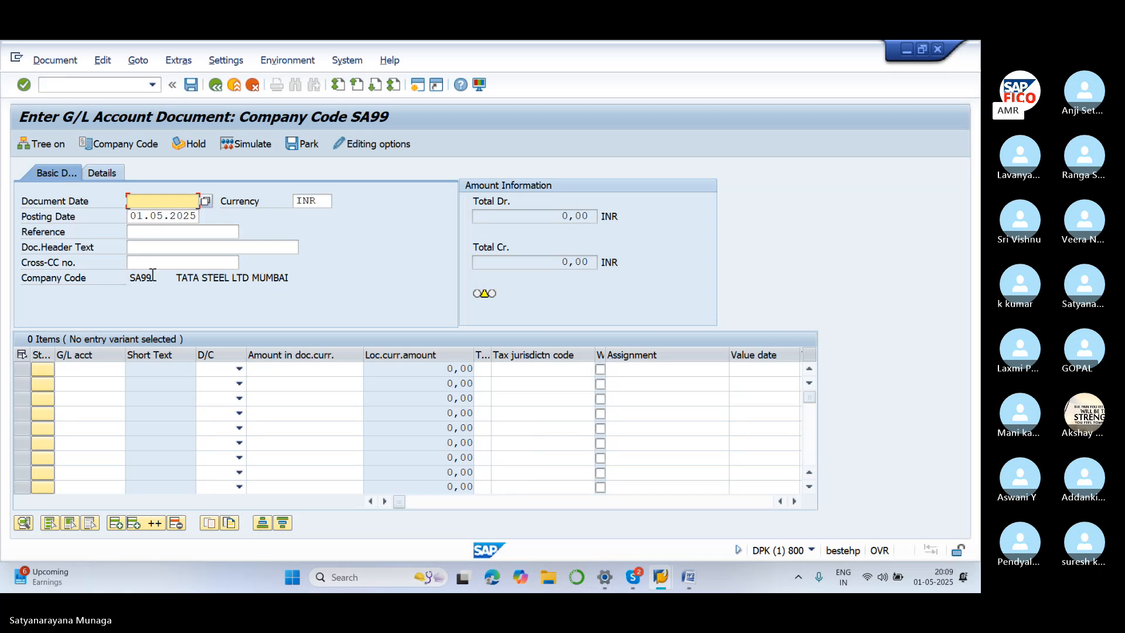
left_click(141, 147)
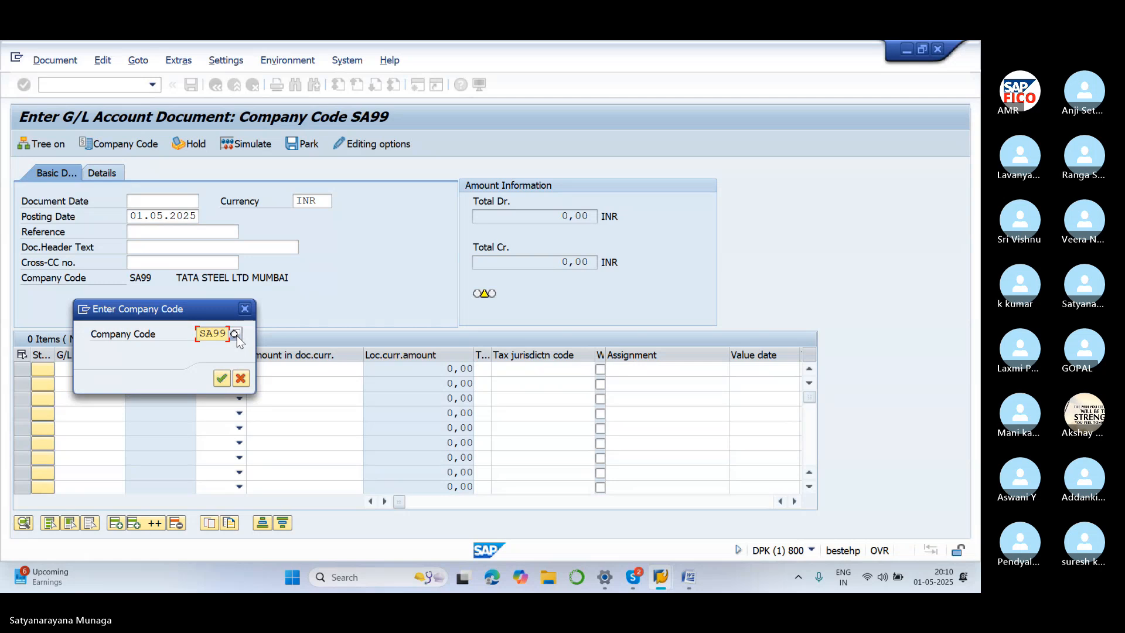
left_click(221, 378)
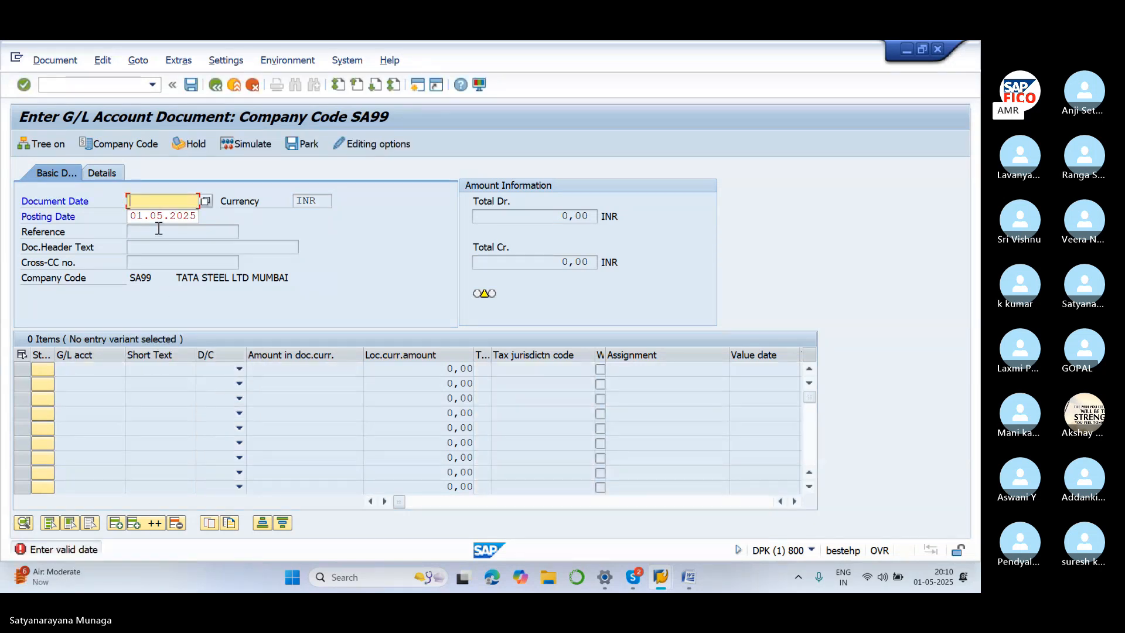
left_click(124, 83)
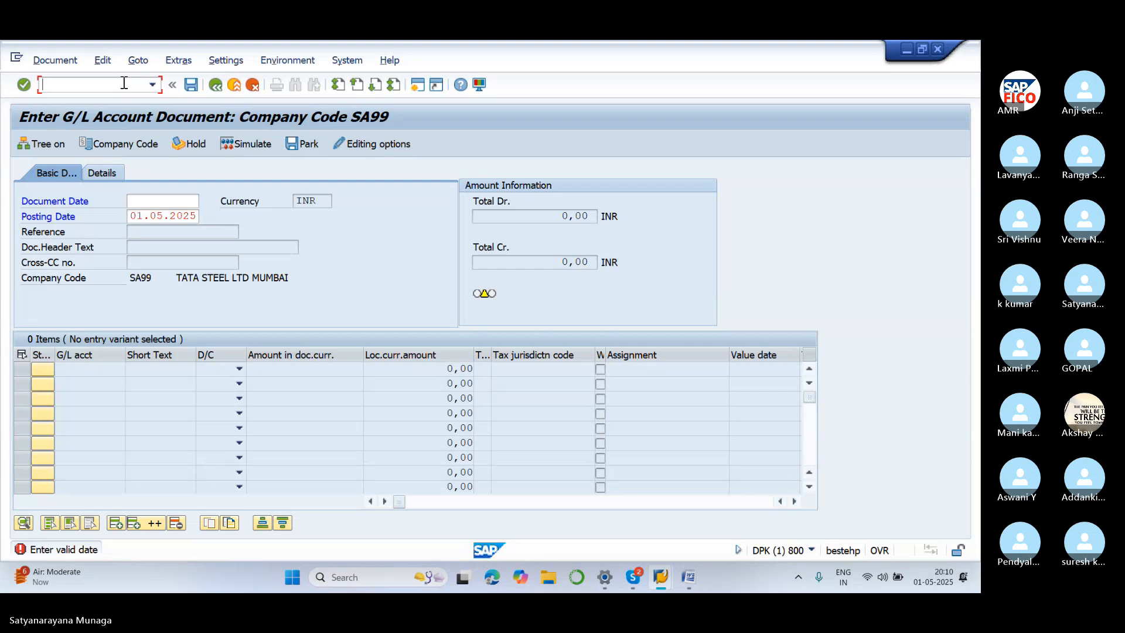
type("/NFB50")
key("Return")
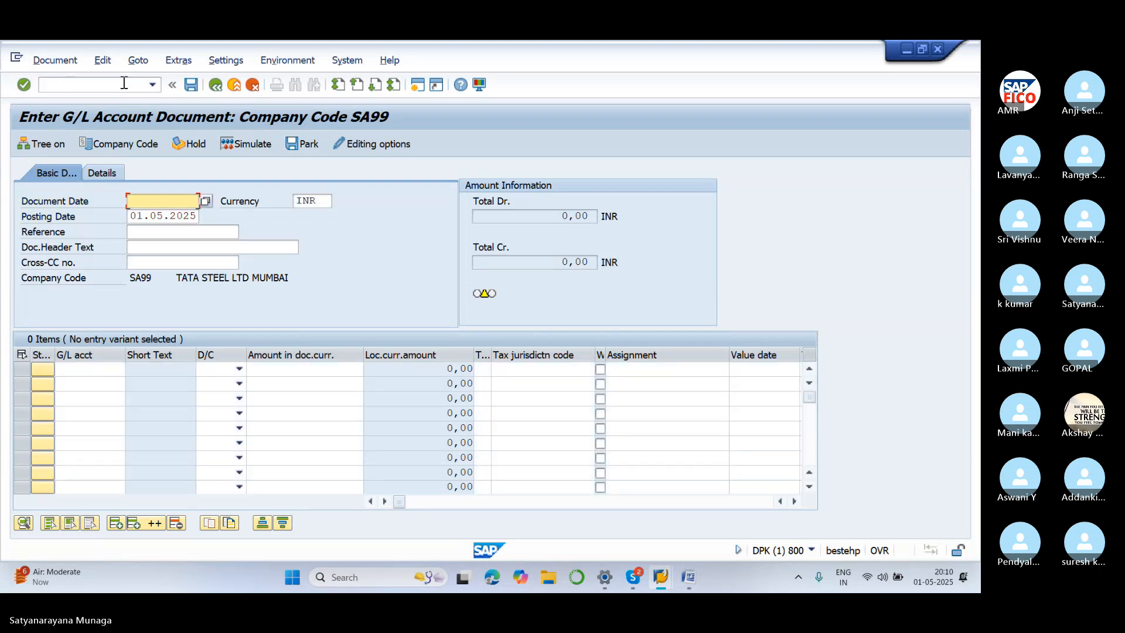
left_click(729, 310)
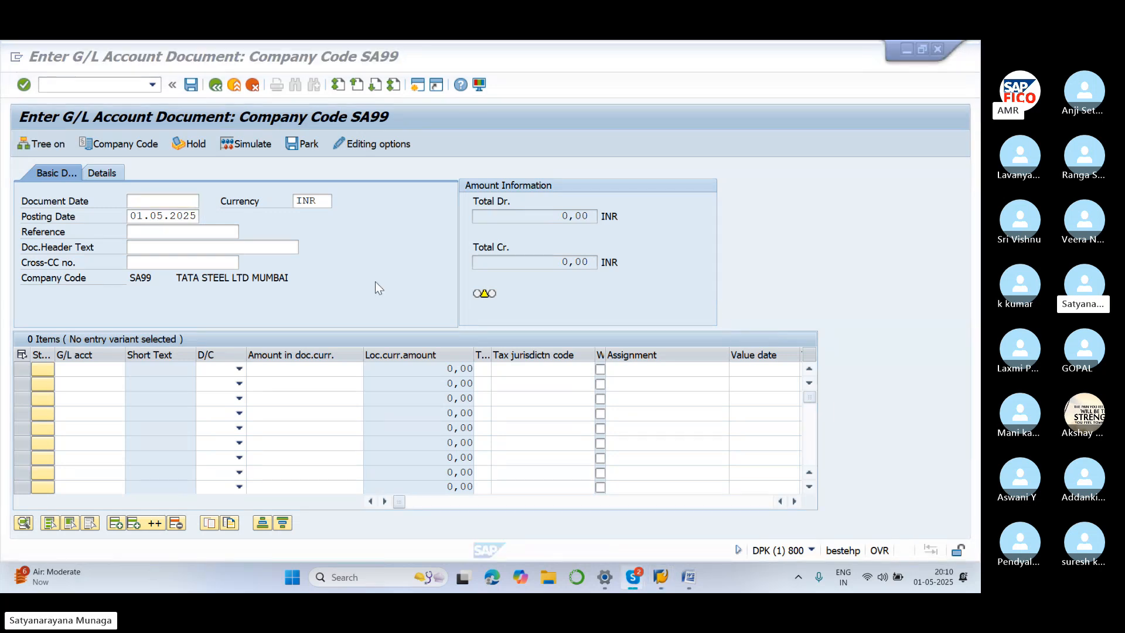
Set document date 01.05.2025 and debit rent account 400300 with 11000 on line 1
left_click(175, 205)
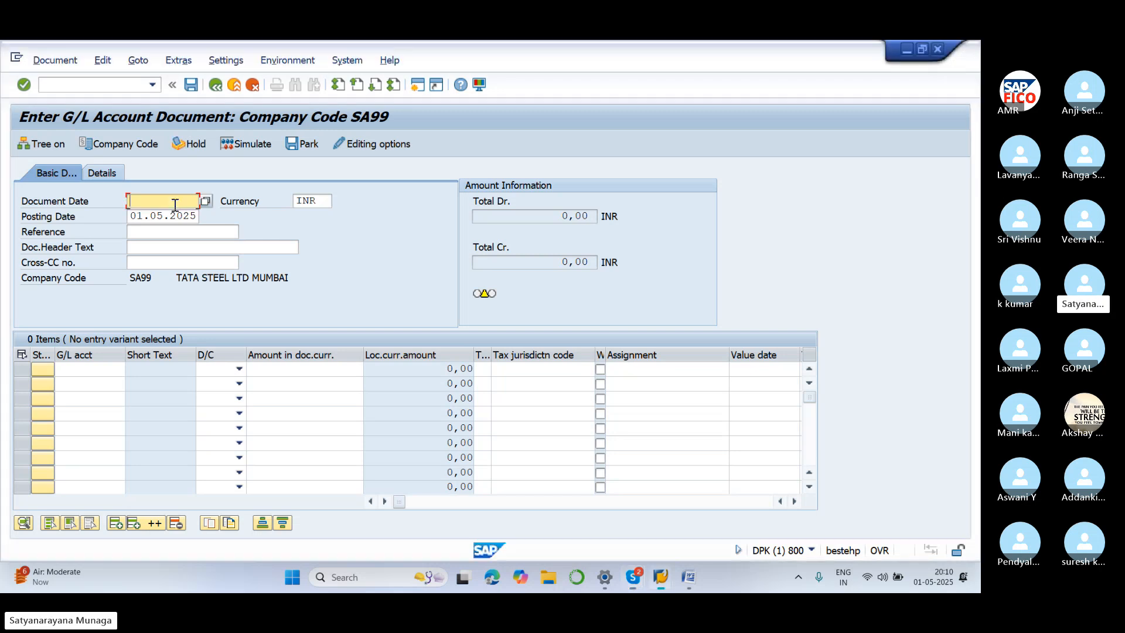
type("01.05.")
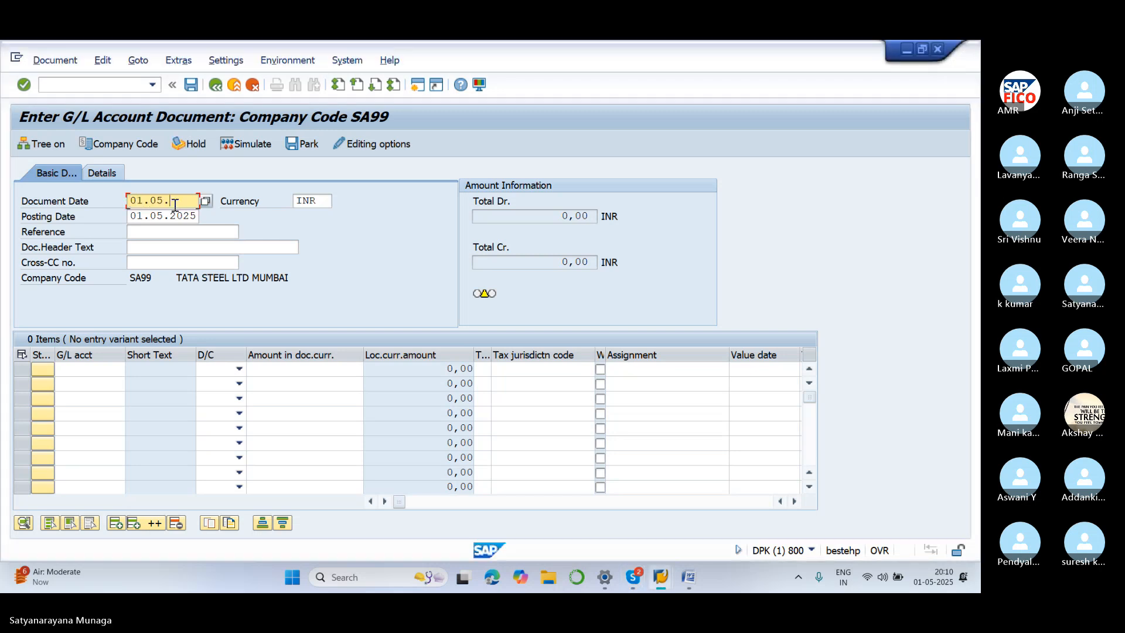
type("2025")
left_click(722, 313)
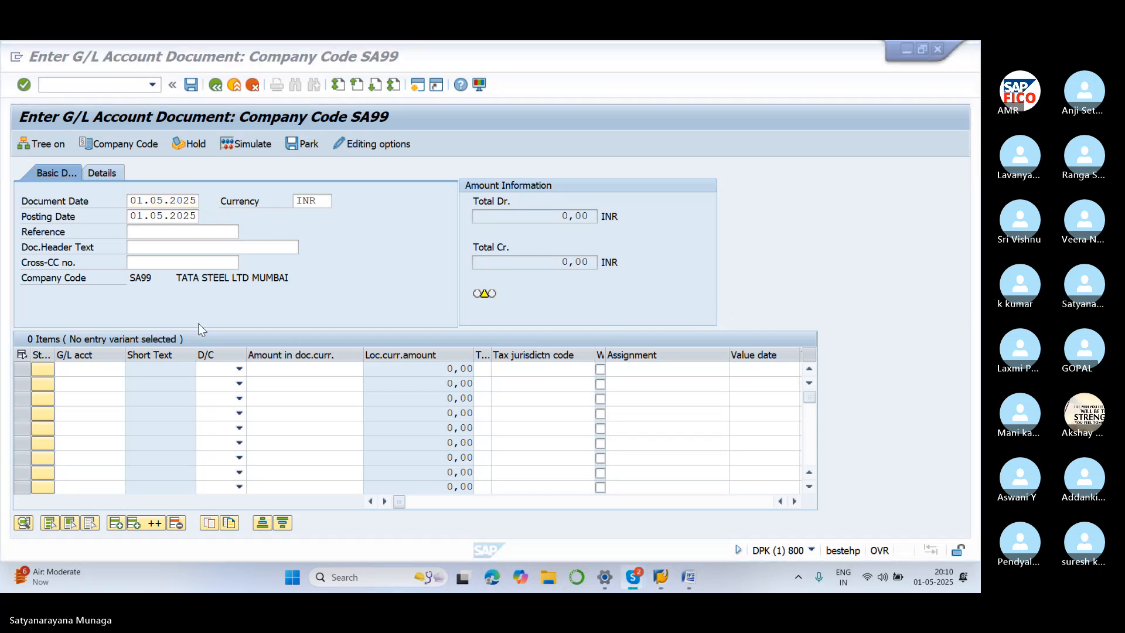
left_click(111, 372)
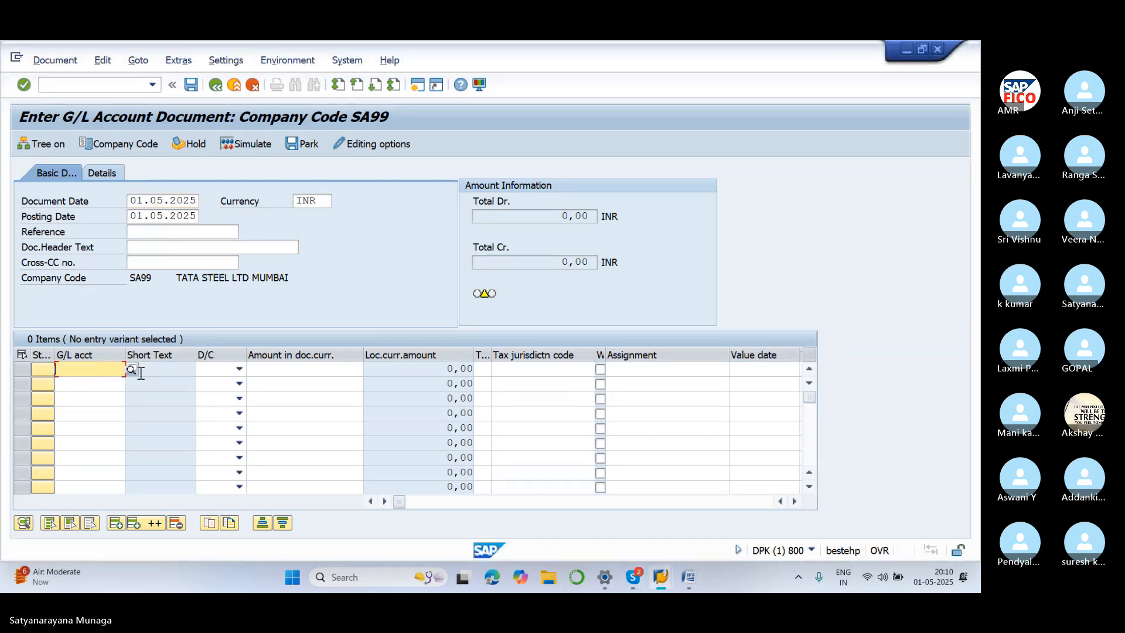
left_click(131, 370)
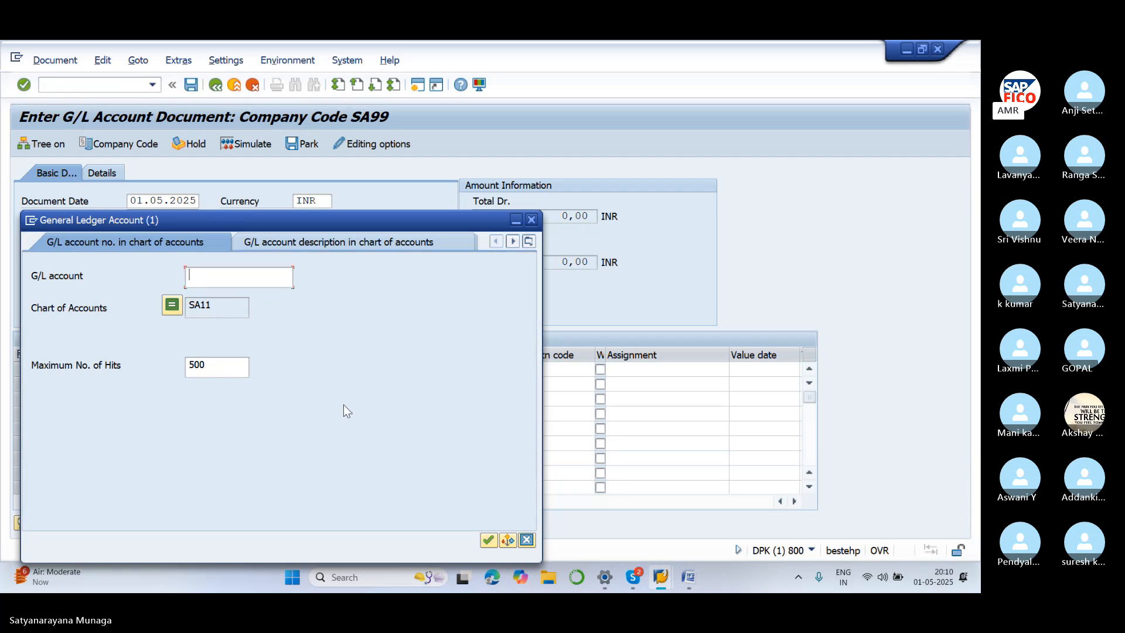
left_click(494, 540)
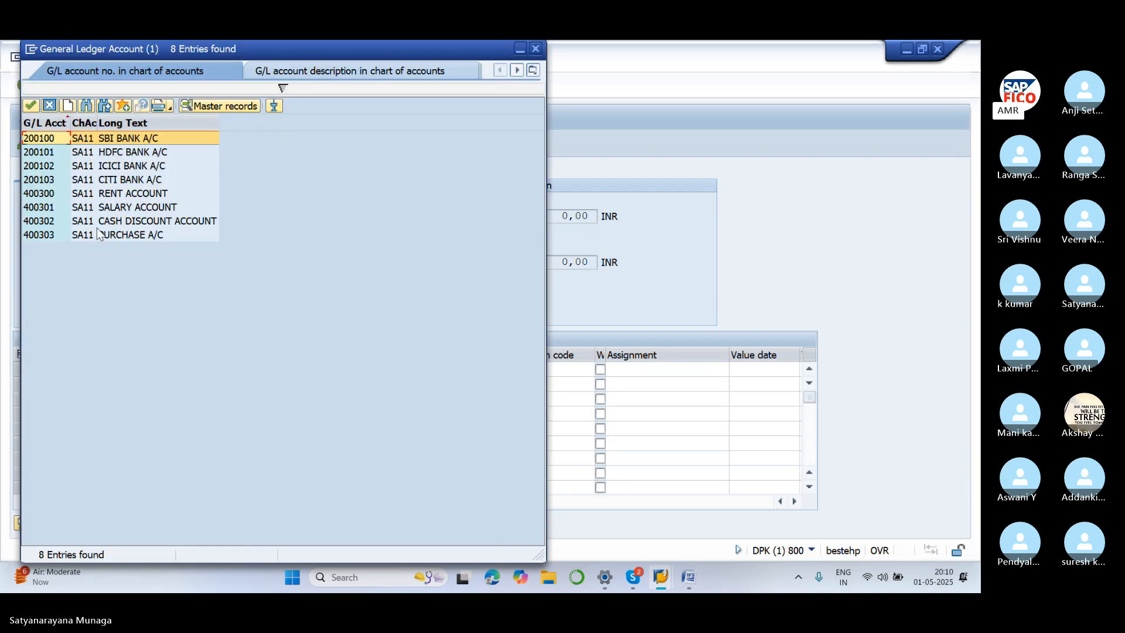
left_click(124, 194)
left_click(30, 106)
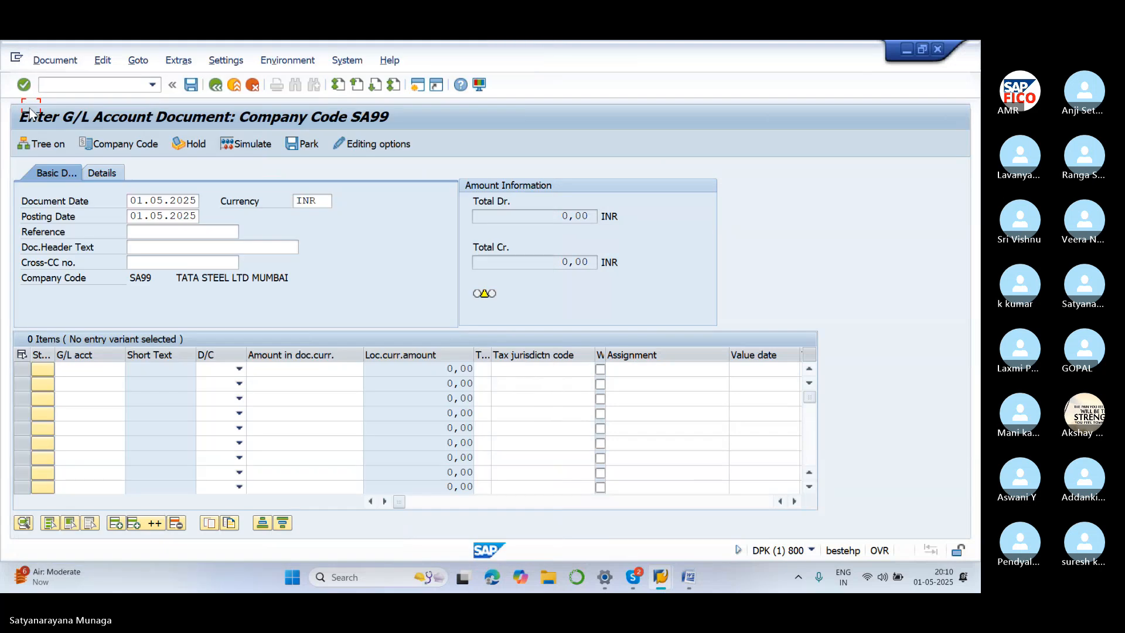
left_click(239, 369)
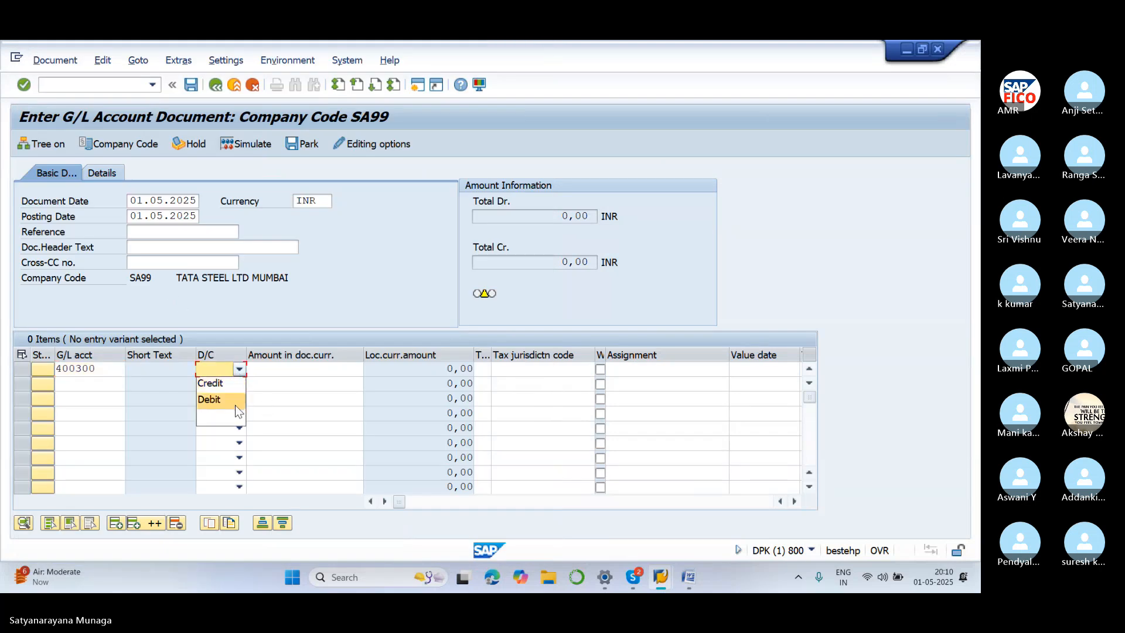
left_click(234, 402)
left_click(276, 369)
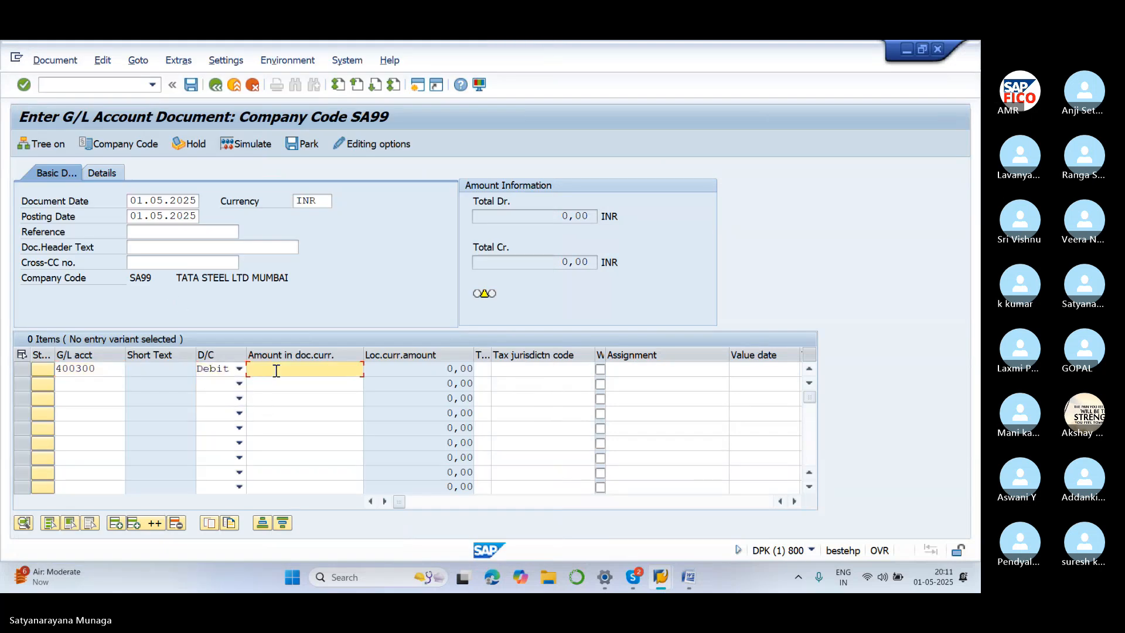
type("11000")
Credit SBI bank account 200100 with 11000 on line 2
left_click(92, 387)
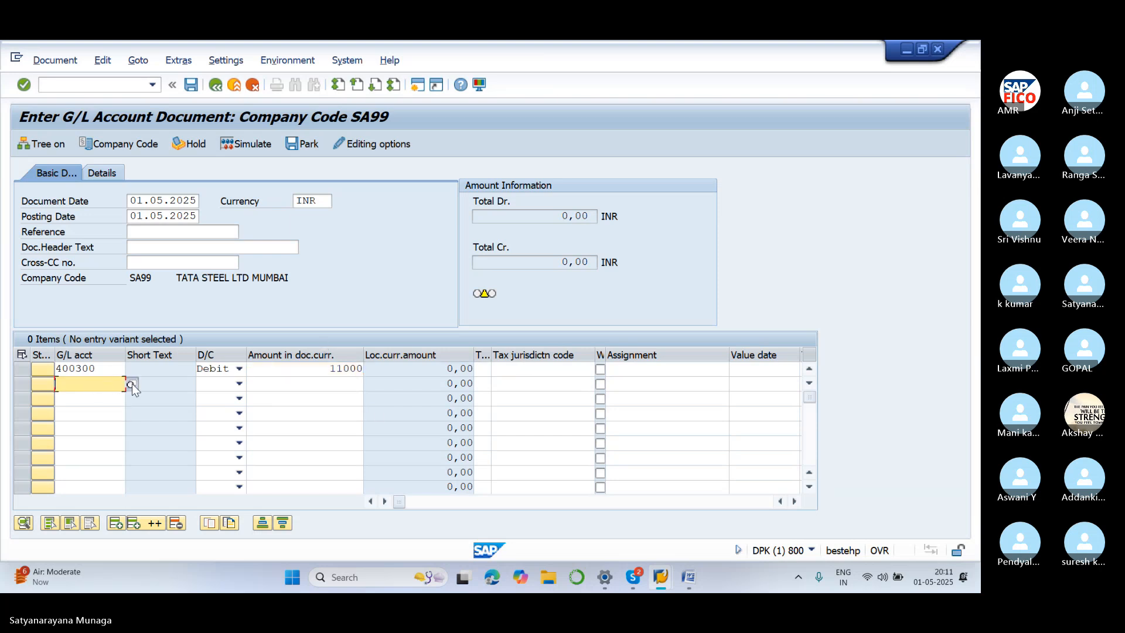
left_click(132, 383)
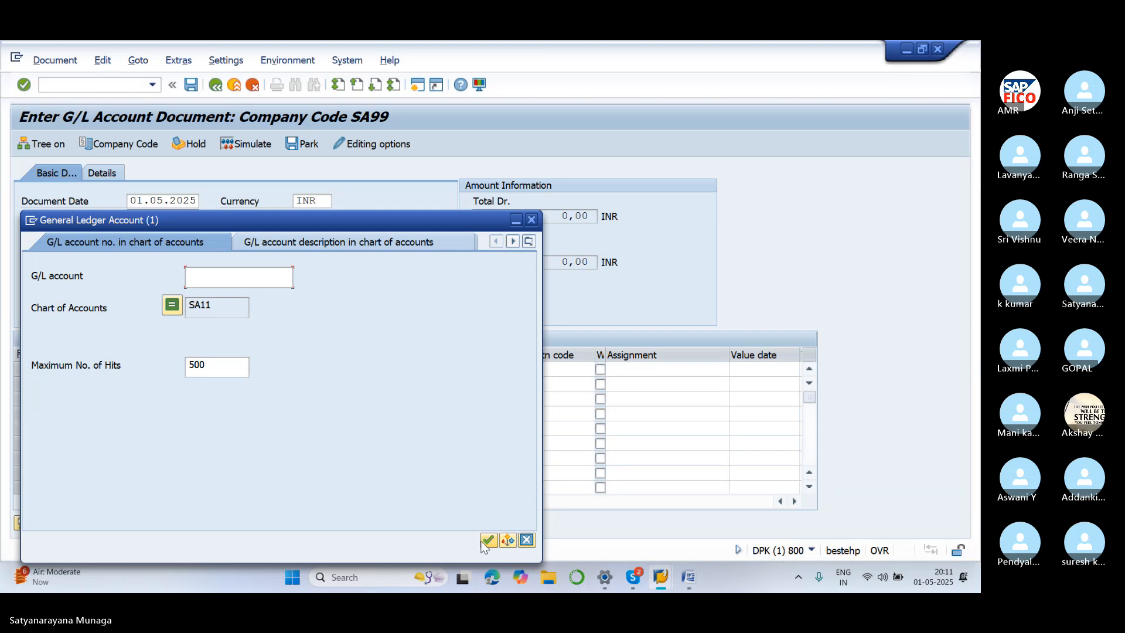
left_click(484, 540)
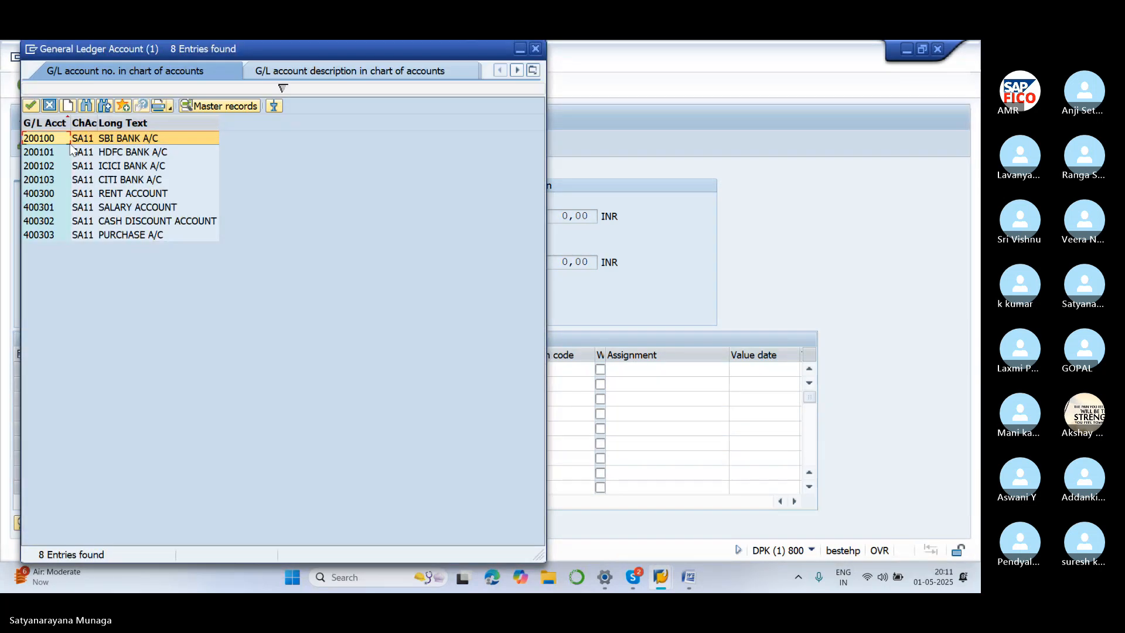
left_click(49, 106)
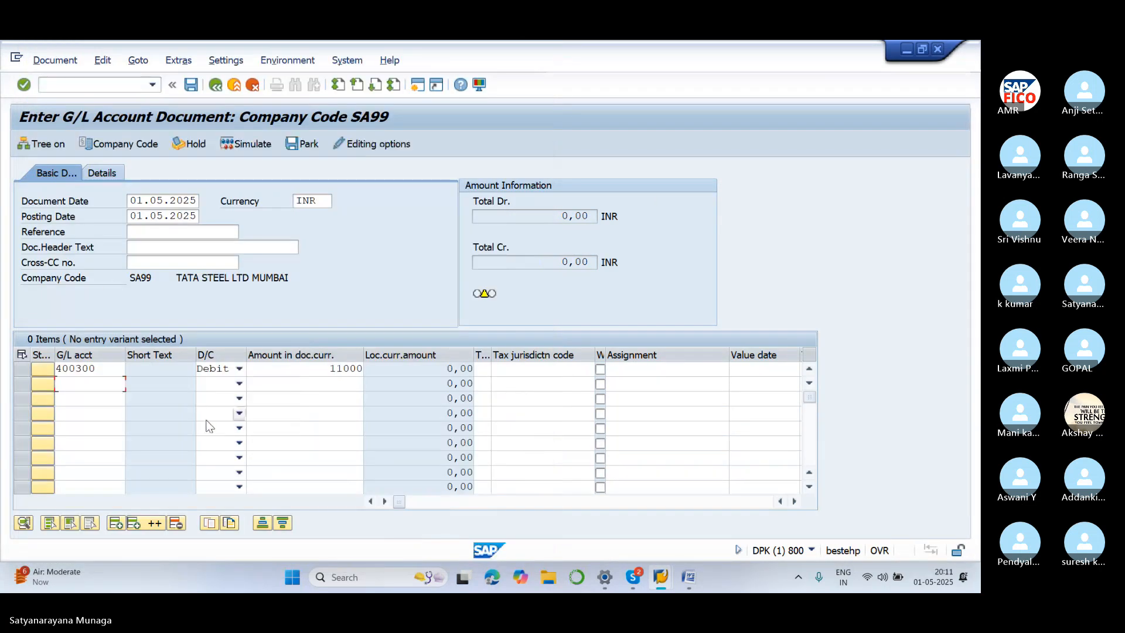
left_click(238, 385)
left_click(212, 398)
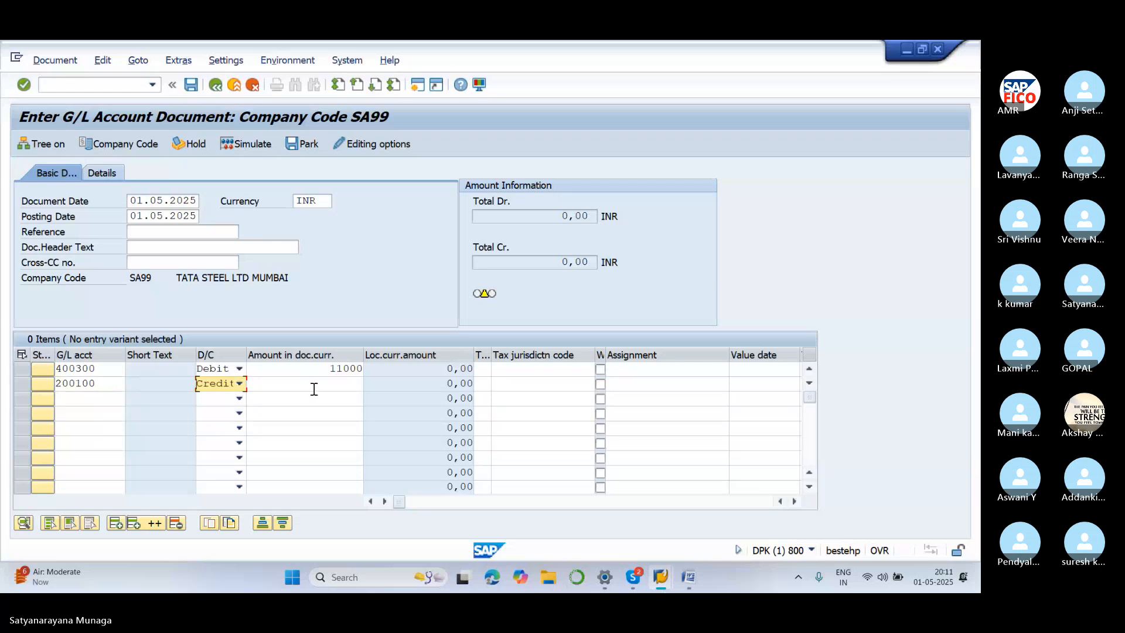
left_click(315, 390)
type("11000")
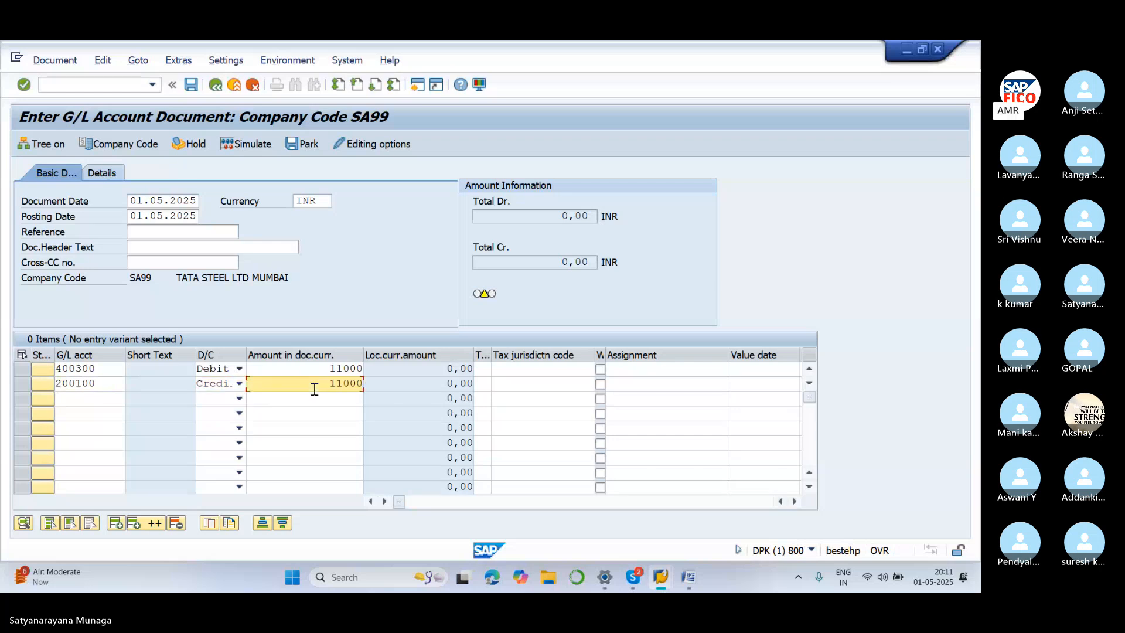
key("Tab")
key("Tab")
key("Tab")
key("Tab")
key("Tab")
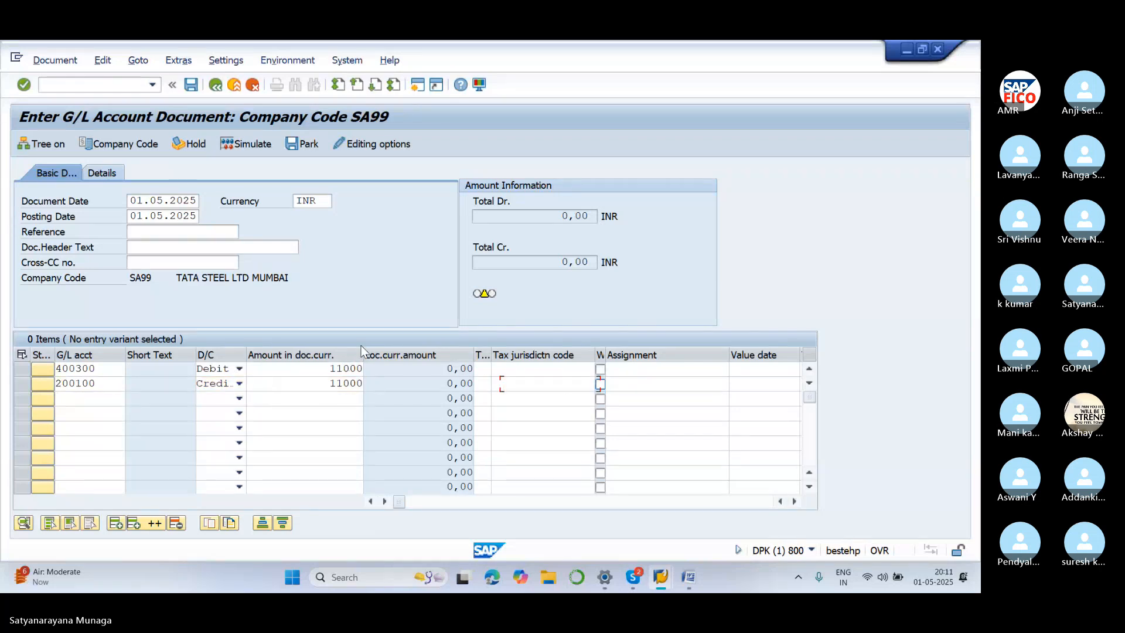
Enter item text TEXT on both line items
key("Tab")
key("Tab")
key("Tab")
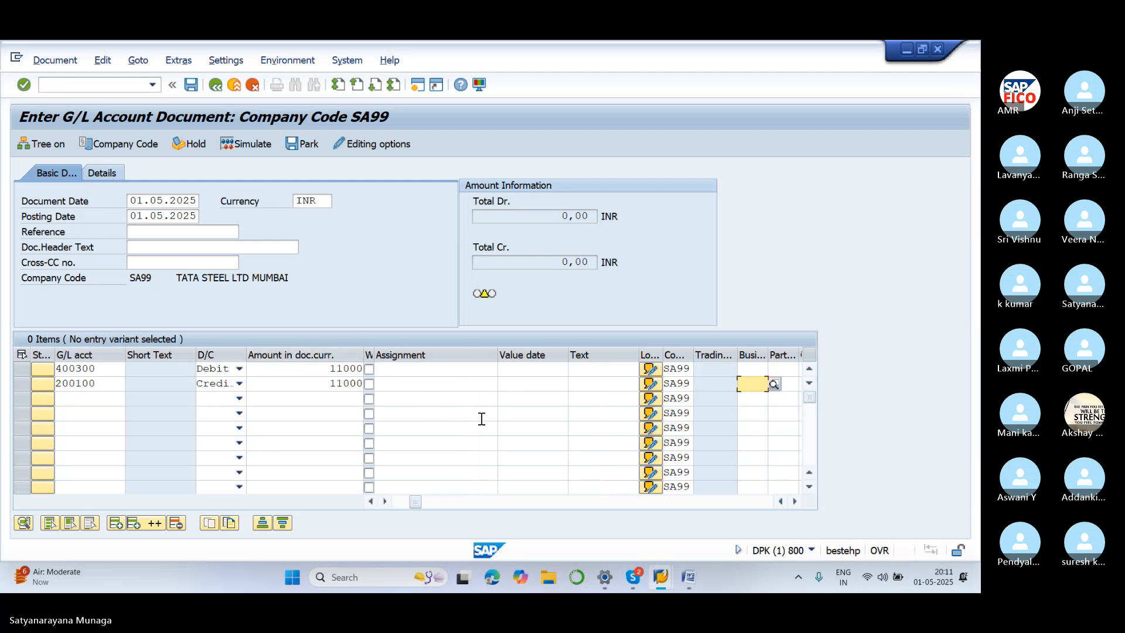
left_click(586, 366)
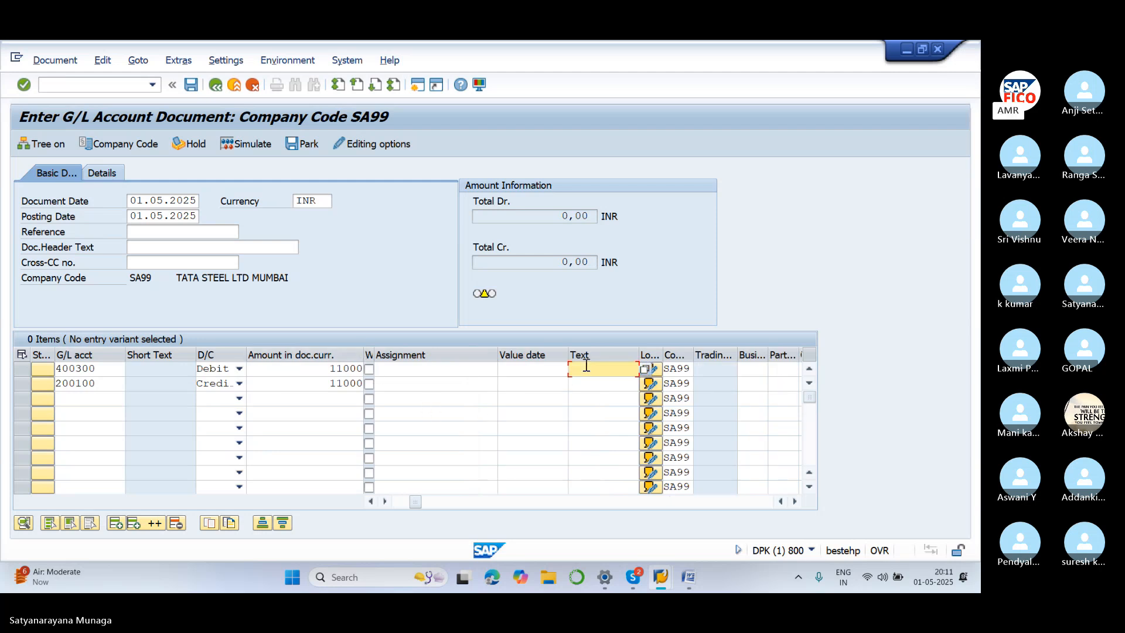
type("TEXT")
left_click(598, 385)
type("TEXT")
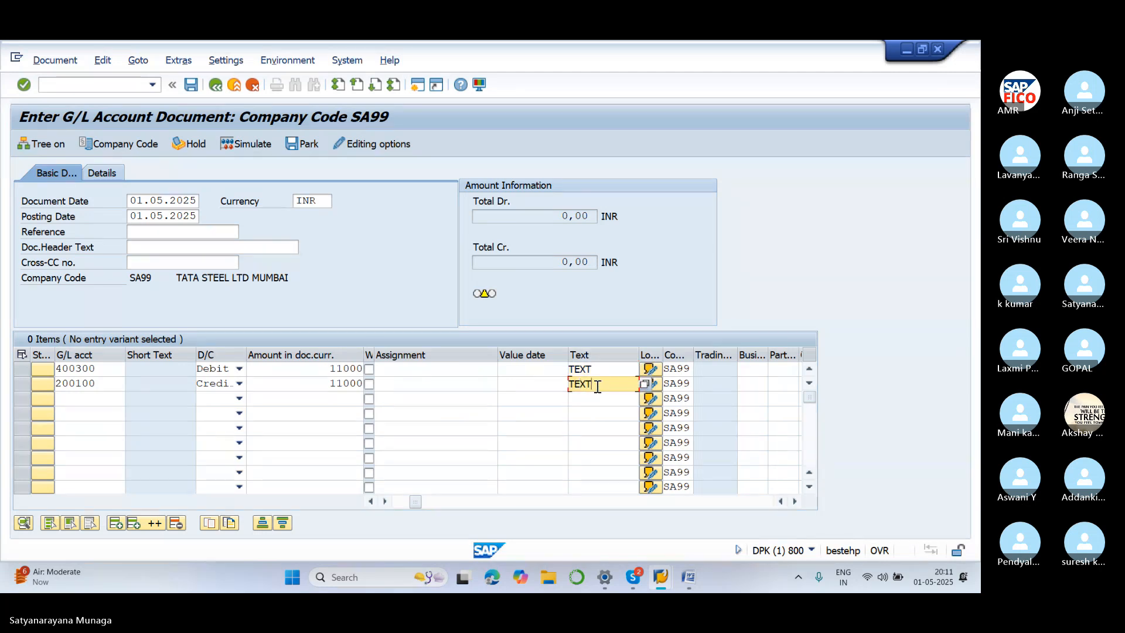
Set business area SA11 on both lines and confirm the entries
key("Tab")
key("Tab")
key("Tab")
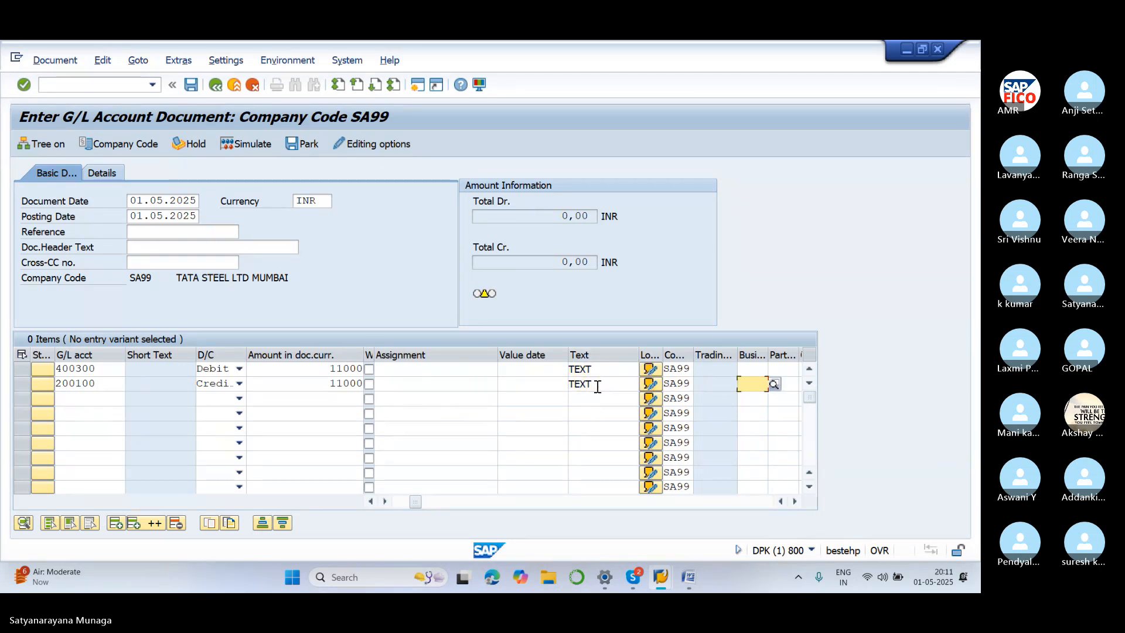
type("SA11")
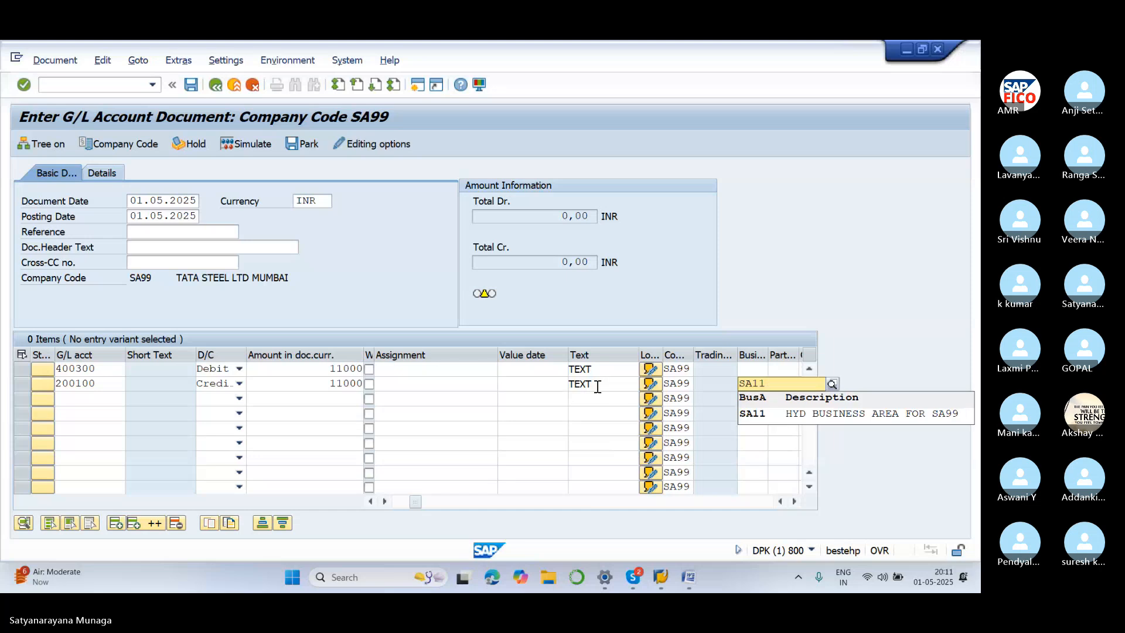
left_click(767, 415)
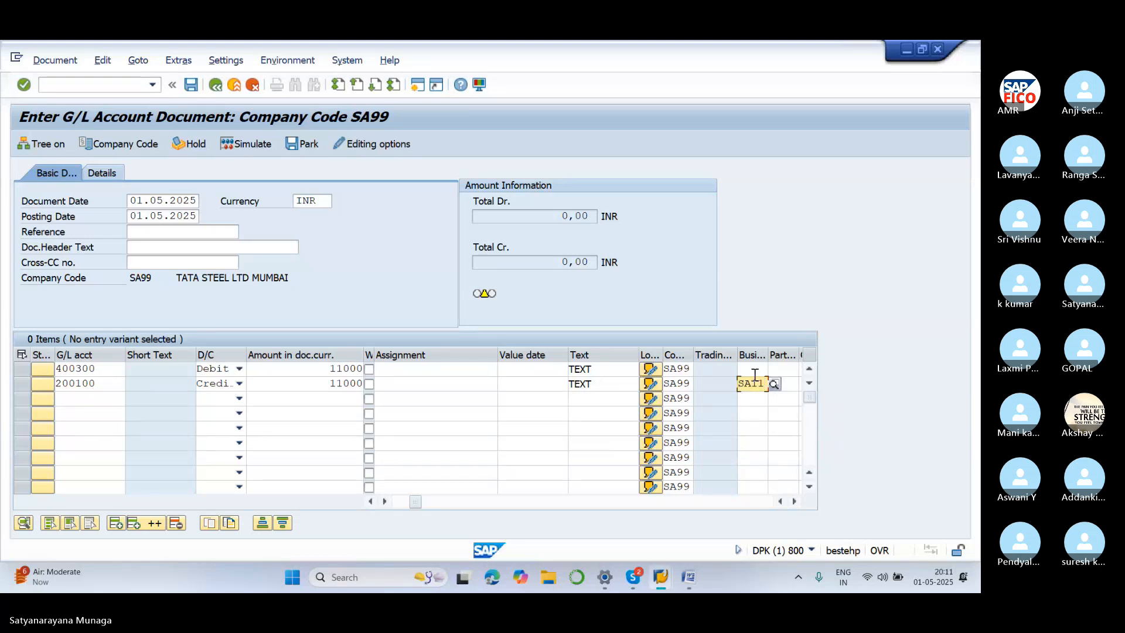
left_click(754, 371)
type("SA")
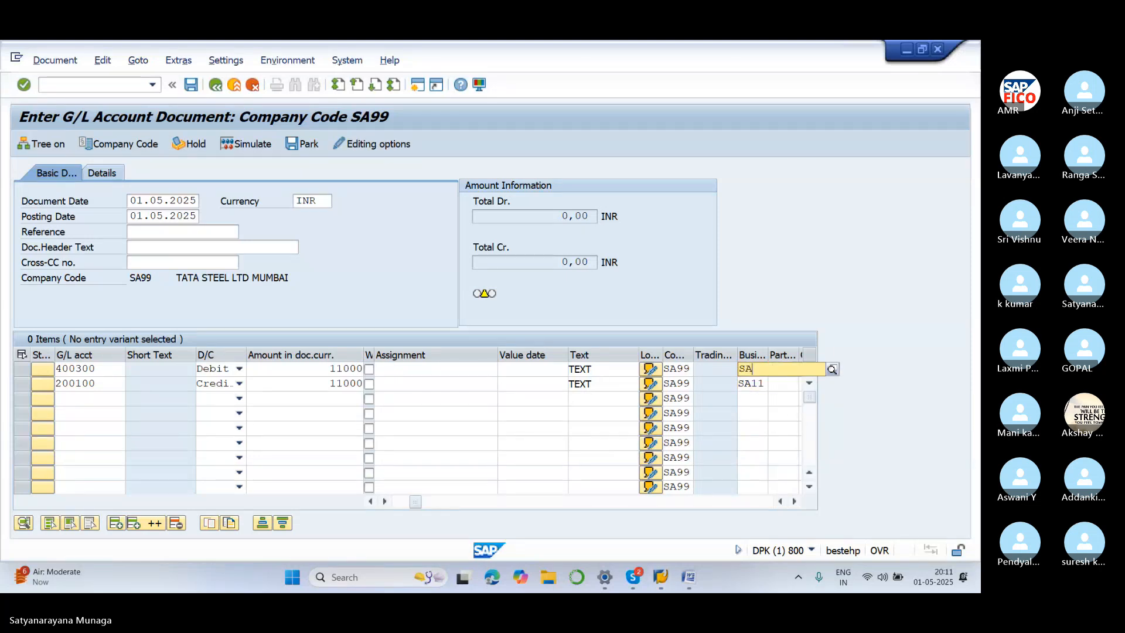
type("11")
left_click(765, 394)
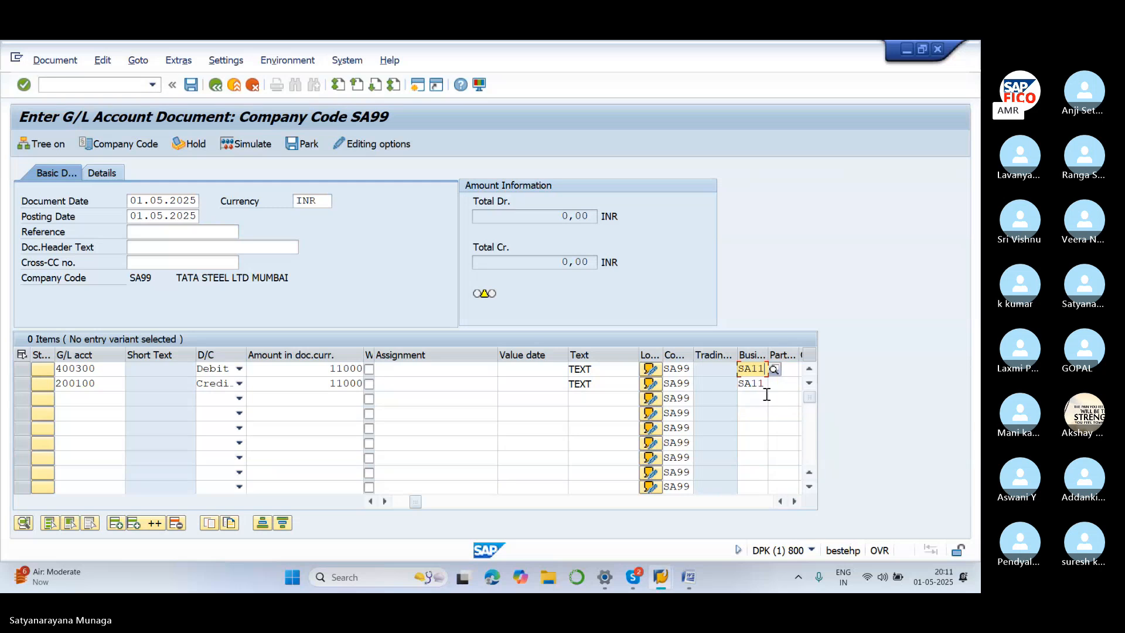
key("Return")
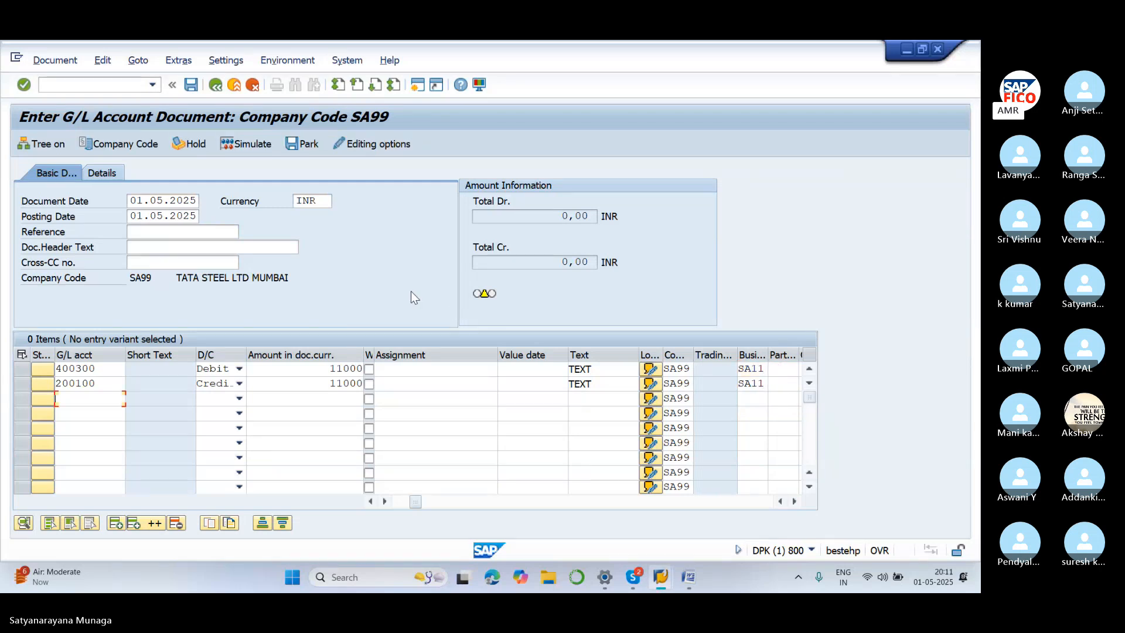
Simulate and post the document as document 8, then return to SAP Easy Access
left_click(254, 146)
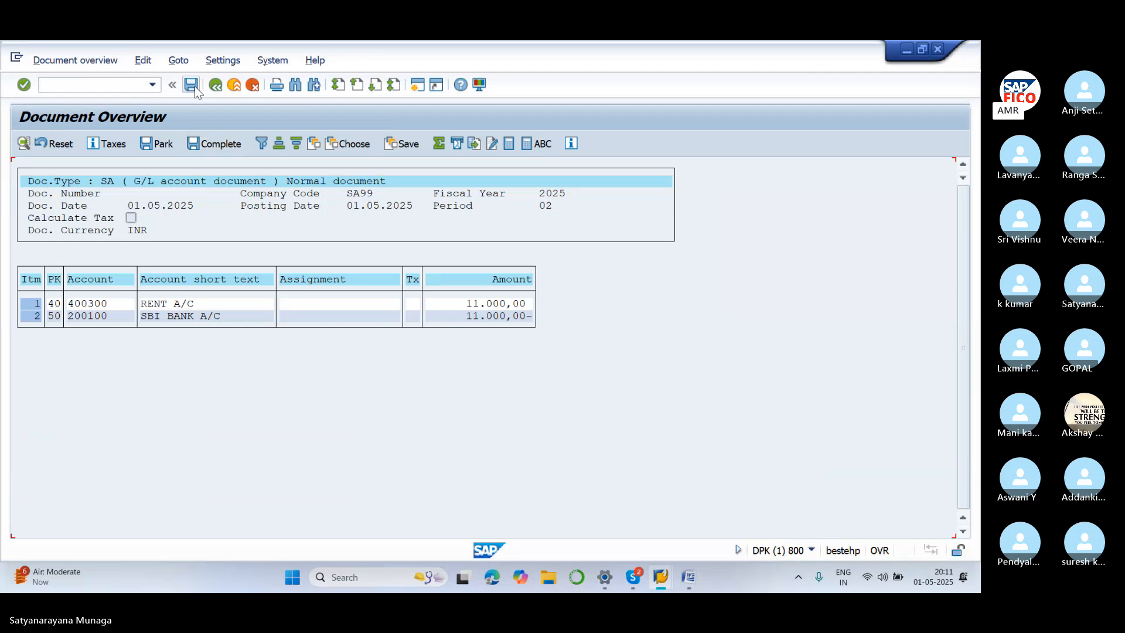
left_click(193, 85)
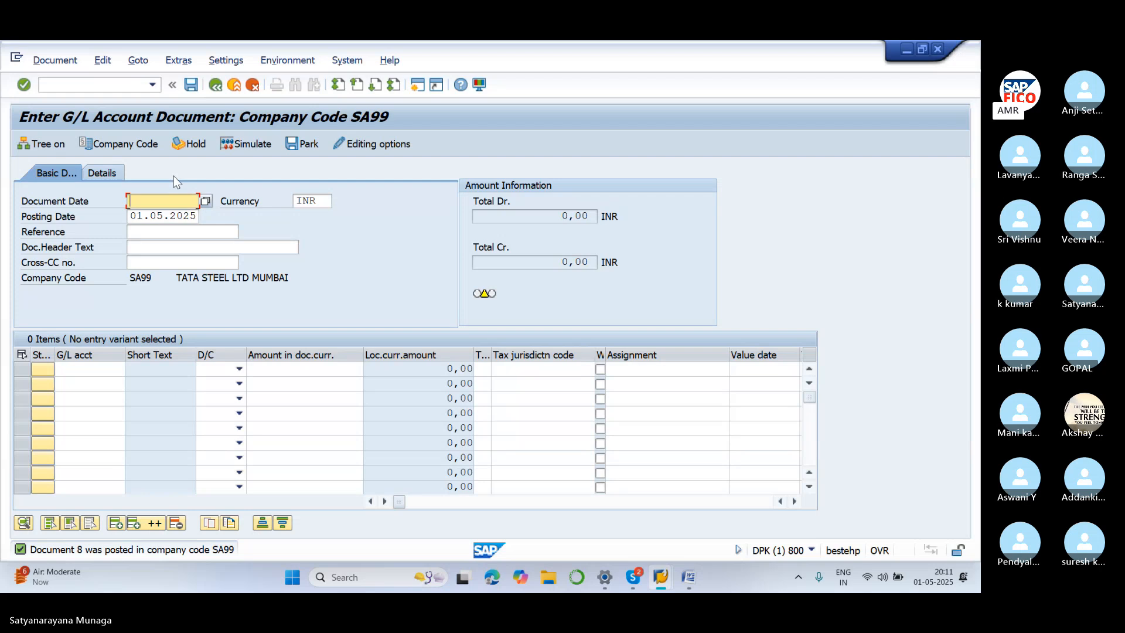
left_click(114, 88)
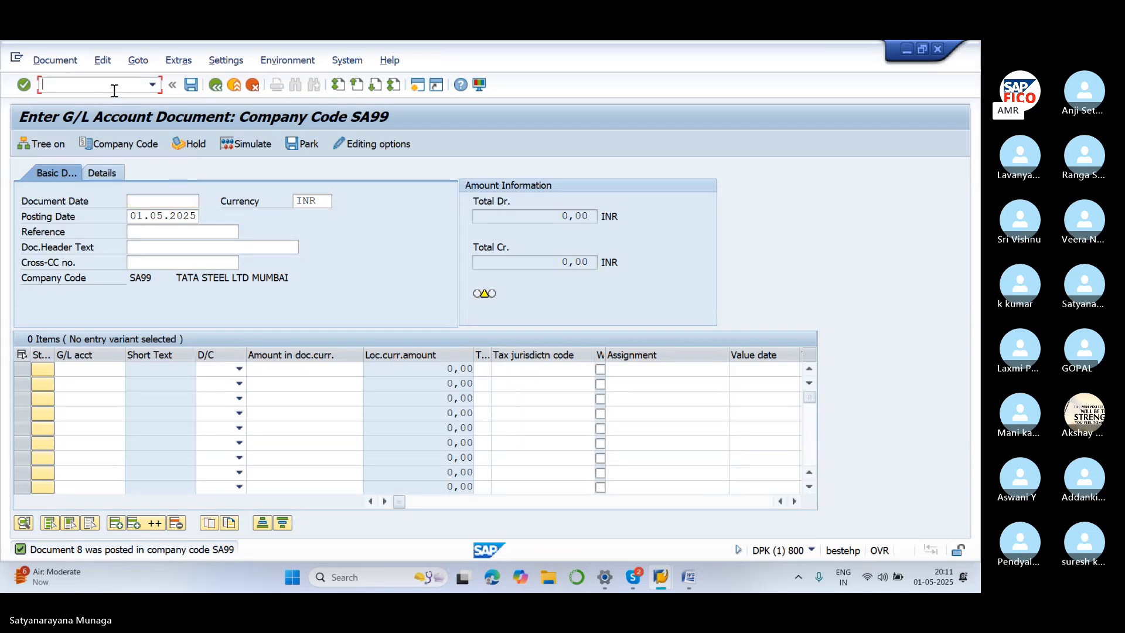
type("/N")
key("BackSpace")
key("BackSpace")
left_click(417, 87)
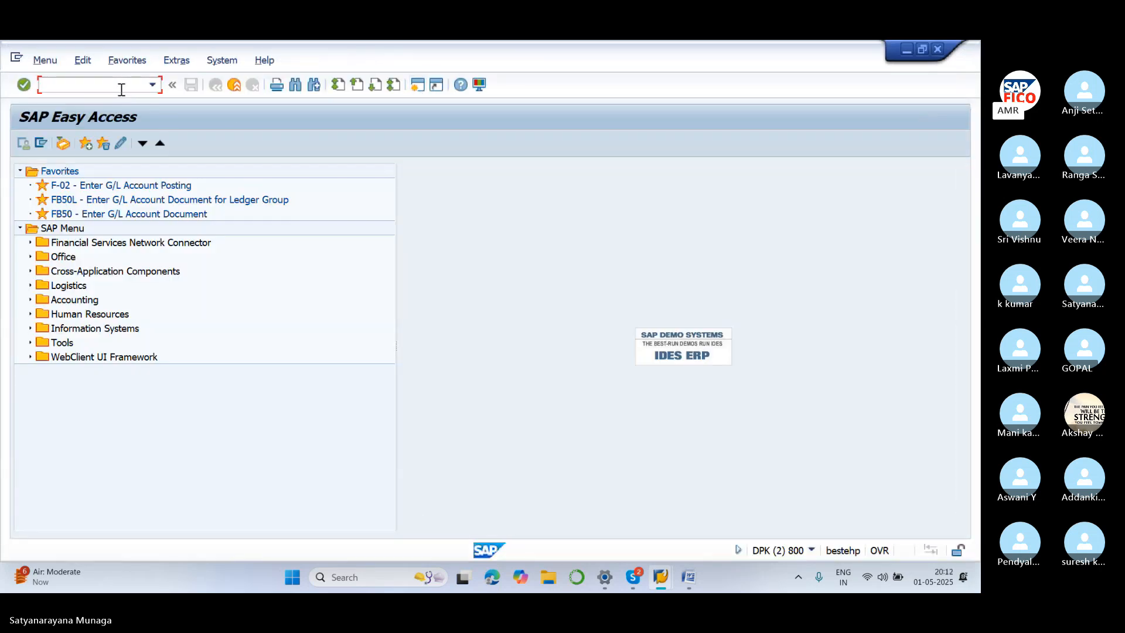
Start an F-02 posting dated 01.05.2025 with first-line key 40 and account 400300 RENT ACCOUNT
type("F-02")
key("Return")
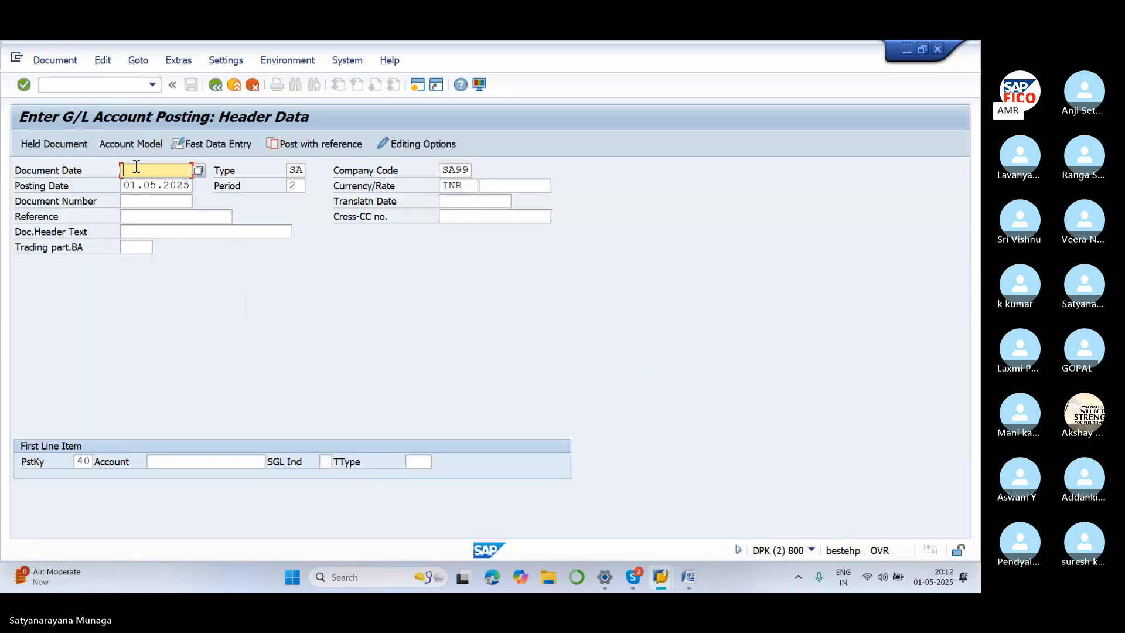
type("01.05.2025")
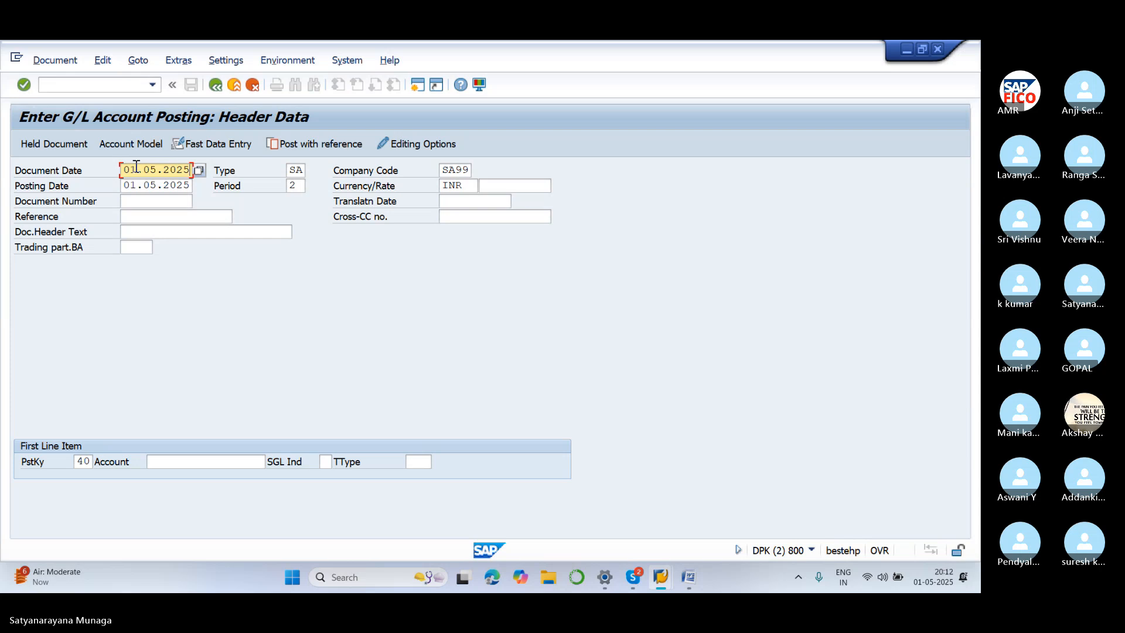
left_click(165, 462)
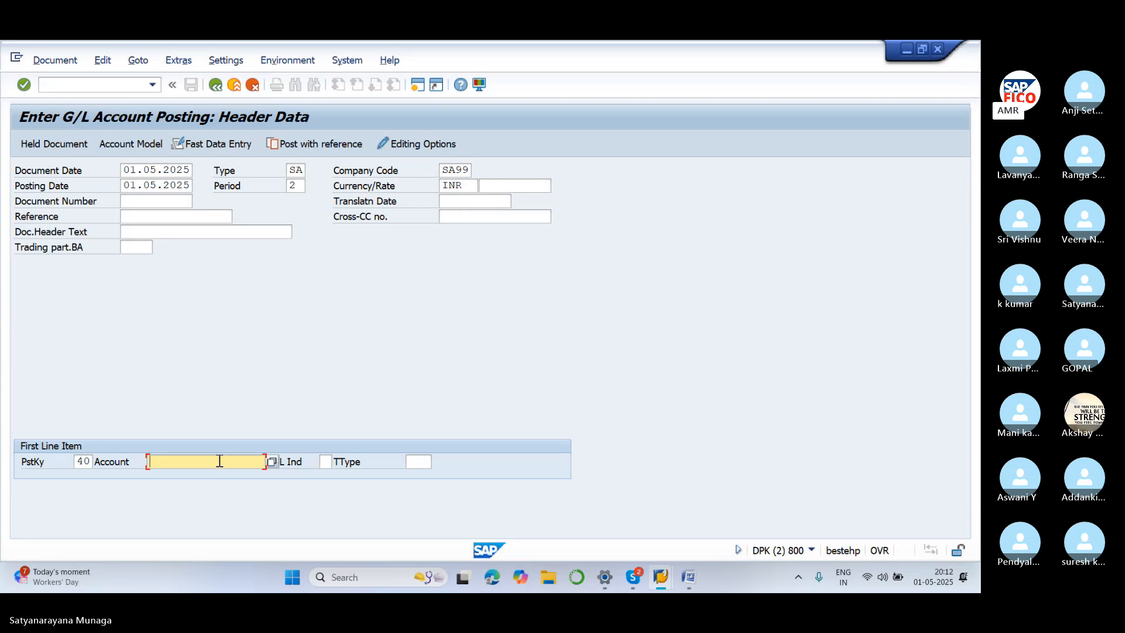
left_click(272, 462)
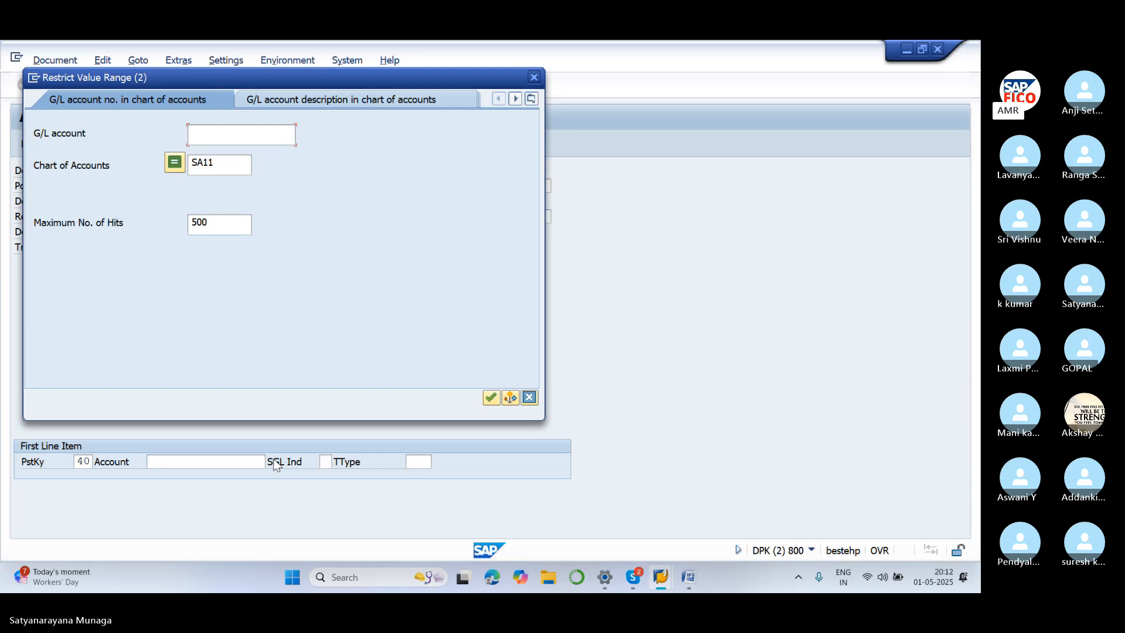
left_click(491, 398)
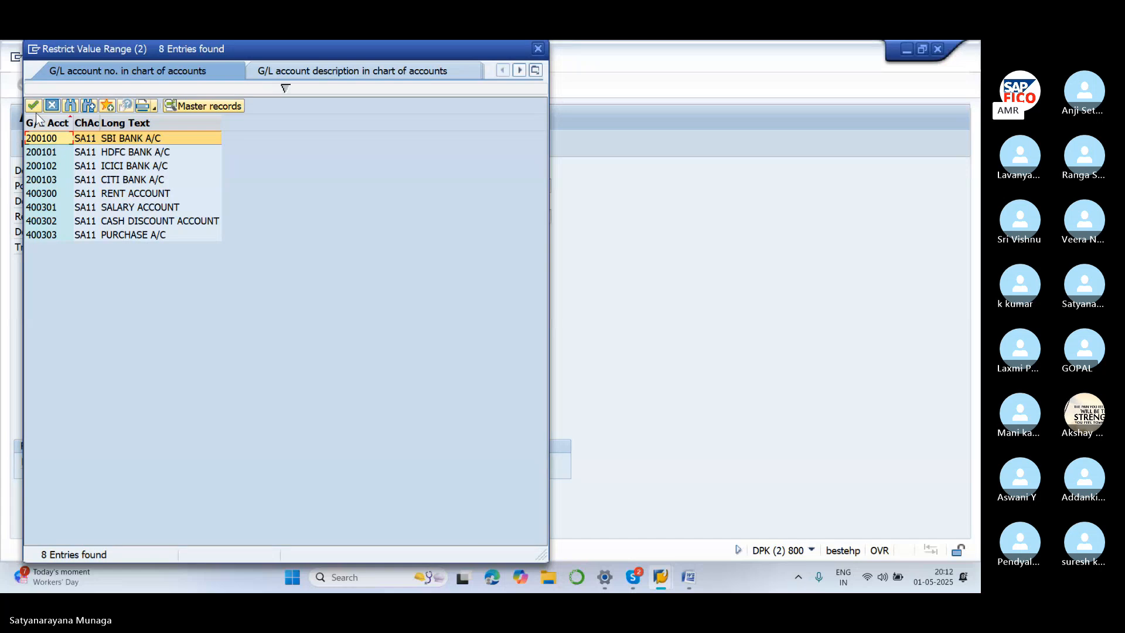
left_click(113, 198)
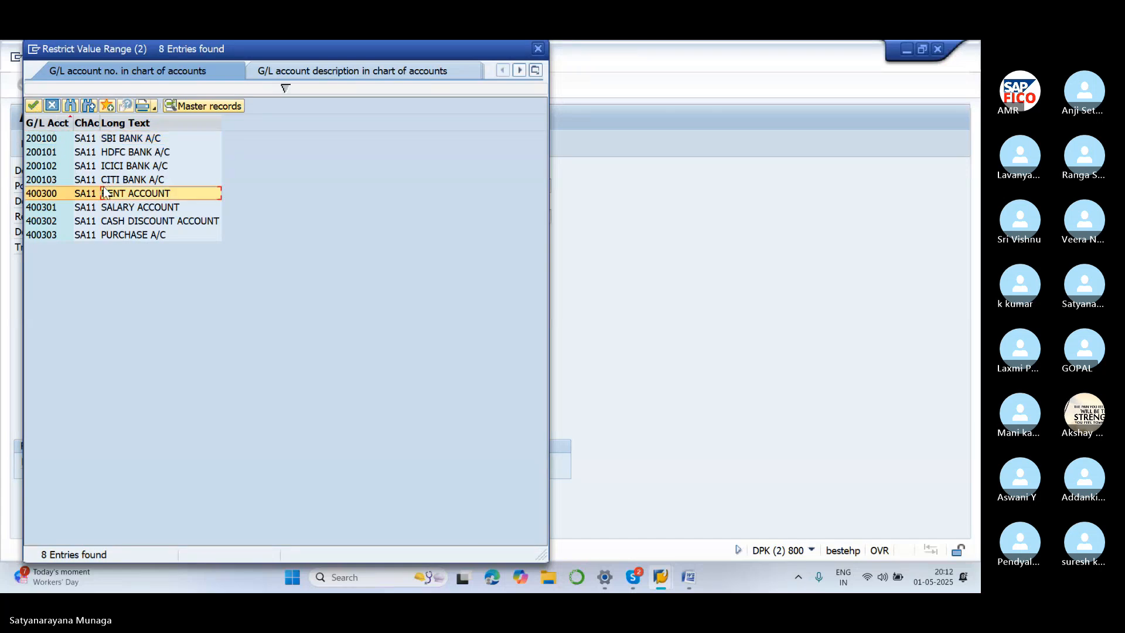
left_click(33, 104)
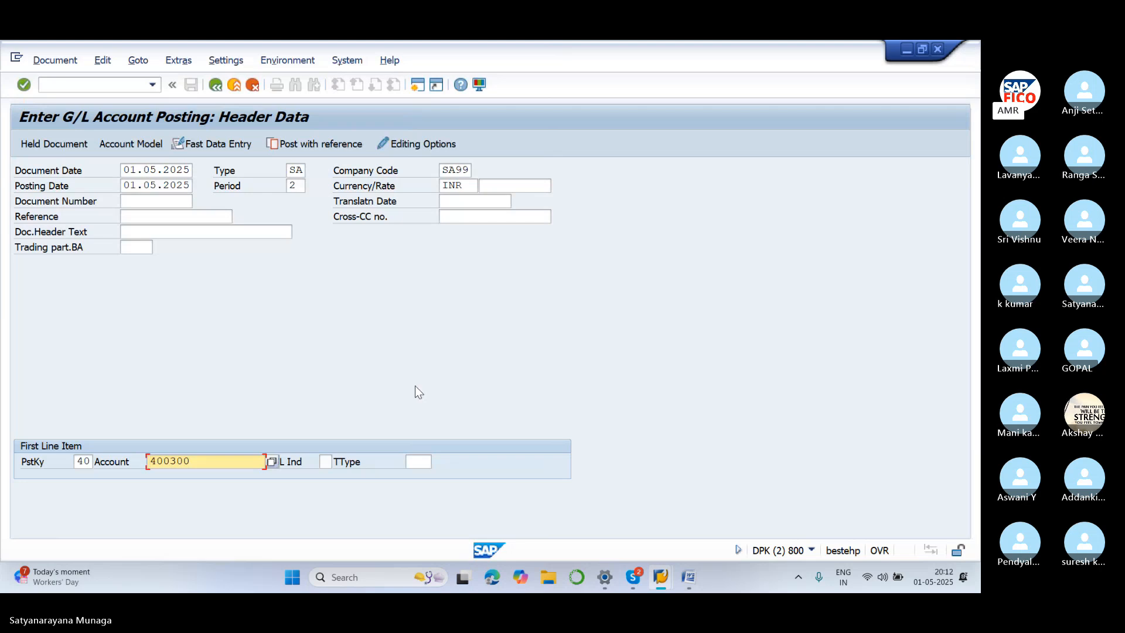
Give the rent debit line amount 12000, business area SA11 and text 'rent paid'
key("Return")
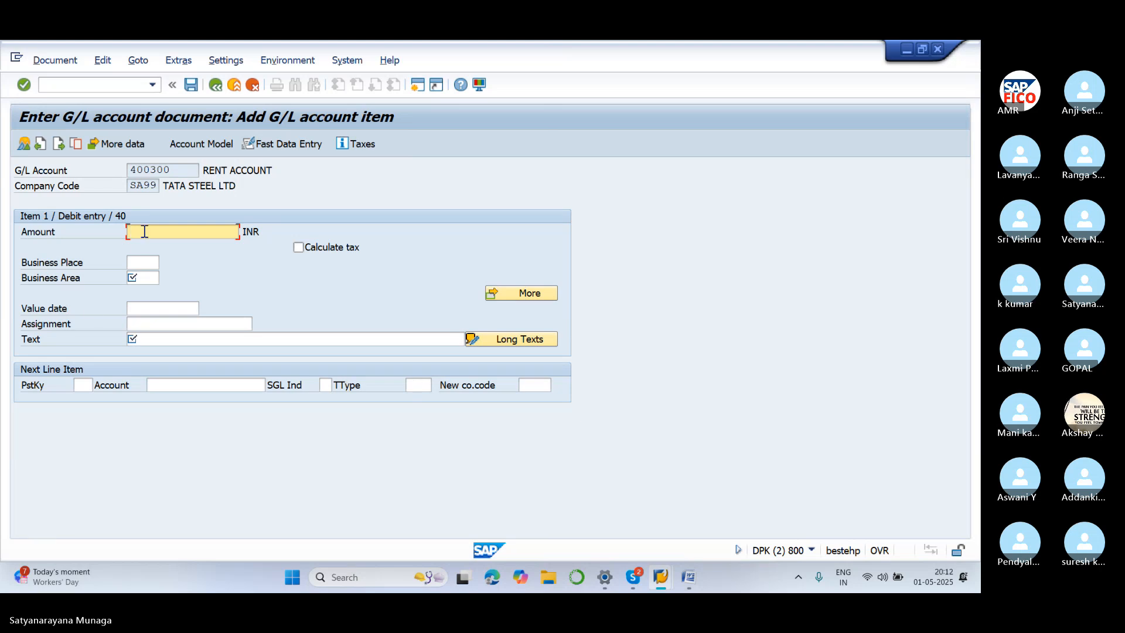
type("12000")
left_click(155, 277)
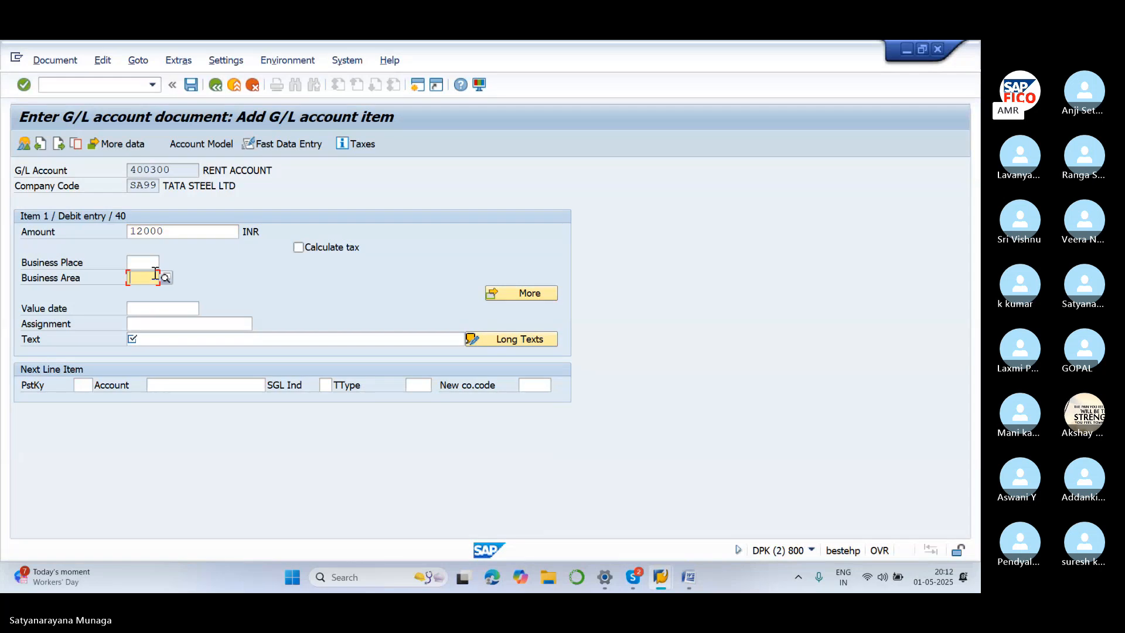
type("SA11")
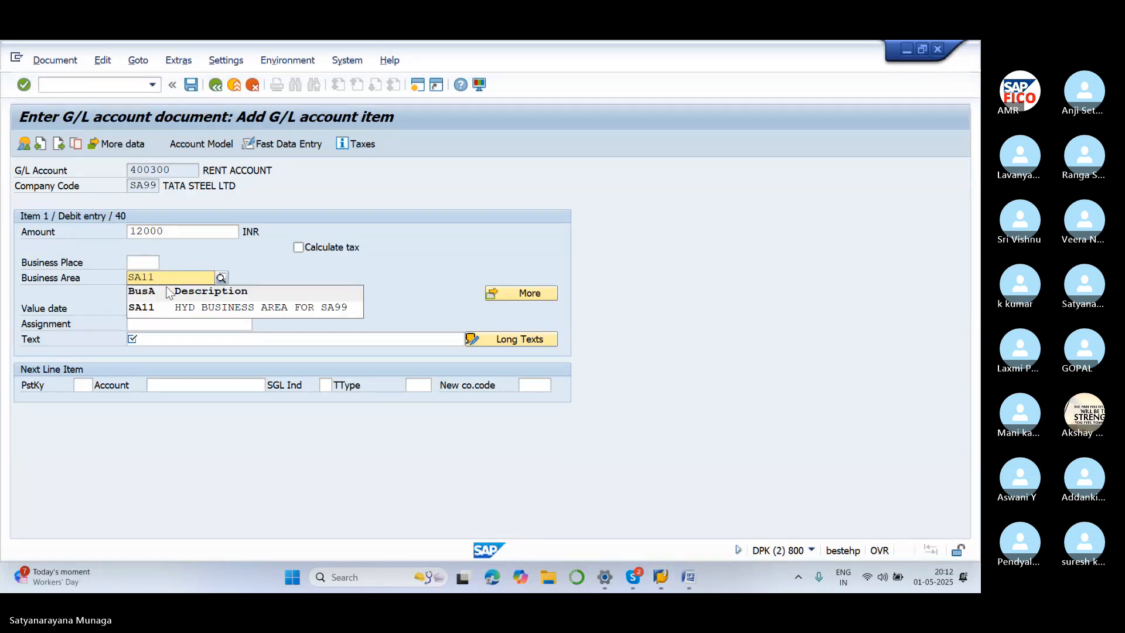
left_click(185, 308)
left_click(158, 339)
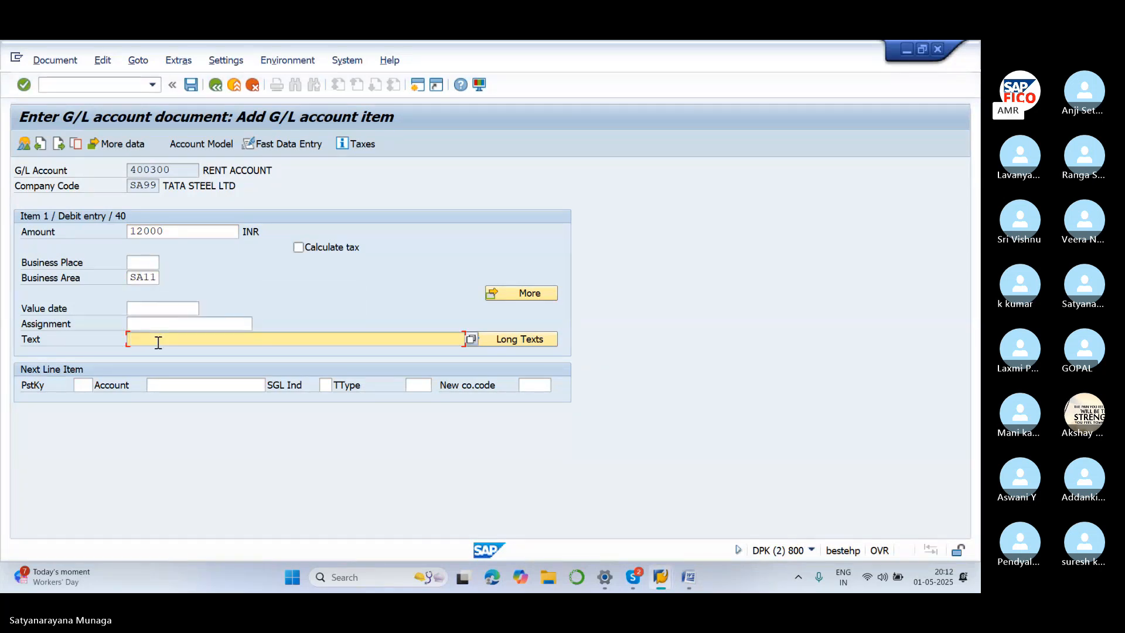
type("RE")
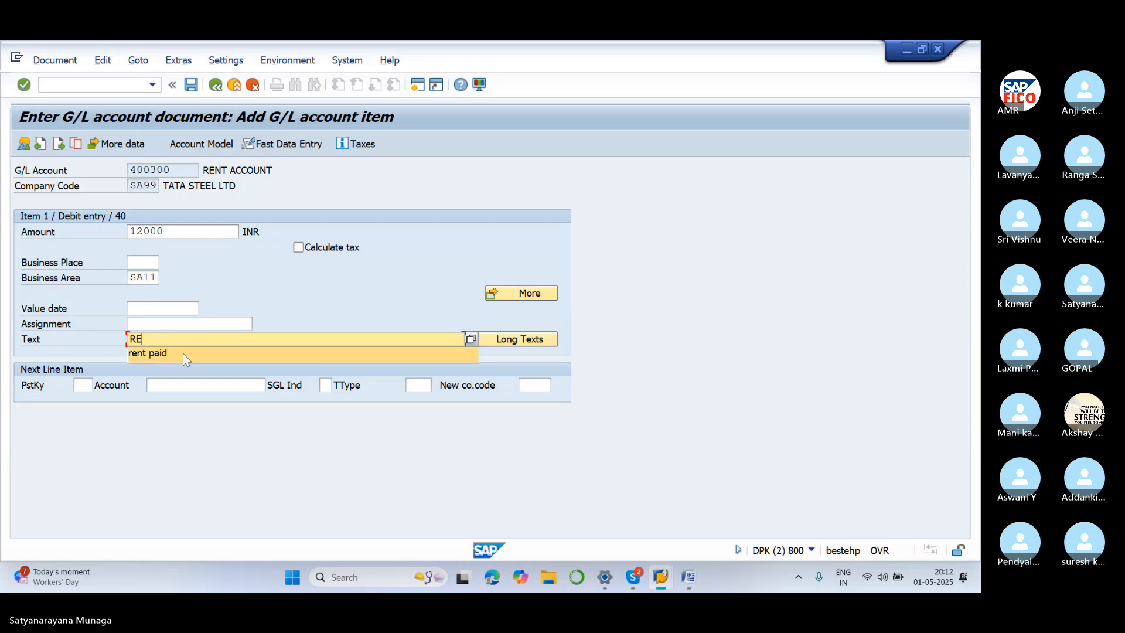
left_click(183, 353)
Start the next line with posting key 50 and SBI BANK A/C account 200100
left_click(85, 385)
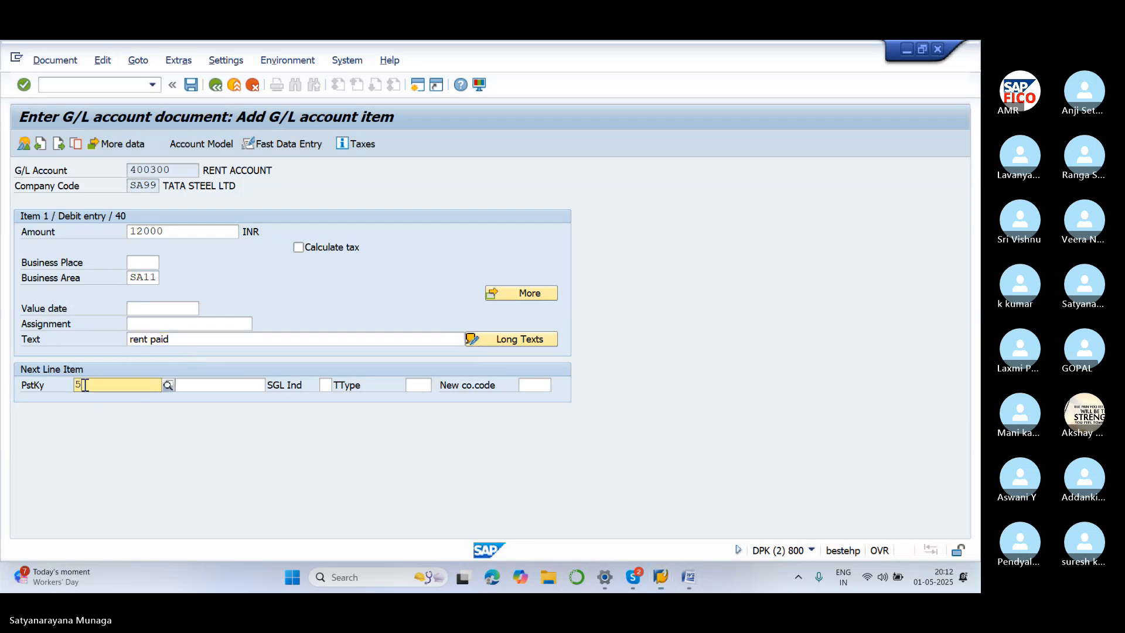
type("50")
left_click(111, 421)
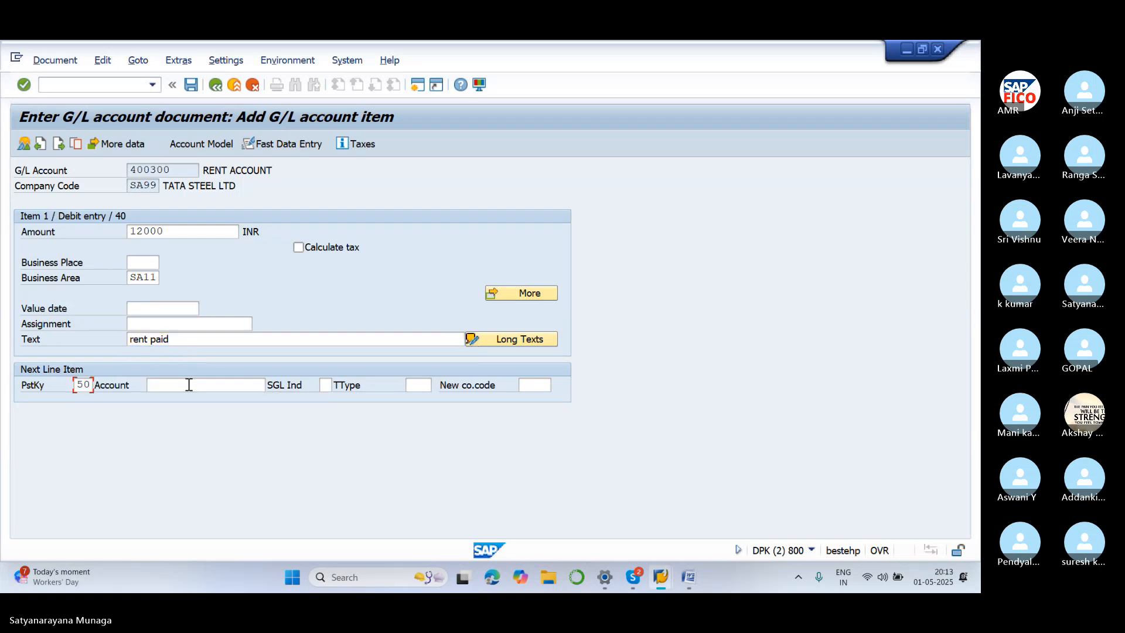
left_click(189, 384)
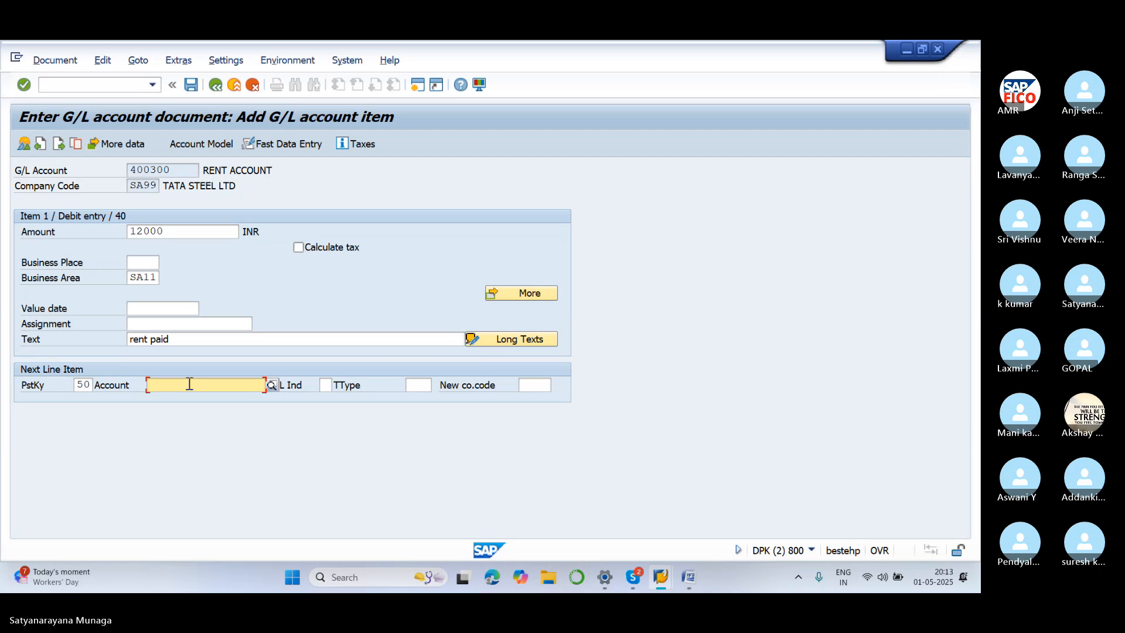
left_click(271, 385)
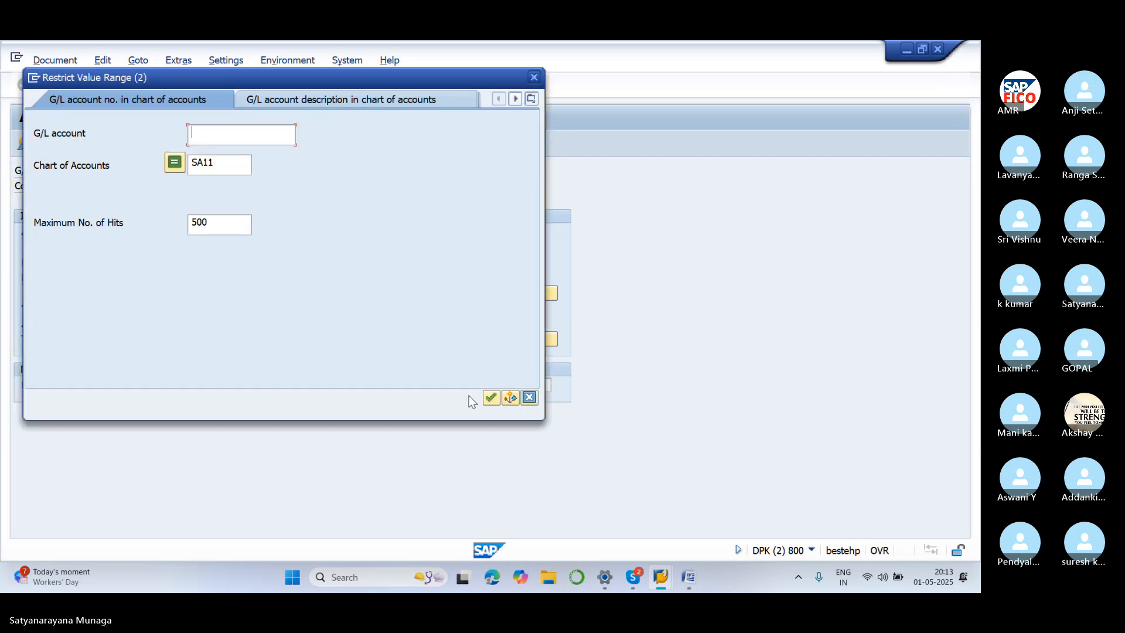
left_click(491, 398)
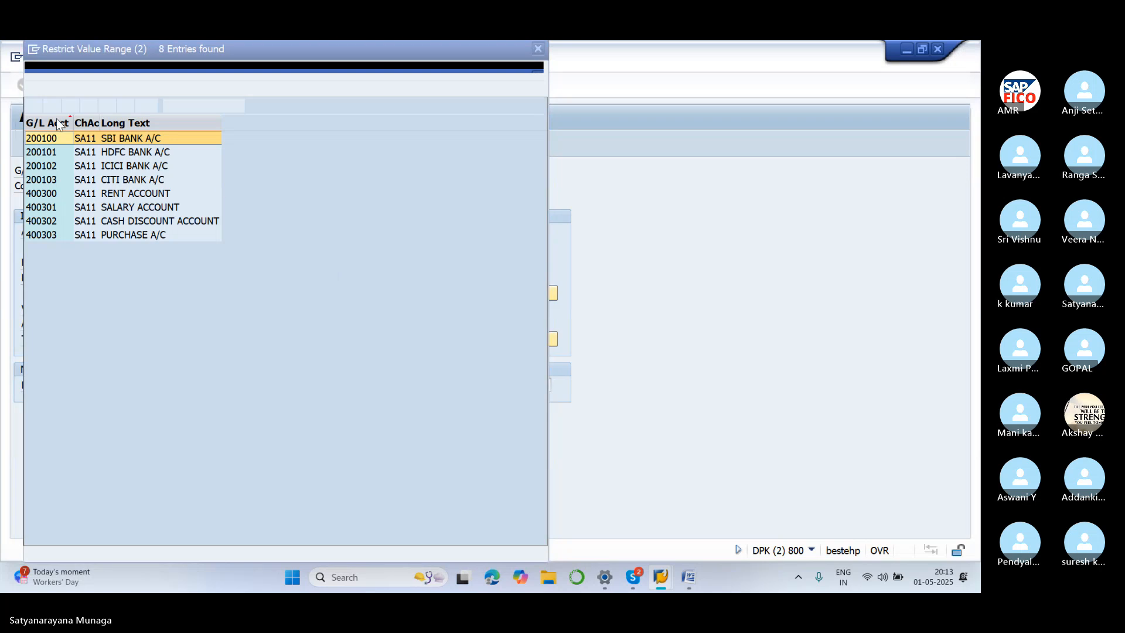
left_click(36, 105)
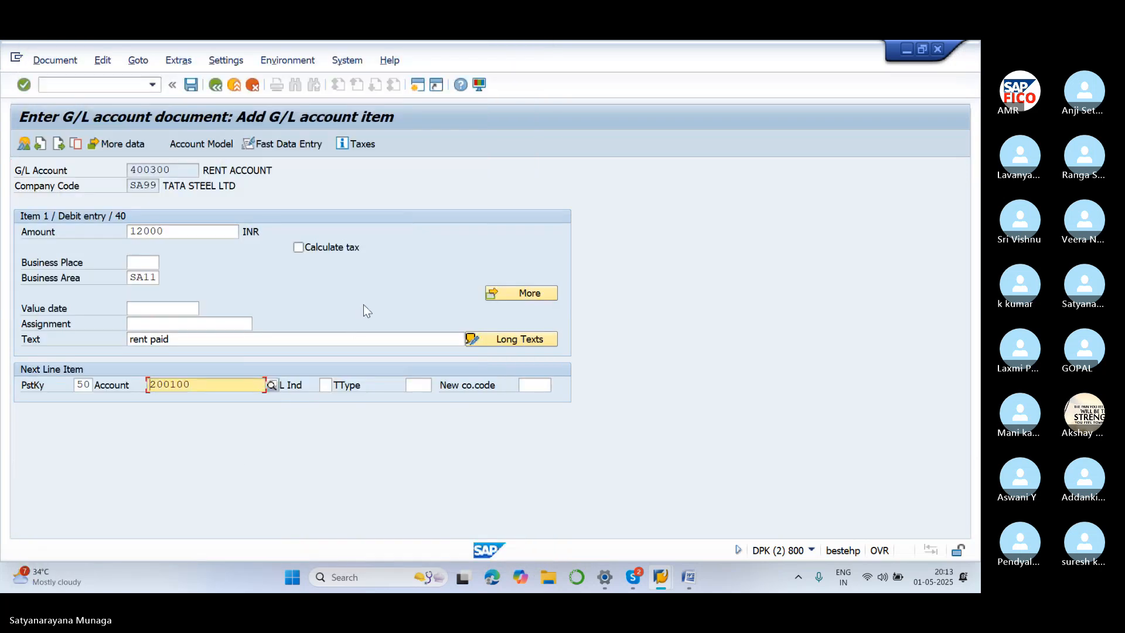
Fill the credit line with amount *, text + and business area SA11 so it balances
key("Return")
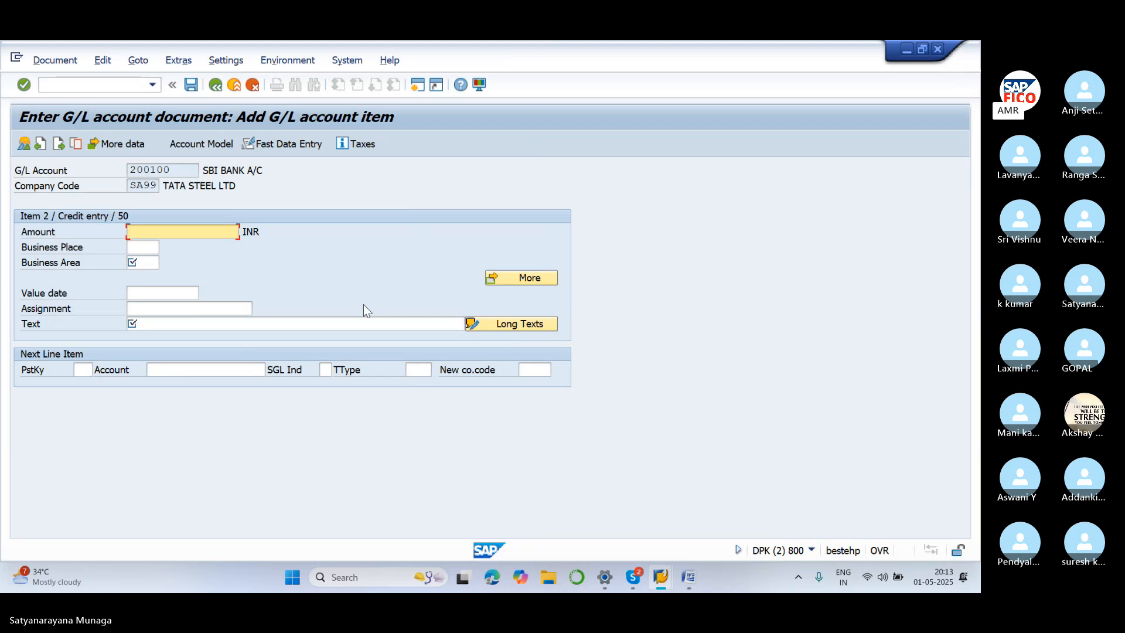
type("*")
left_click(165, 322)
type("+")
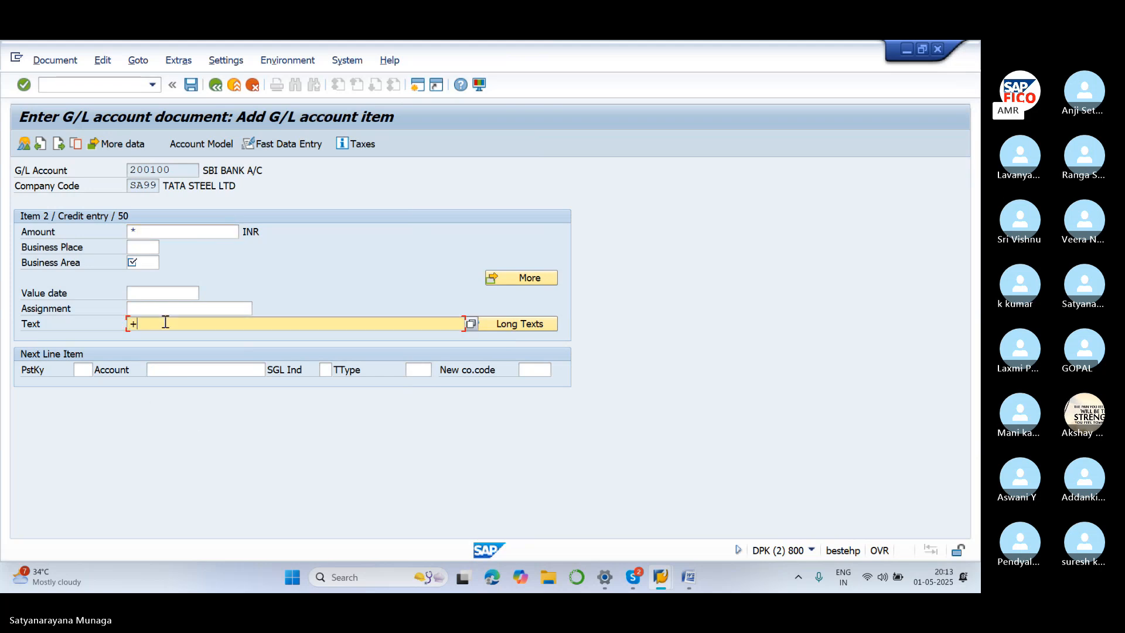
left_click(156, 263)
type("SA11")
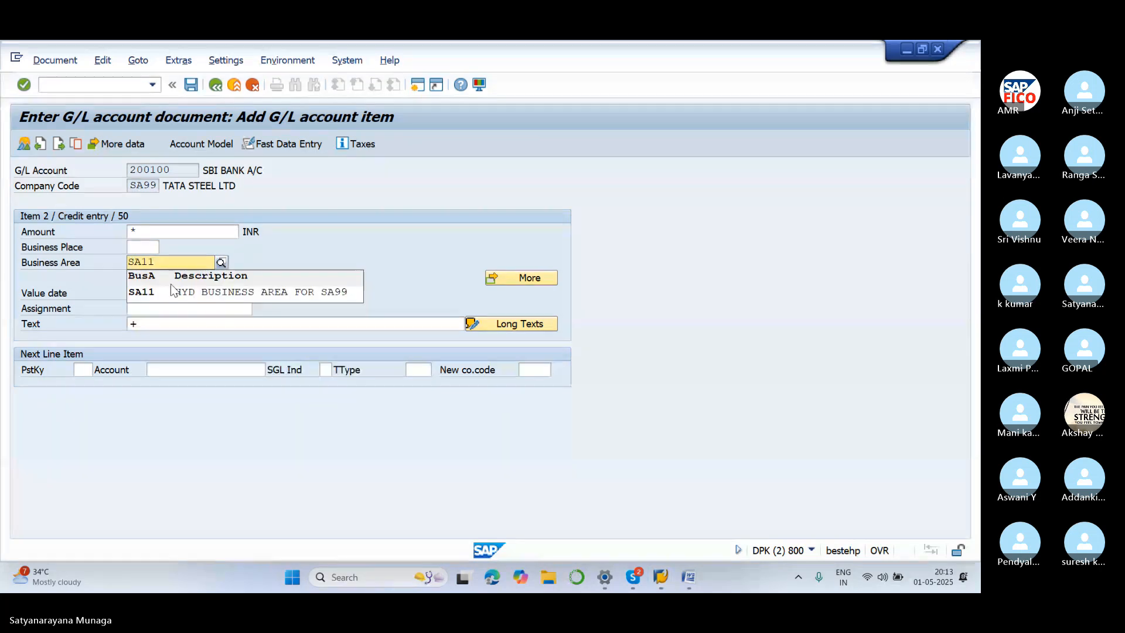
left_click(187, 294)
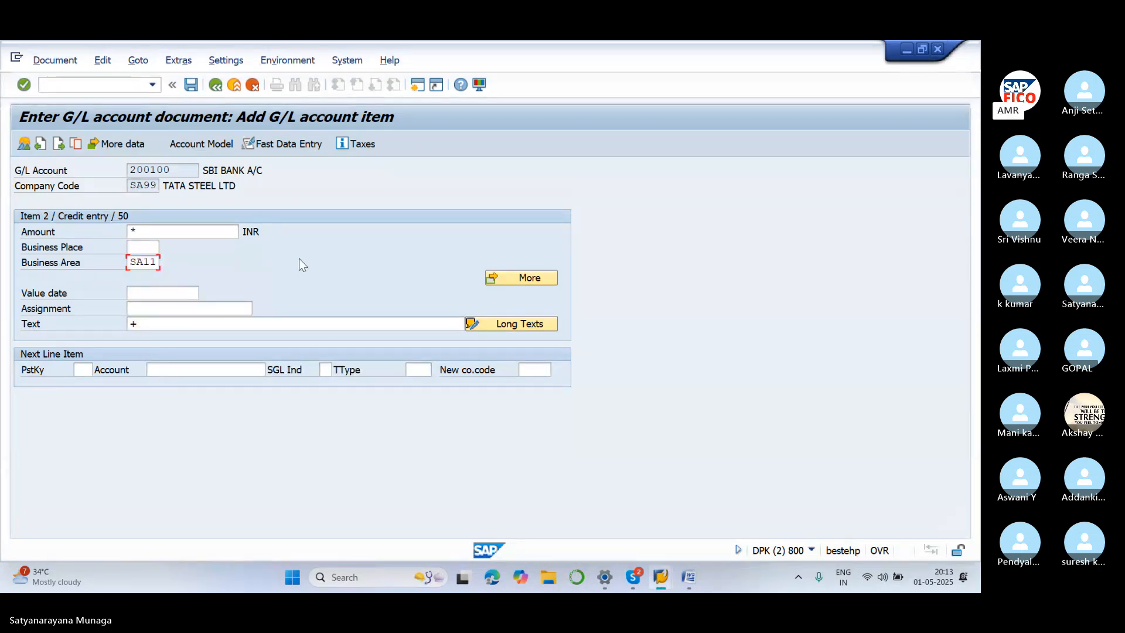
key("Return")
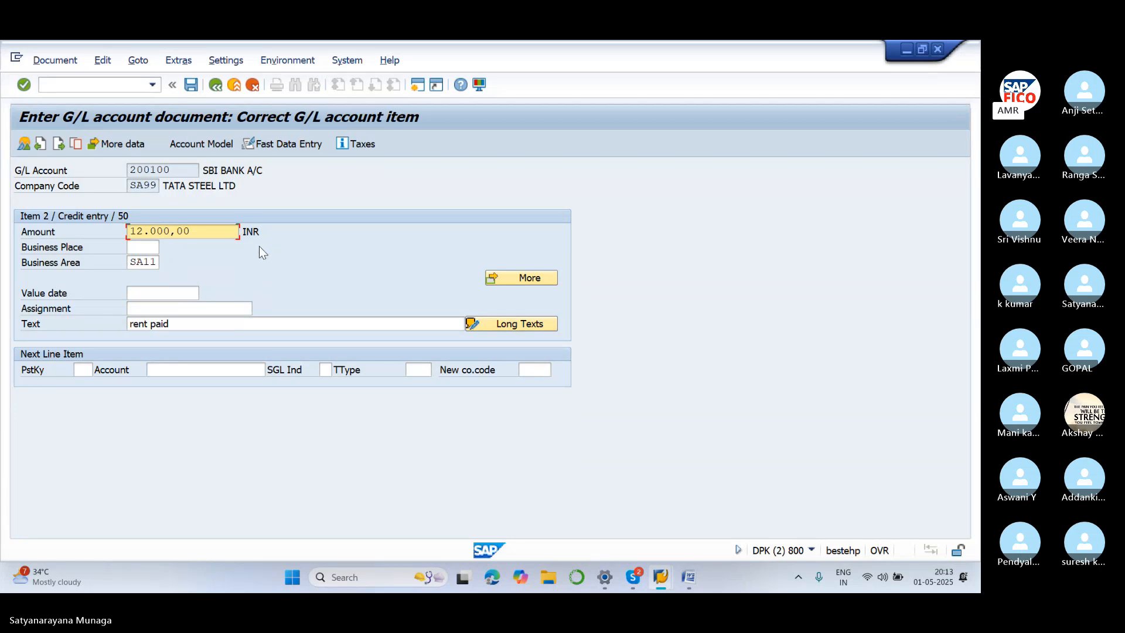
Simulate the balanced 12,000 document and post it as document 9
left_click(55, 61)
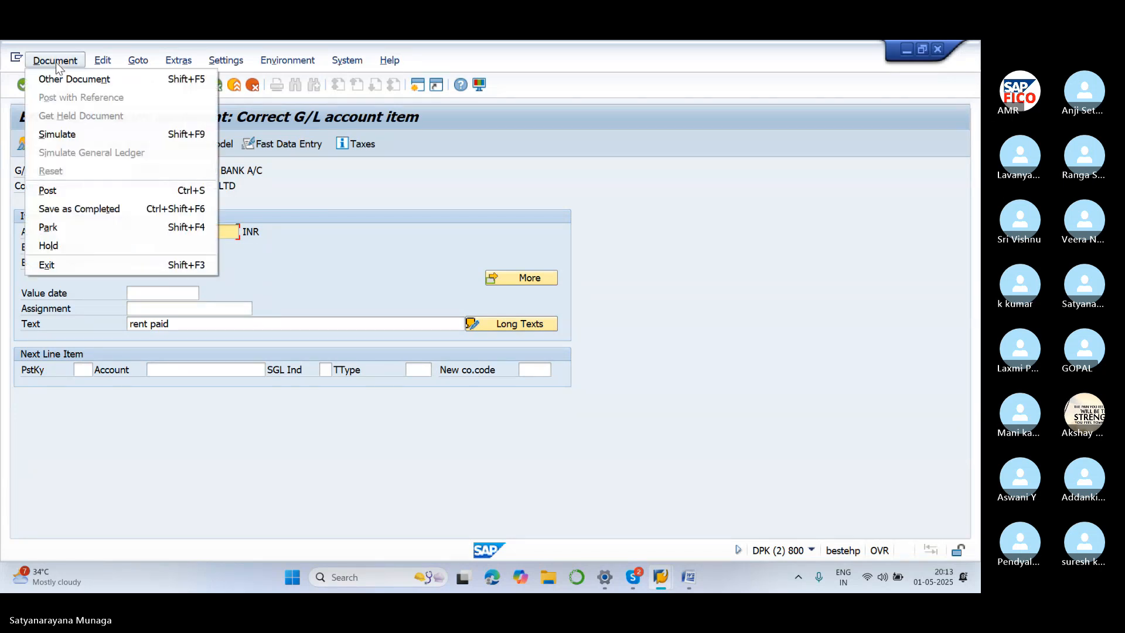
left_click(62, 134)
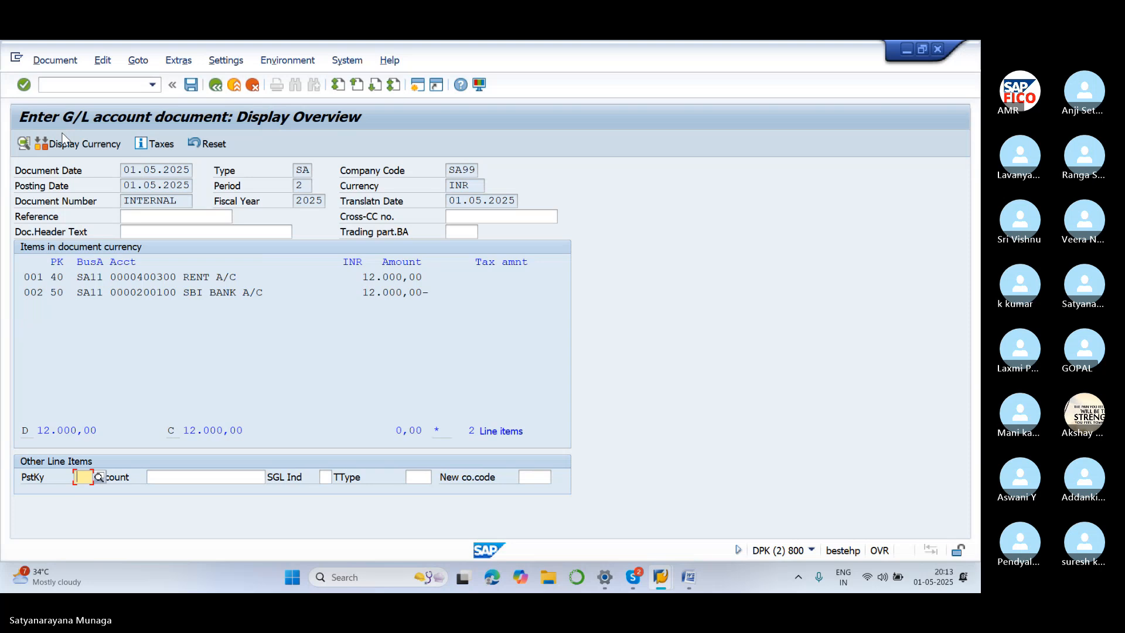
left_click(193, 84)
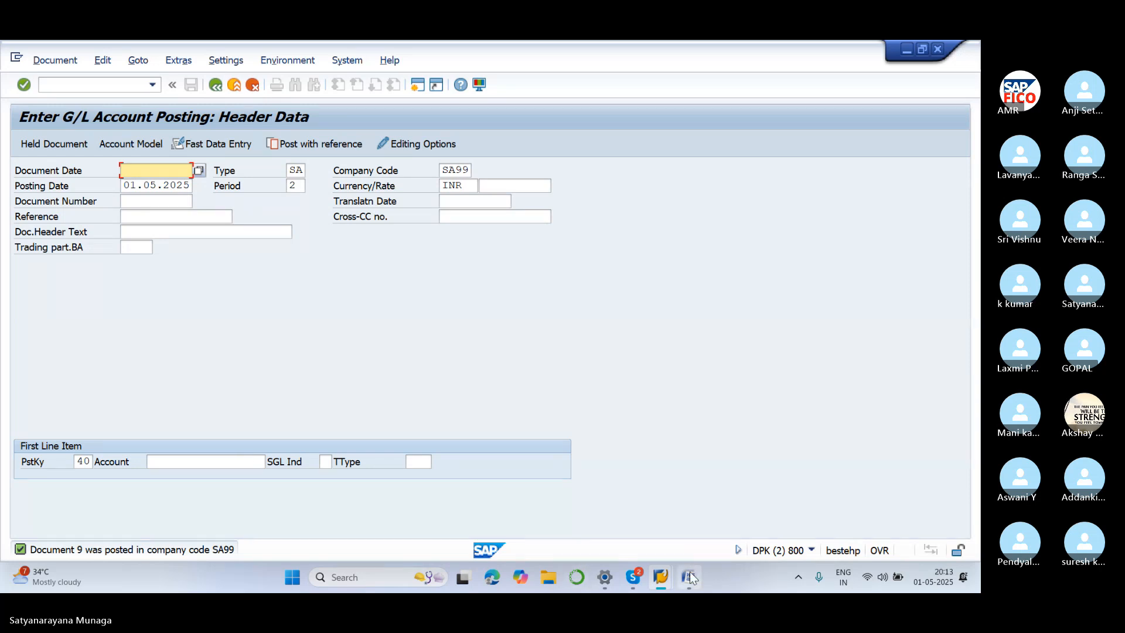
Review the posting-types notes in Word, then switch back to the Enter G/L Account Document screen
mouse_move(690, 578)
left_click(686, 510)
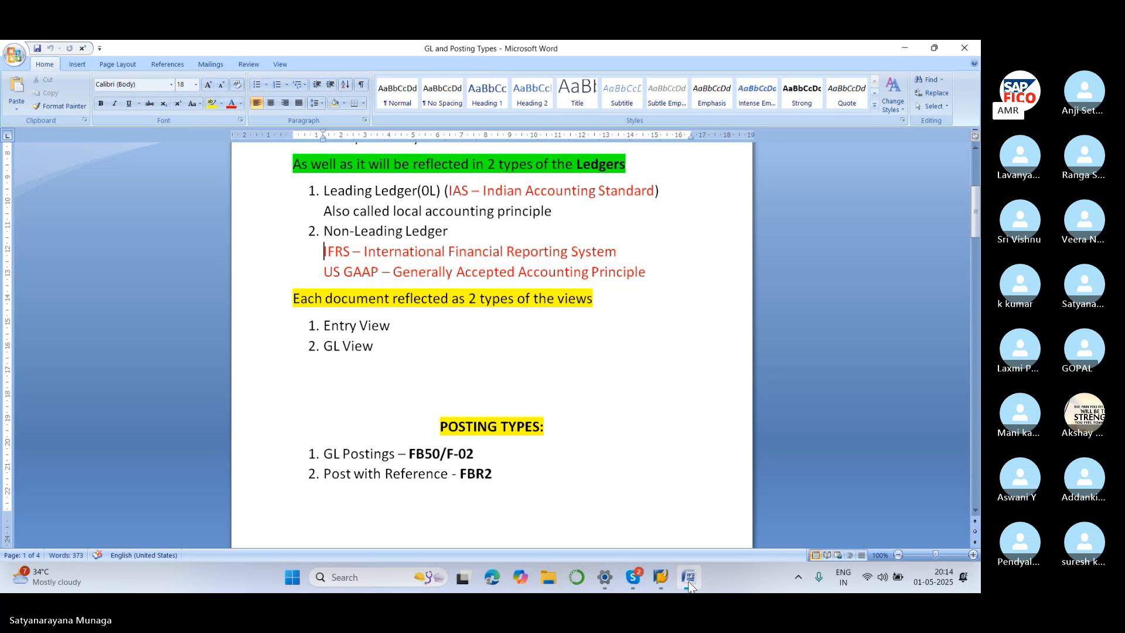
mouse_move(673, 580)
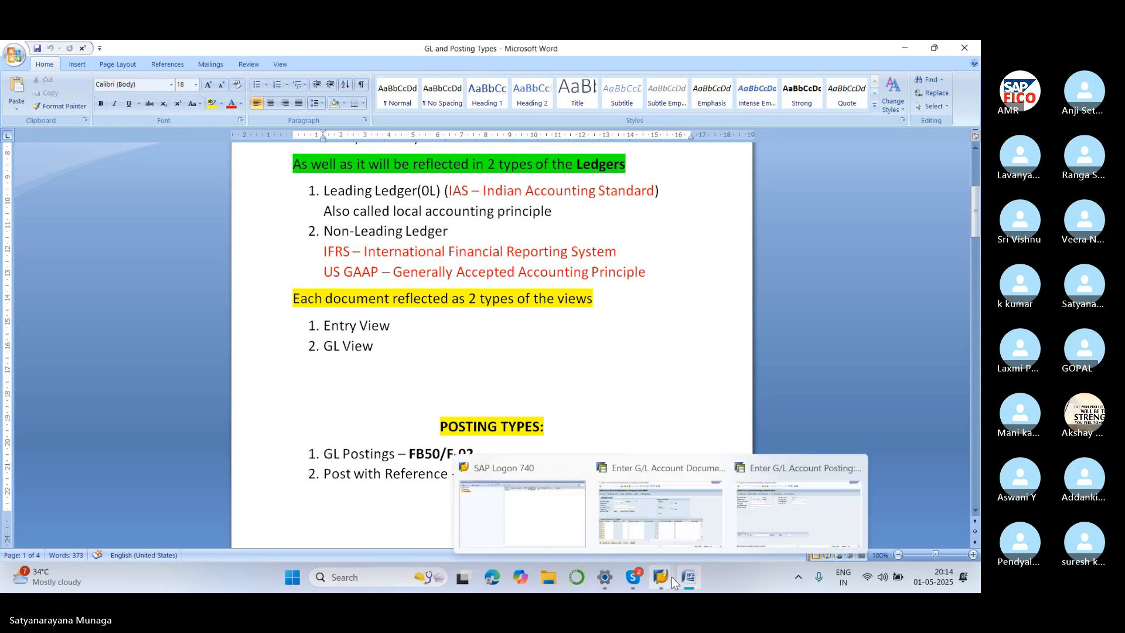
left_click(663, 473)
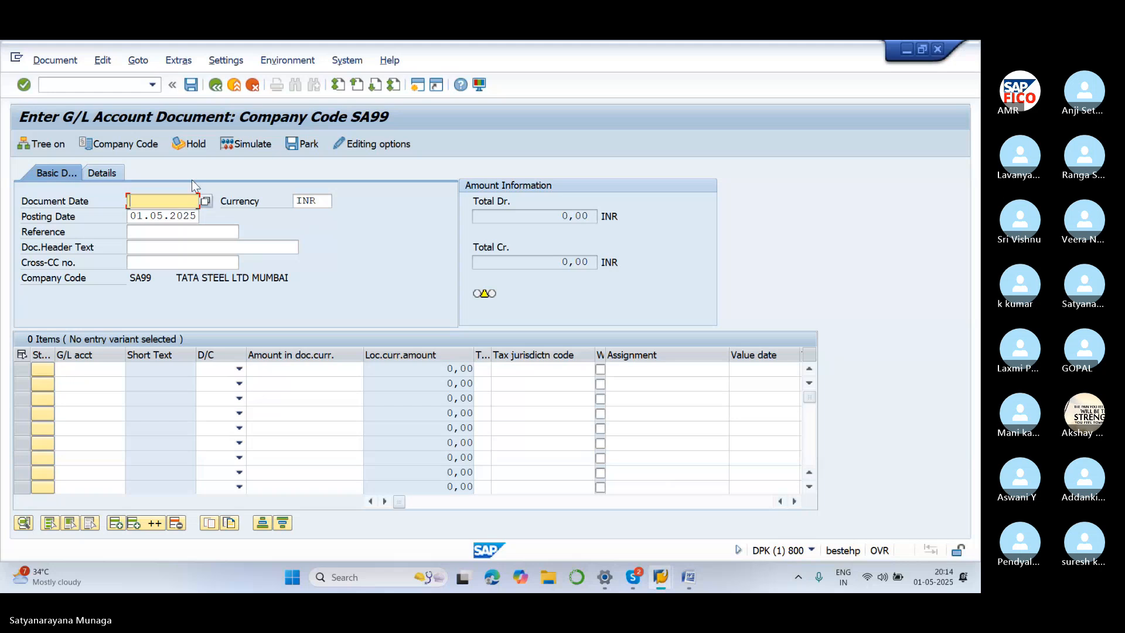
left_click(118, 84)
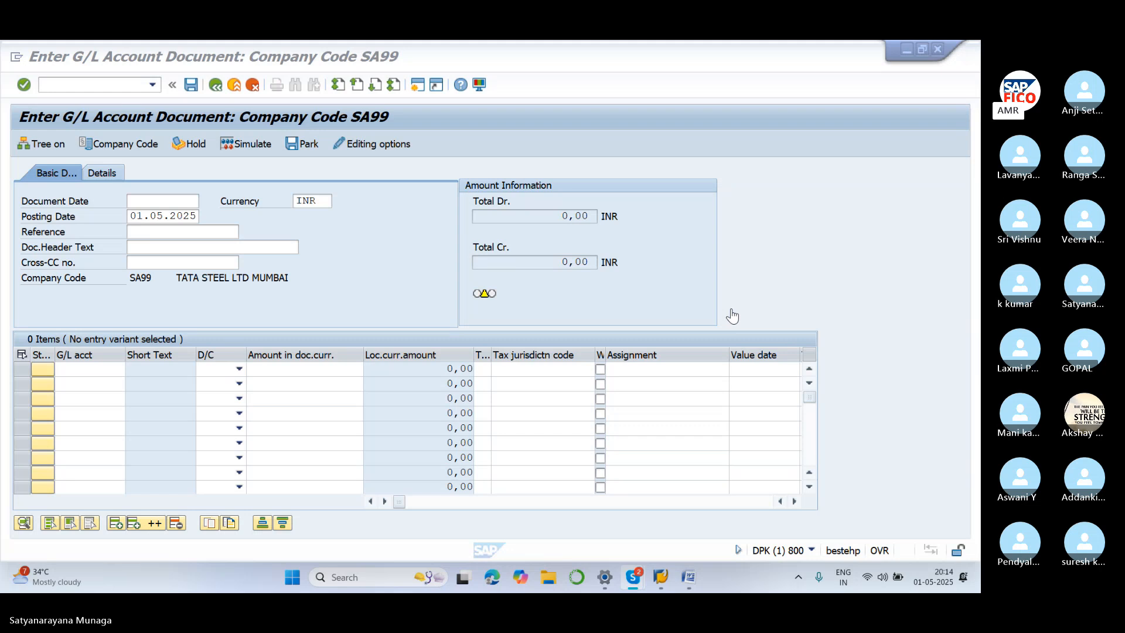
left_click(200, 232)
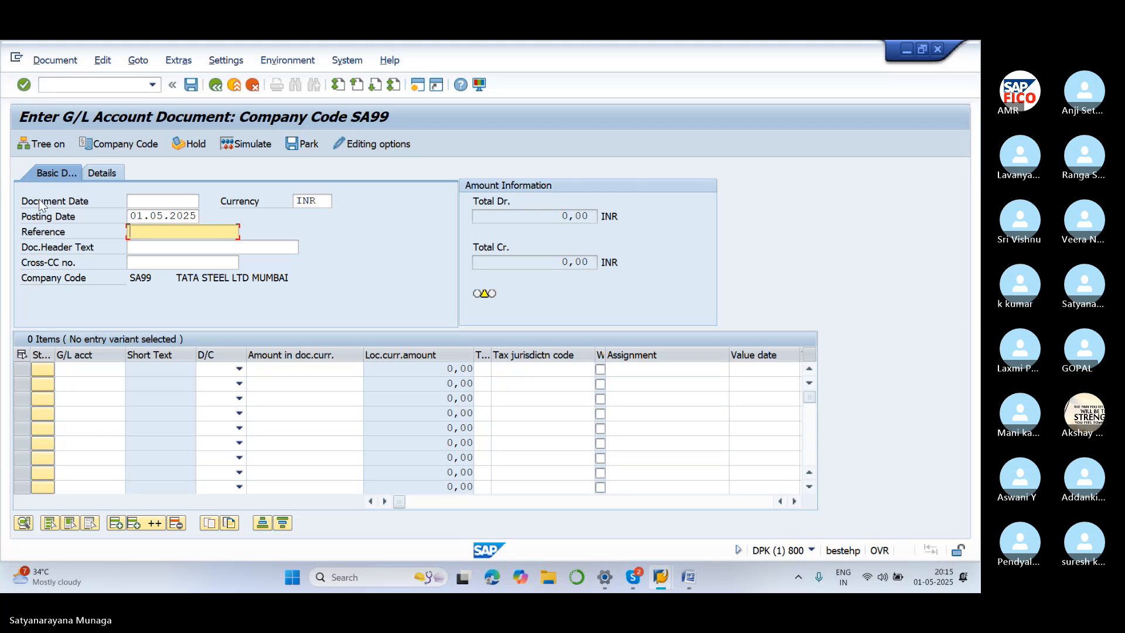
Post with reference to document 5 of SA99, fiscal year left blank, loading its 30.04.2025 header
left_click(138, 61)
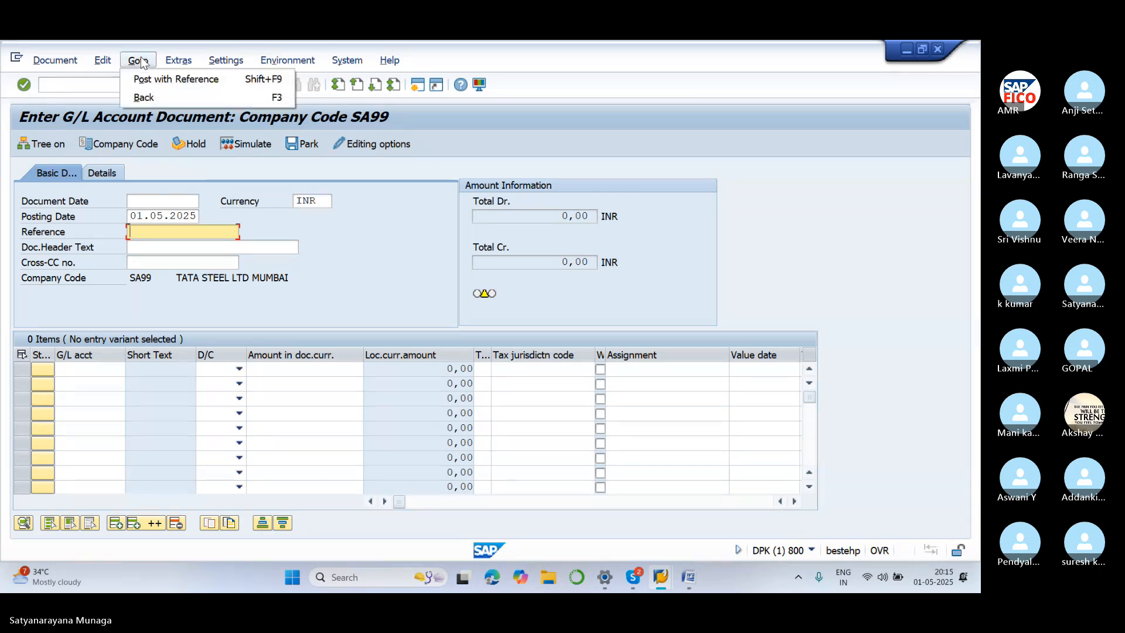
left_click(165, 82)
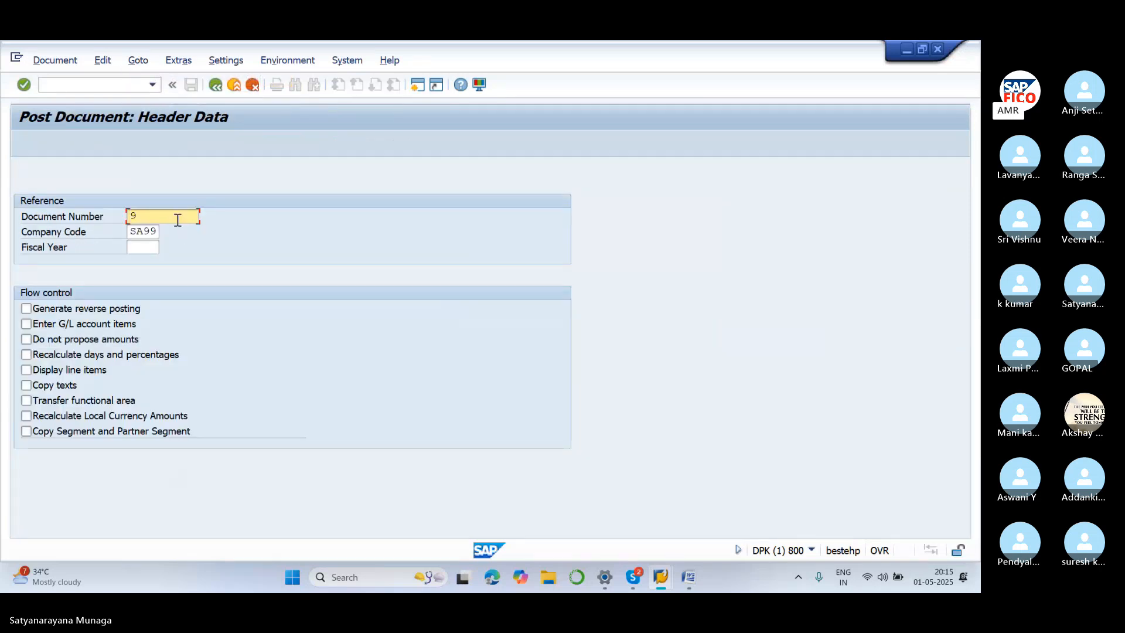
left_click(182, 215)
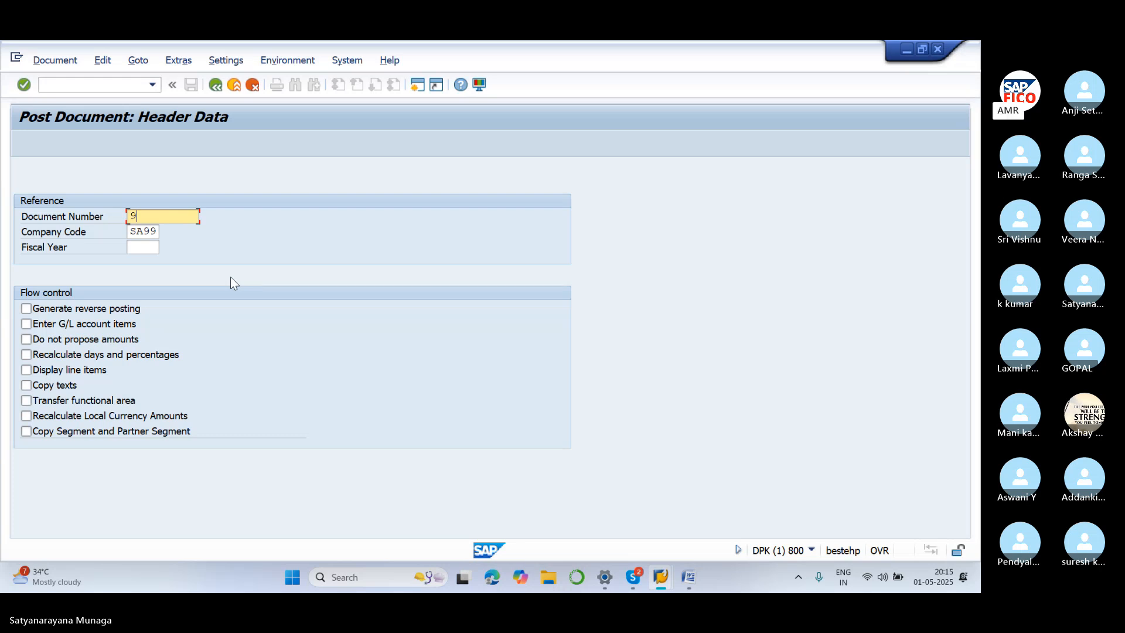
key("BackSpace")
type("5")
left_click(142, 249)
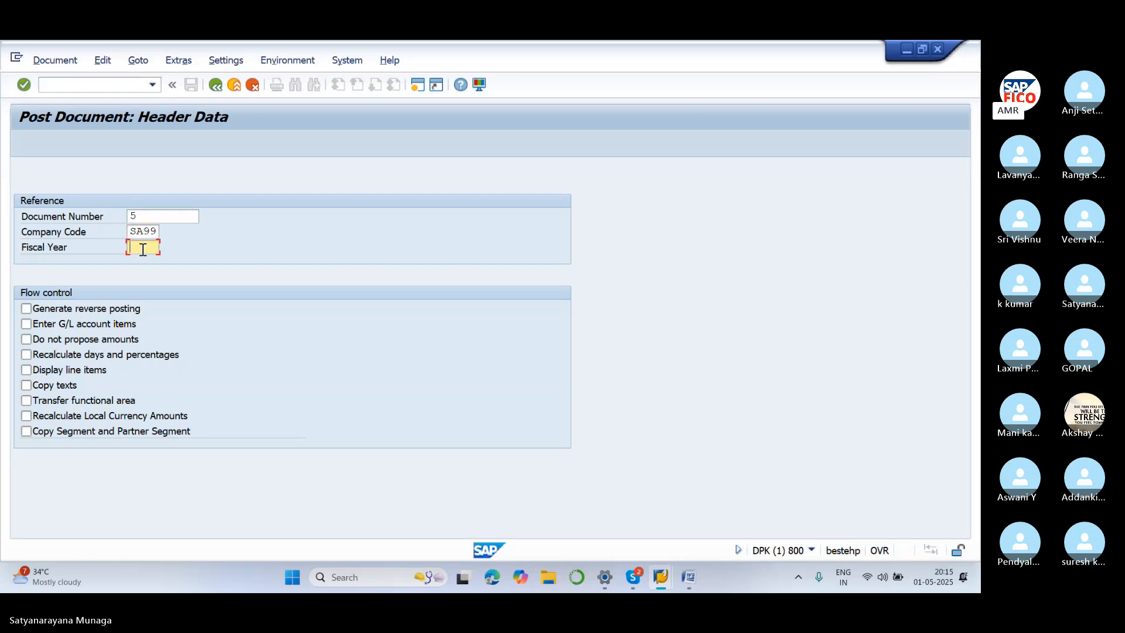
type("2025")
key("BackSpace")
key("BackSpace")
key("BackSpace")
key("BackSpace")
key("Return")
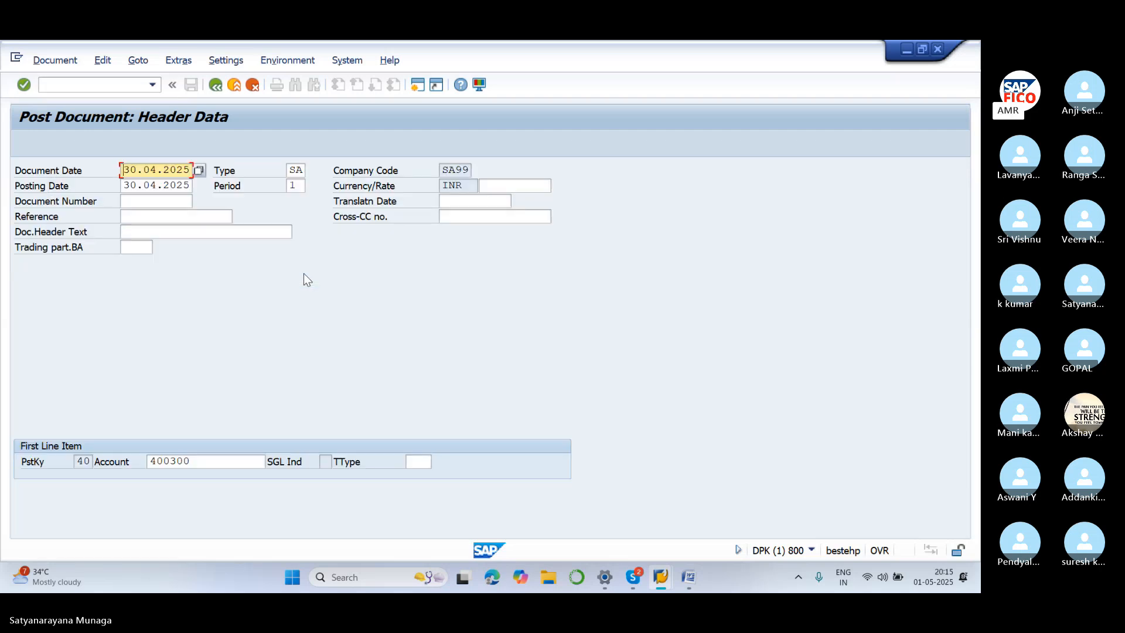
Review the copied 15,000 rent/SBI bank lines, post them as document 10, and acknowledge the confirmation
key("Return")
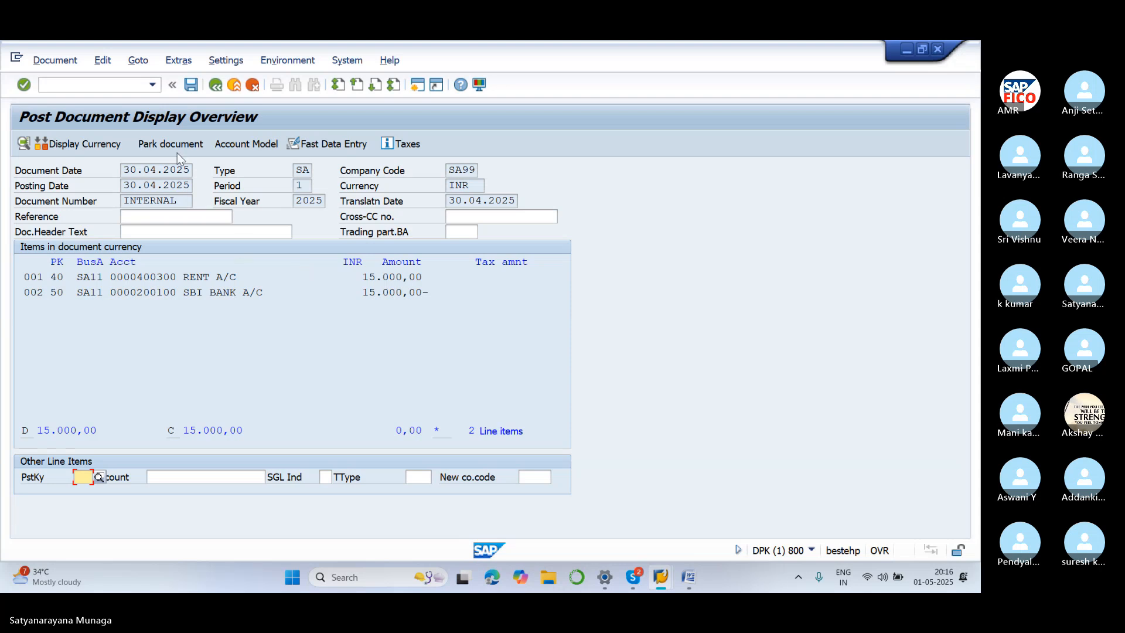
left_click(191, 85)
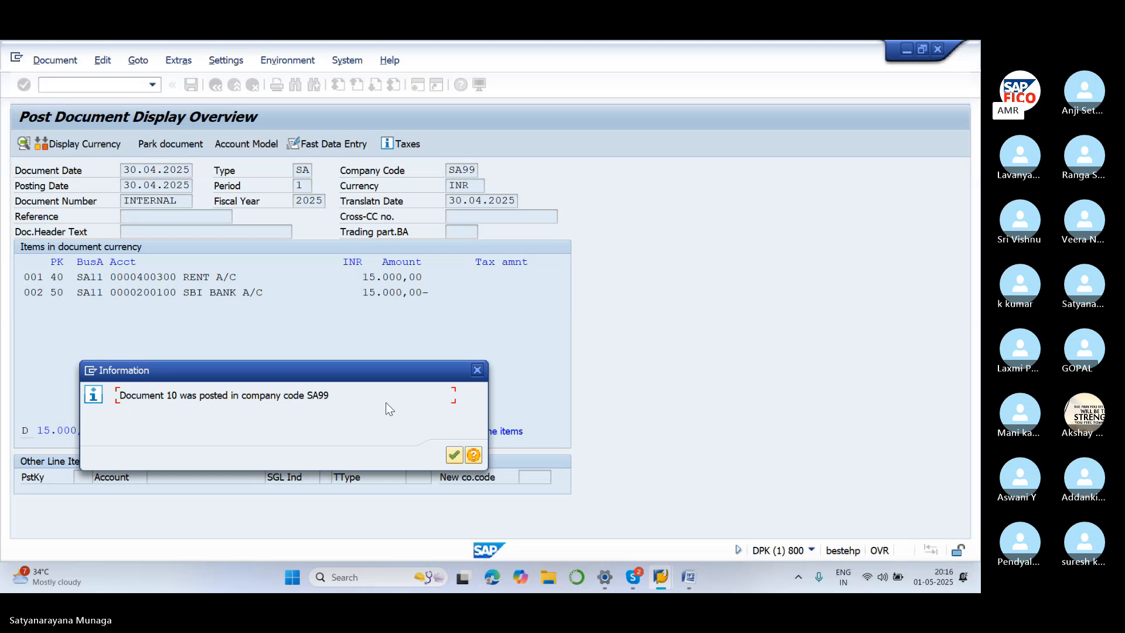
left_click(454, 456)
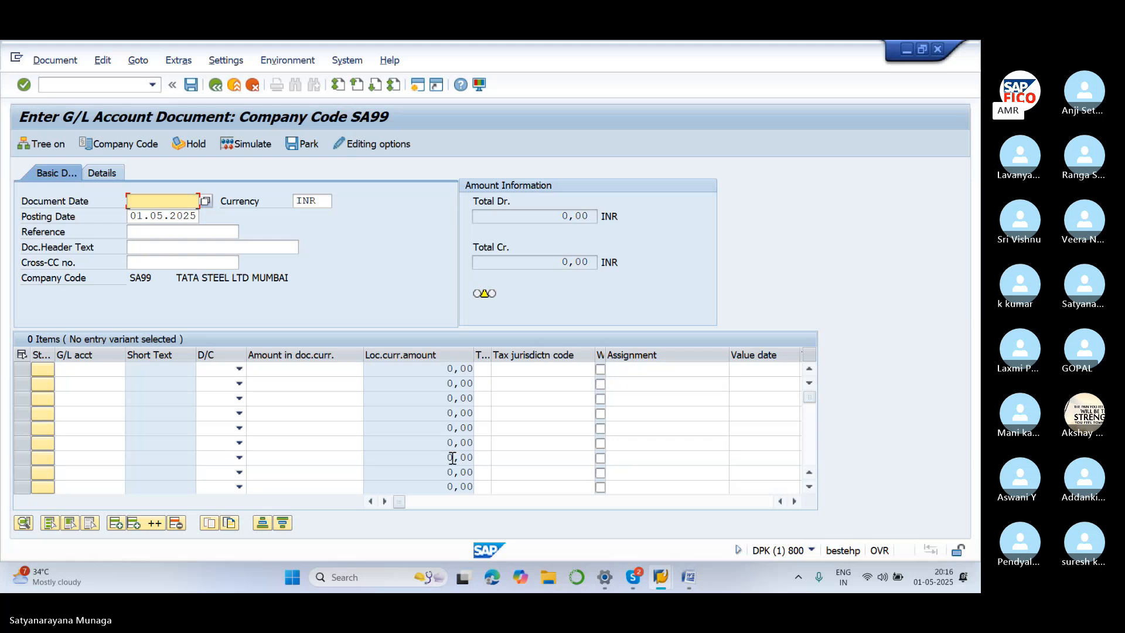
Post with Reference to document 9, saving its 12,000 rent and SBI bank lines as document 11
left_click(140, 62)
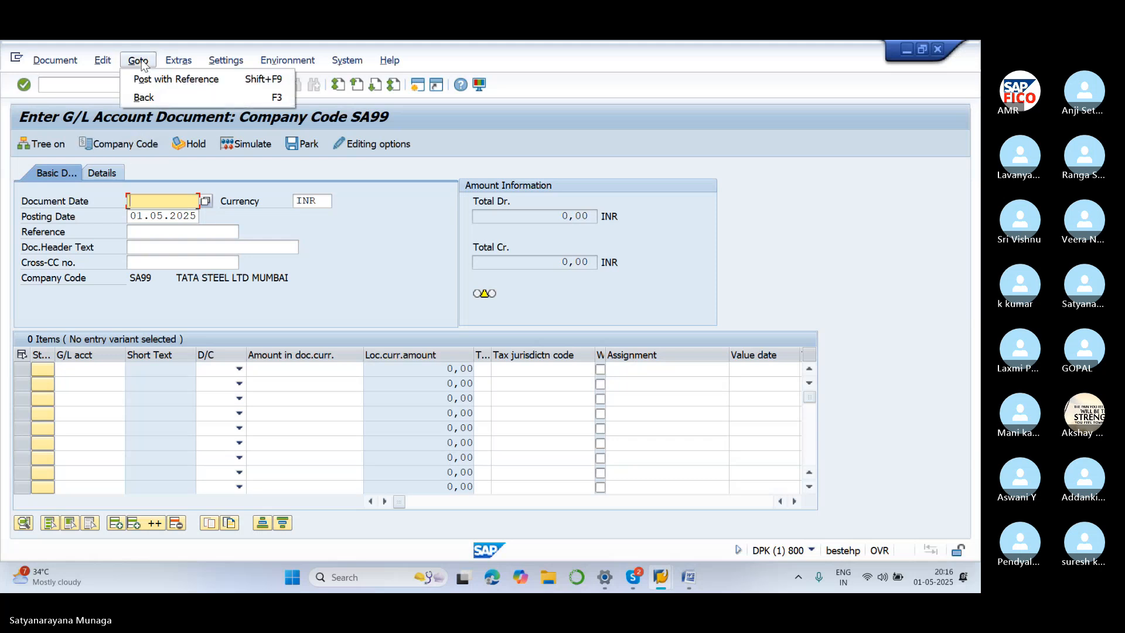
left_click(167, 86)
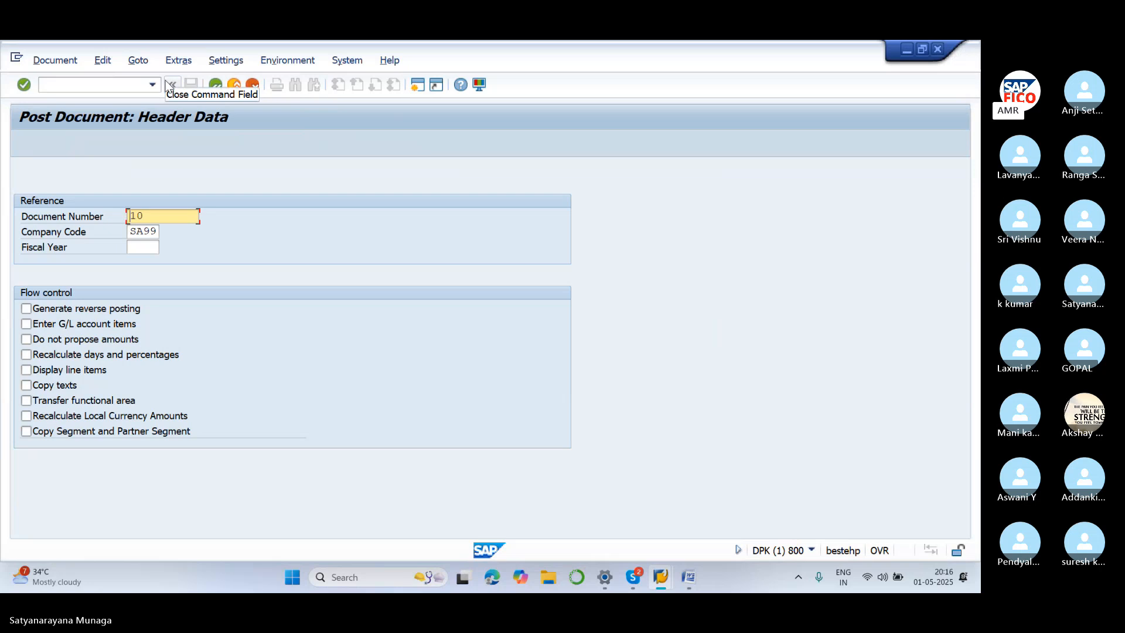
key("BackSpace")
key("BackSpace")
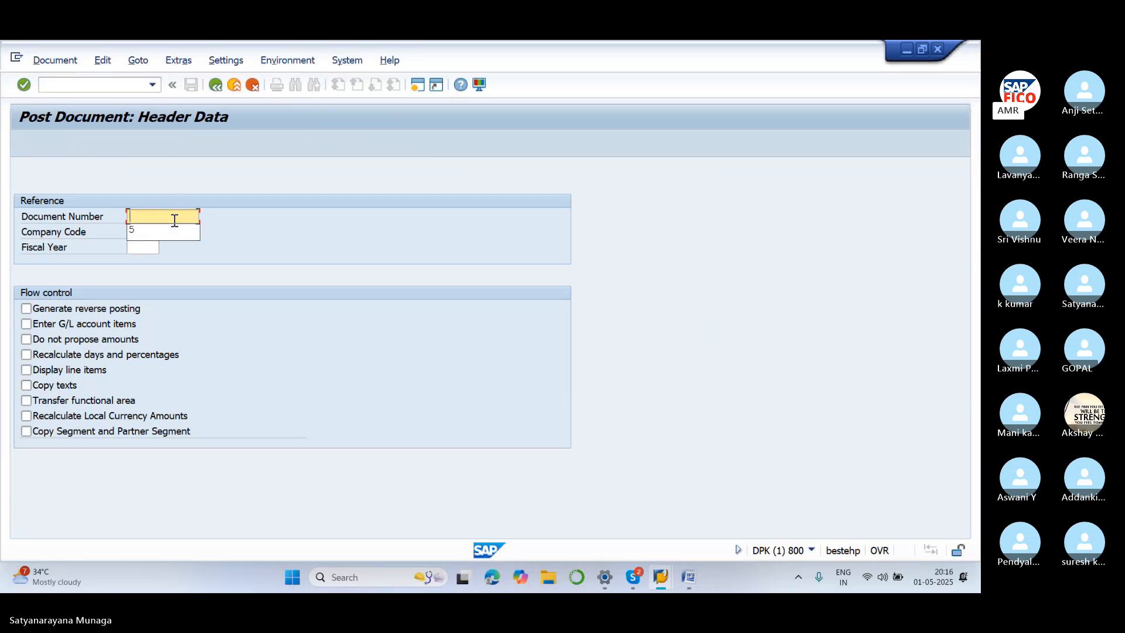
type("9")
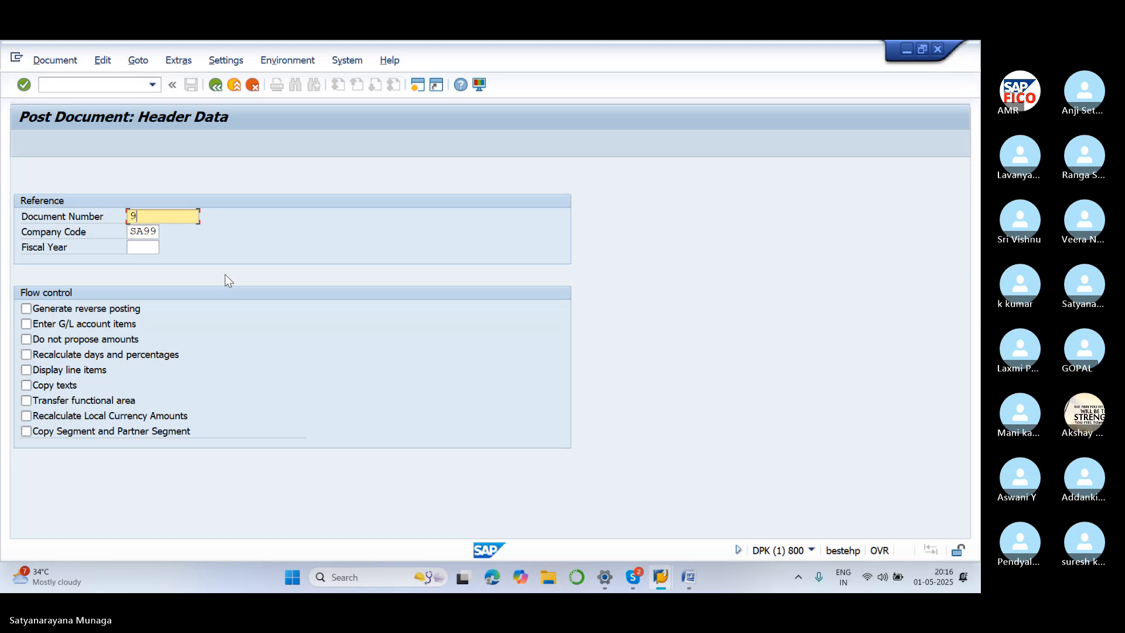
key("Return")
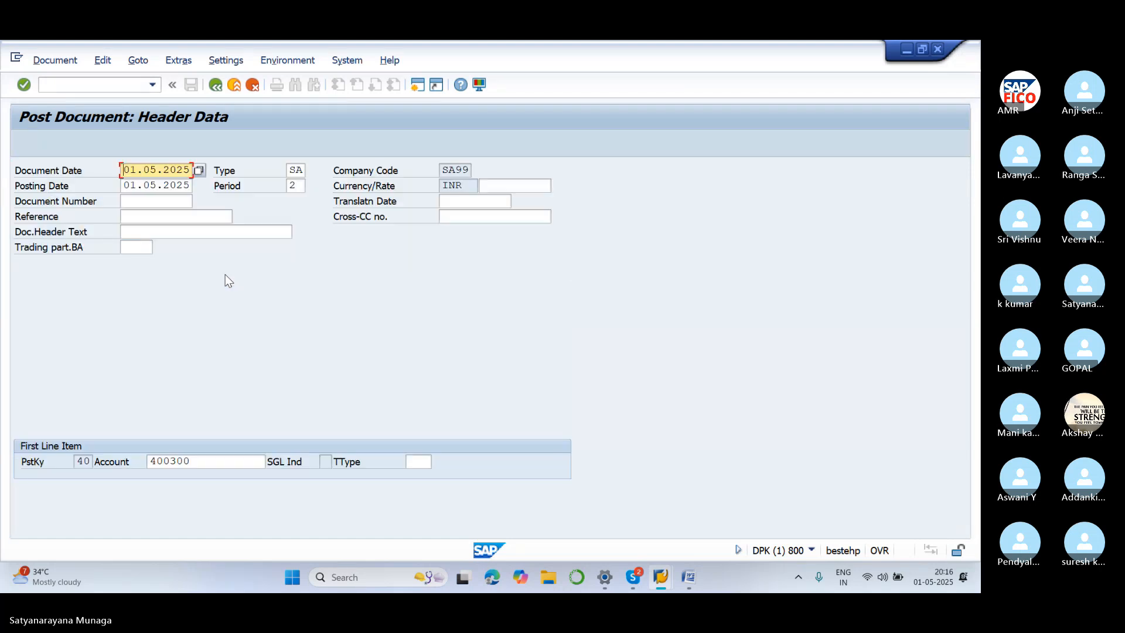
key("Return")
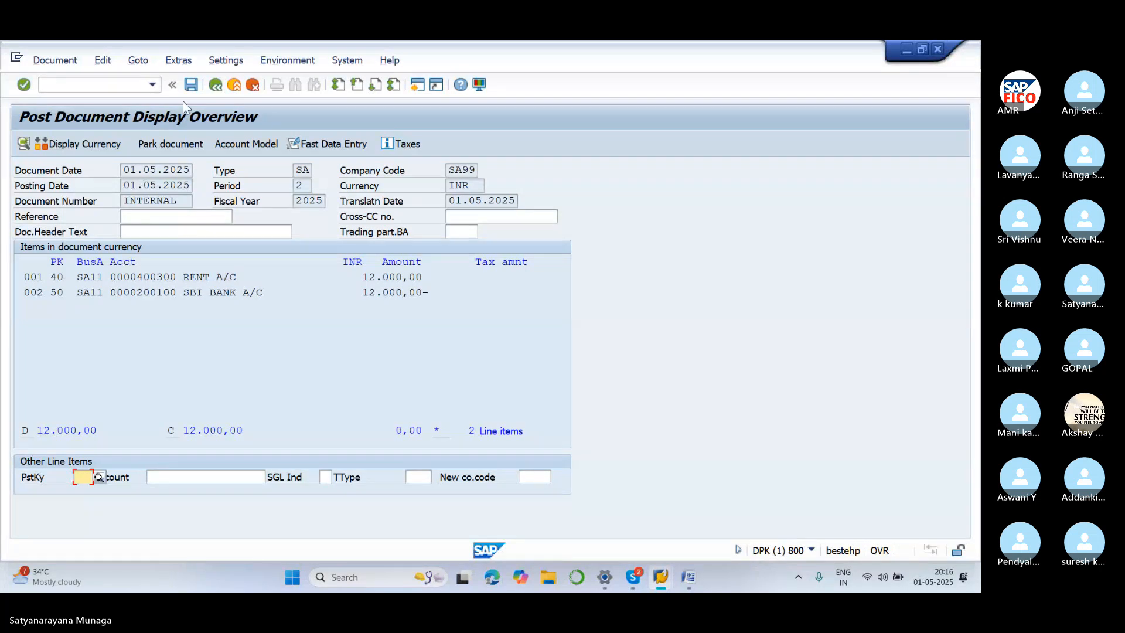
left_click(190, 86)
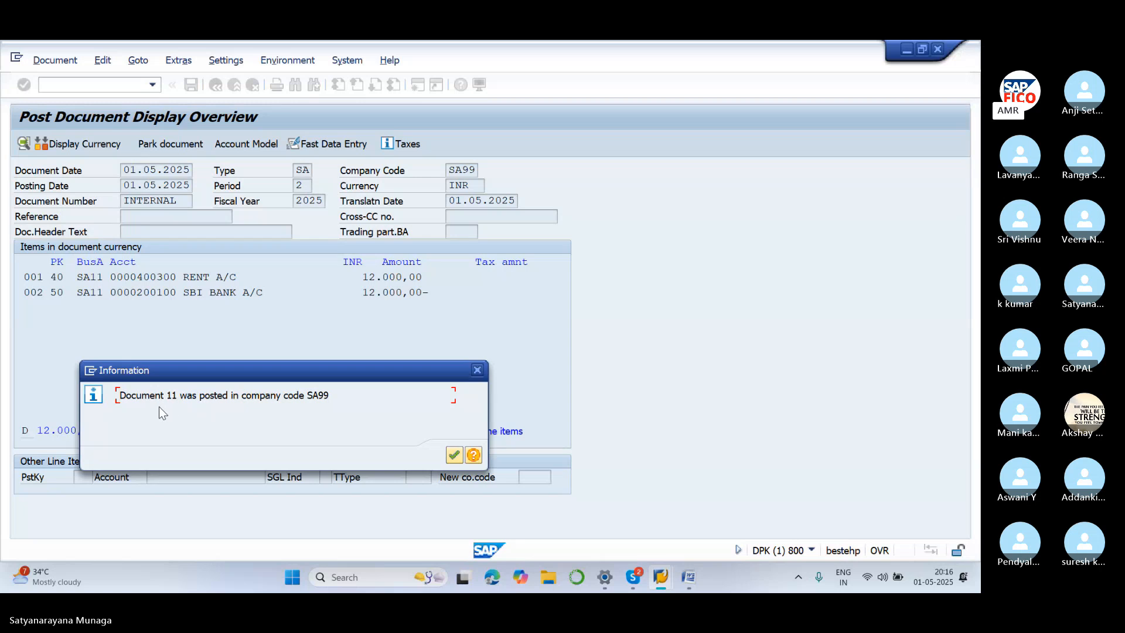
left_click(455, 455)
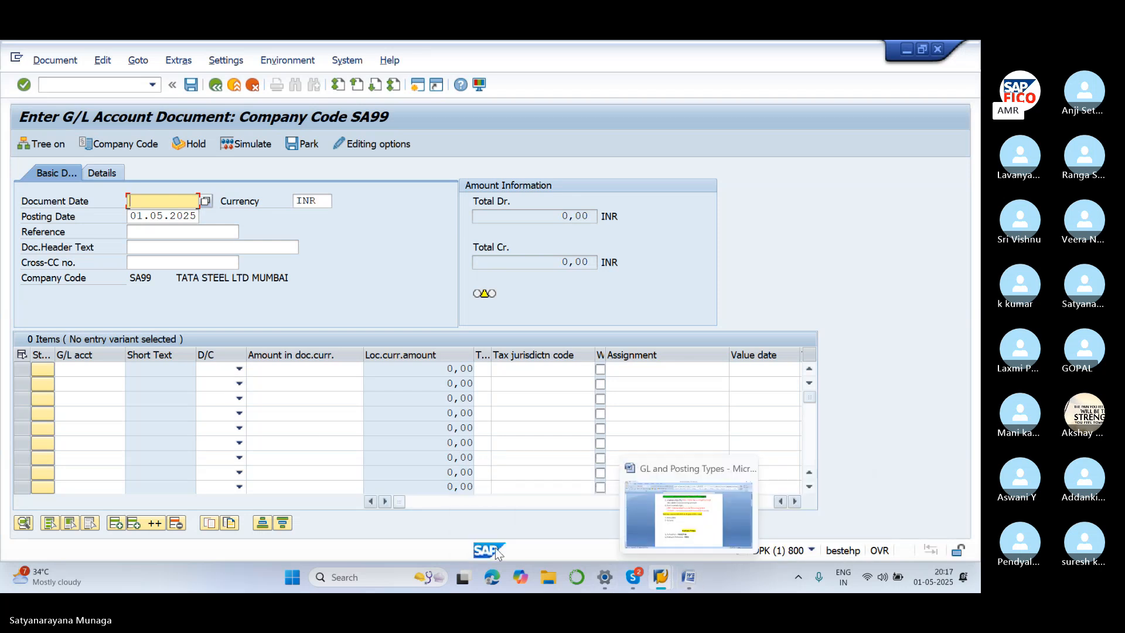
left_click(131, 85)
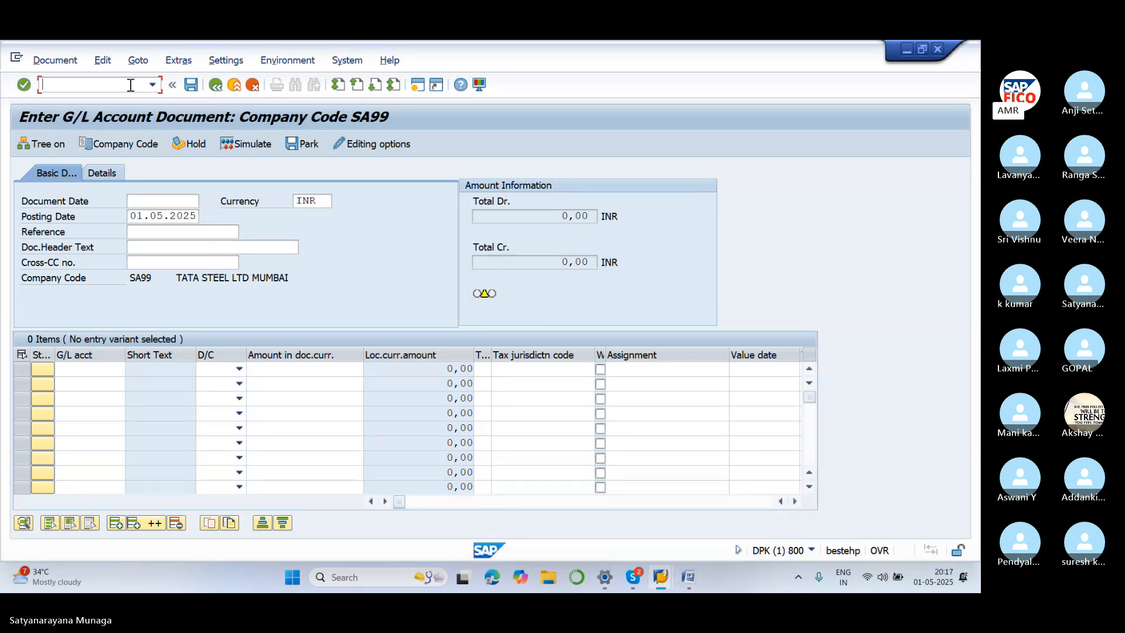
type("/NF")
left_click(689, 577)
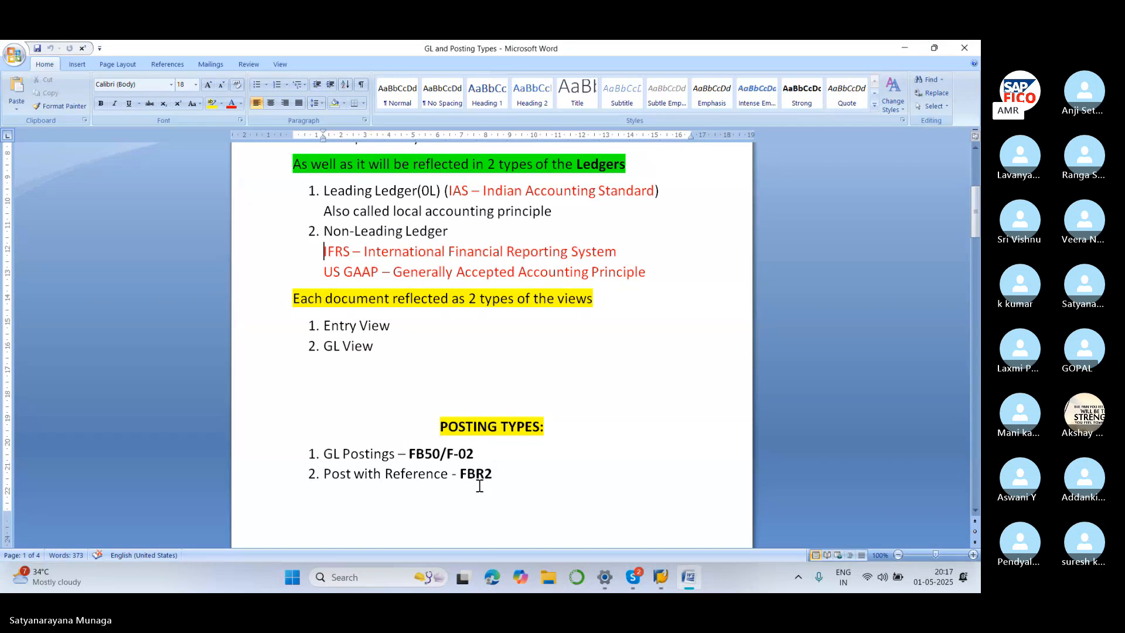
mouse_move(660, 583)
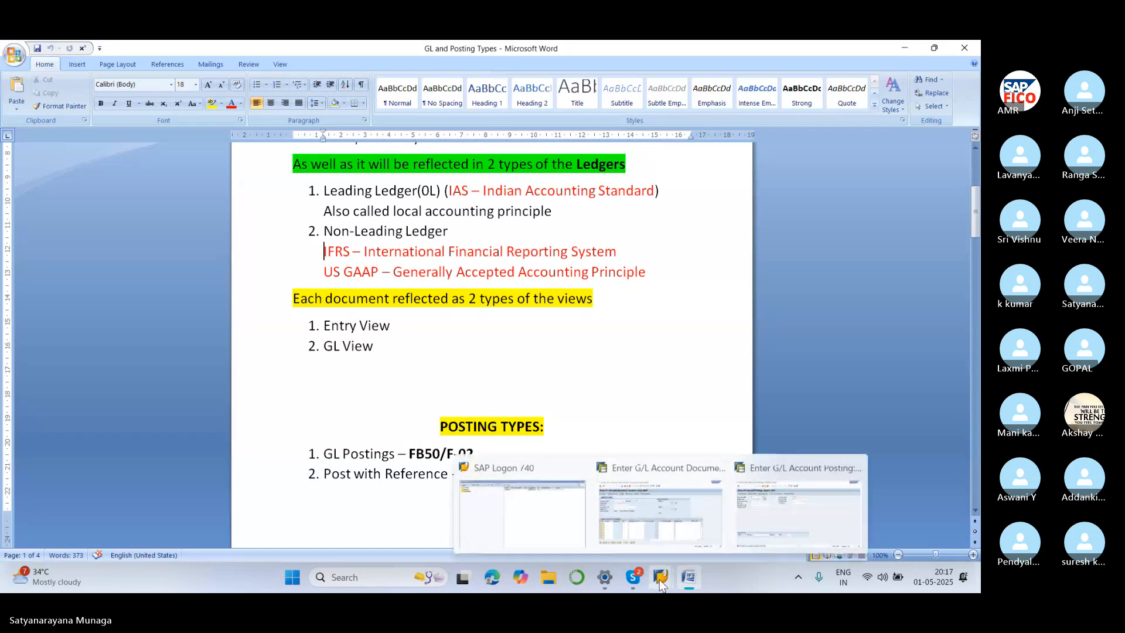
left_click(662, 472)
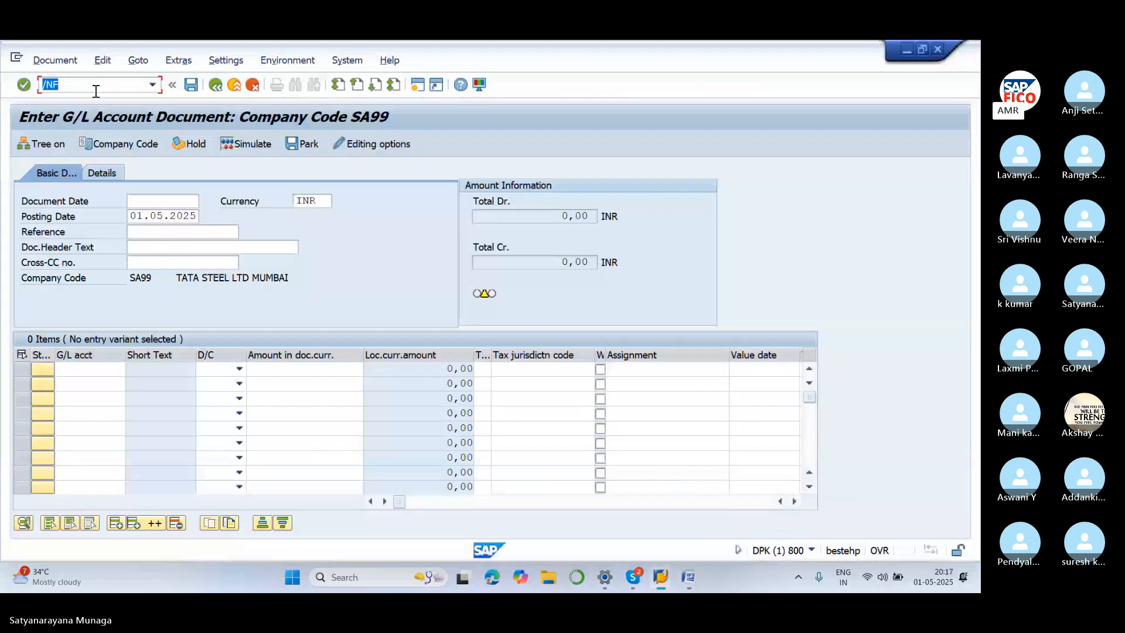
left_click(691, 581)
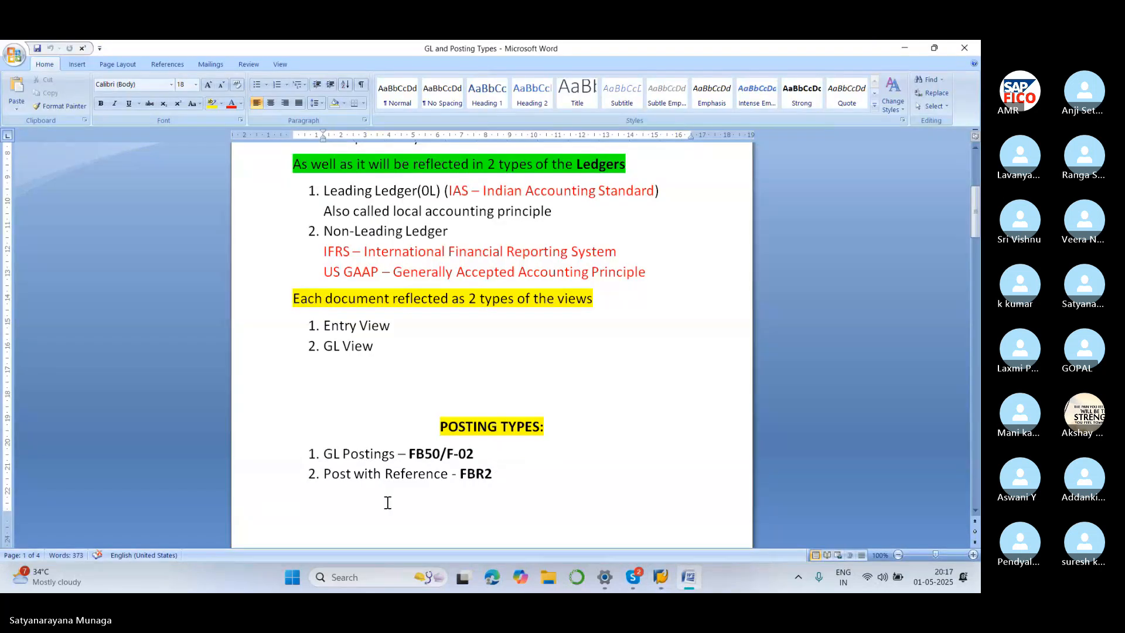
scroll(387, 498, "down", 4)
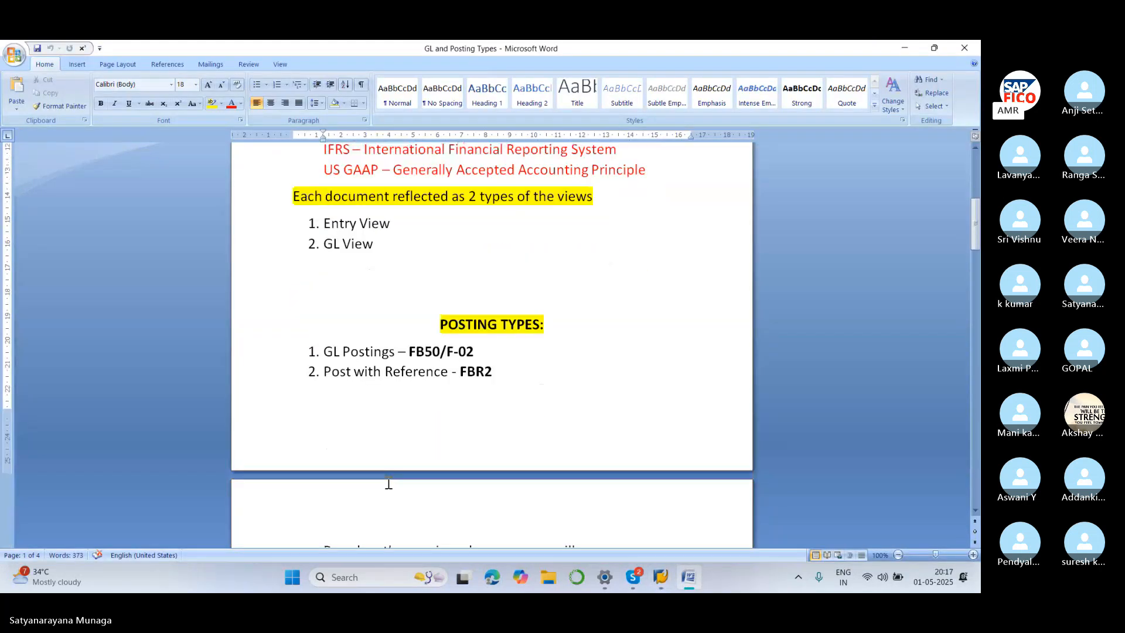
scroll(389, 482, "down", 4)
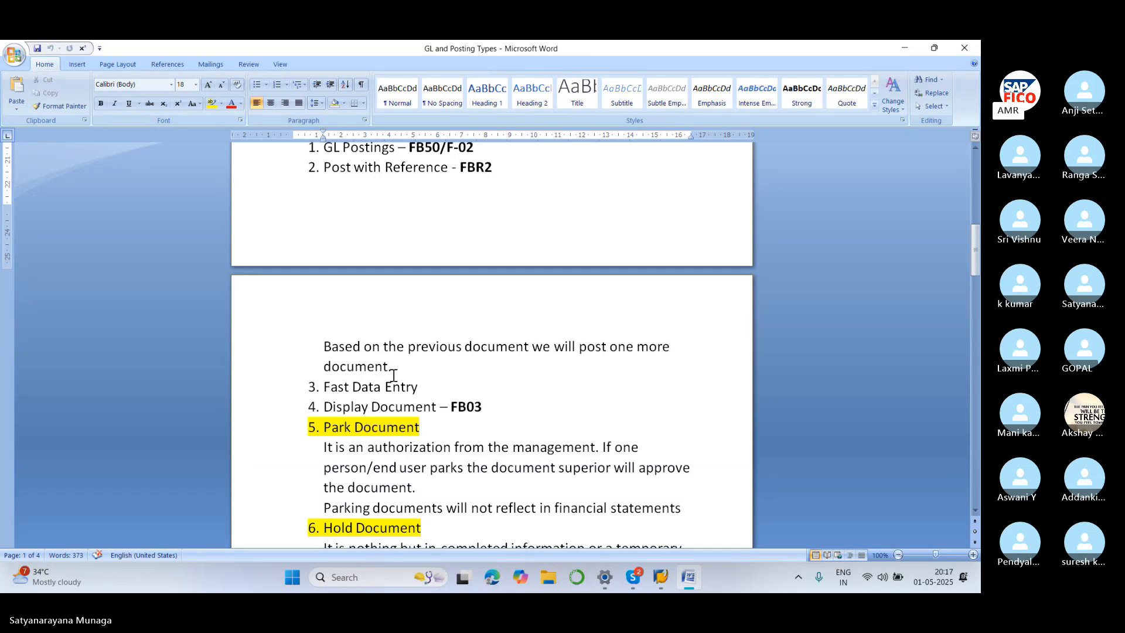
scroll(394, 375, "down", 2)
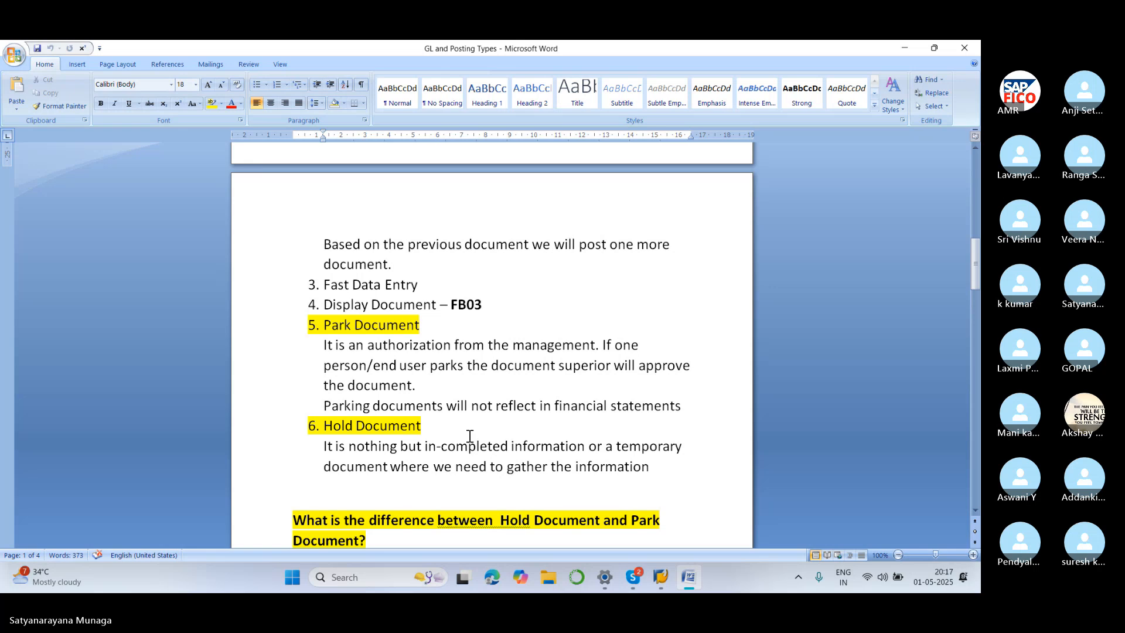
mouse_move(672, 586)
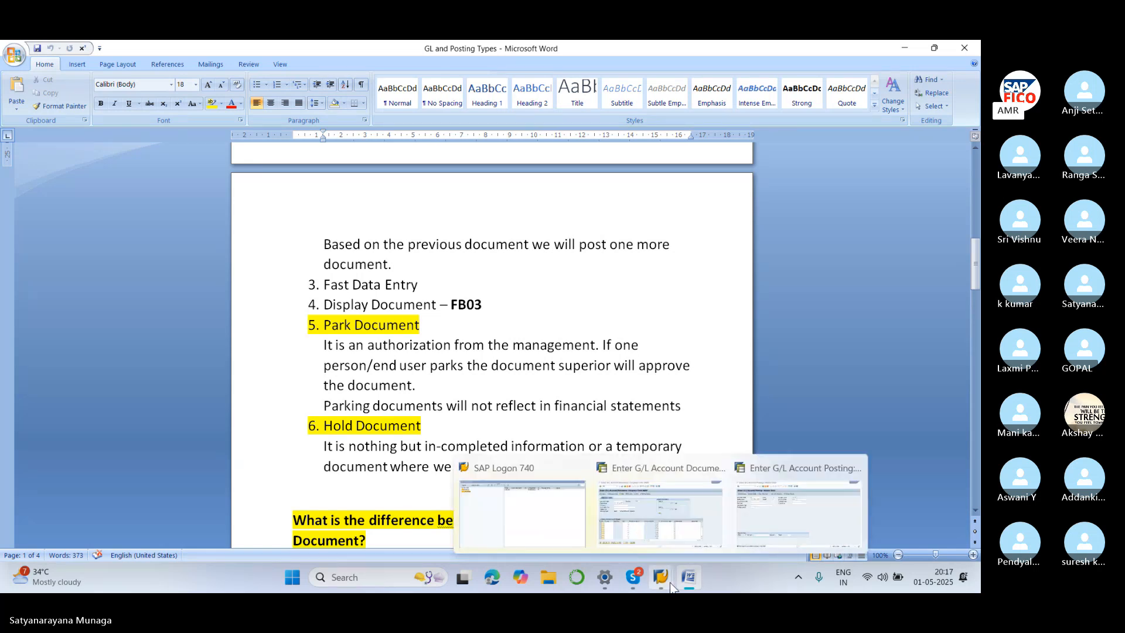
left_click(647, 469)
left_click(122, 88)
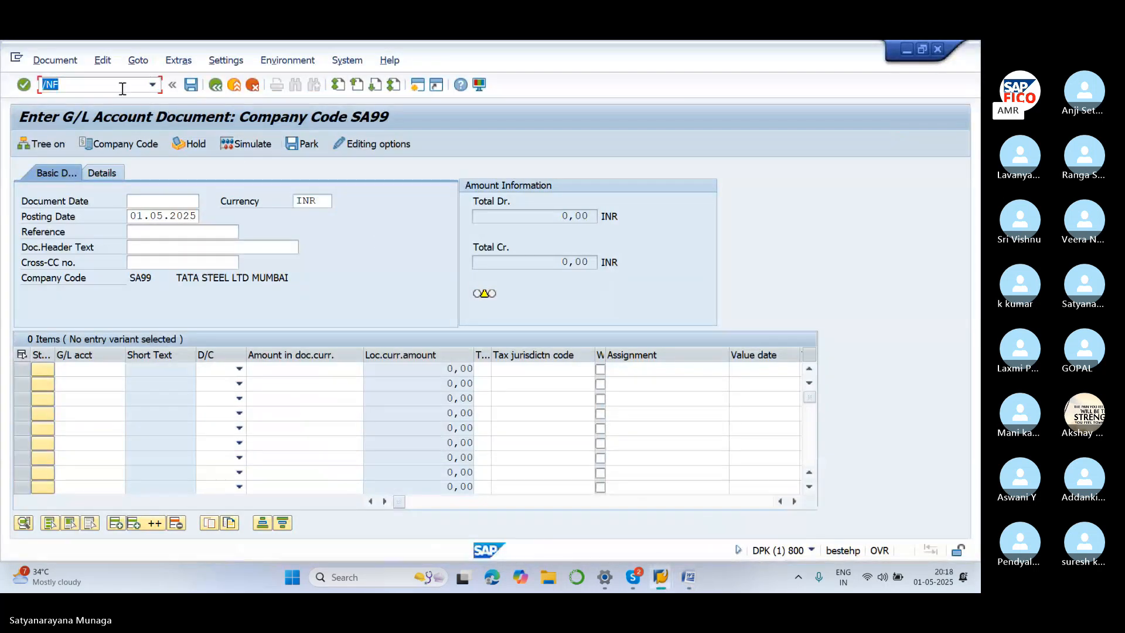
Run /NFBR2 with reference document 11 and post the copied 12,000 rent/bank entry as document 12
left_click(121, 88)
type("BR")
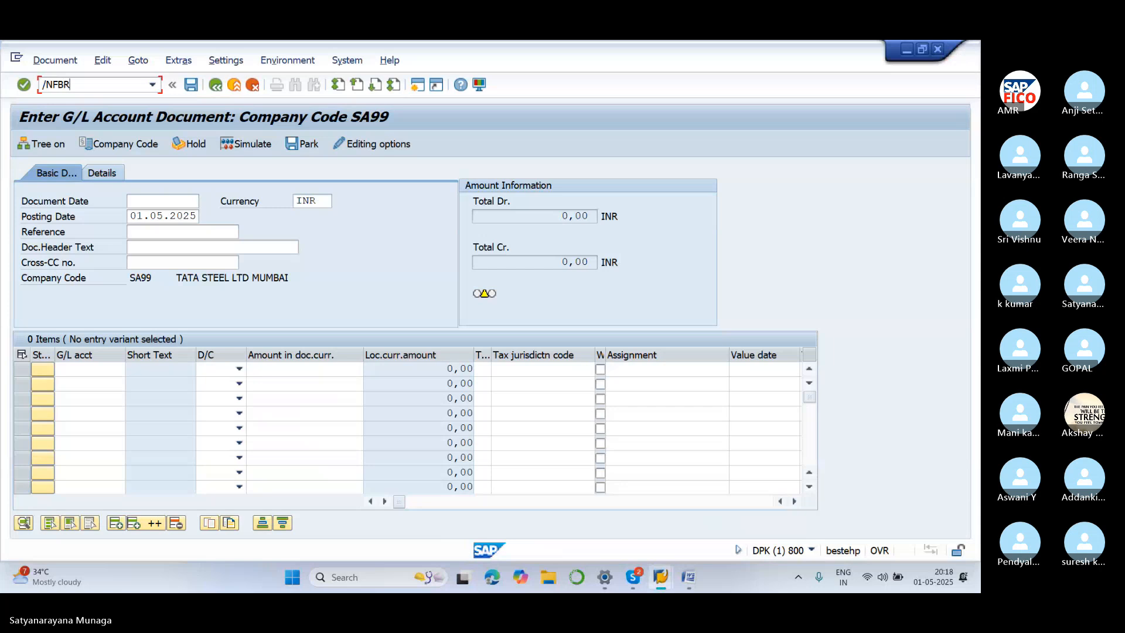
type("2")
key("Return")
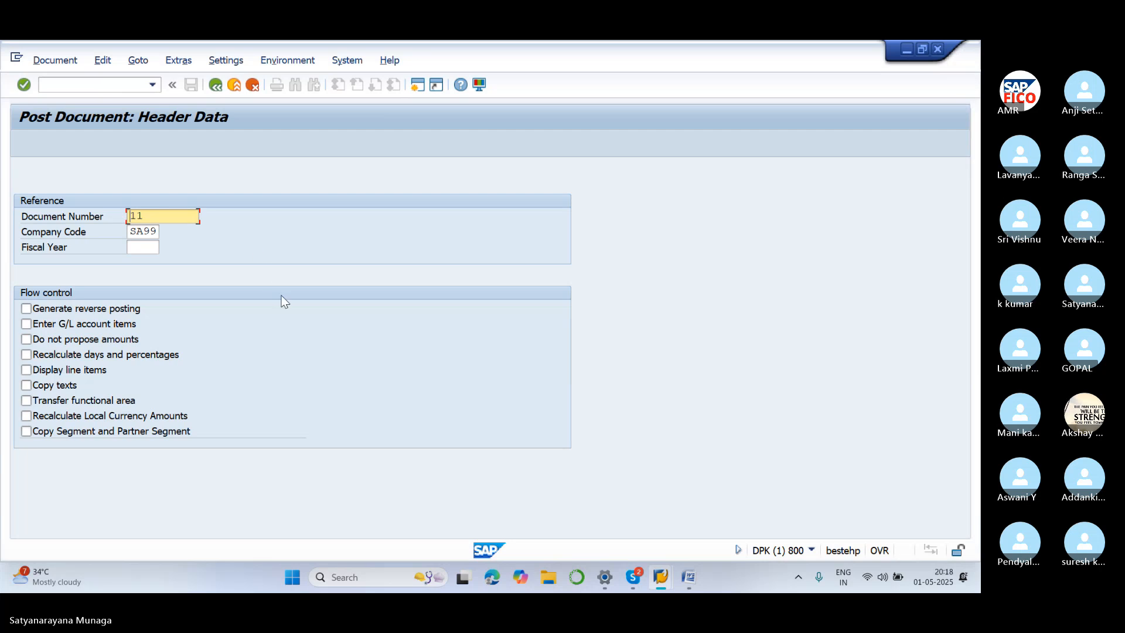
key("Return")
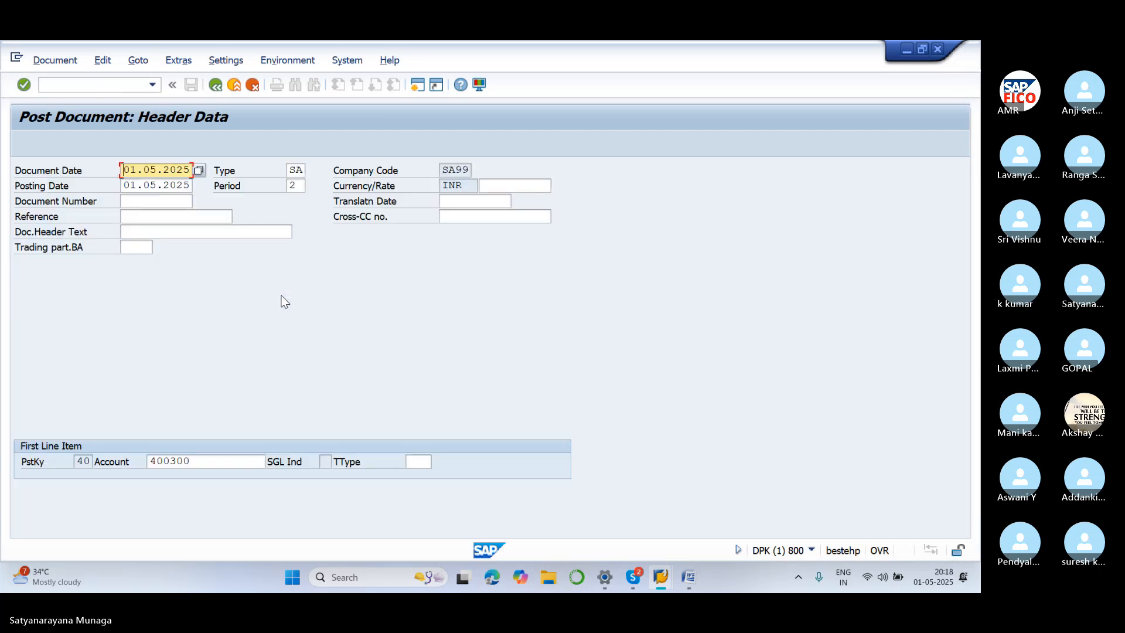
key("Return")
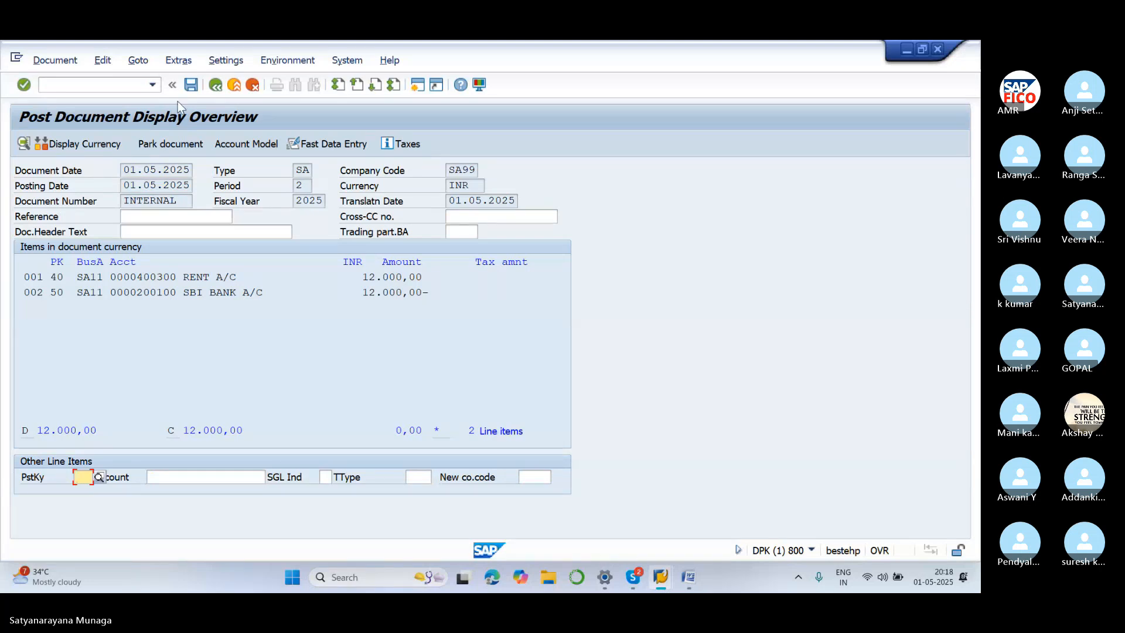
left_click(191, 85)
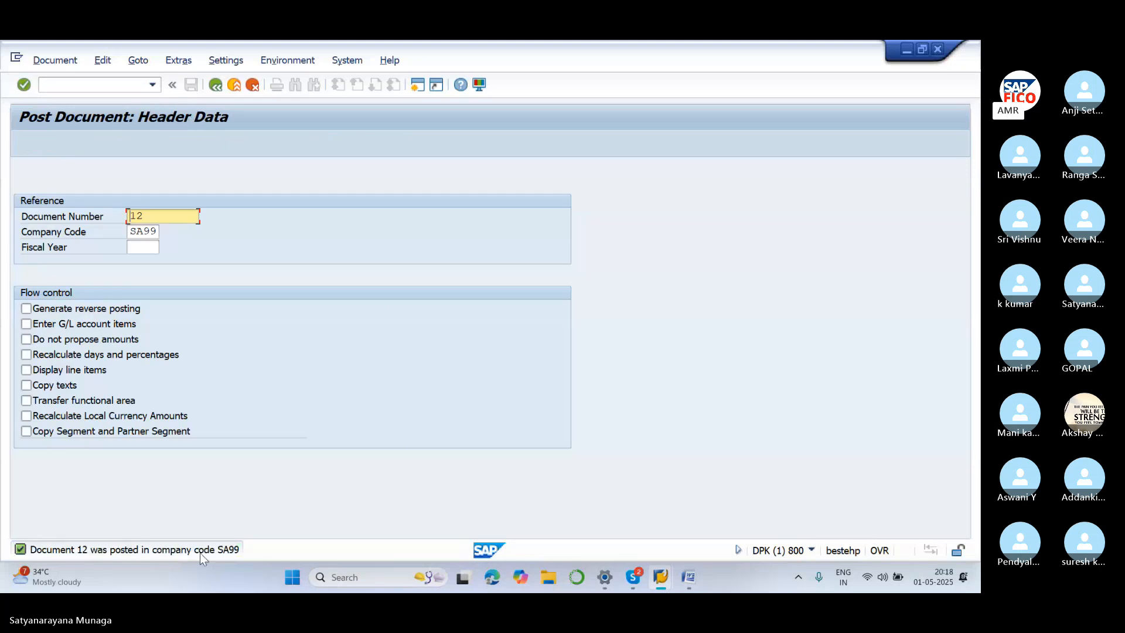
Restart /NFBR with the reference document, turning off amounts proposed from the reference
left_click(133, 87)
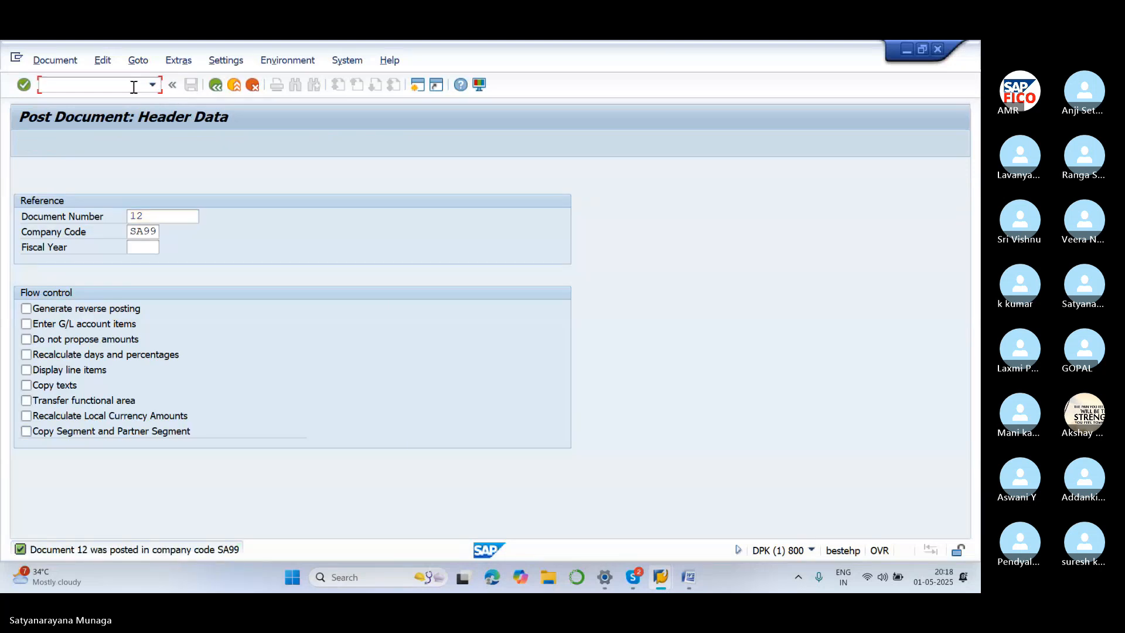
type("/NFBR2")
key("Return")
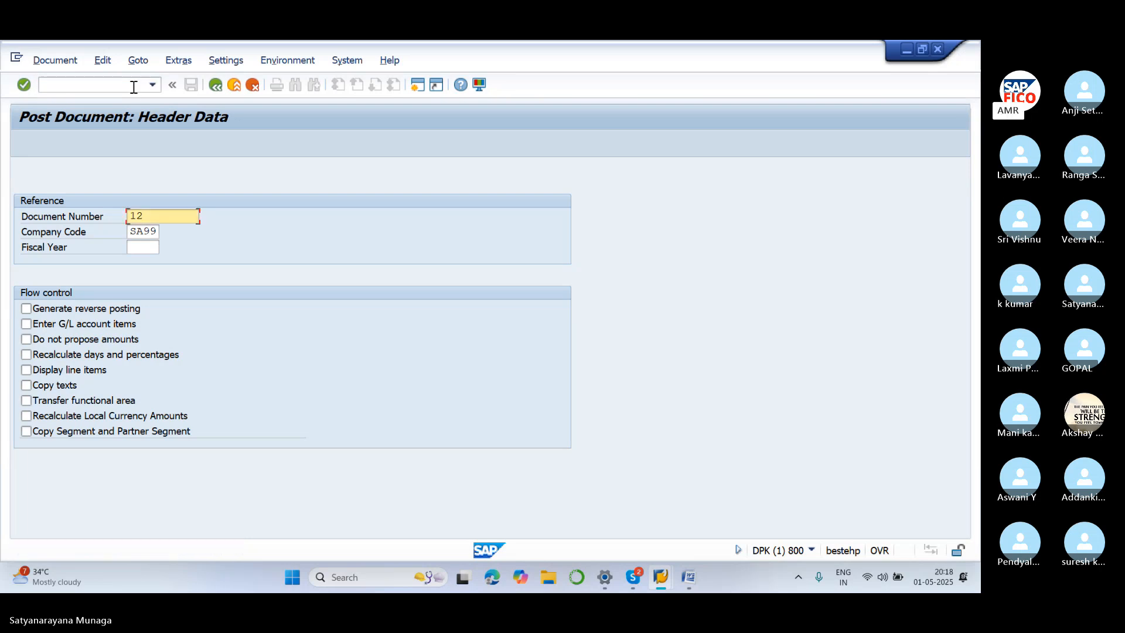
left_click(134, 87)
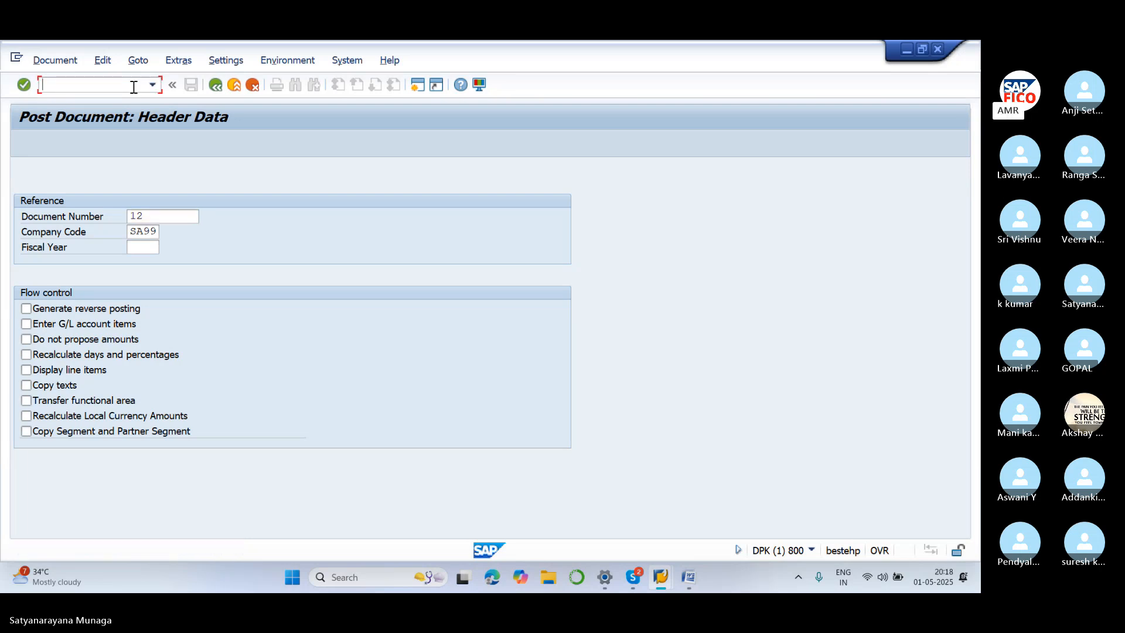
left_click(170, 220)
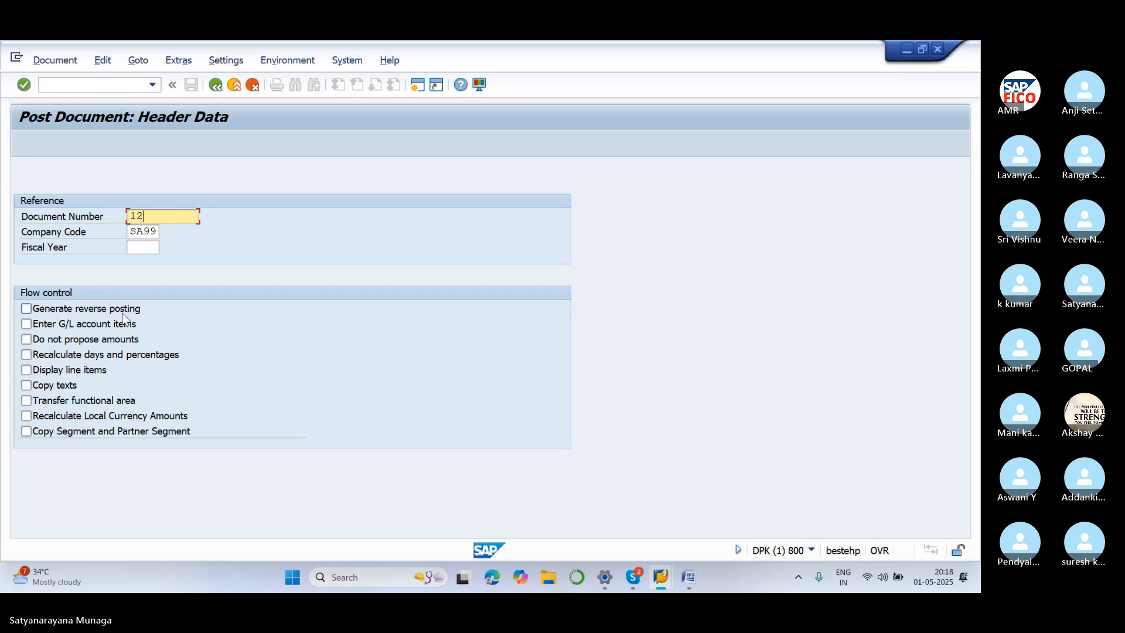
left_click(98, 341)
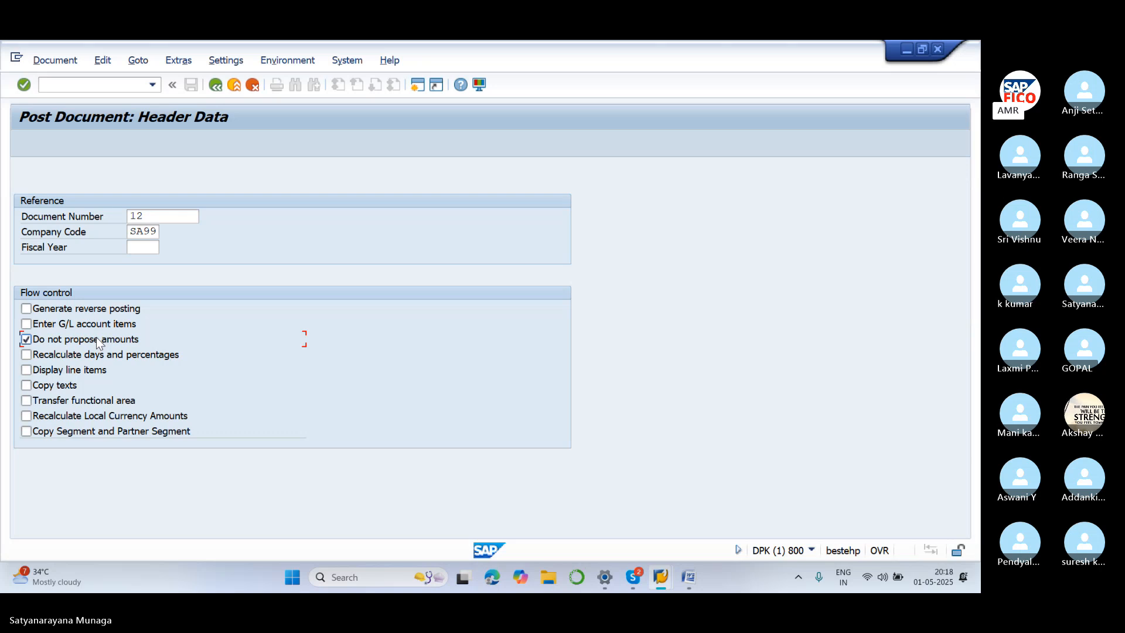
key("Return")
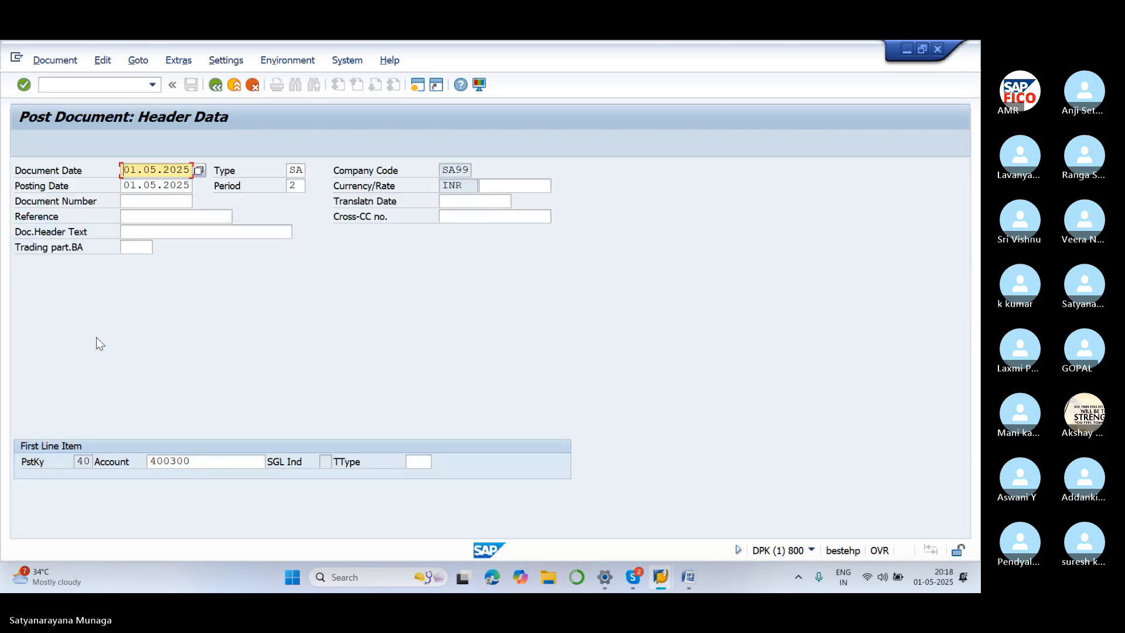
Debit rent 20000, balance the SBI bank credit with *, and post as document 13
key("Return")
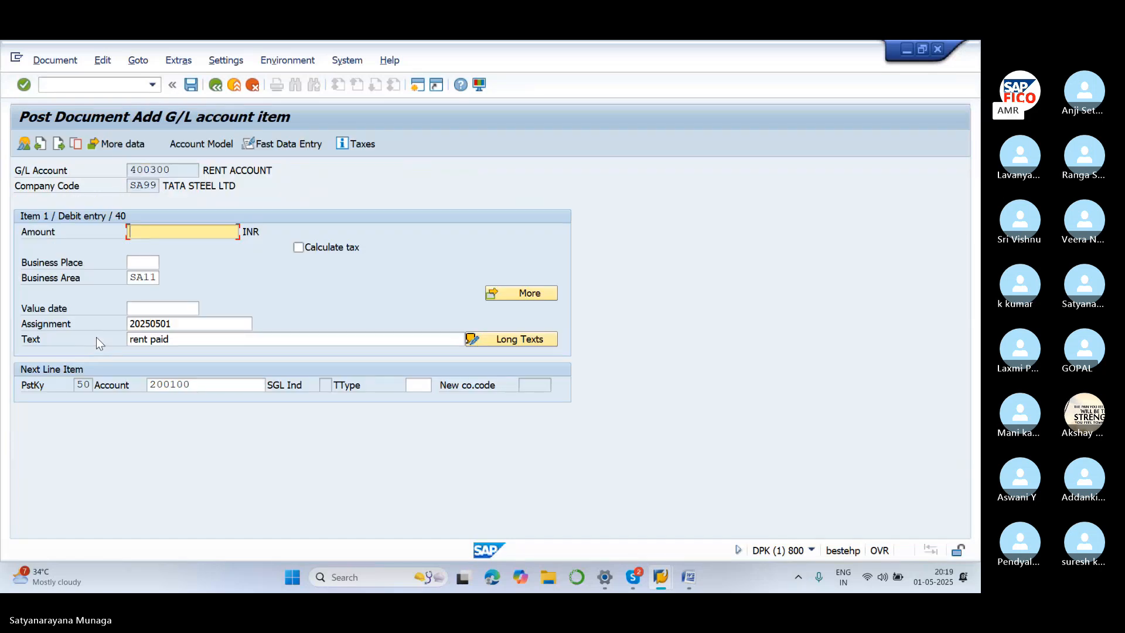
type("20000")
key("Return")
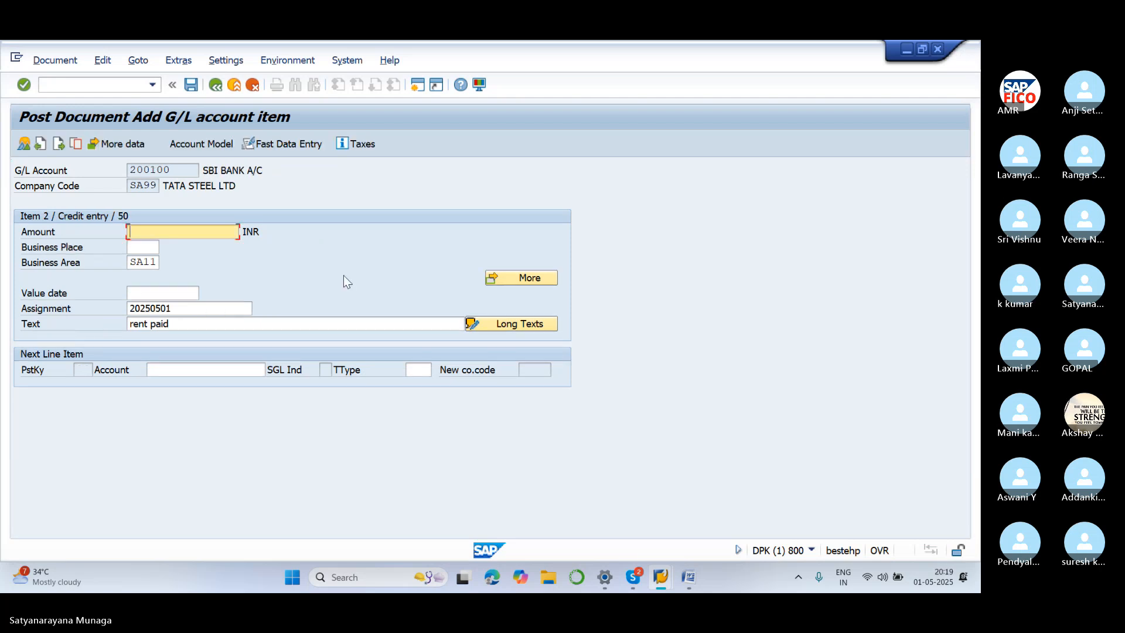
type("*")
key("Return")
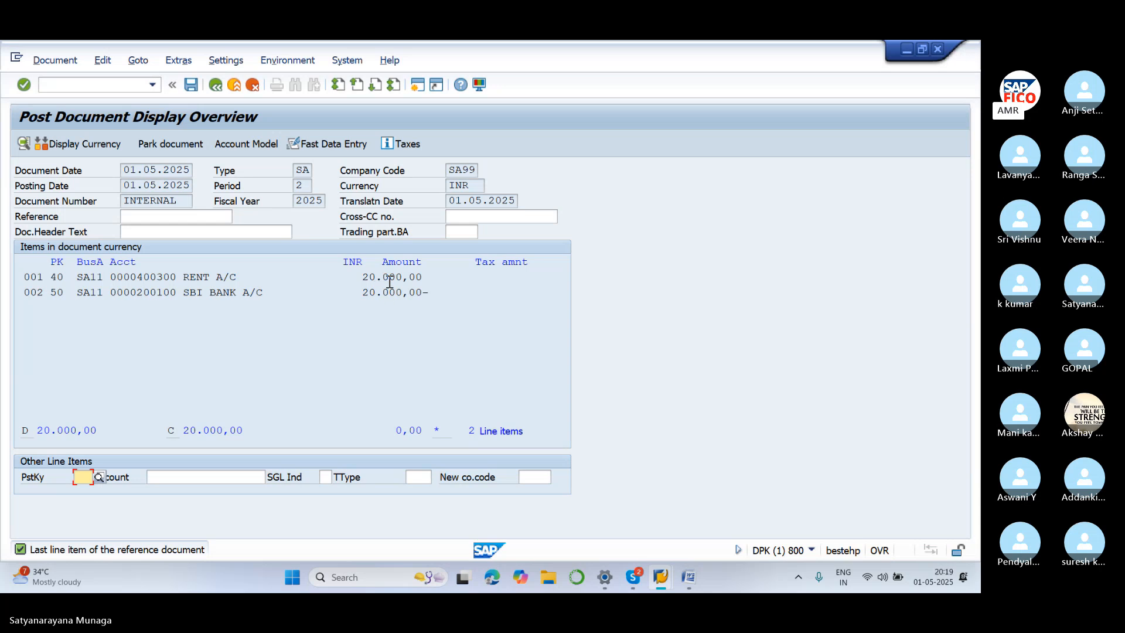
left_click(192, 88)
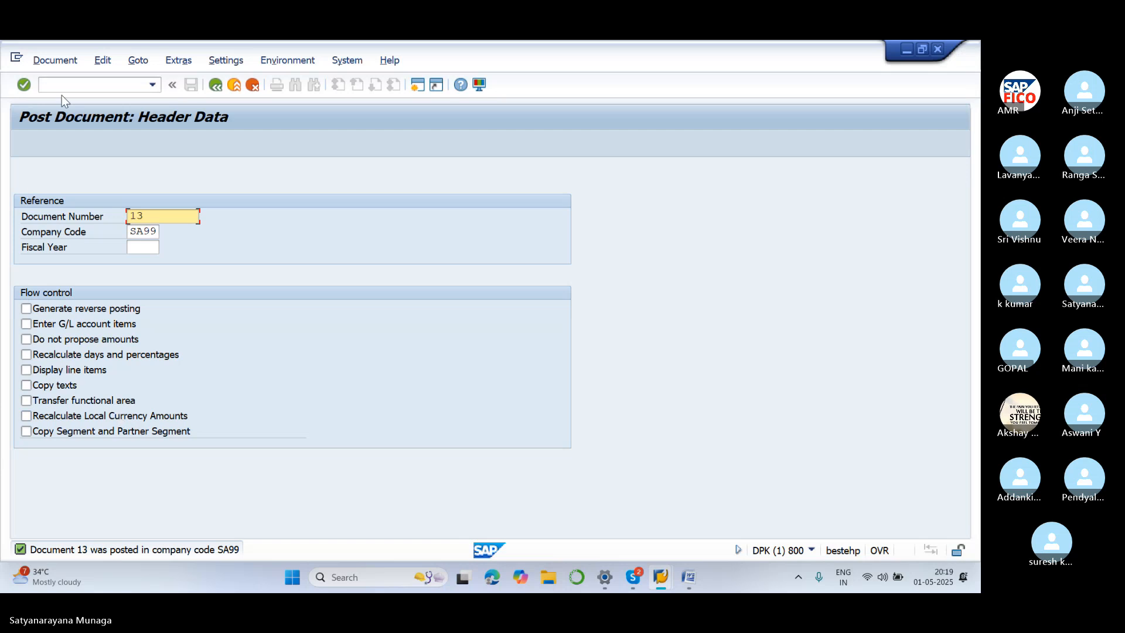
Open /NFB50 G/L document entry with document date 01.05.2025 and switch to fast data entry
left_click(77, 87)
type("/NFB50")
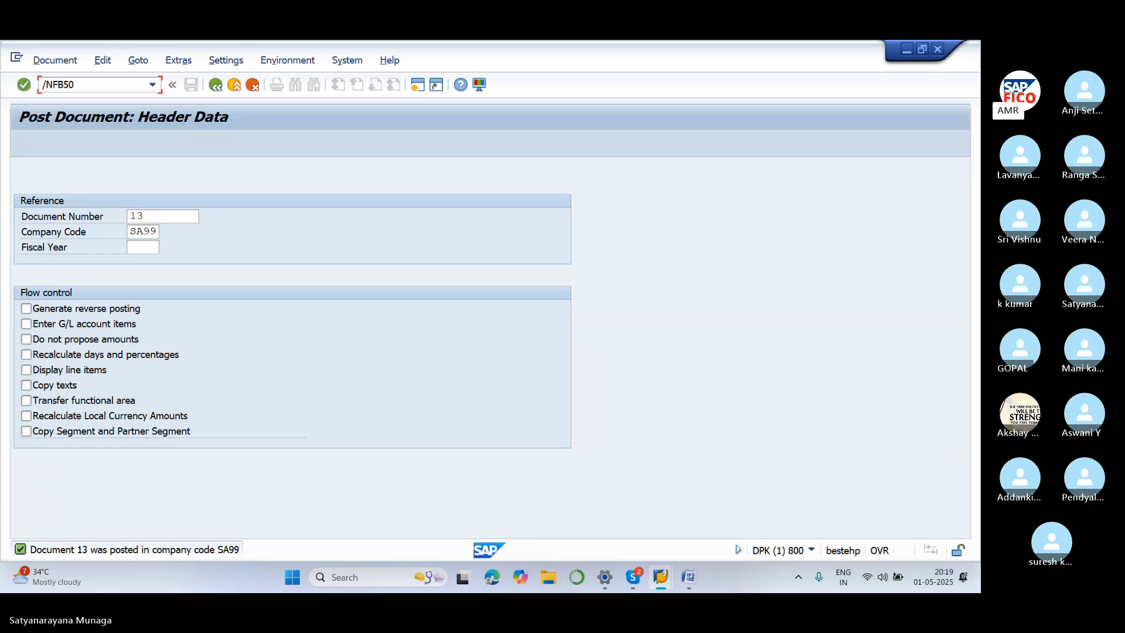
key("Return")
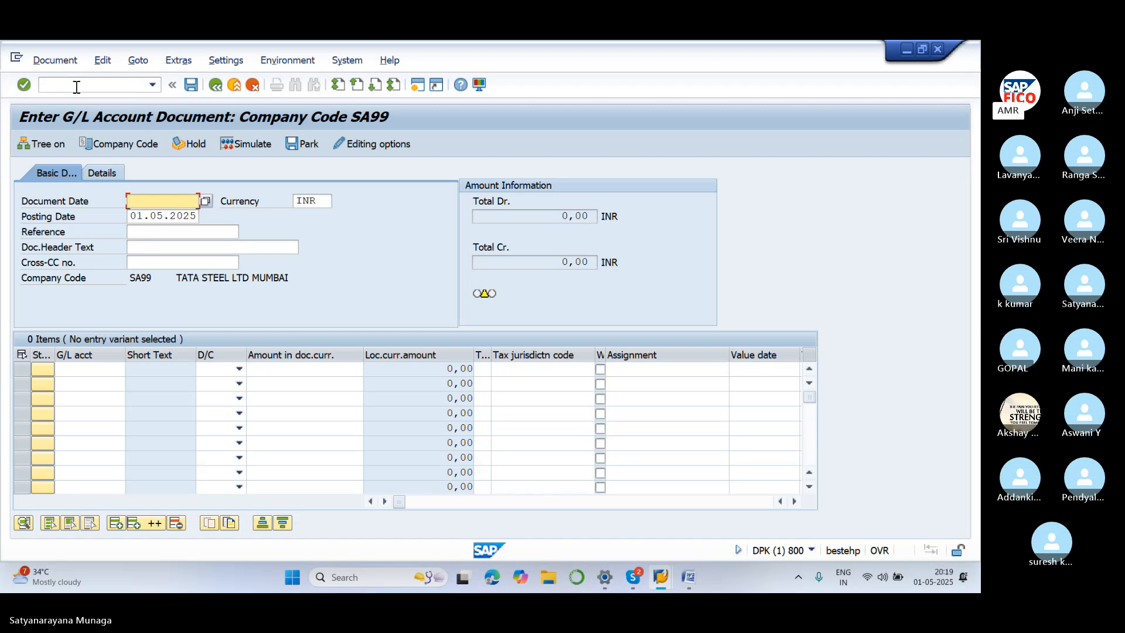
left_click(77, 86)
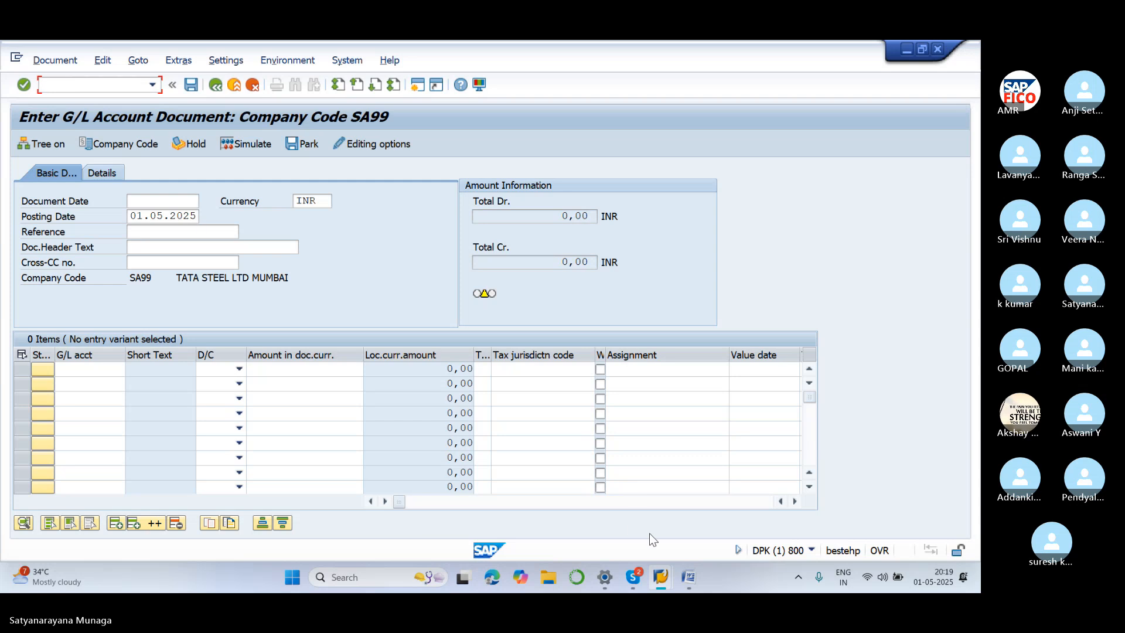
mouse_move(661, 577)
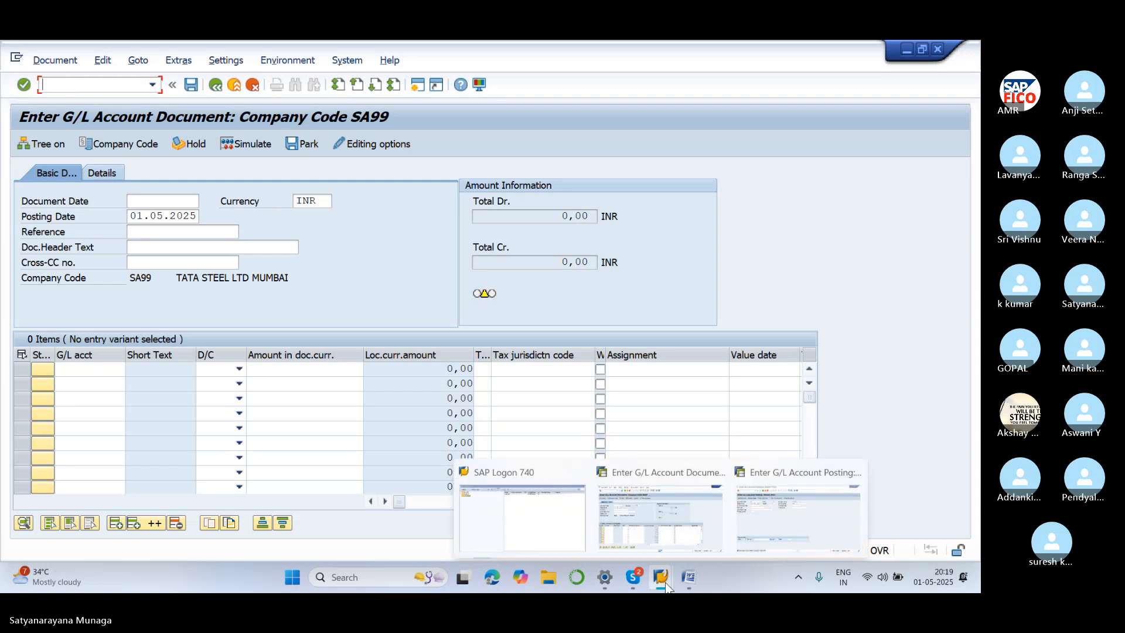
left_click(764, 502)
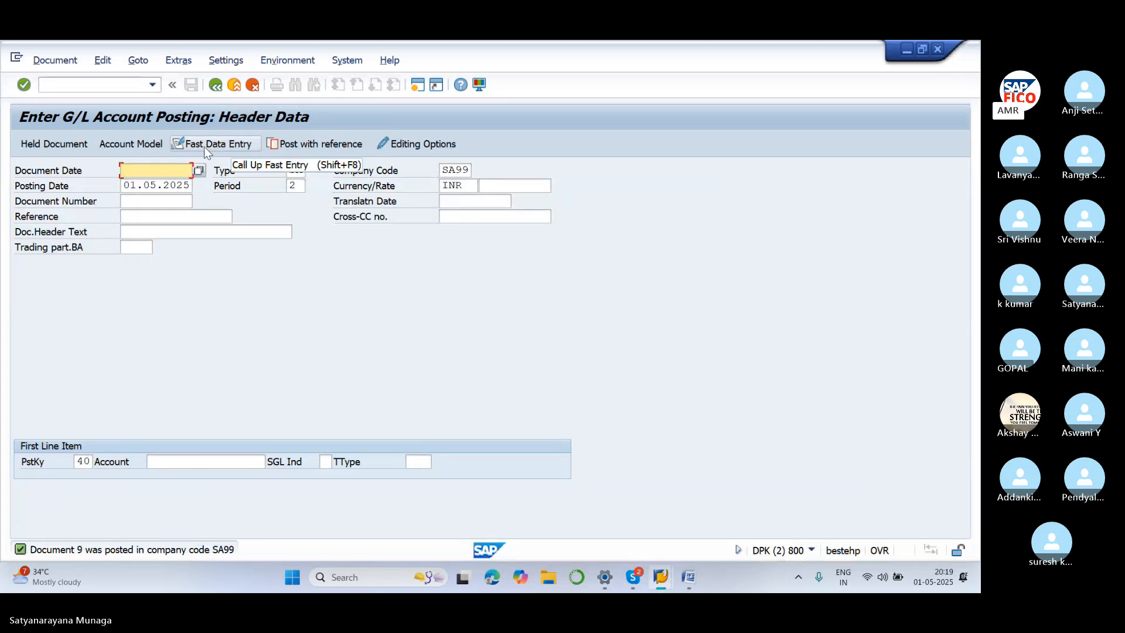
type("01.0")
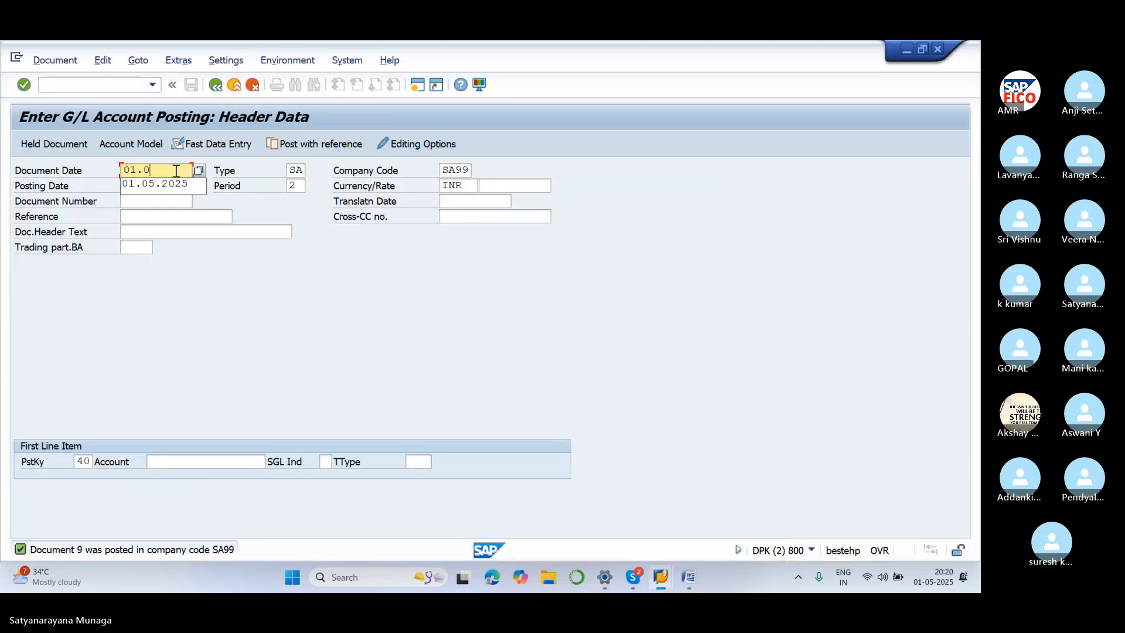
type("5.2025")
left_click(232, 147)
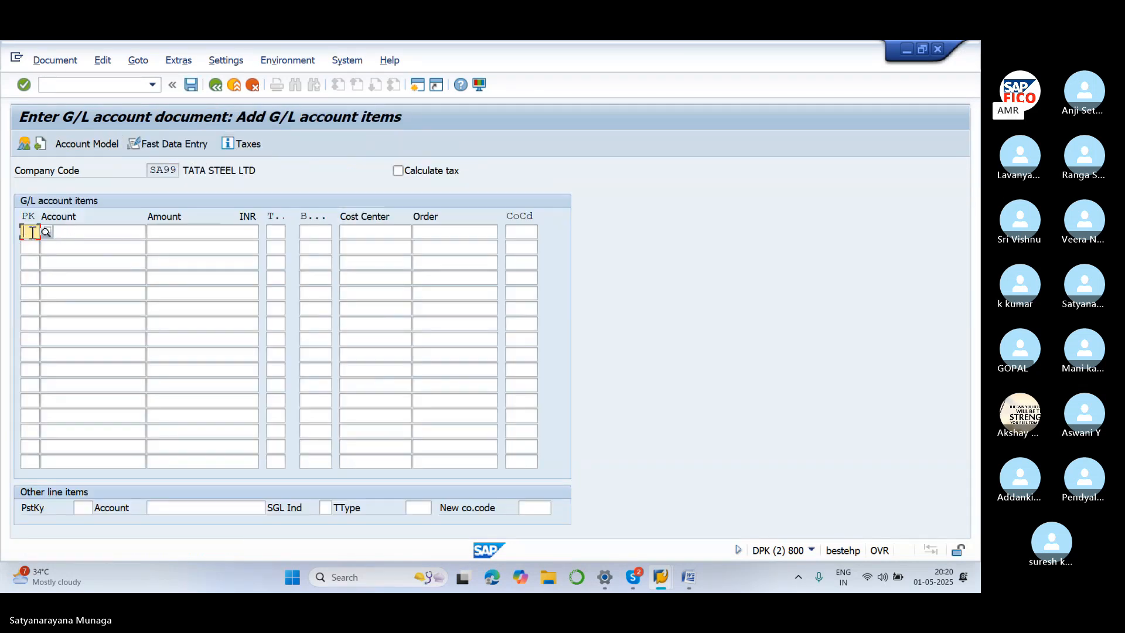
Enter line 1 as posting key 40, rent account 400300 (from chart SA11), amount 10000
type("40")
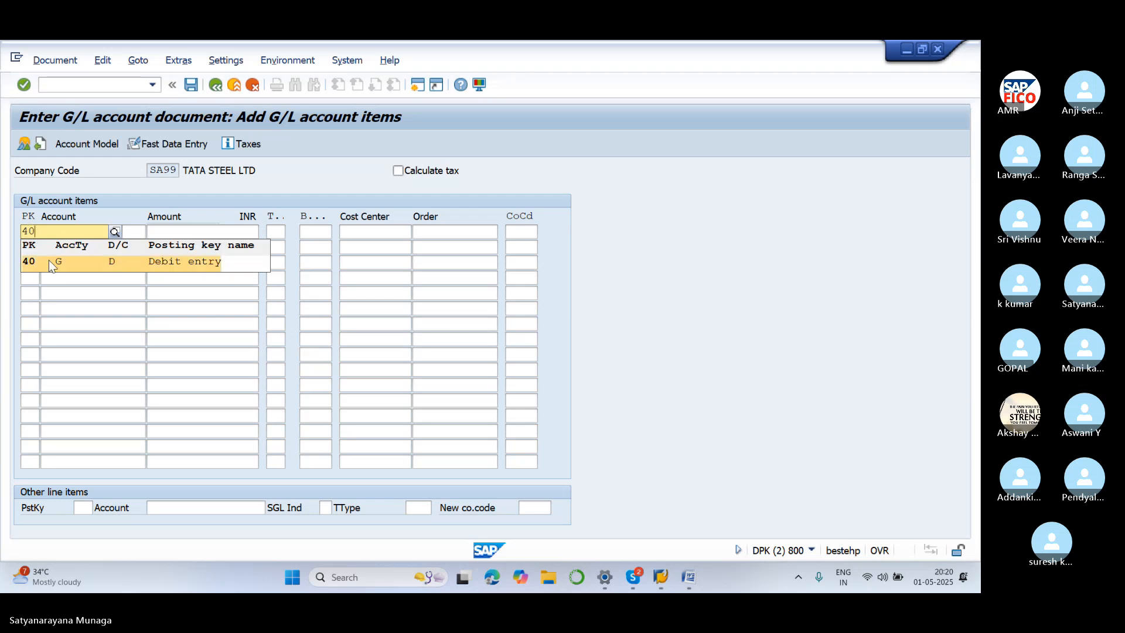
left_click(48, 259)
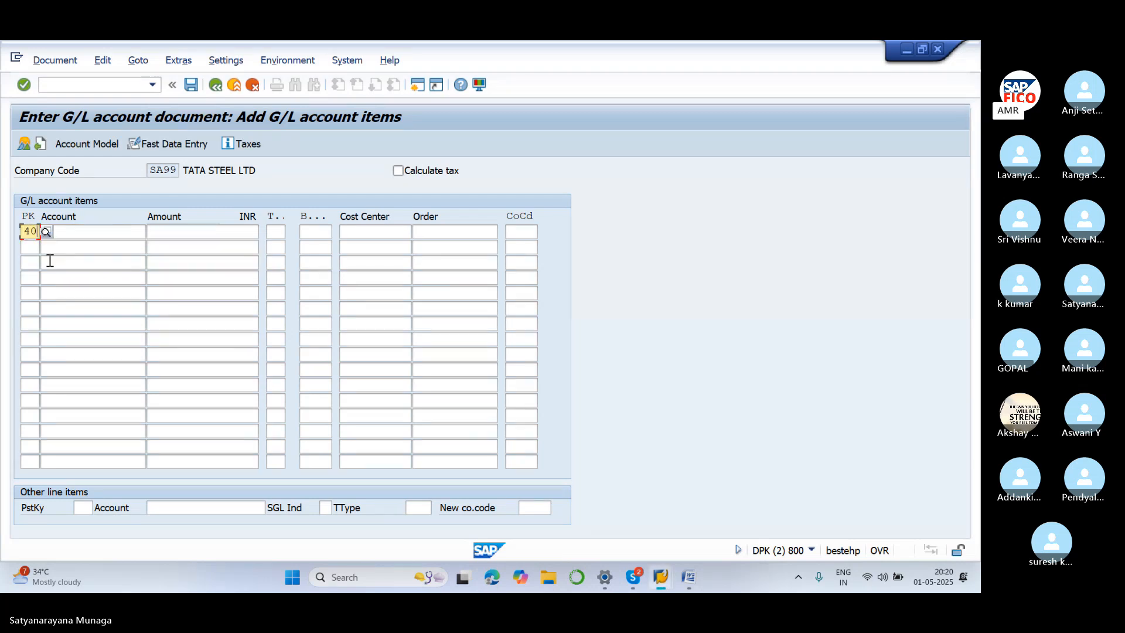
left_click(91, 233)
left_click(155, 231)
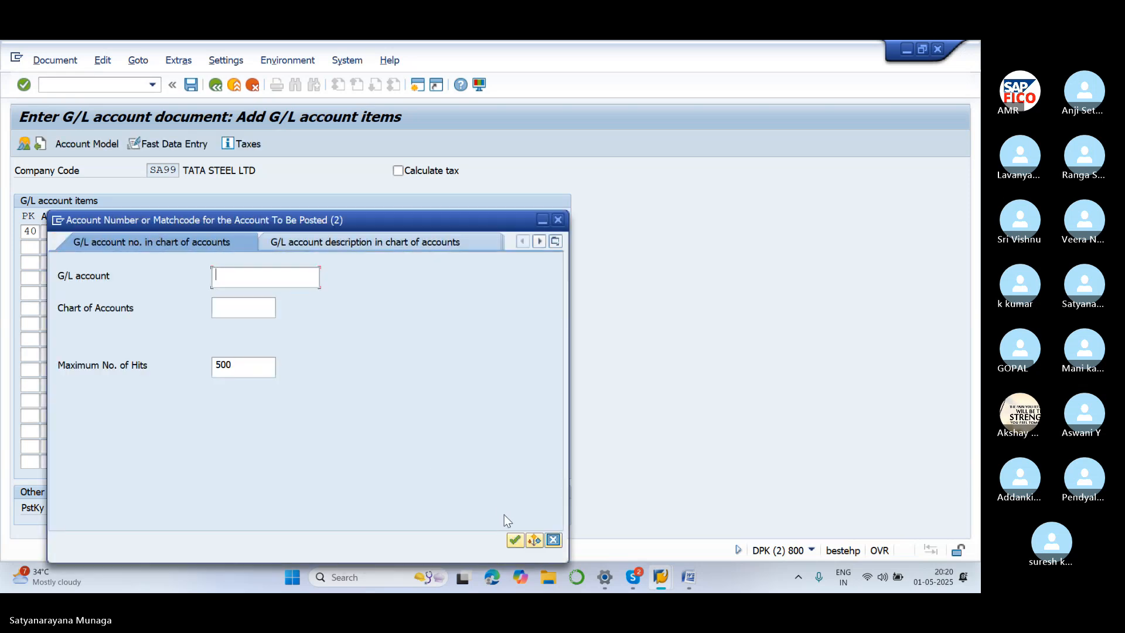
left_click(255, 306)
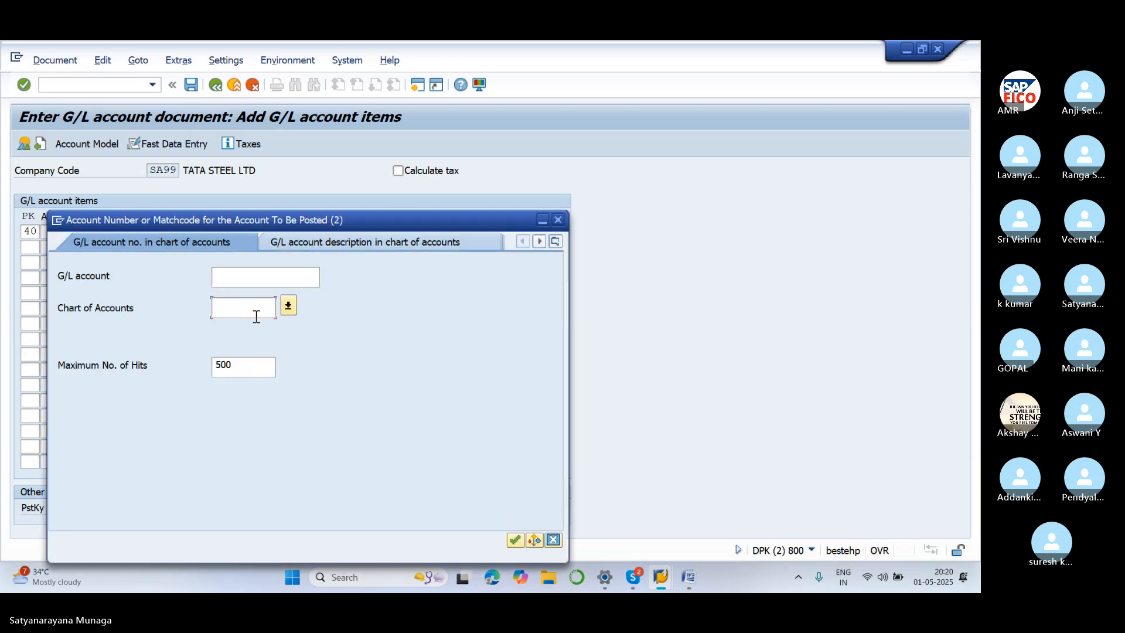
type("SA11")
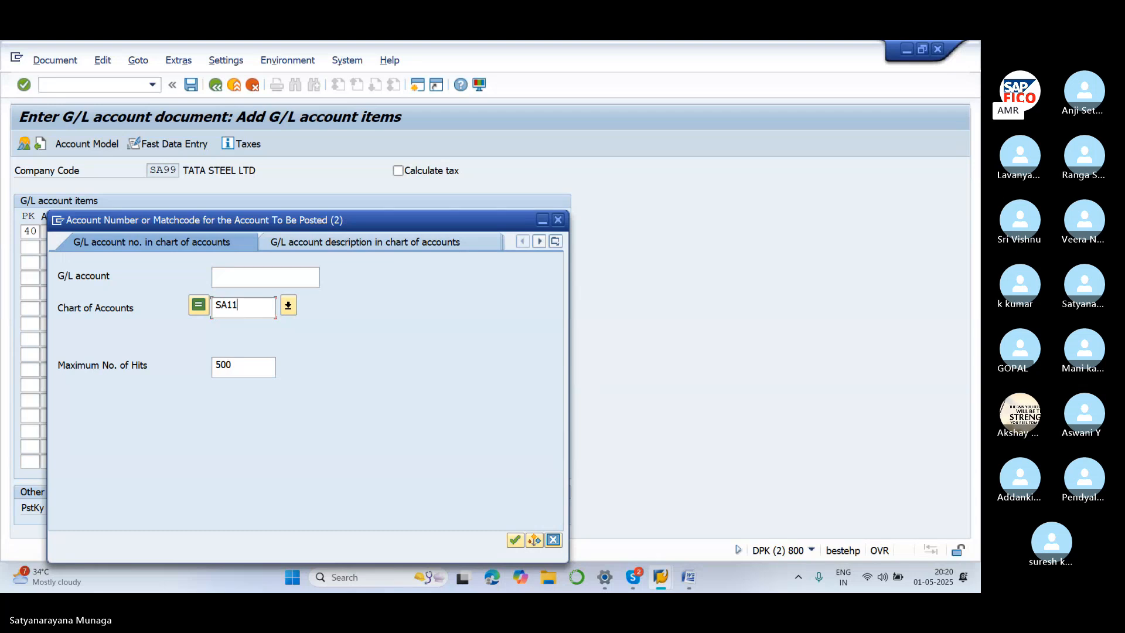
left_click(515, 540)
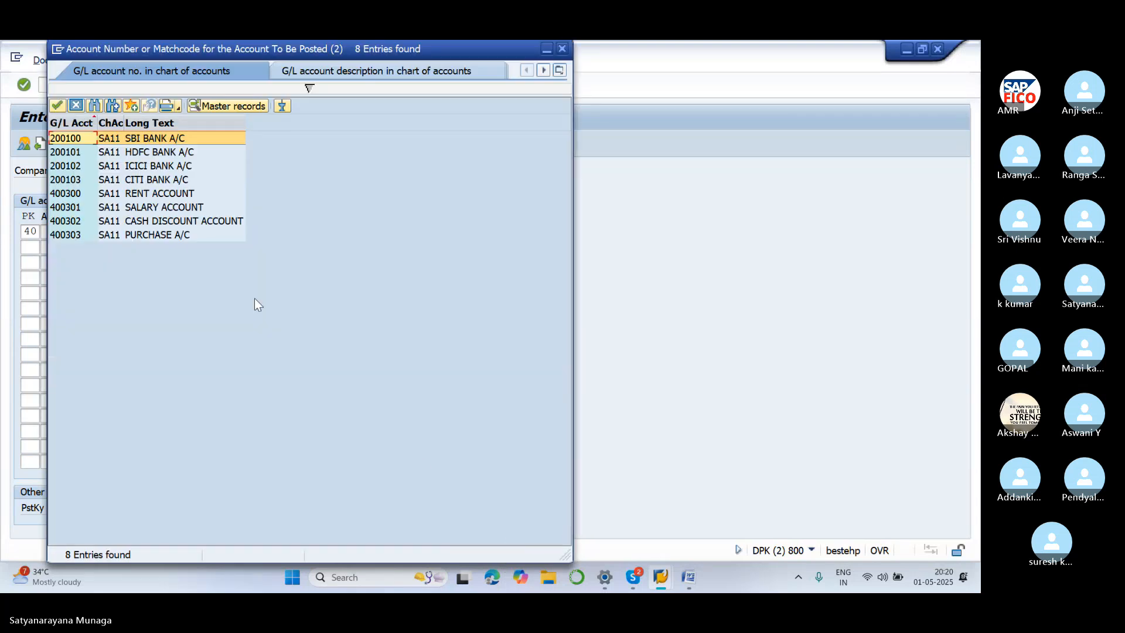
left_click(136, 194)
left_click(57, 105)
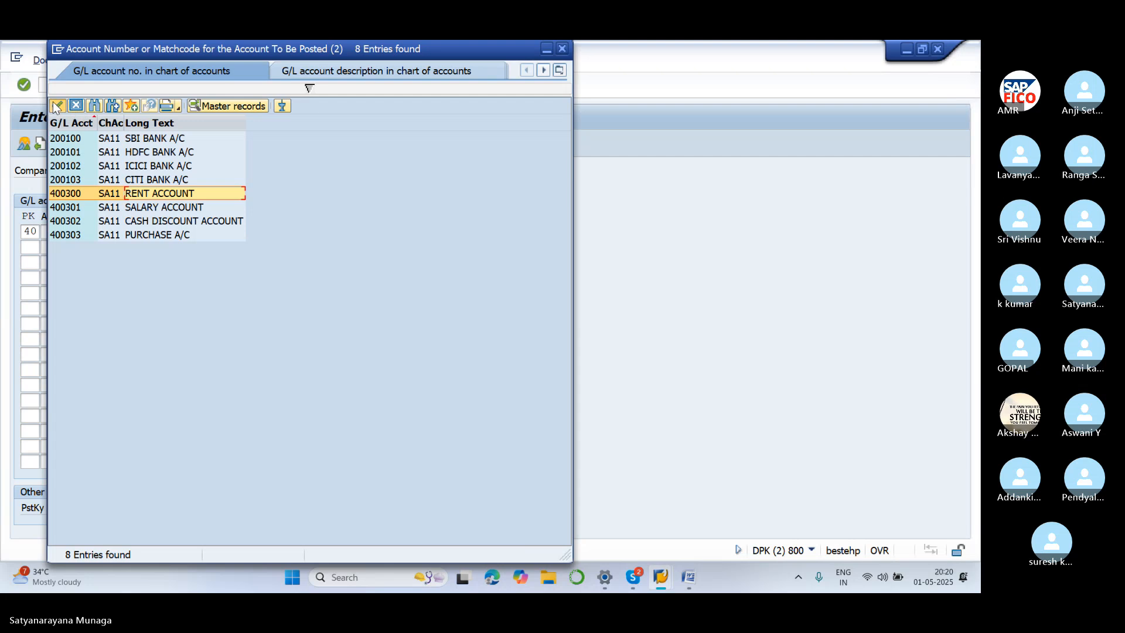
left_click(194, 233)
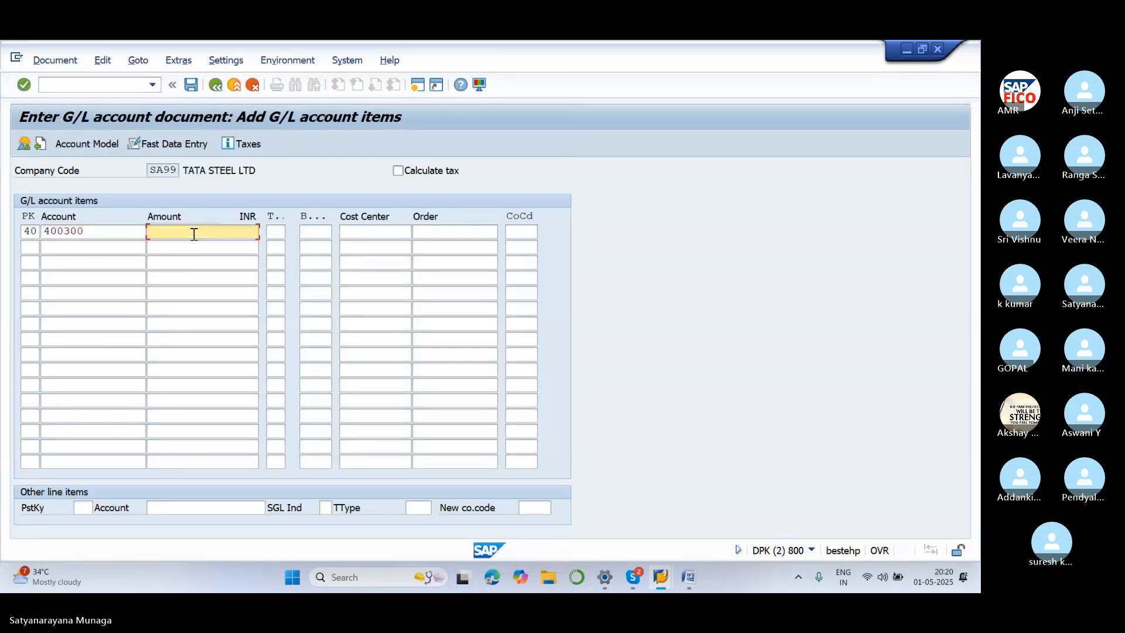
type("10000")
left_click(37, 248)
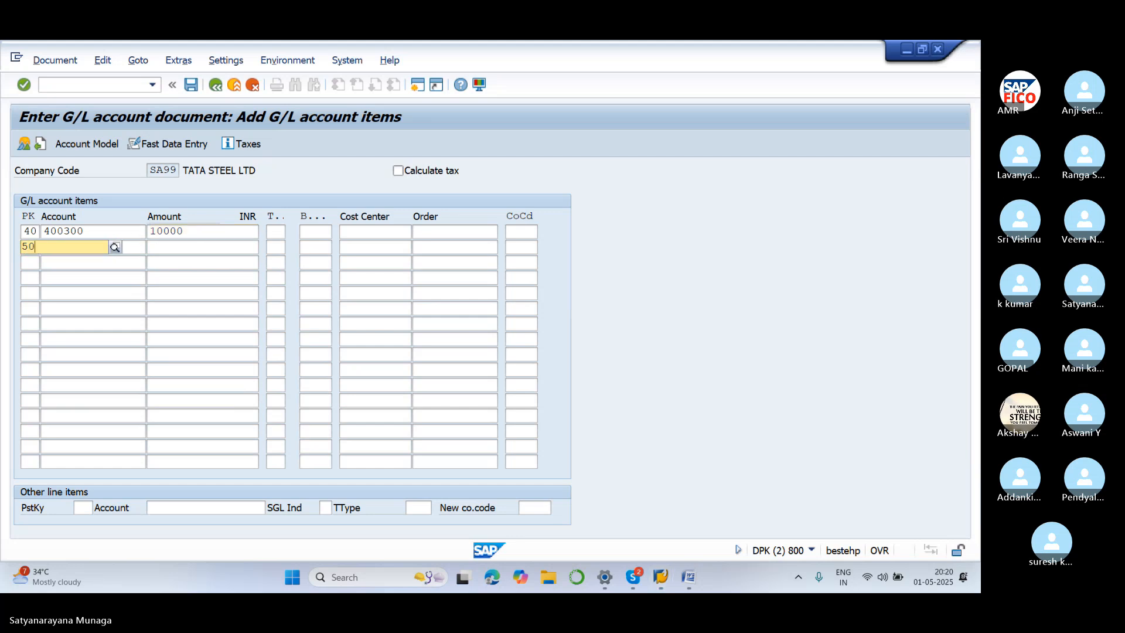
Restore line 1's posting key to 40 debit and set line 2's posting key to 50 credit
key("F4")
left_click(76, 275)
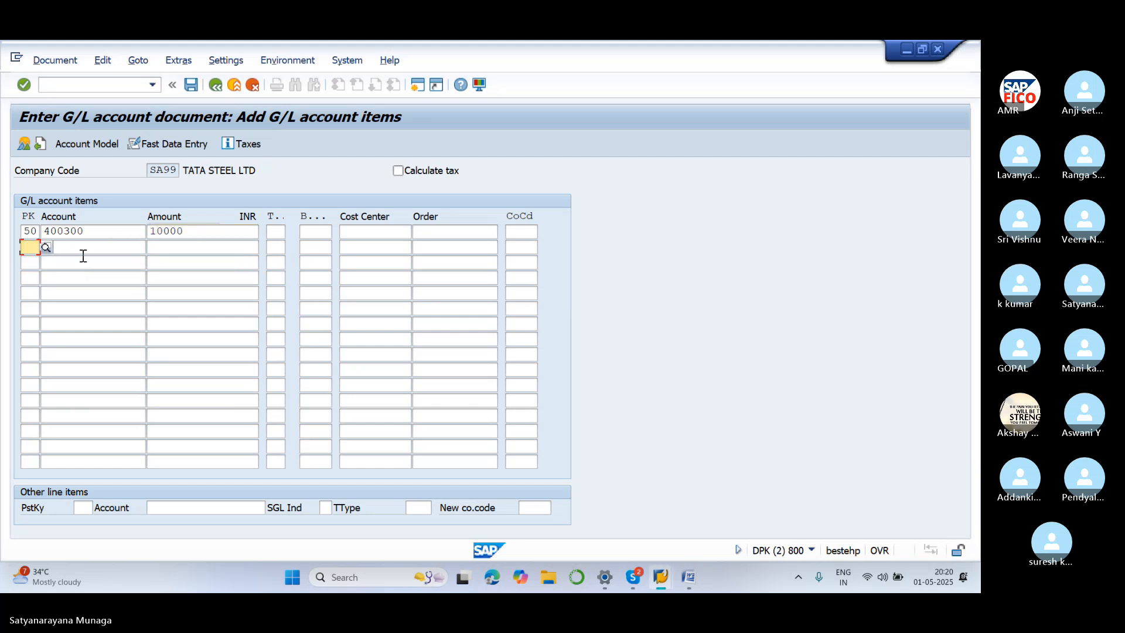
left_click(82, 256)
left_click(29, 245)
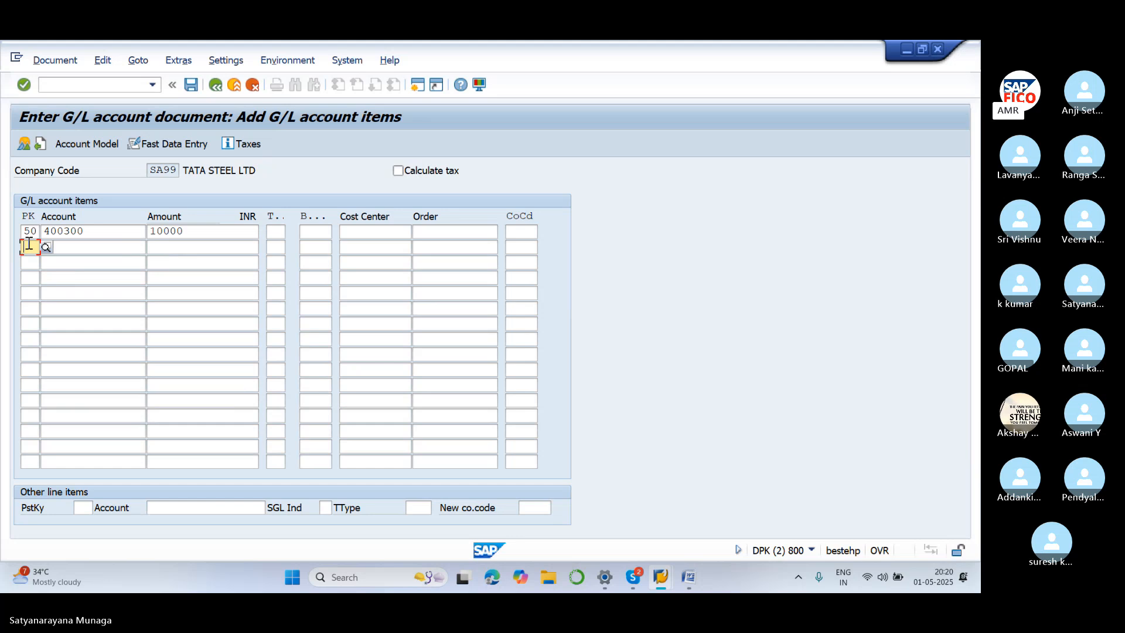
left_click(36, 232)
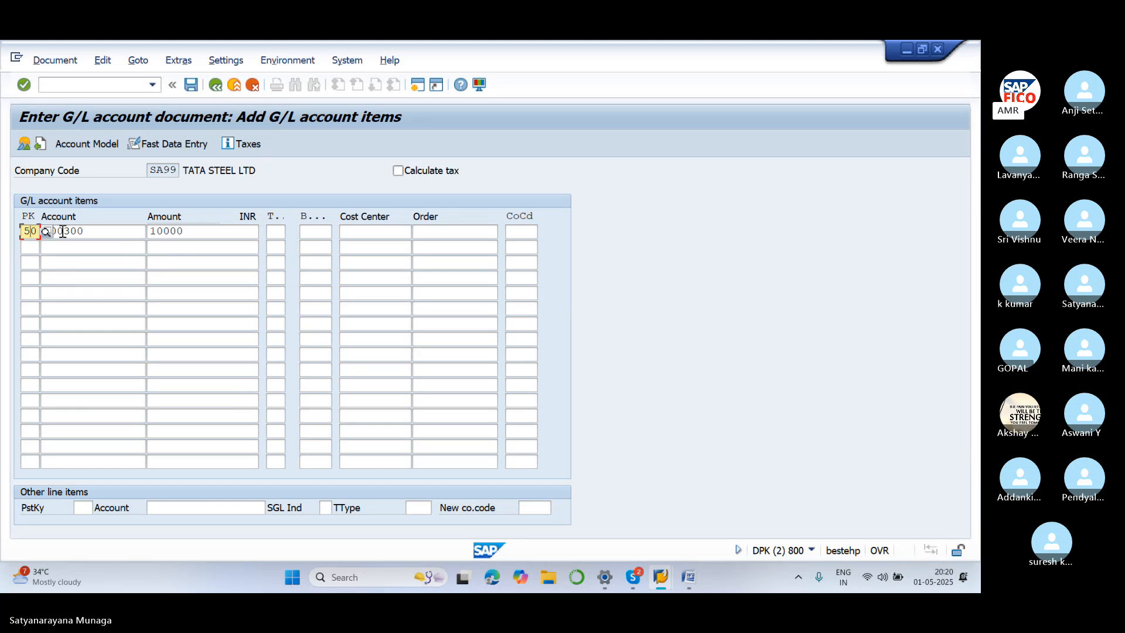
left_click(63, 232)
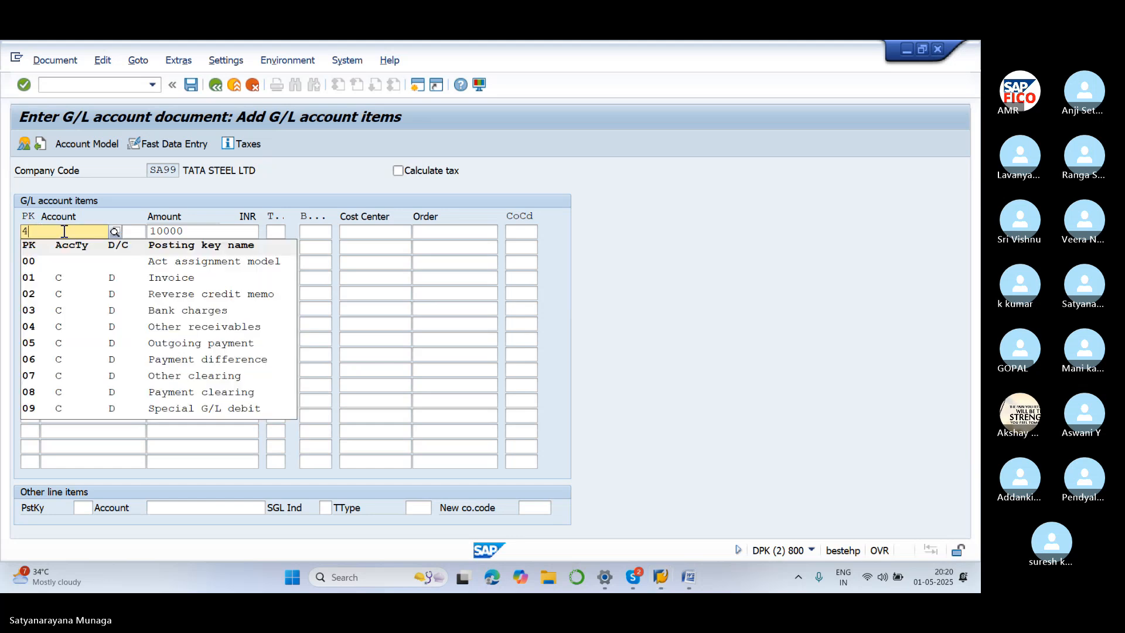
type("4")
left_click(72, 269)
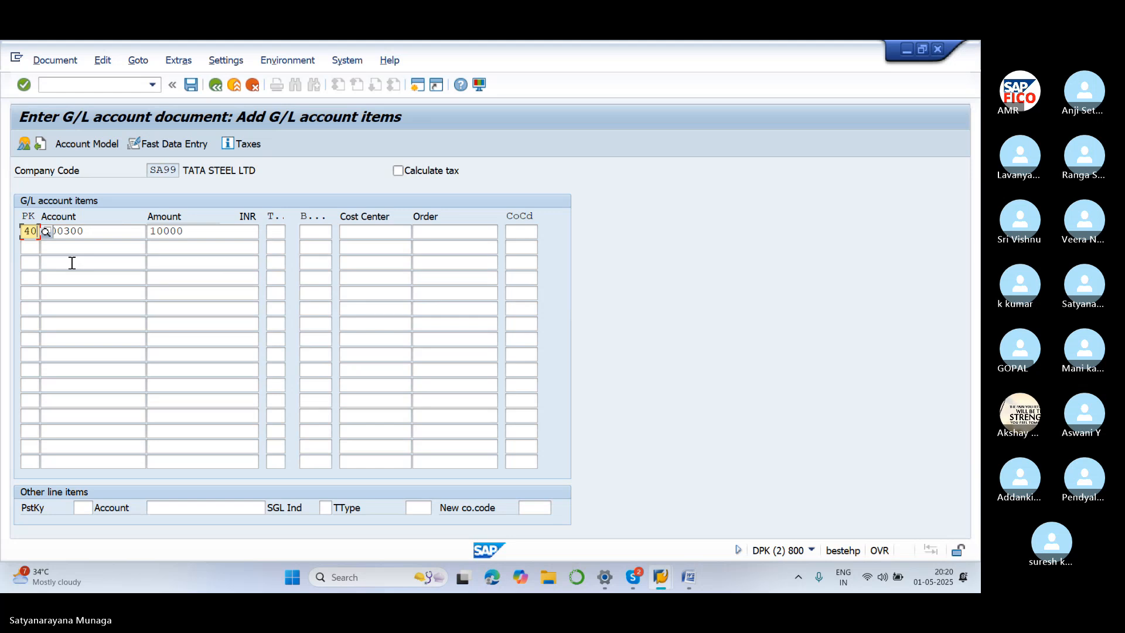
left_click(37, 247)
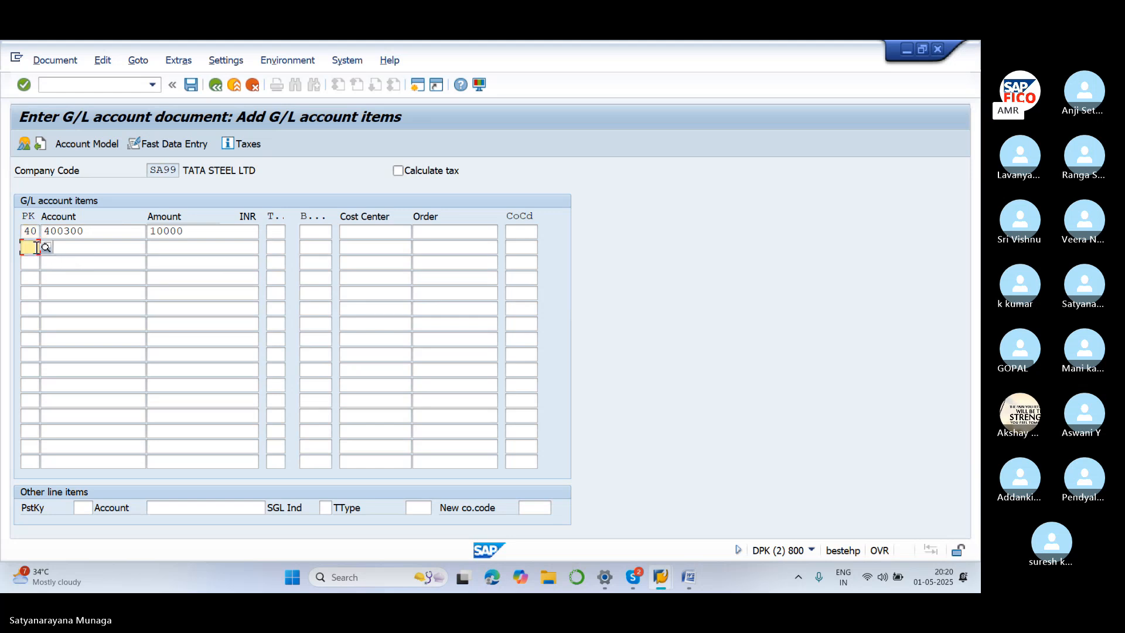
type("50")
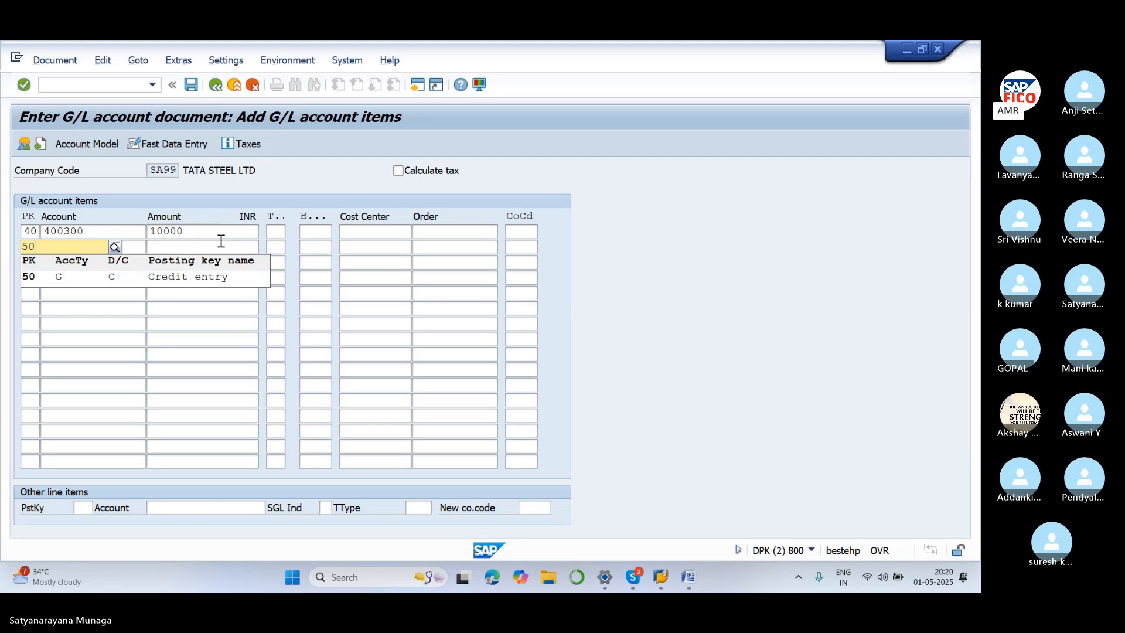
left_click(229, 339)
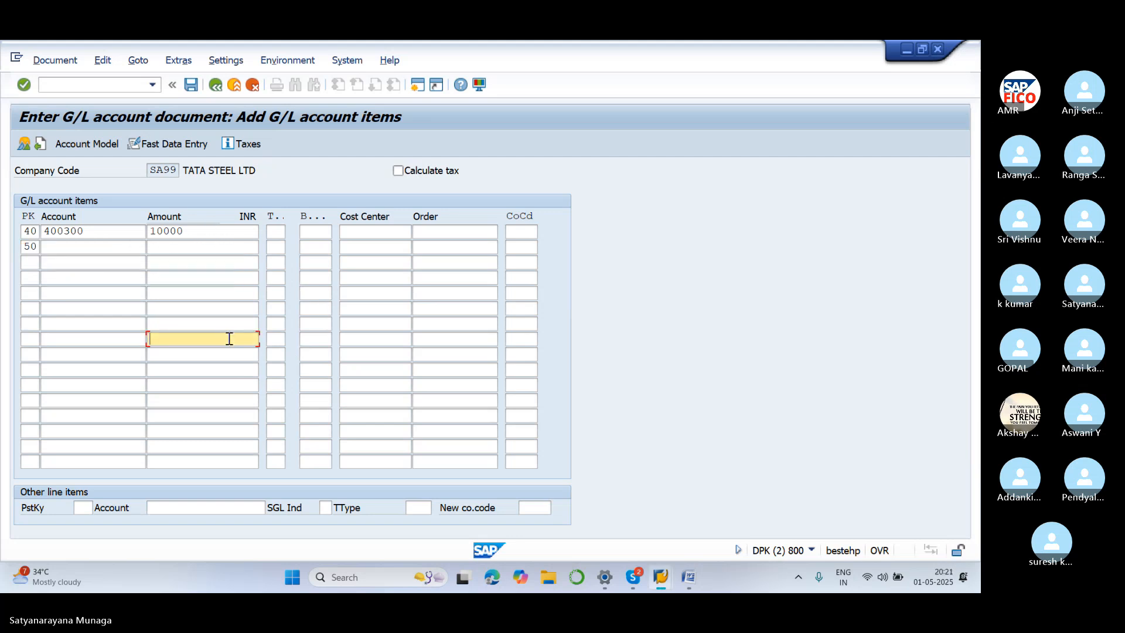
Give line 2 SBI bank account 200100 from chart SA11 and amount 10000
left_click(115, 249)
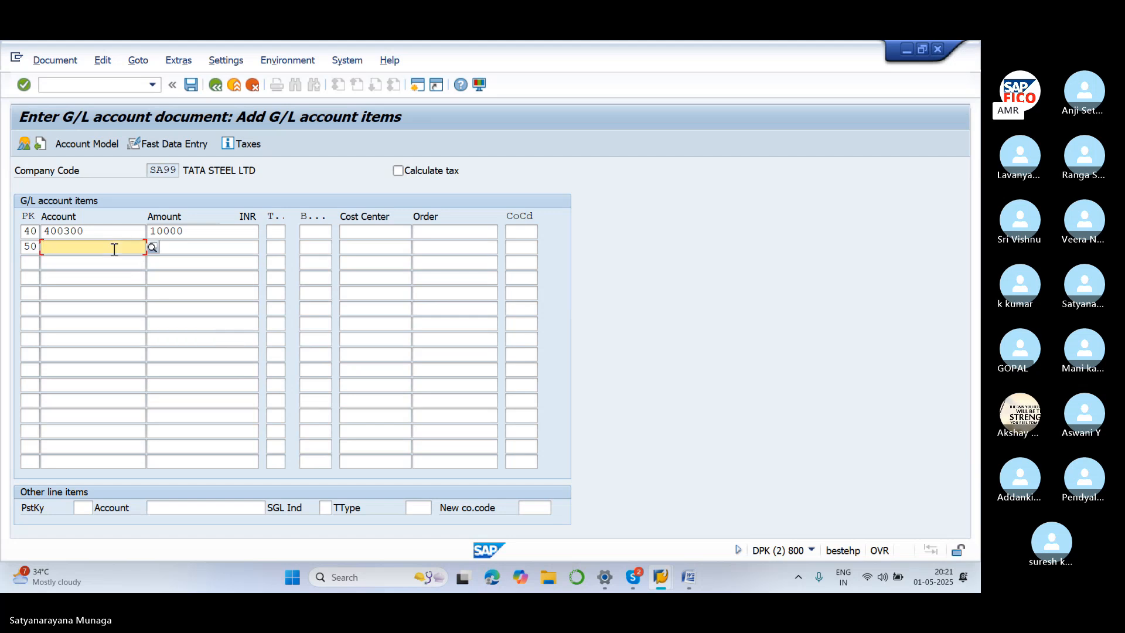
left_click(152, 248)
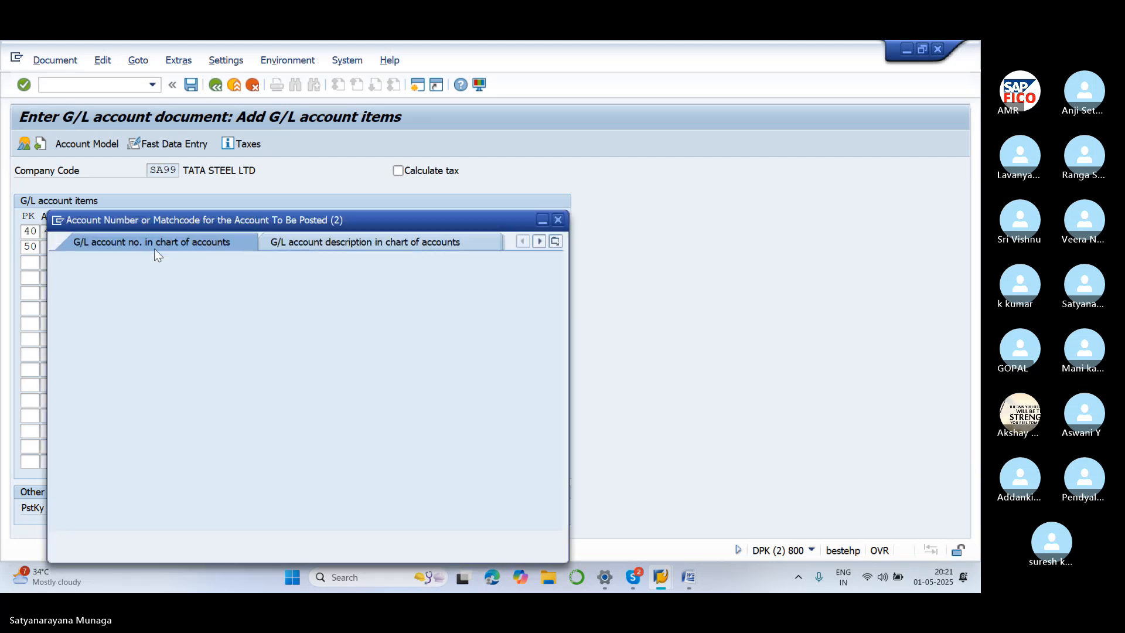
left_click(229, 306)
type("S")
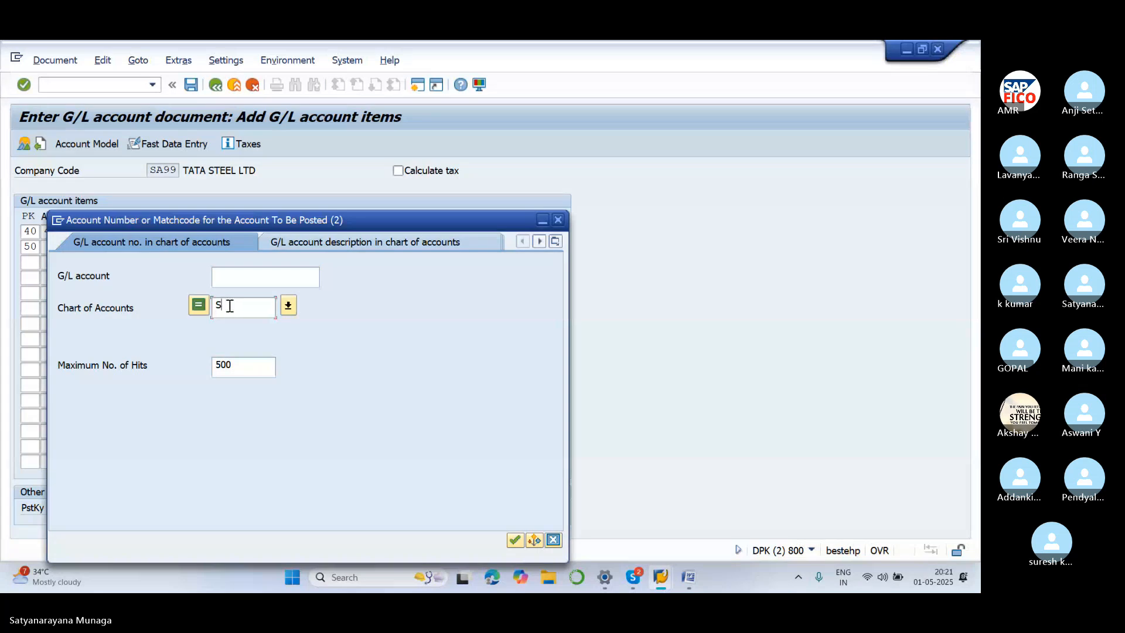
type("A11")
left_click(515, 539)
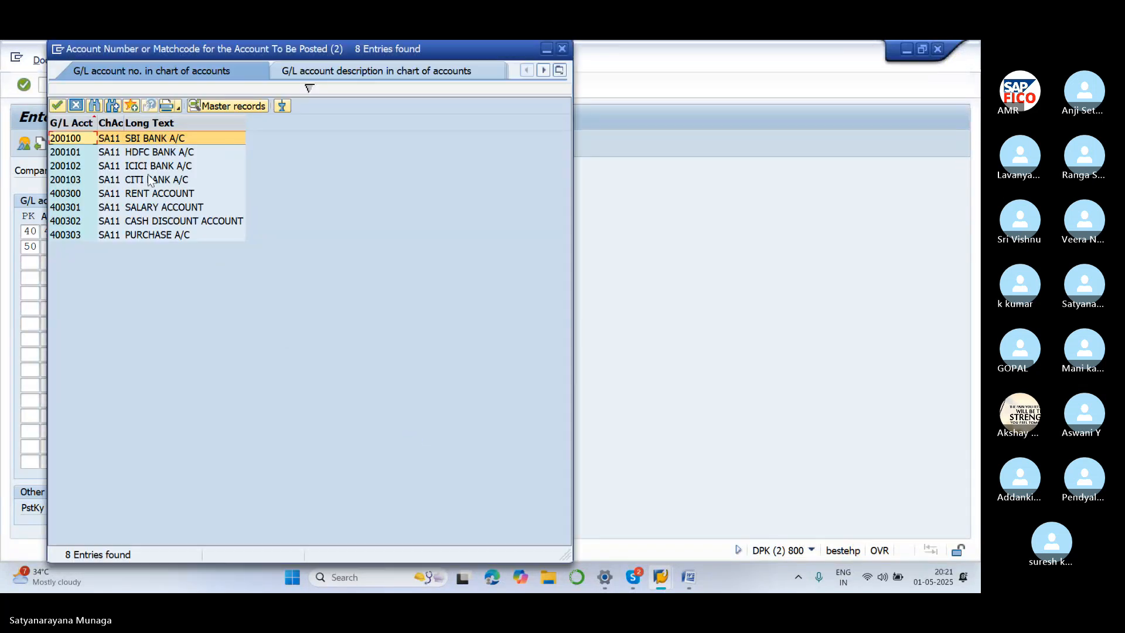
left_click(57, 106)
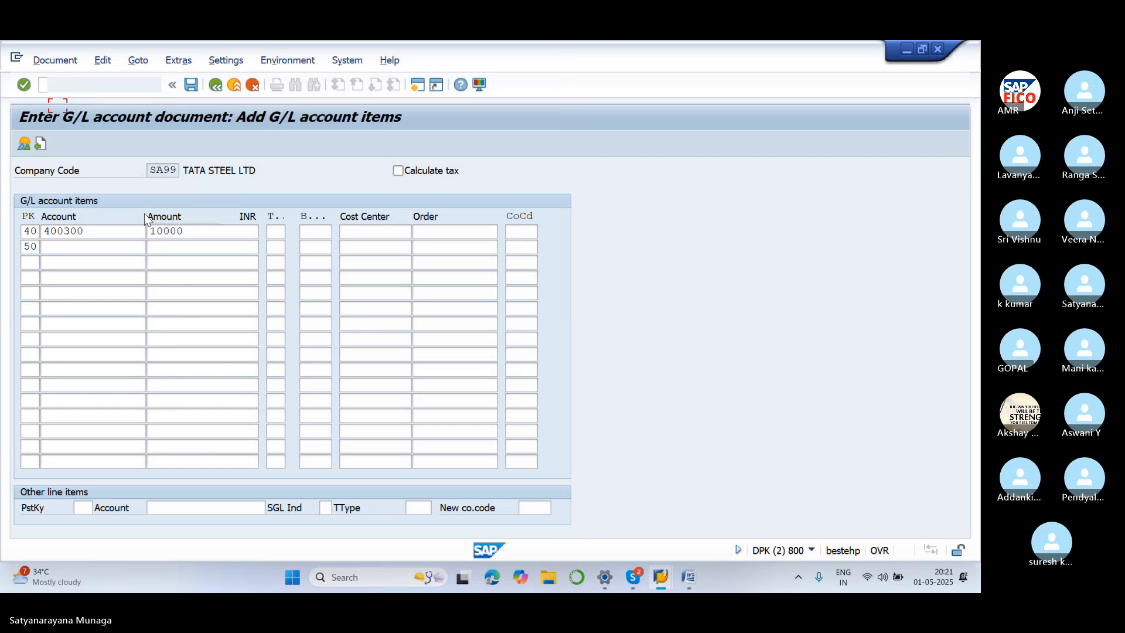
left_click(162, 247)
type("1000")
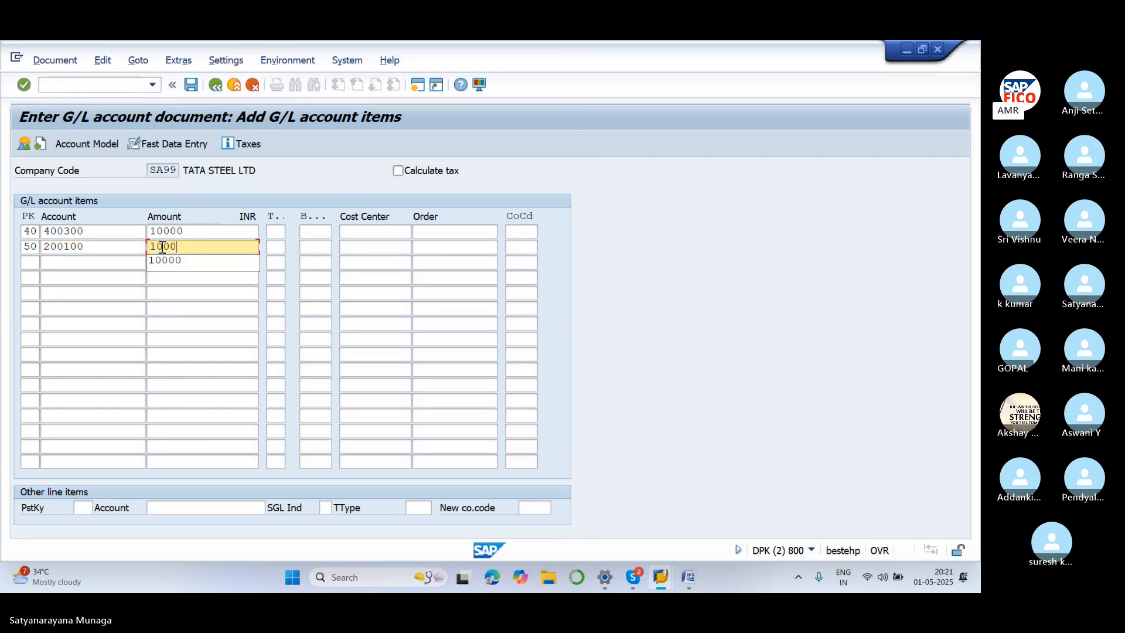
left_click(180, 263)
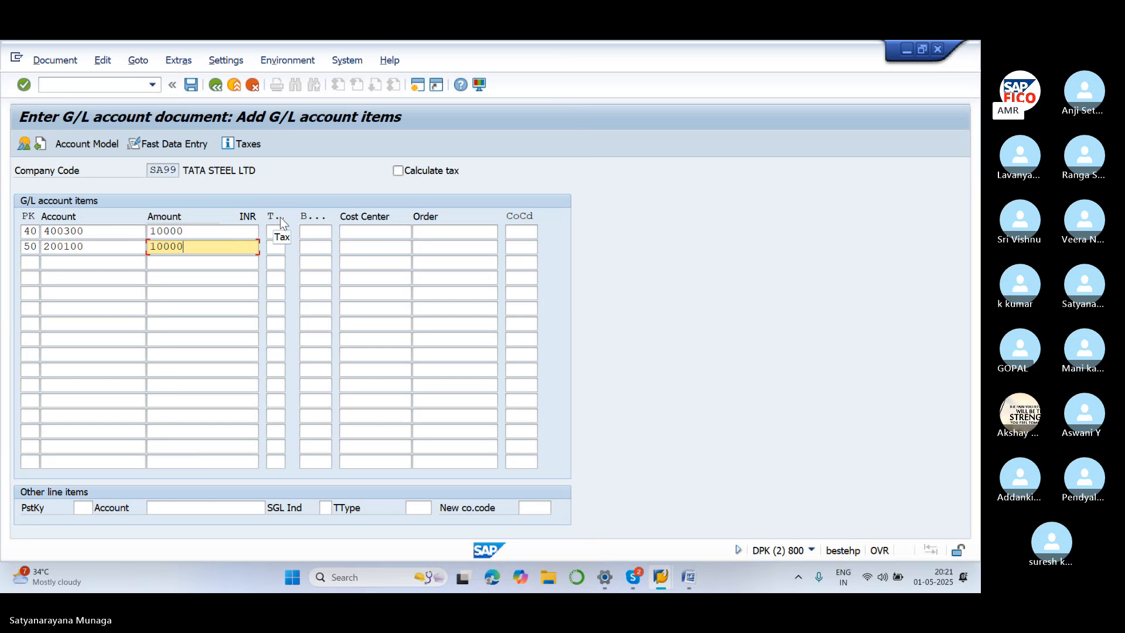
left_click(722, 313)
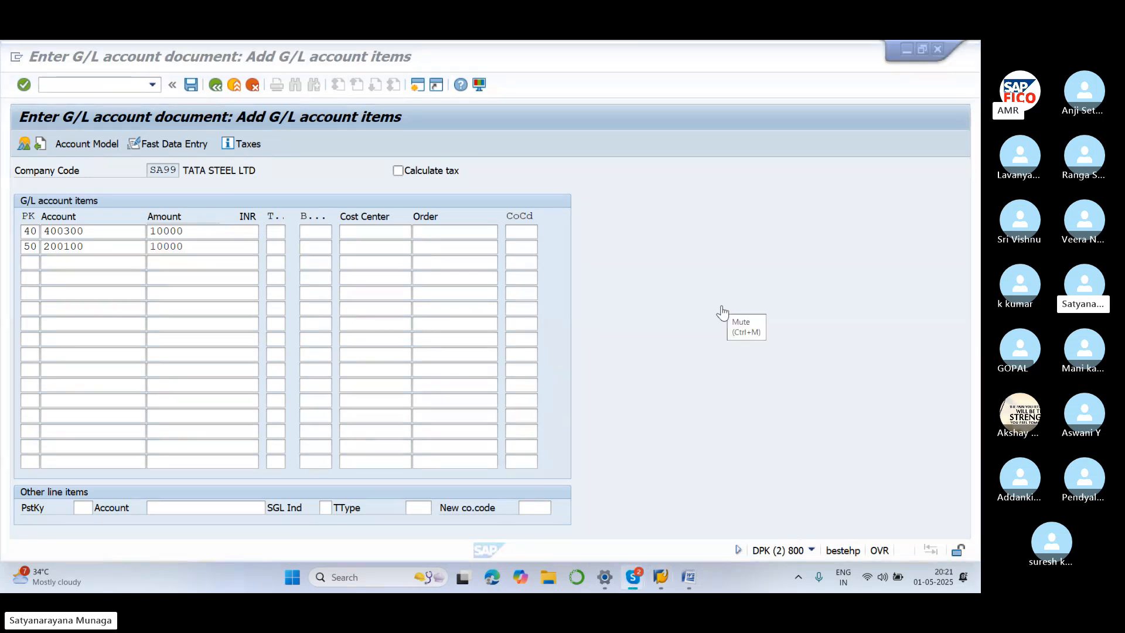
left_click(277, 223)
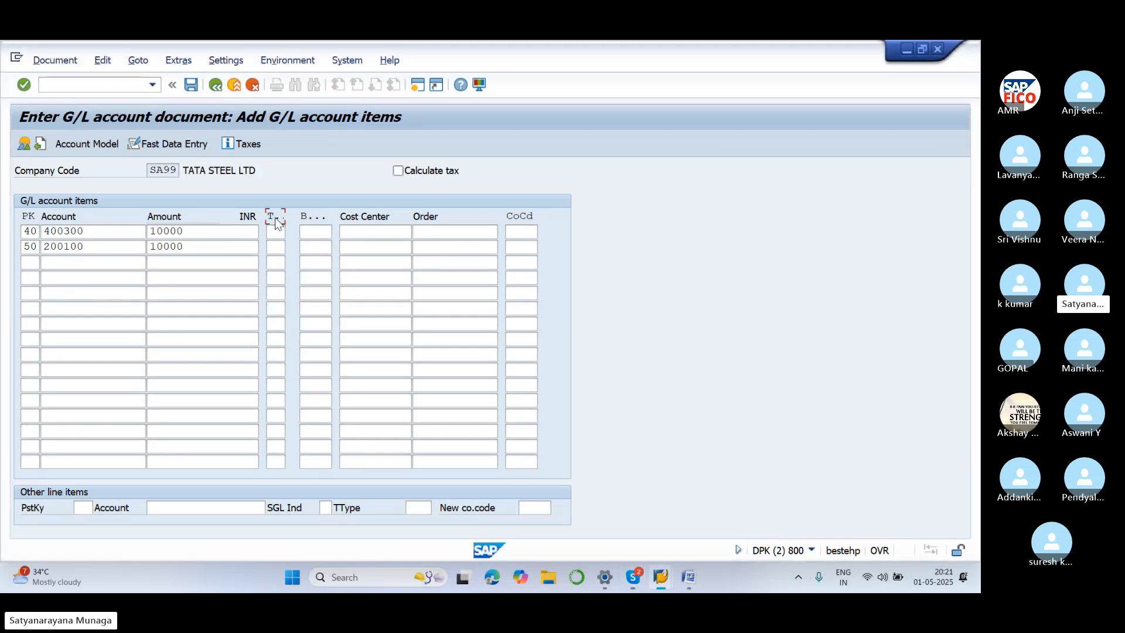
left_click(276, 246)
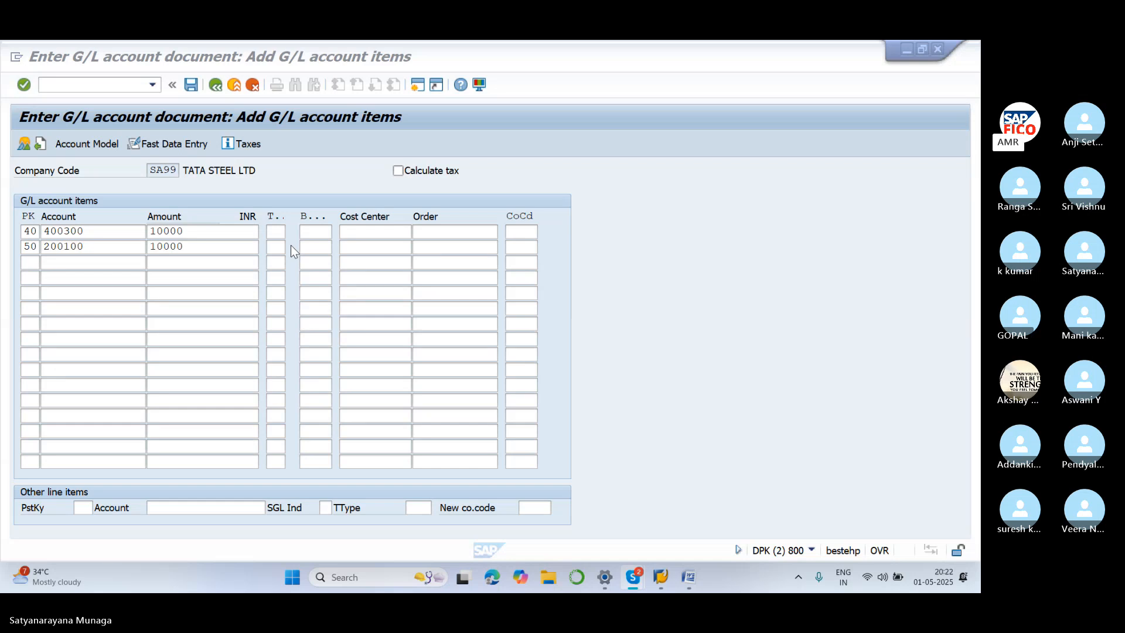
Enter business area SA11 on line 1 (rent) and line 2 (SBI bank)
left_click(322, 235)
type("SA")
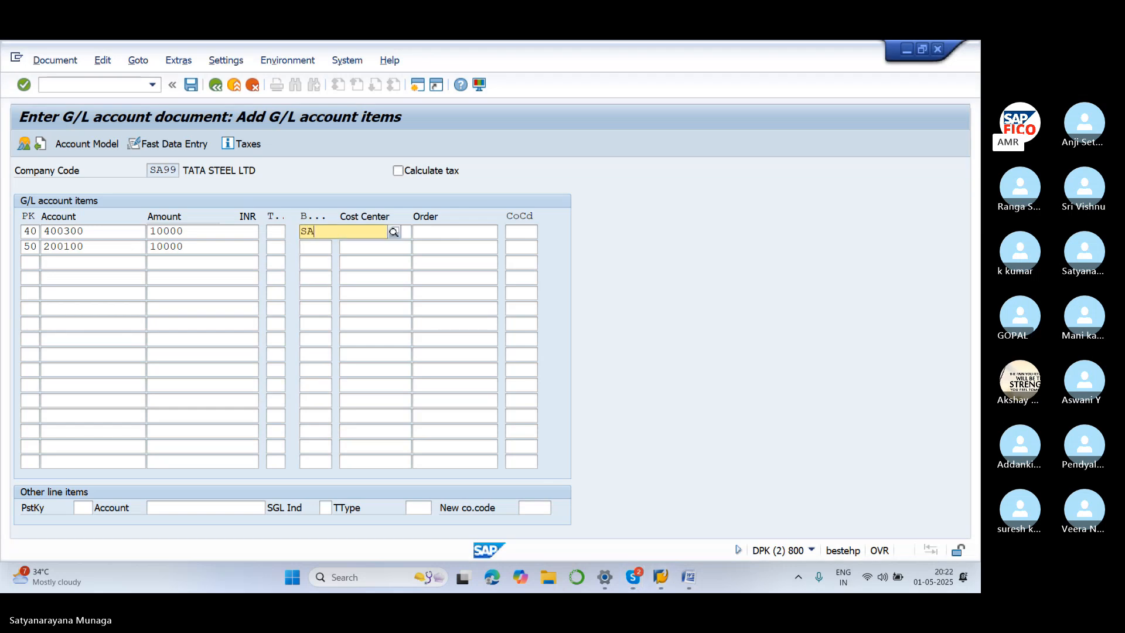
type("11")
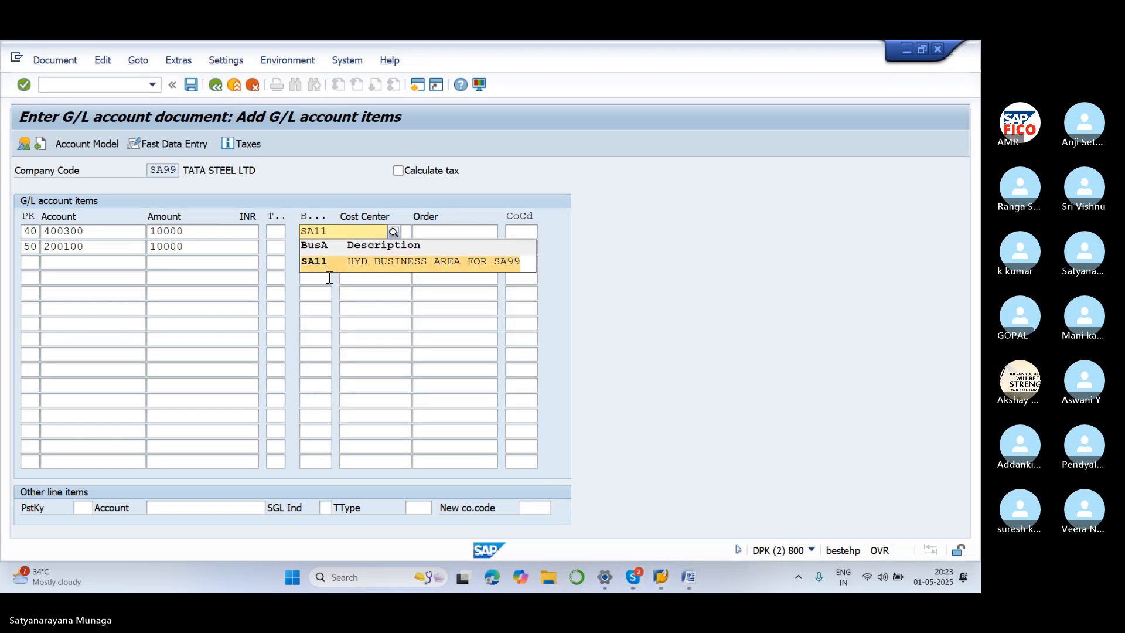
left_click(329, 265)
left_click(325, 250)
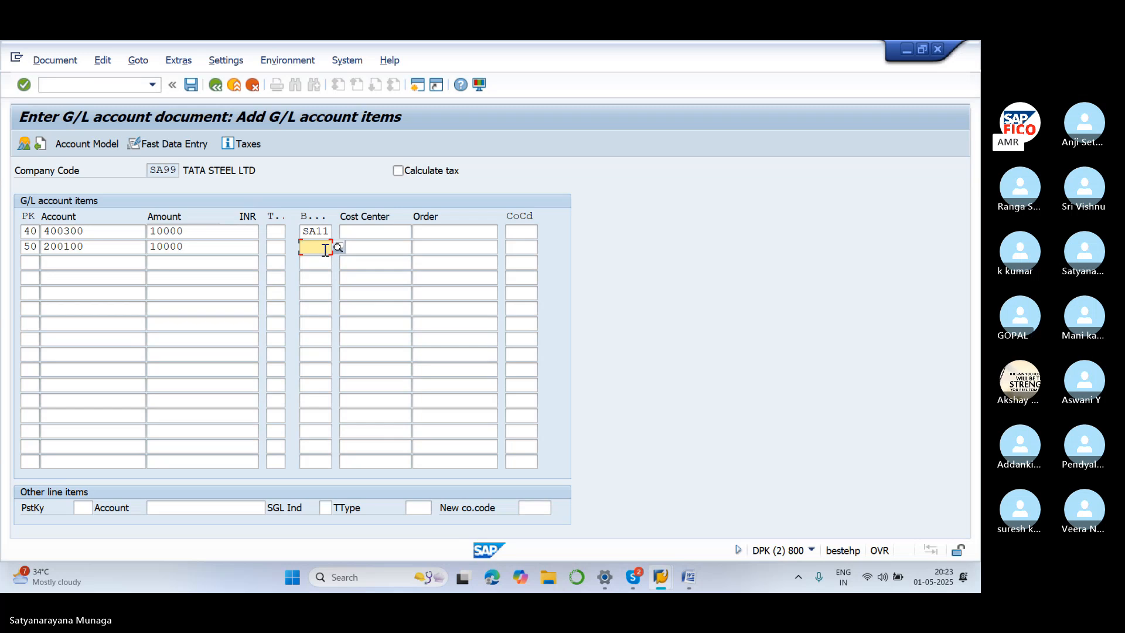
type("SA11")
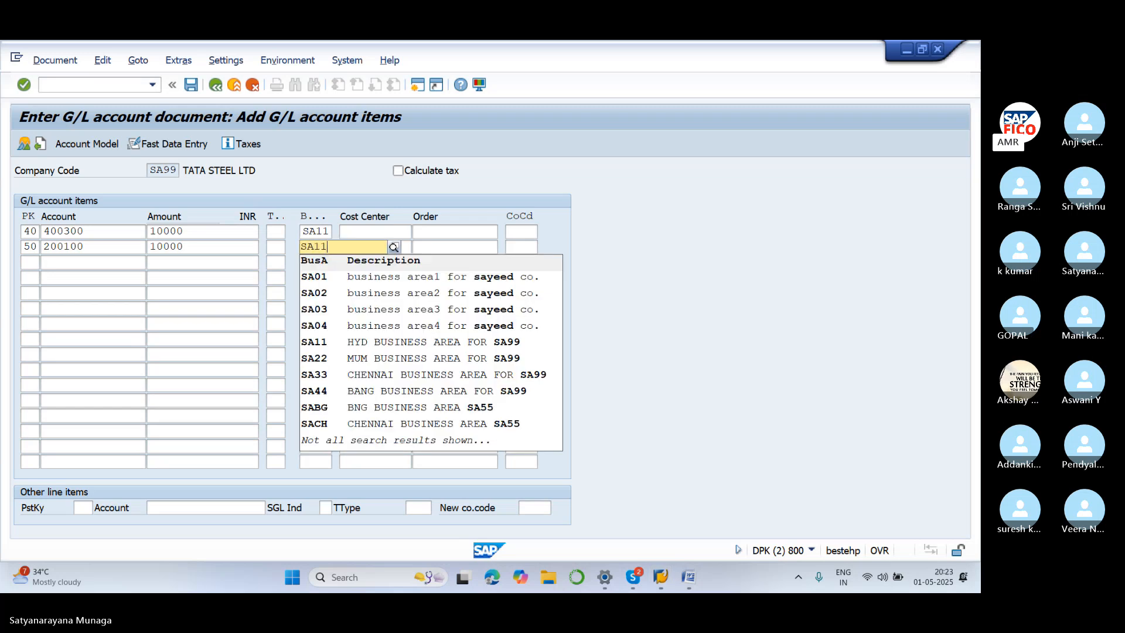
left_click(325, 273)
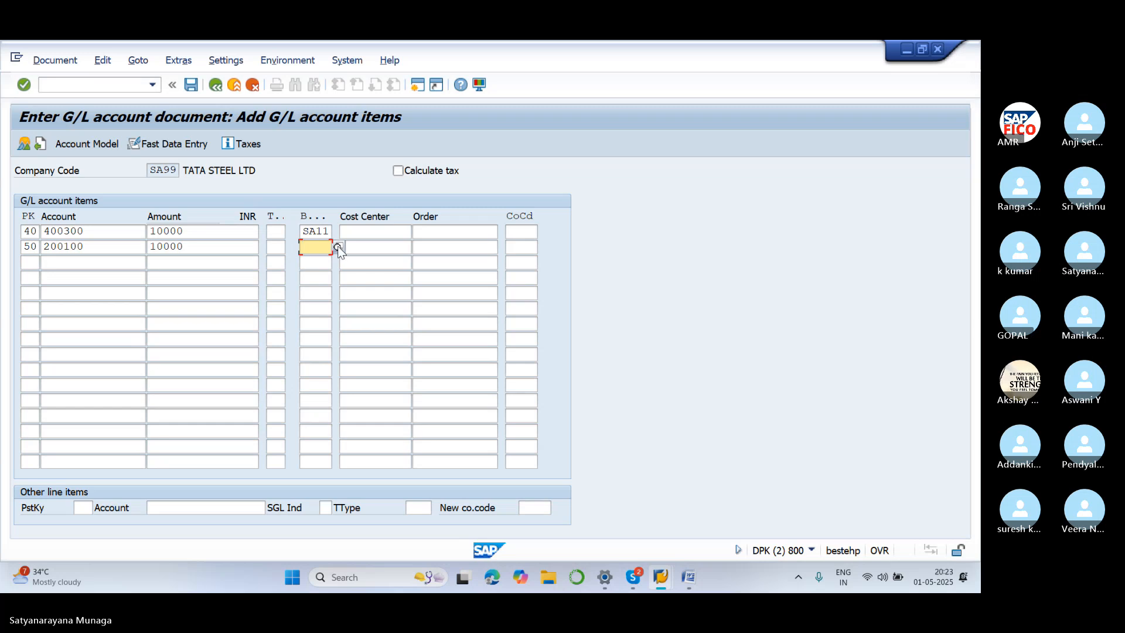
type("SA")
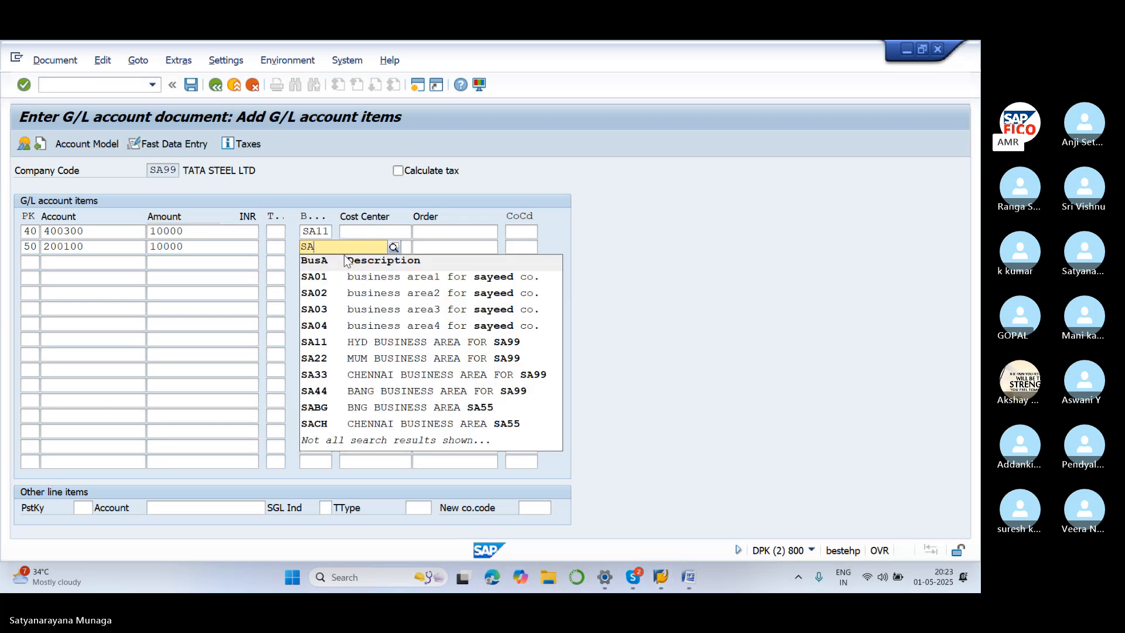
type("11")
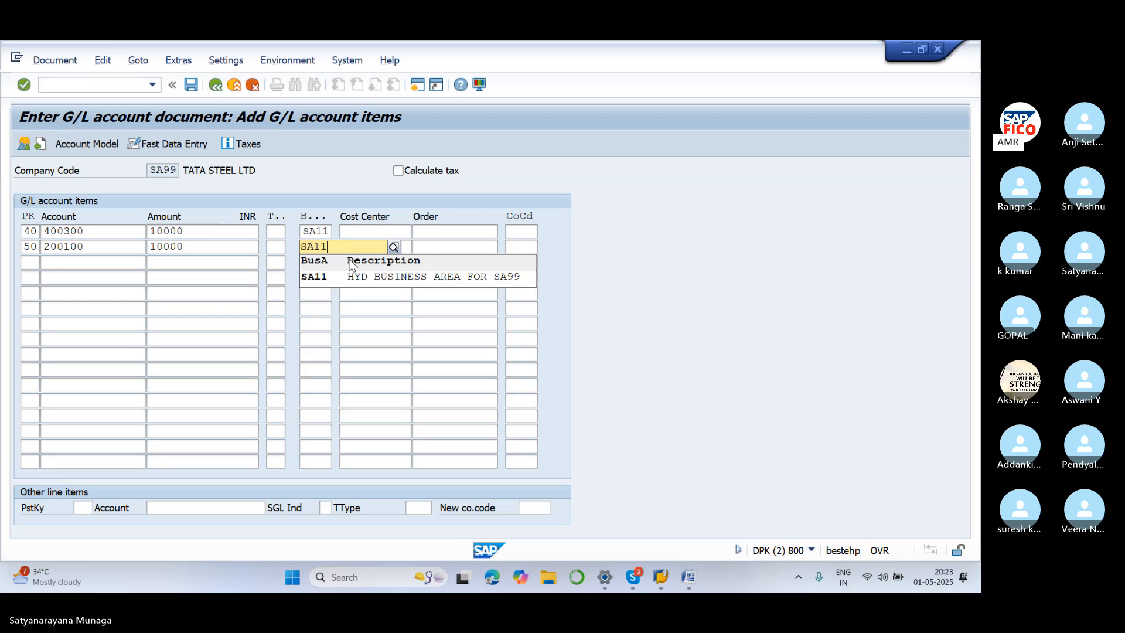
left_click(382, 308)
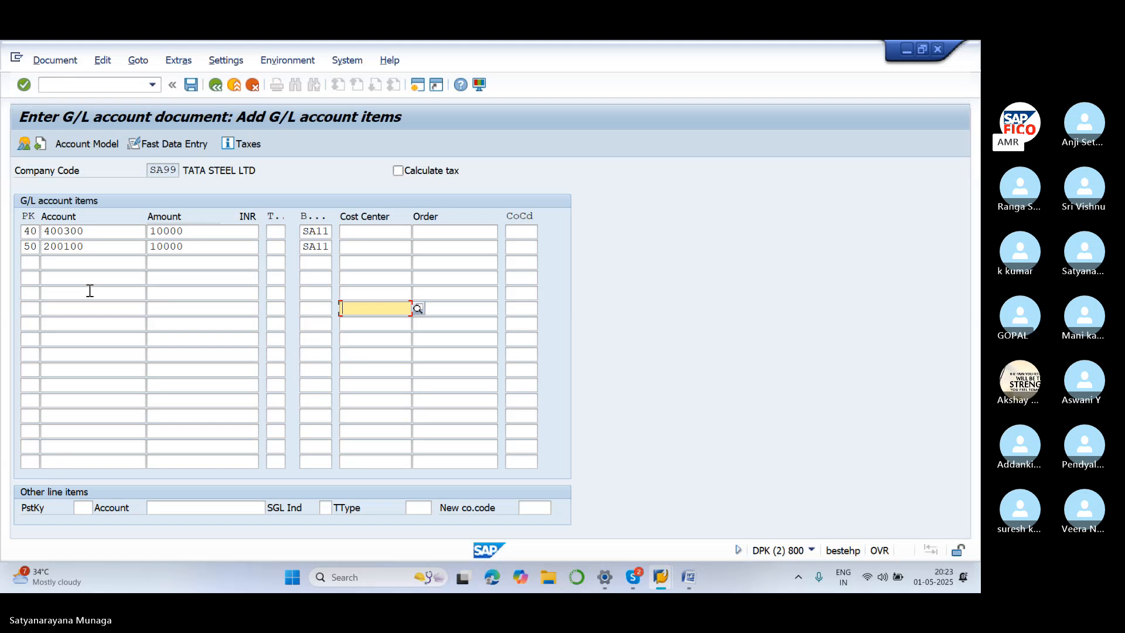
Add line 3 with posting key 40, rent account 400300, amount 15000, and business area SA11
left_click(35, 262)
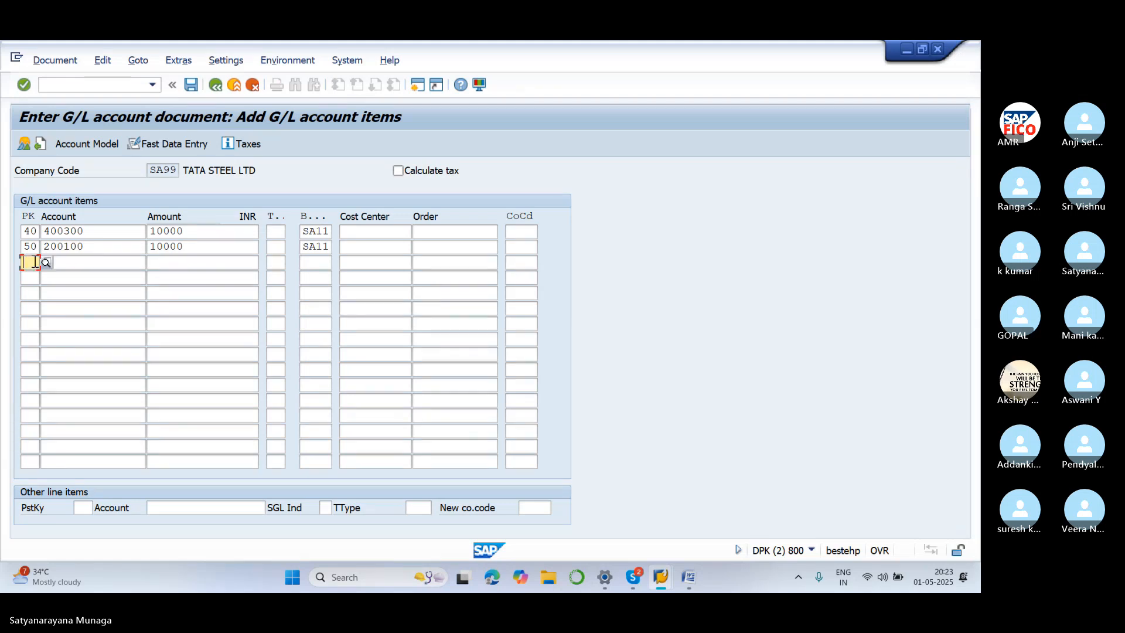
type("40")
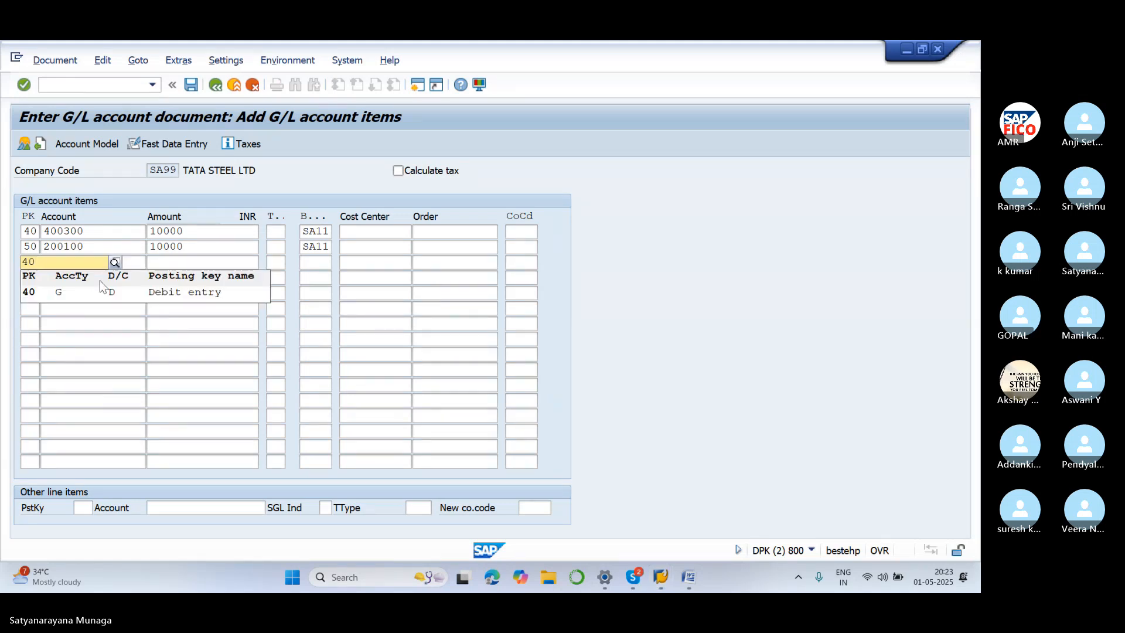
key("BackSpace")
key("BackSpace")
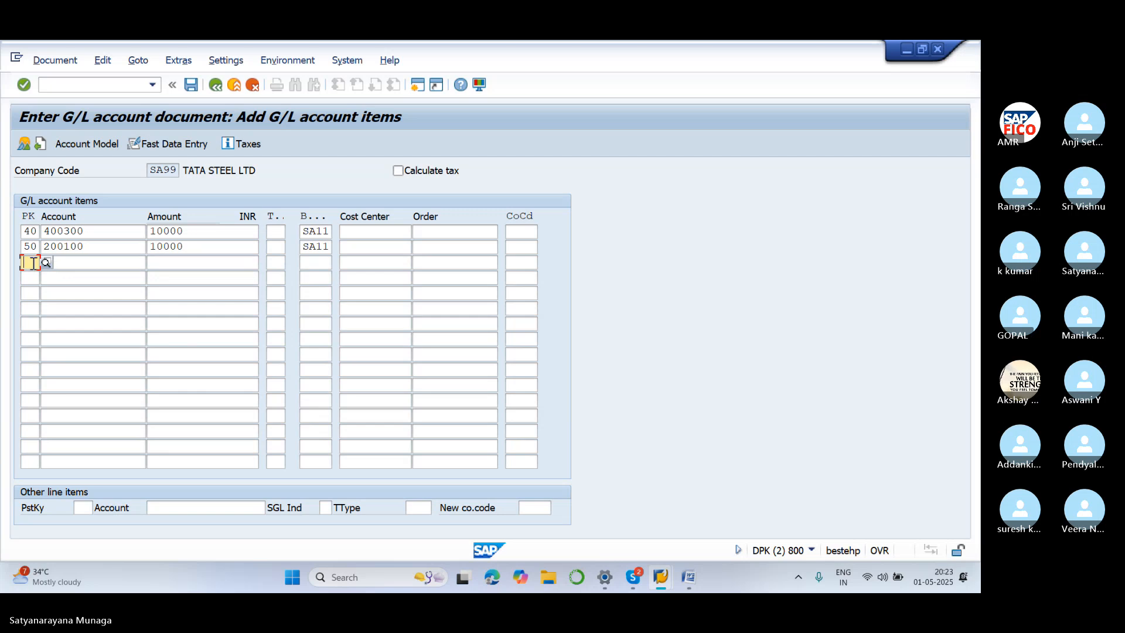
type("40")
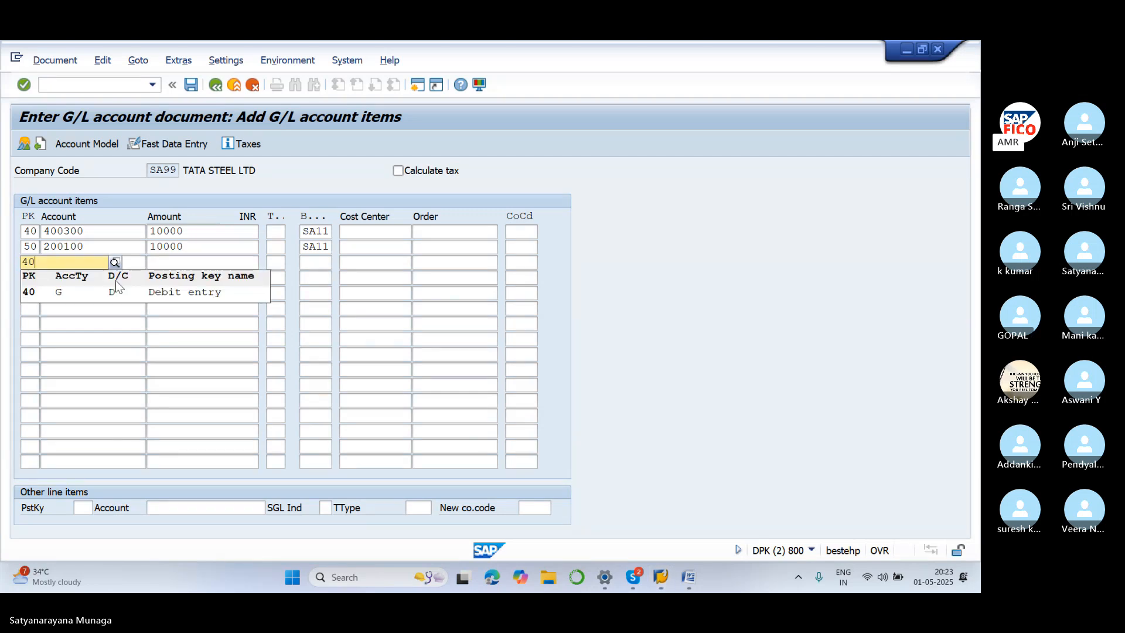
left_click(172, 328)
left_click(109, 274)
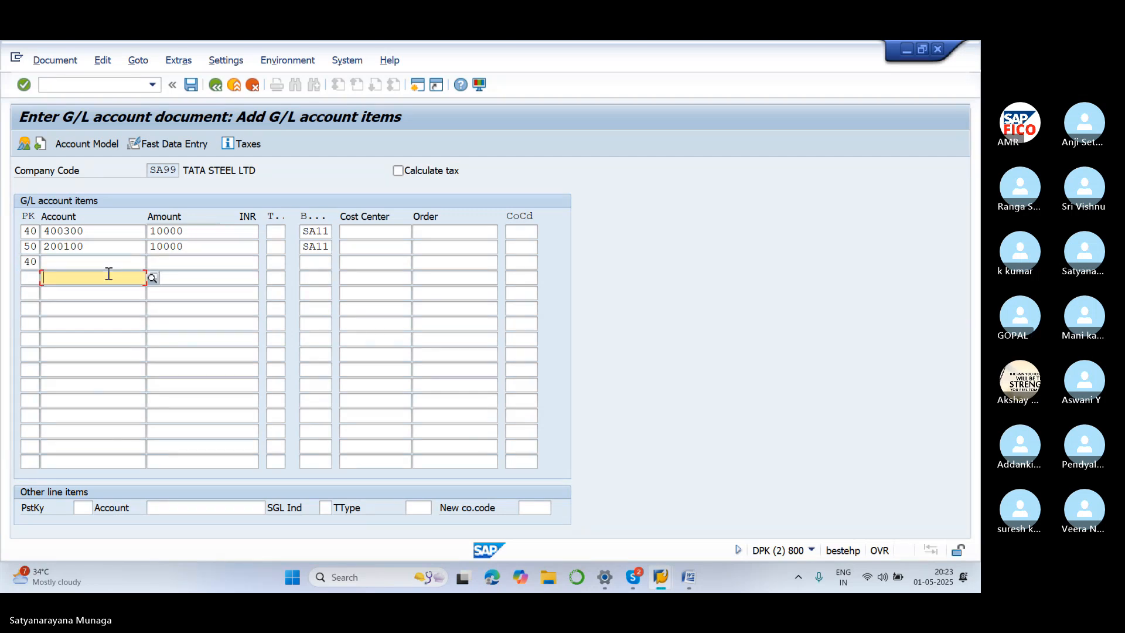
left_click(108, 263)
type("4")
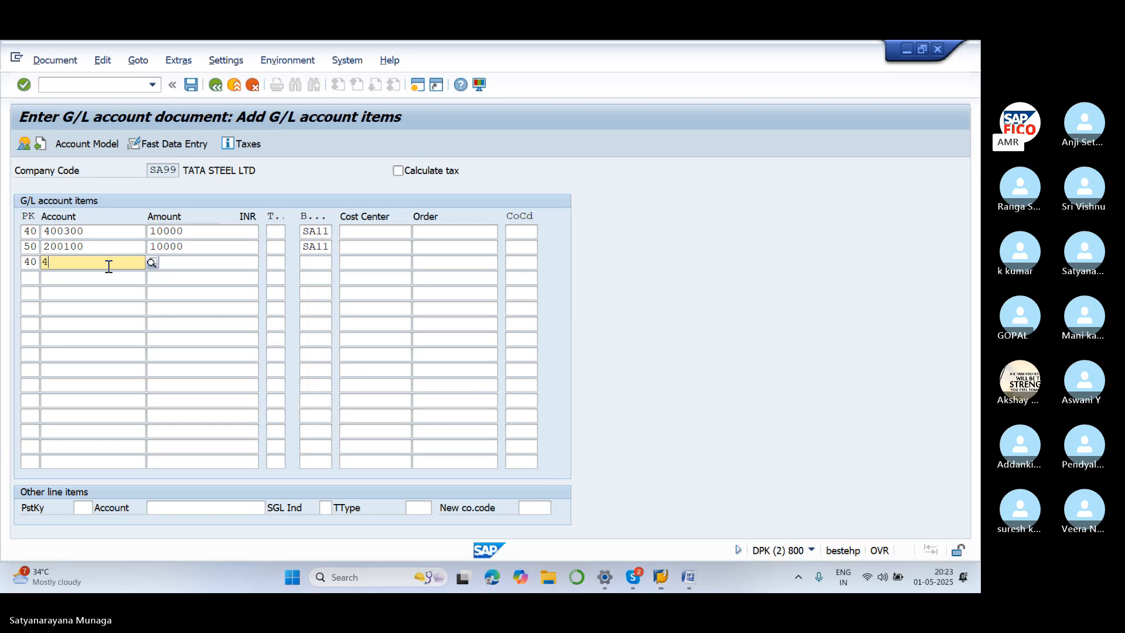
type("00300")
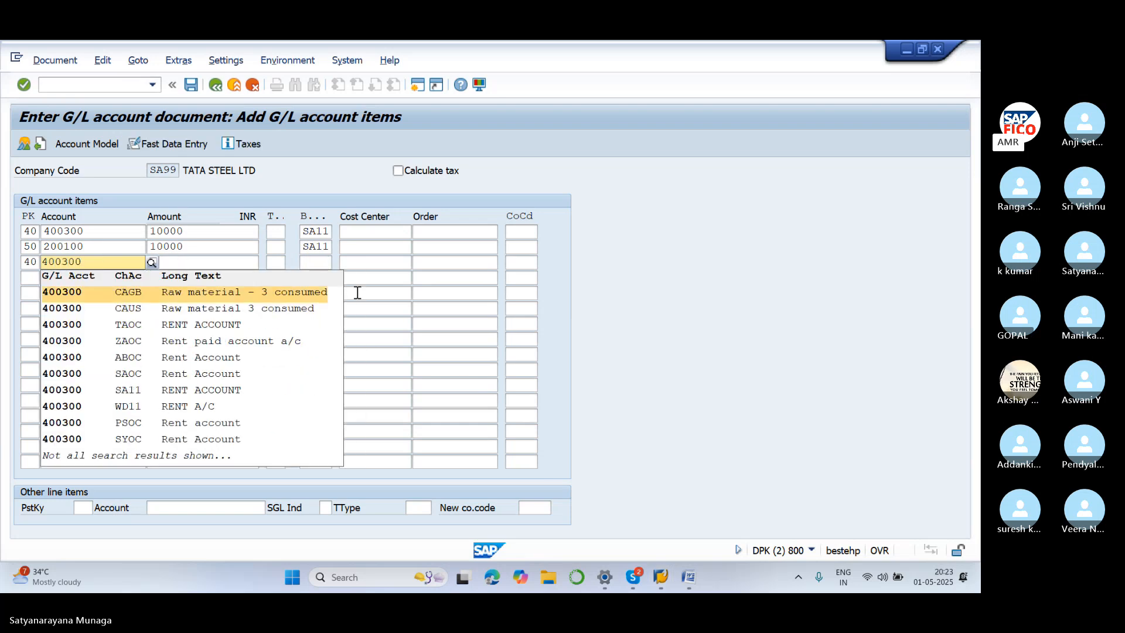
left_click(358, 292)
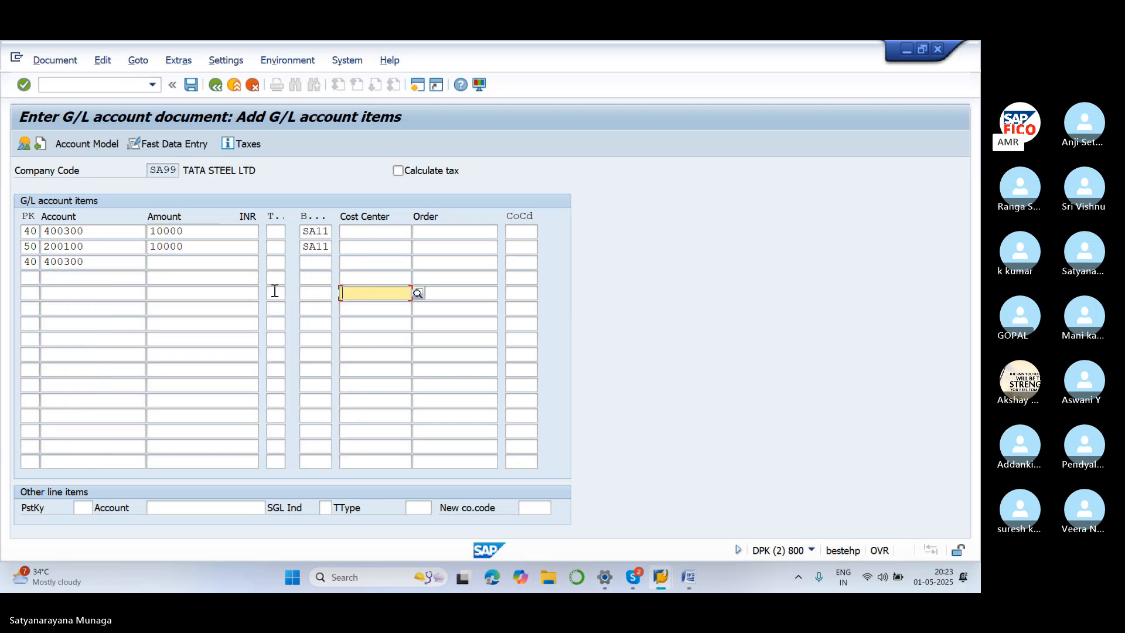
left_click(174, 262)
type("15000")
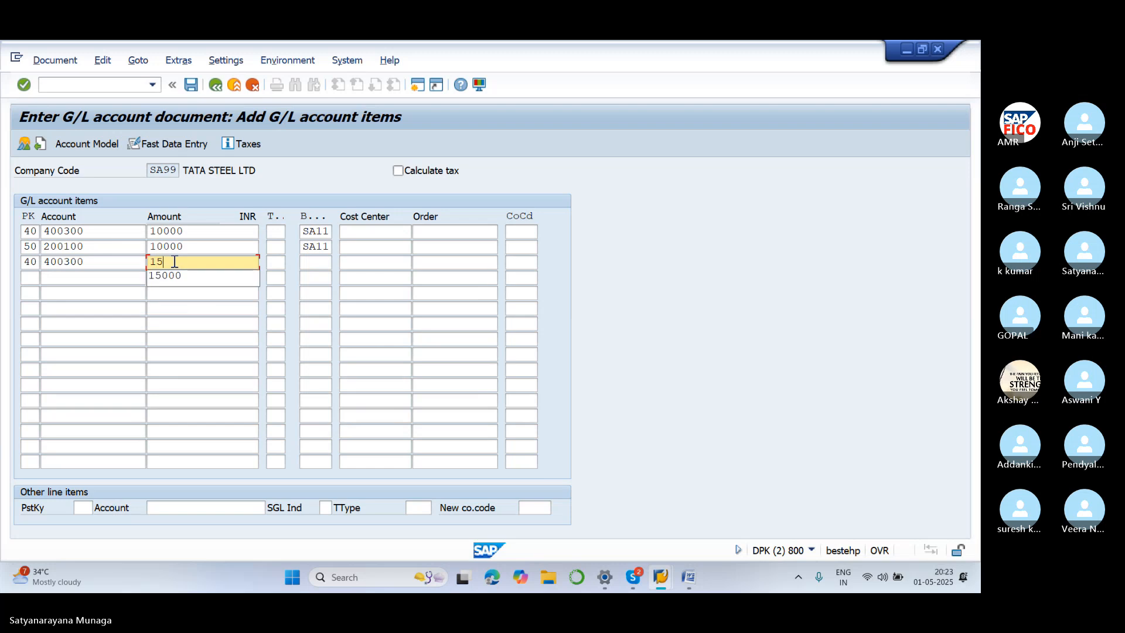
left_click(324, 261)
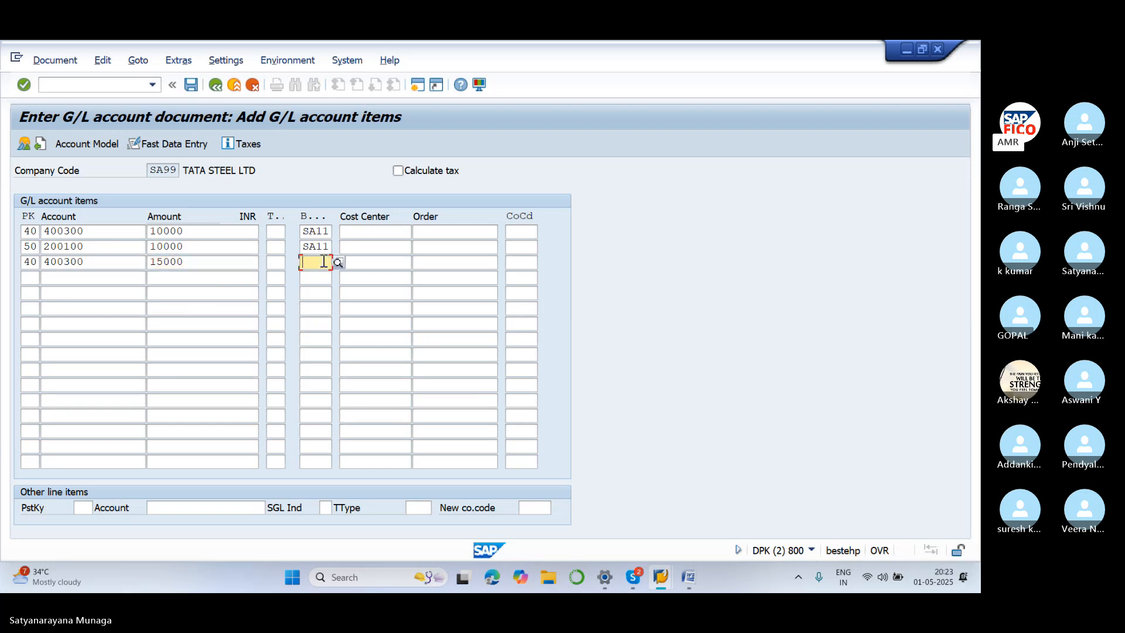
type("SA1")
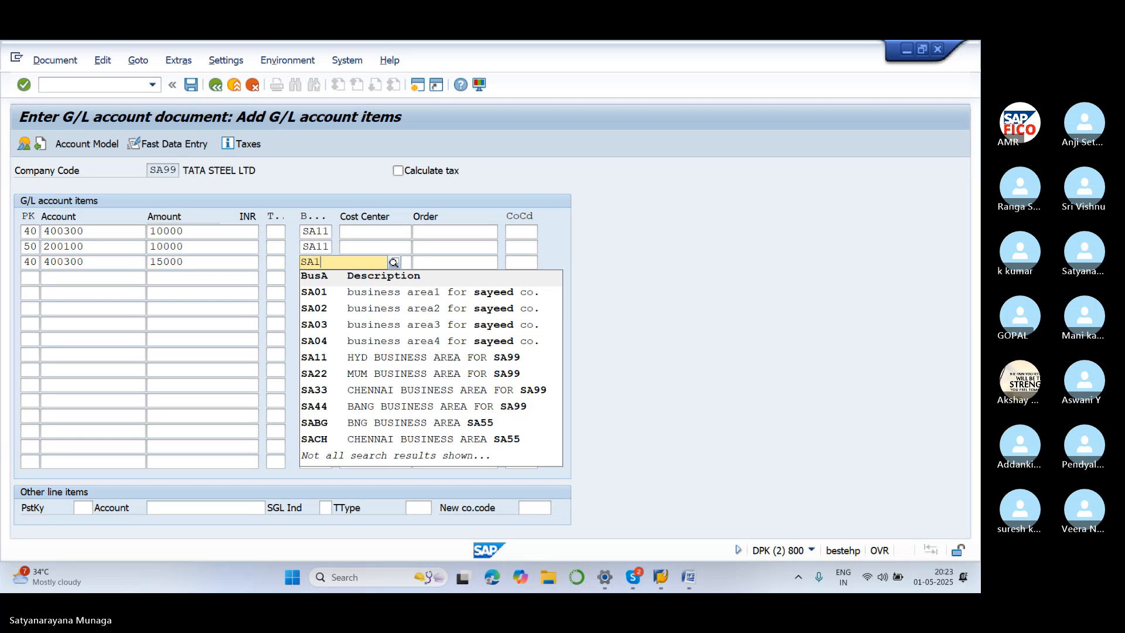
type("1")
Confirm SA11 on line 3, then add line 4: key 50, account 200100, 15000, business area SA11
left_click(257, 294)
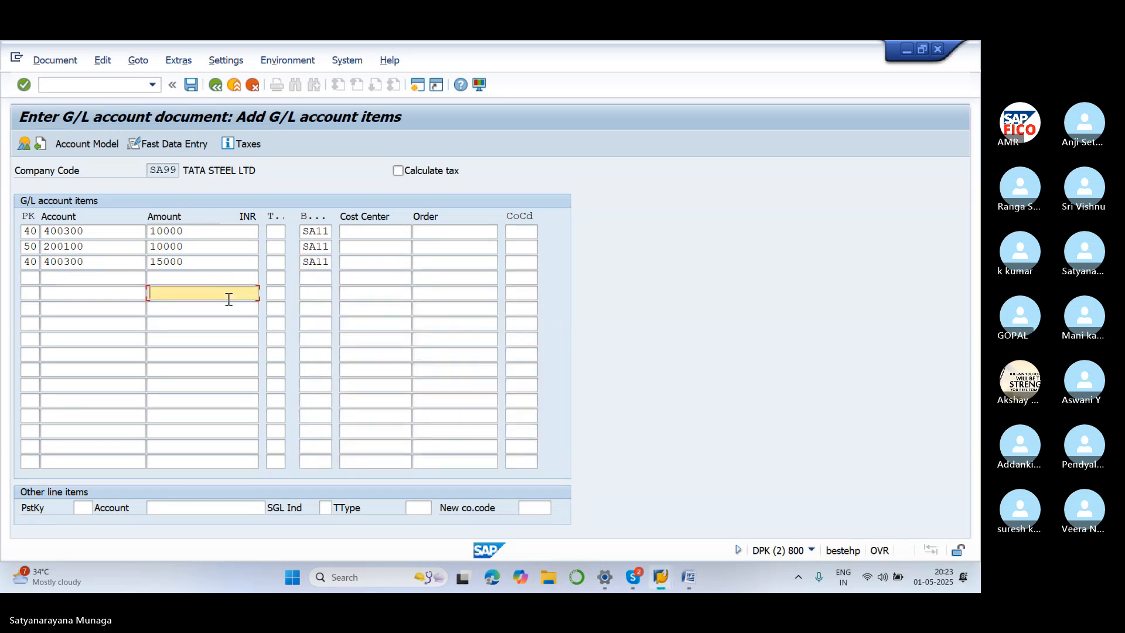
left_click(28, 277)
type("50")
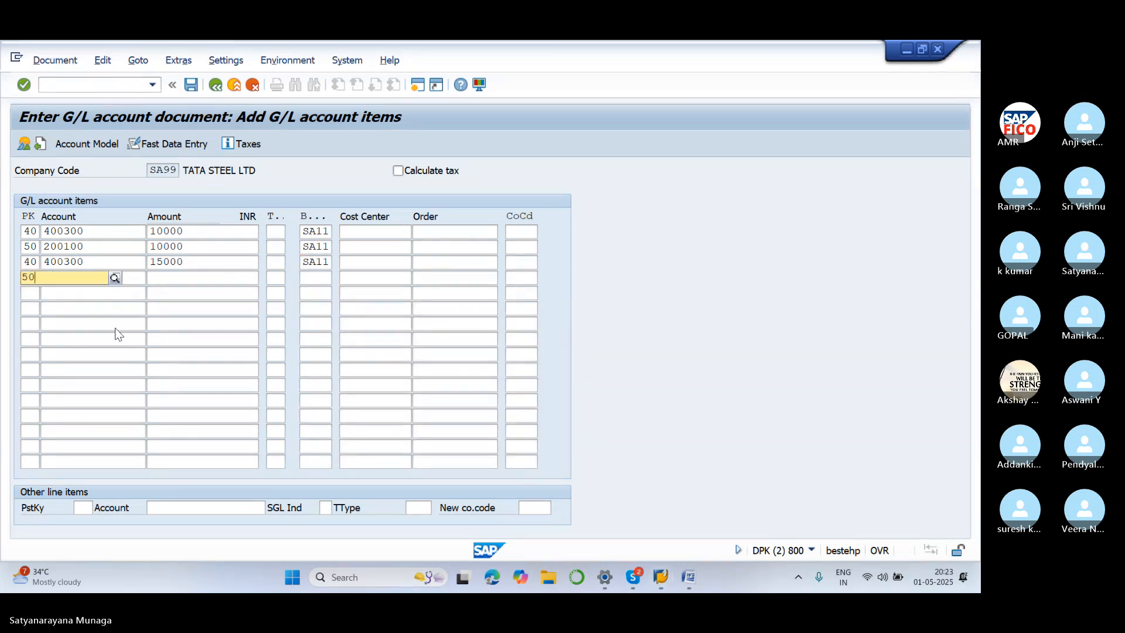
left_click(115, 326)
left_click(104, 281)
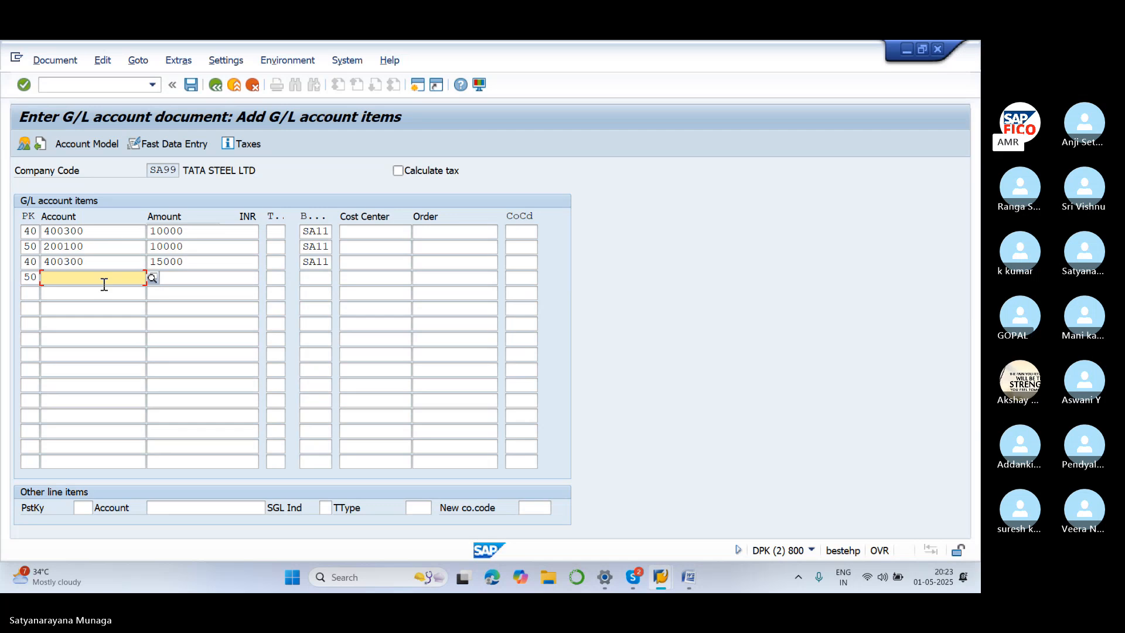
type("200100")
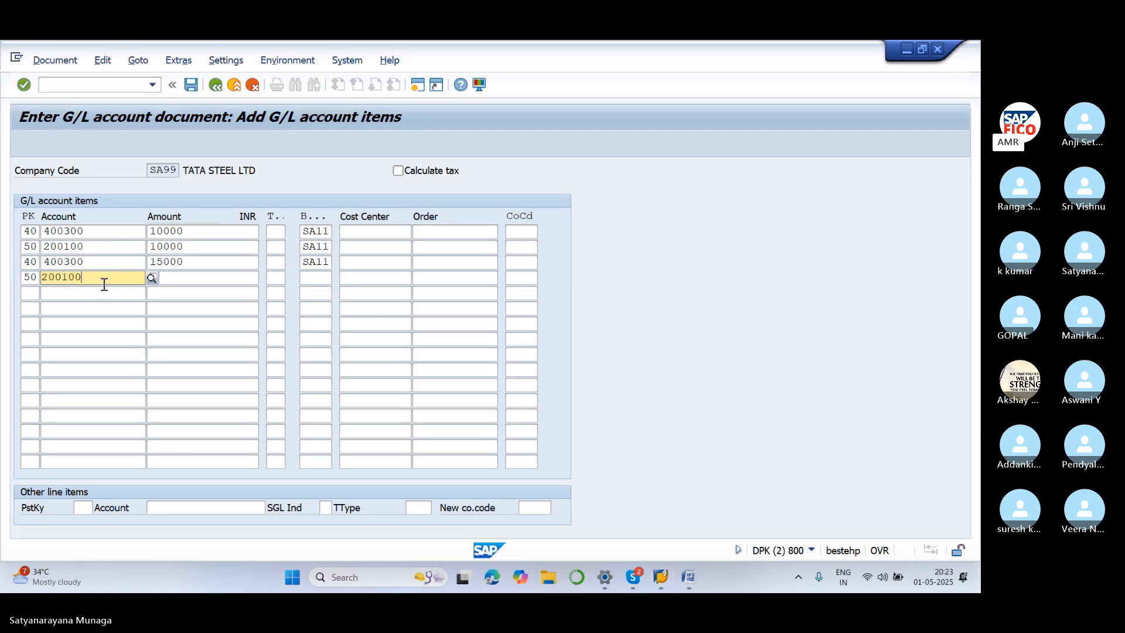
left_click(252, 274)
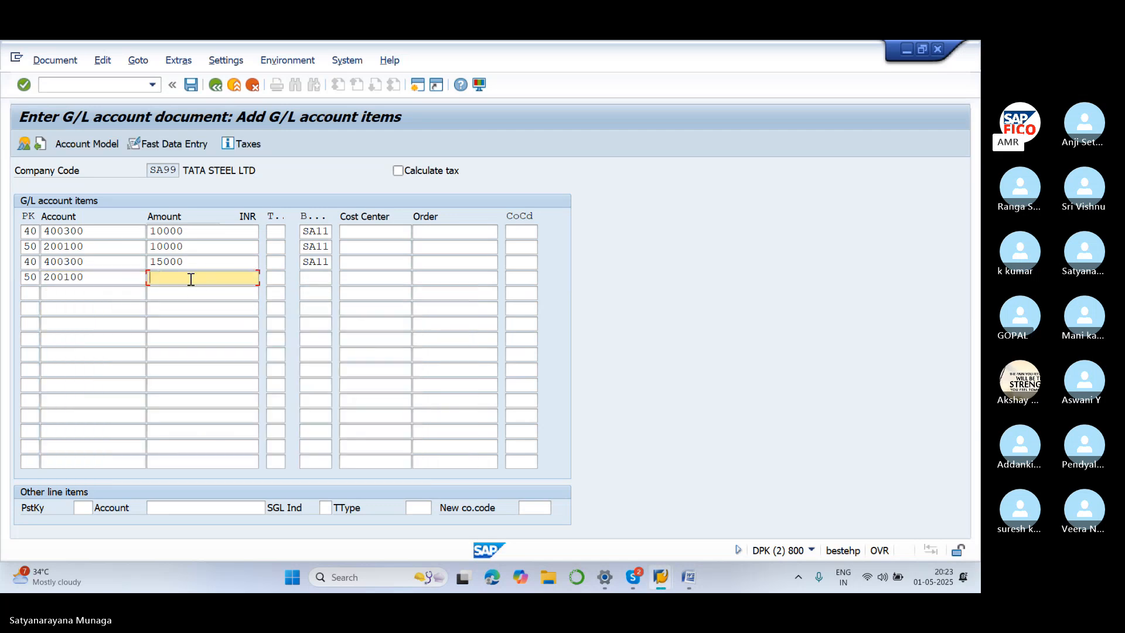
type("1500")
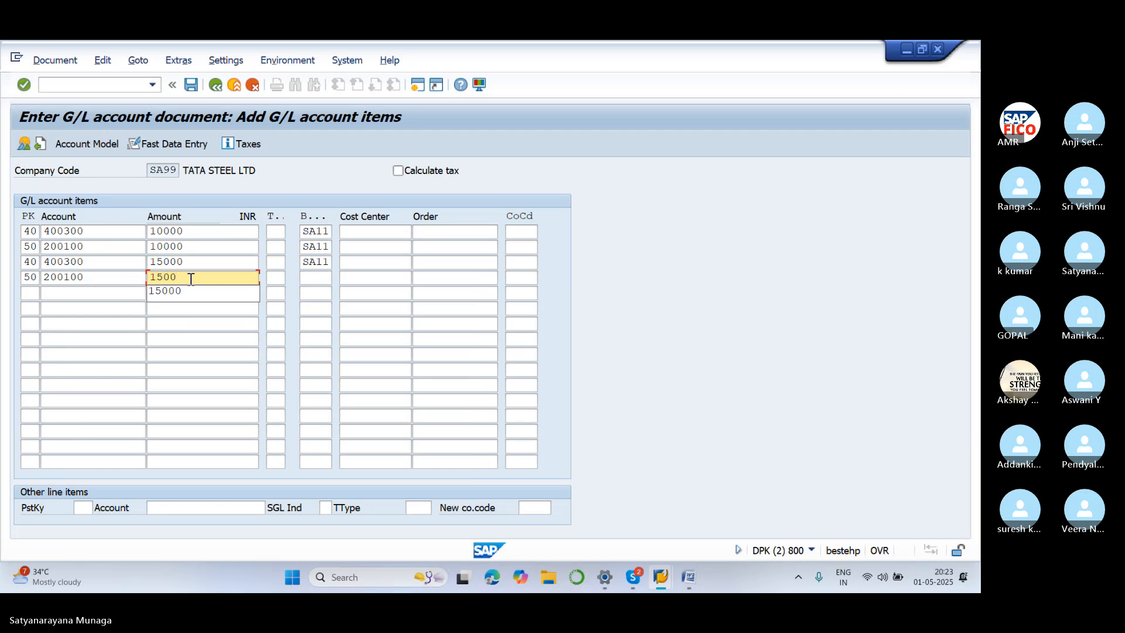
type("0")
left_click(315, 276)
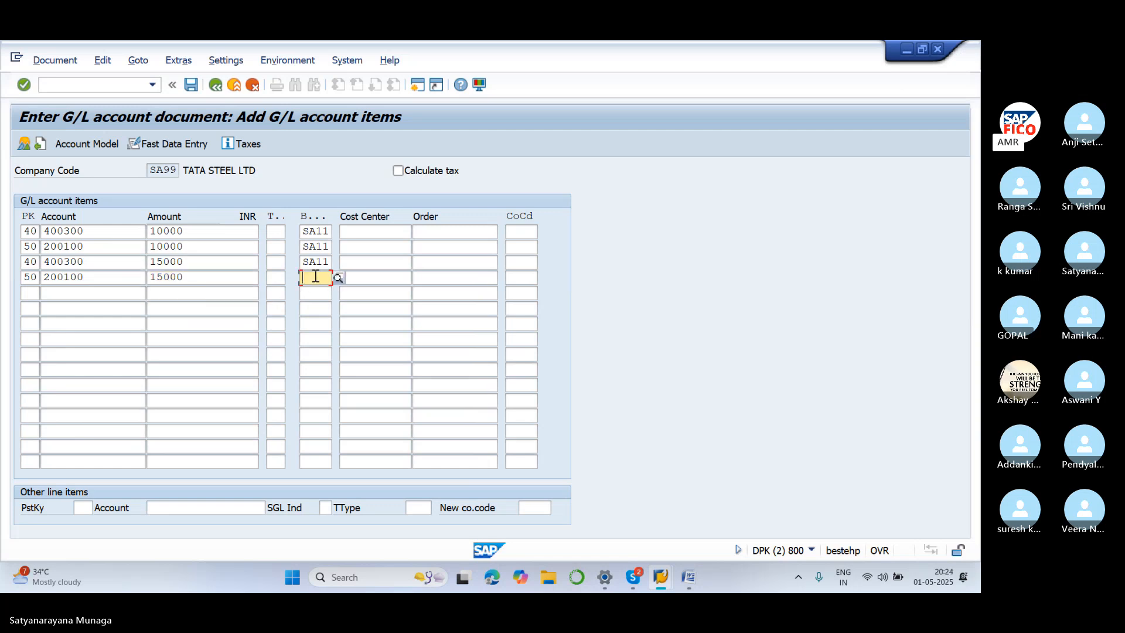
type("SA11")
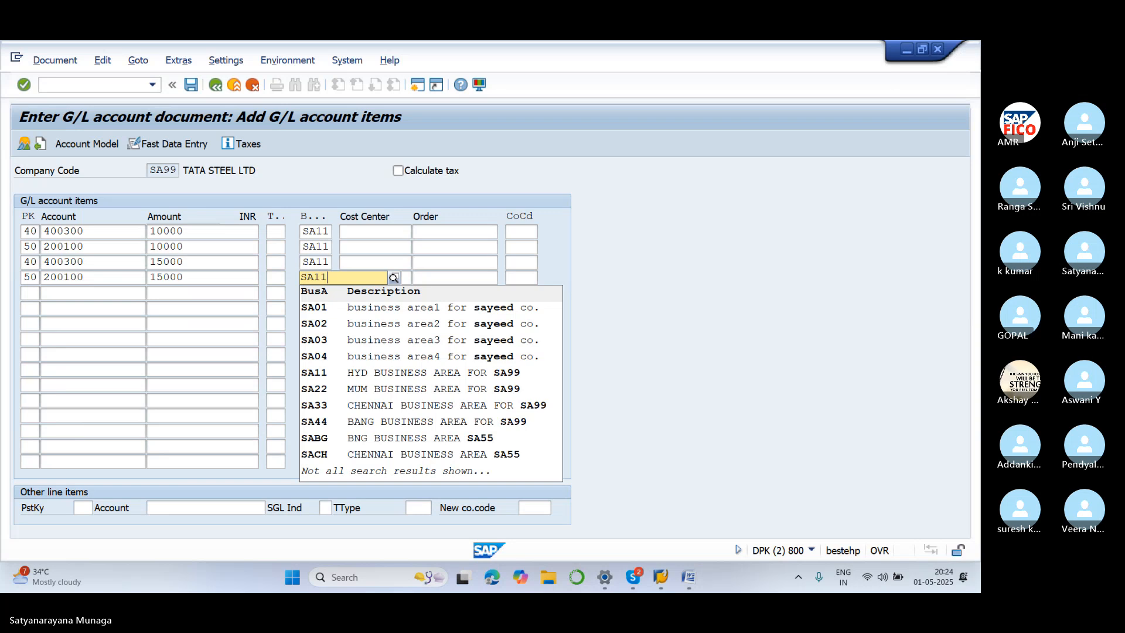
left_click(353, 241)
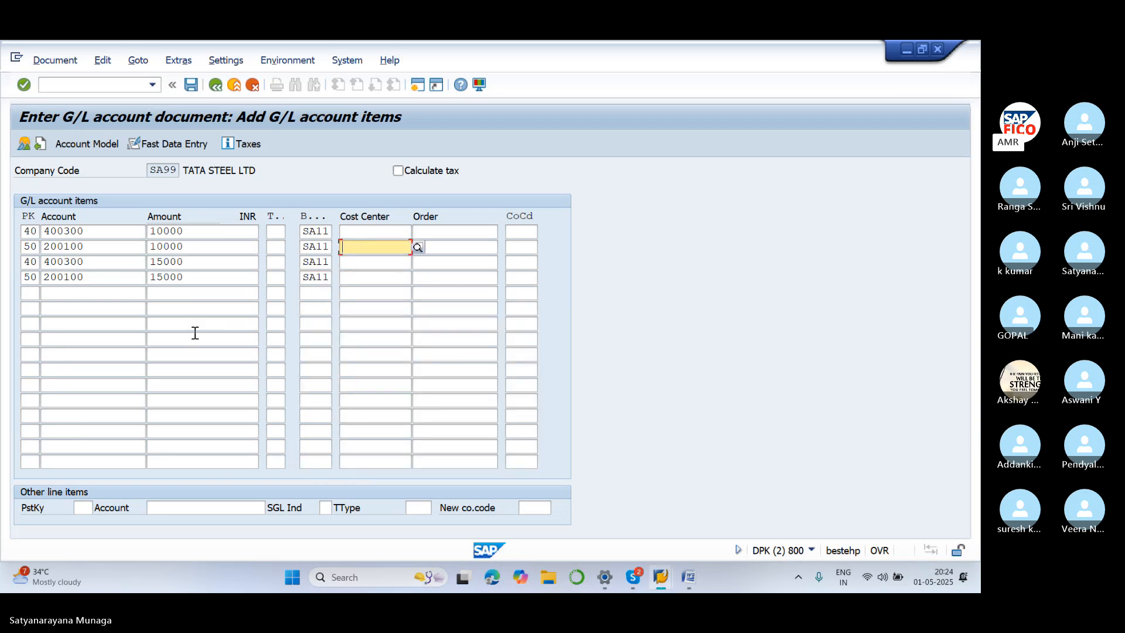
left_click(33, 293)
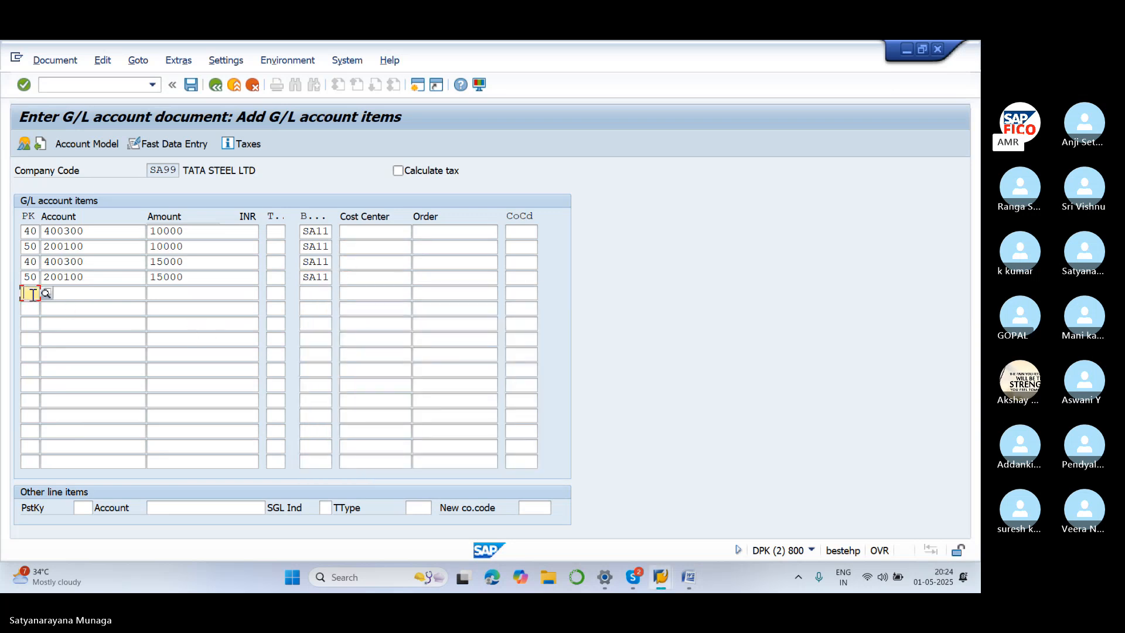
Enter line 5: posting key 40, account 400300, amount 20000, business area SA11
type("40")
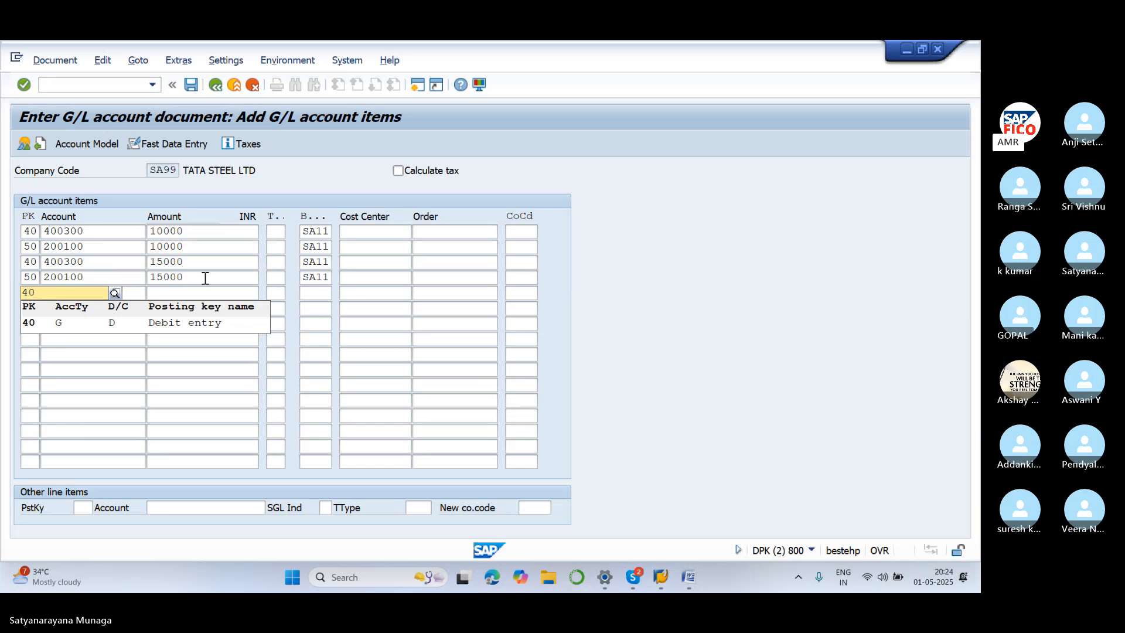
left_click(205, 278)
left_click(92, 293)
type("4000")
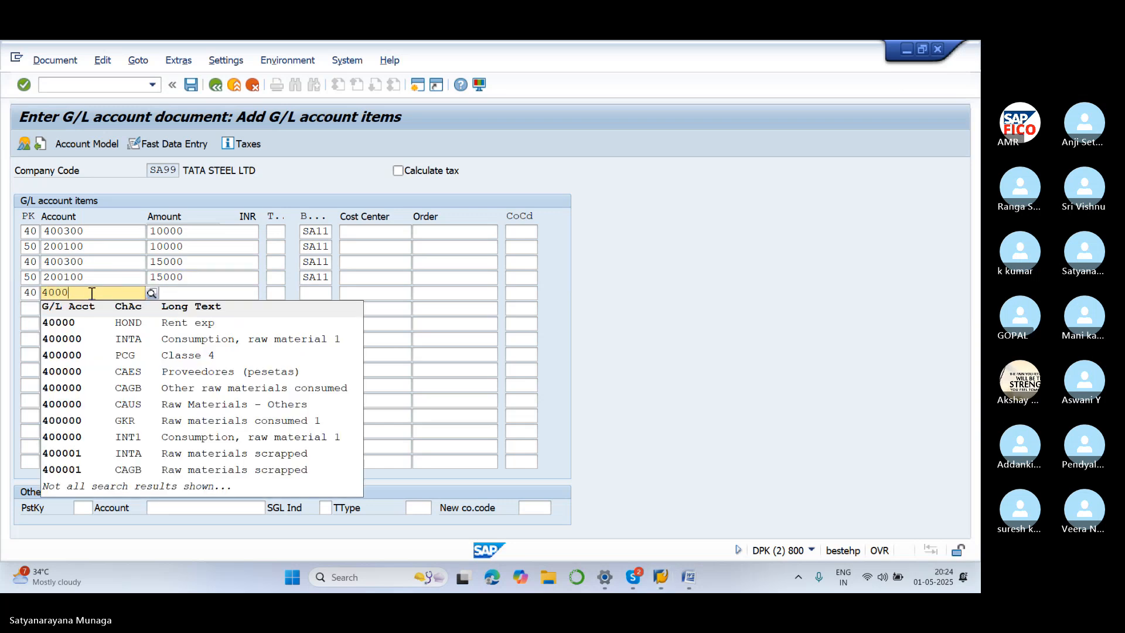
key("BackSpace")
key("BackSpace")
type("300")
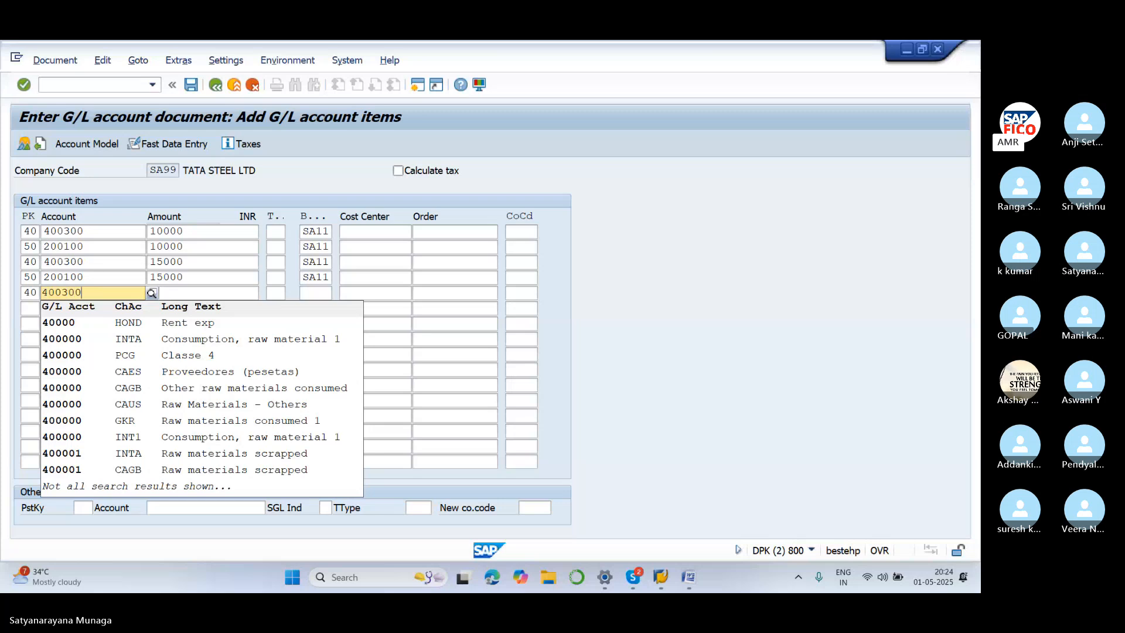
left_click(211, 276)
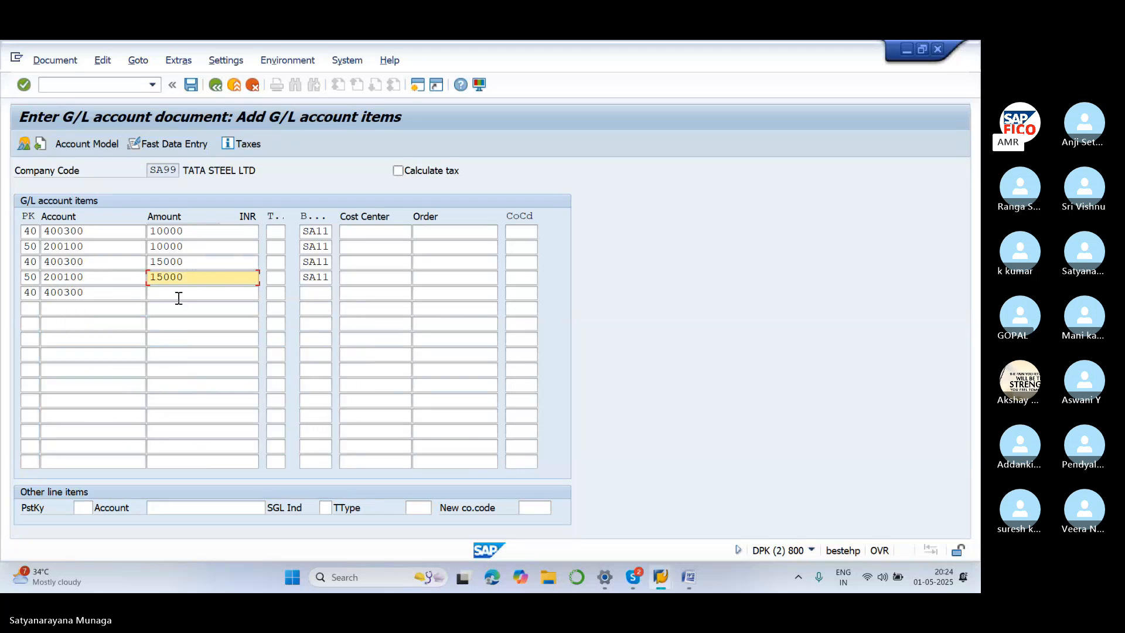
left_click(178, 297)
type("2000")
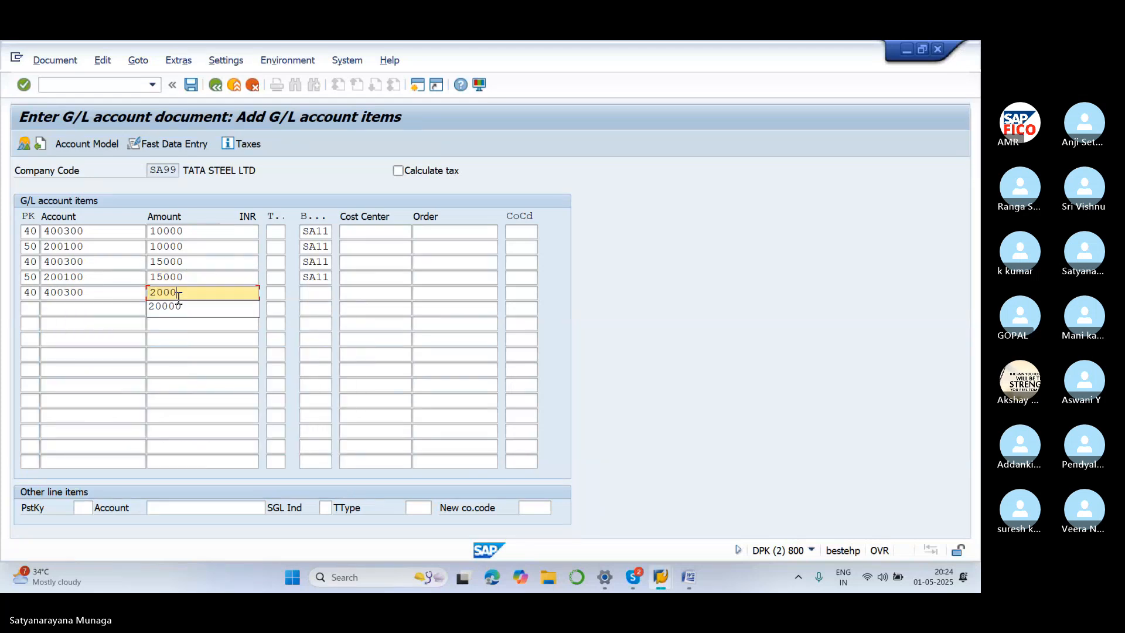
type("0")
left_click(195, 401)
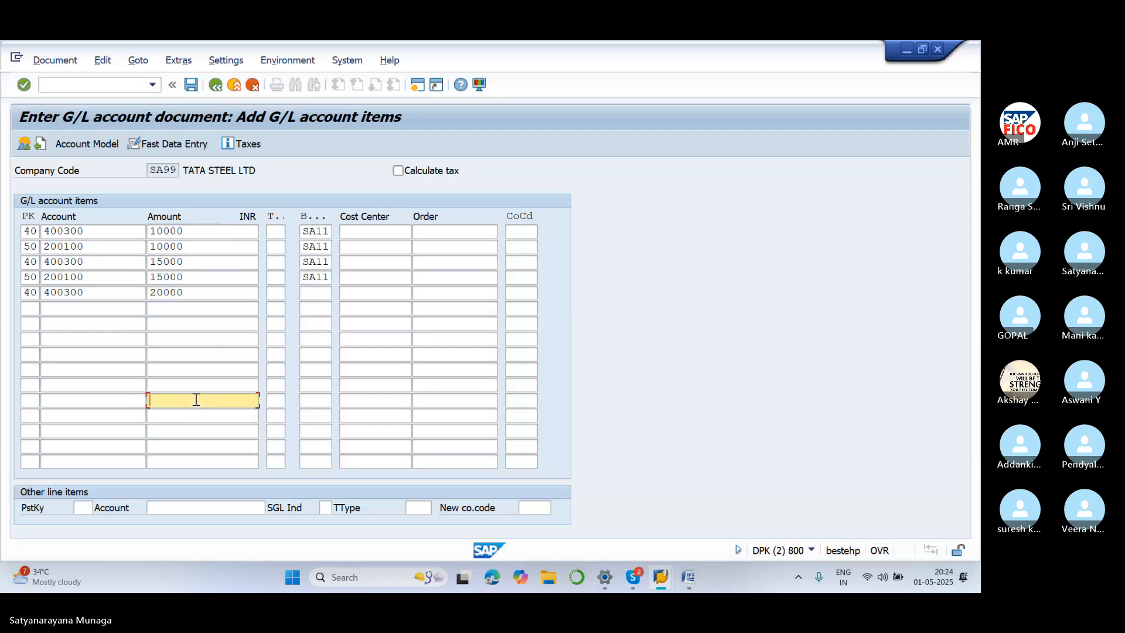
left_click(329, 293)
type("SA")
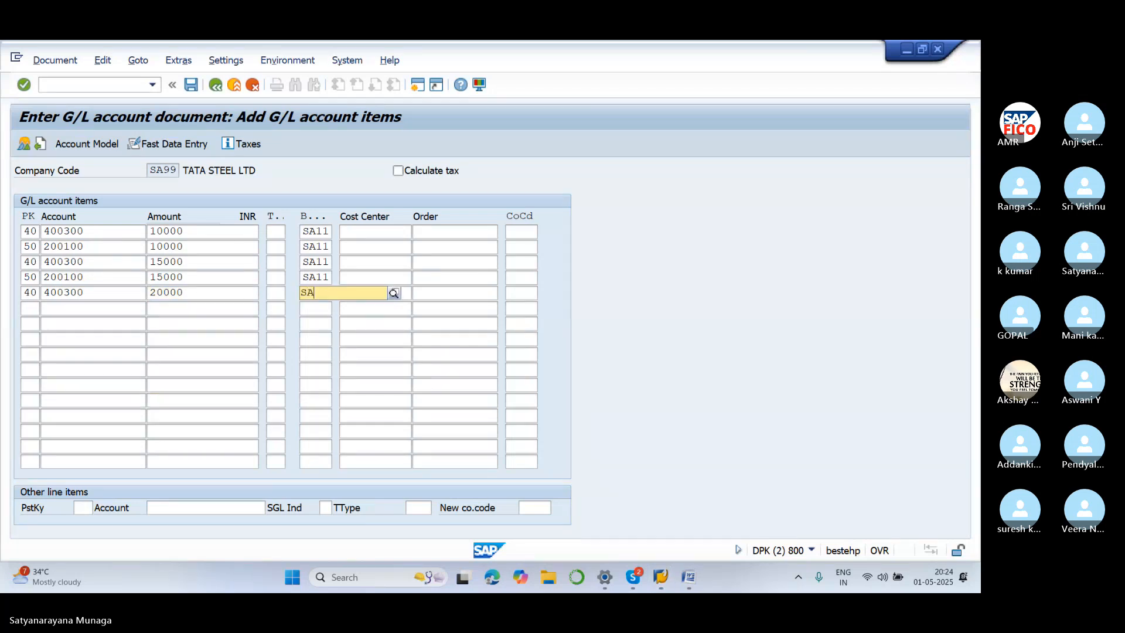
type("11")
left_click(158, 356)
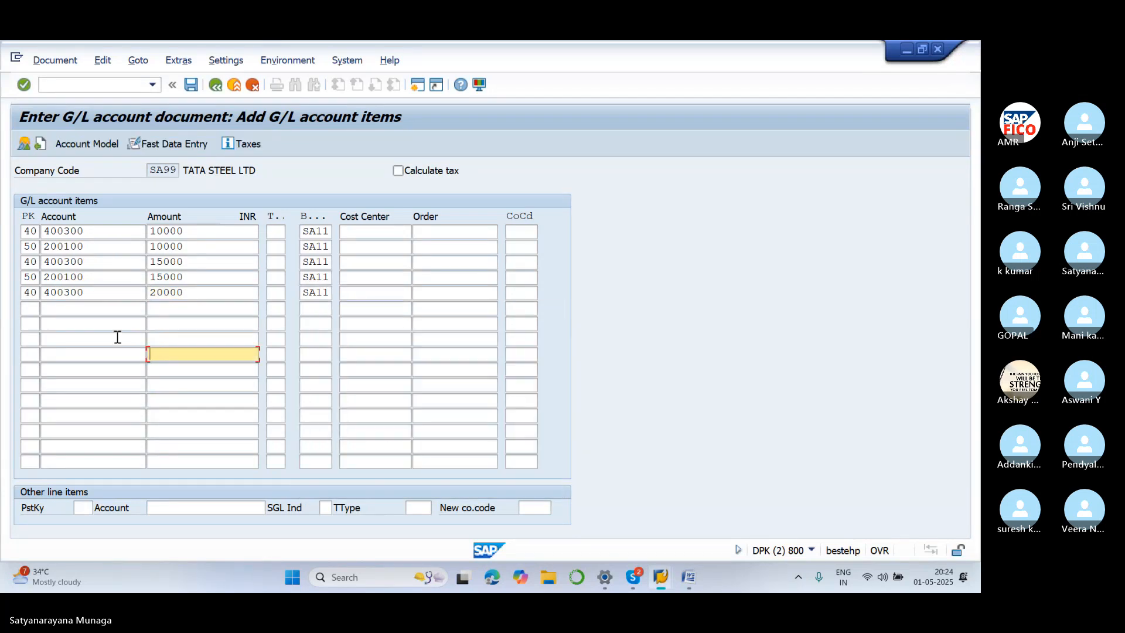
Enter line 6: posting key 50, account 200100, amount 20000, business area SA11
left_click(31, 310)
type("50")
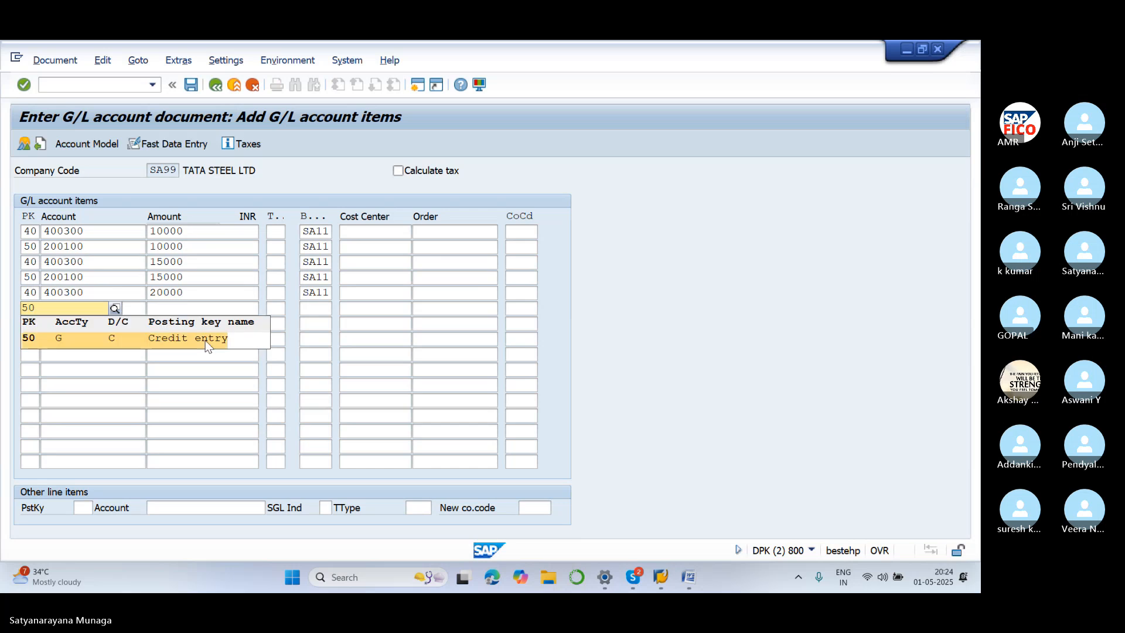
left_click(85, 309)
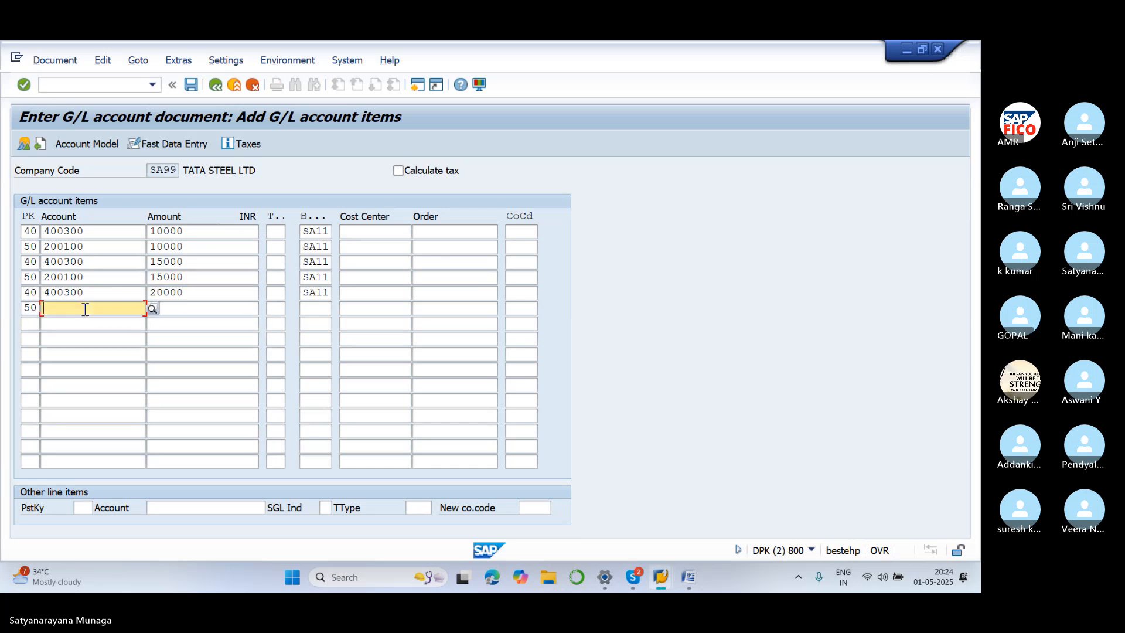
type("200100")
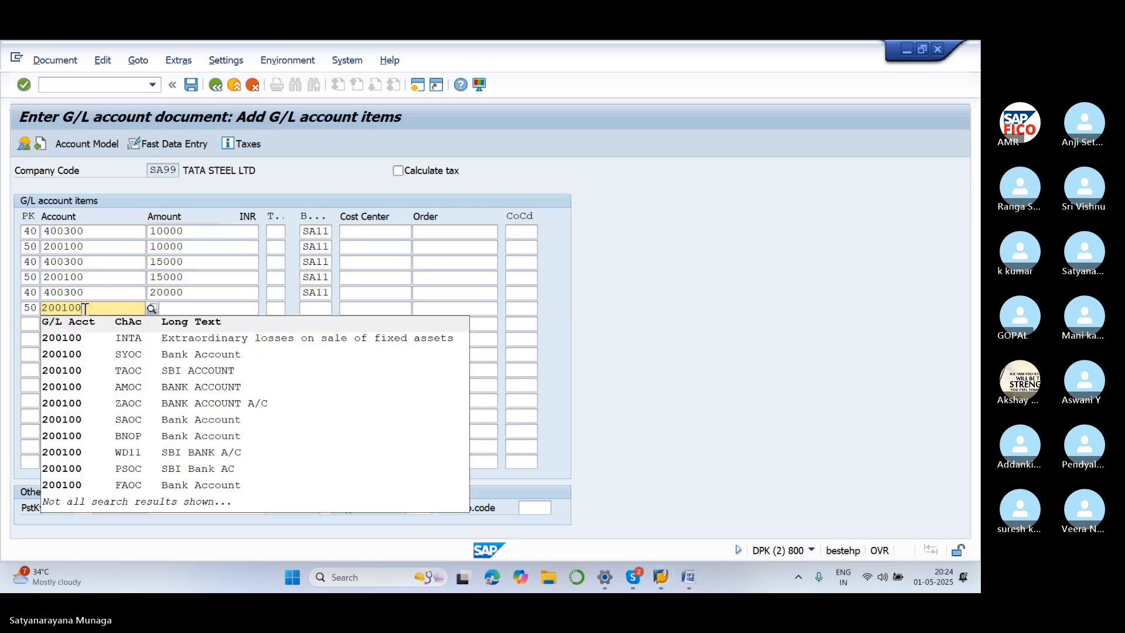
left_click(215, 274)
left_click(176, 307)
type("2")
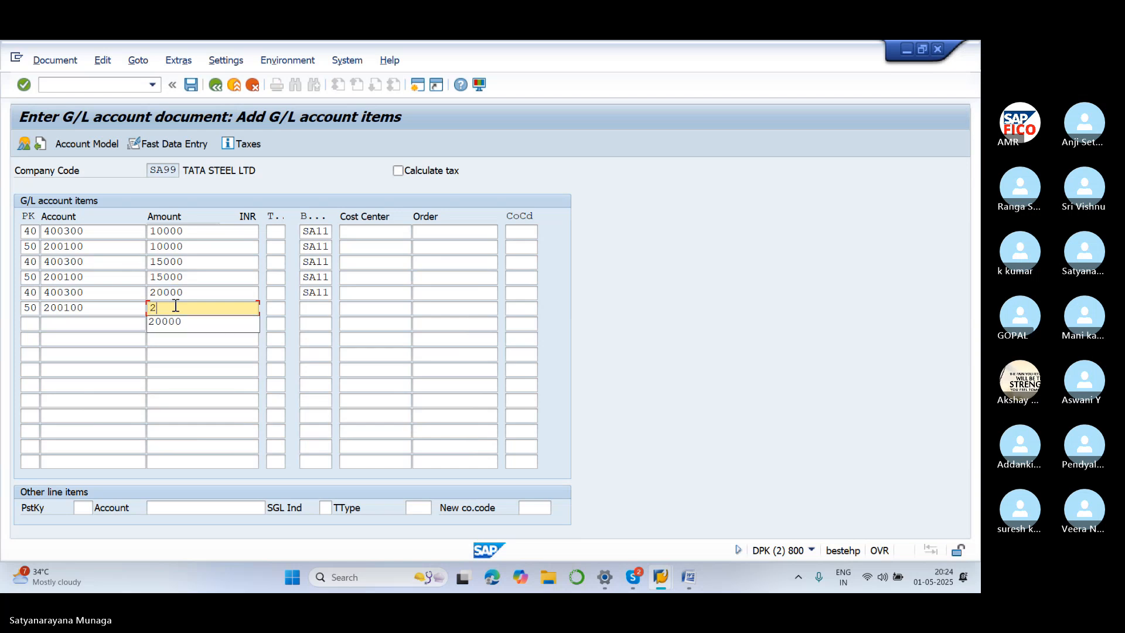
type("0000")
left_click(359, 340)
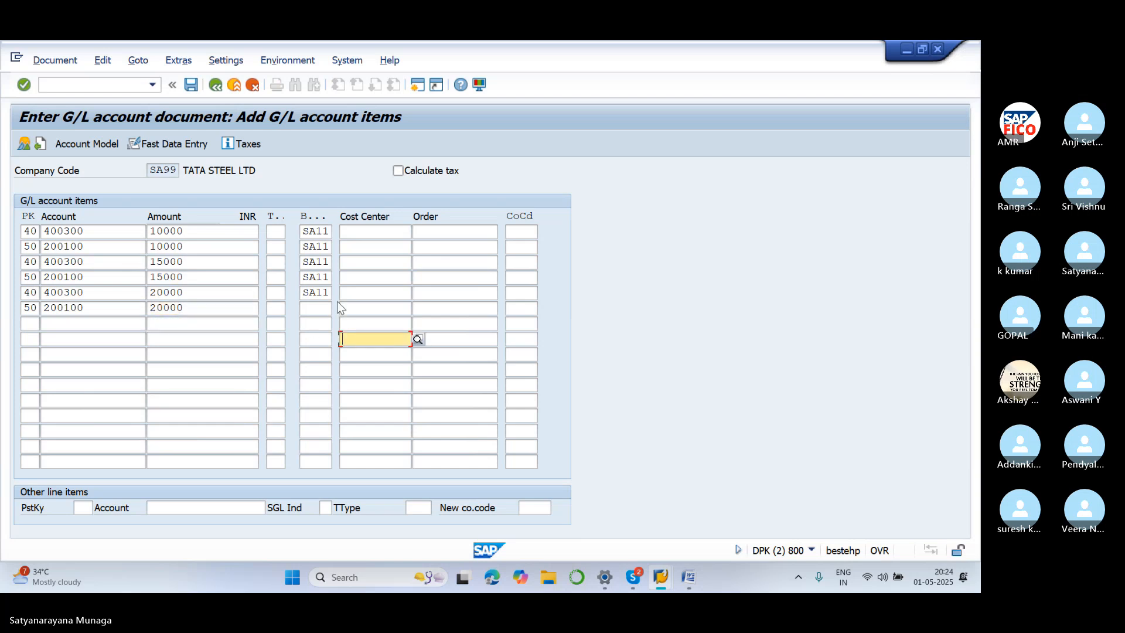
left_click(329, 309)
type("SA11")
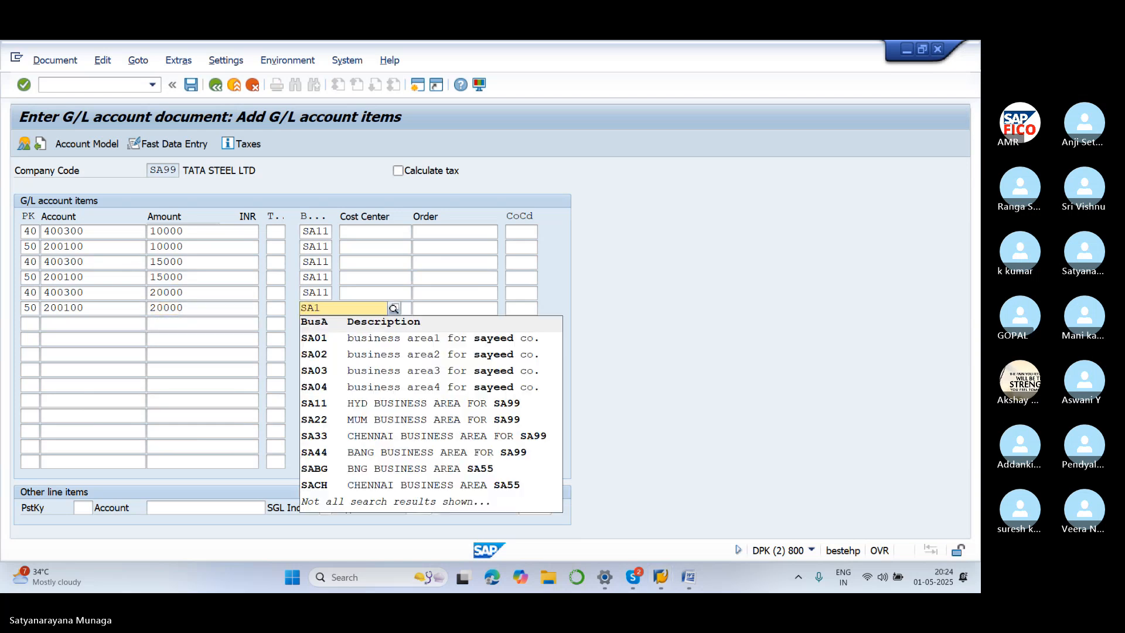
left_click(142, 400)
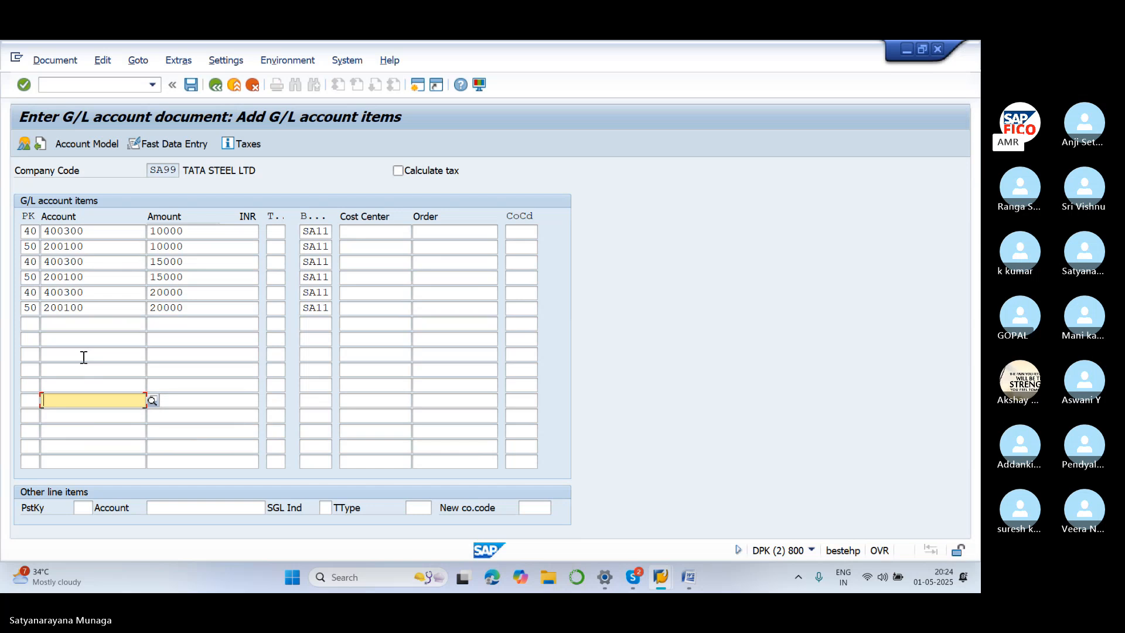
Simulate the document to show six items with 45.000,00 debit and credit totals
left_click(55, 61)
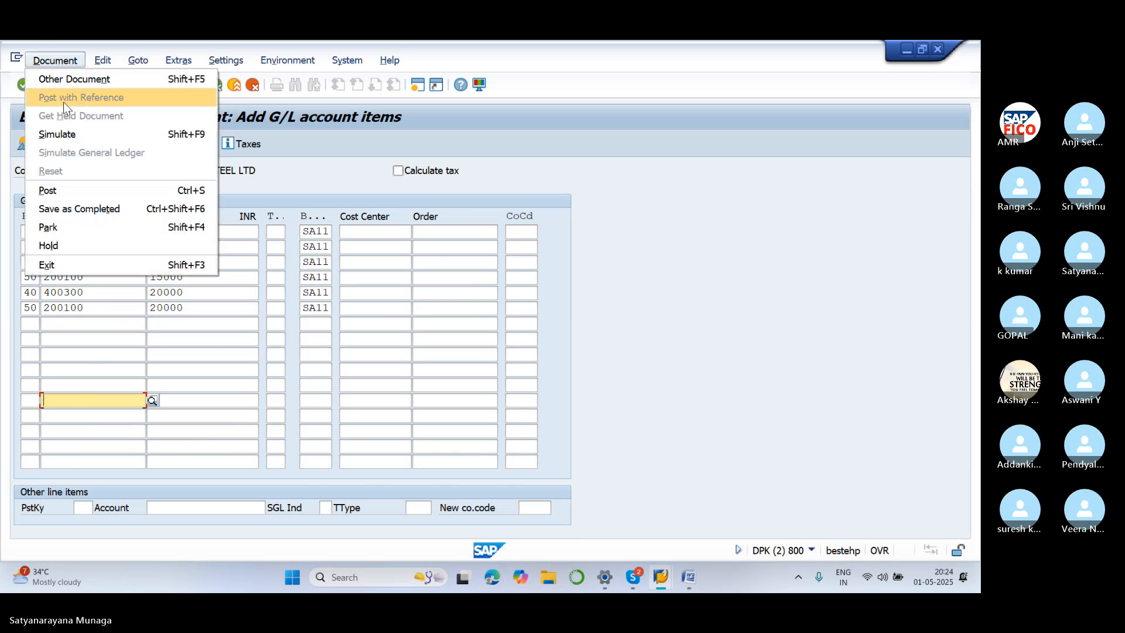
left_click(75, 134)
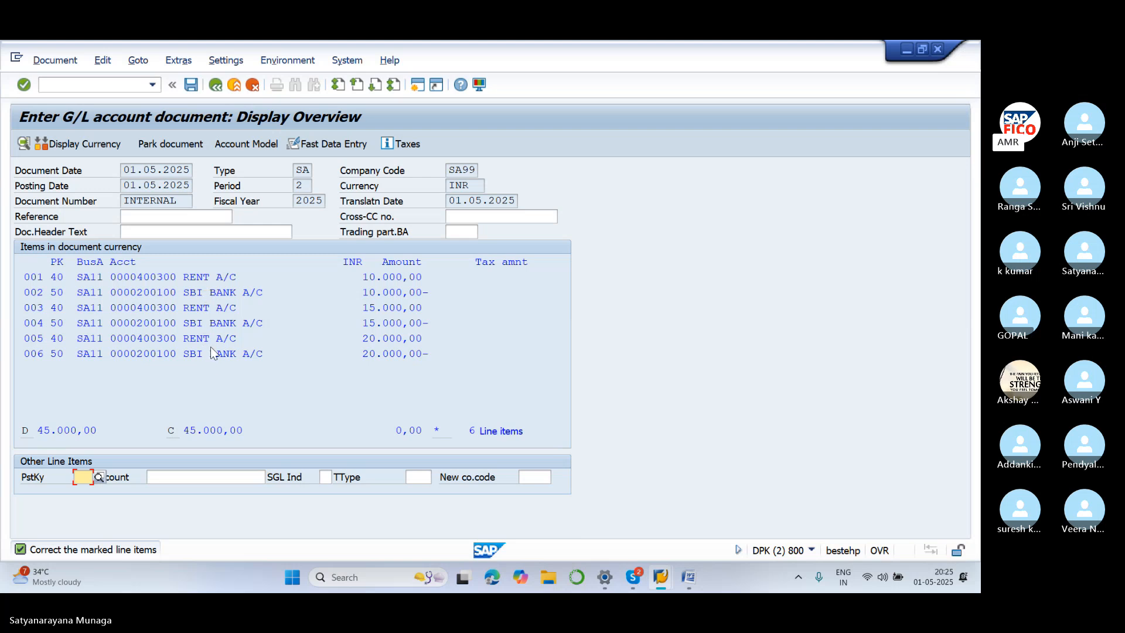
Give line items 1 and 2 the item text 'rent paid'
left_click(193, 276)
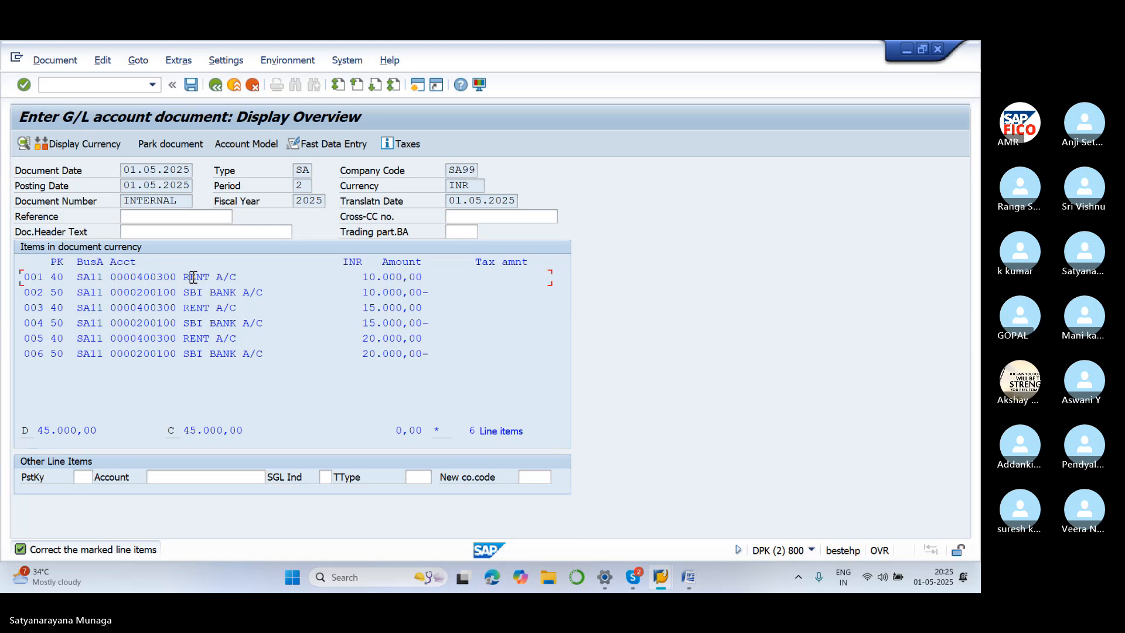
double_click(193, 276)
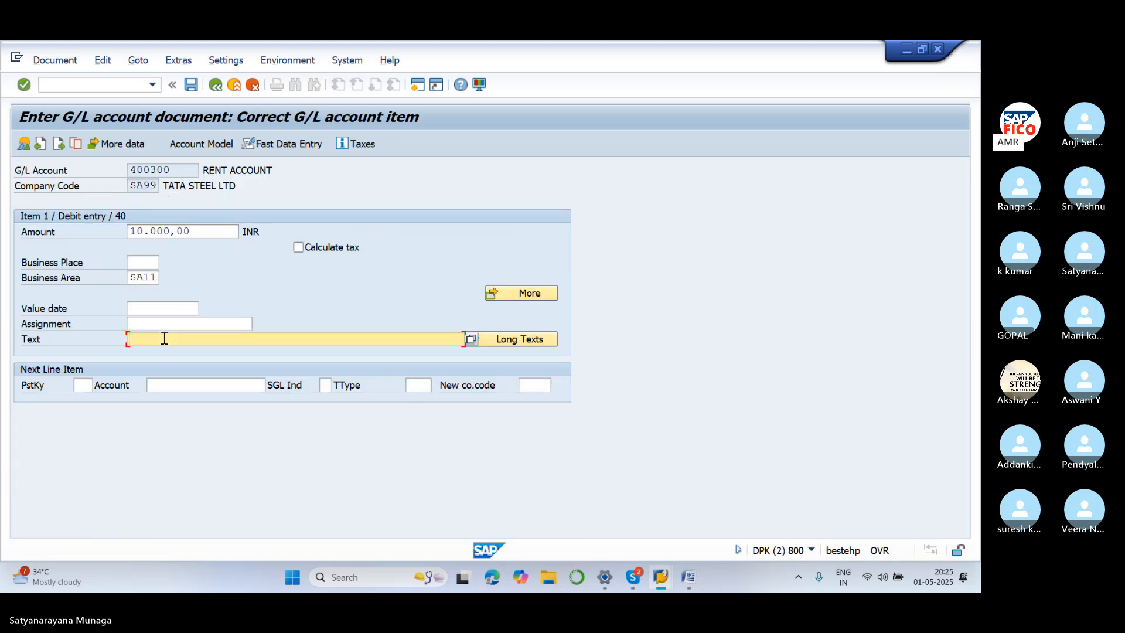
type("re")
left_click(203, 352)
left_click(215, 86)
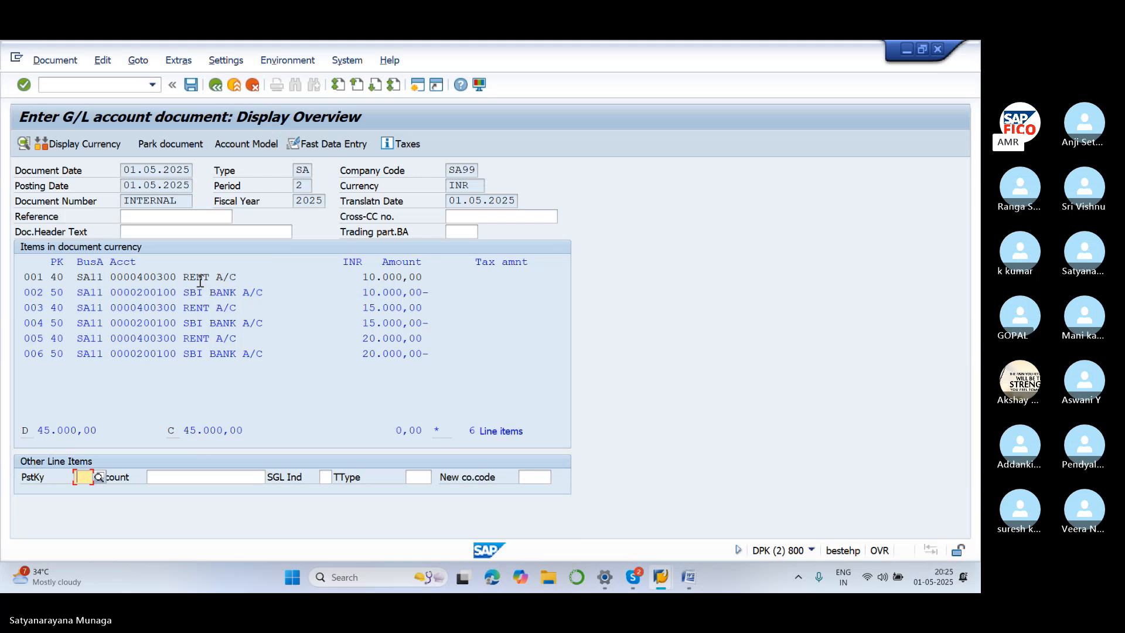
double_click(210, 296)
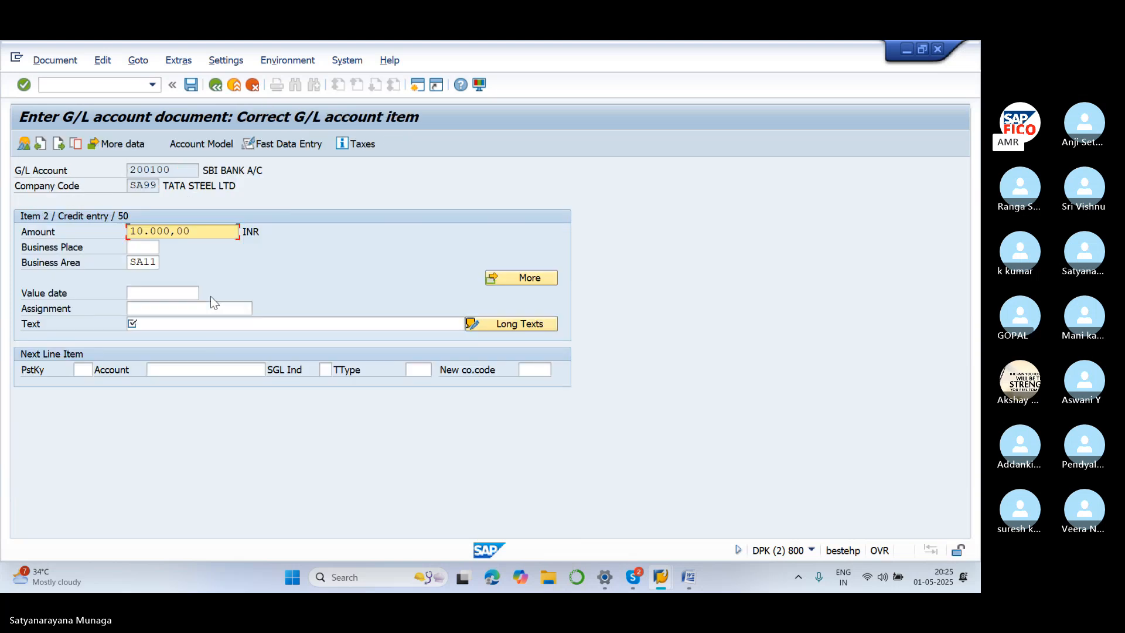
left_click(191, 324)
type("R")
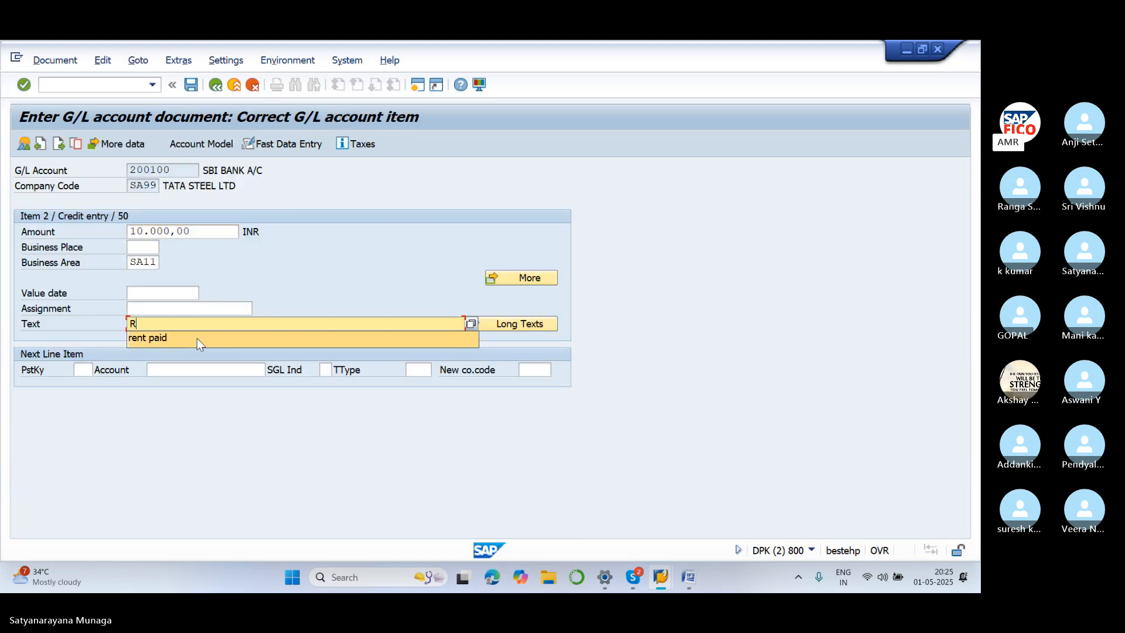
left_click(197, 339)
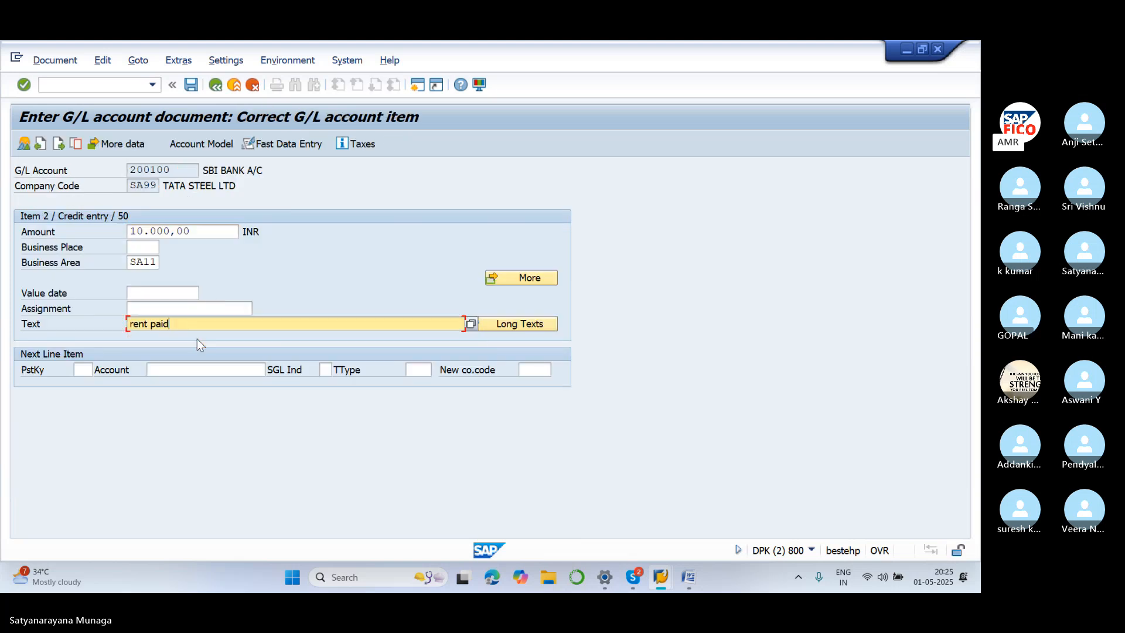
left_click(216, 85)
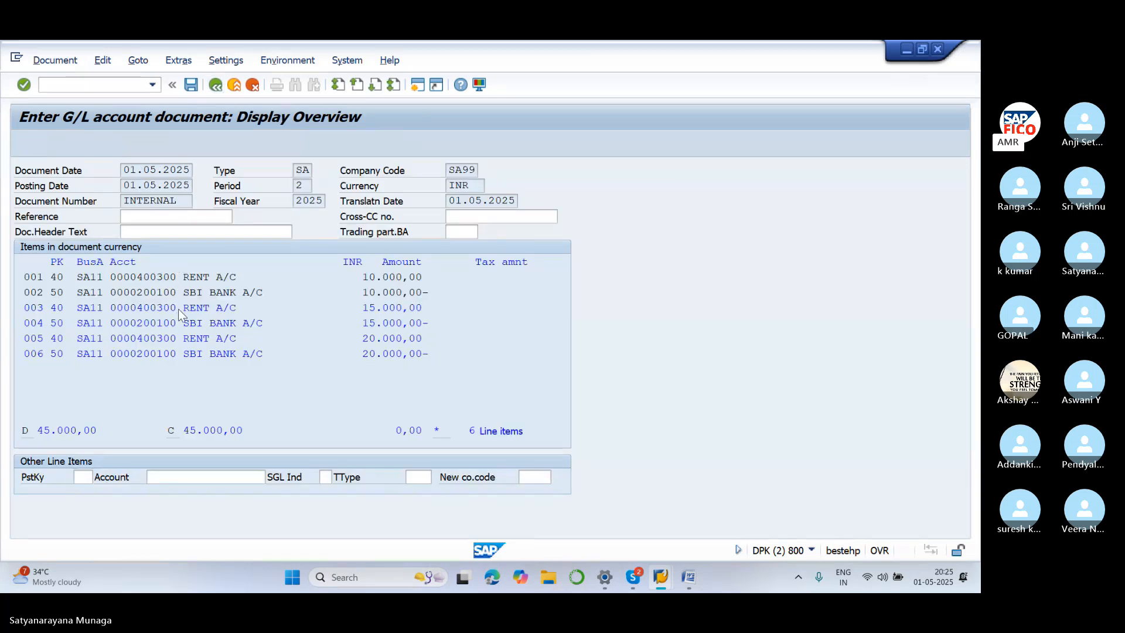
Give line items 3 and 4 the item text 'rent paid'
double_click(179, 310)
left_click(182, 324)
type("R")
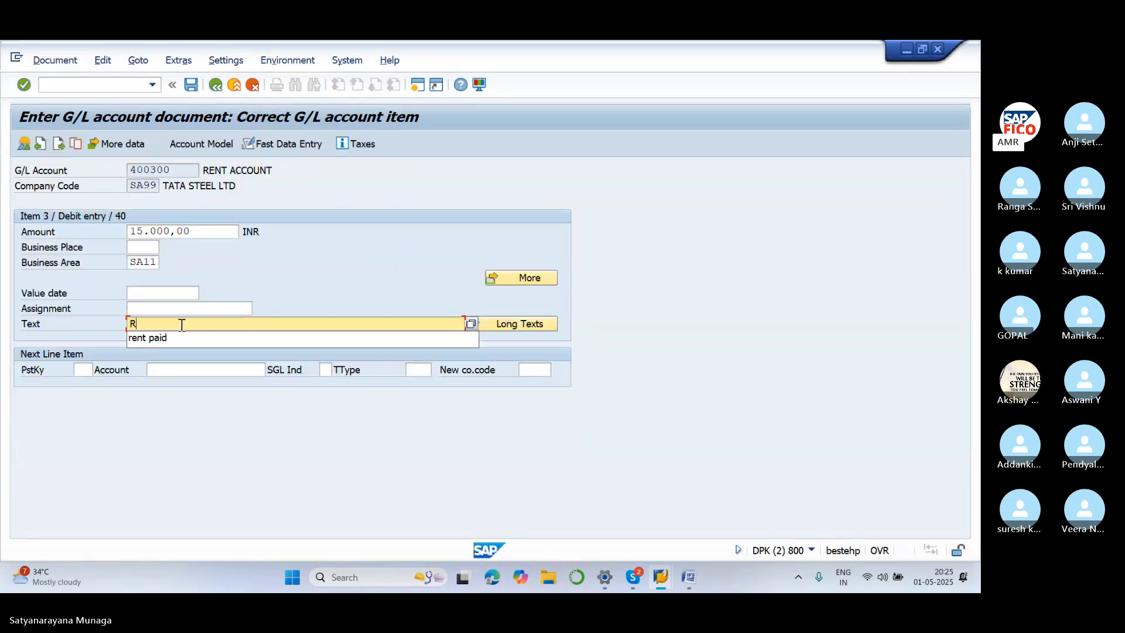
left_click(184, 339)
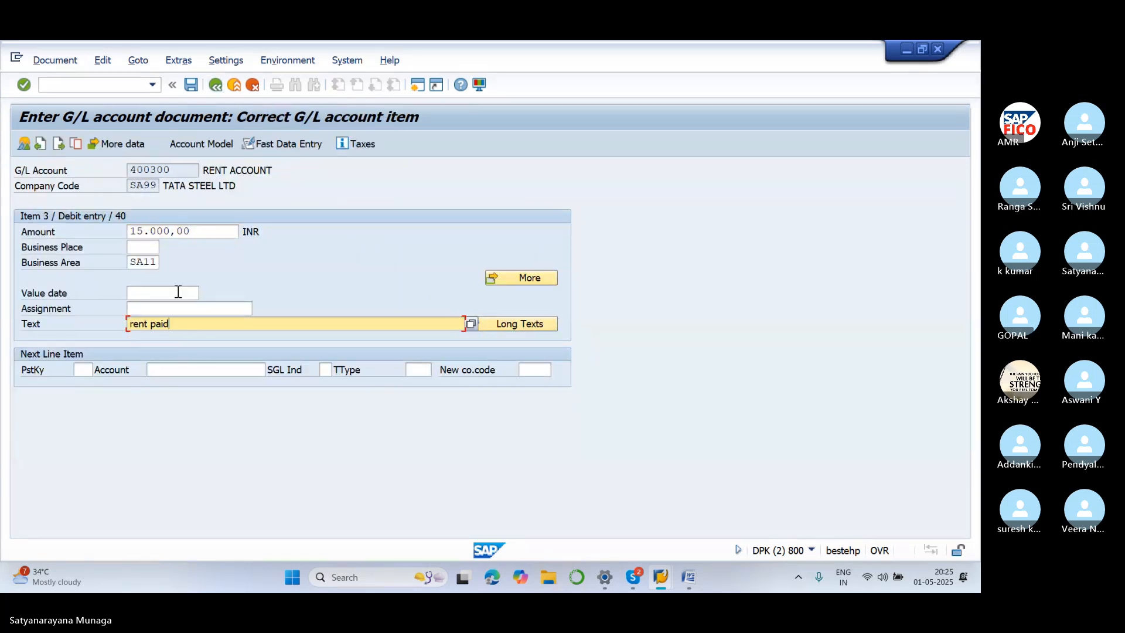
left_click(216, 85)
double_click(200, 321)
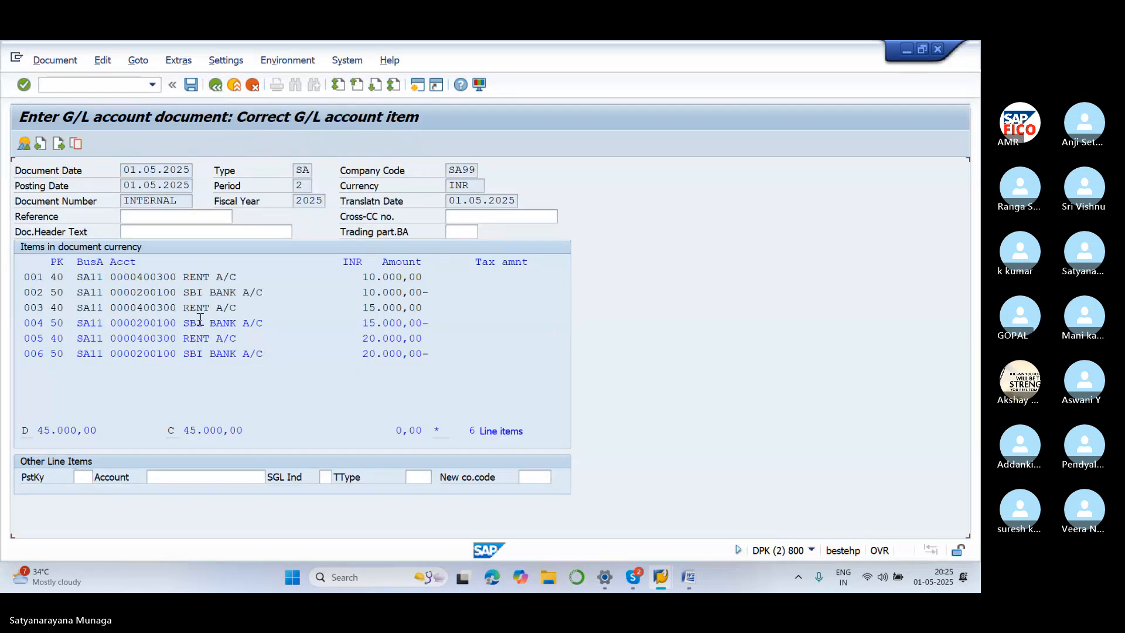
left_click(178, 328)
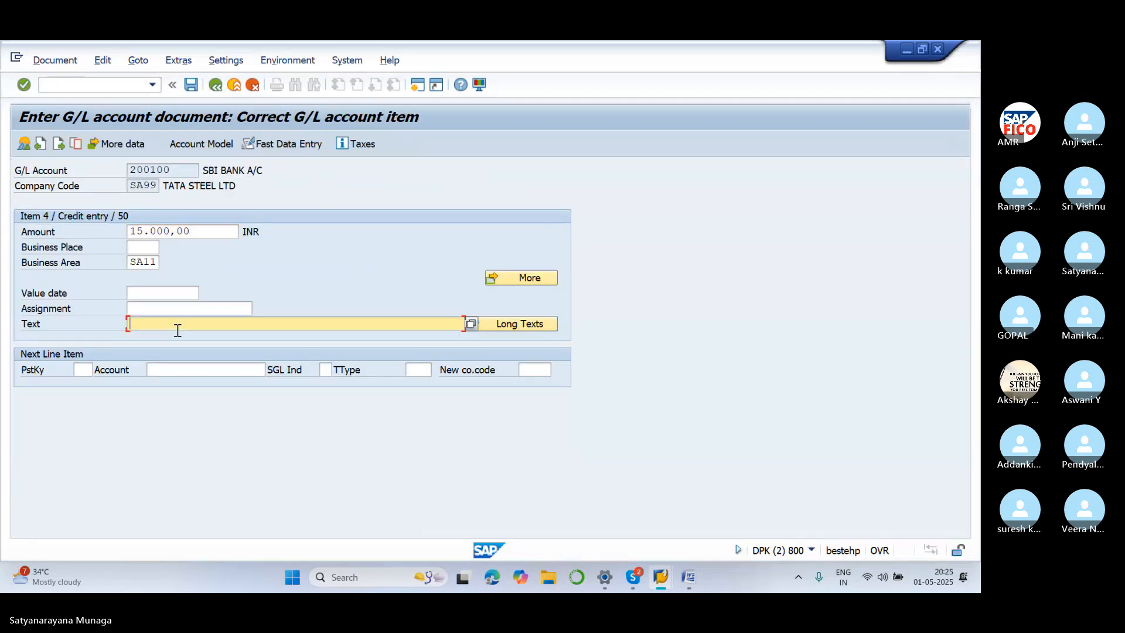
type("r")
left_click(184, 336)
left_click(215, 85)
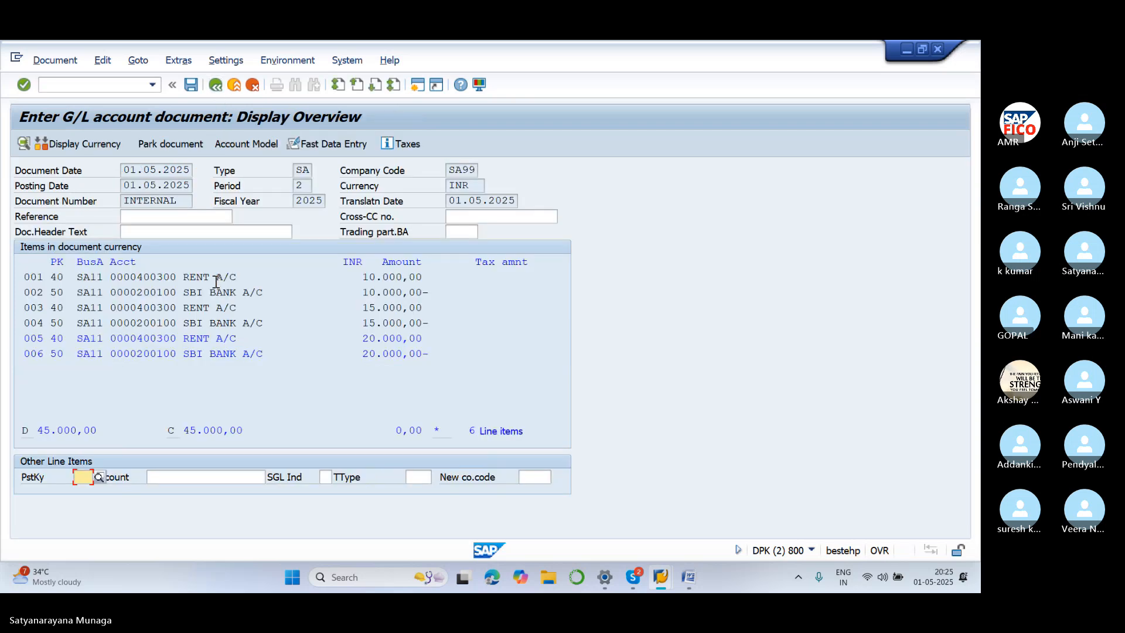
Give line items 5 and 6 the item text 'rent paid', returning to the overview
double_click(209, 338)
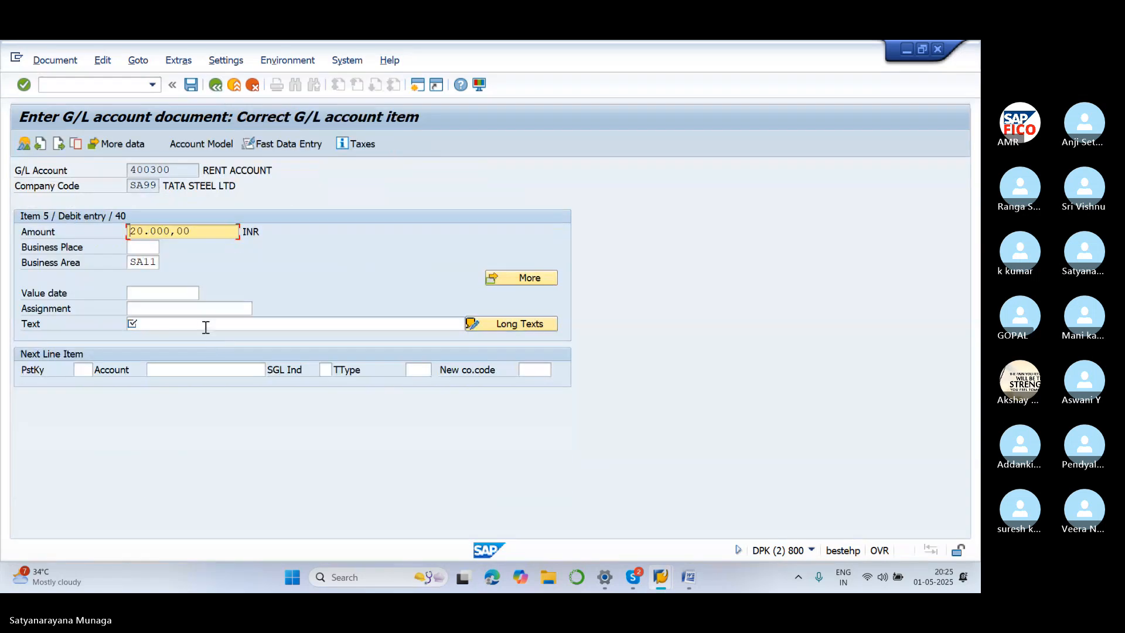
left_click(206, 327)
type("re")
left_click(212, 341)
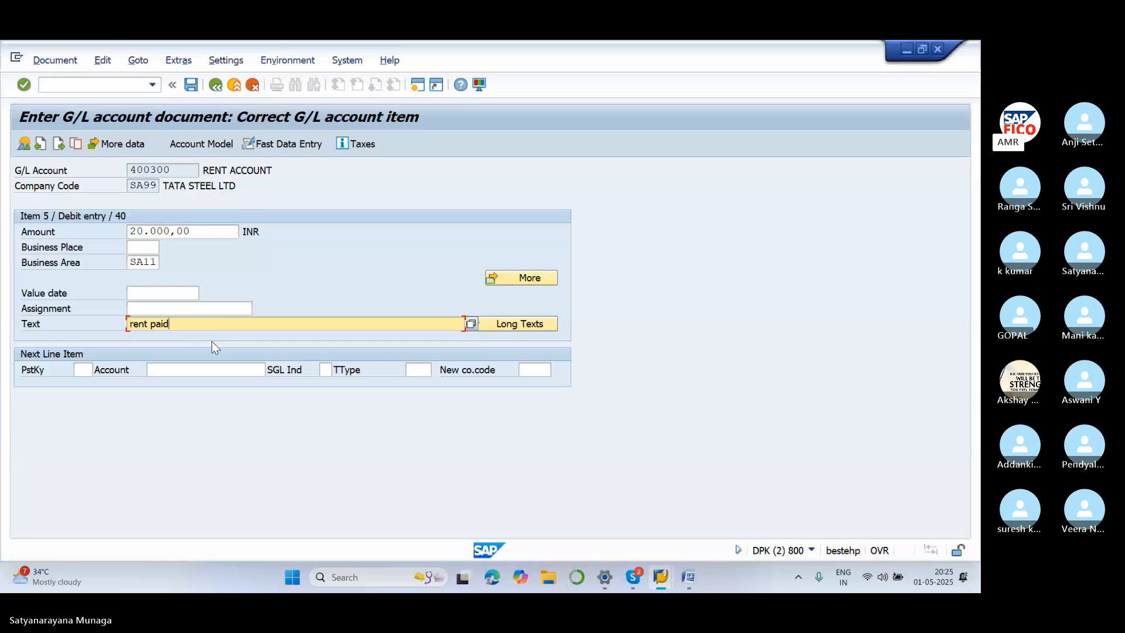
left_click(213, 89)
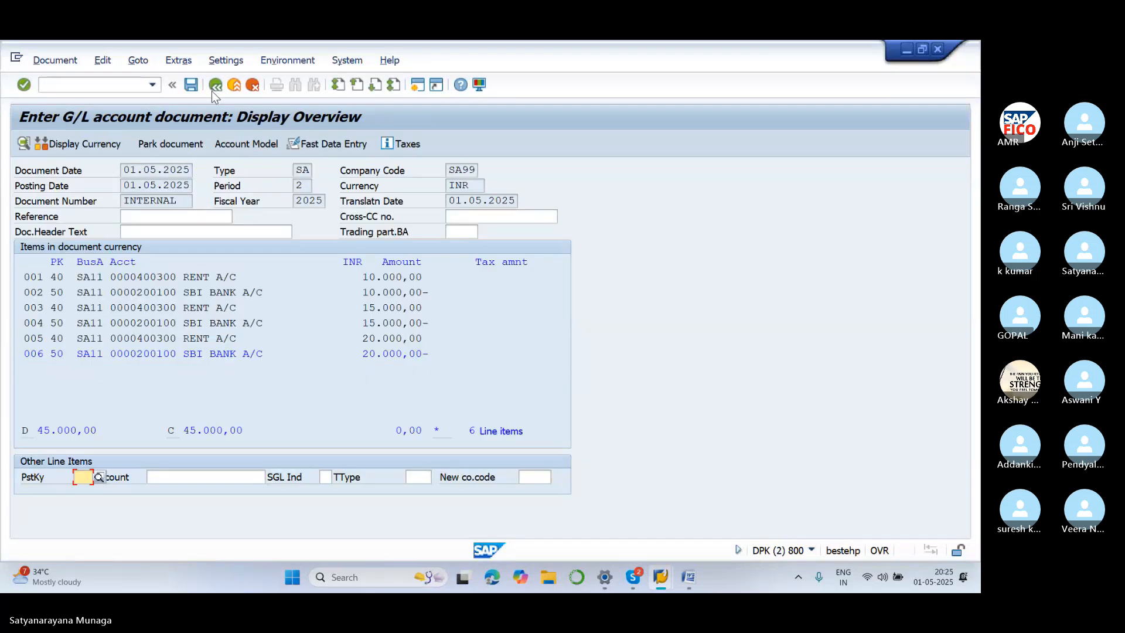
double_click(208, 354)
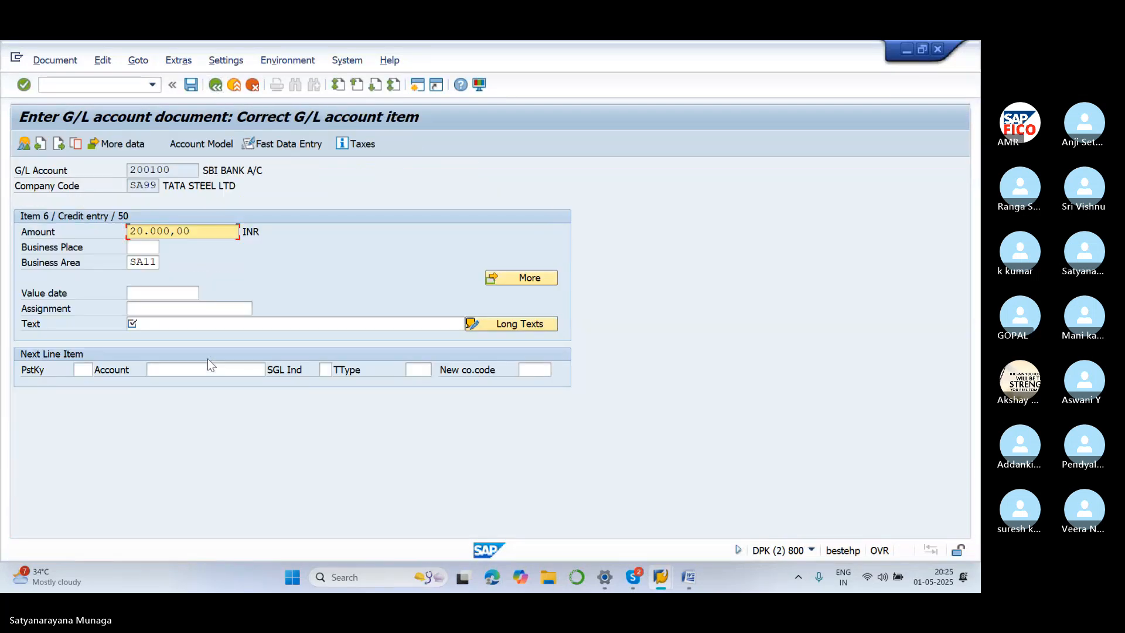
left_click(198, 325)
type("R")
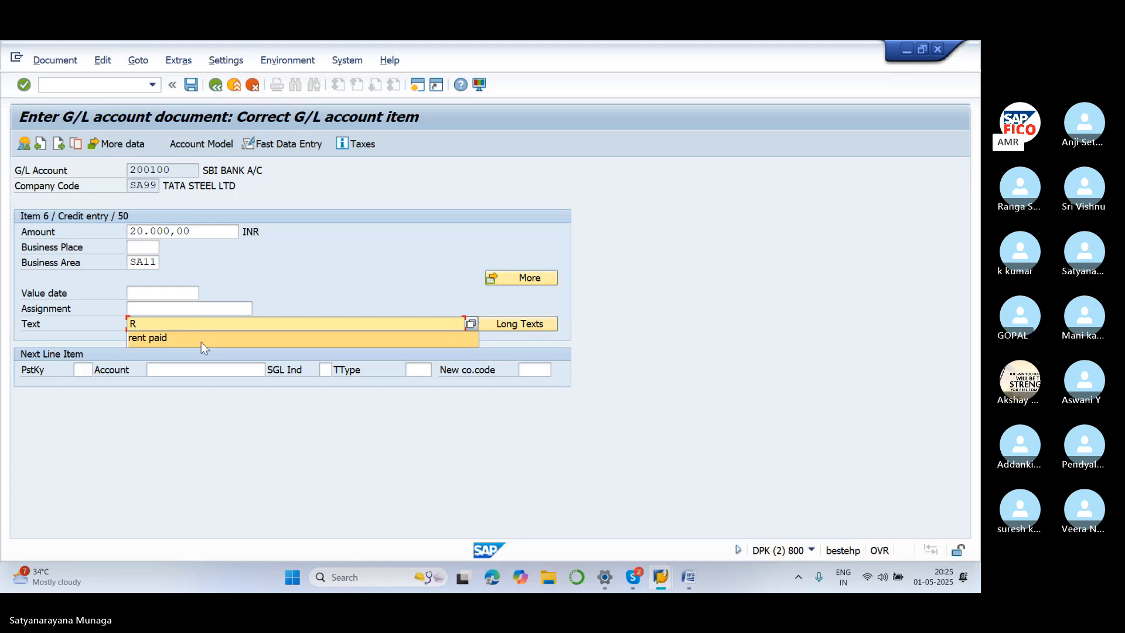
left_click(202, 342)
left_click(215, 88)
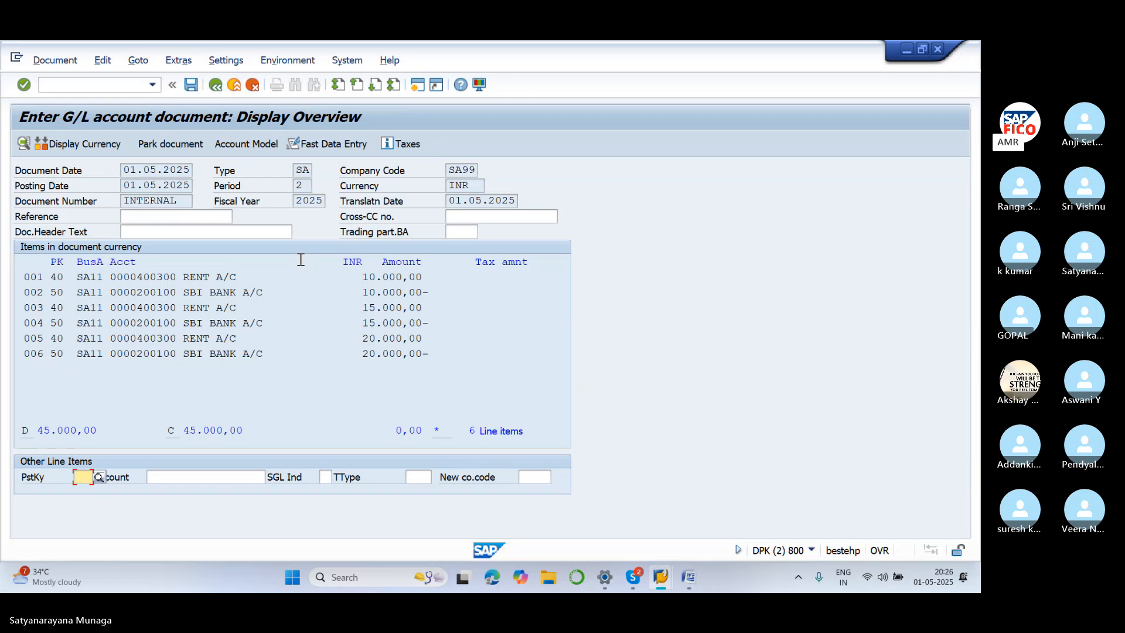
Post the six-line rent document as document 14 in SA99, then choose Document > Display
left_click(191, 85)
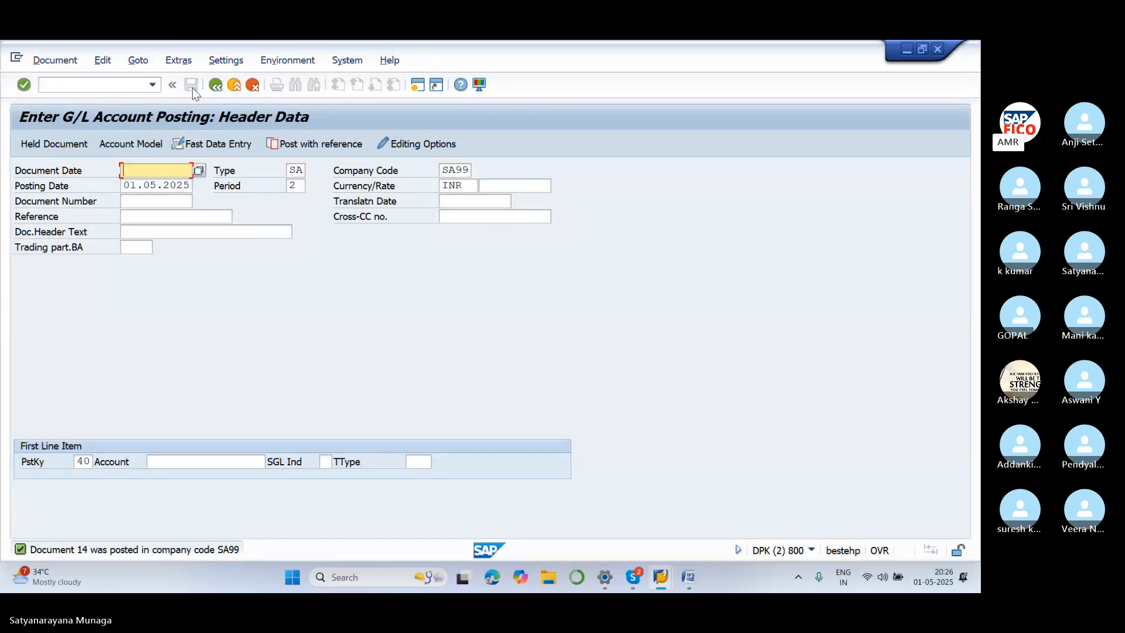
left_click(57, 58)
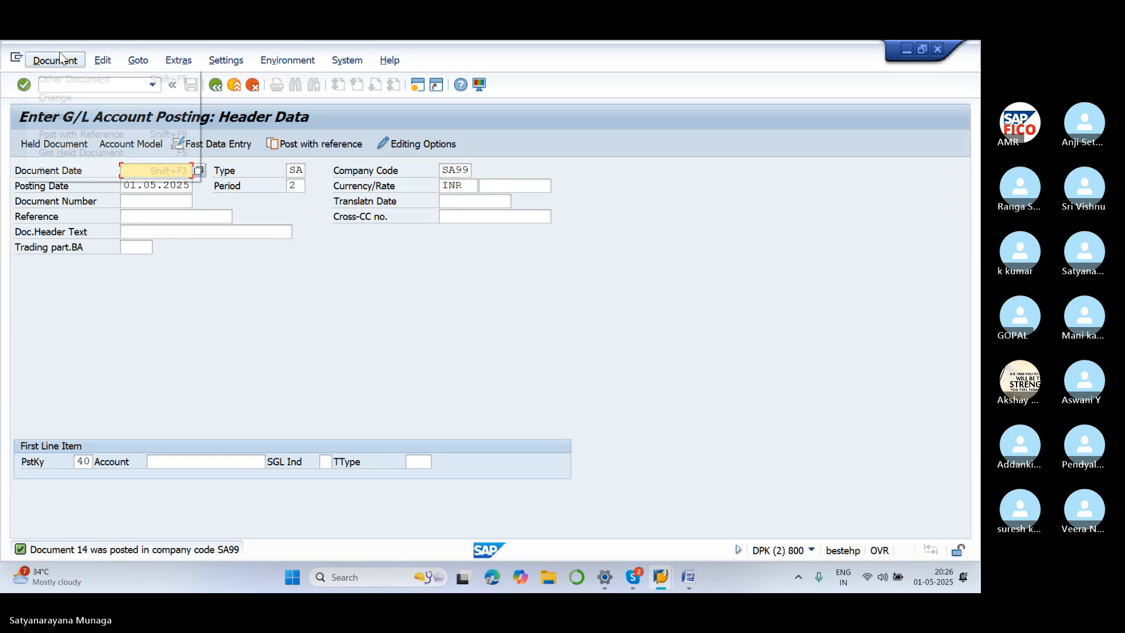
left_click(69, 113)
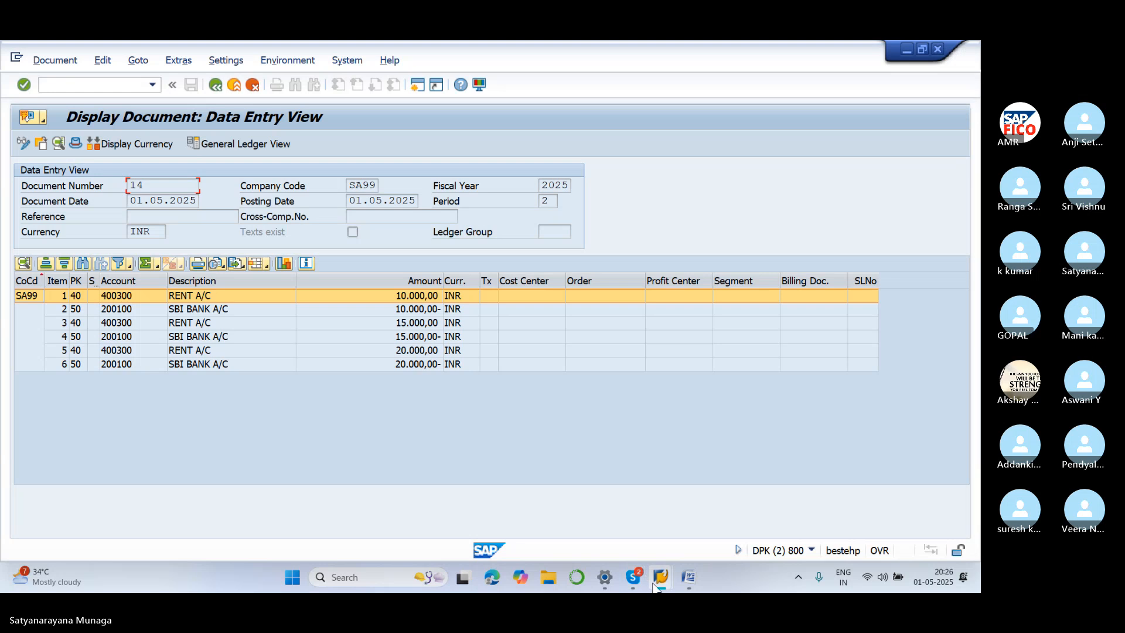
Run /NFB03 and list all SA99 documents, numbered 1 through 14
mouse_move(651, 579)
left_click(654, 468)
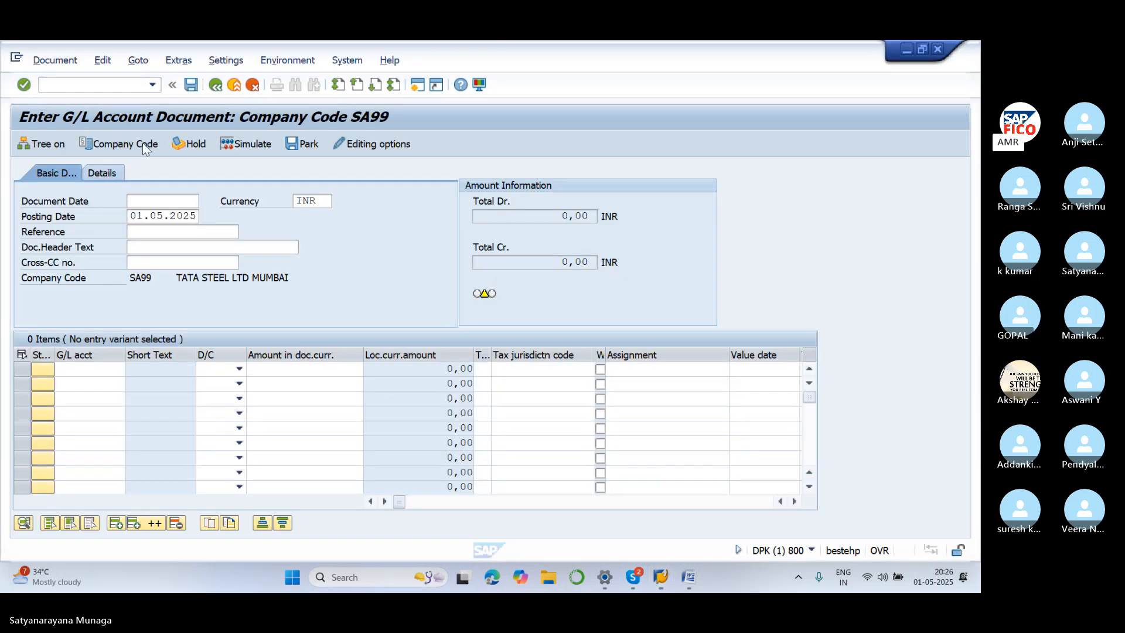
left_click(119, 86)
type("/NFB03")
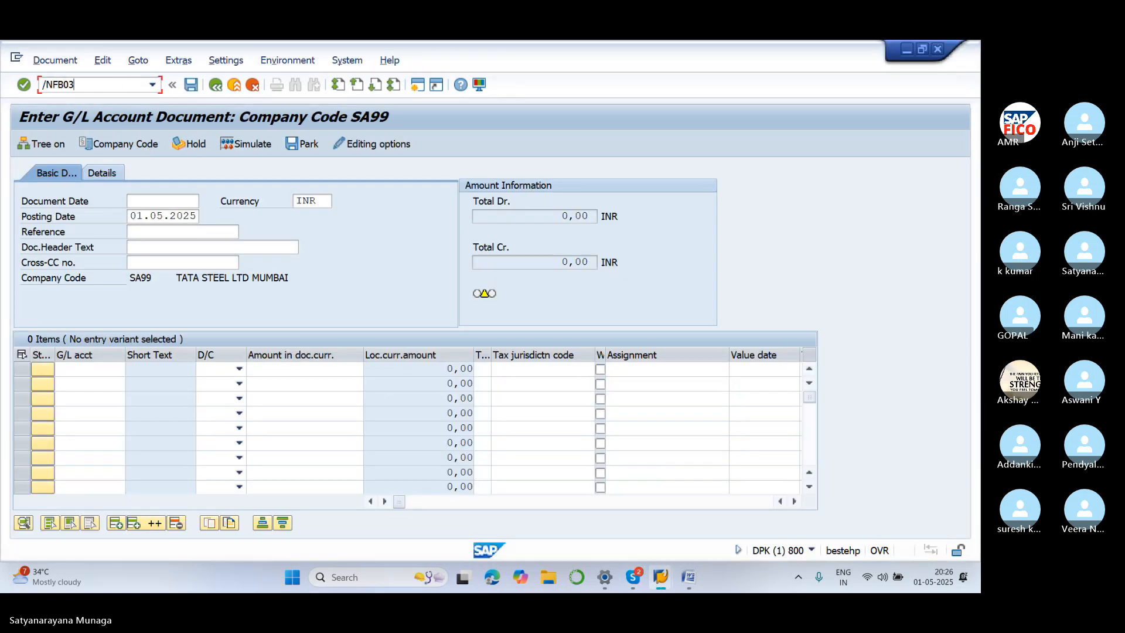
key("Return")
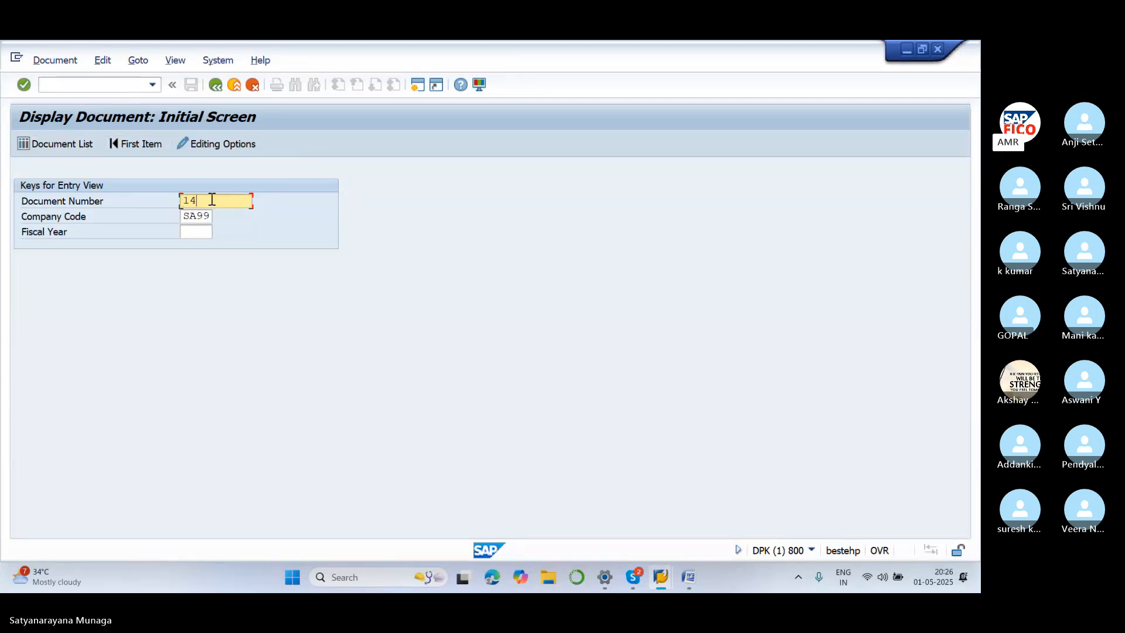
key("BackSpace")
key("BackSpace")
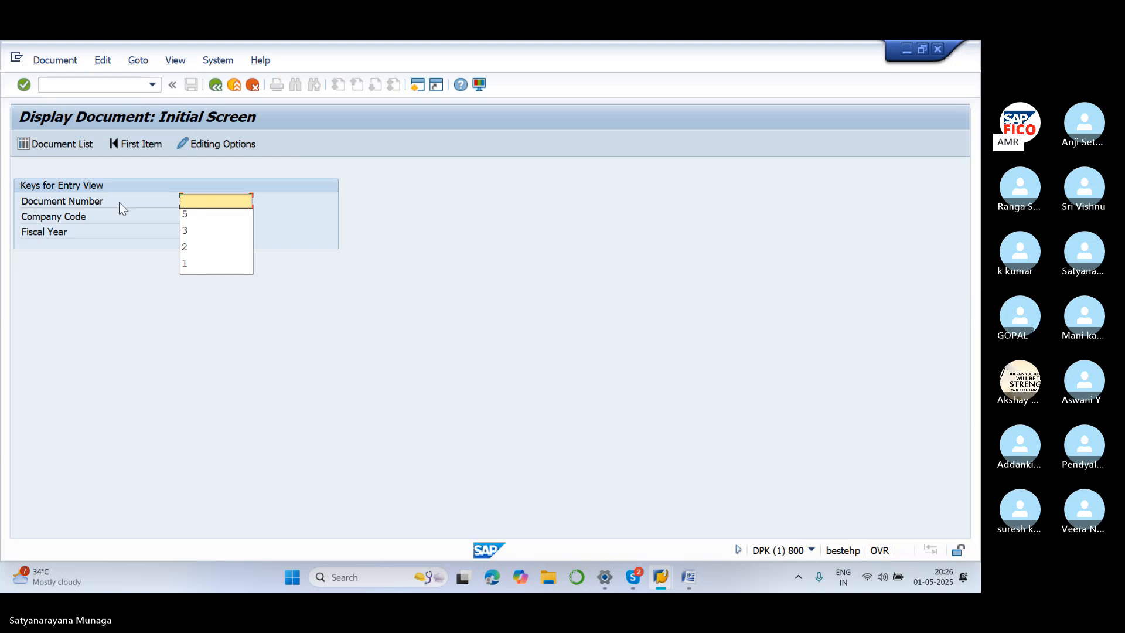
left_click(76, 147)
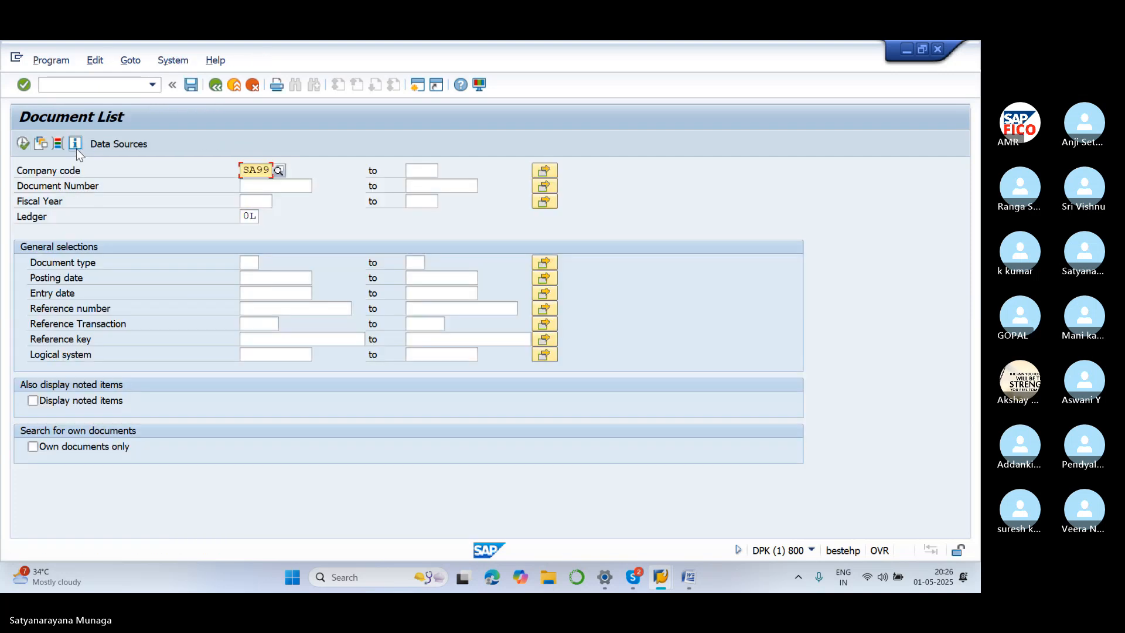
left_click(20, 143)
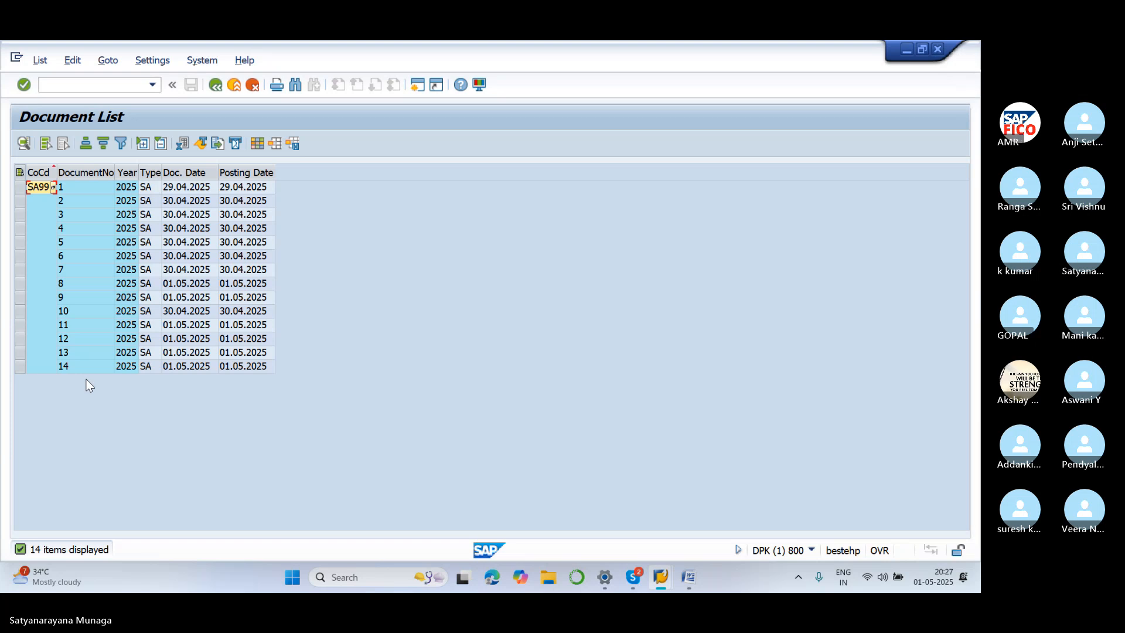
In the Word notes, select the Park Document explanation through '...not reflect in financial statements'
mouse_move(684, 586)
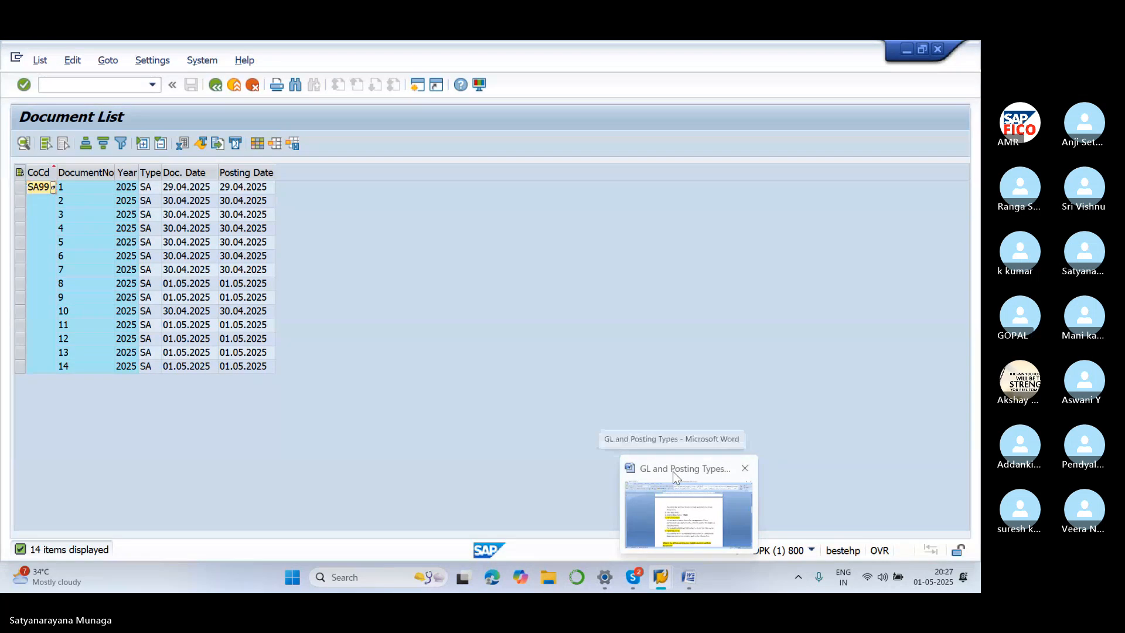
left_click(673, 471)
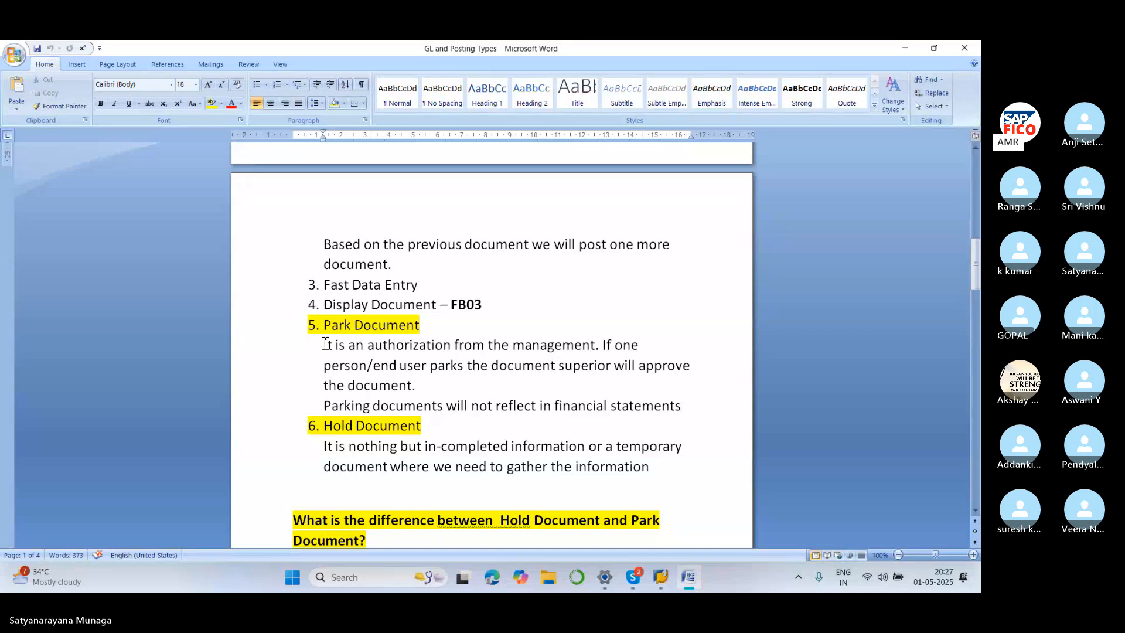
left_click_drag(325, 345, 673, 389)
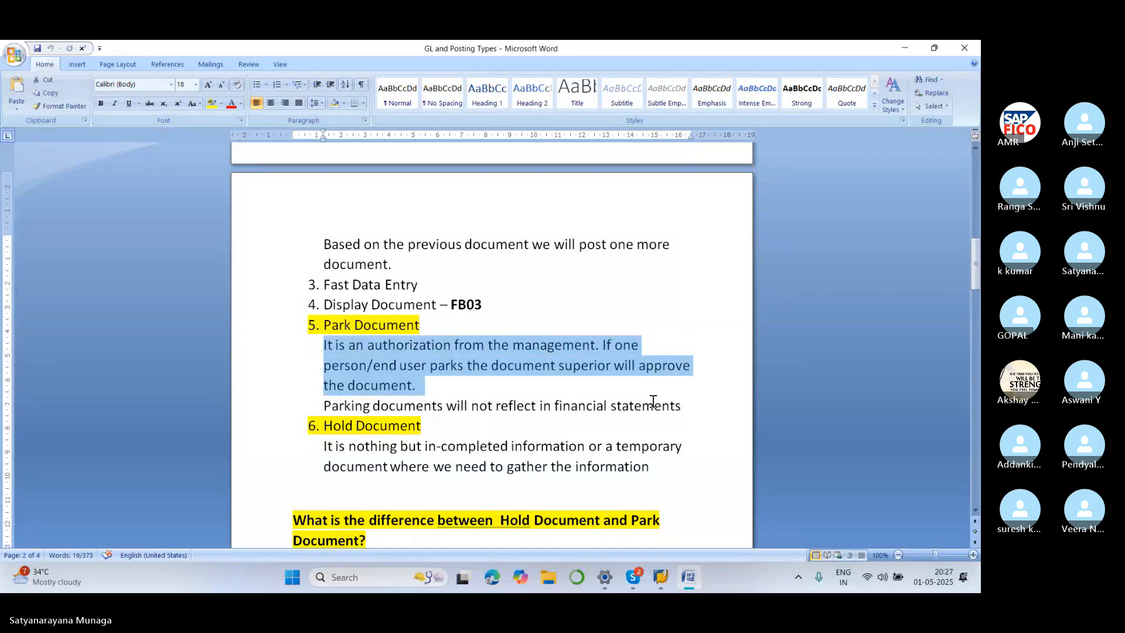
key("shift+Down")
key("shift+Down")
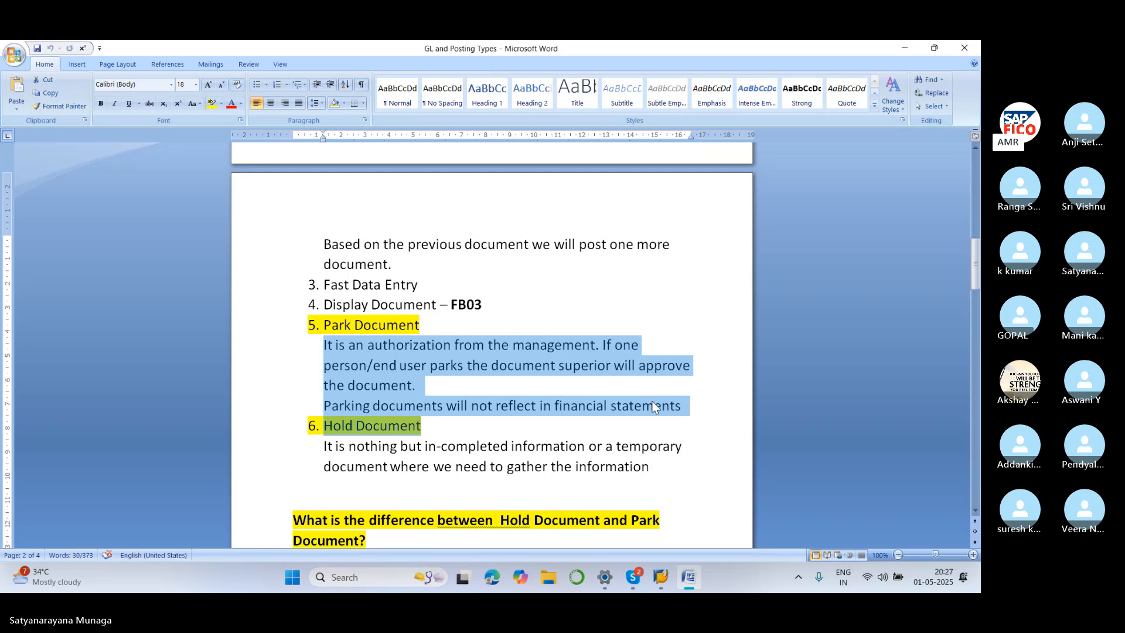
key("shift+Up")
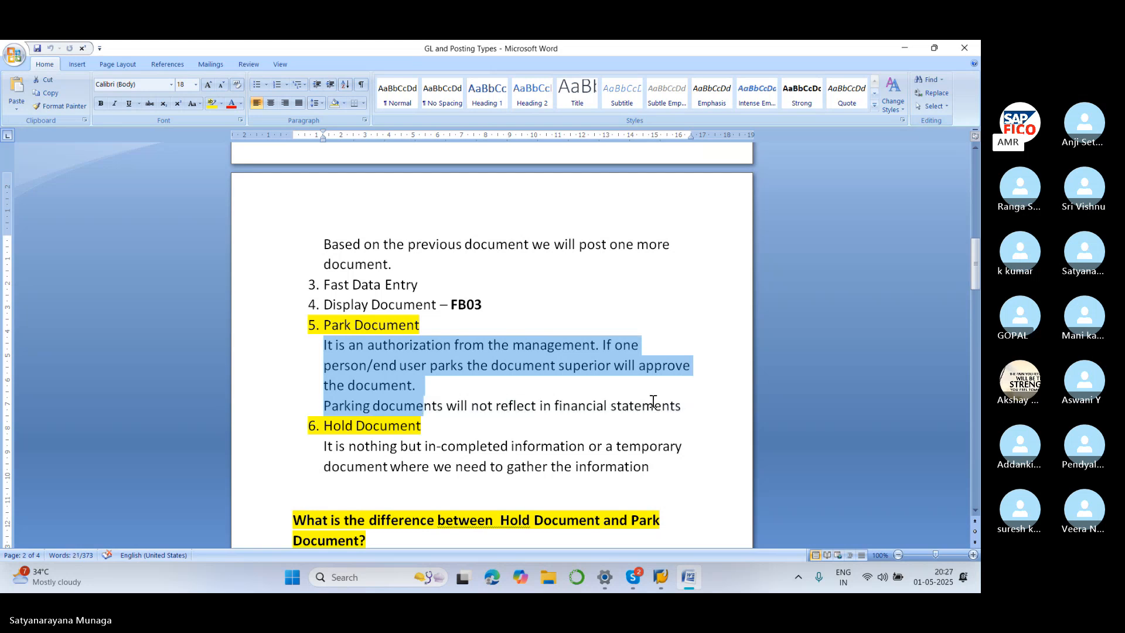
key("shift+Right")
key("shift+Right")
key("shift+Right")
key("shift+Right")
key("shift+Right")
key("shift+Right")
key("shift+Right")
key("shift+Right")
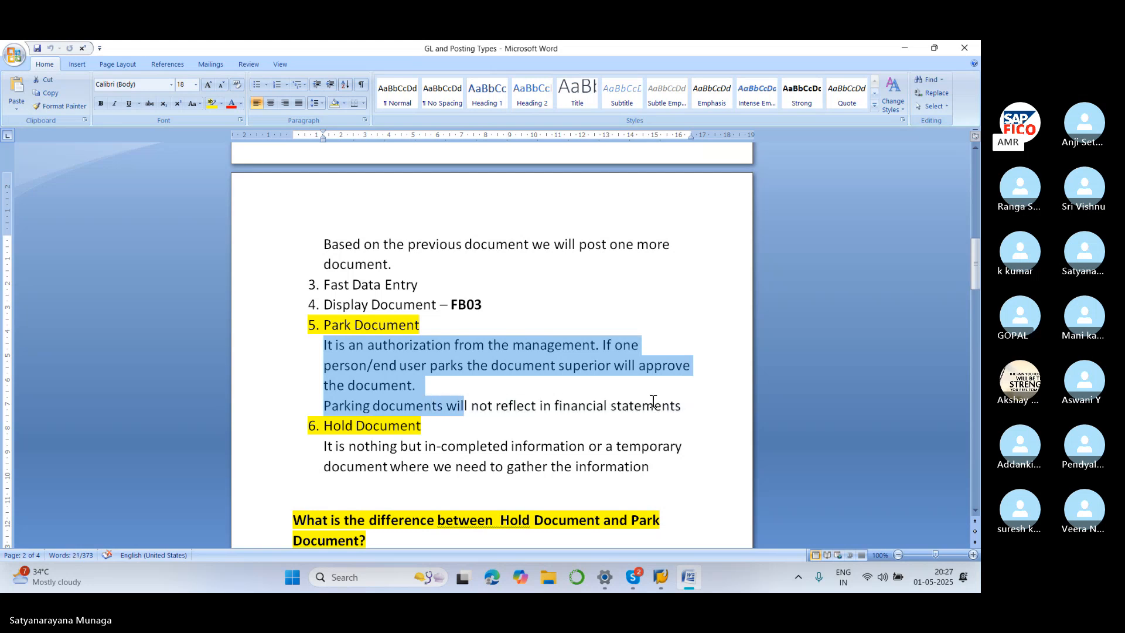
key("shift+Right")
key("shift+Right")
key("shift+Right")
key("shift+Right")
key("shift+Right")
key("shift+Right")
key("shift+Right")
key("shift+Right")
key("shift+Right")
key("shift+Right")
key("shift+Right")
key("shift+Right")
key("shift+Right")
key("shift+Right")
key("shift+Right")
key("shift+Right")
key("shift+Right")
key("shift+Right")
key("shift+Right")
key("shift+Right")
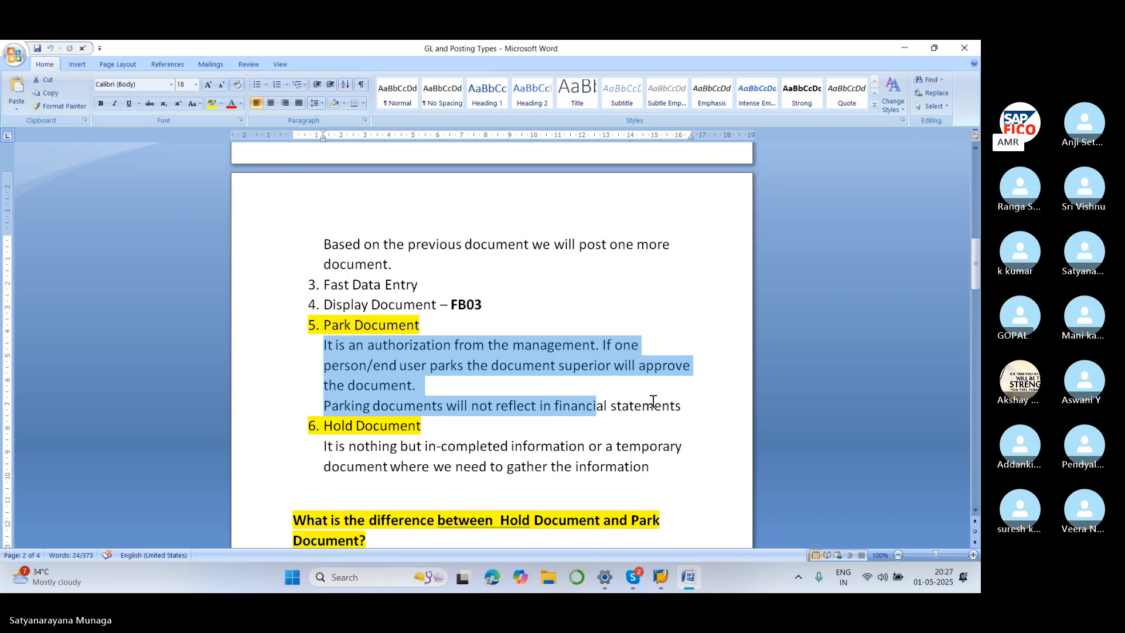
key("shift+Right")
key("shift+Right")
key("shift+Right")
key("shift+Right")
key("shift+Right")
key("shift+Right")
key("shift+Right")
key("shift+Right")
key("shift+Right")
key("shift+Right")
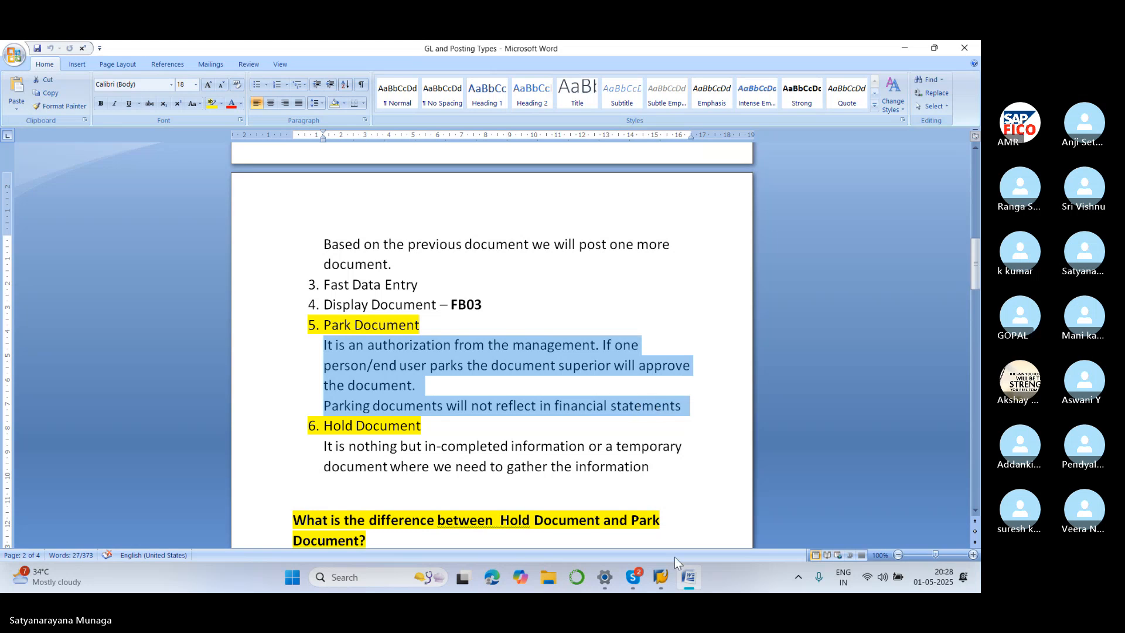
In a new SAP session, start FB50 with document date 01.05.2025
mouse_move(668, 579)
left_click(659, 465)
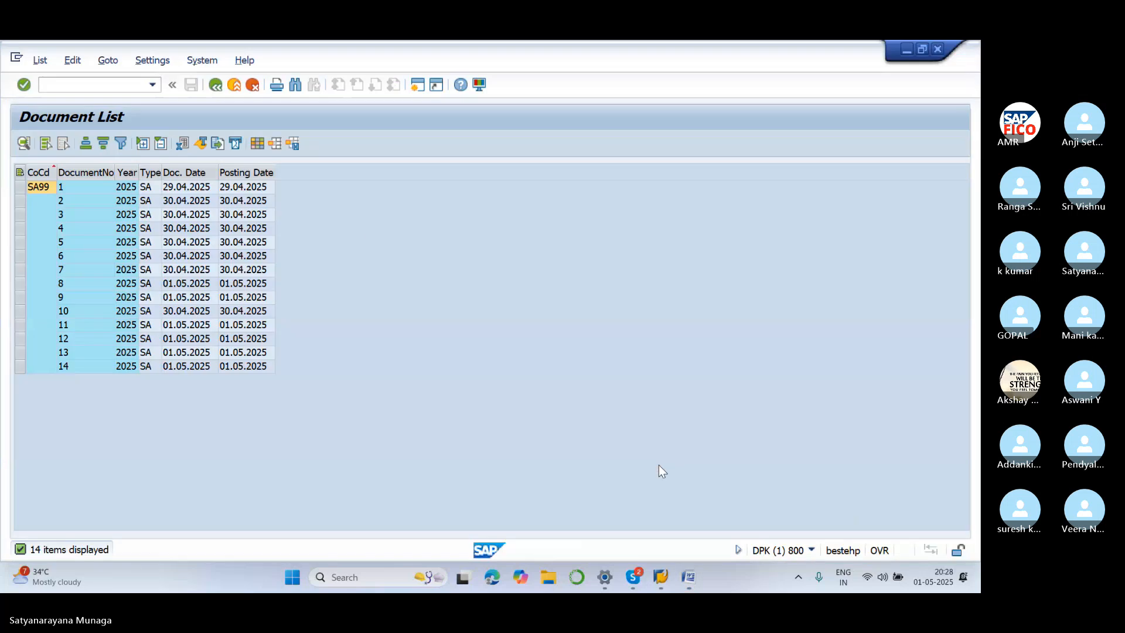
left_click(418, 86)
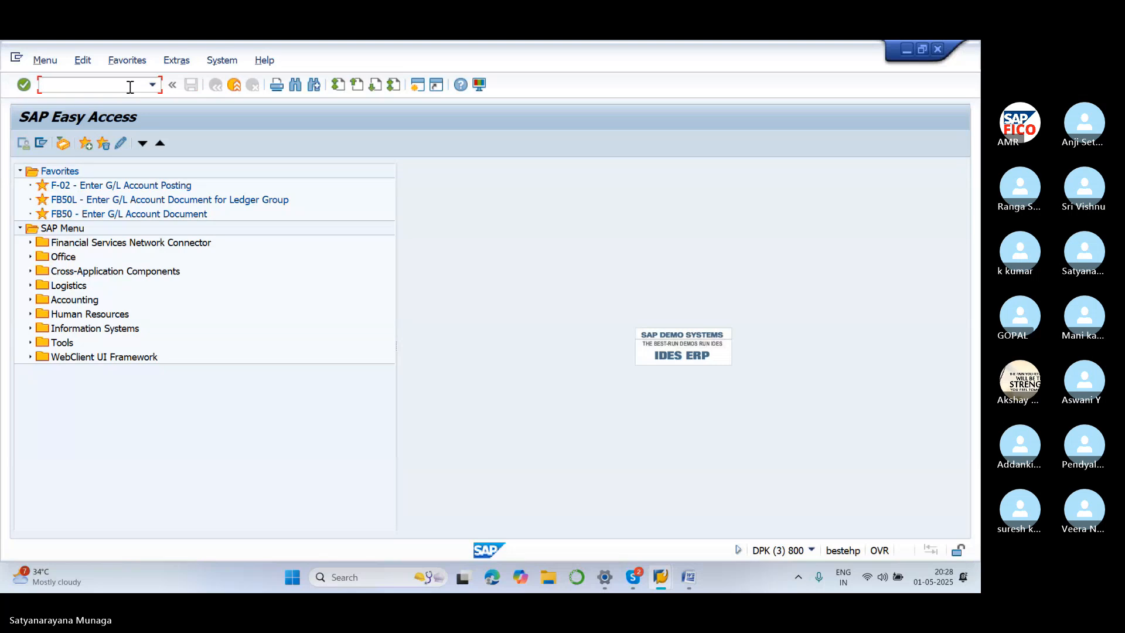
type("FB50")
key("Return")
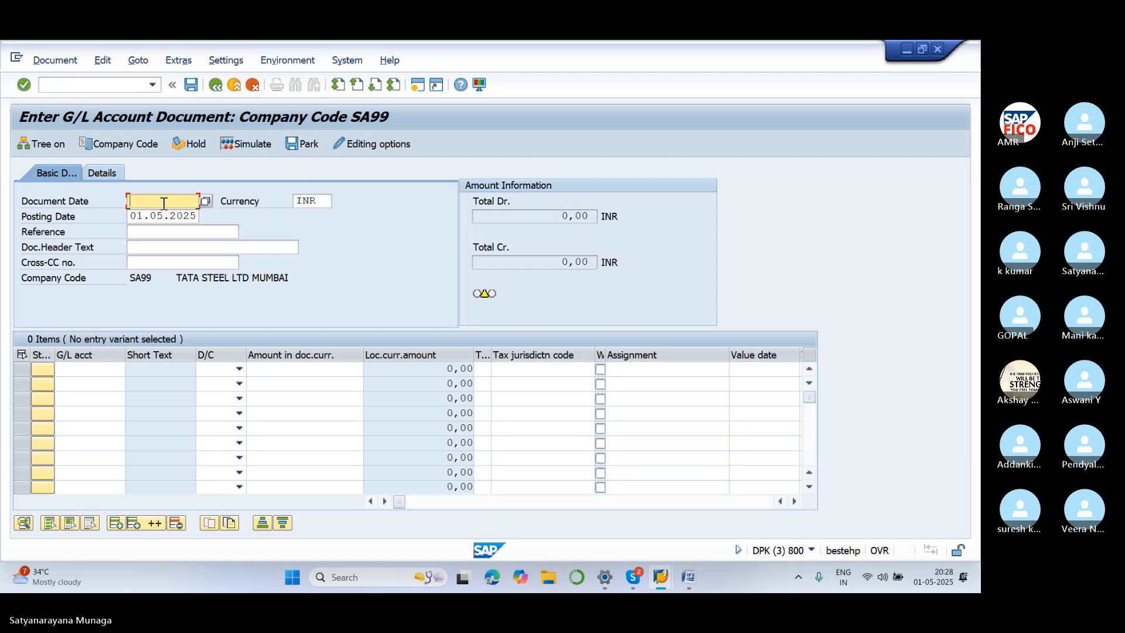
type("01.05.2025")
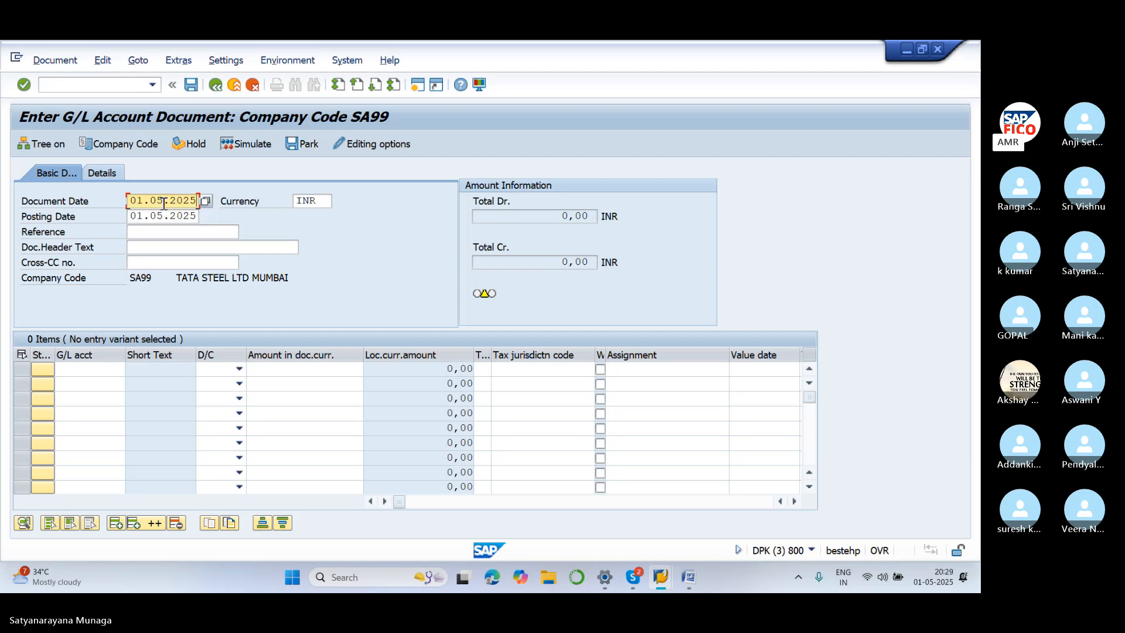
Enter line 1: G/L account 400300 as a debit of 15000
left_click(97, 369)
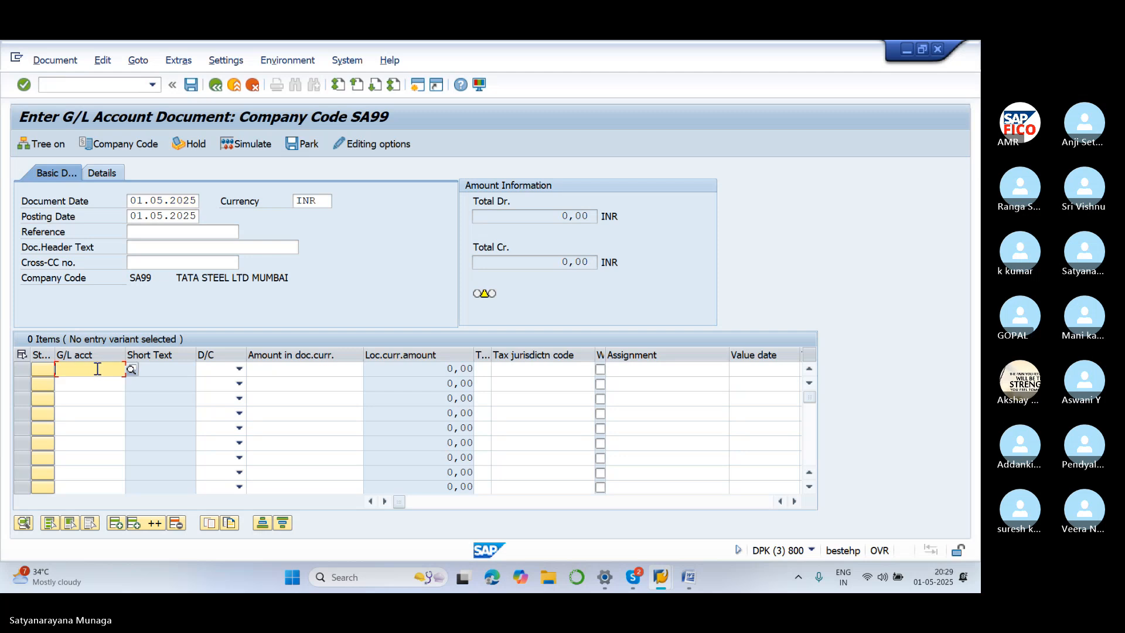
type("400300")
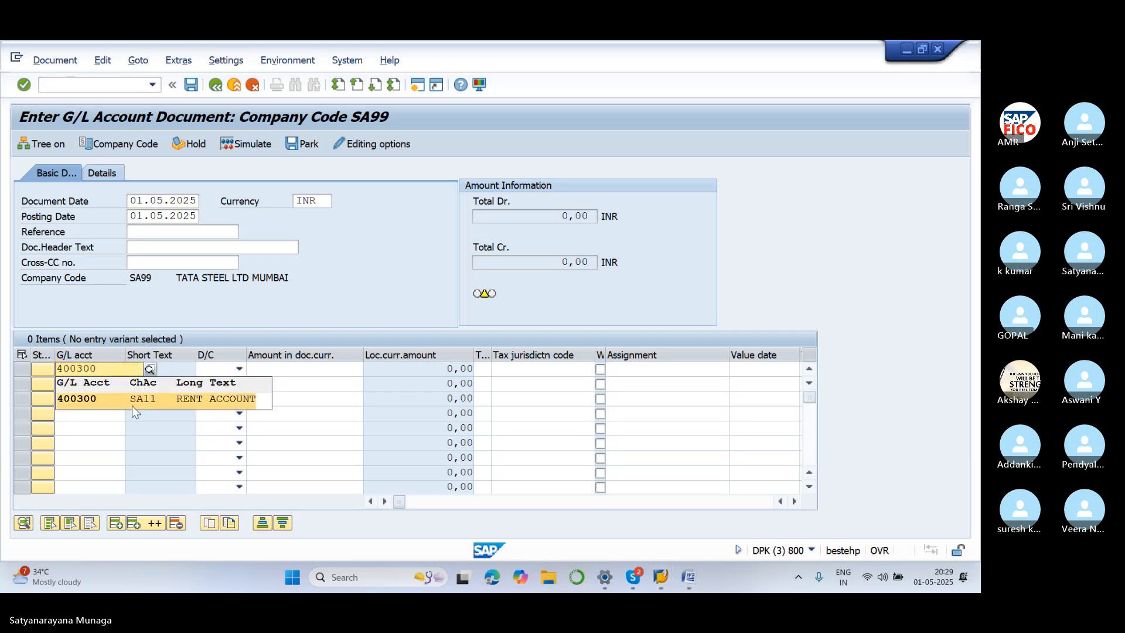
left_click(156, 401)
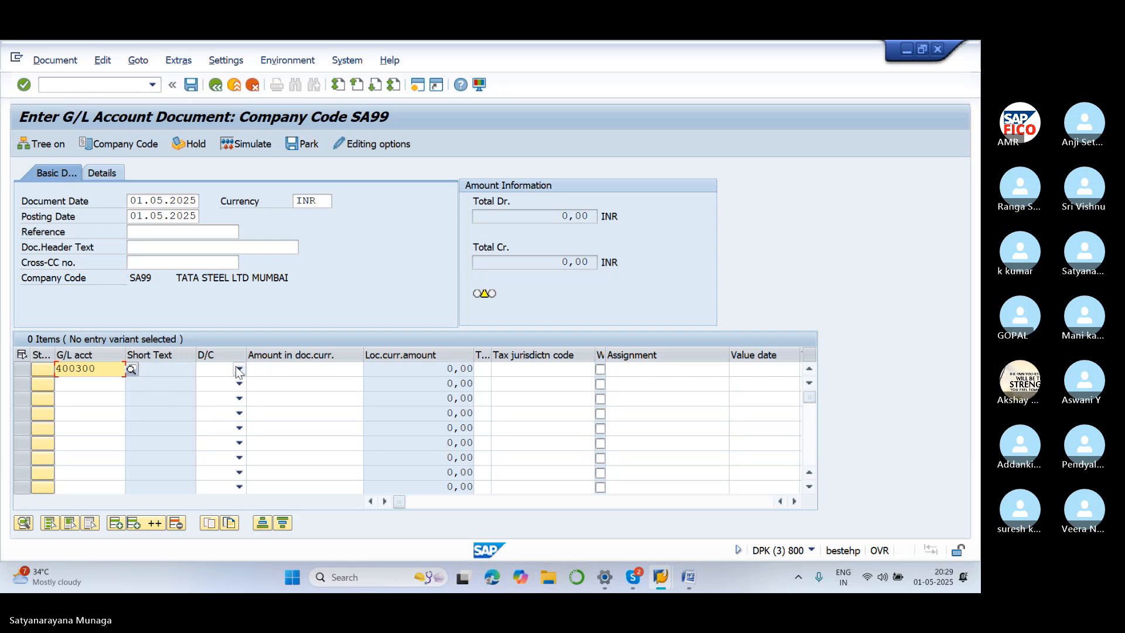
left_click(239, 369)
left_click(234, 399)
left_click(266, 374)
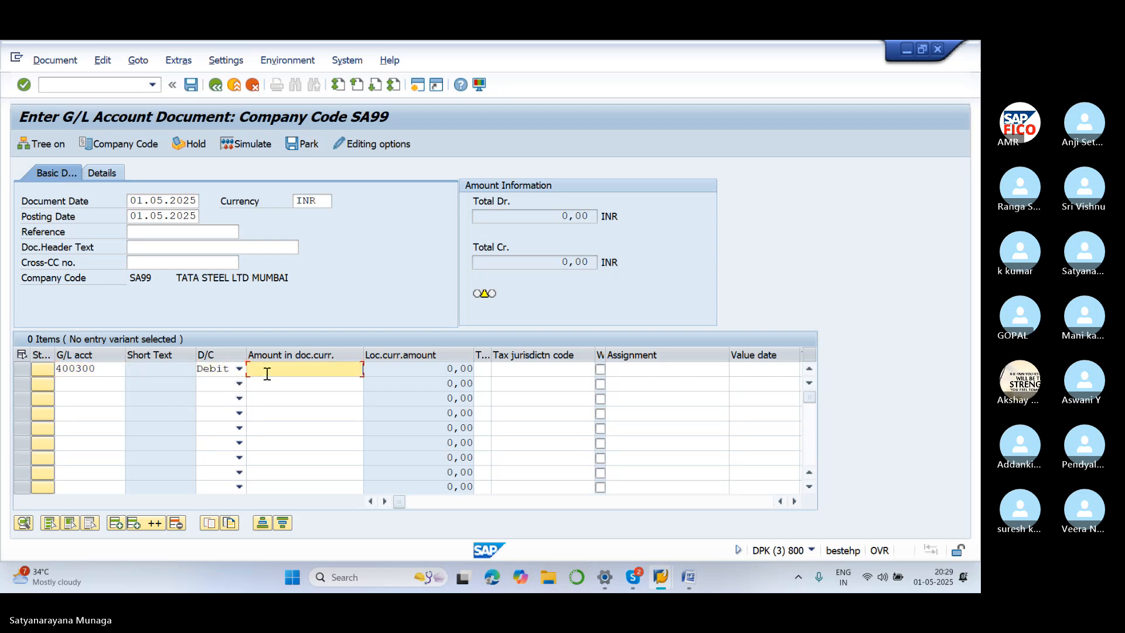
type("15000")
Enter line 2: G/L account 200100 as a credit of 15000
left_click(93, 384)
type("200100")
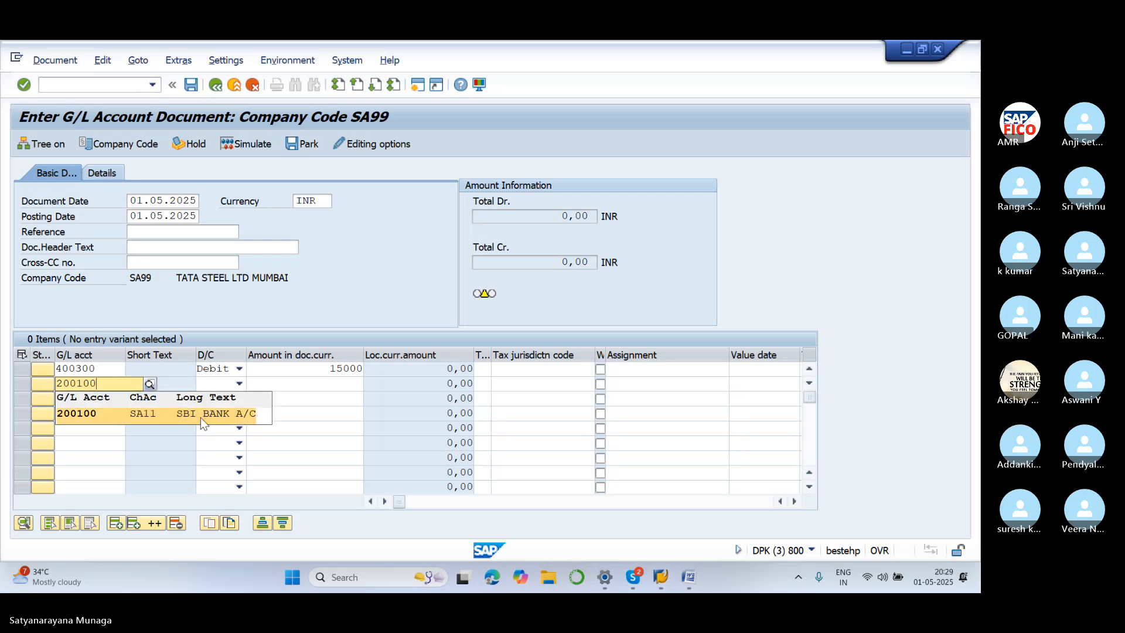
left_click(200, 417)
left_click(240, 382)
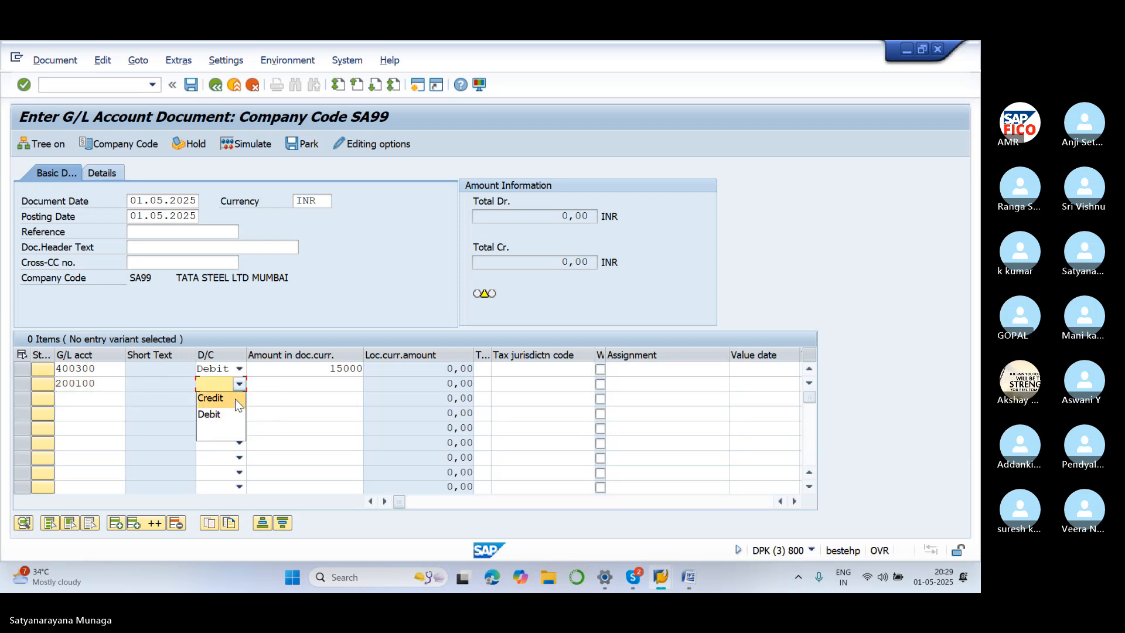
left_click(235, 398)
left_click(295, 384)
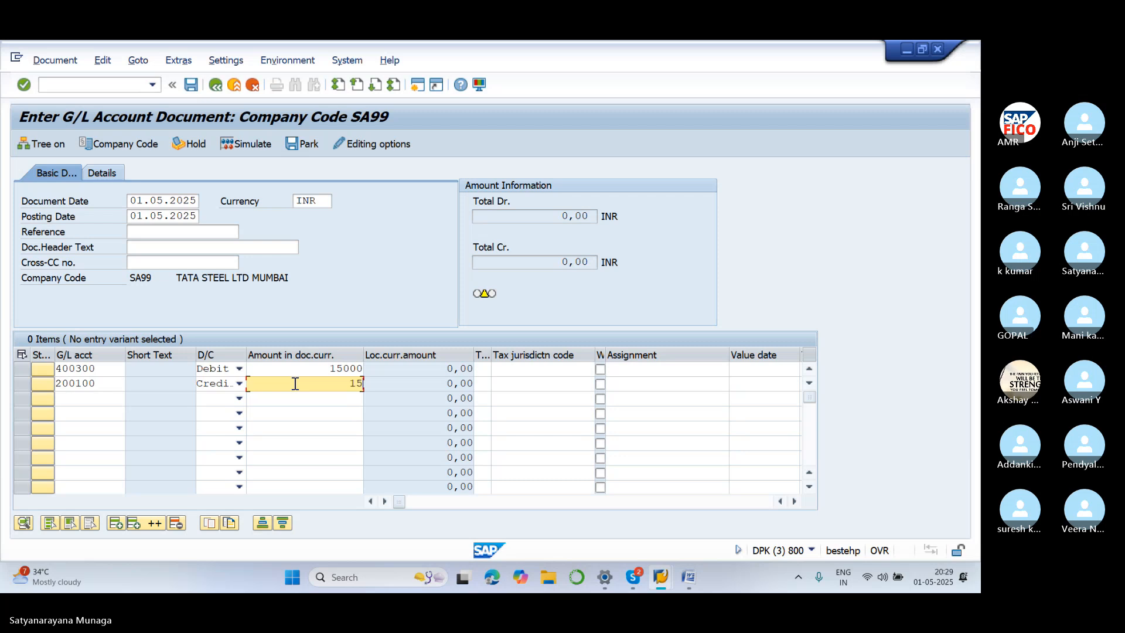
type("15000")
key("Tab")
key("Tab")
key("Tab")
key("Tab")
key("Tab")
key("Tab")
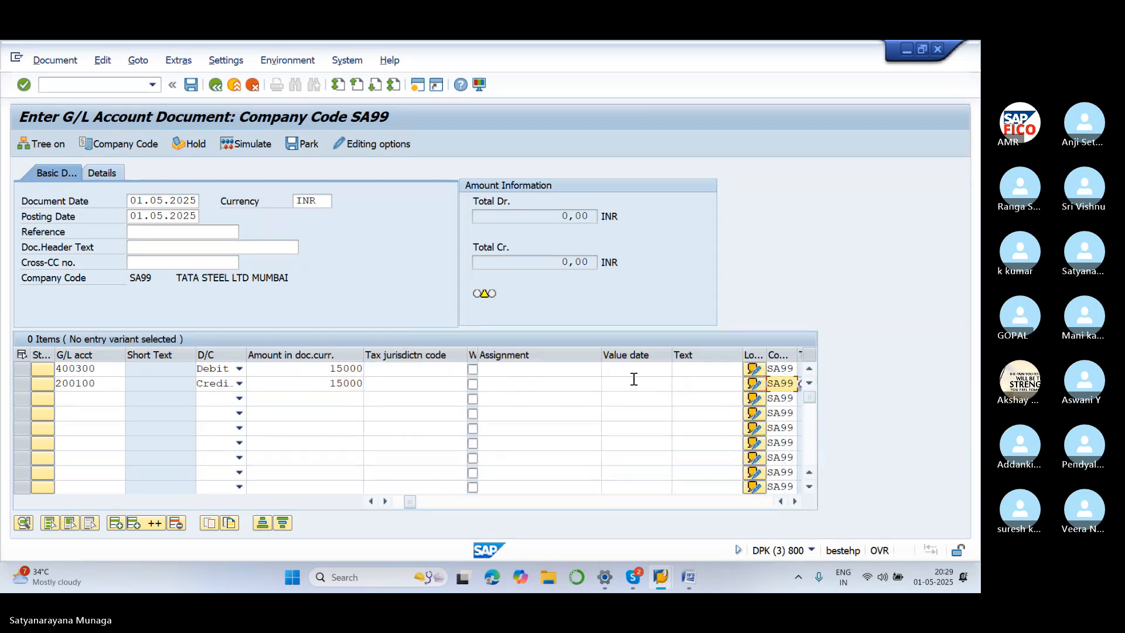
Give both lines the item text PARK and business area SA11
left_click(685, 371)
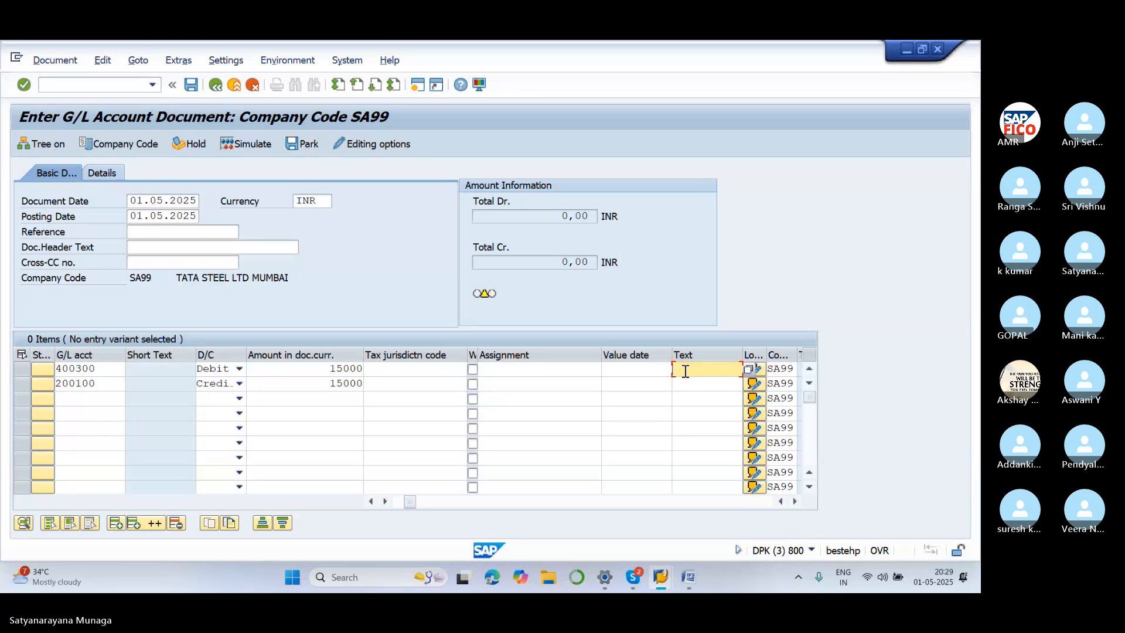
type("PARK")
left_click(707, 386)
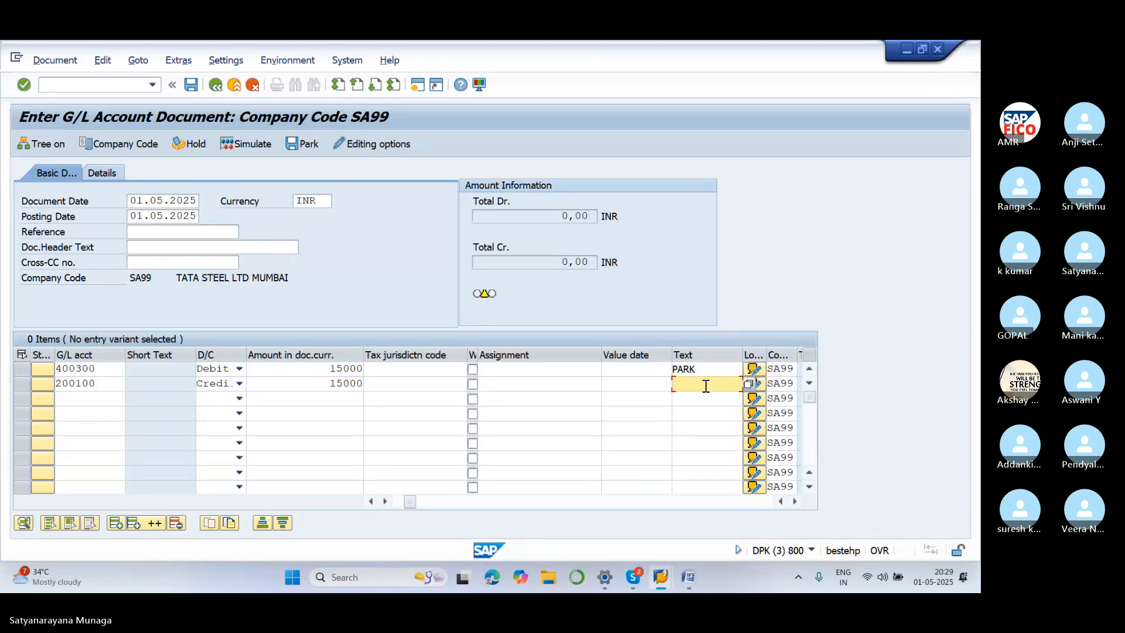
type("PARK")
key("Tab")
key("Tab")
key("Tab")
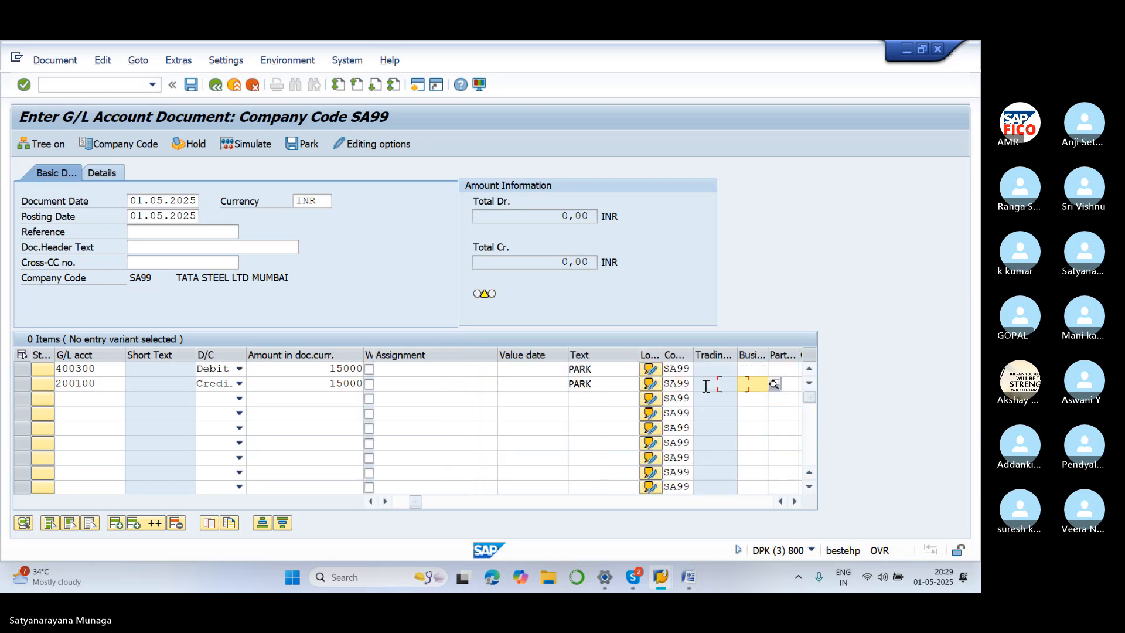
type("SA11")
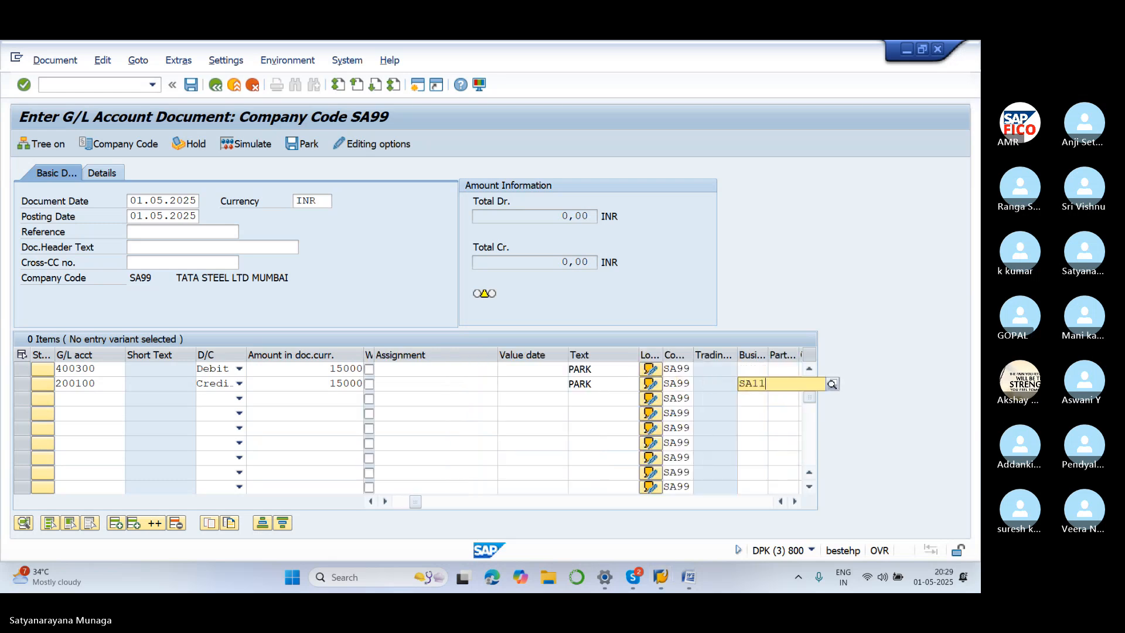
left_click(797, 414)
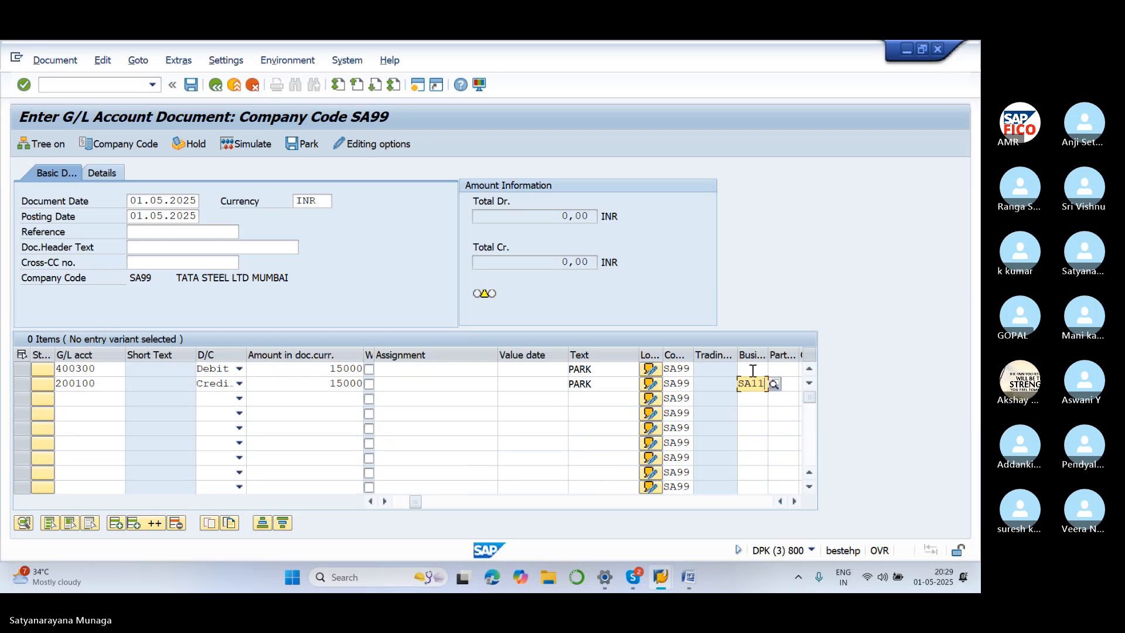
left_click(751, 369)
type("SA")
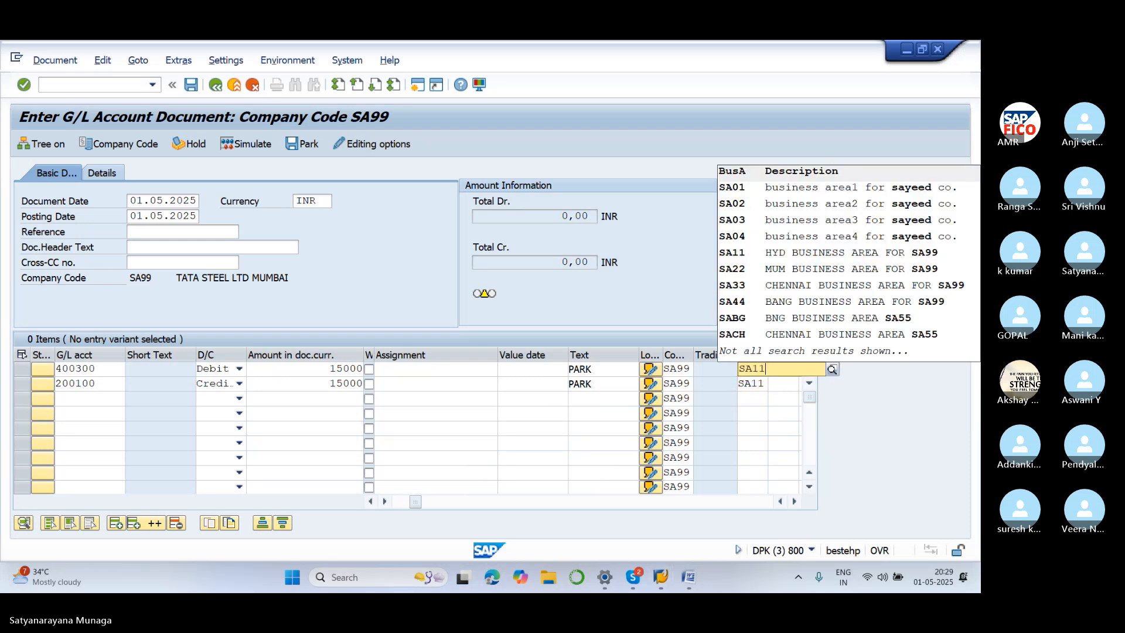
type("11")
left_click(817, 413)
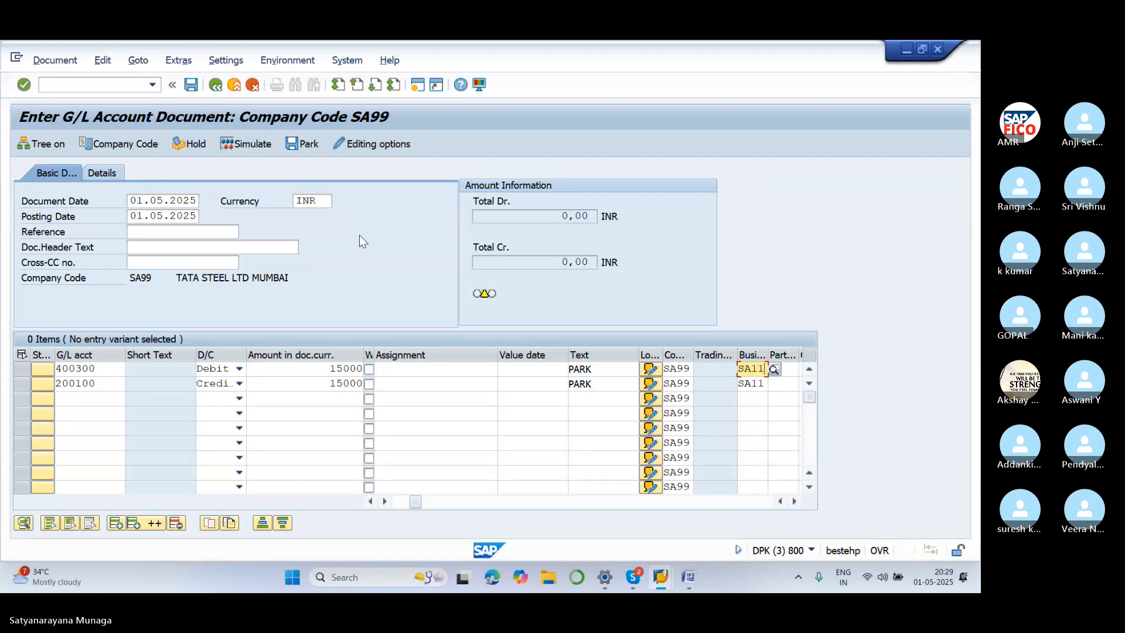
Validate the two lines and park the document as document 15 in SA99
key("Return")
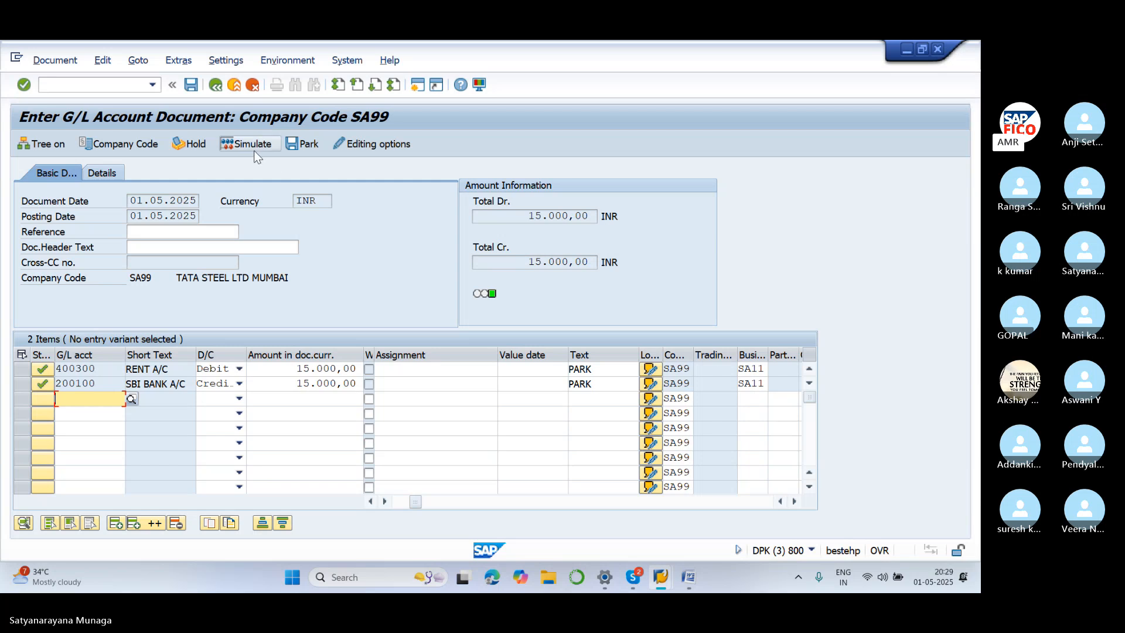
left_click(309, 145)
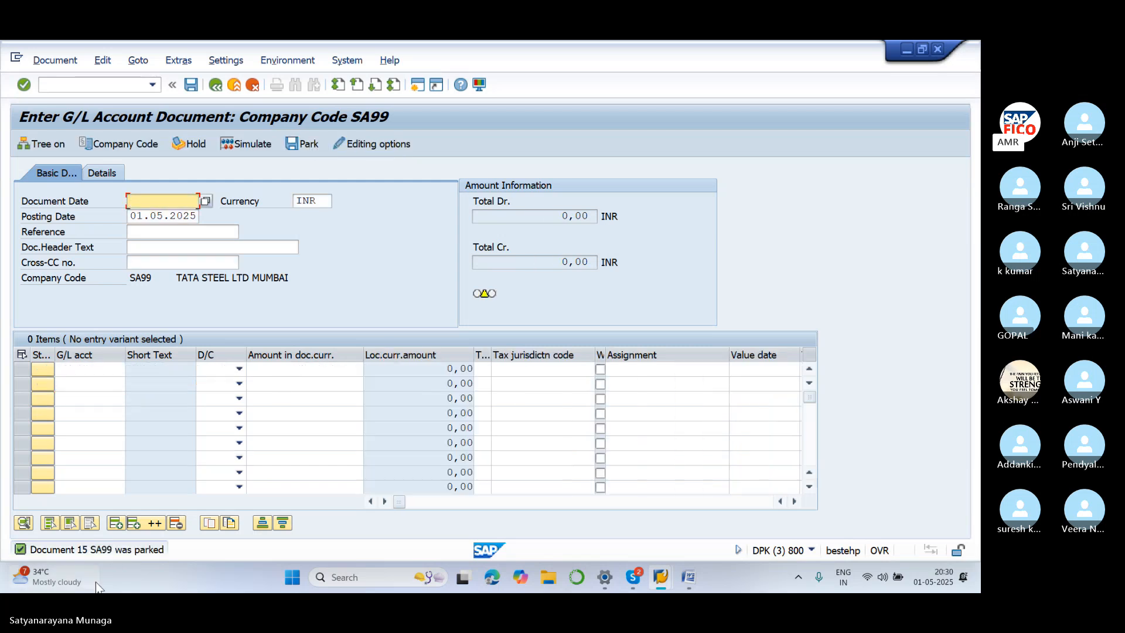
mouse_move(82, 571)
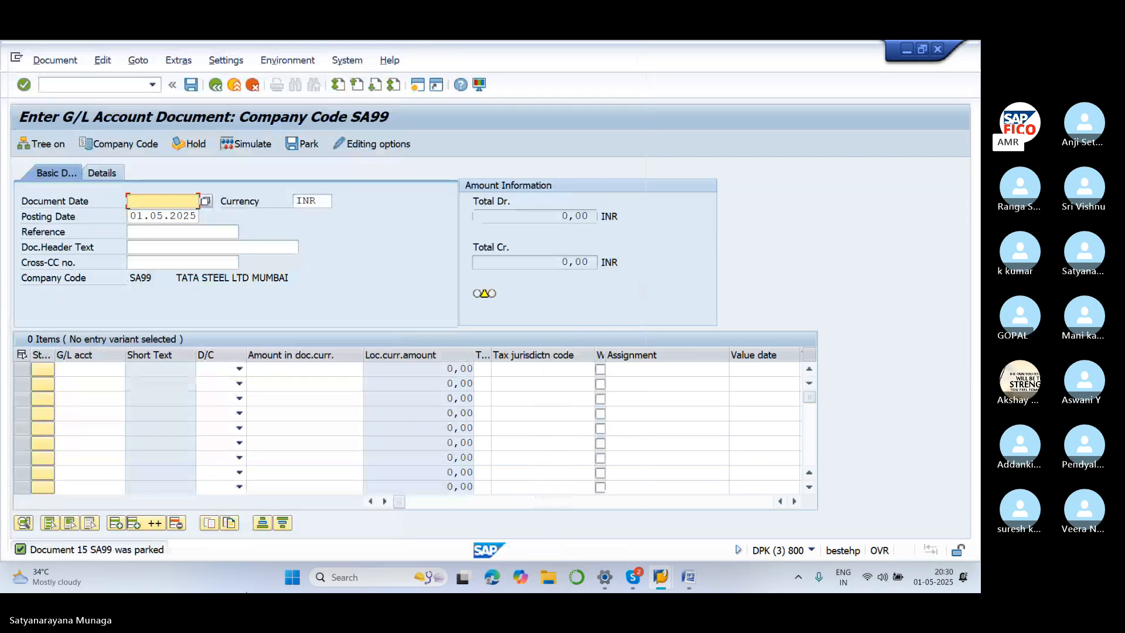
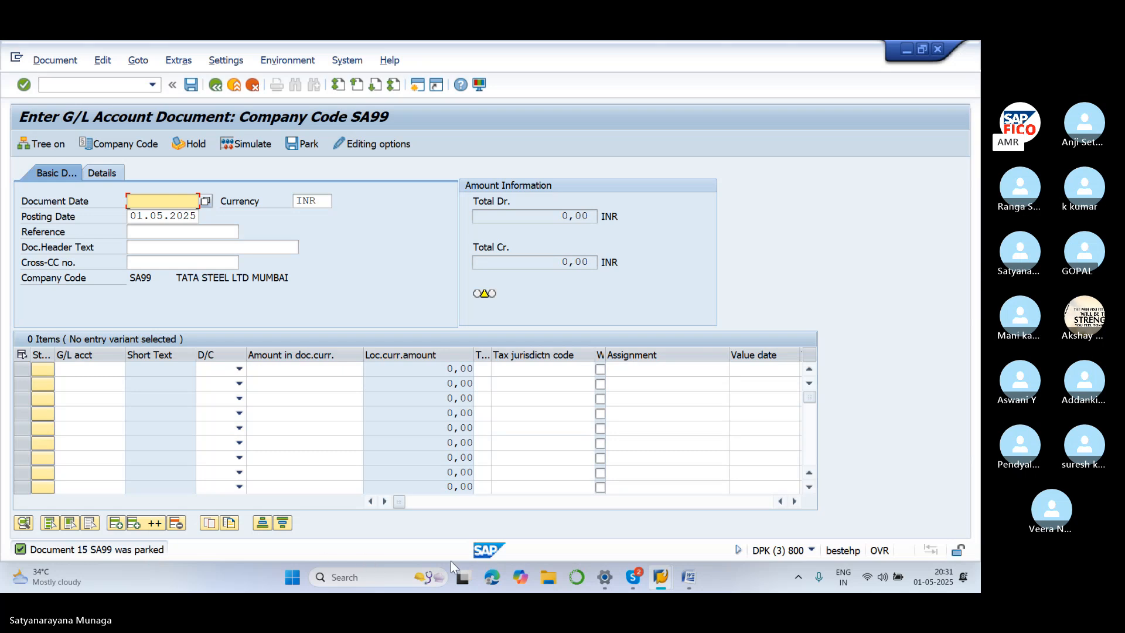
Bring up the taskbar preview of the SA99 Document List window
mouse_move(661, 586)
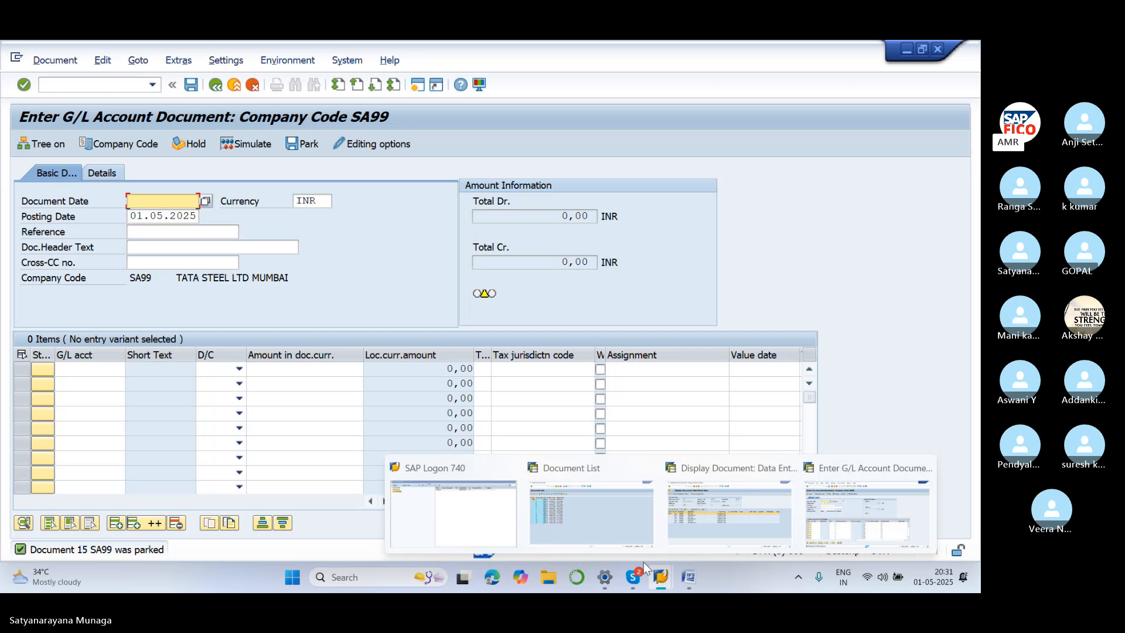
mouse_move(628, 532)
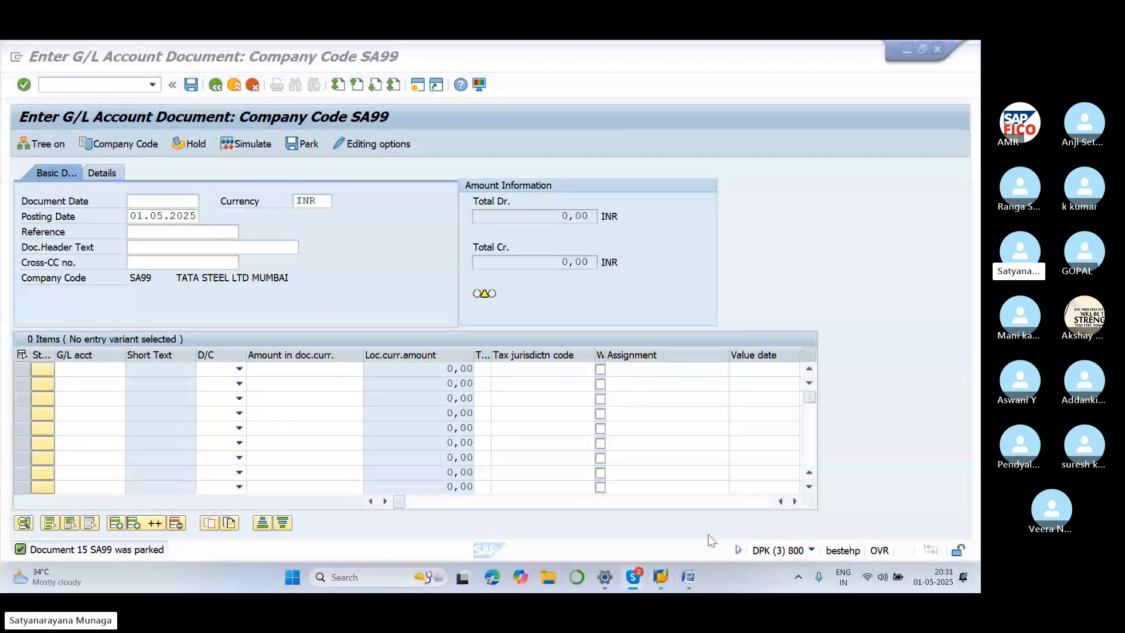
Return to the SAP window and start display-document transaction /NFB03
left_click(626, 506)
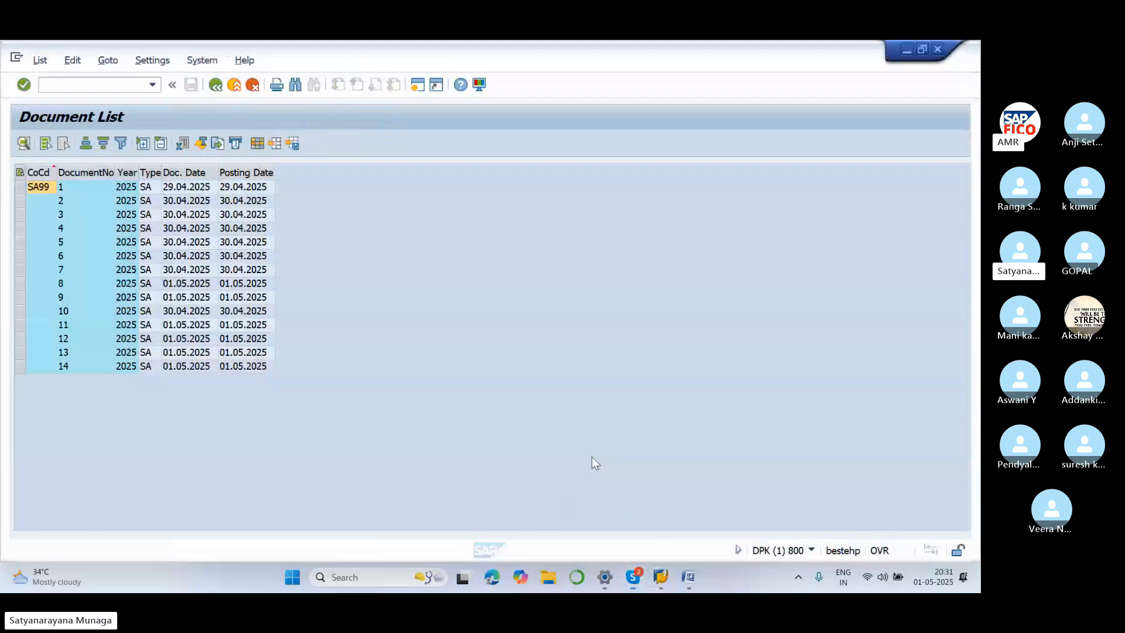
left_click(111, 90)
type("/")
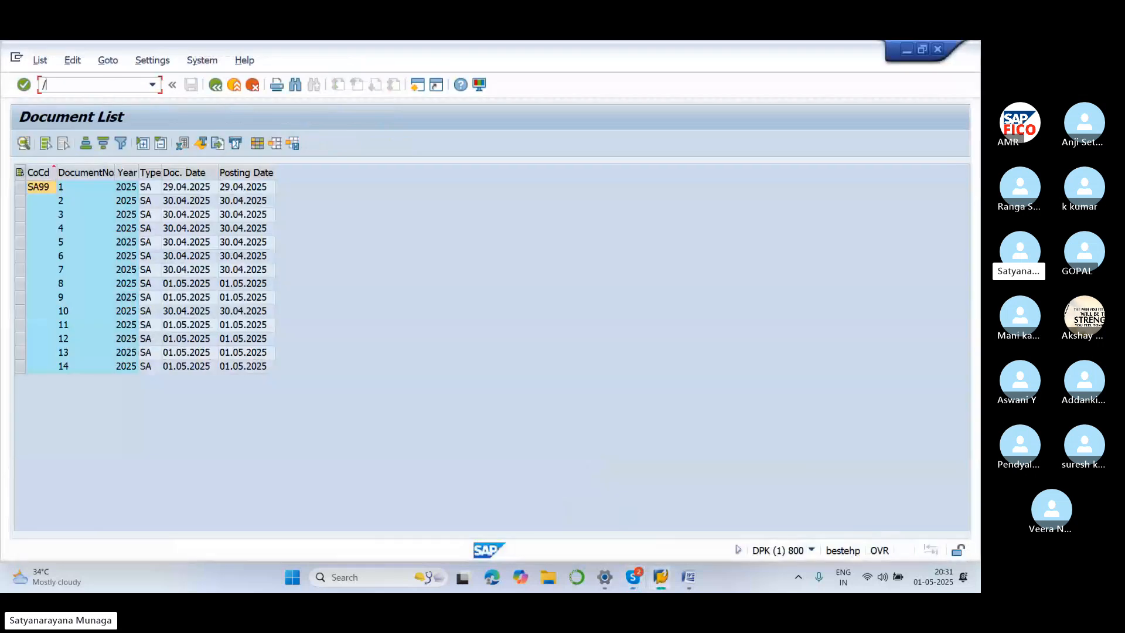
type("NFB03")
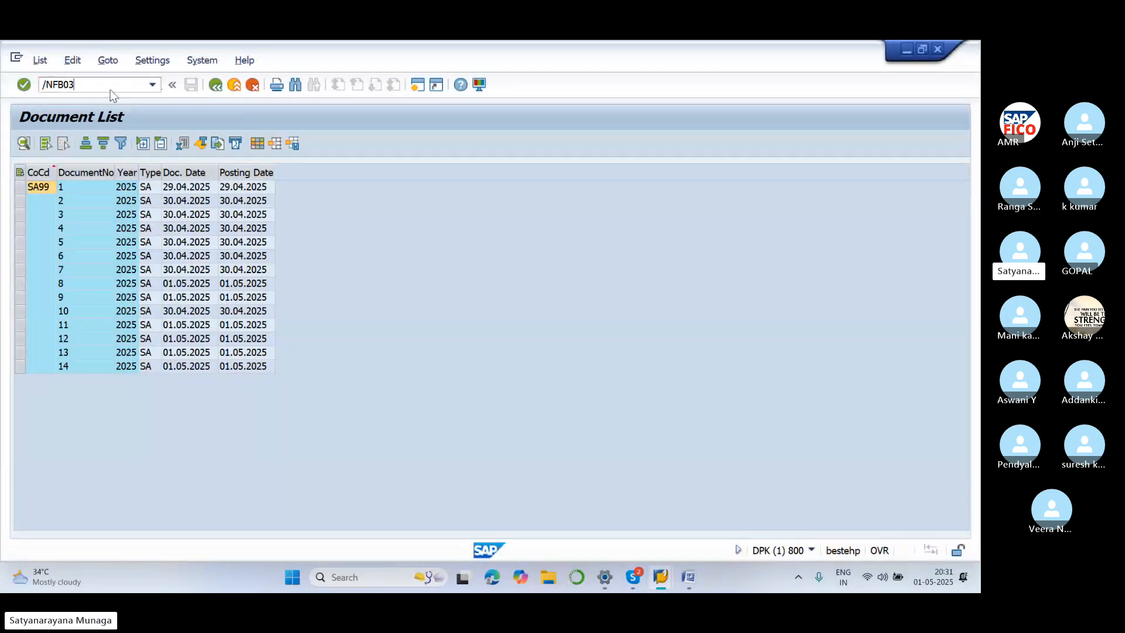
key("Return")
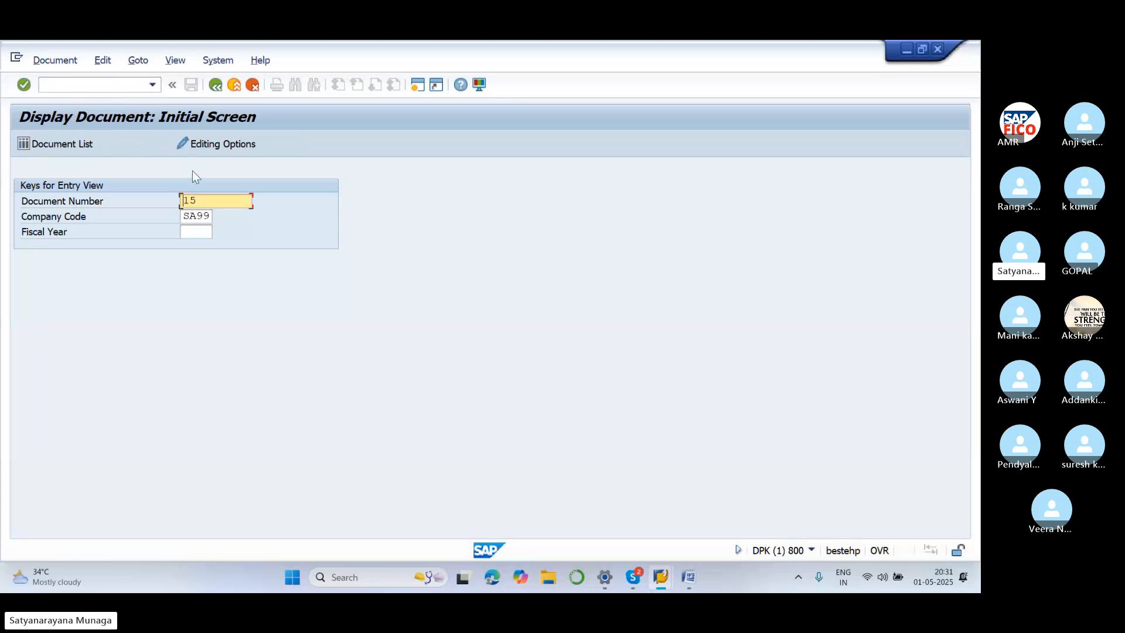
Clear the document number and list the 14 SA99 documents for 2025
left_click(209, 200)
key("BackSpace")
left_click(88, 145)
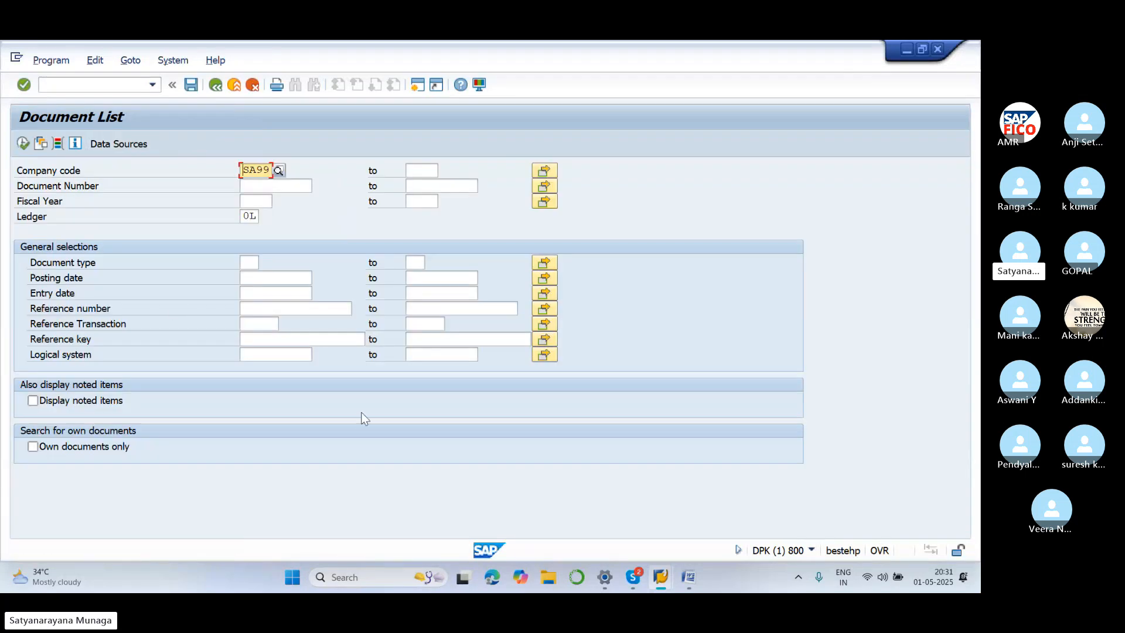
left_click(22, 144)
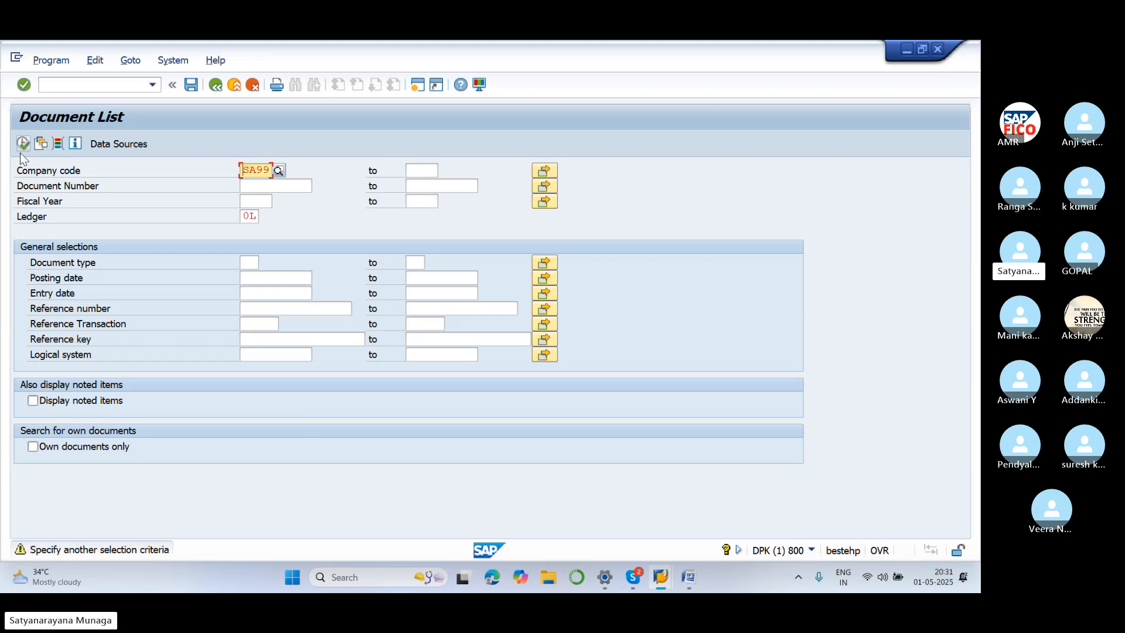
key("Return")
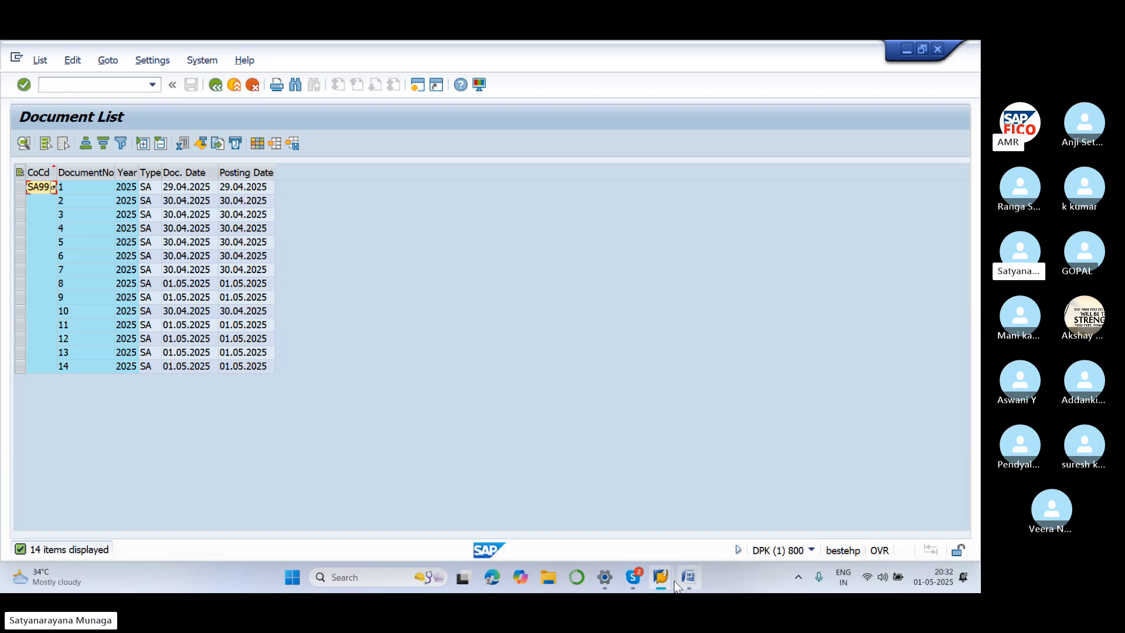
left_click(688, 578)
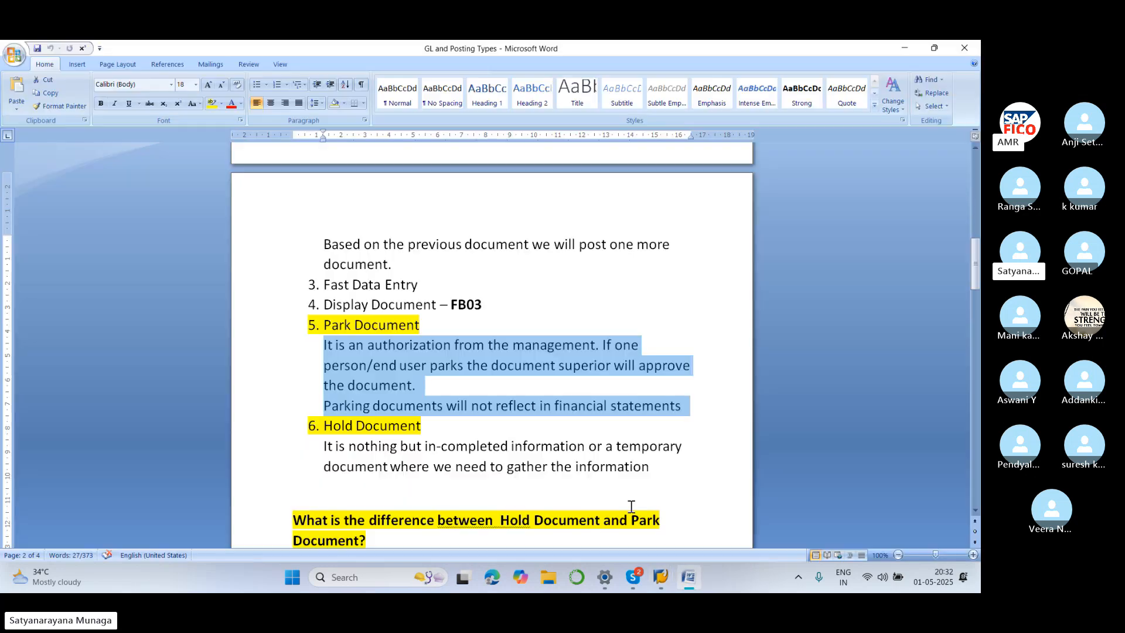
Scroll the Word notes to the section contrasting Hold Document and Park Document
left_click(631, 312)
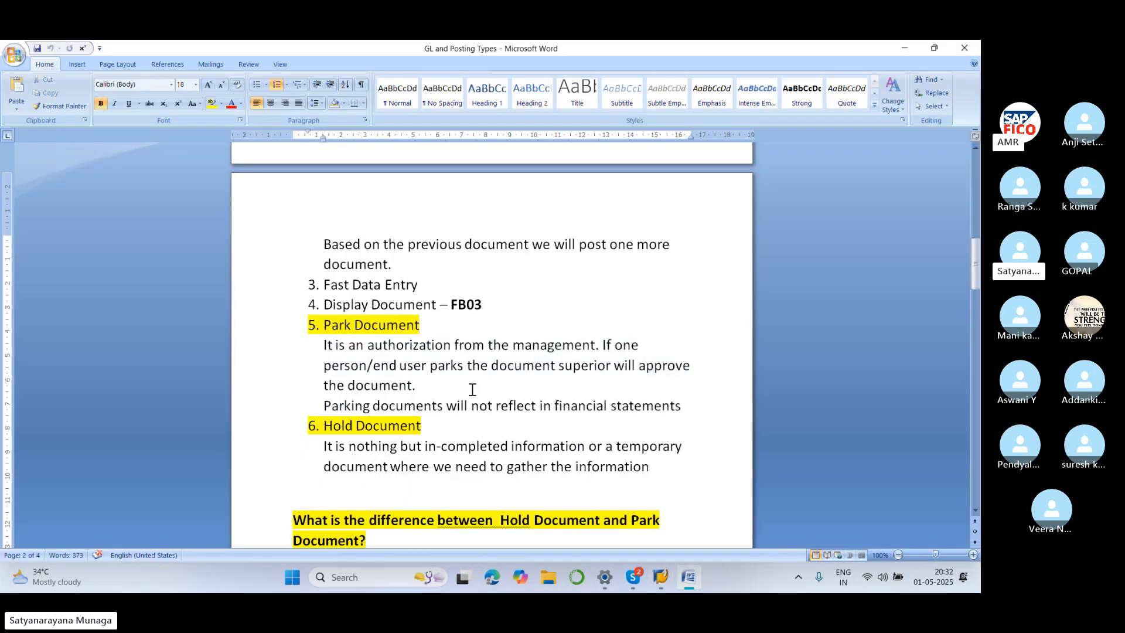
left_click(735, 312)
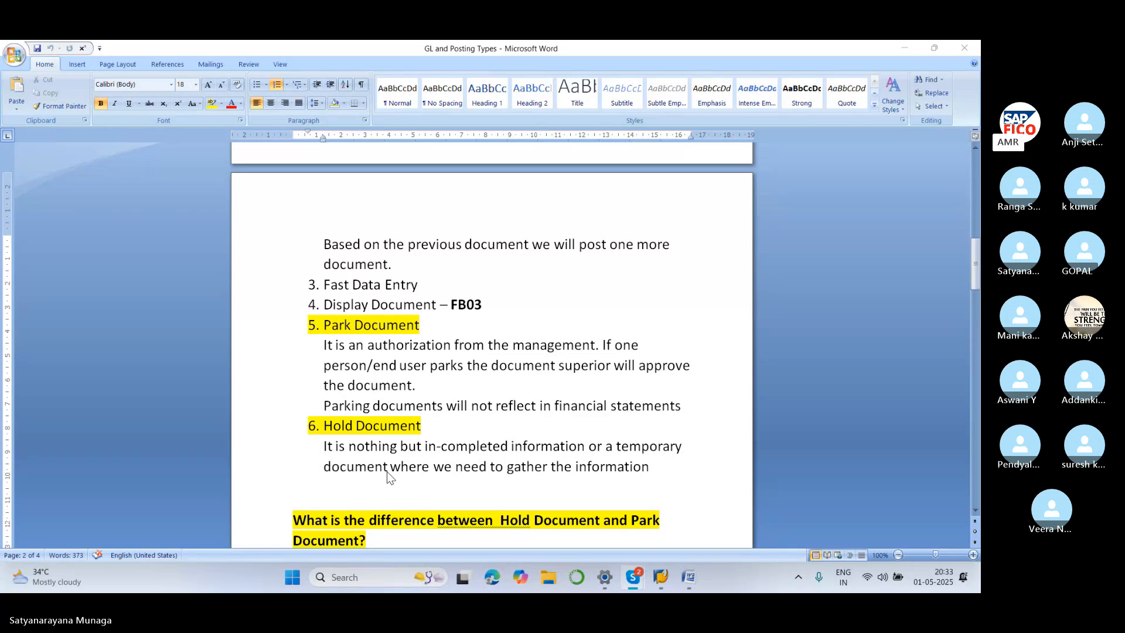
scroll(409, 452, "down", 4)
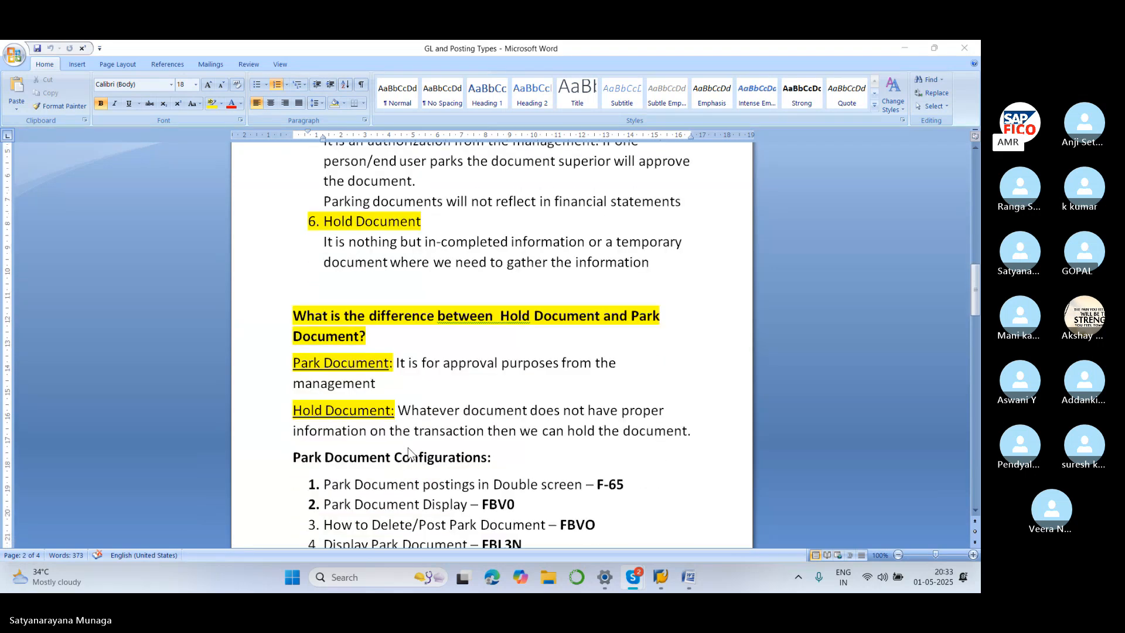
scroll(409, 452, "down", 1)
scroll(408, 452, "up", 1)
mouse_move(661, 577)
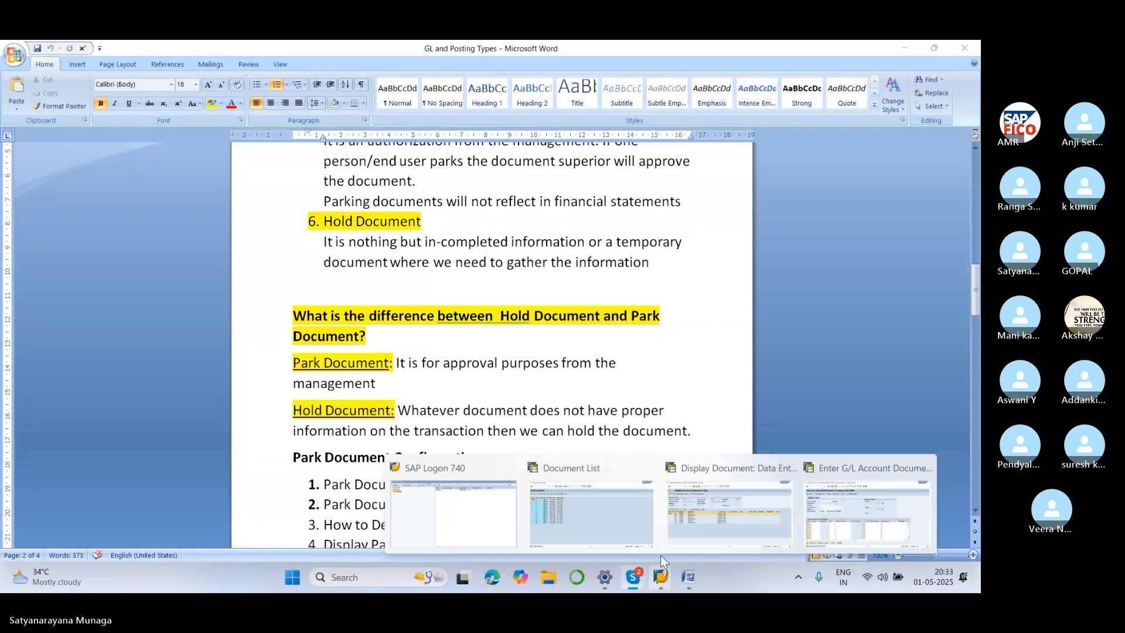
Date the document 01.05.2025 and debit line 1 to SALARY ACCOUNT 400301
left_click(817, 472)
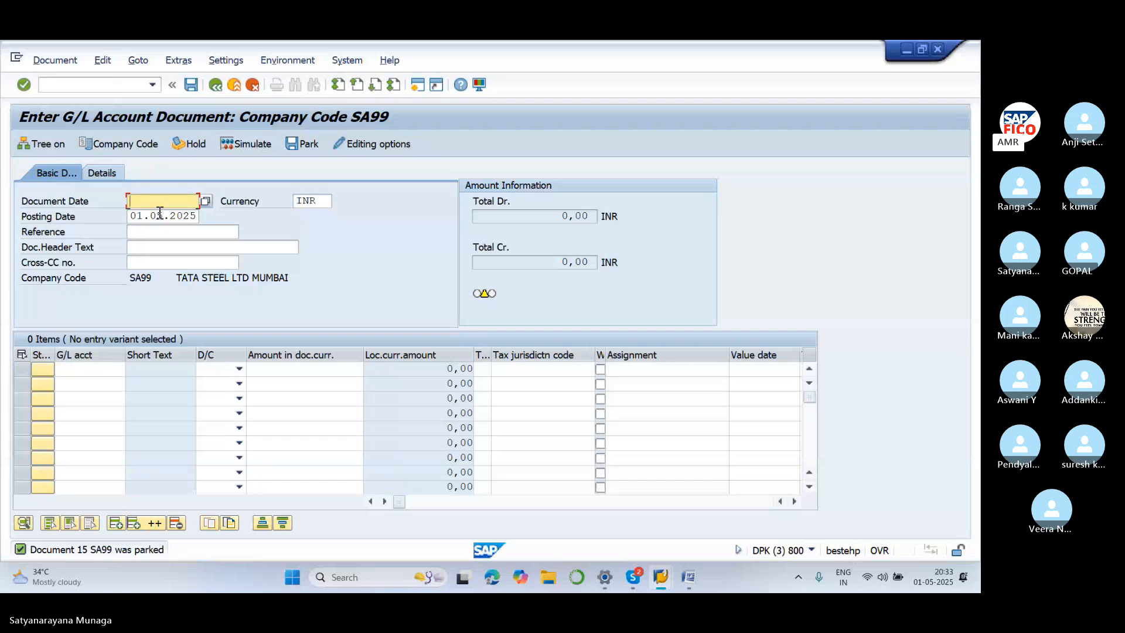
type("01.0")
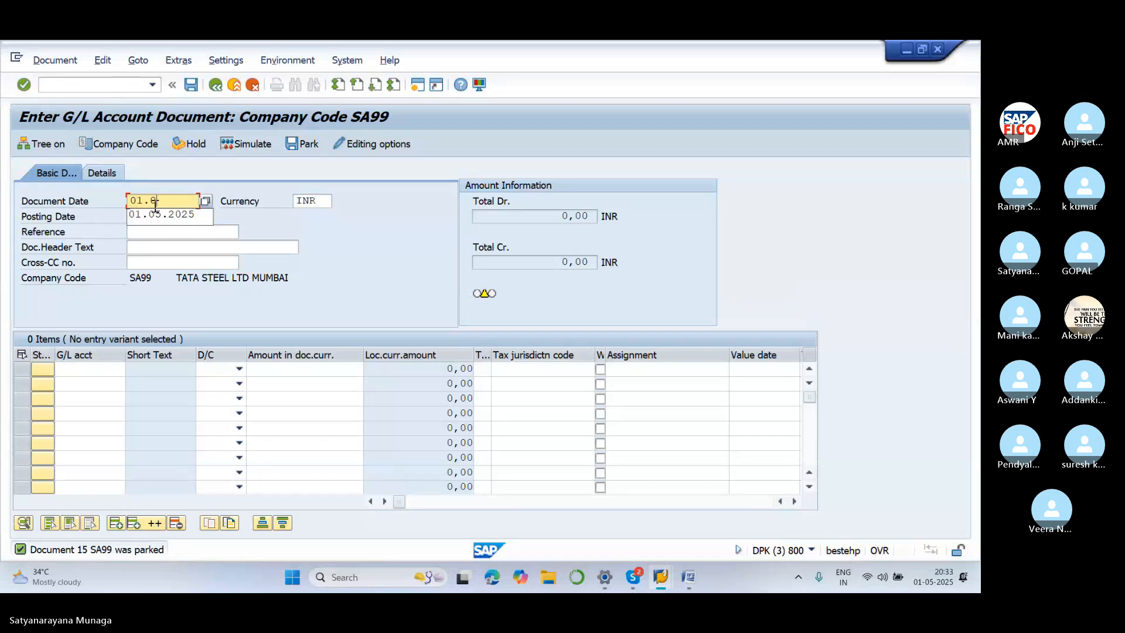
type("5.2025")
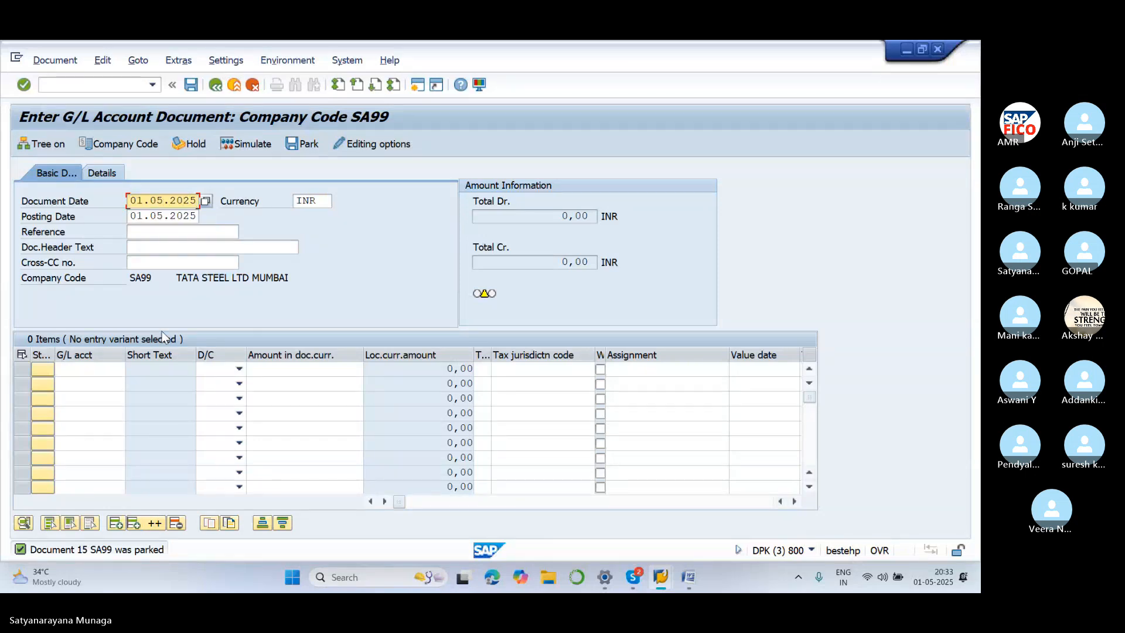
left_click(112, 370)
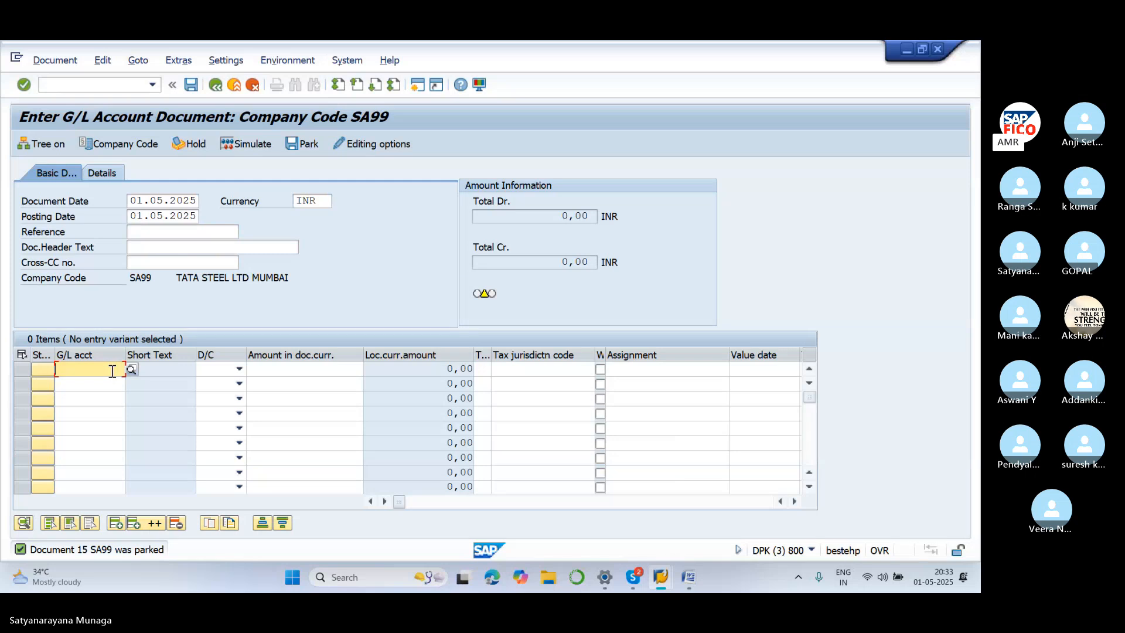
type("40")
key("BackSpace")
key("BackSpace")
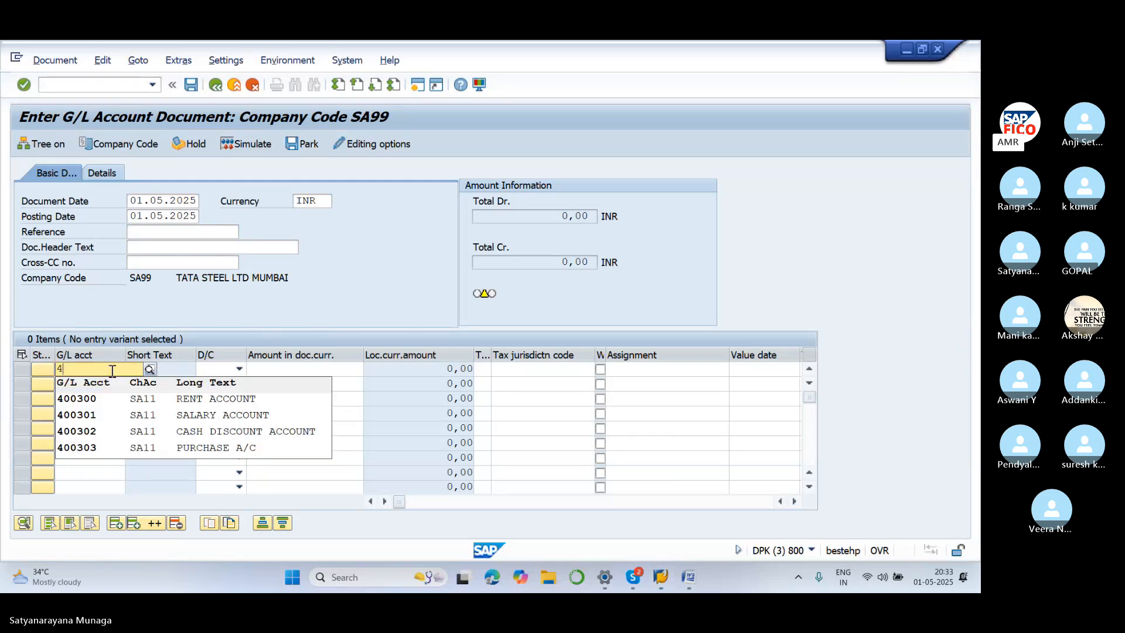
left_click(154, 368)
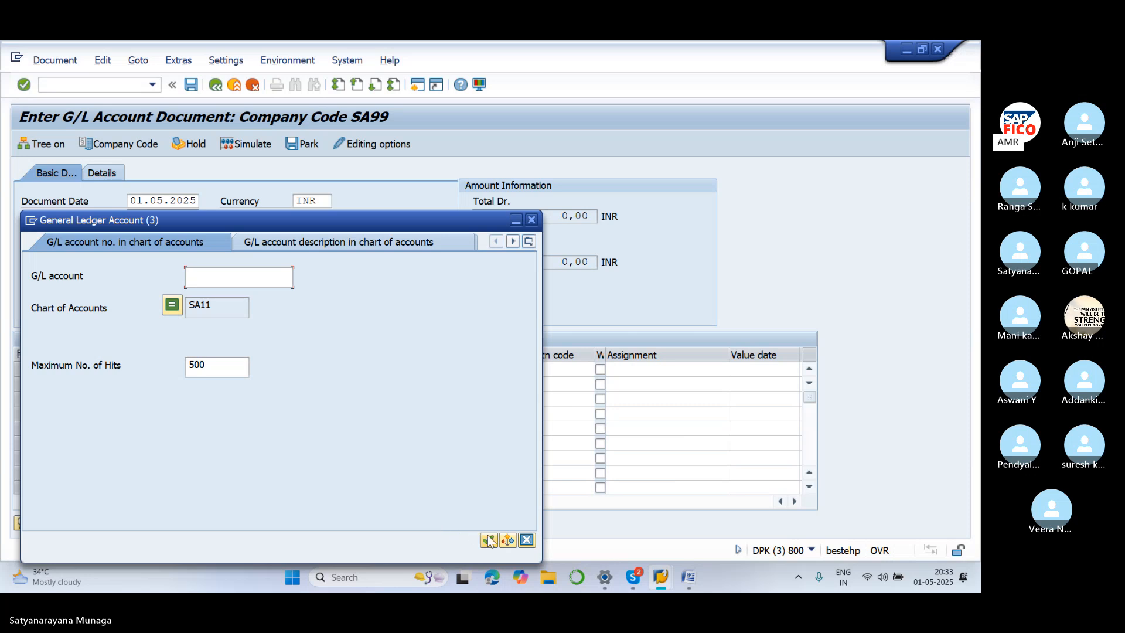
left_click(489, 536)
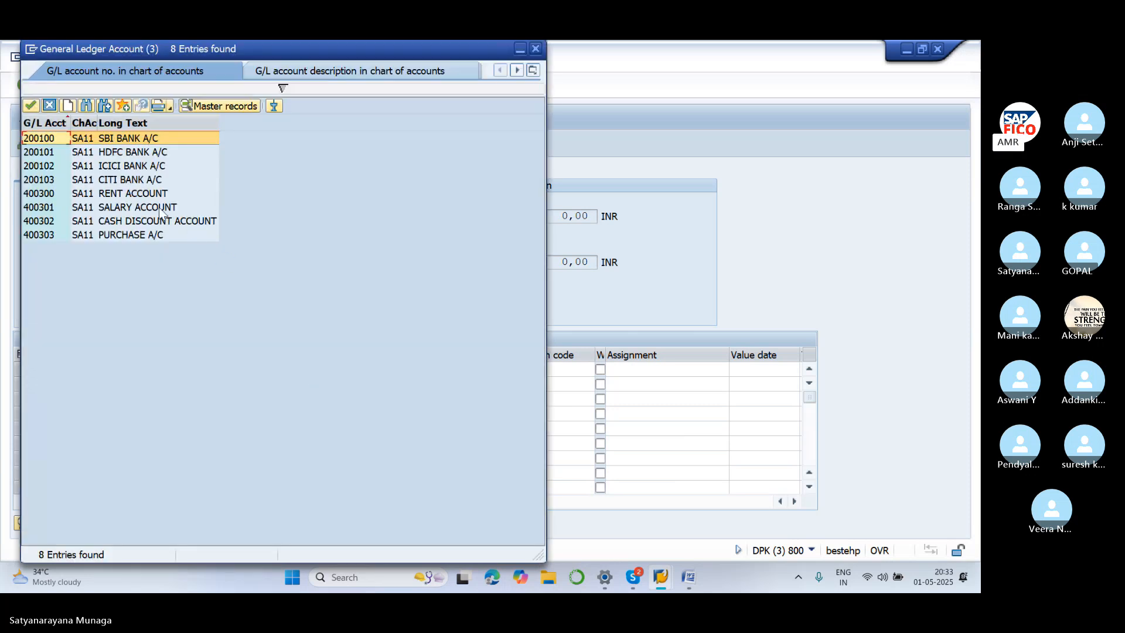
left_click(163, 210)
left_click(31, 106)
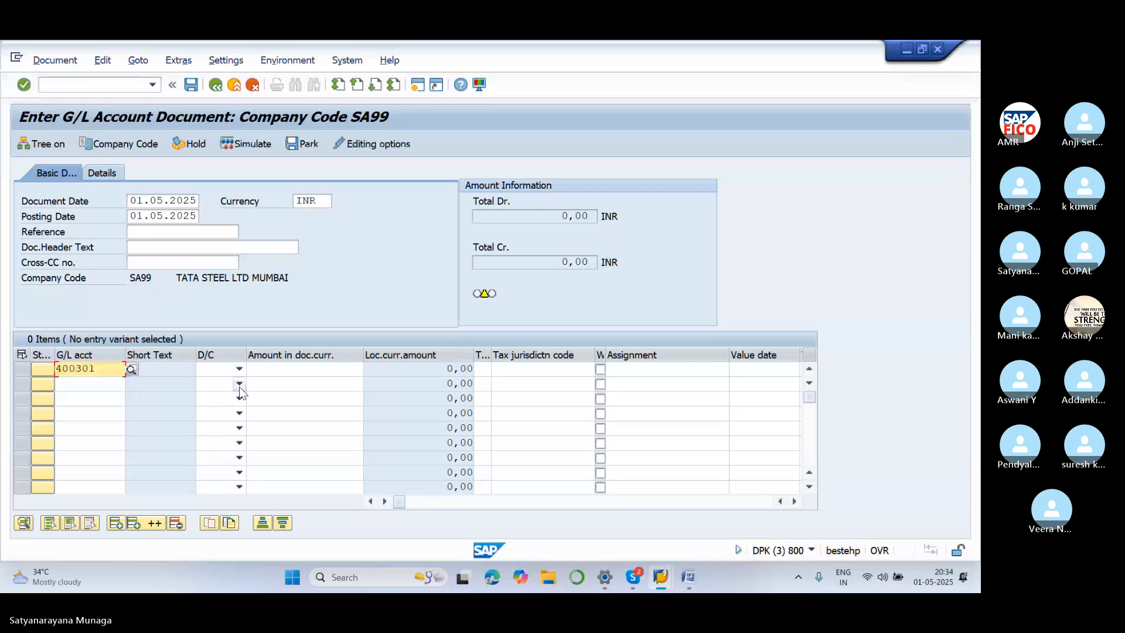
left_click(240, 369)
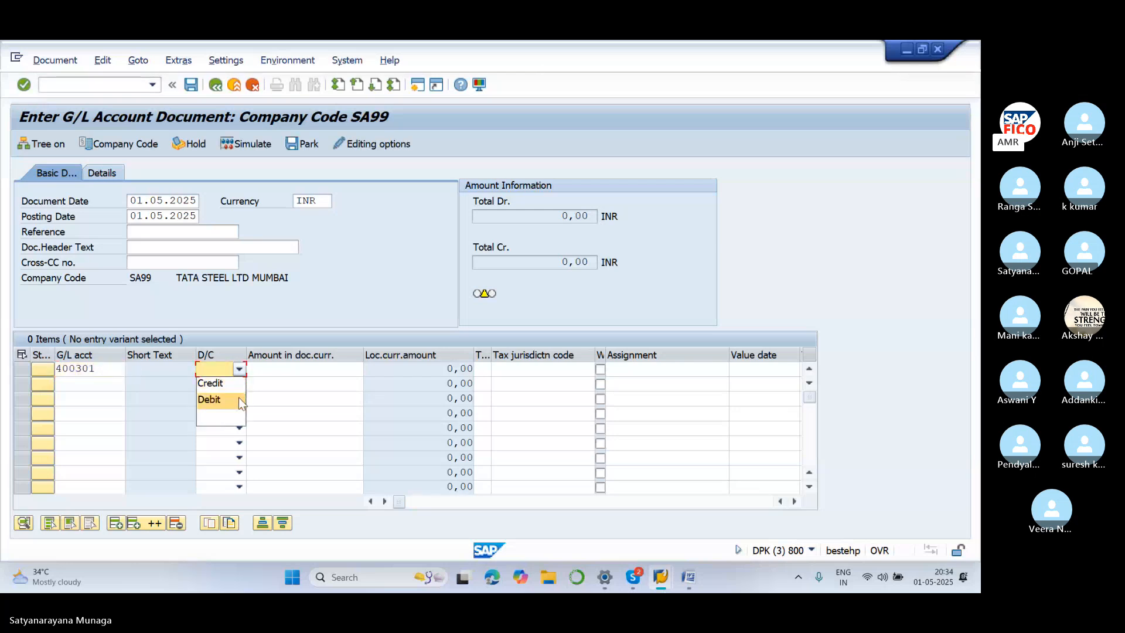
left_click(237, 397)
Credit line 2 to account 200100 and give both lines an amount of 10000
left_click(106, 385)
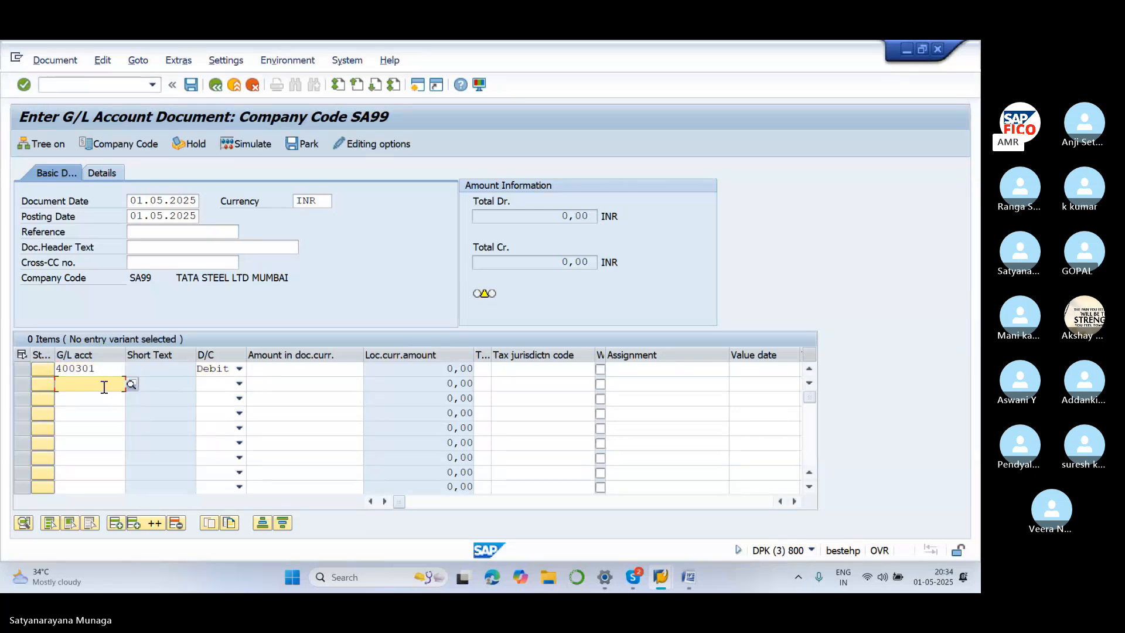
type("200100")
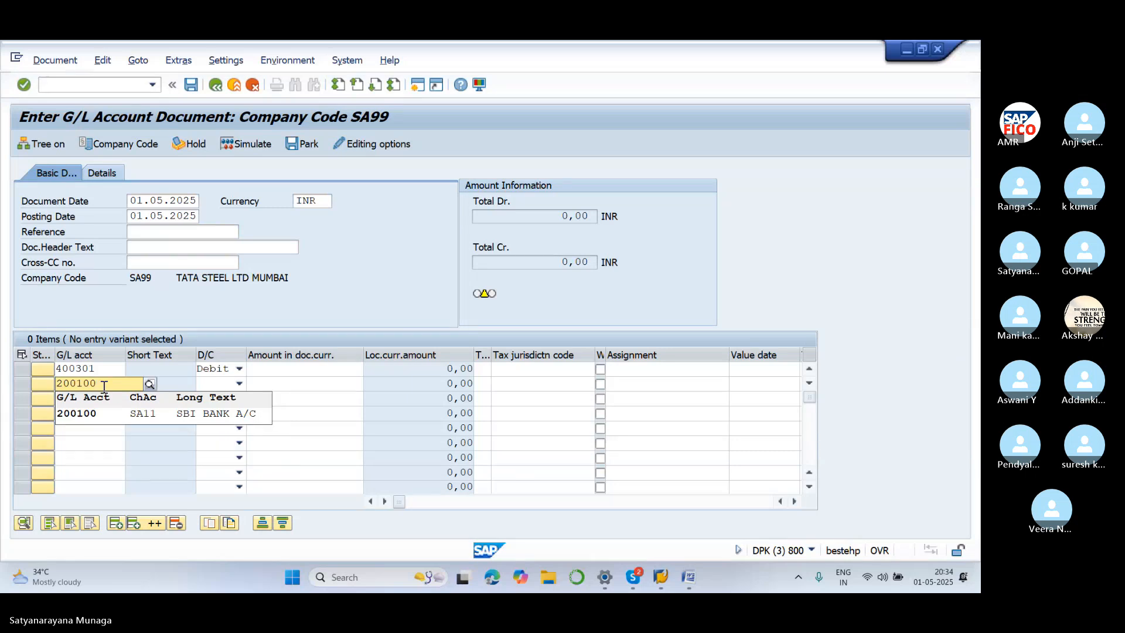
left_click(175, 413)
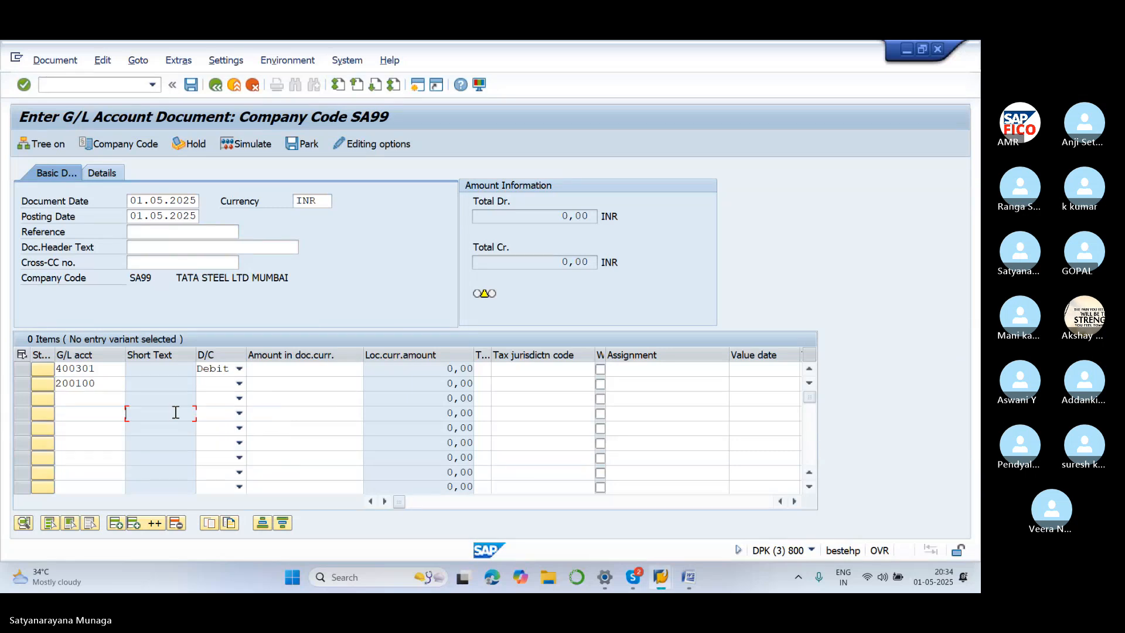
left_click(238, 384)
left_click(238, 397)
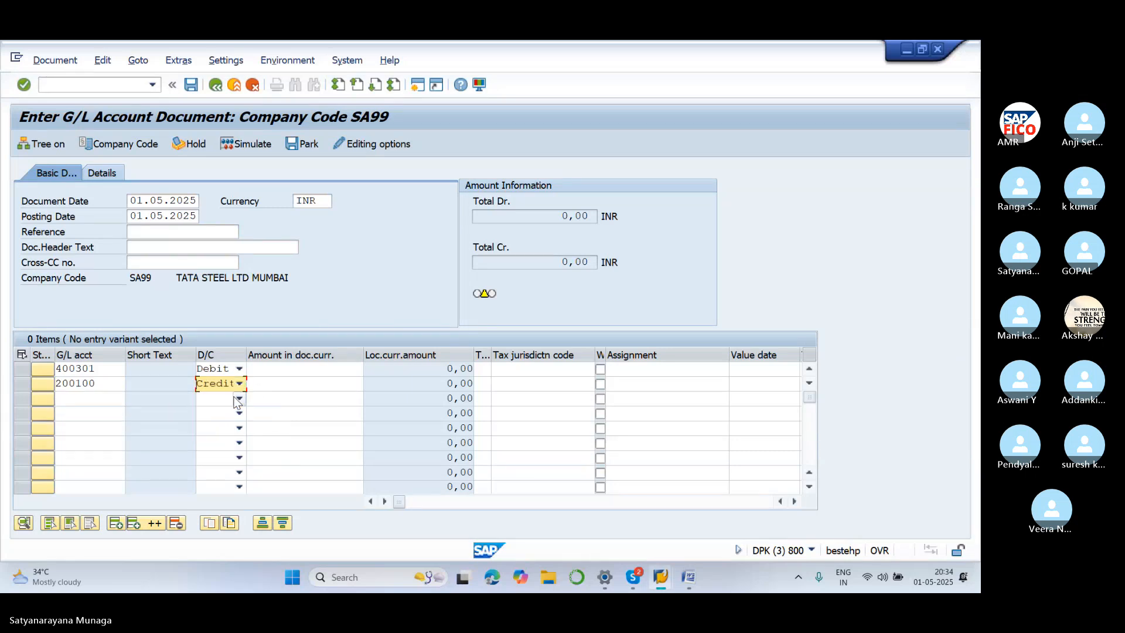
left_click(287, 371)
type("10000")
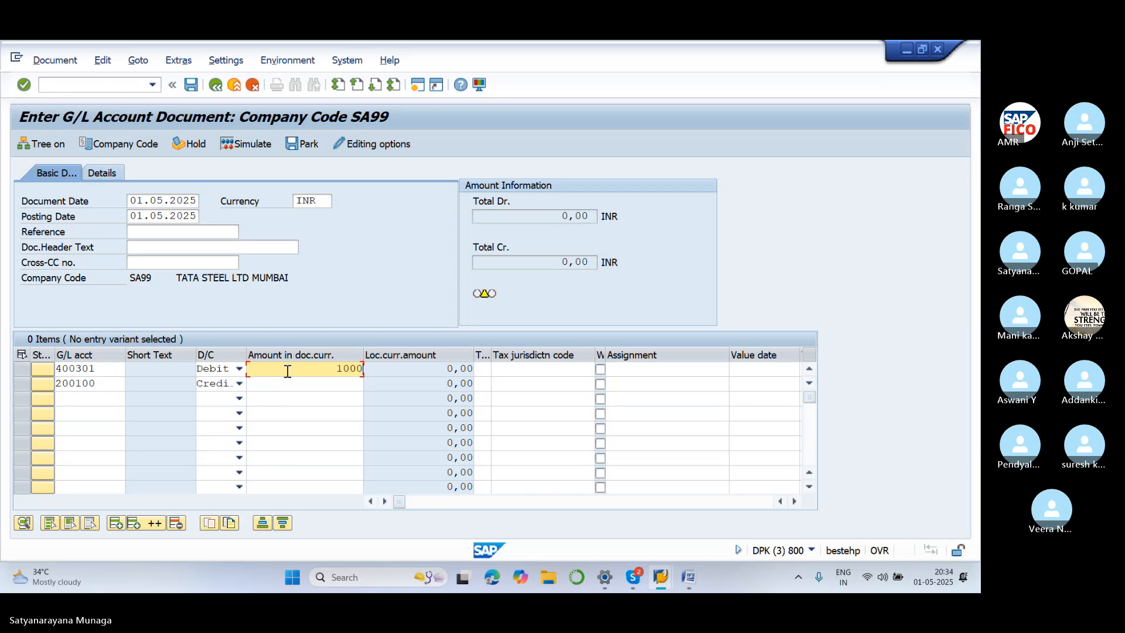
left_click(310, 387)
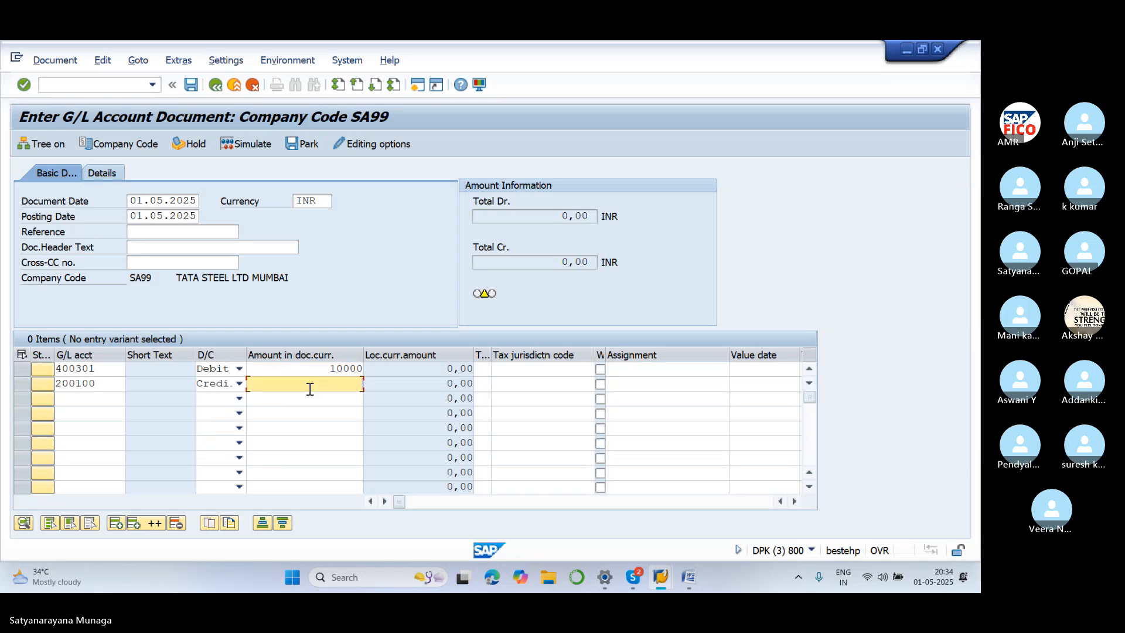
type("10000")
key("Tab")
key("Tab")
key("Tab")
key("Tab")
key("Tab")
key("Tab")
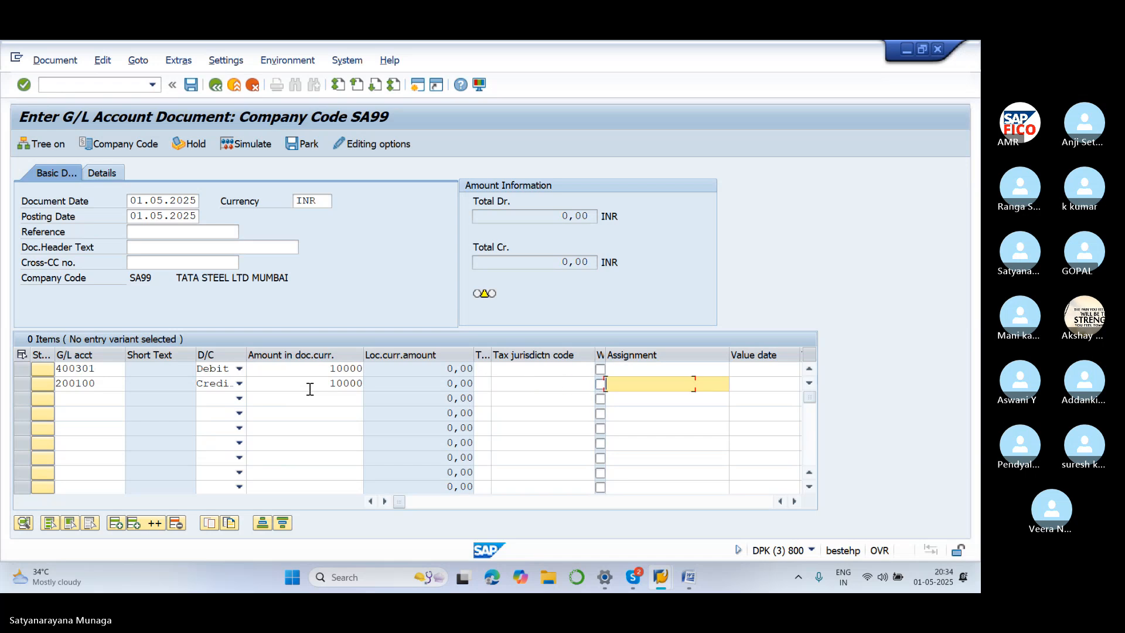
Give both line items the text HOLD and business area SA11
type("HOLD")
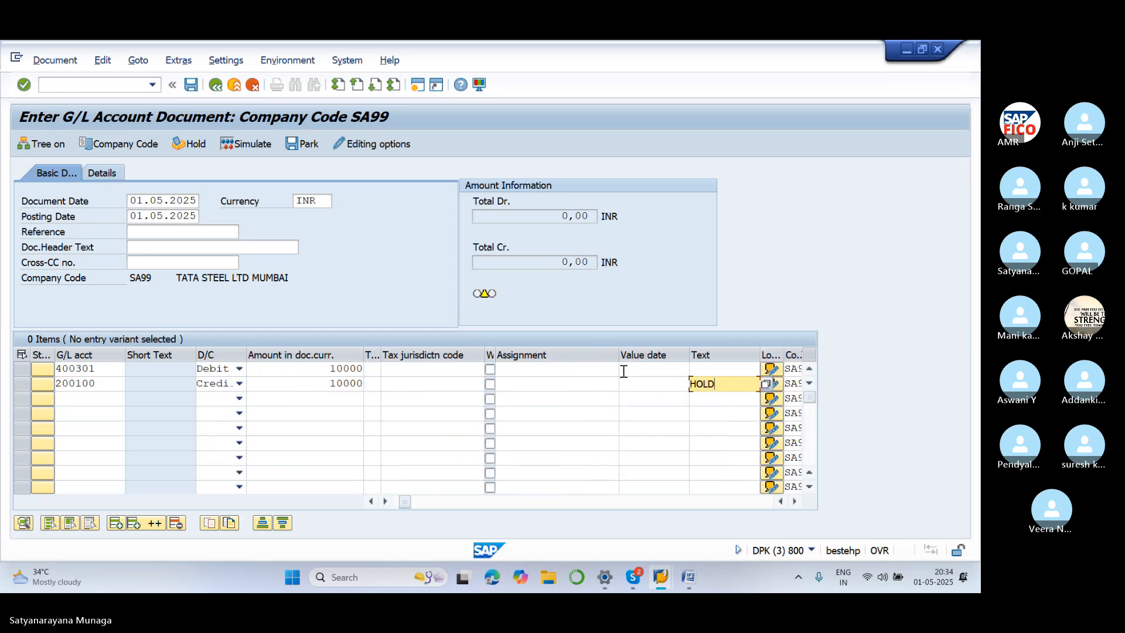
left_click(702, 368)
type("HOLD")
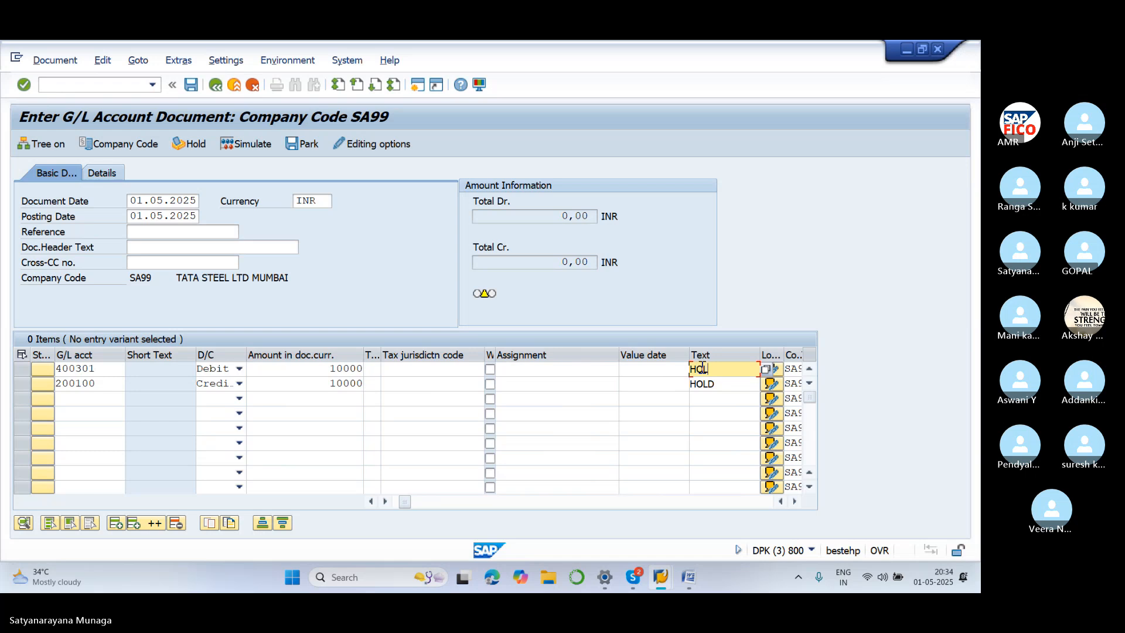
key("Tab")
key("Tab")
key("Tab")
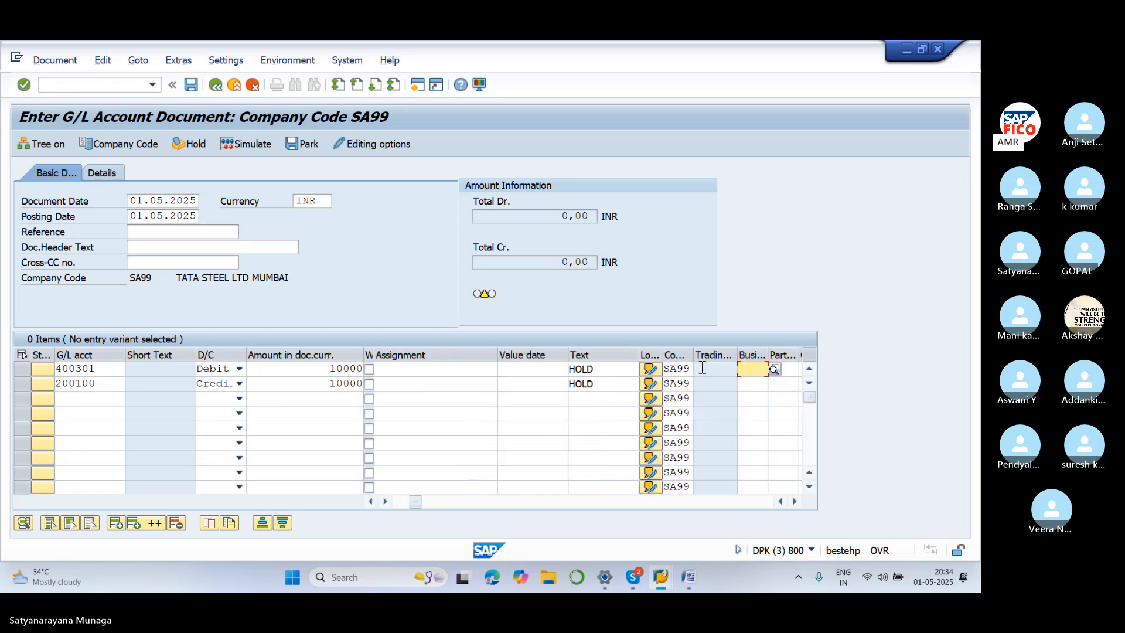
type("SA11")
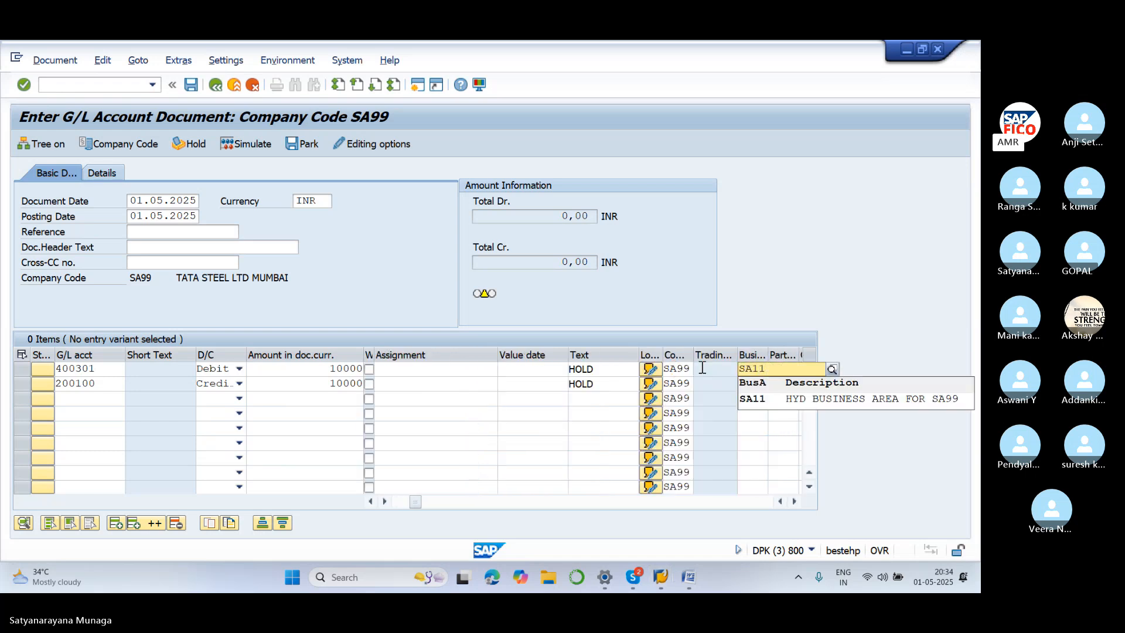
left_click(790, 400)
left_click(763, 384)
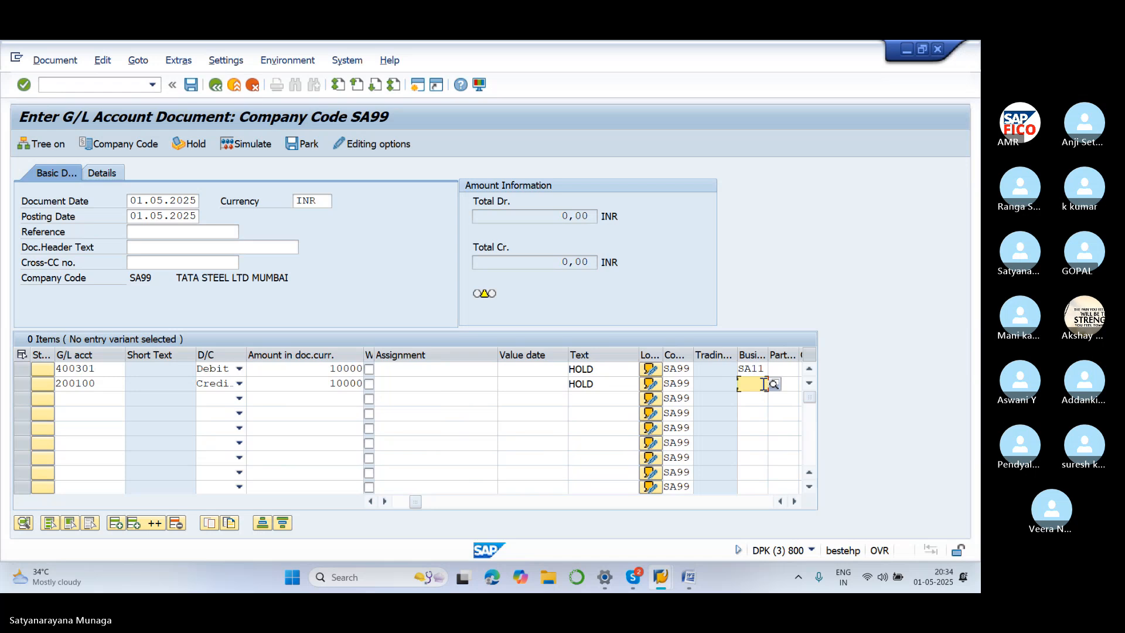
type("SA11")
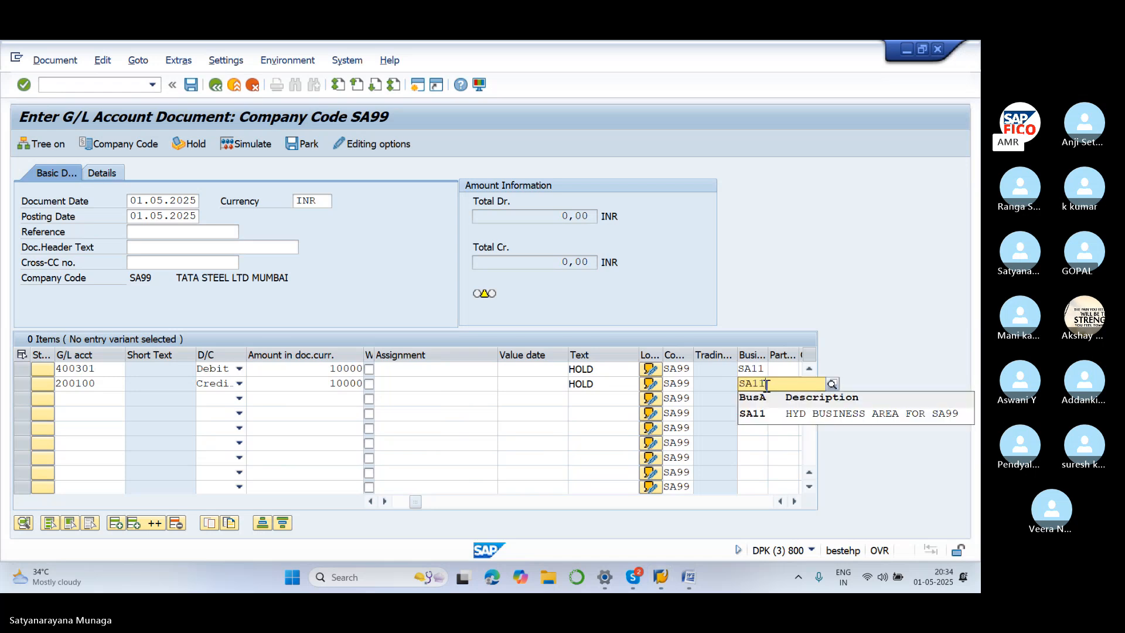
left_click(776, 417)
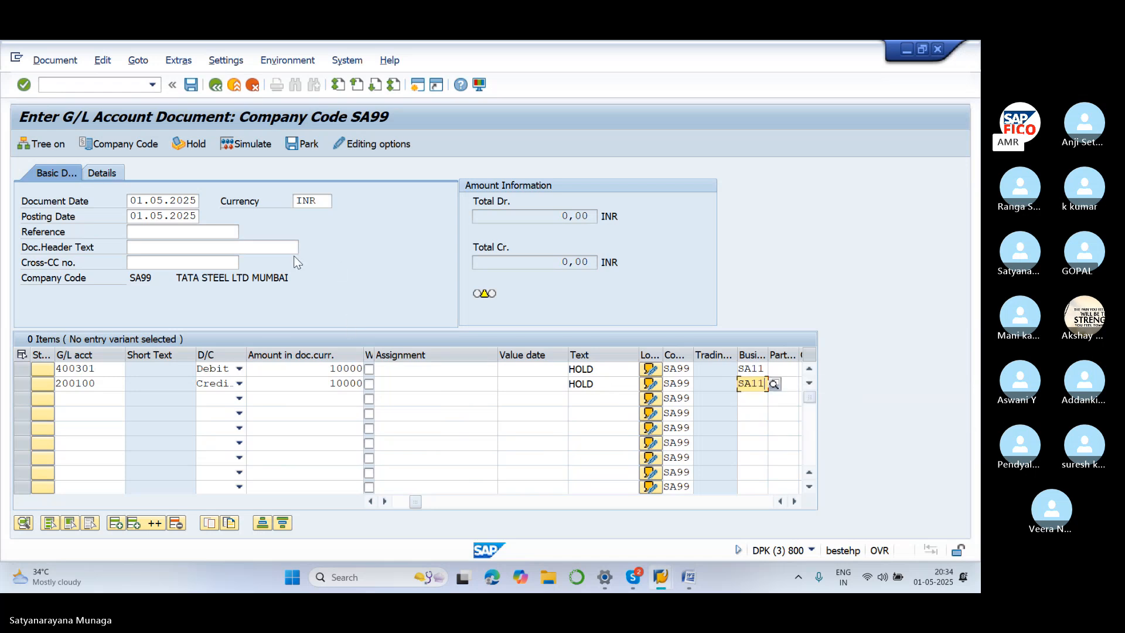
left_click(198, 146)
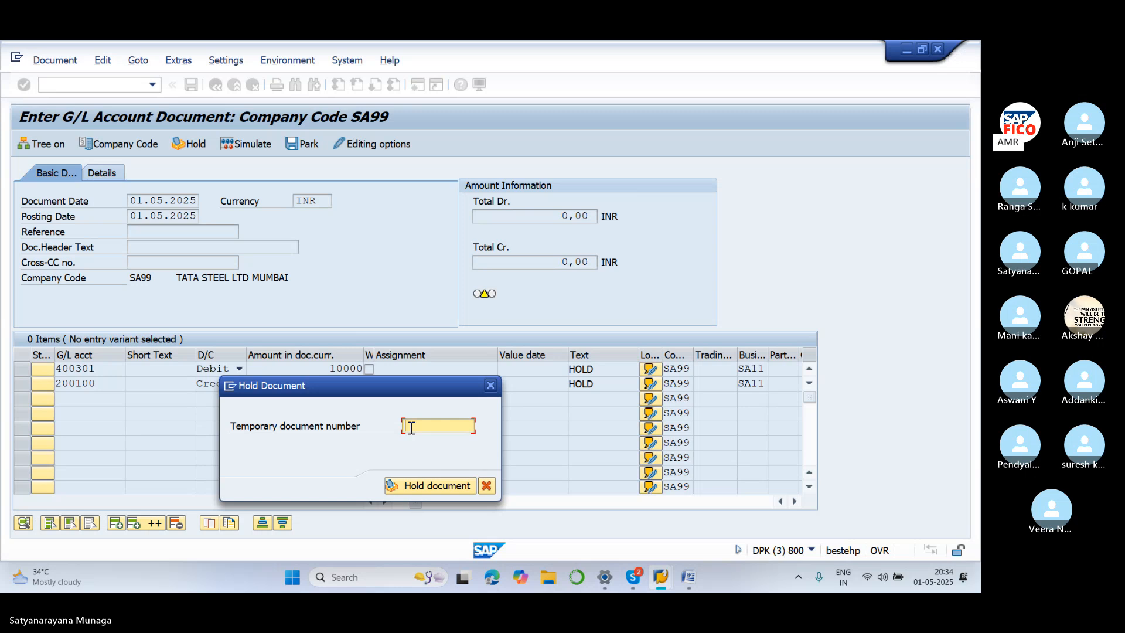
Hold the document under temporary document number 1
left_click(444, 486)
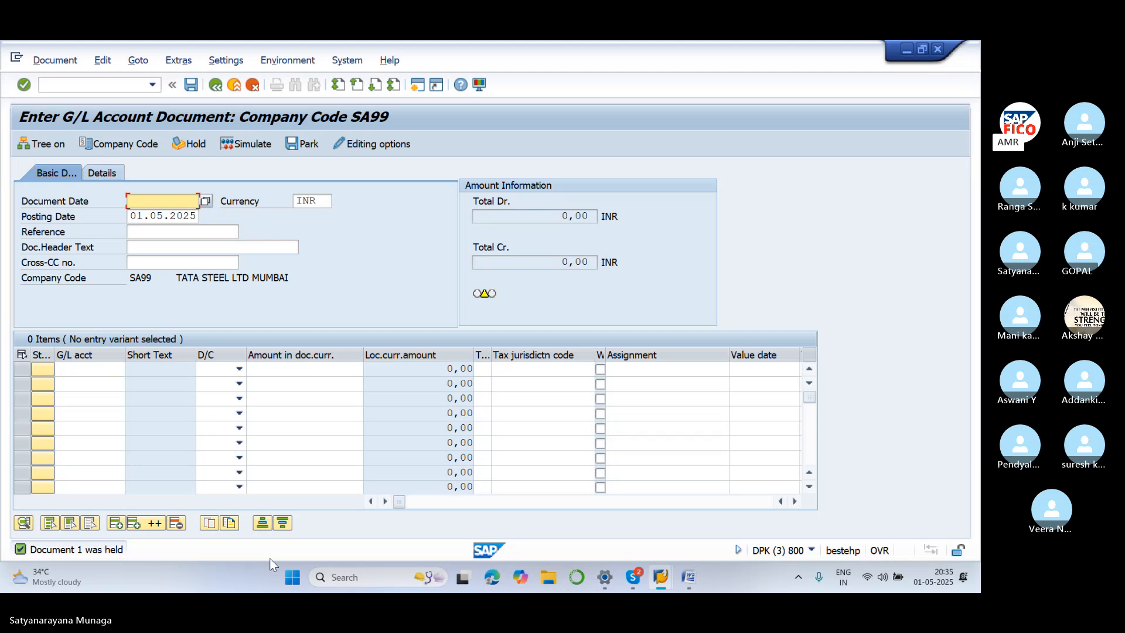
Scroll the Word notes to Park Document Configurations and highlight the F-65 line
left_click(692, 577)
scroll(558, 410, "down", 1)
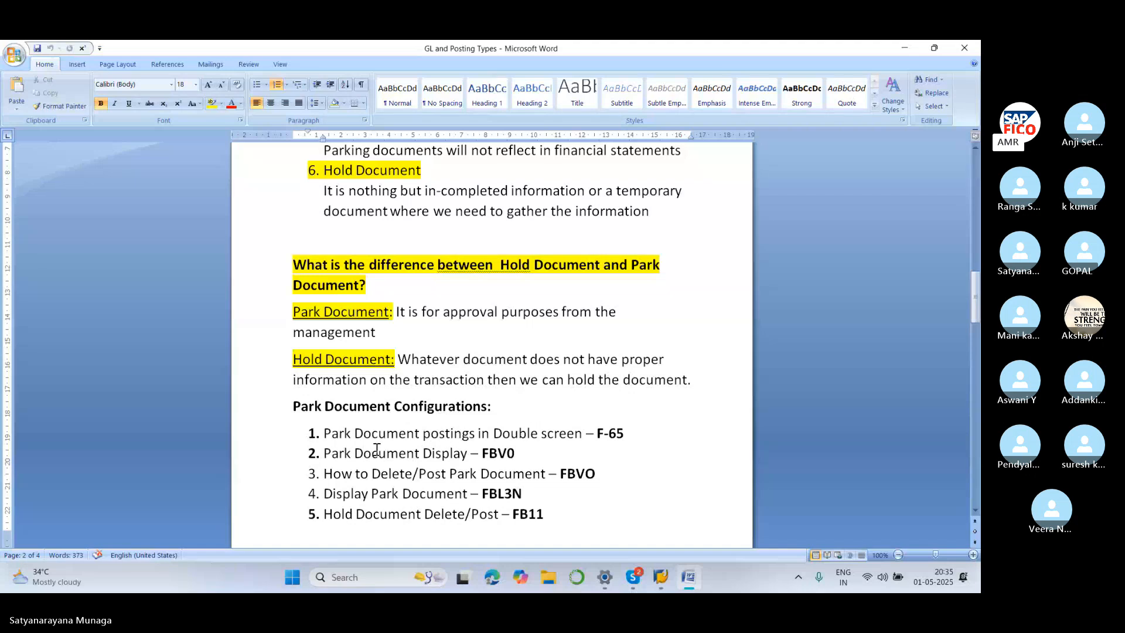
left_click_drag(324, 434, 627, 439)
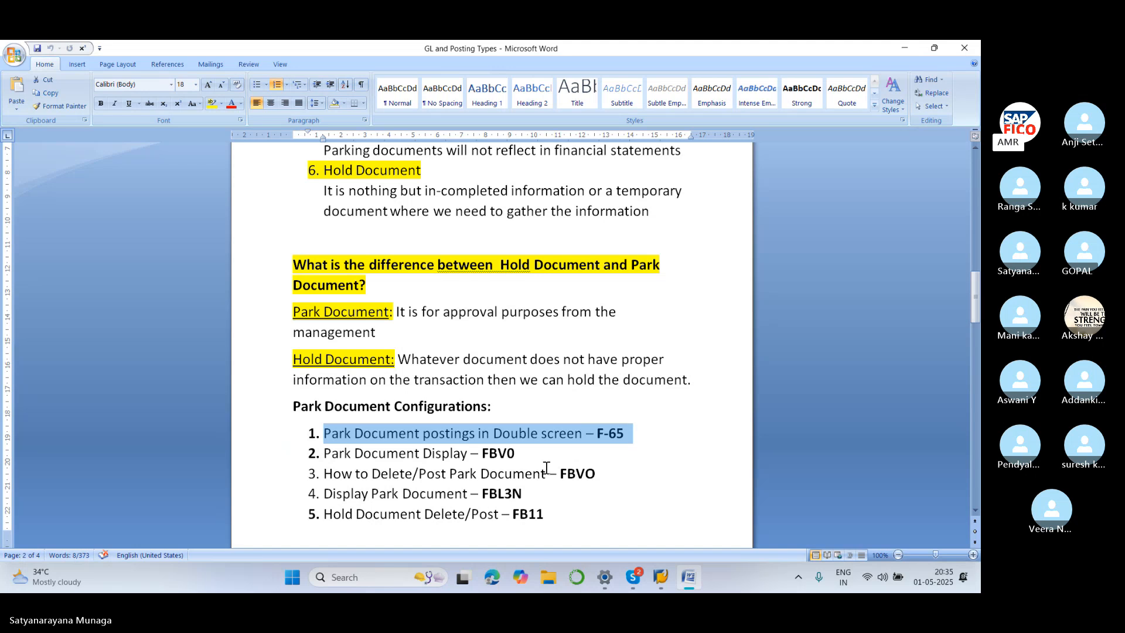
Start parking via F-65 with document date 01.05.2025 and rent account 400300 as line 1
mouse_move(661, 579)
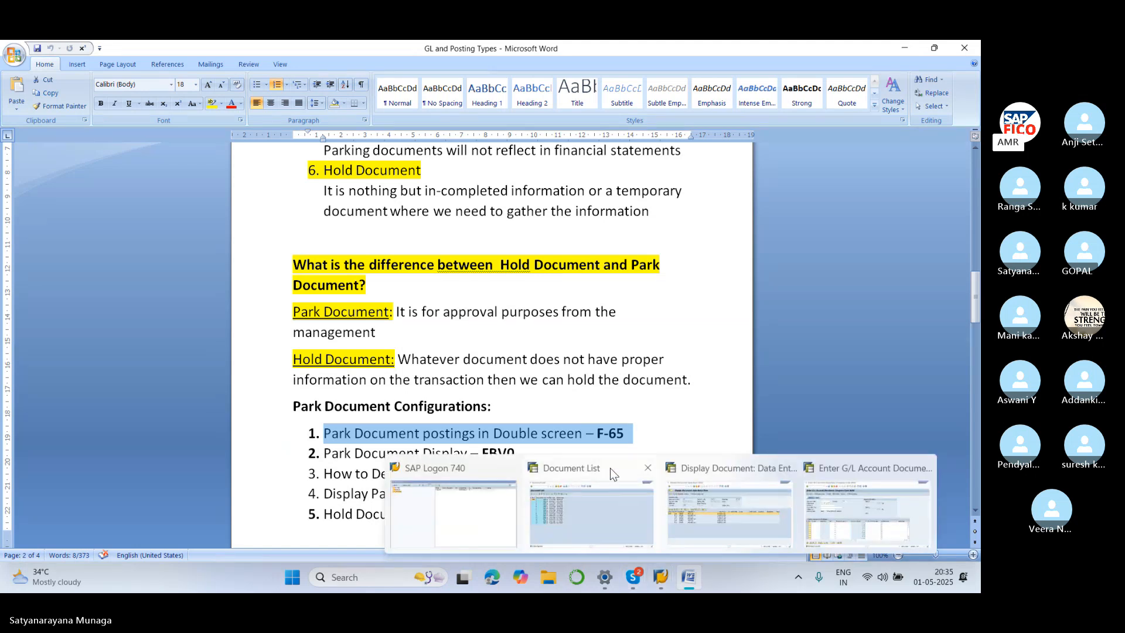
left_click(610, 467)
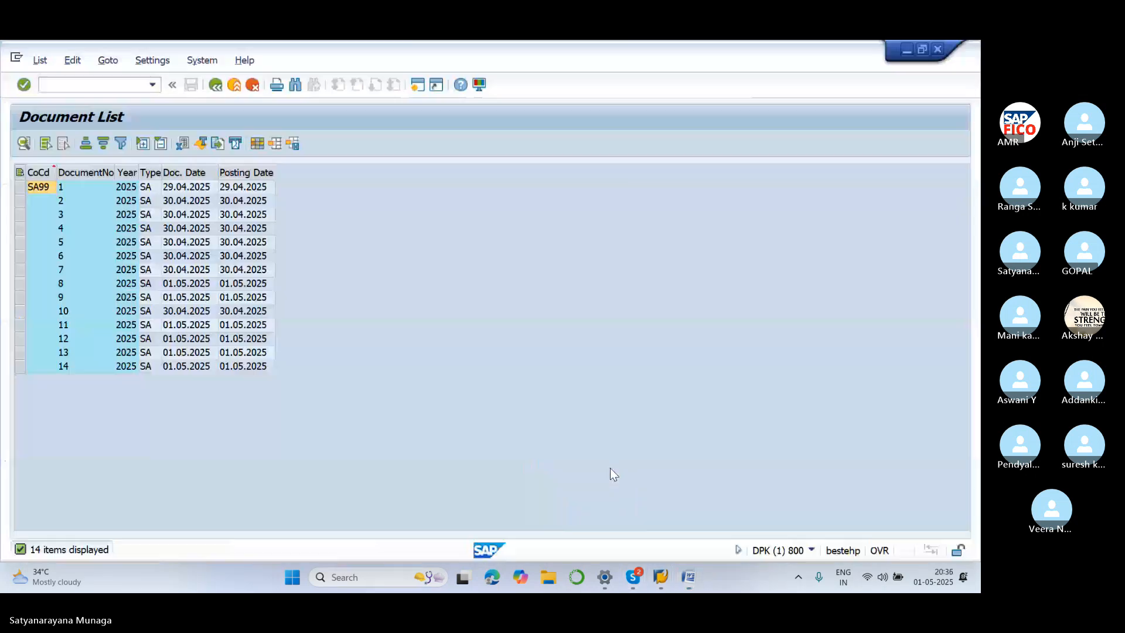
left_click(105, 85)
type("/N")
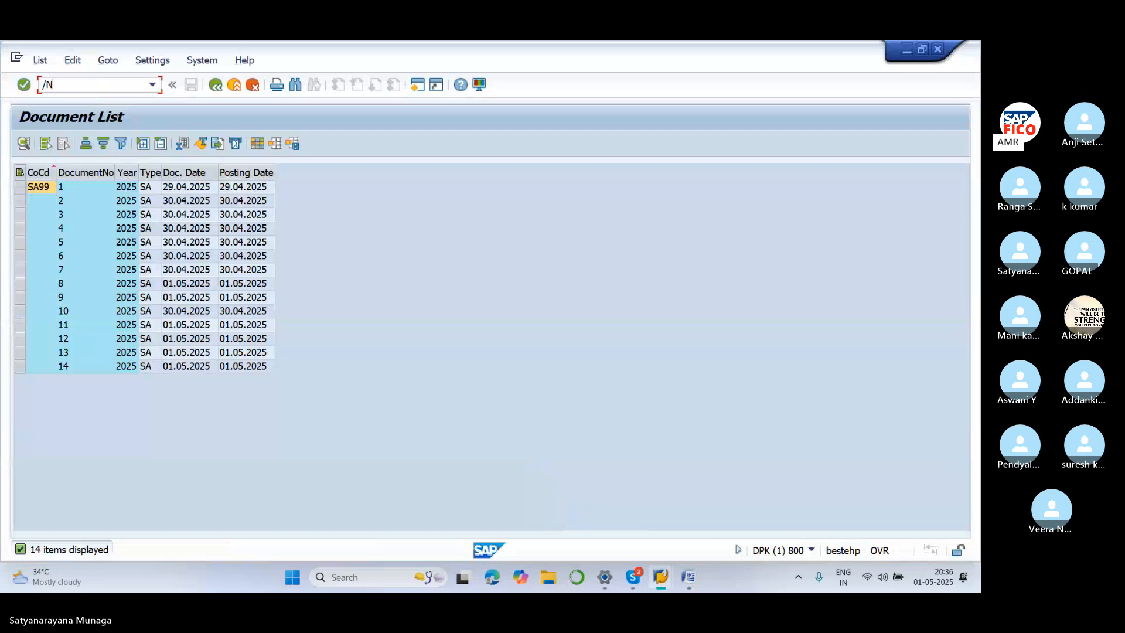
type("F-65")
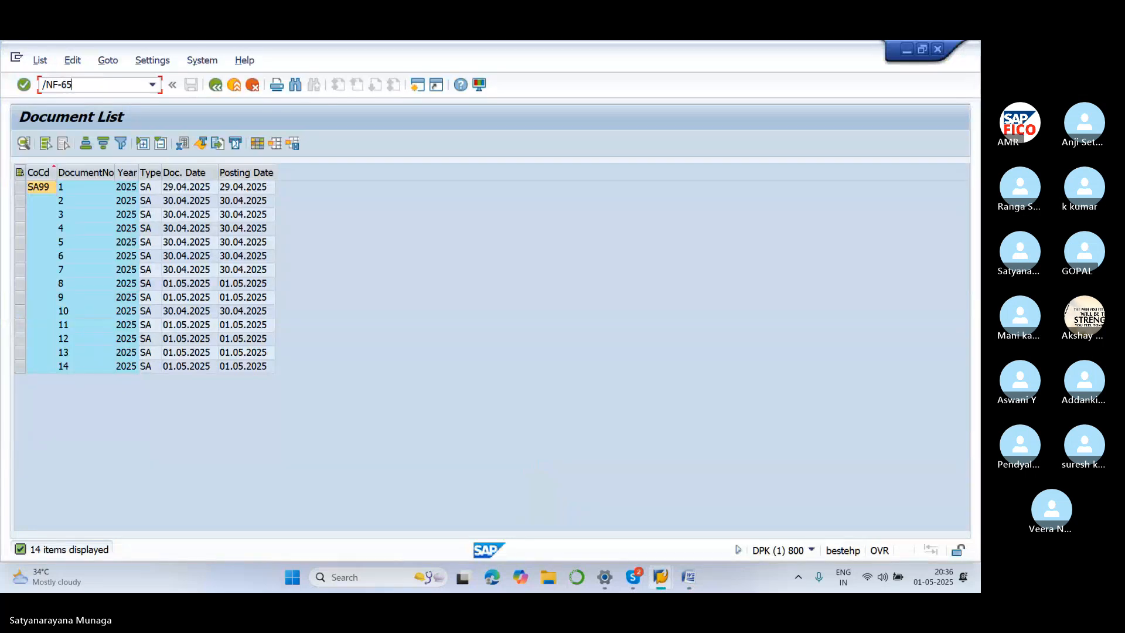
key("Return")
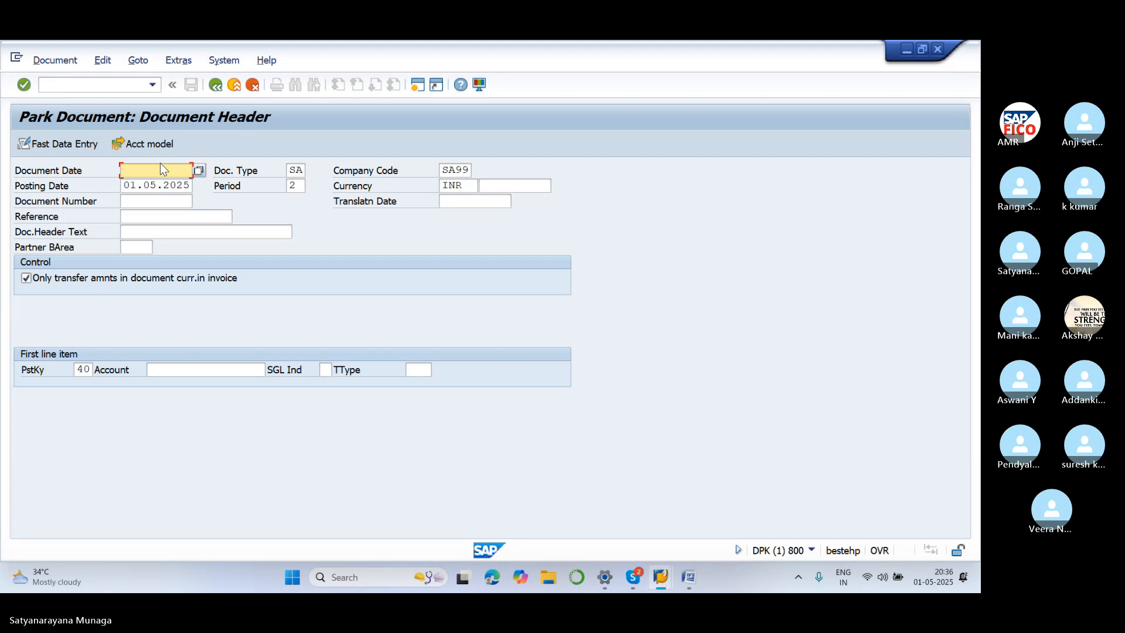
type("01.05.2025")
left_click(167, 370)
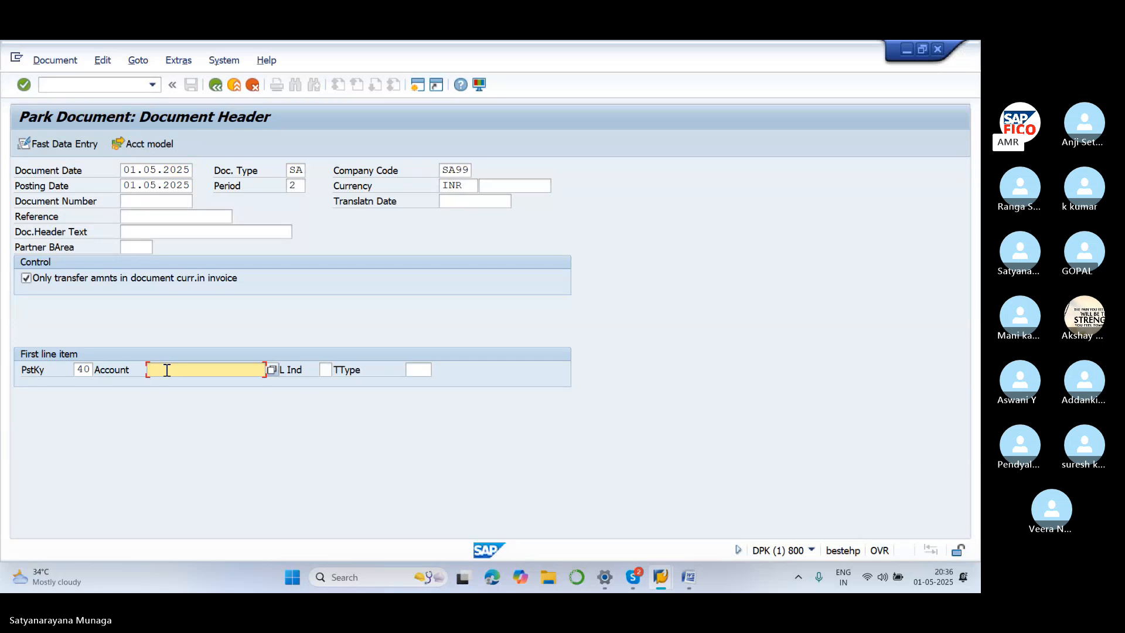
type("400300")
key("Return")
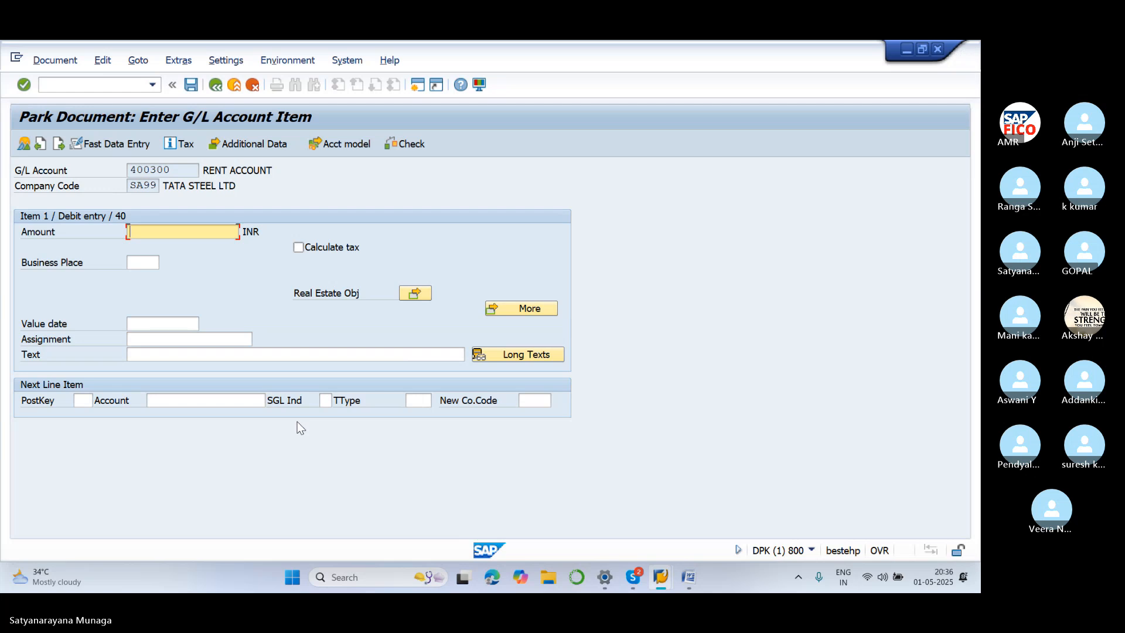
Give the rent line 25000 with text 'rent paid'; set next line key 50, account 200100
type("25000")
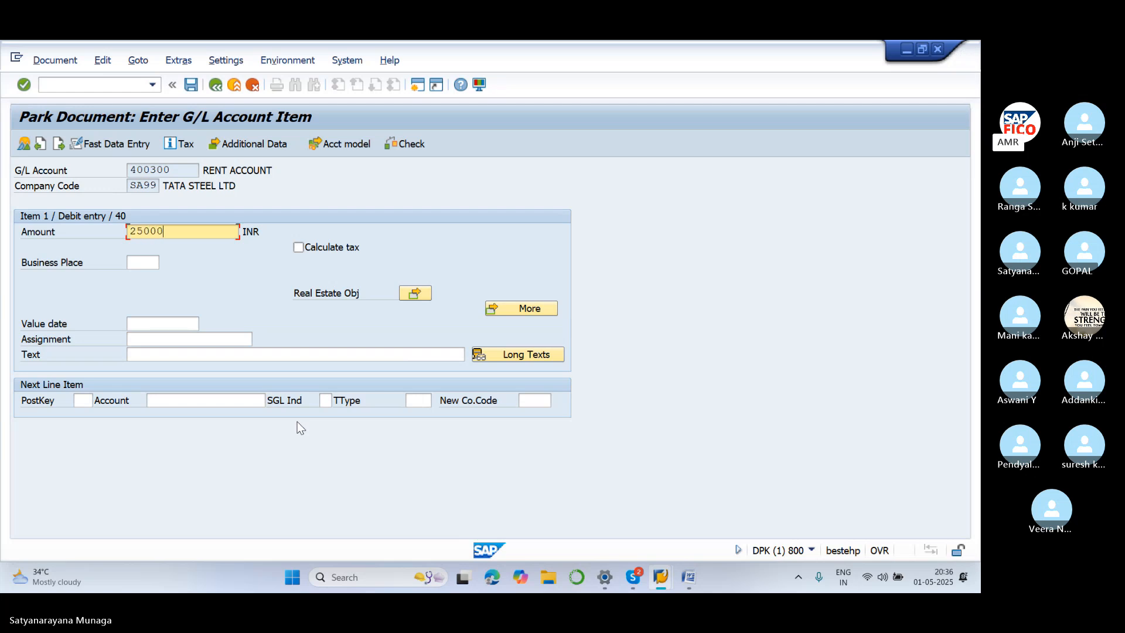
left_click(164, 352)
type("RE")
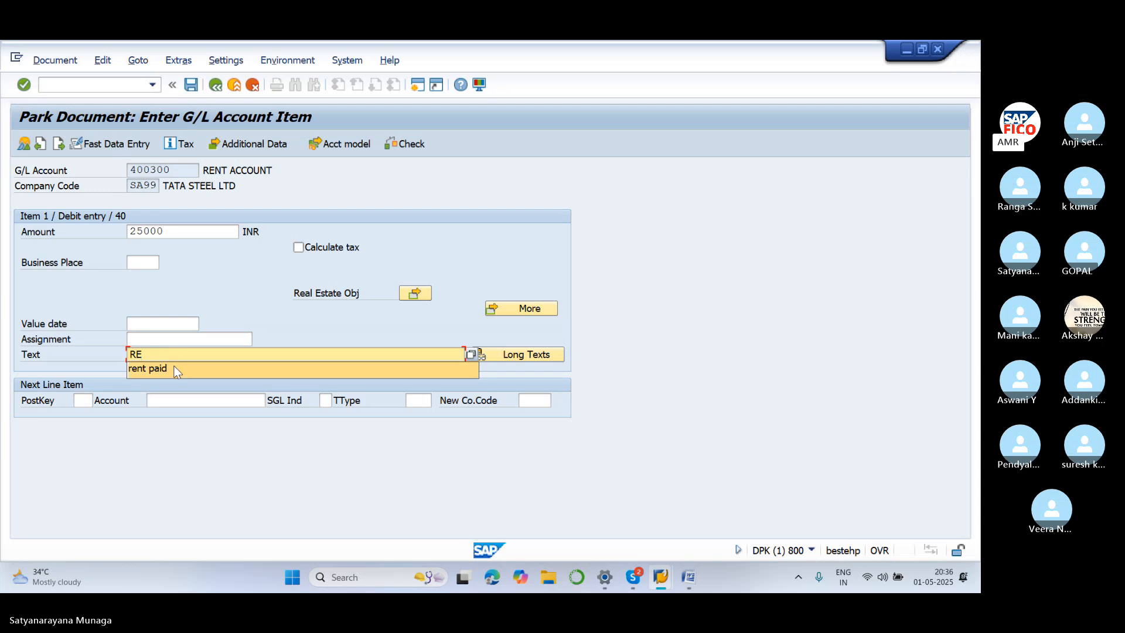
left_click(177, 369)
left_click(83, 401)
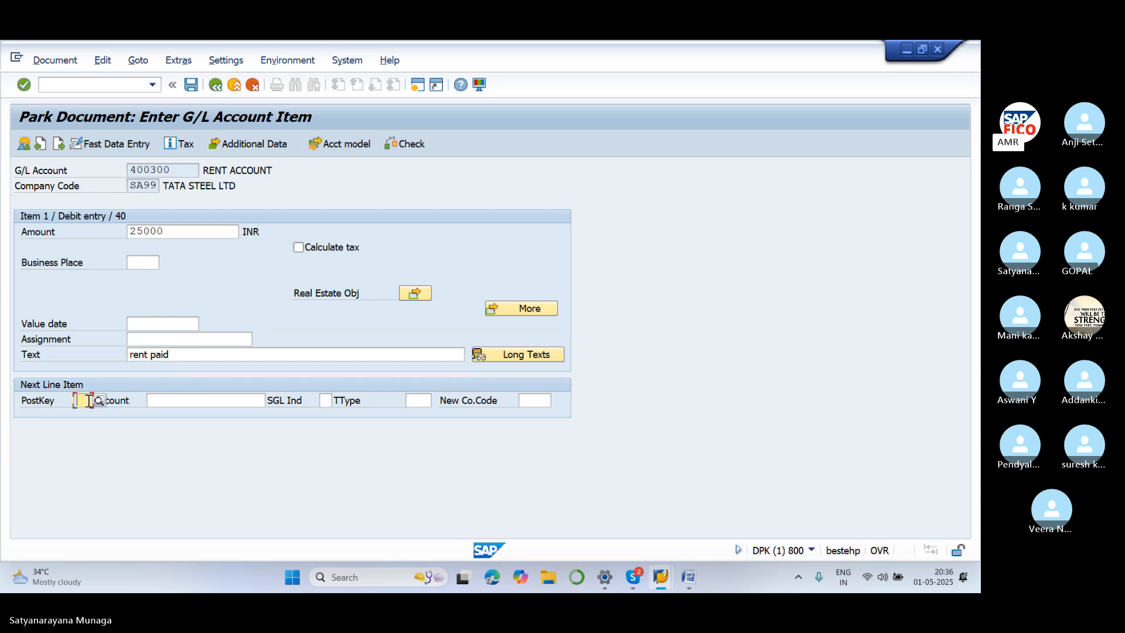
type("50")
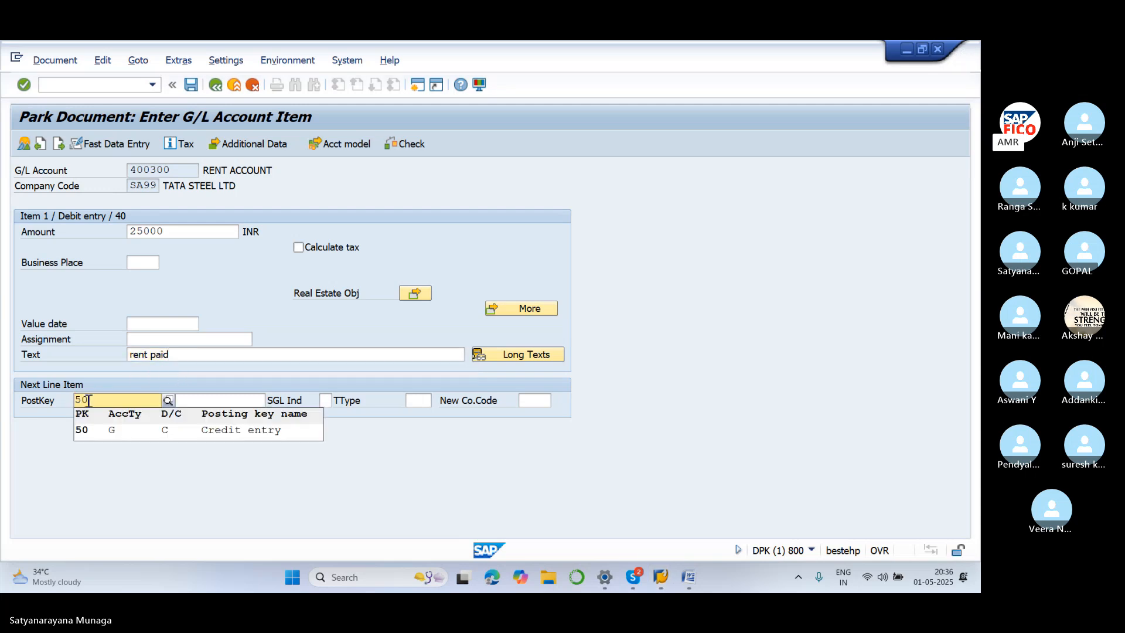
left_click(99, 428)
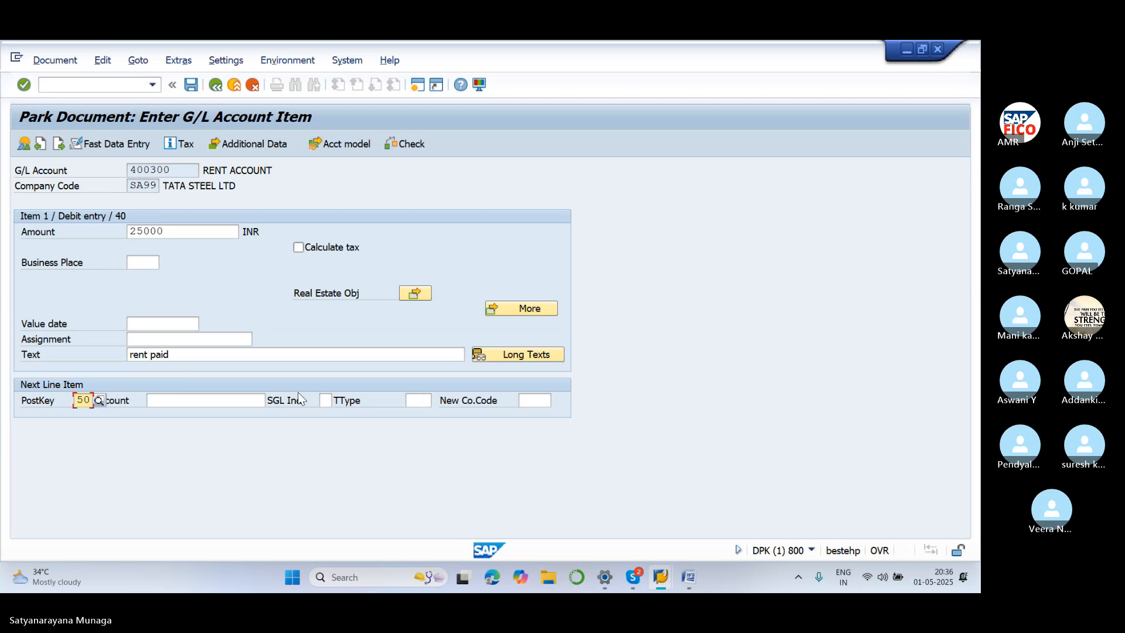
left_click(244, 401)
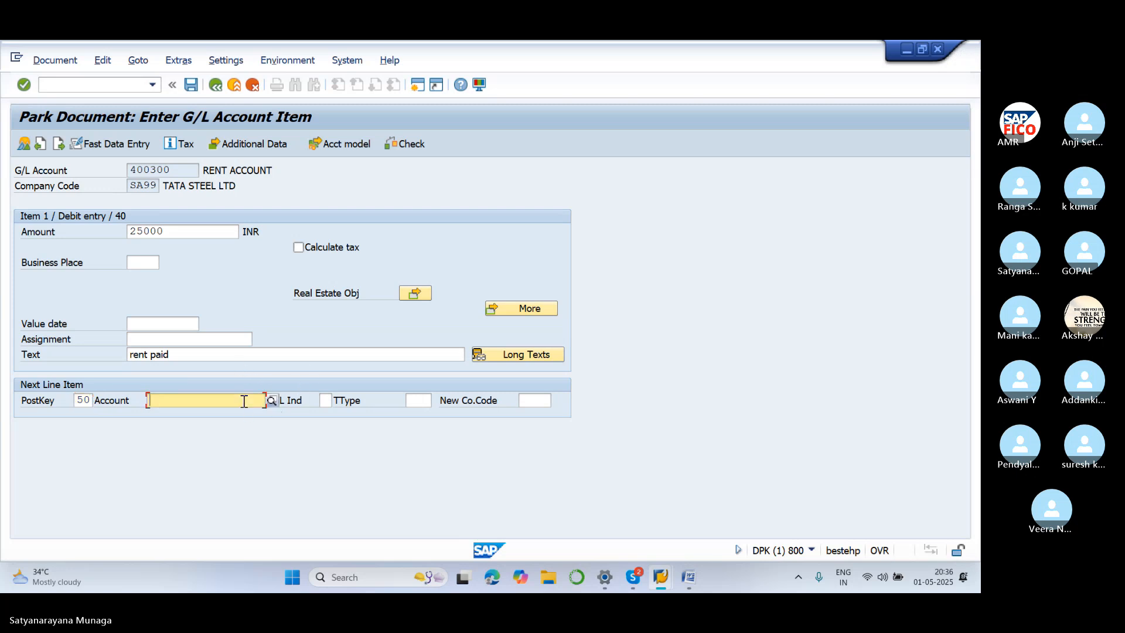
type("200100")
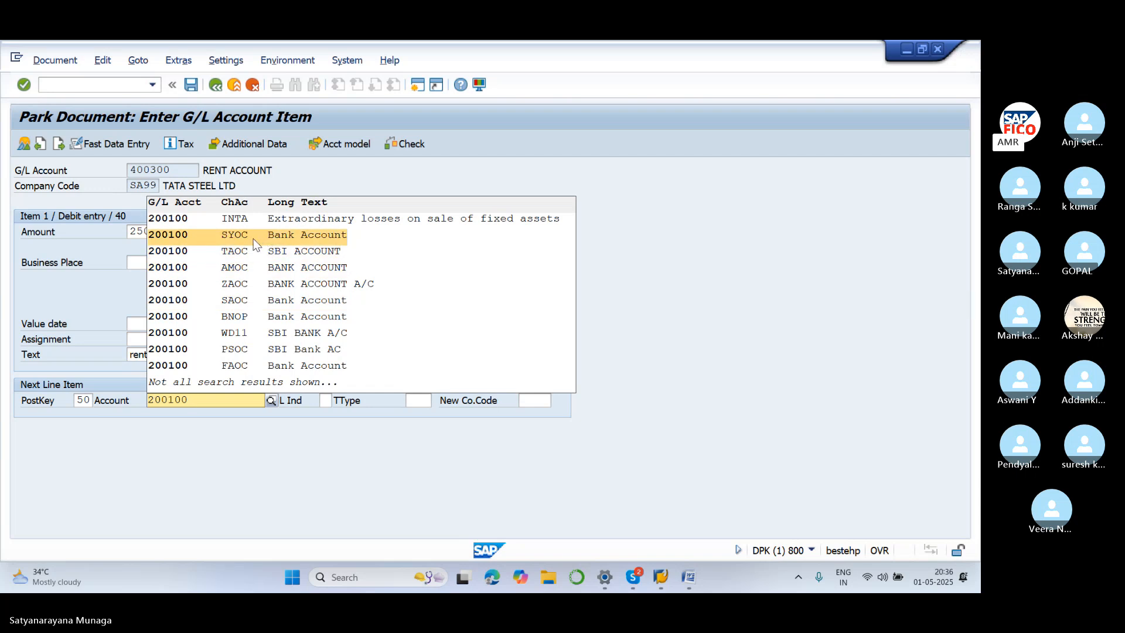
left_click(244, 448)
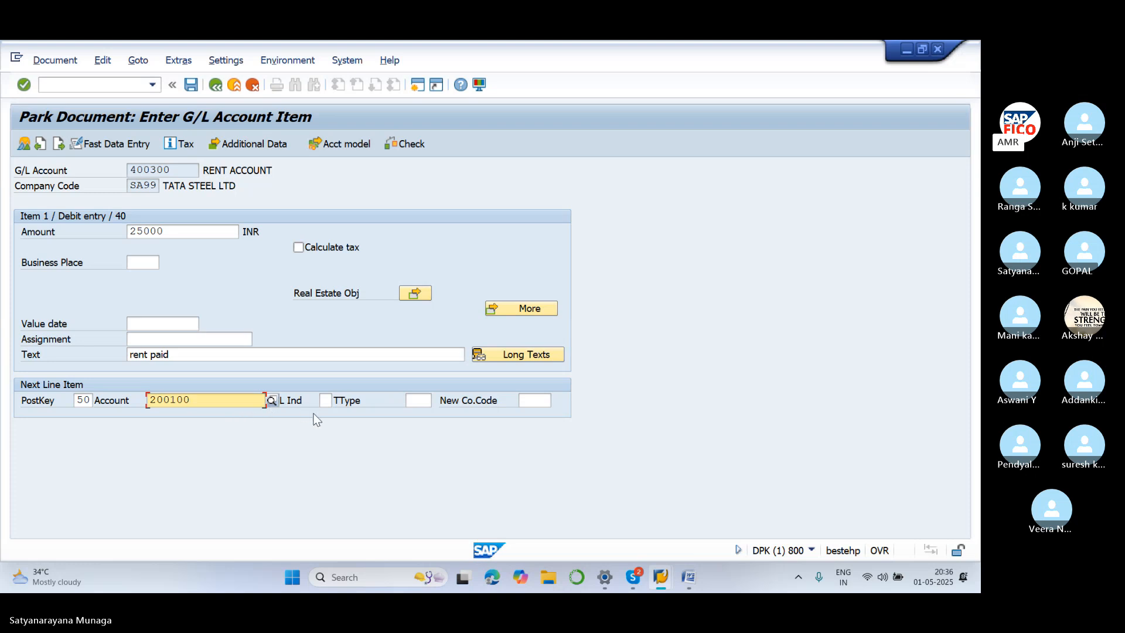
left_click(273, 399)
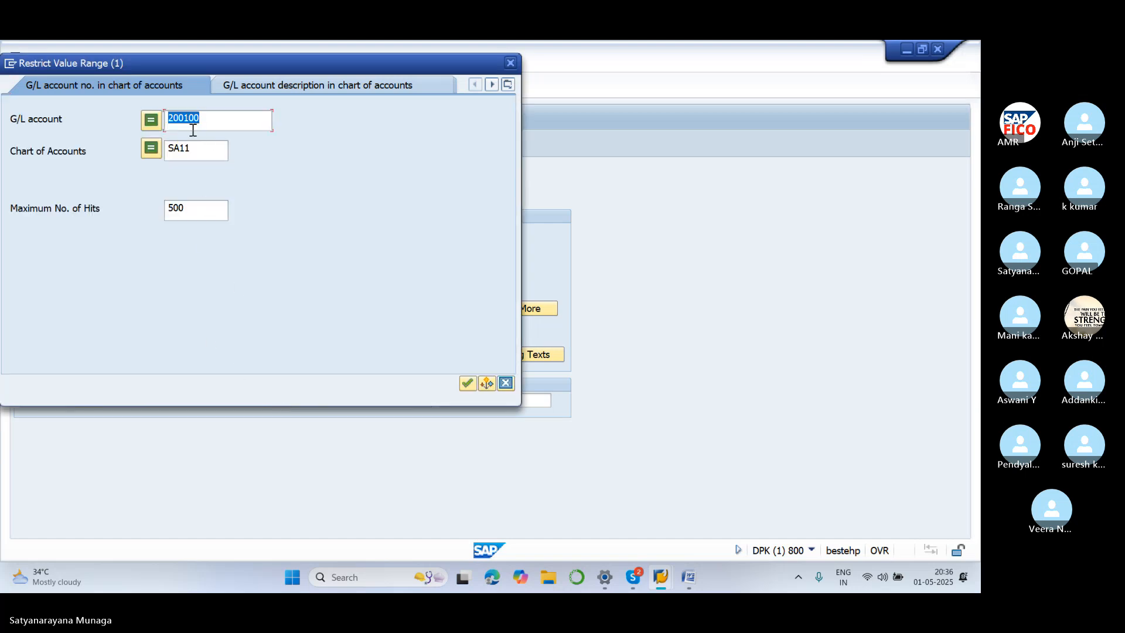
left_click(222, 121)
key("BackSpace")
key("BackSpace")
key("BackSpace")
key("BackSpace")
key("BackSpace")
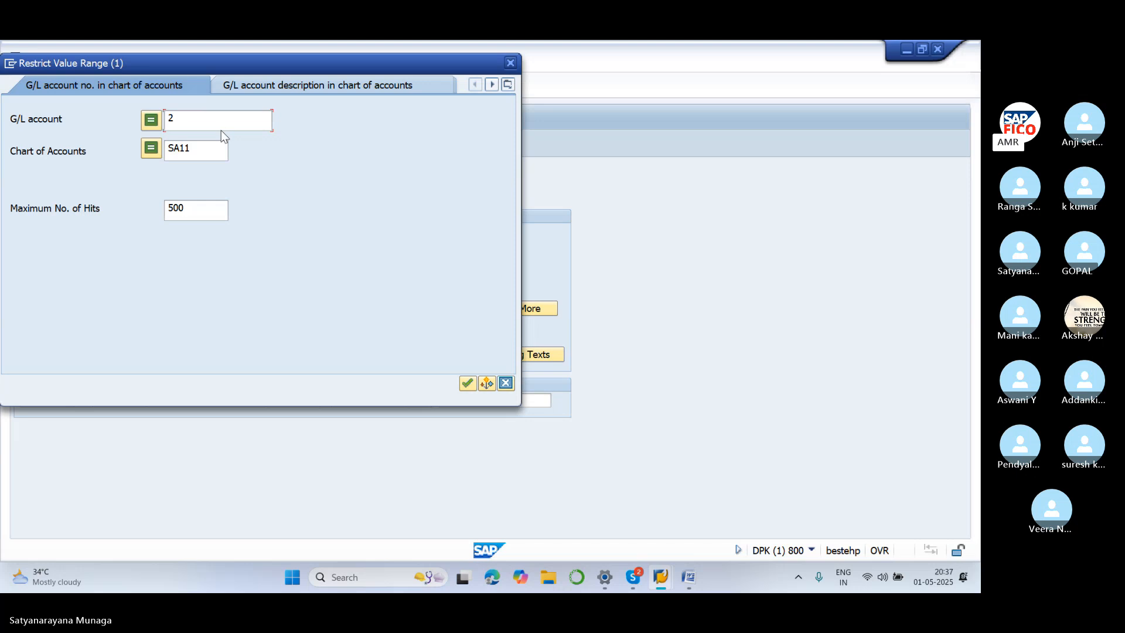
key("BackSpace")
left_click(467, 384)
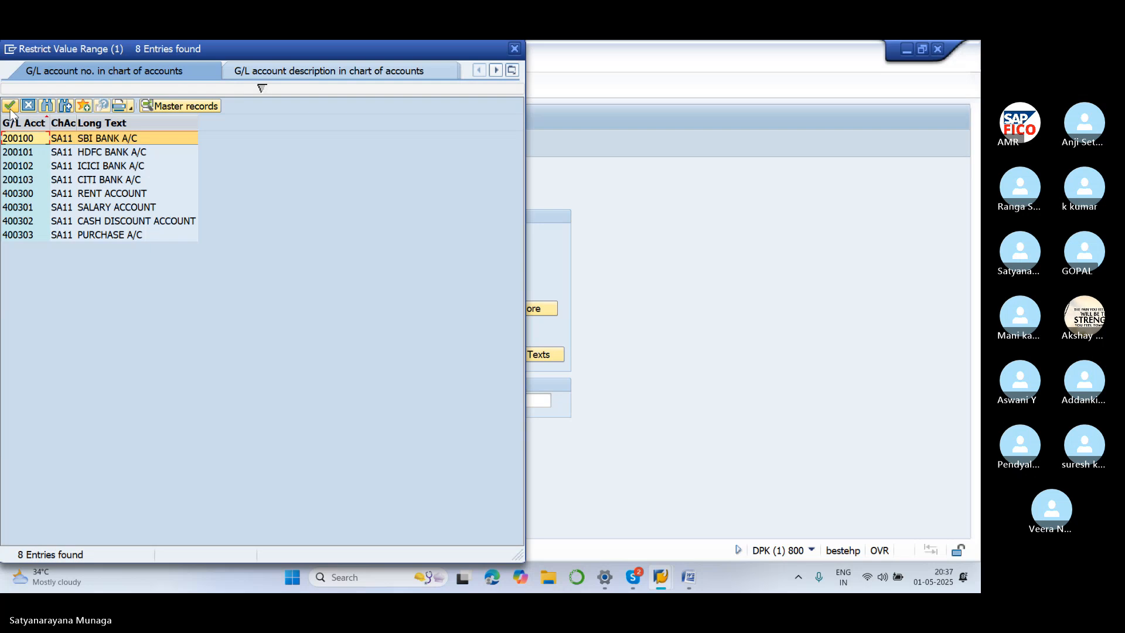
left_click(10, 106)
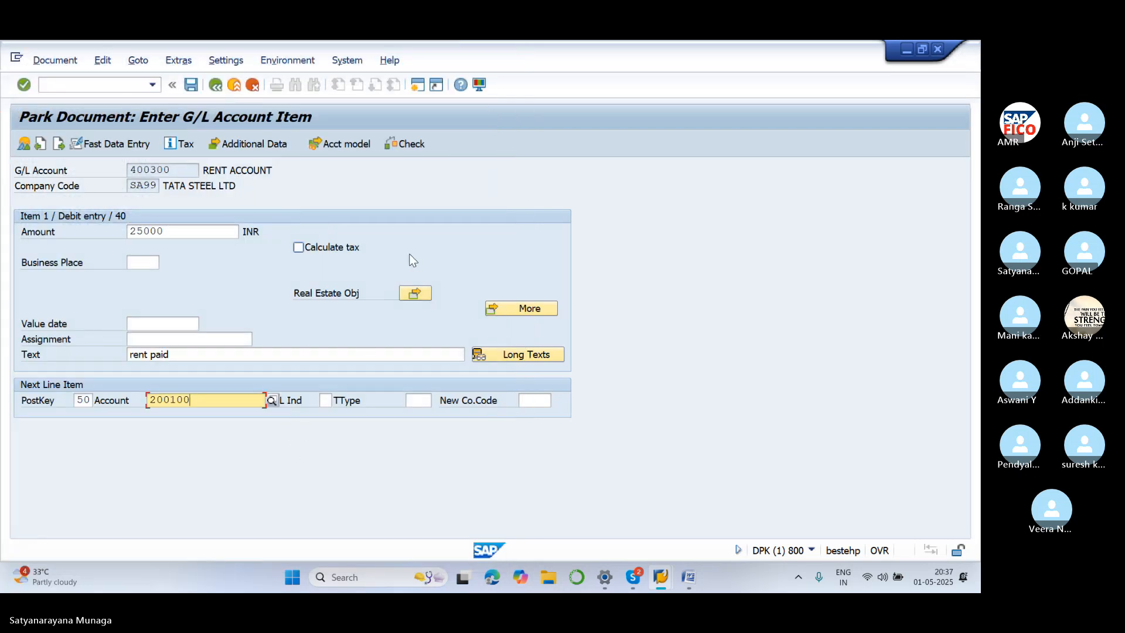
Fill the bank credit line with 25000 and 'rent paid' using +, then park as Document 16
key("Return")
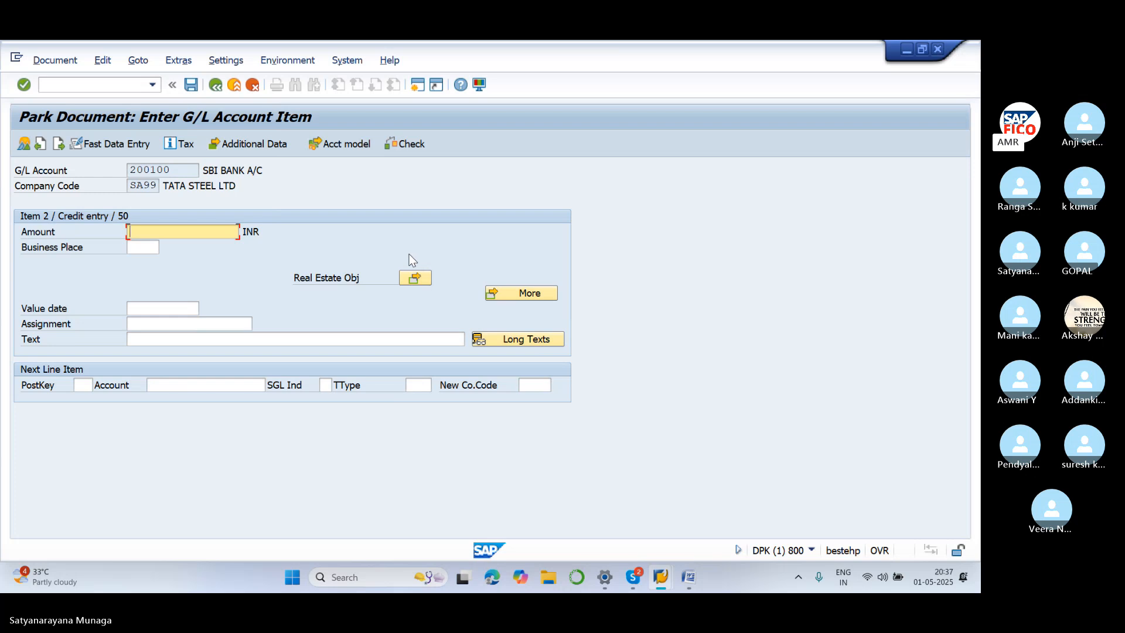
left_click(194, 335)
type("+")
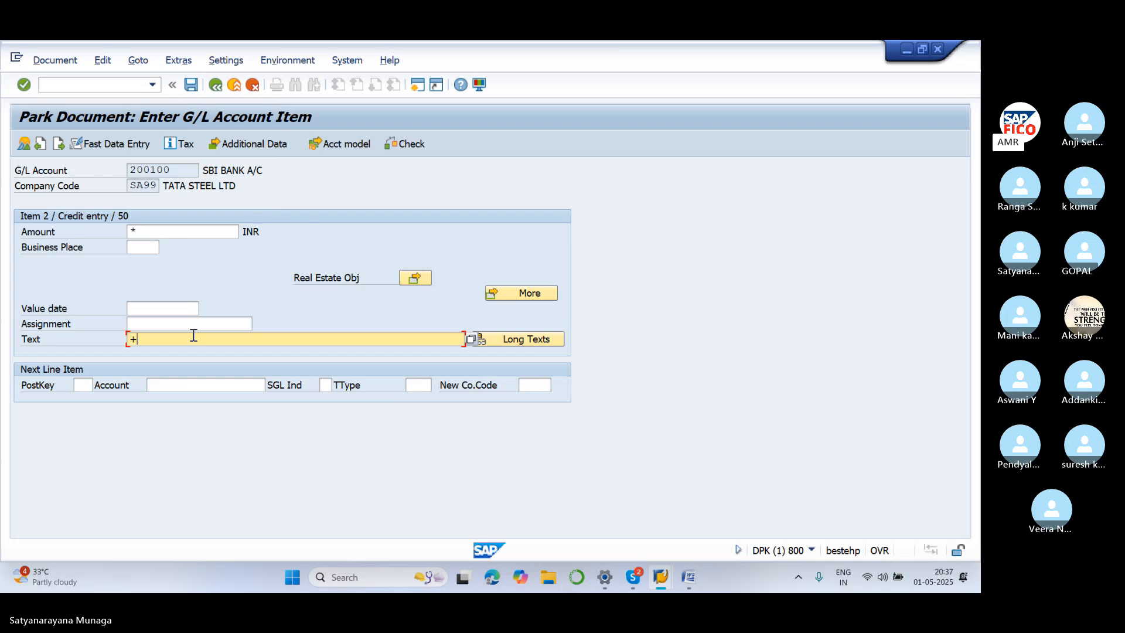
key("Return")
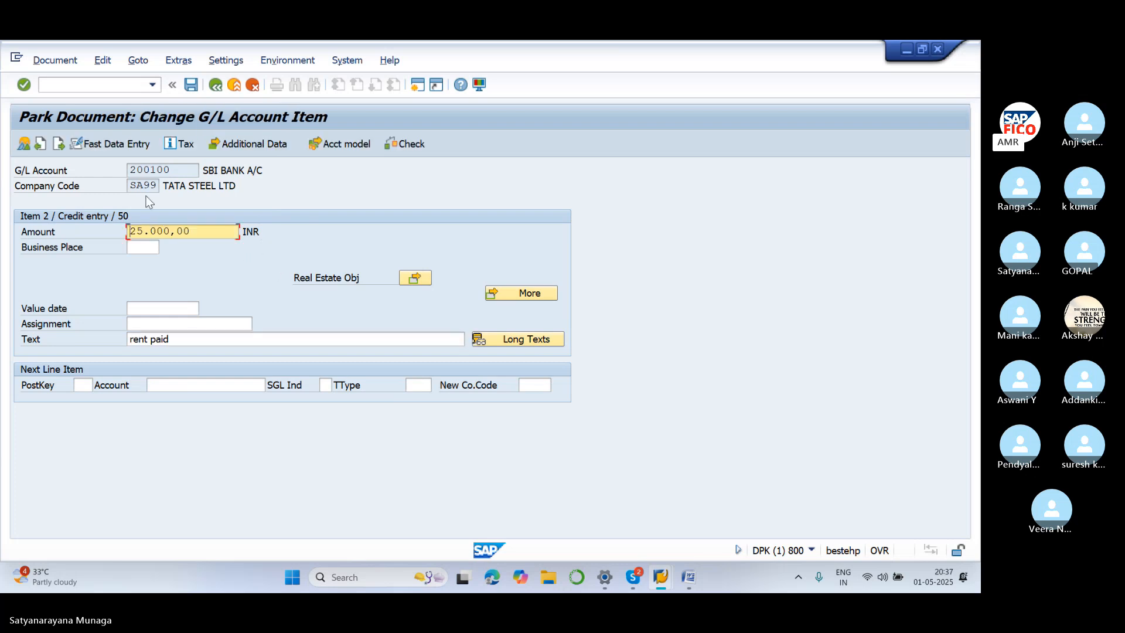
left_click(57, 64)
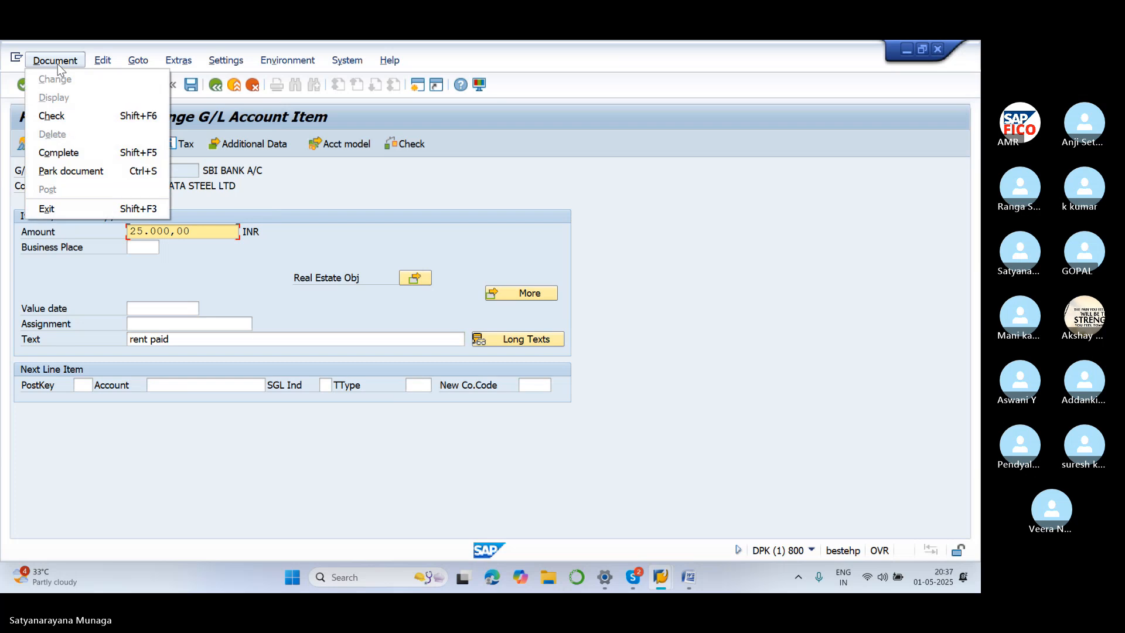
left_click(96, 172)
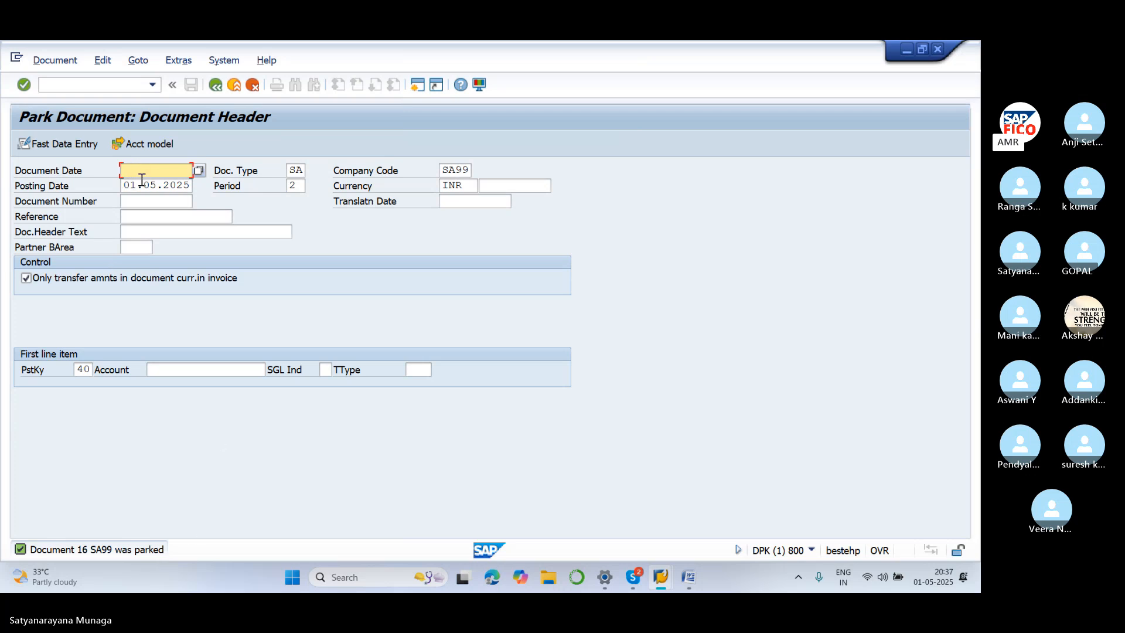
type("01.05..")
key("BackSpace")
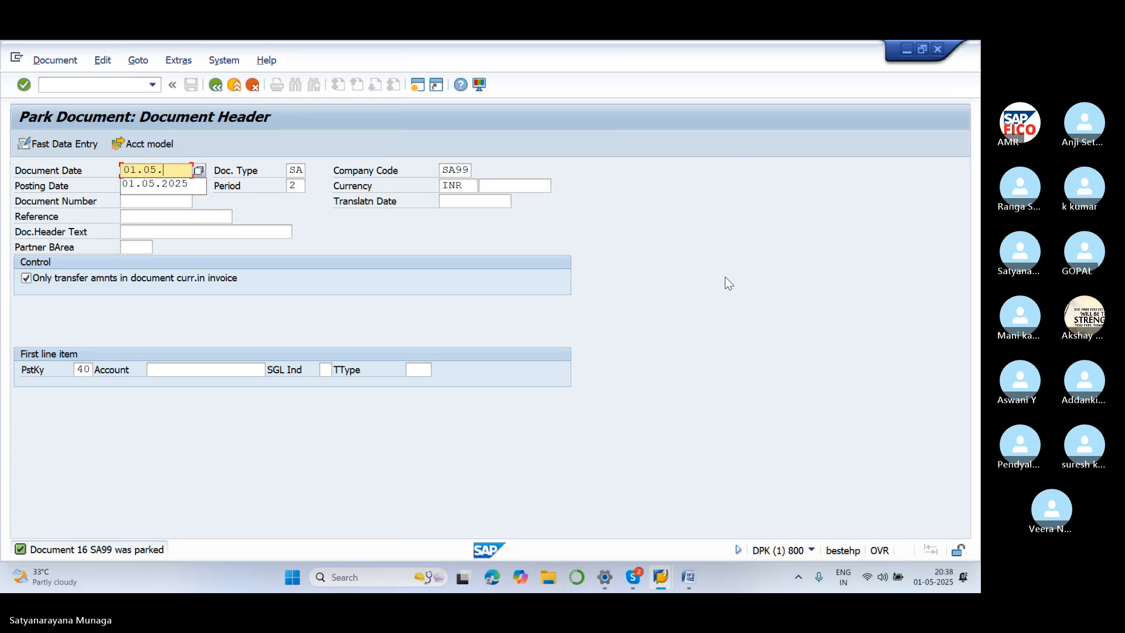
type("2025")
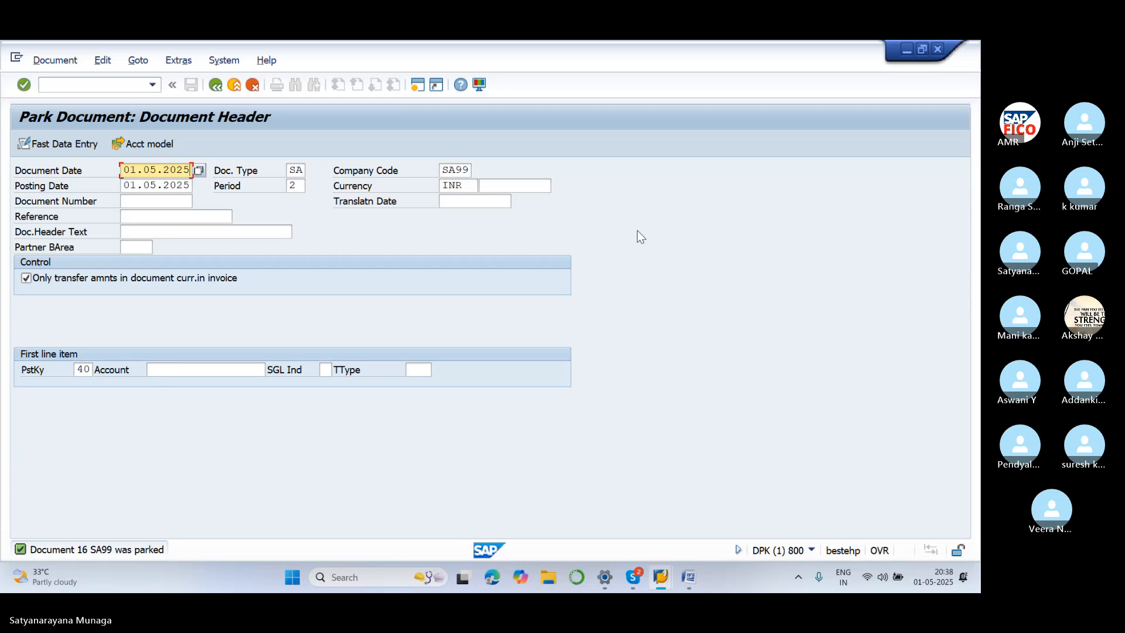
left_click(190, 370)
type("400")
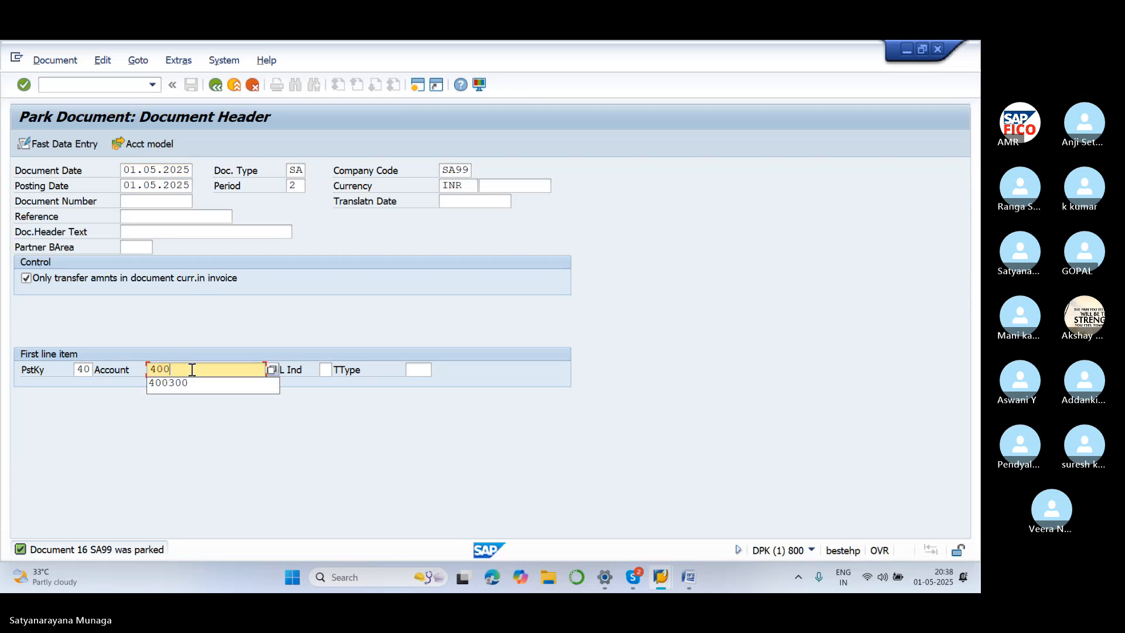
type("301")
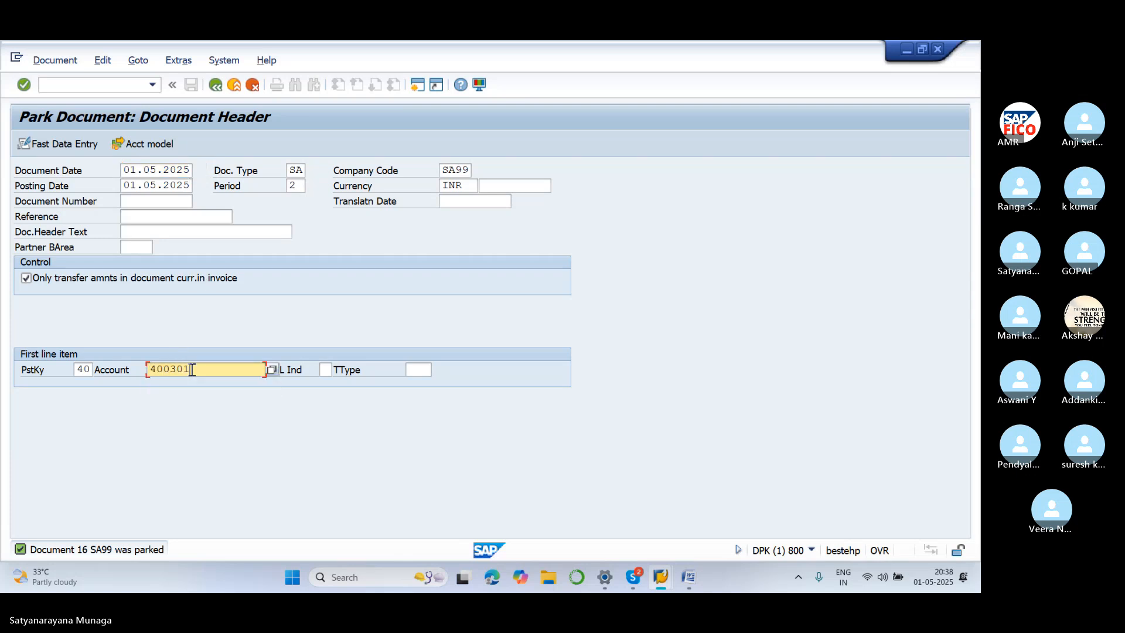
key("Return")
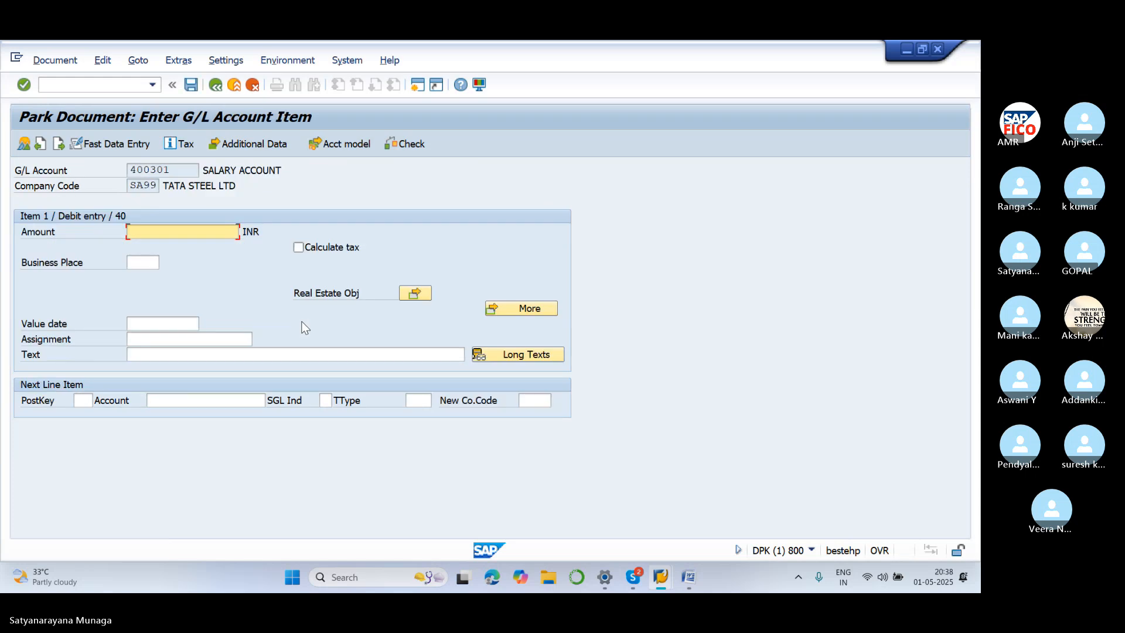
type("30000")
left_click(193, 352)
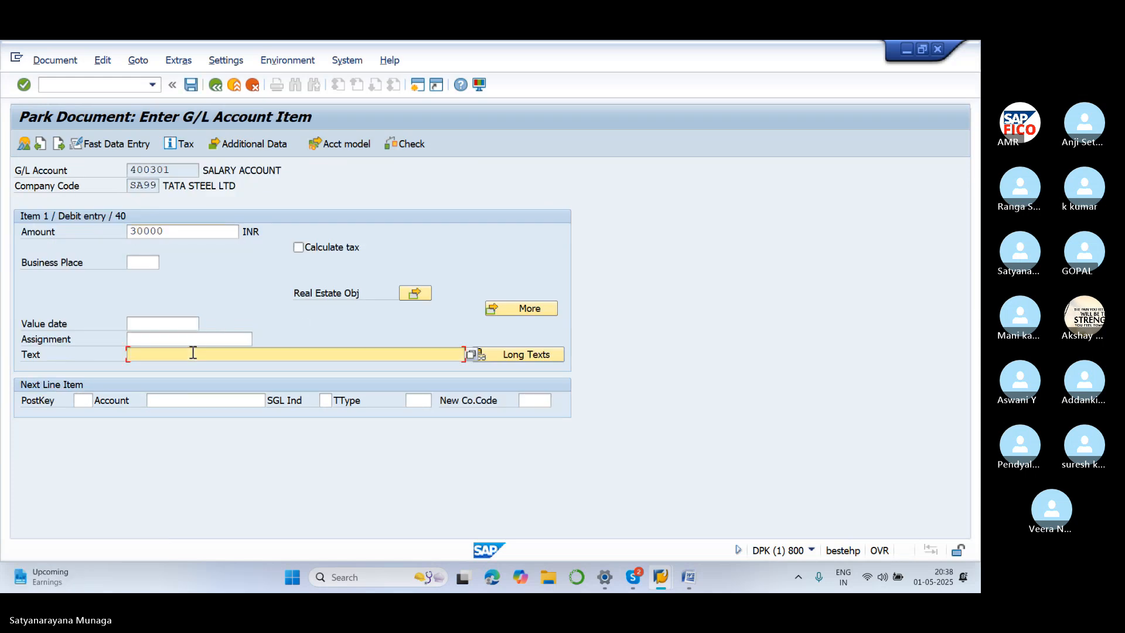
type("SALARY PAID")
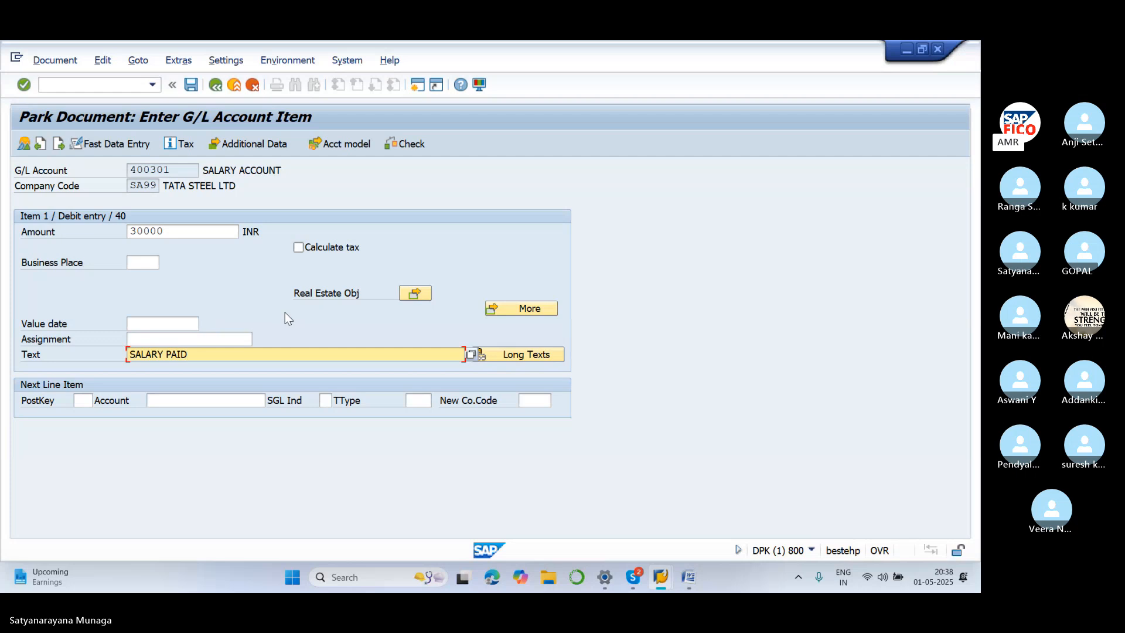
key("Return")
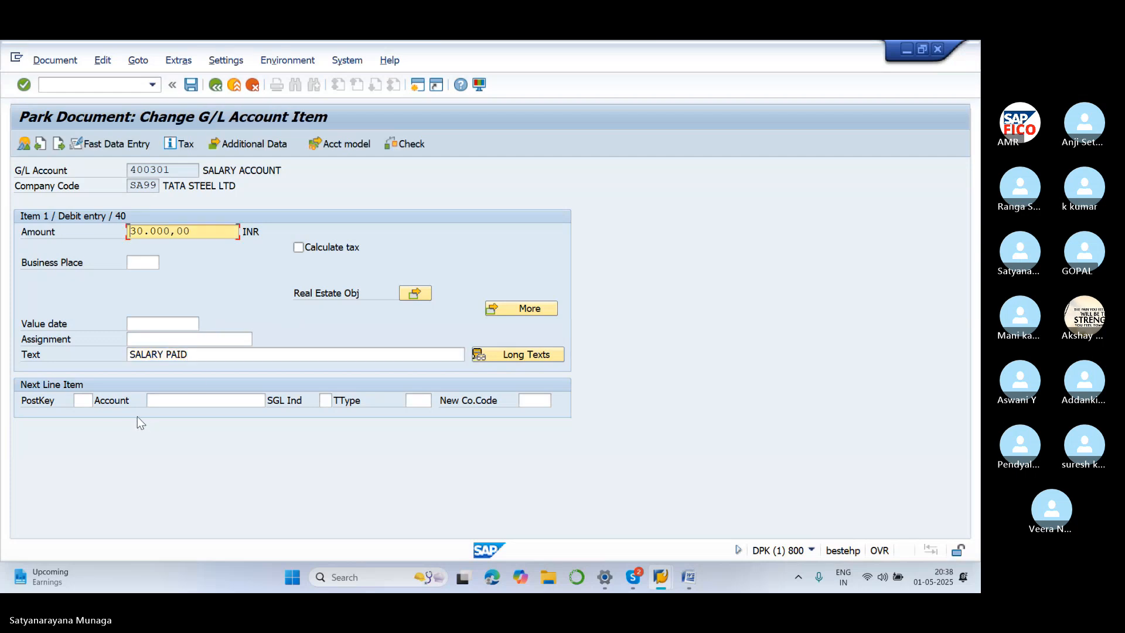
Open the credit line with posting key 50 to SBI BANK A/C 200100
left_click(85, 400)
type("50")
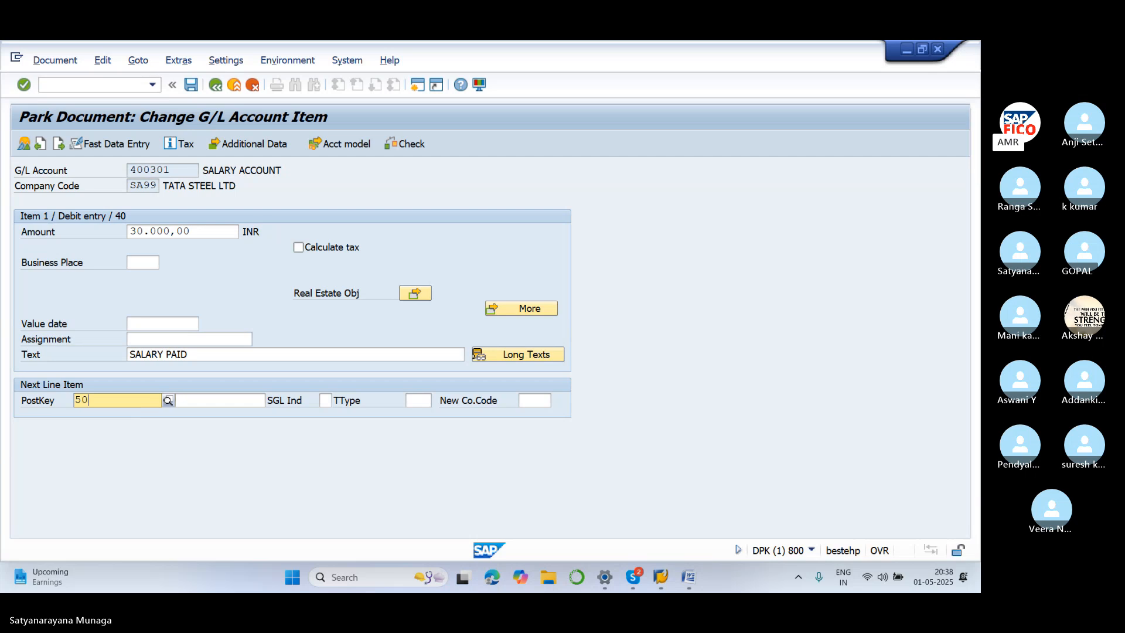
left_click(115, 434)
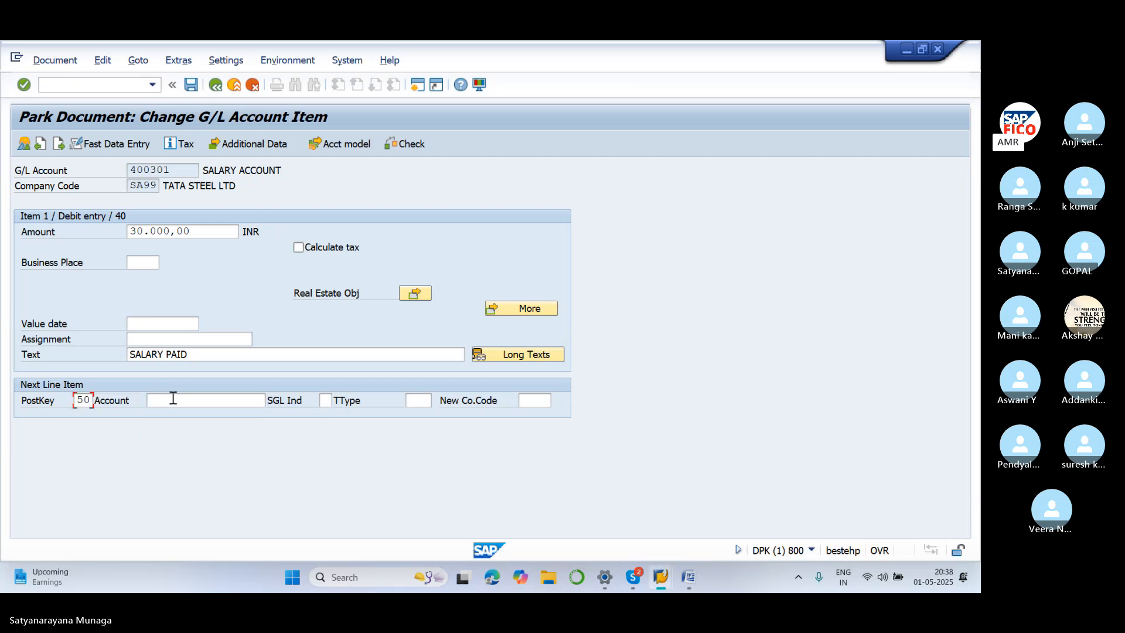
left_click(173, 398)
type("200100")
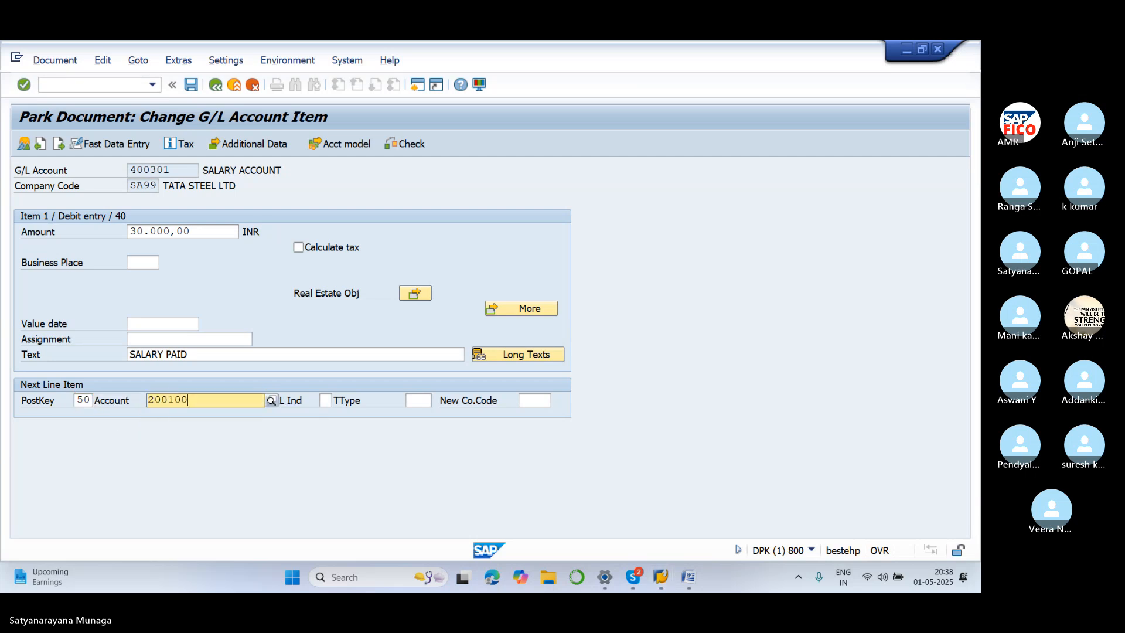
key("Escape")
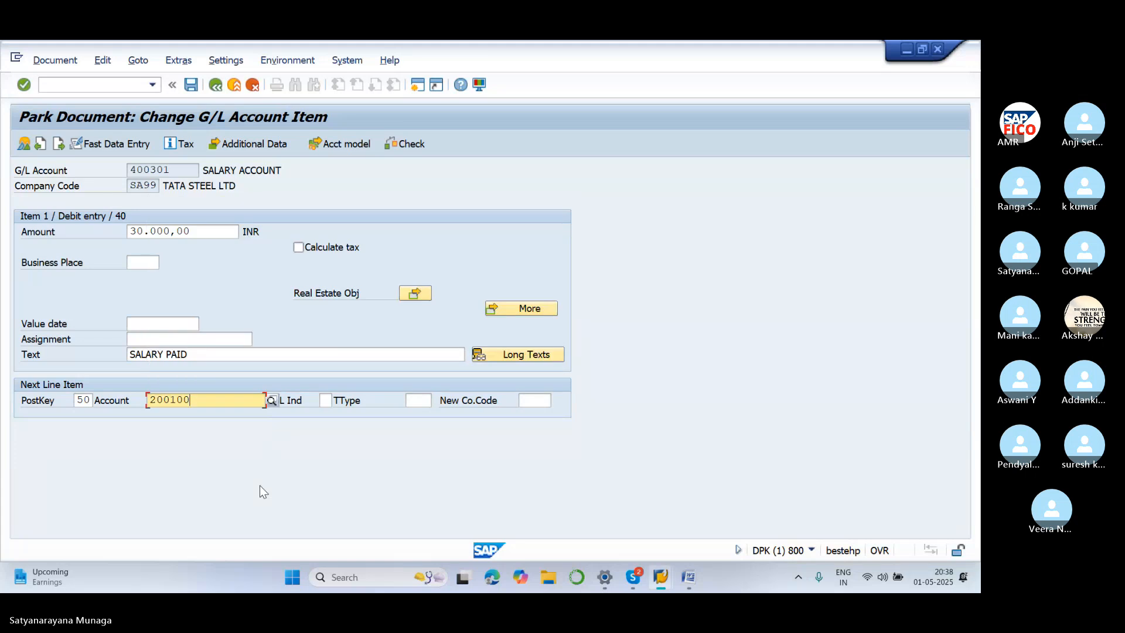
key("Return")
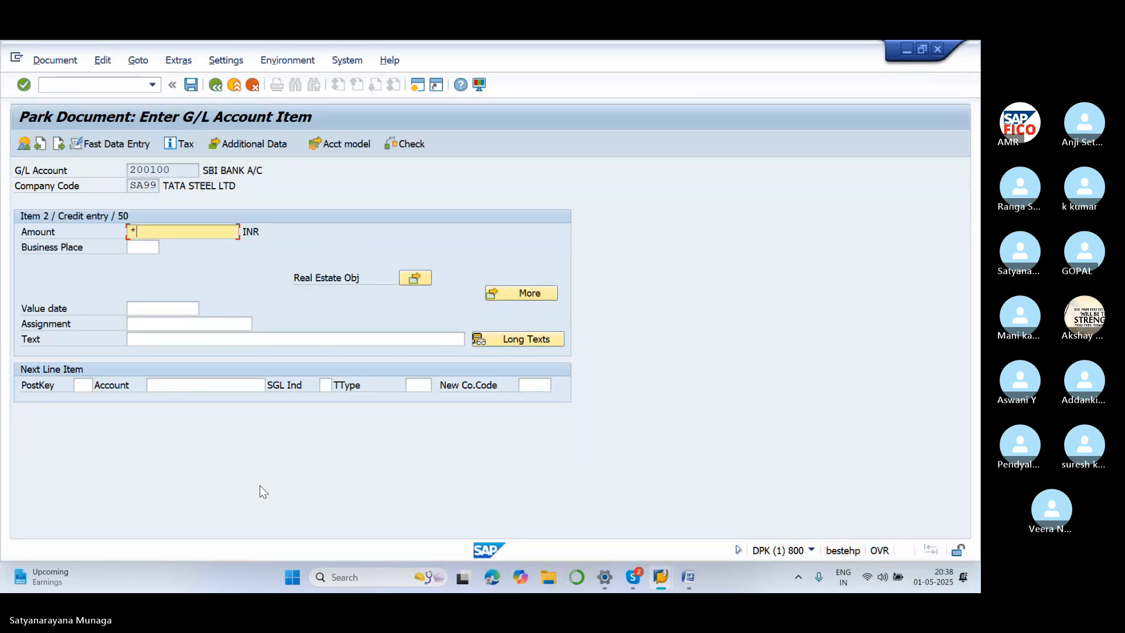
Copy the 30,000 amount and SALARY PAID text onto the SBI BANK A/C line, then park it as document 17
left_click(222, 340)
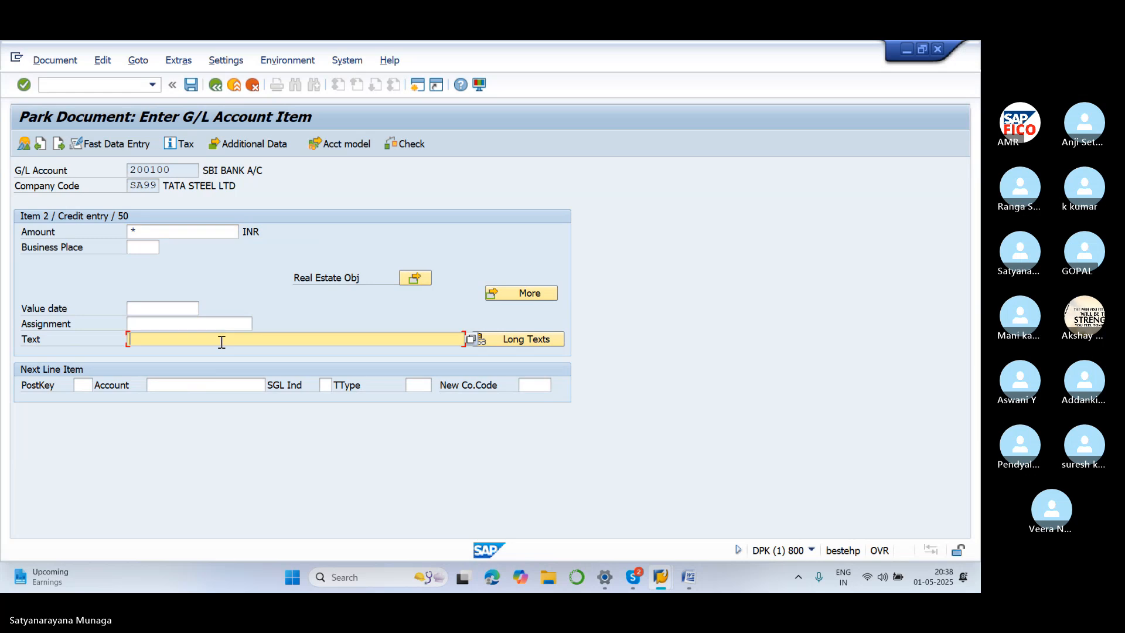
type("+")
key("Return")
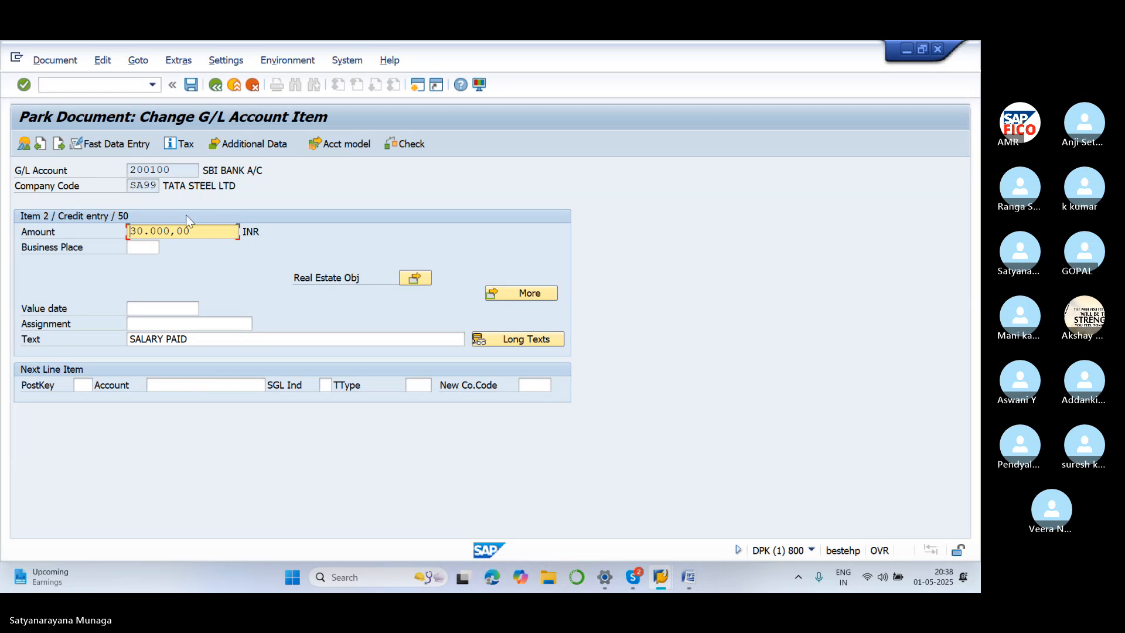
left_click(70, 62)
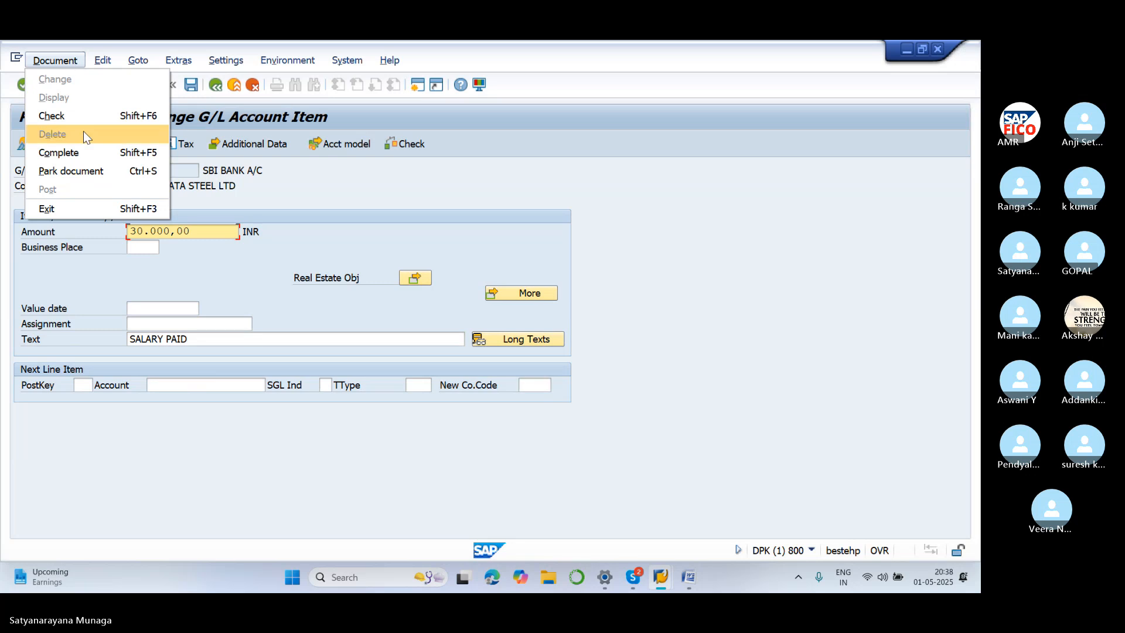
left_click(381, 190)
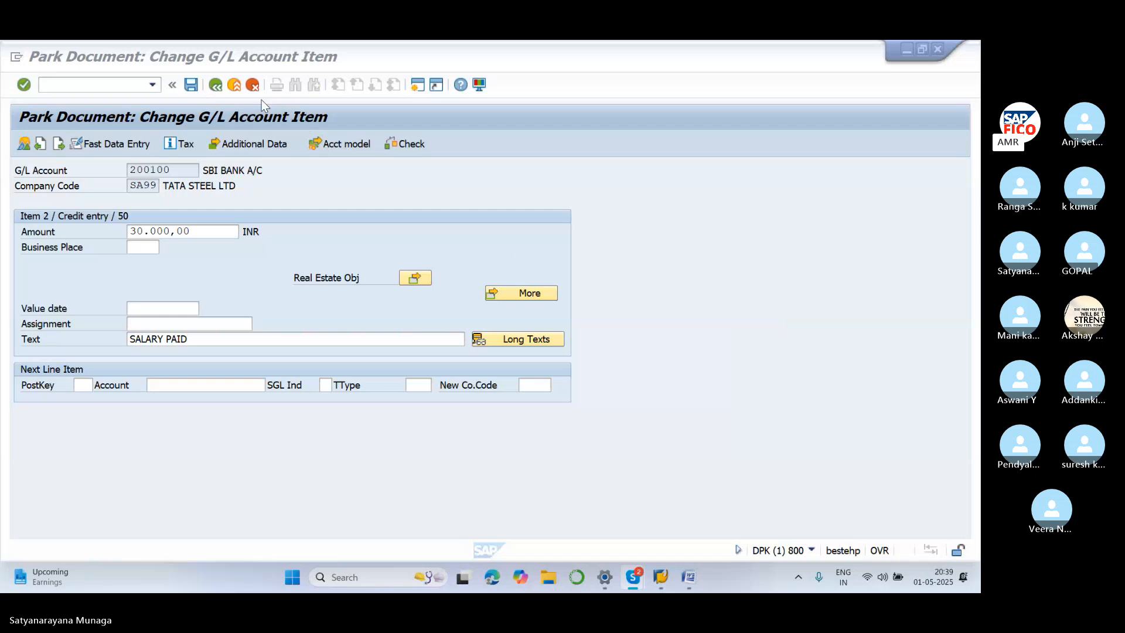
left_click(191, 85)
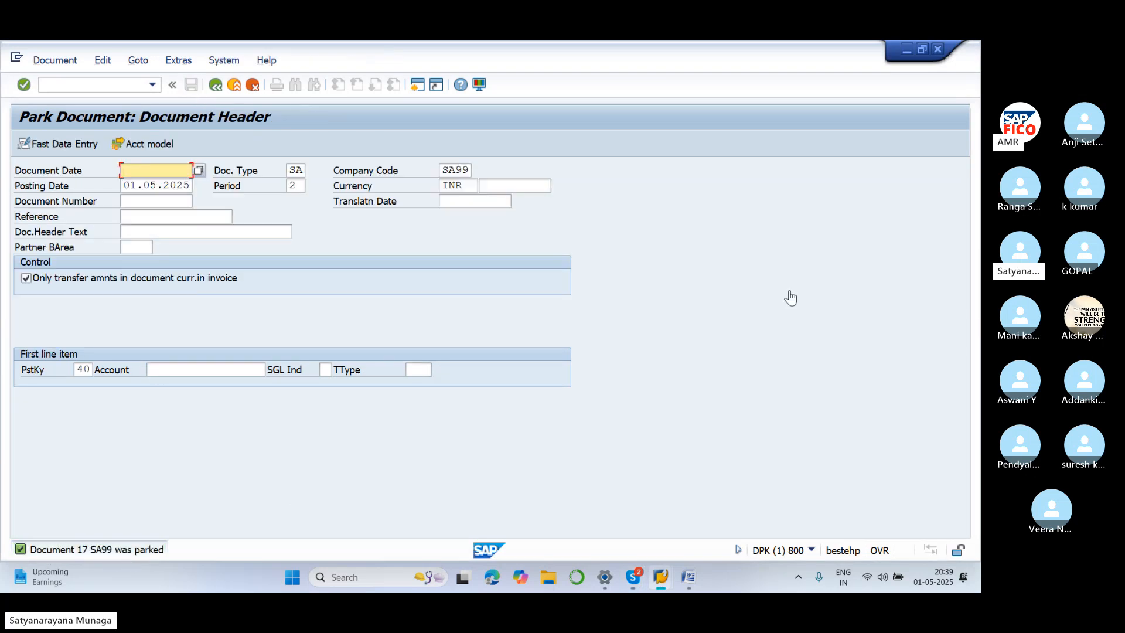
Date the document 01.05.2025 and enter a 35,000 debit to salary account 400301 with text 'salary paid'
left_click(724, 318)
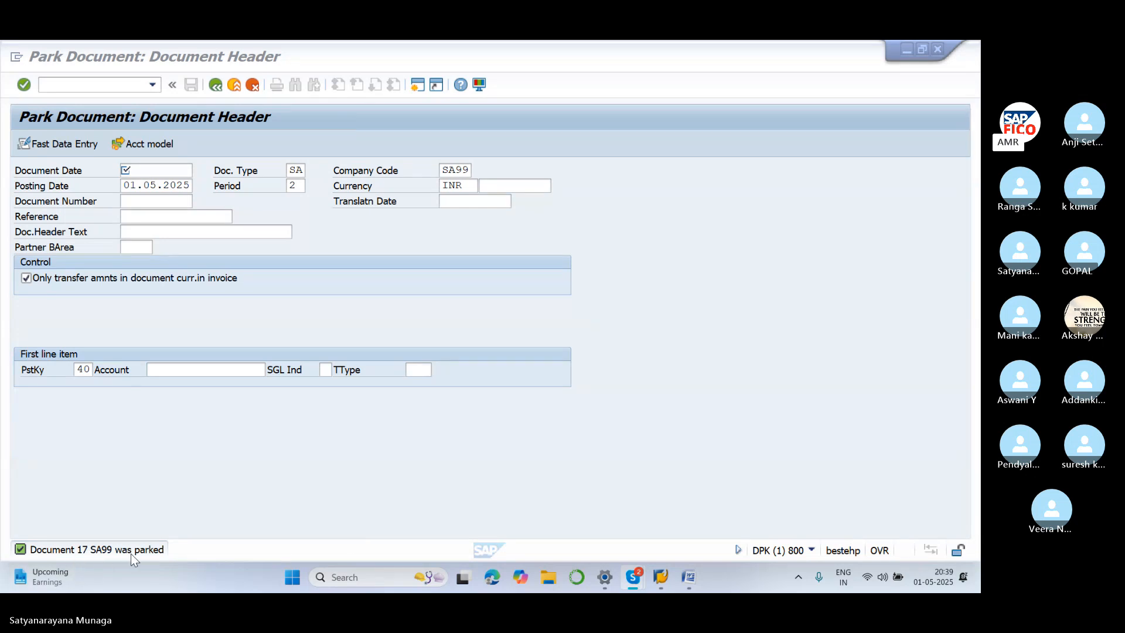
left_click(145, 175)
type("01")
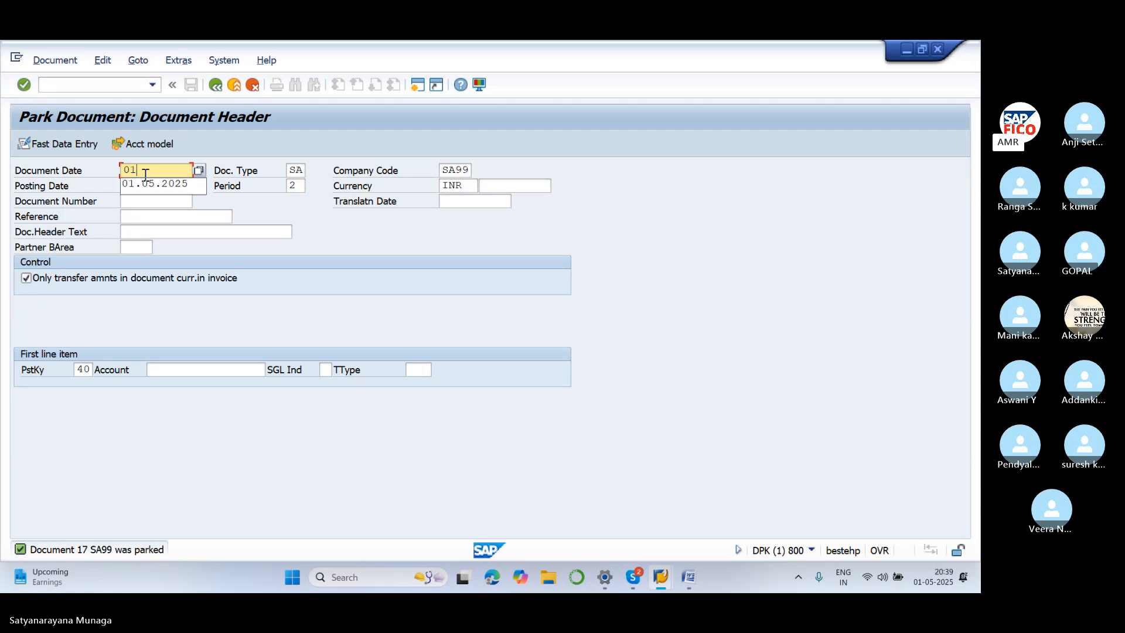
type(".05.2025")
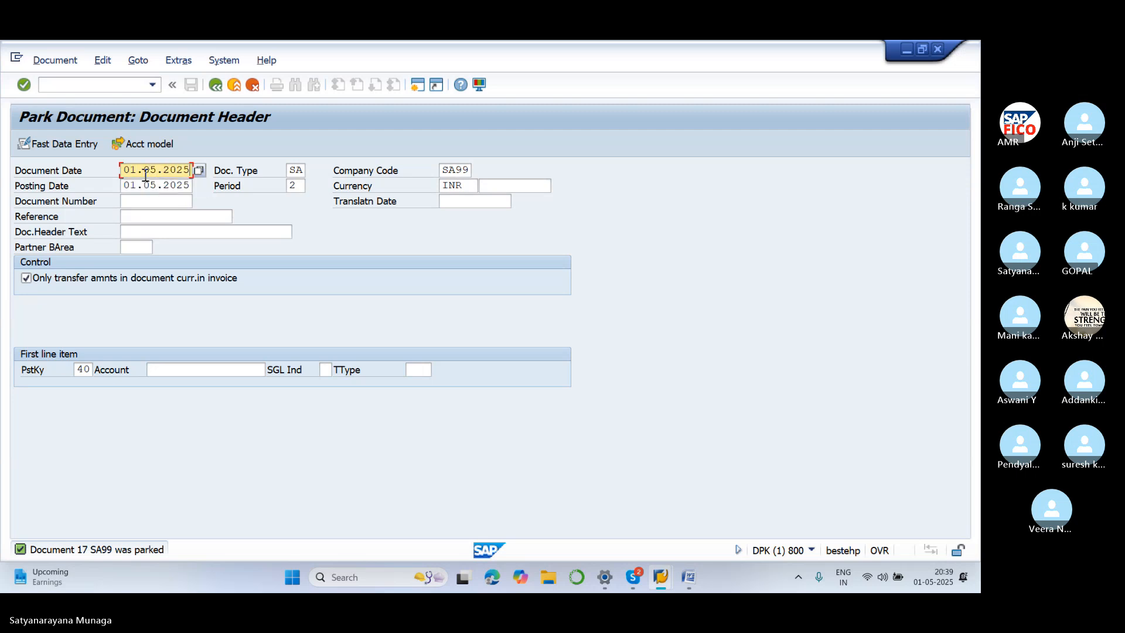
left_click(202, 370)
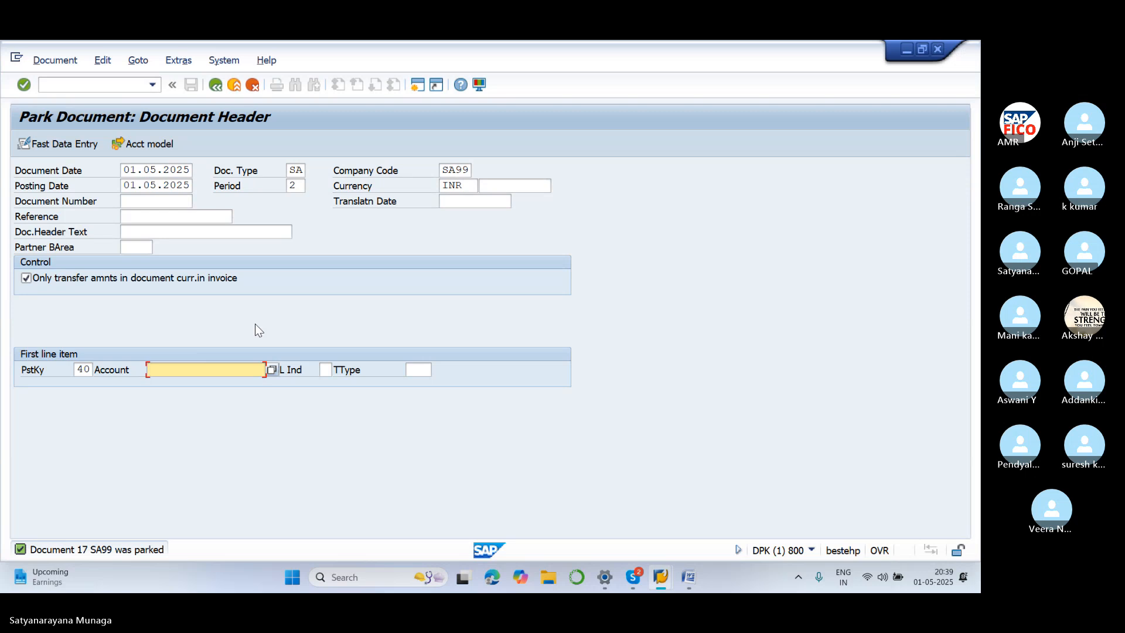
type("400301")
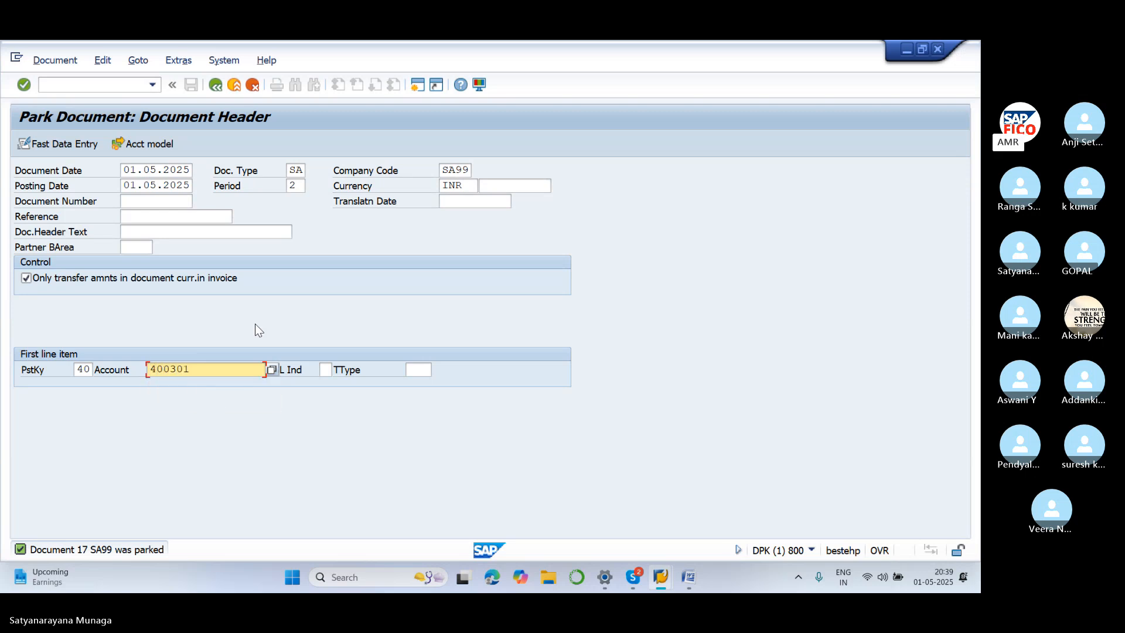
key("Return")
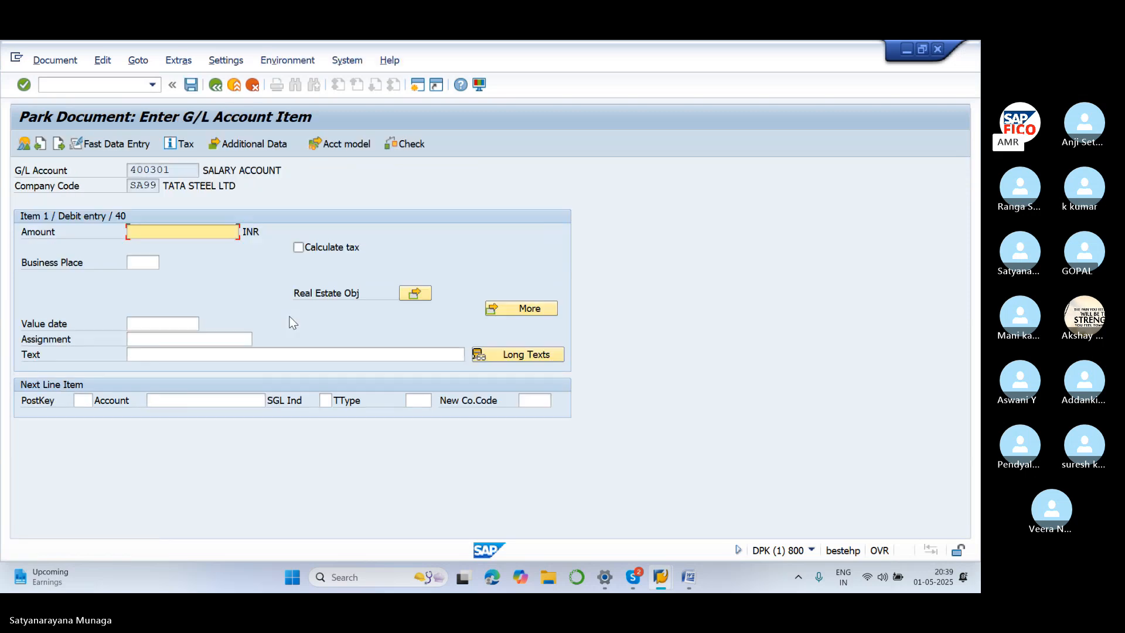
type("35000")
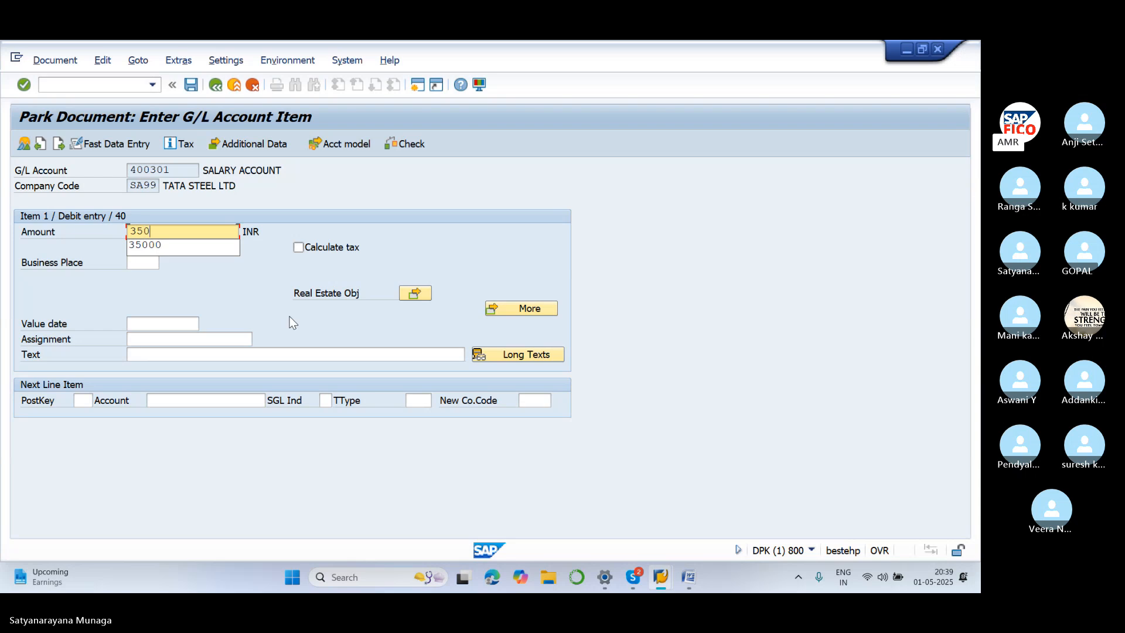
left_click(226, 356)
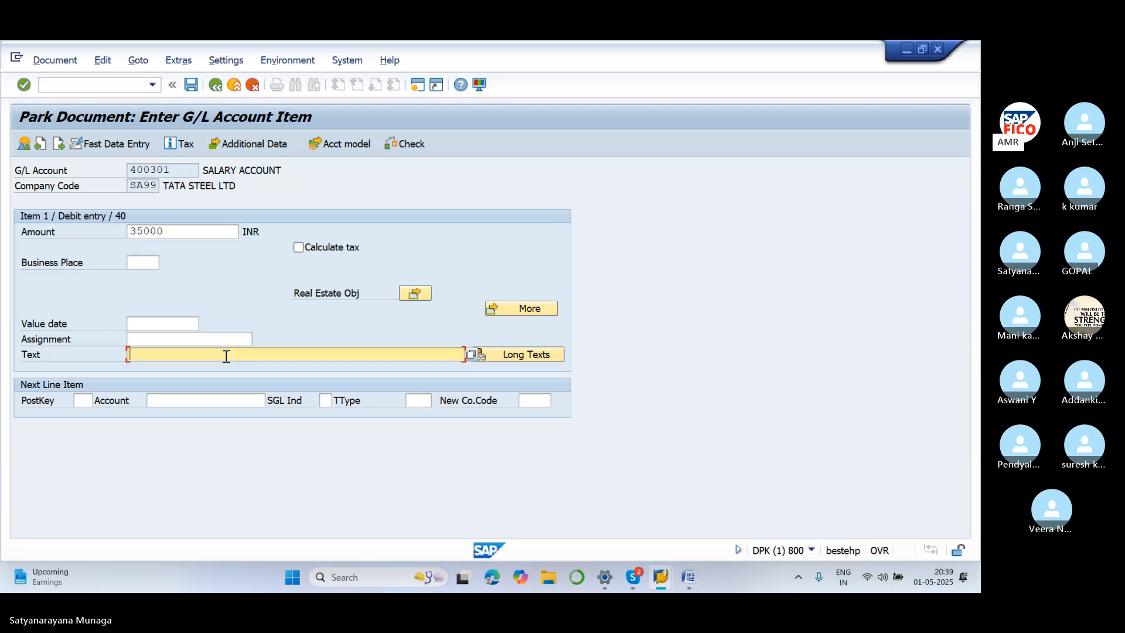
type("s")
left_click(223, 366)
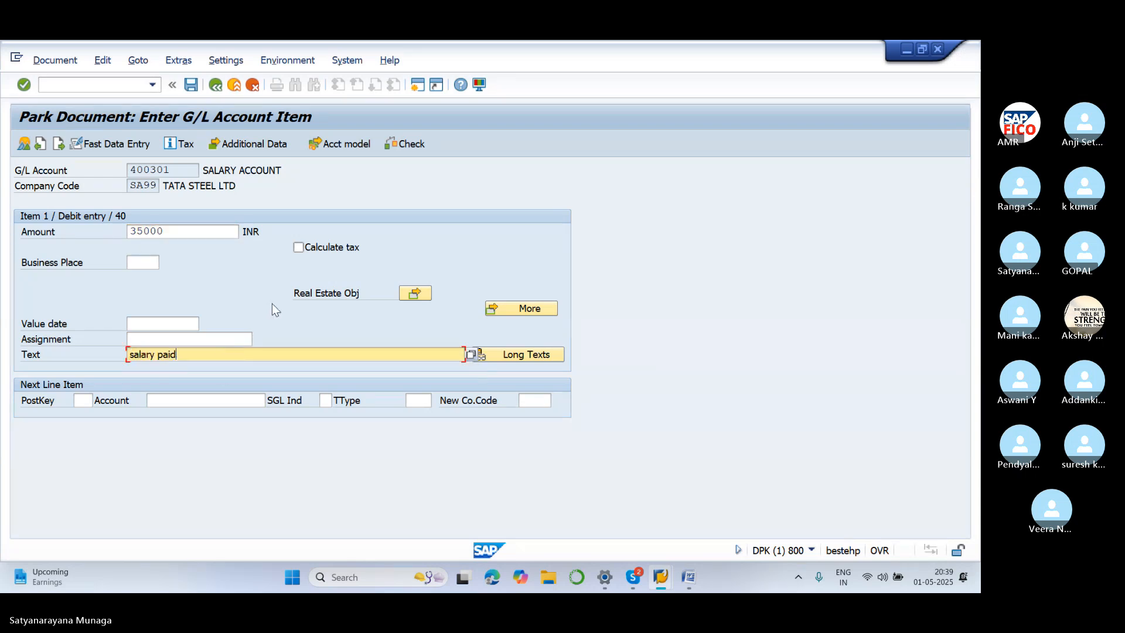
key("Return")
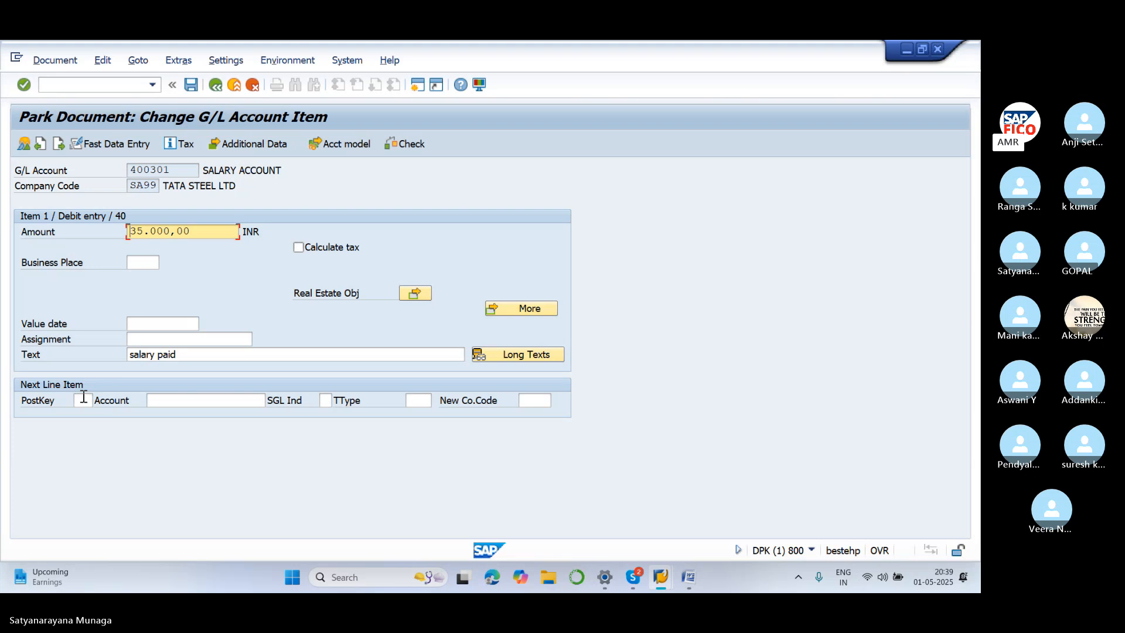
Add a posting key 50 credit to 200100, copying amount and text, and park the document
left_click(84, 399)
type("50")
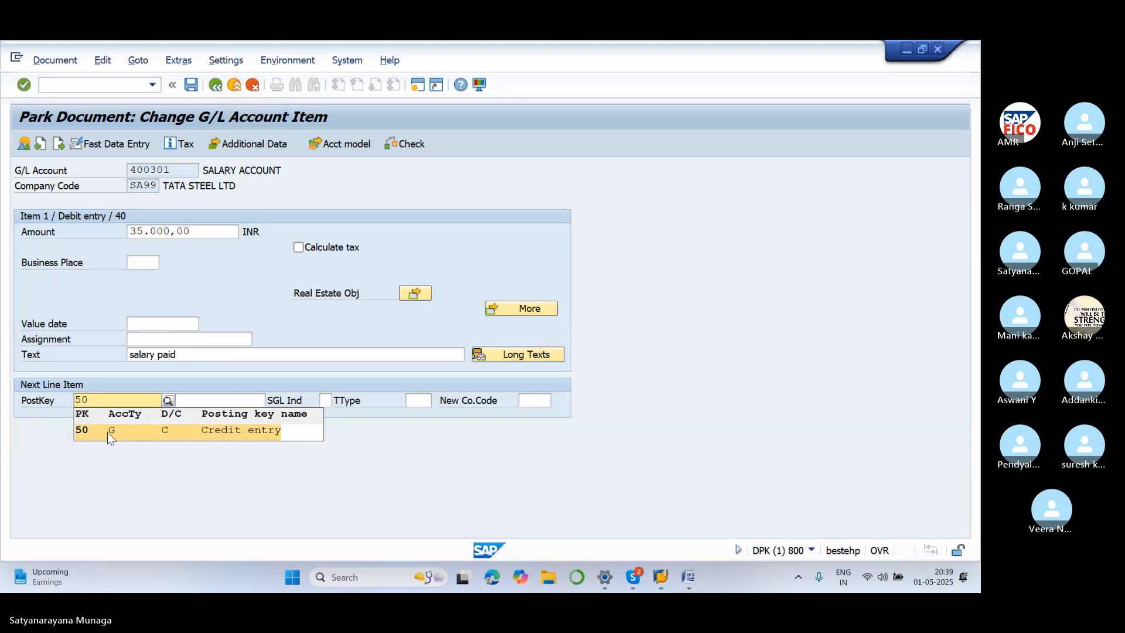
left_click(107, 432)
left_click(205, 397)
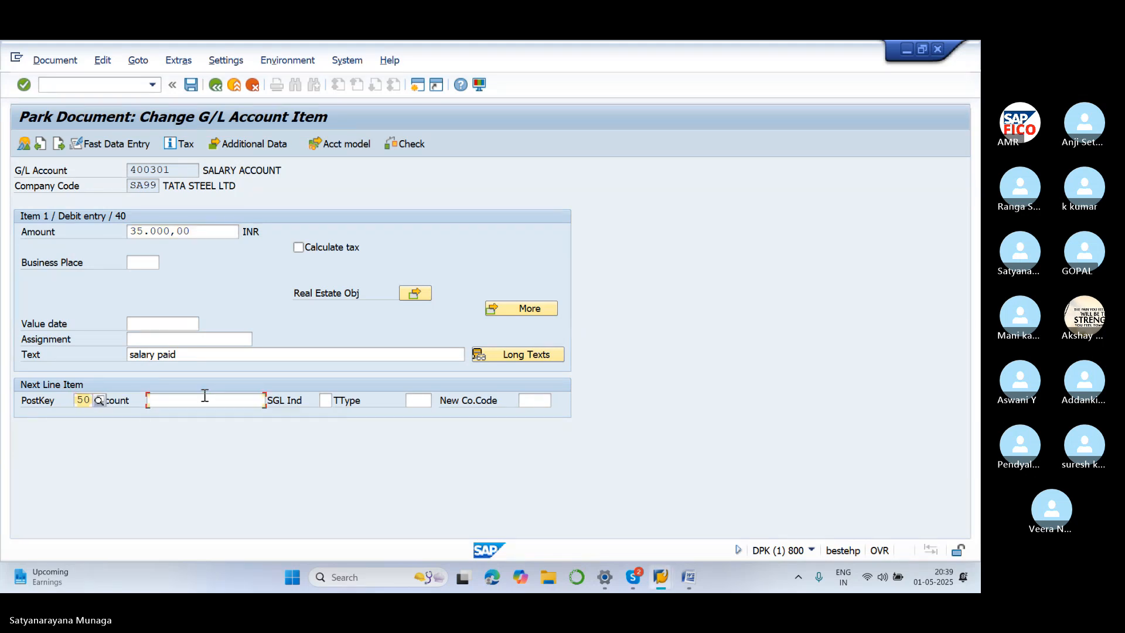
type("200100")
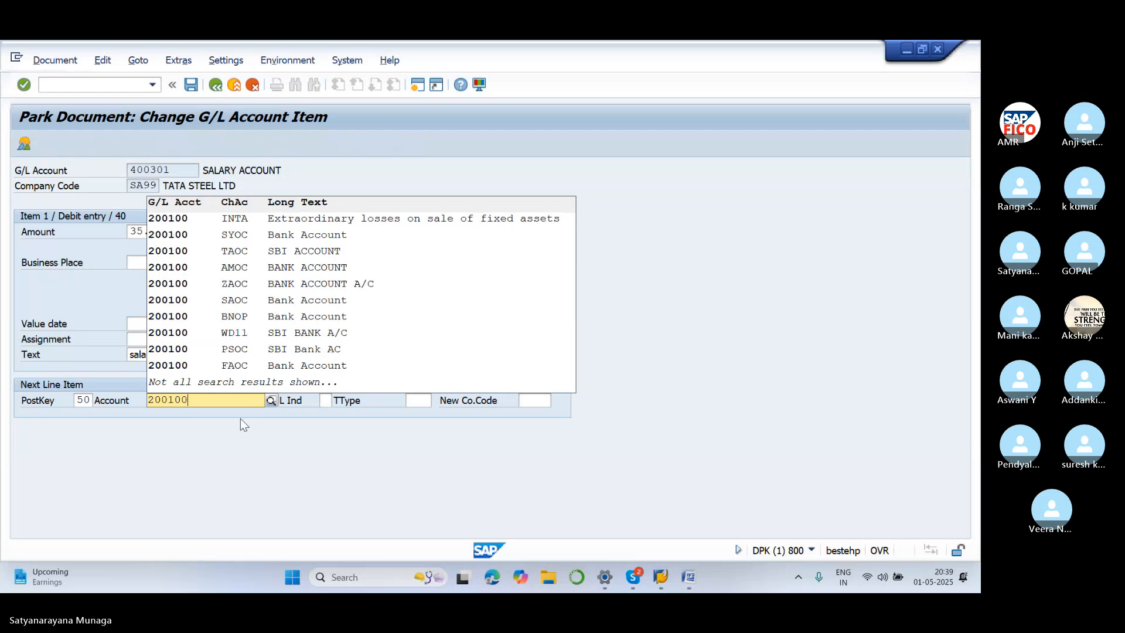
left_click(287, 483)
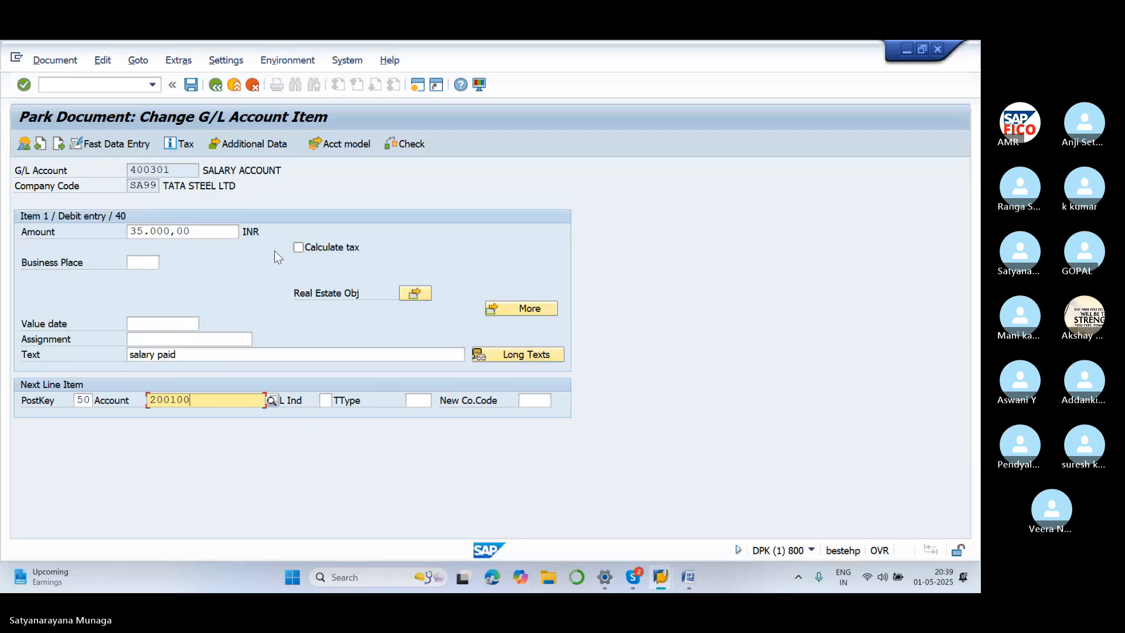
key("Return")
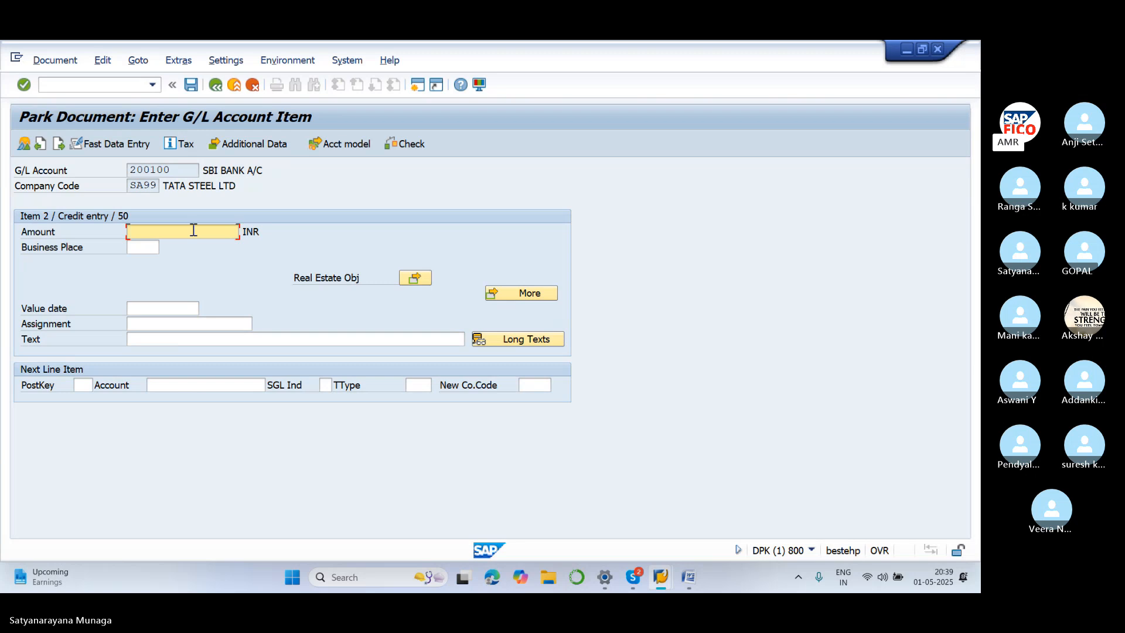
type("*")
left_click(163, 340)
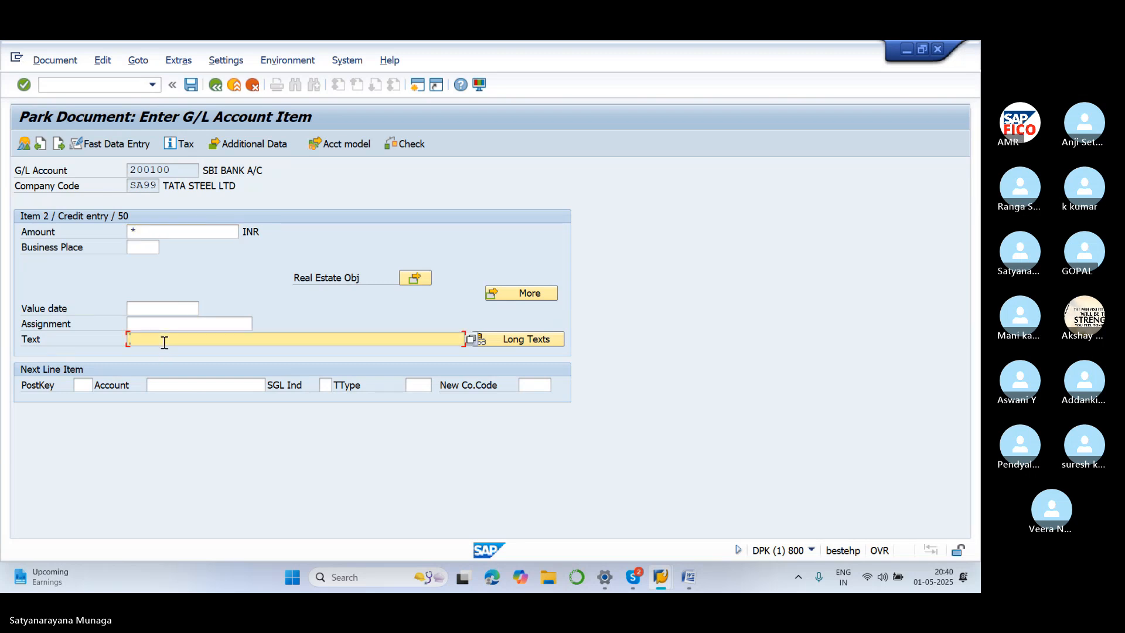
type("+")
key("Return")
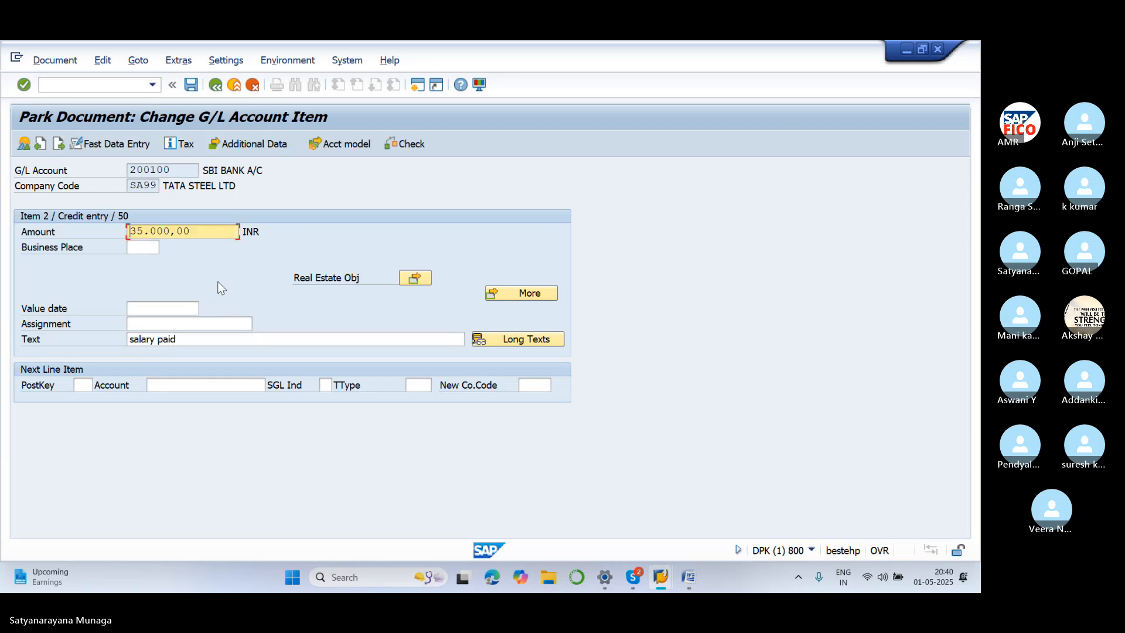
left_click(192, 88)
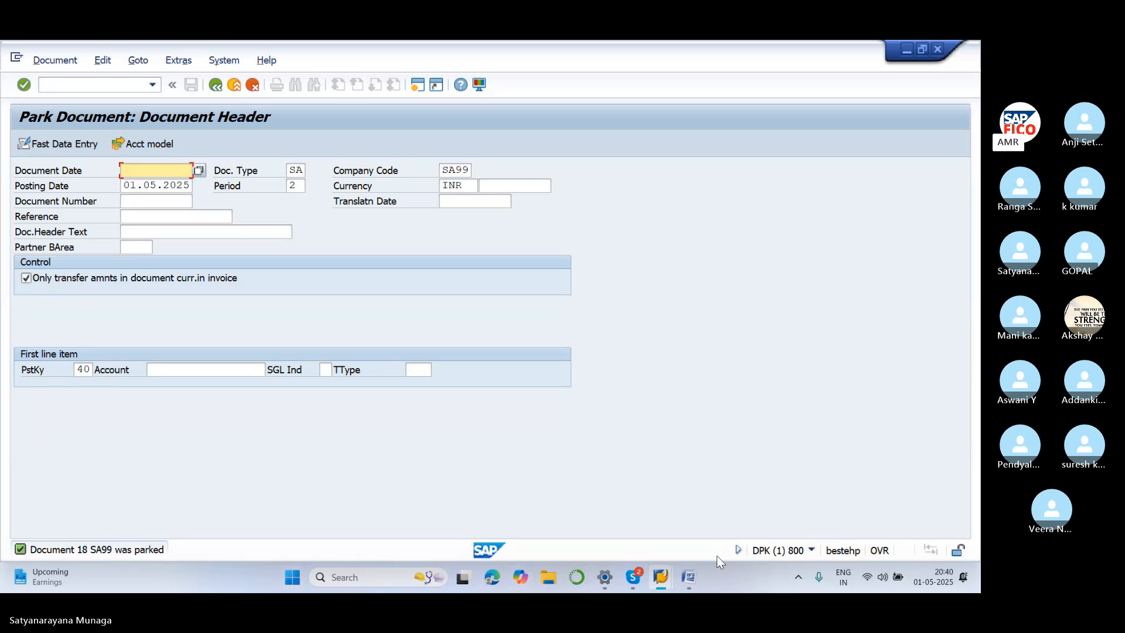
Switch to the 'GL and Posting Types' Word notes and clear the selection in the text
left_click(683, 587)
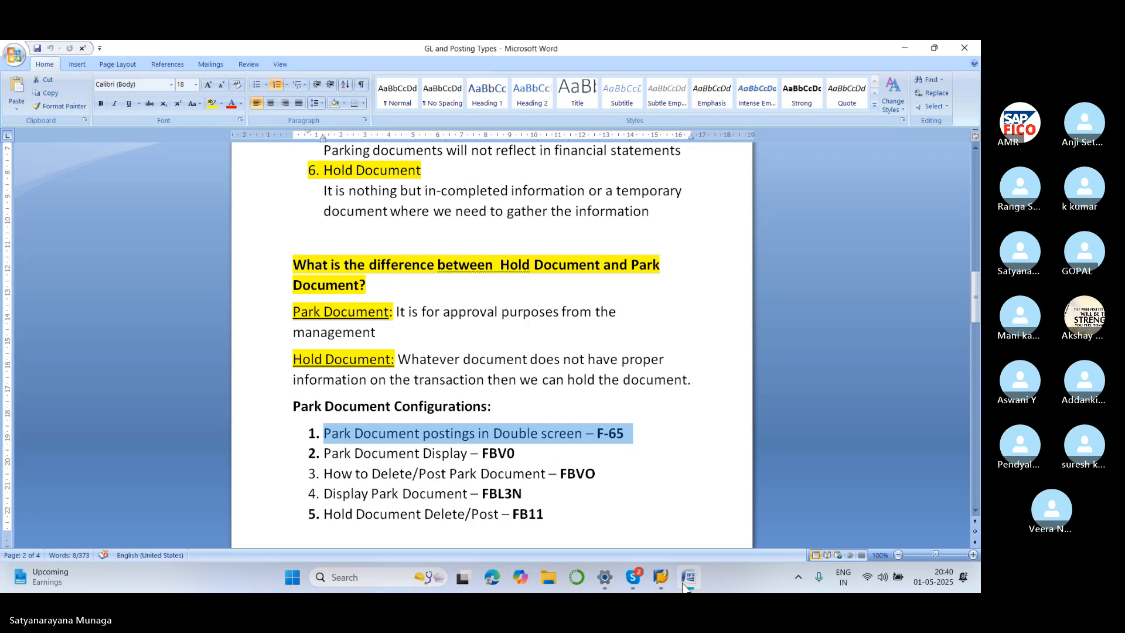
left_click(655, 453)
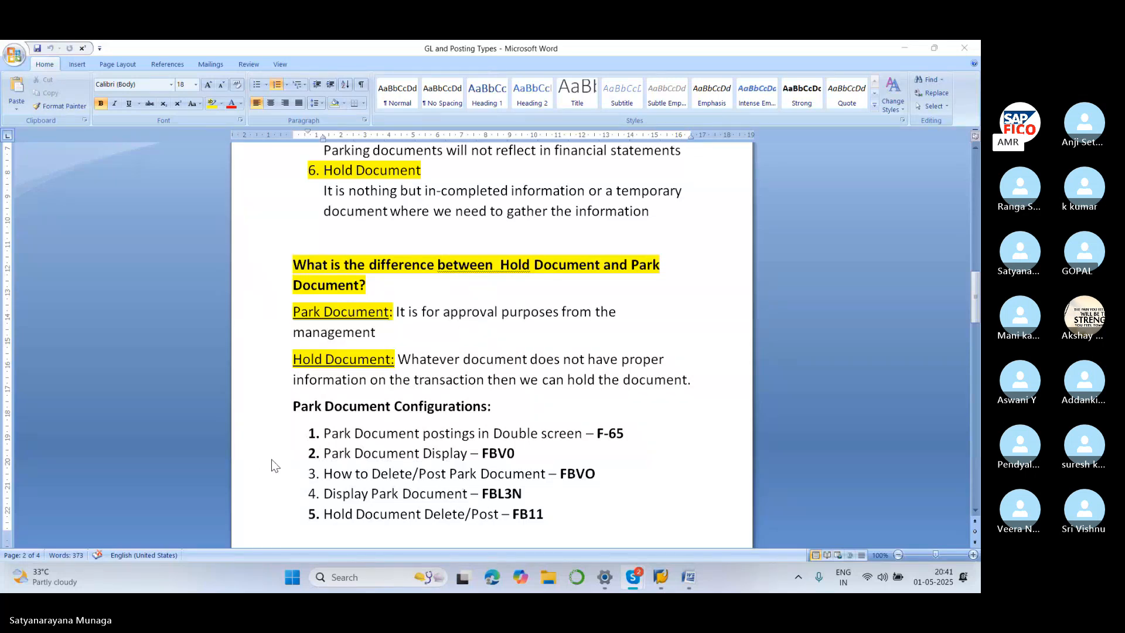
Highlight the 'Park Document Display – FBV0' and 'How to Delete/Post Park Document – FBVO' list lines
key("alt+Tab")
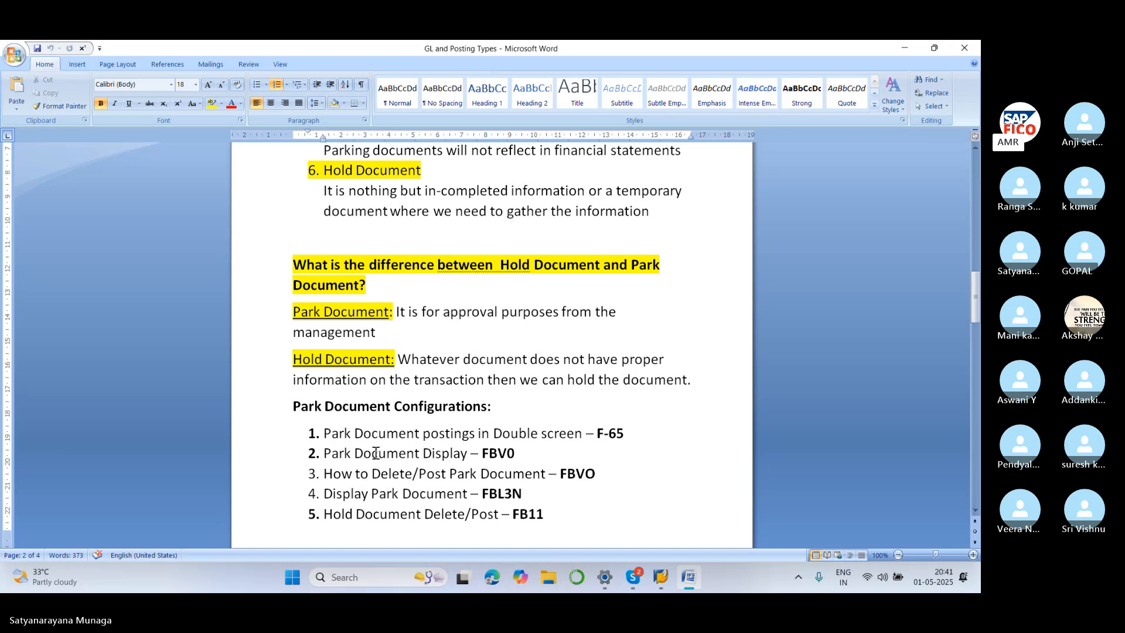
left_click_drag(322, 455, 523, 455)
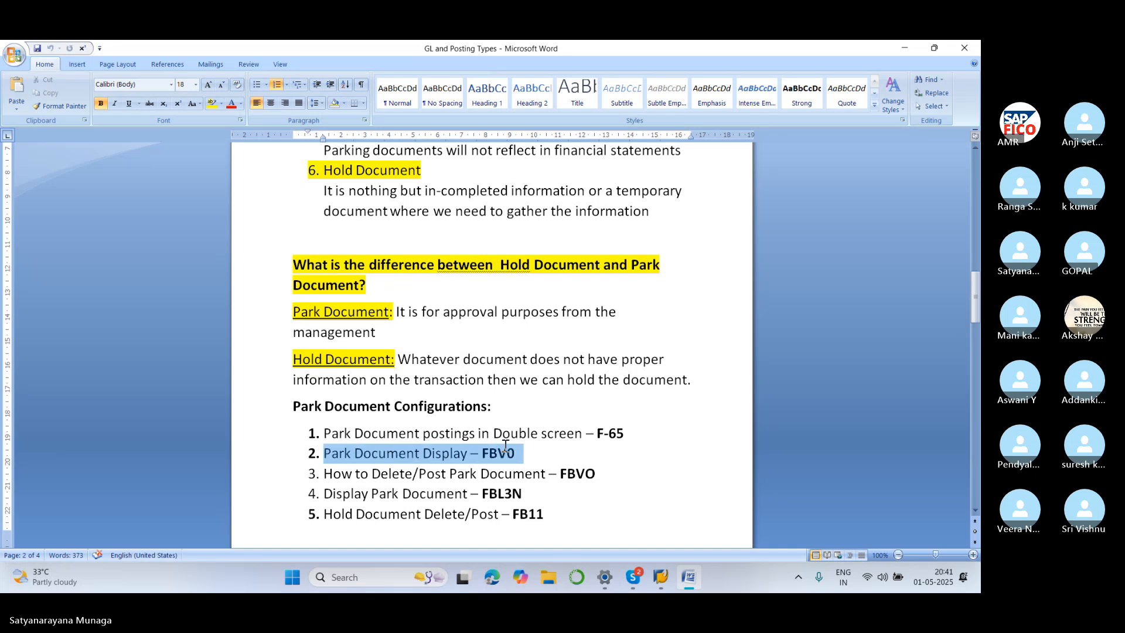
mouse_move(664, 586)
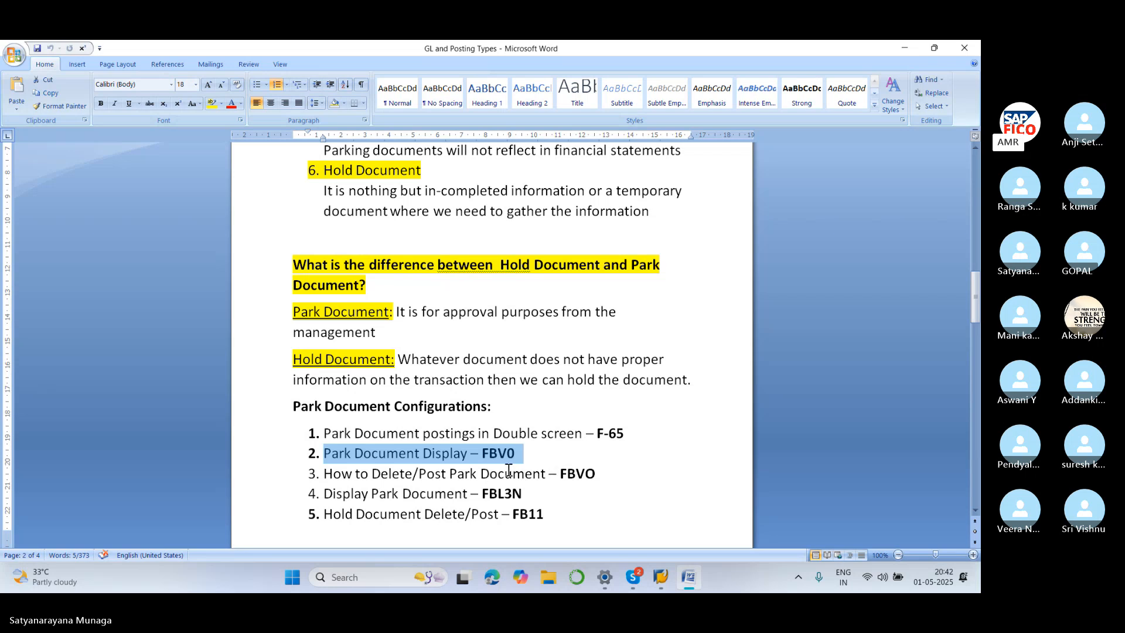
key("shift+Down")
key("shift+Right")
key("shift+Right")
key("shift+Right")
key("shift+Right")
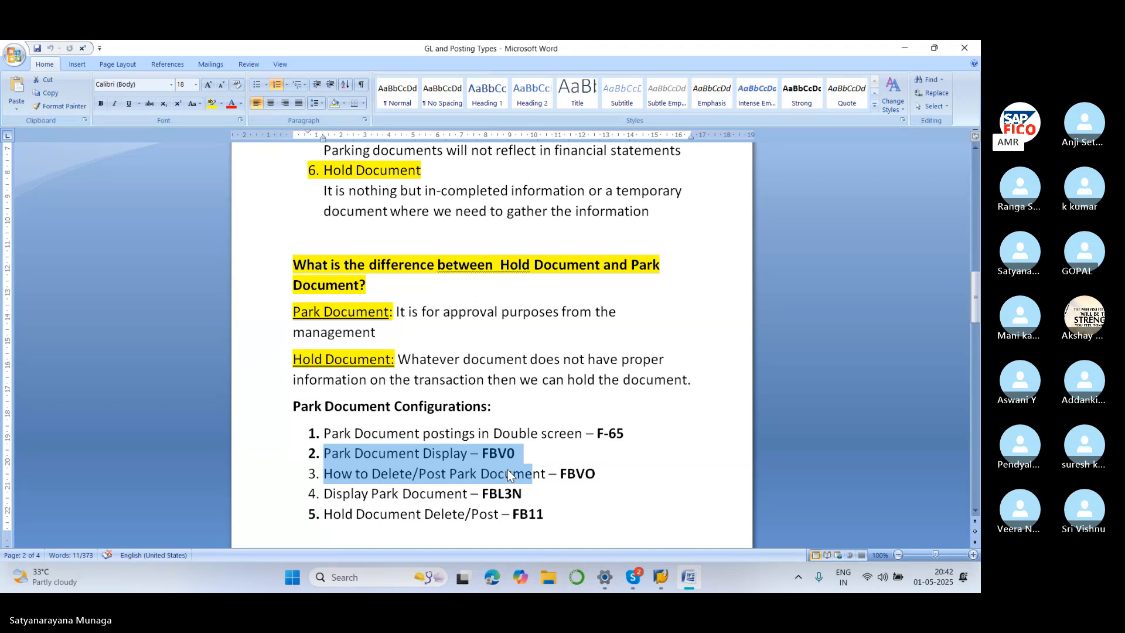
key("shift+Right")
key("shift+Right")
key("shift+Right")
key("shift+Right")
key("shift+Right")
key("shift+Right")
key("shift+Right")
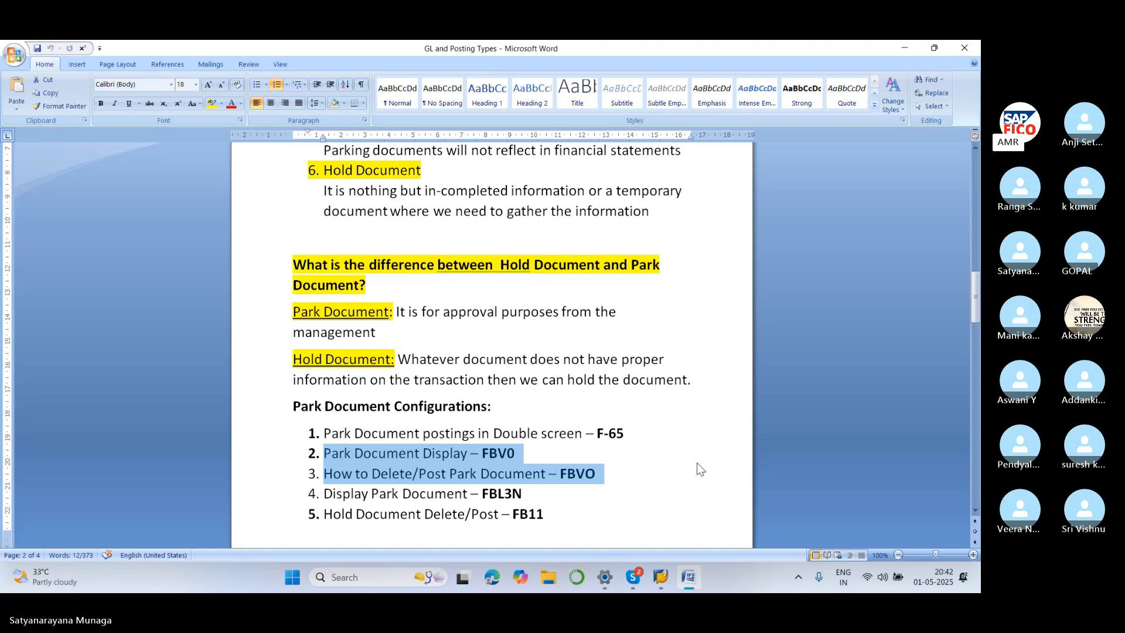
Run FBV0 with the document number cleared to list parked SA99 documents 15 through 18
mouse_move(662, 584)
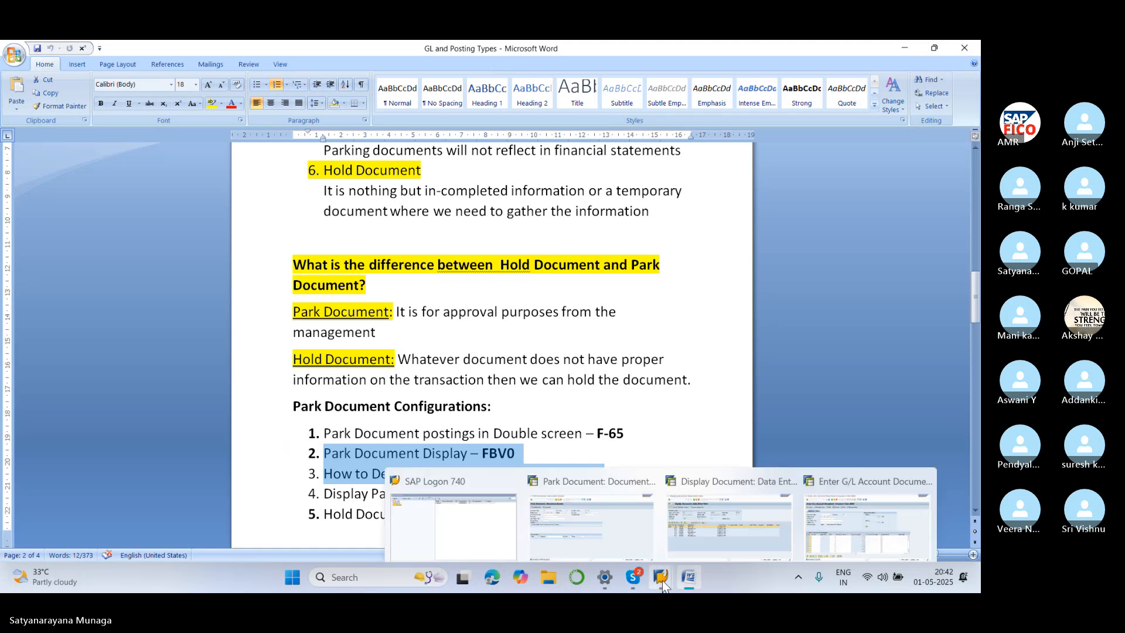
left_click(607, 469)
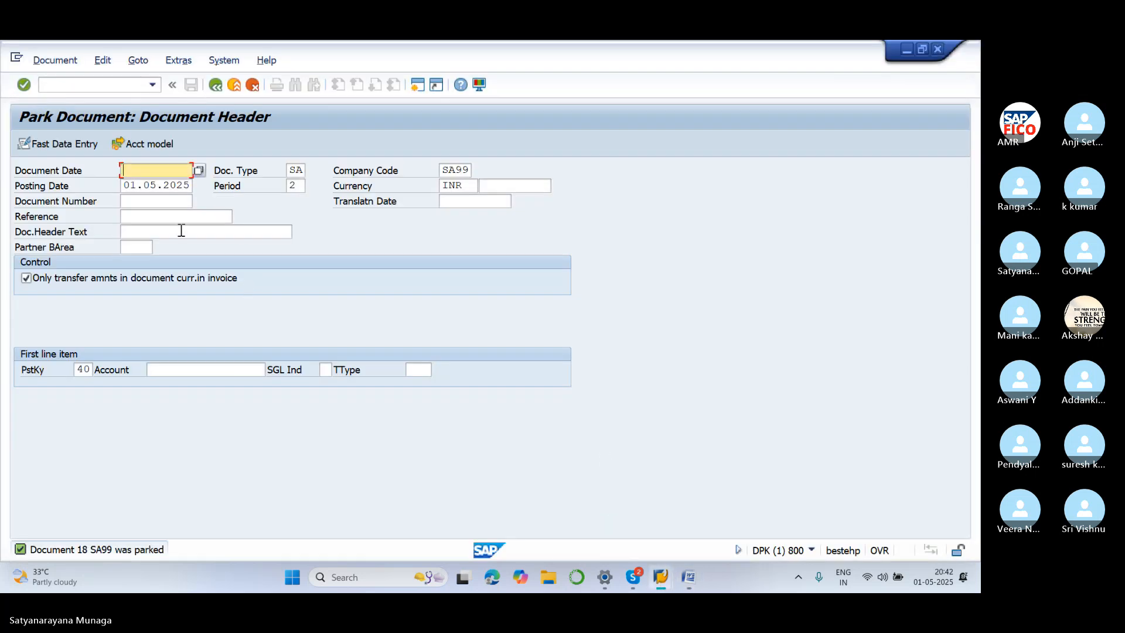
left_click(115, 84)
type("/")
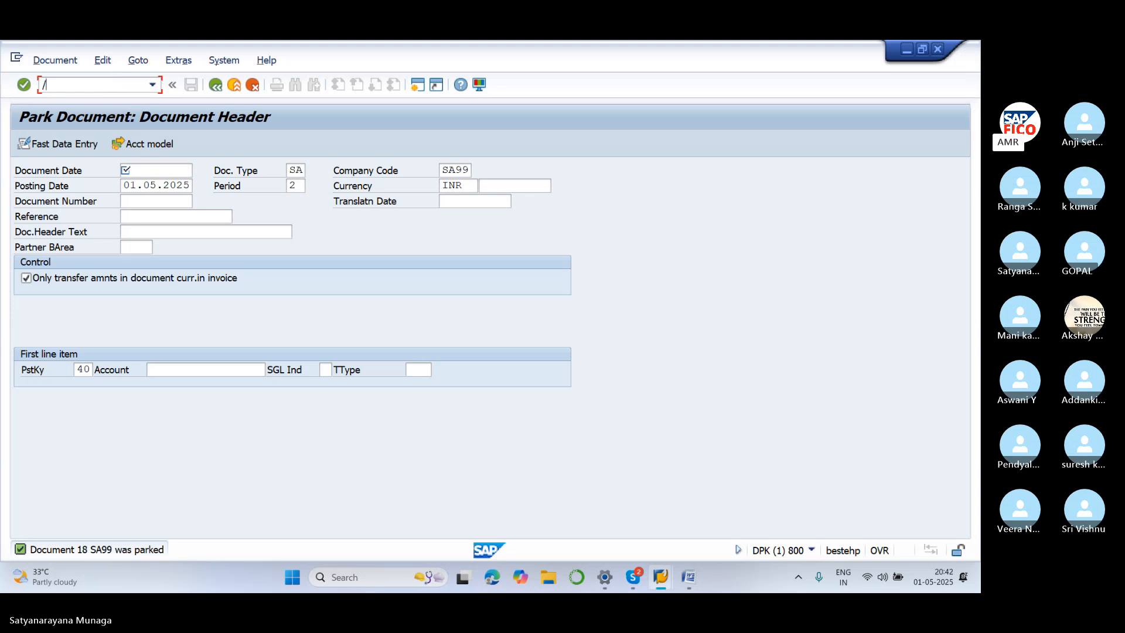
type("NFBV0")
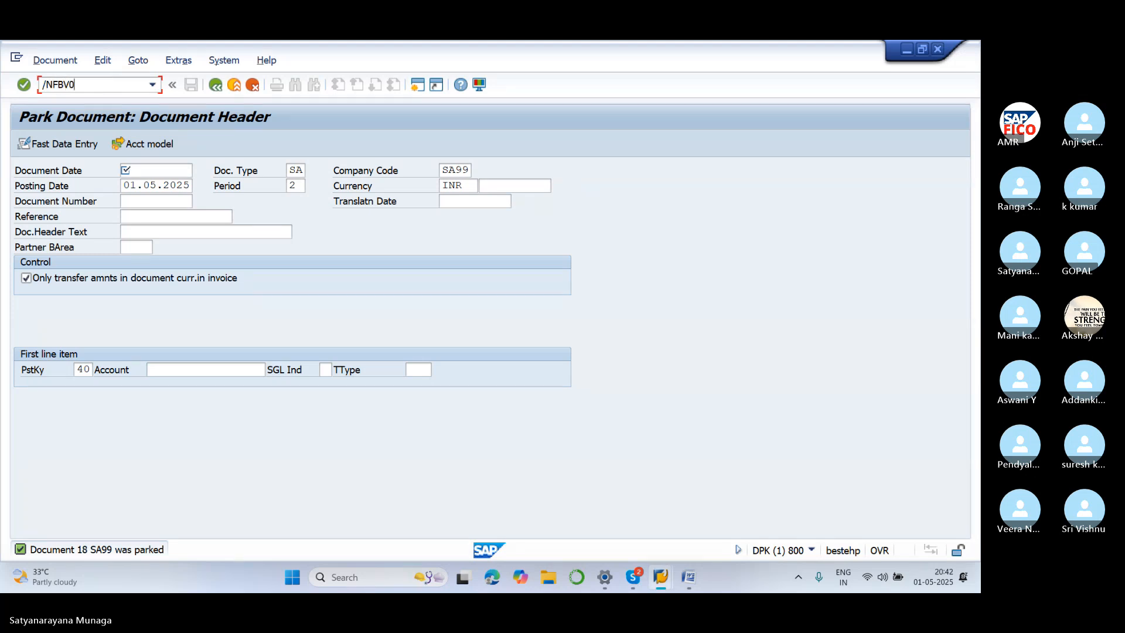
key("Return")
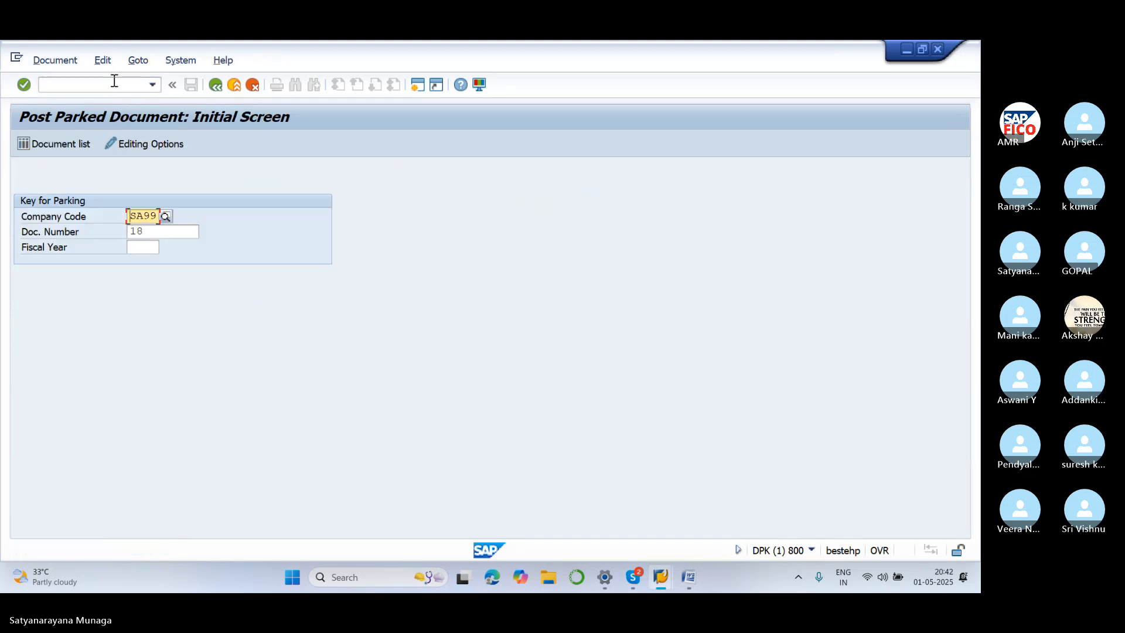
left_click(174, 233)
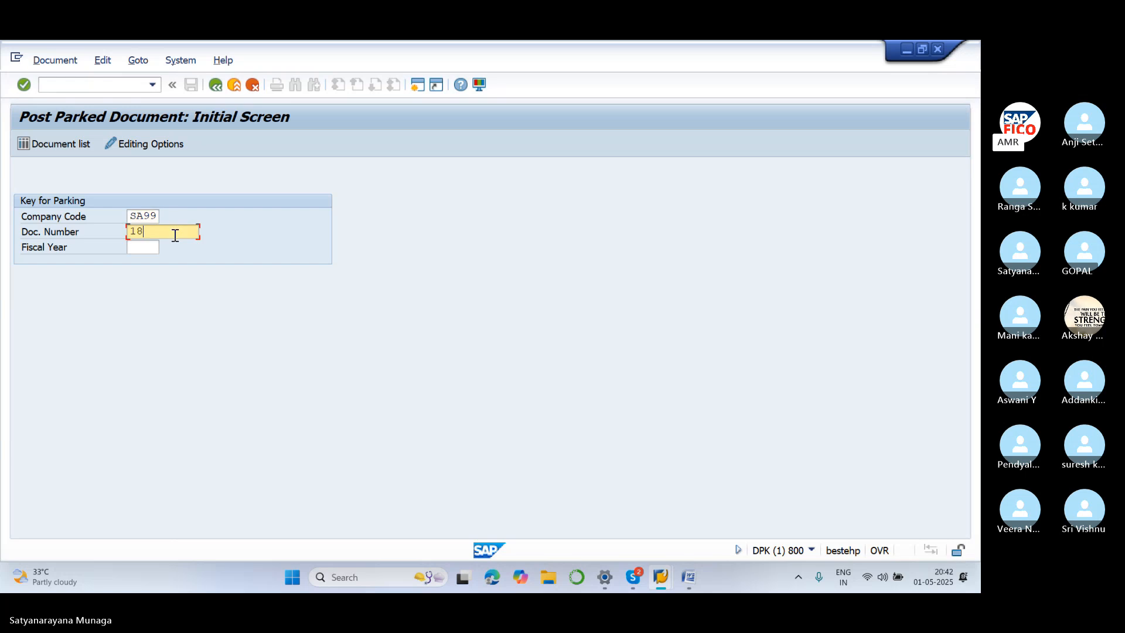
key("BackSpace")
key("BackSpace")
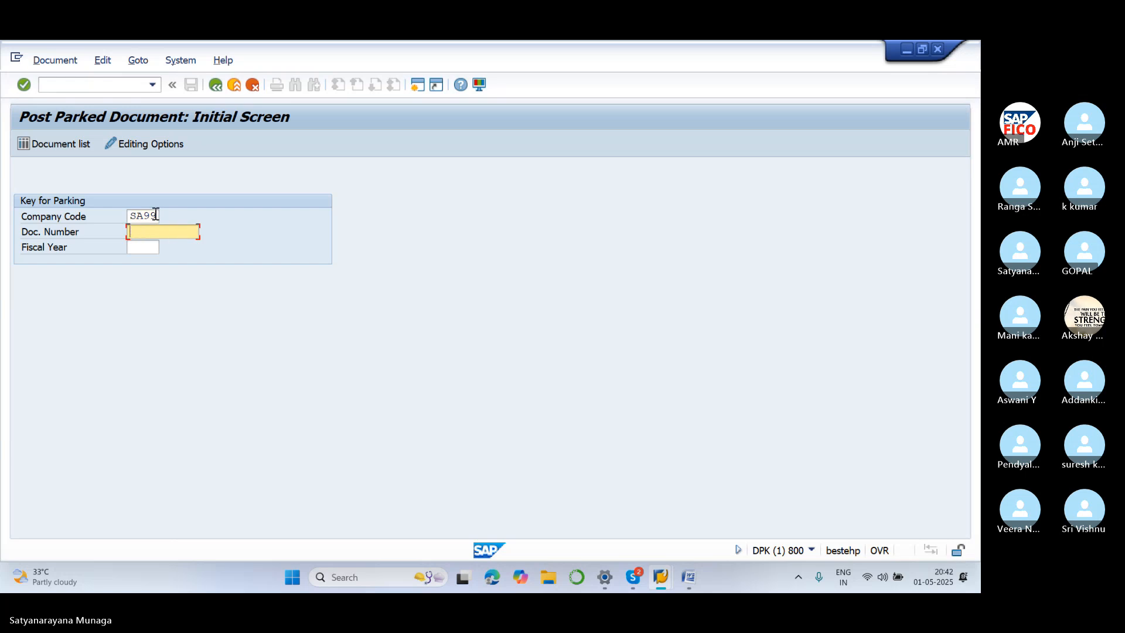
left_click(57, 141)
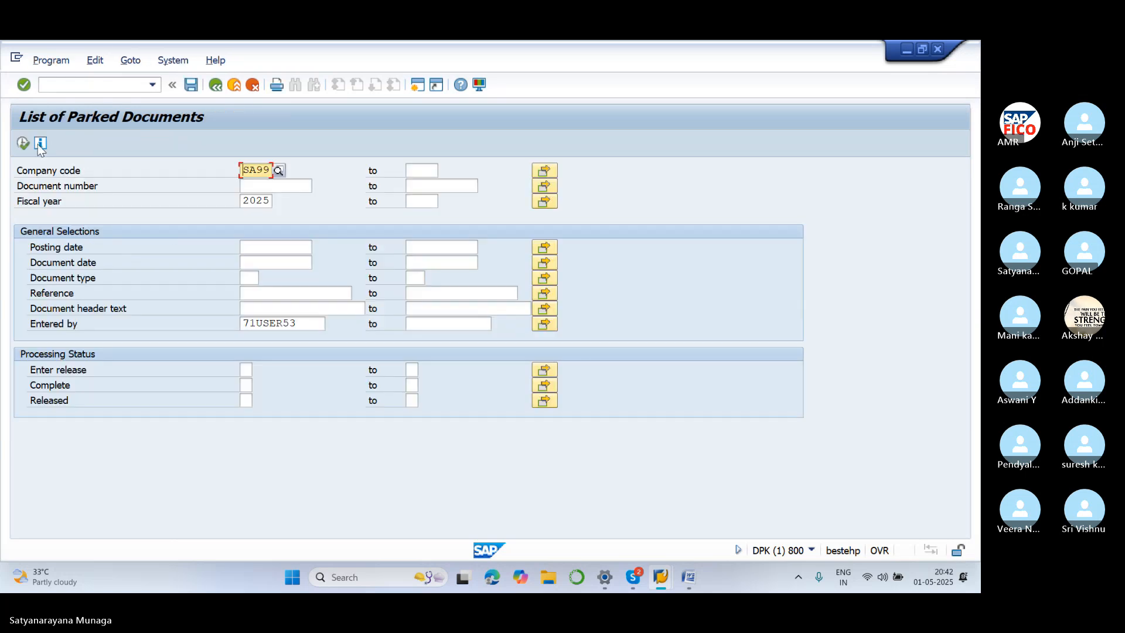
left_click(23, 144)
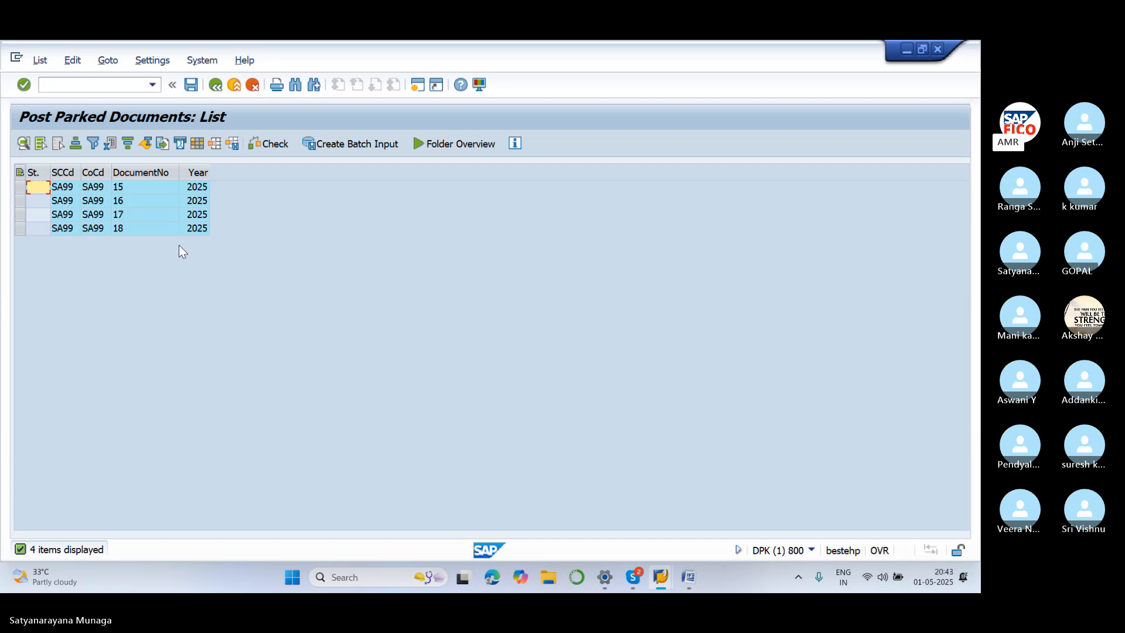
Open parked document 15 and post it, acknowledging the posting confirmation
double_click(72, 192)
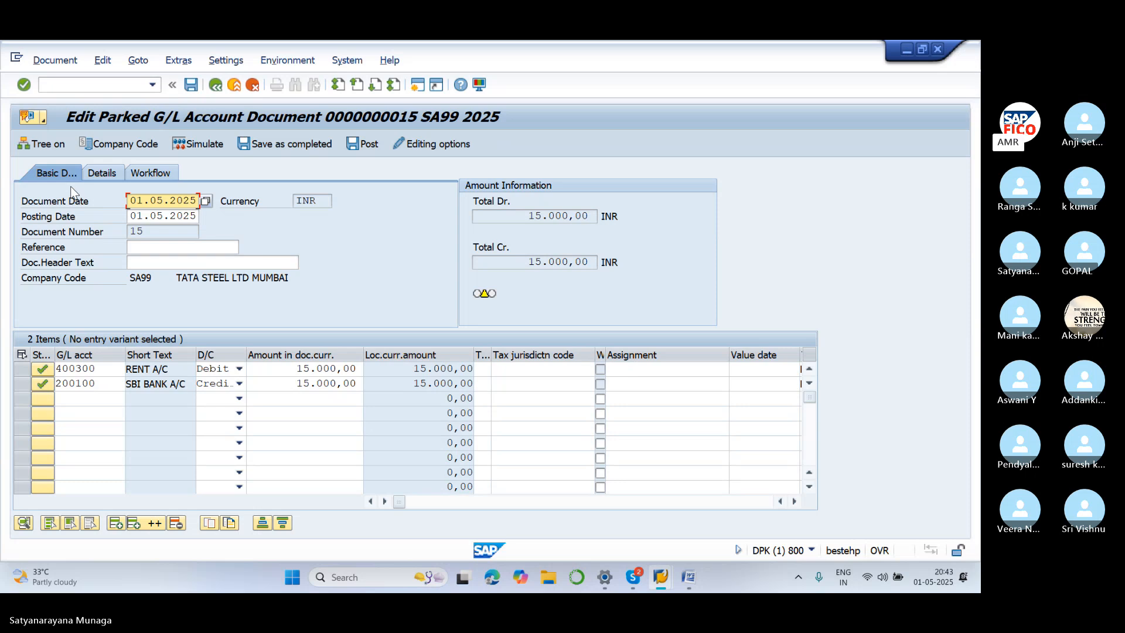
left_click(69, 65)
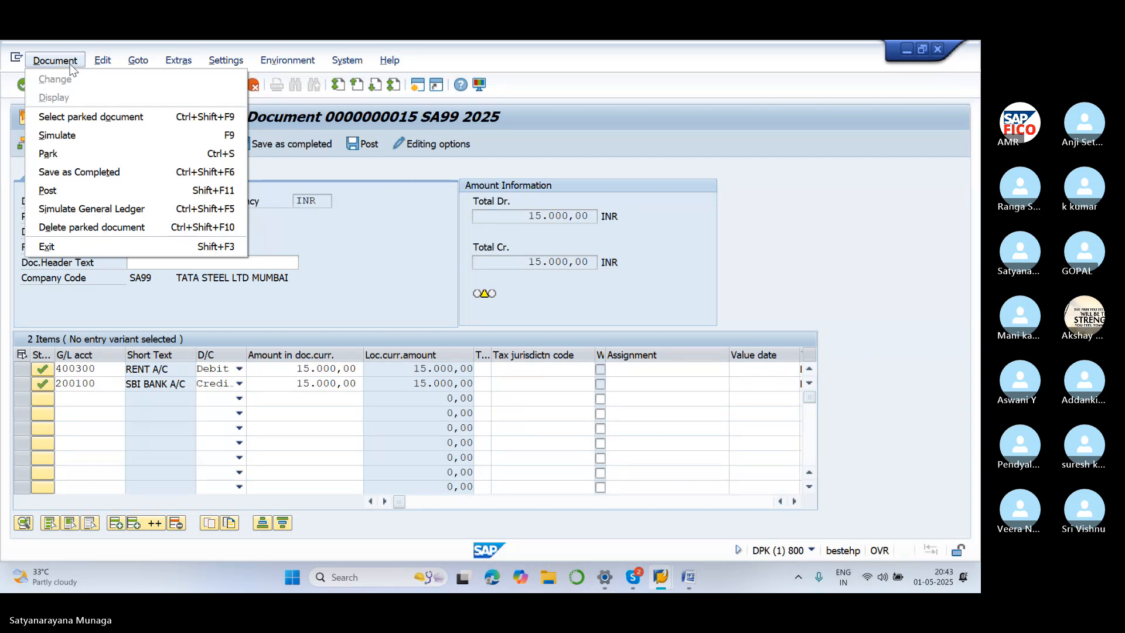
left_click(89, 190)
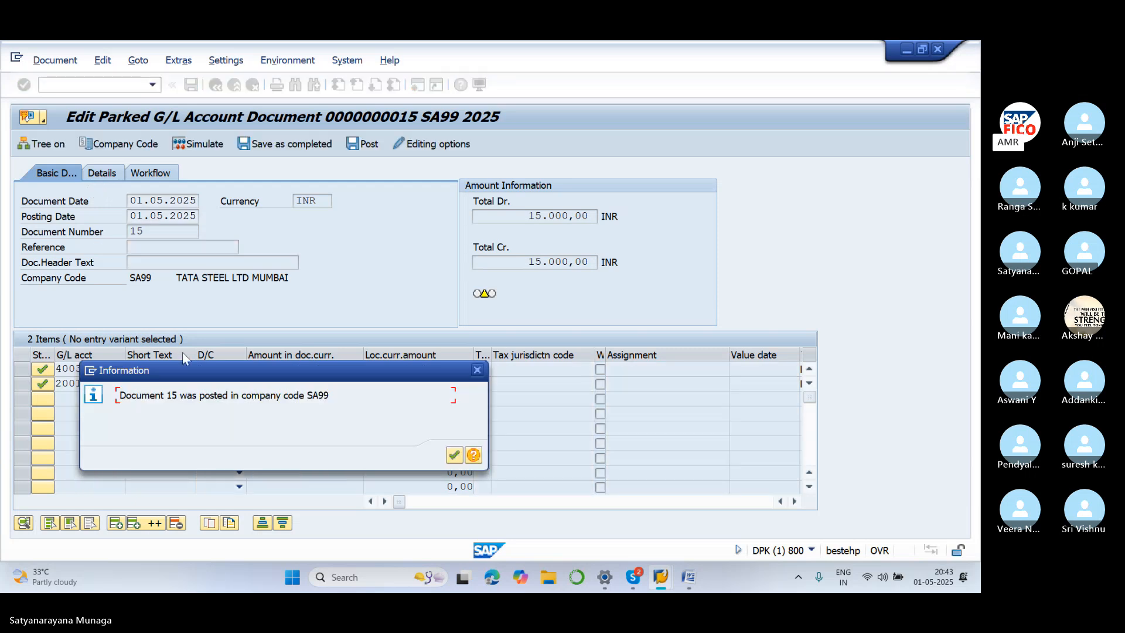
left_click(454, 461)
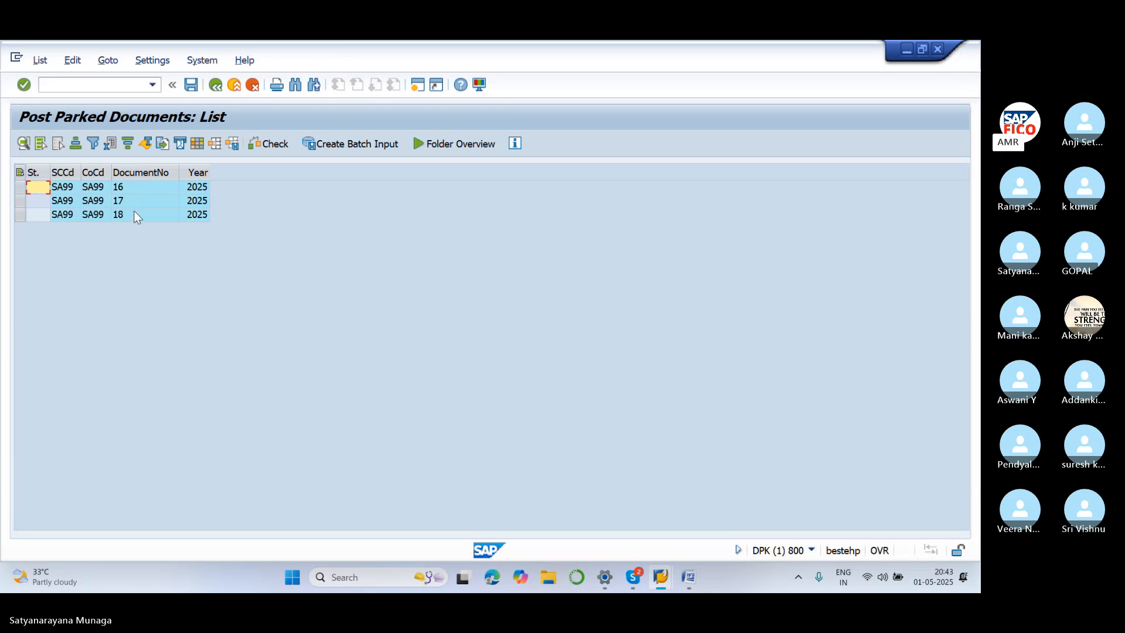
Post parked document 16 after setting business area SA11 on both line items, then return to the list
double_click(98, 187)
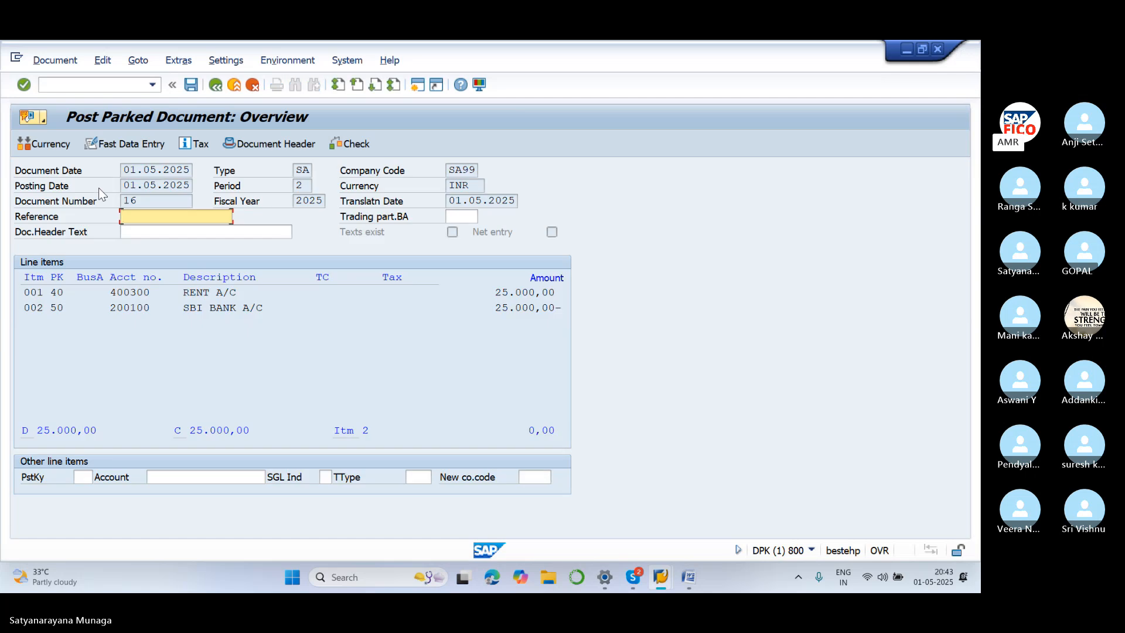
left_click(73, 63)
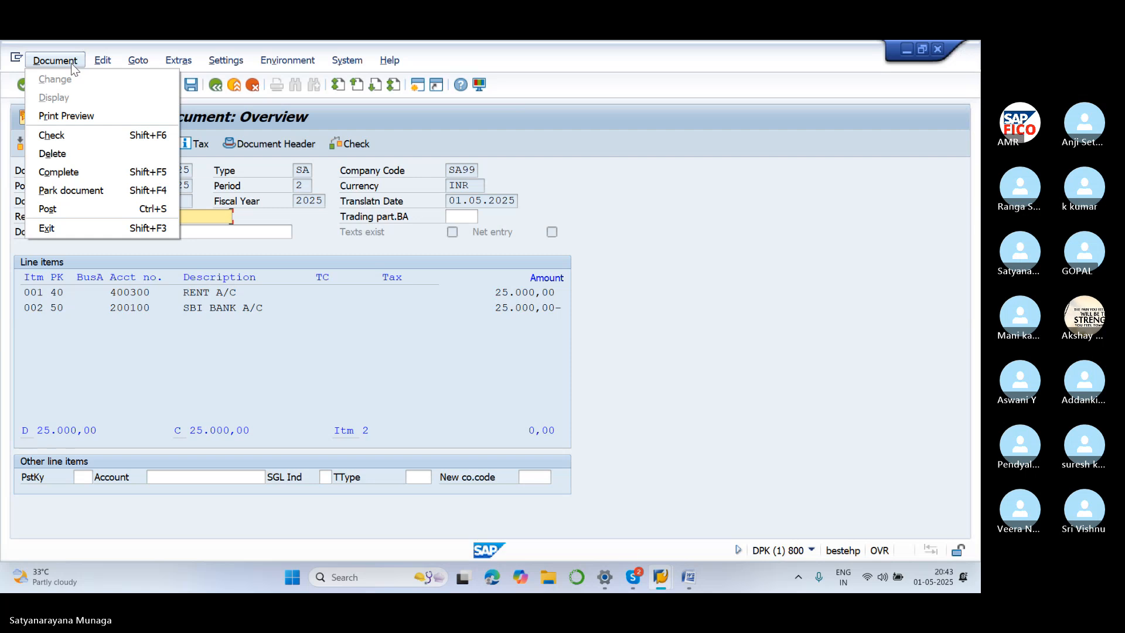
left_click(84, 210)
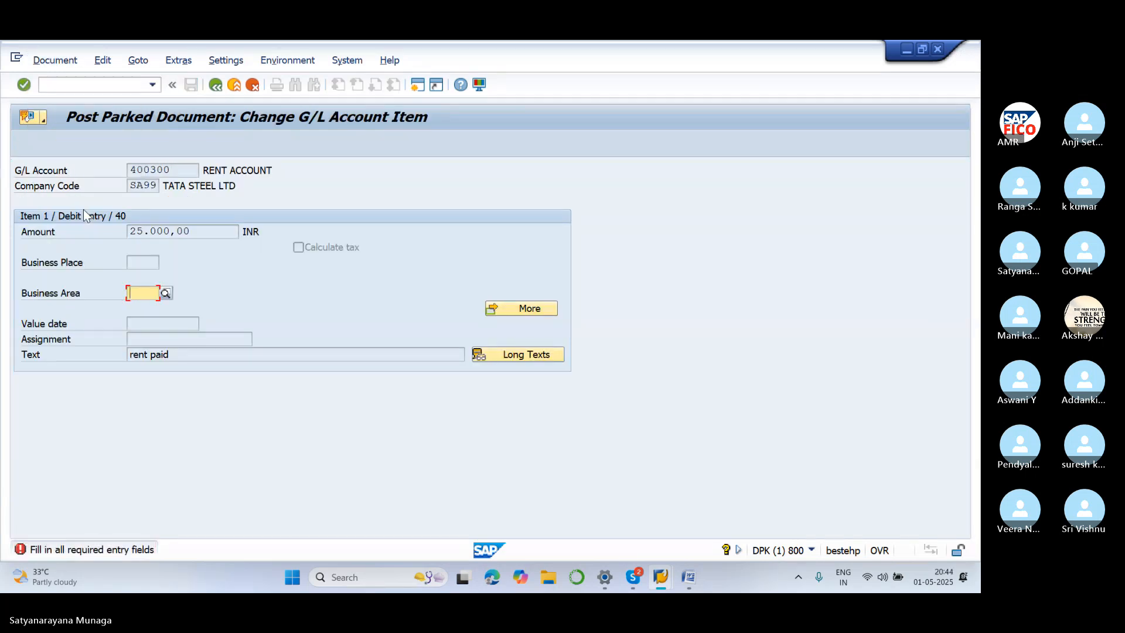
left_click(138, 294)
type("SA11")
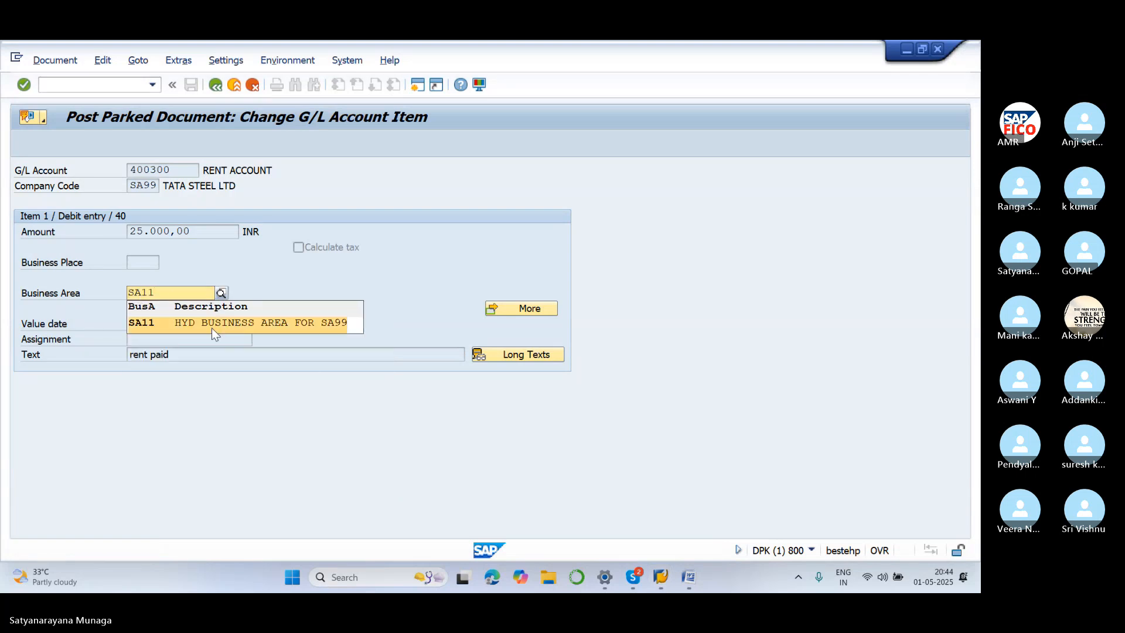
left_click(212, 322)
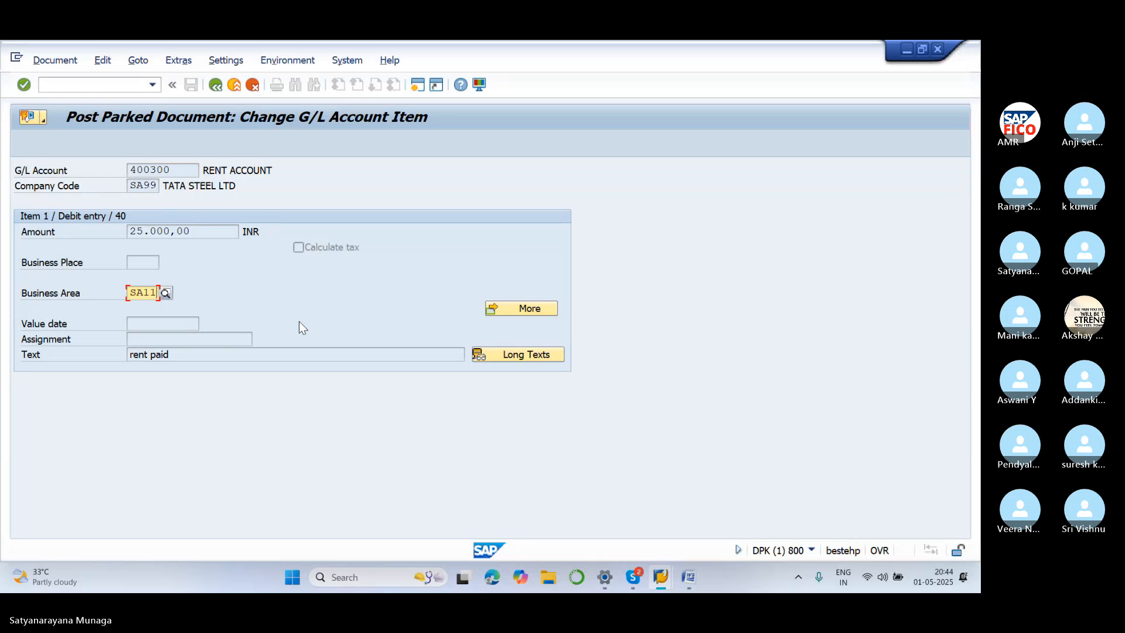
key("Return")
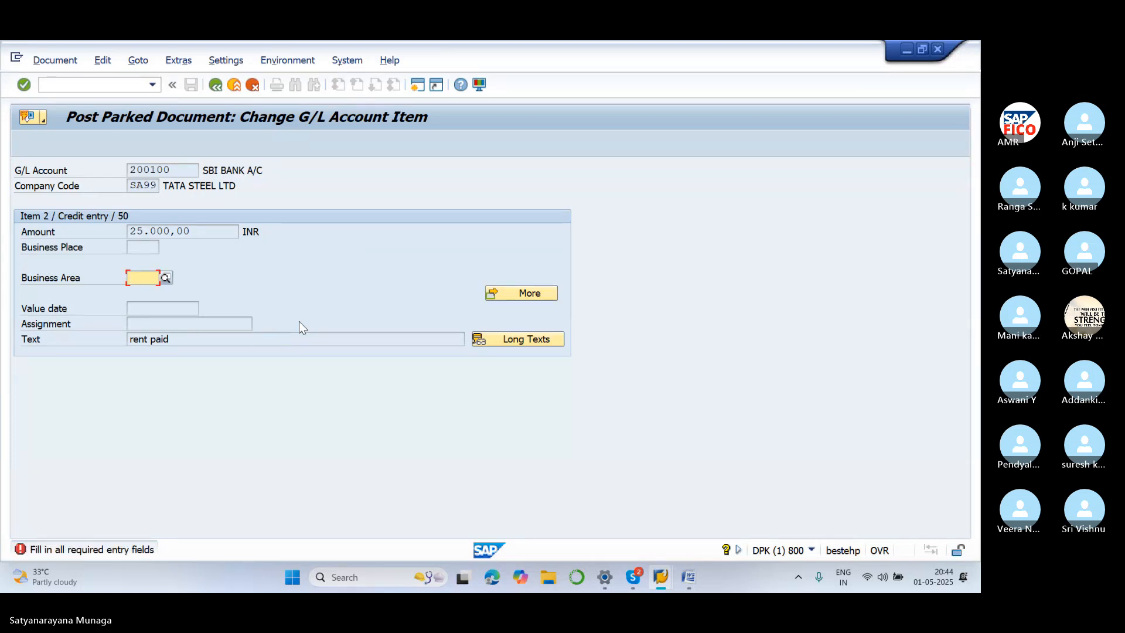
type("SA11")
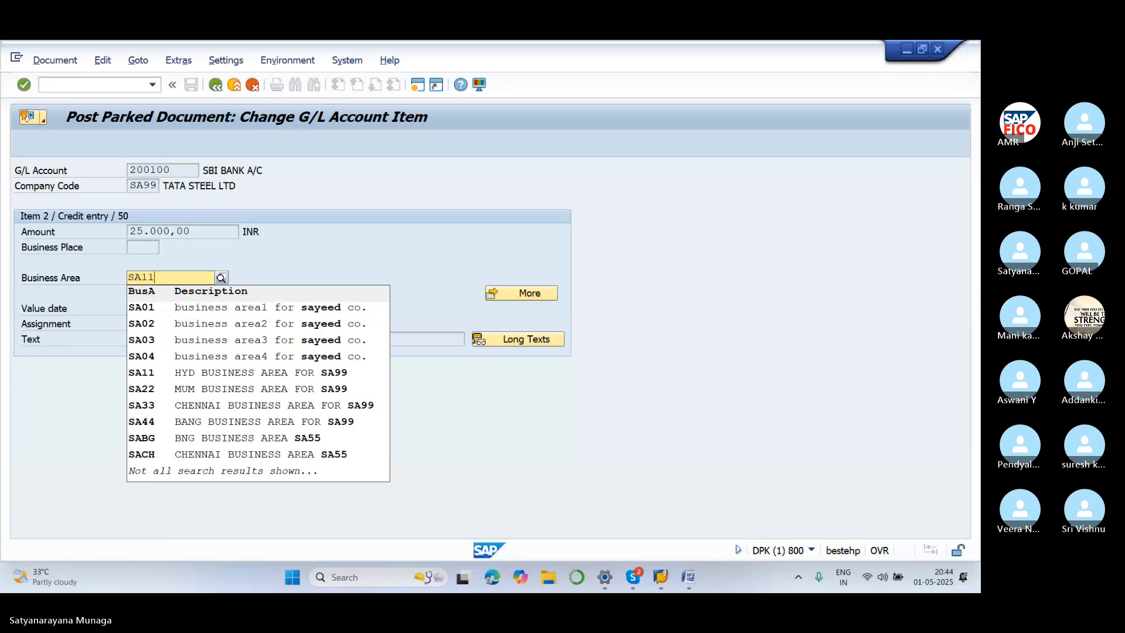
left_click(345, 307)
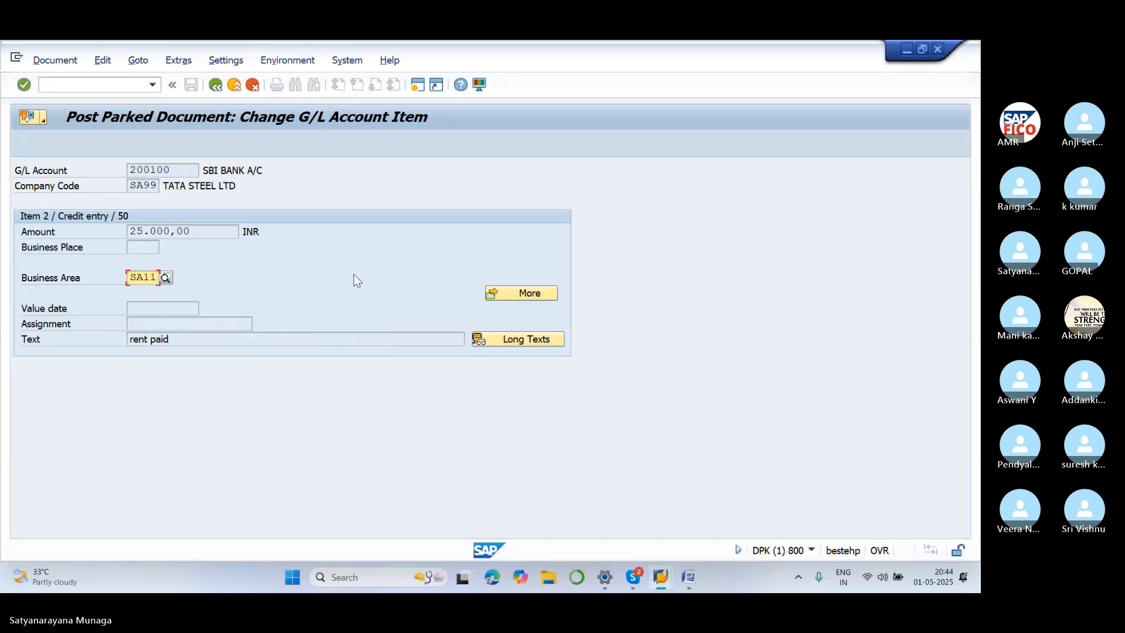
key("ctrl+s")
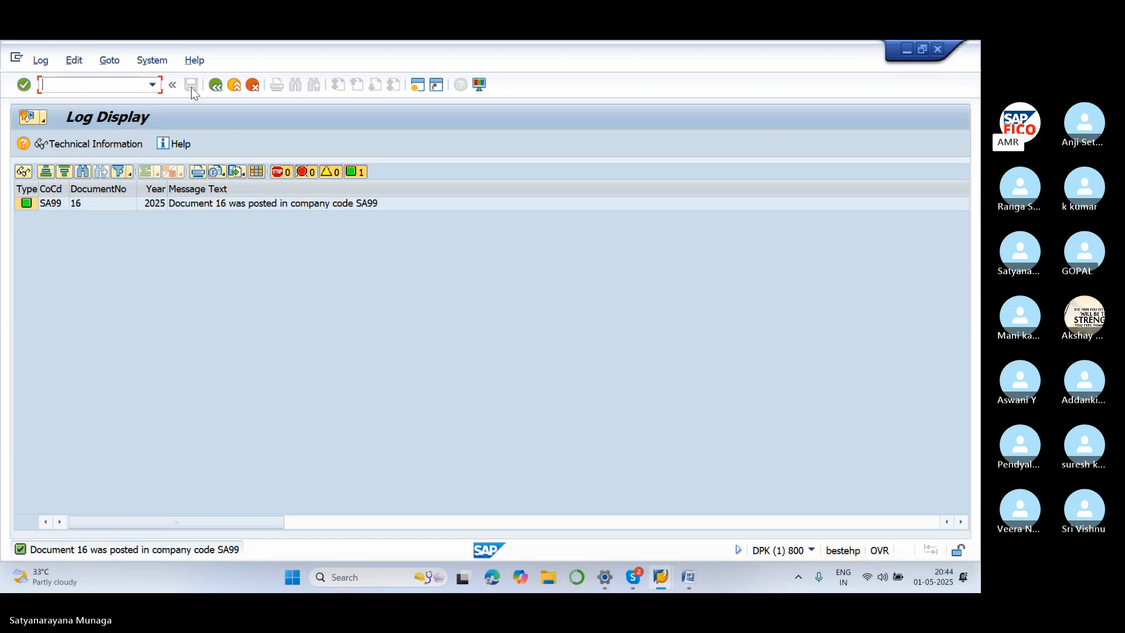
left_click(216, 85)
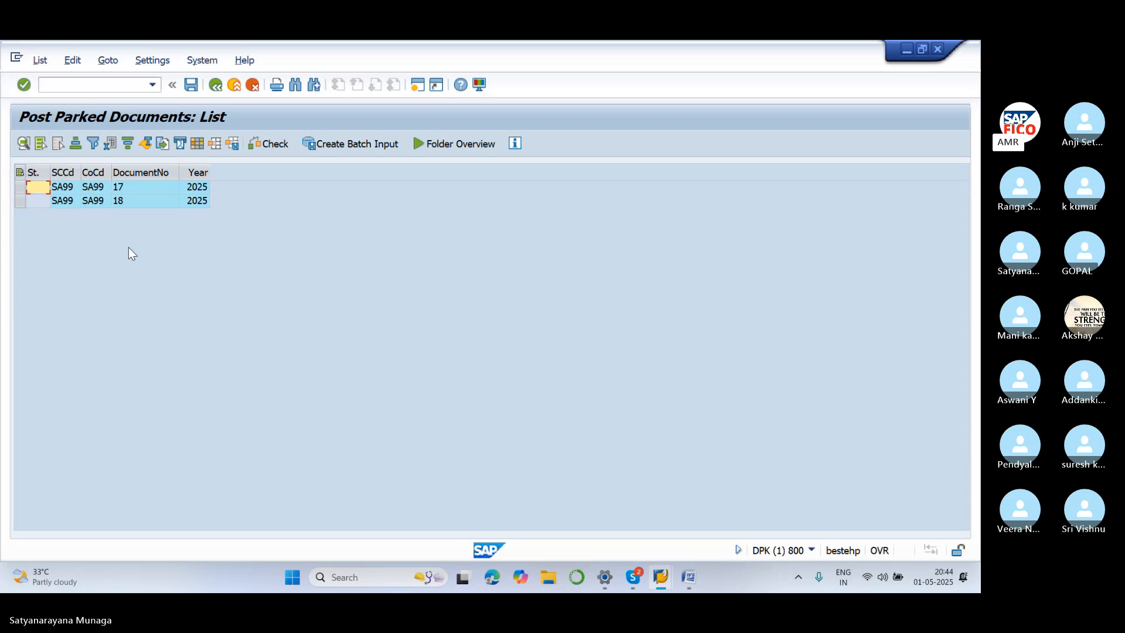
Open parked document 17 from the list and delete it via Document > Delete, confirming Yes
double_click(77, 193)
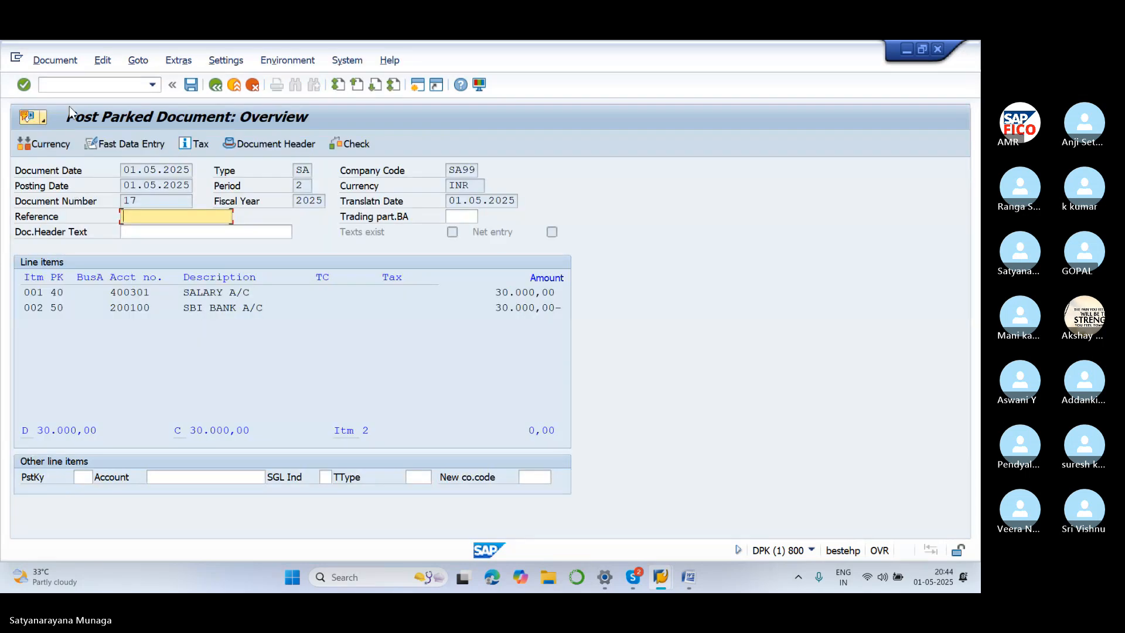
left_click(65, 64)
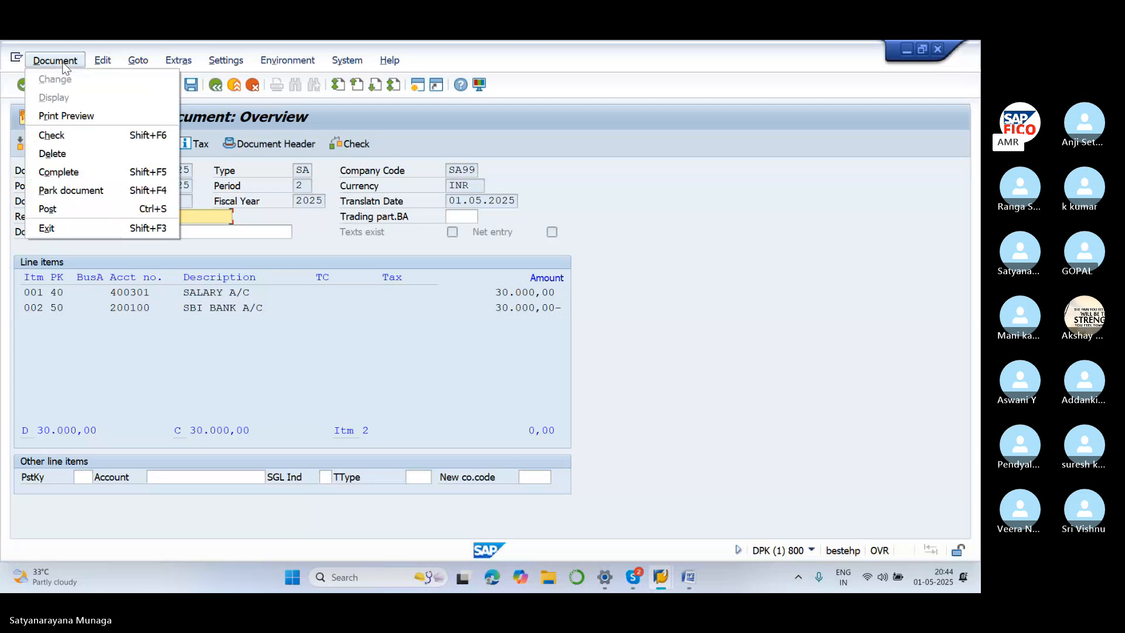
left_click(79, 156)
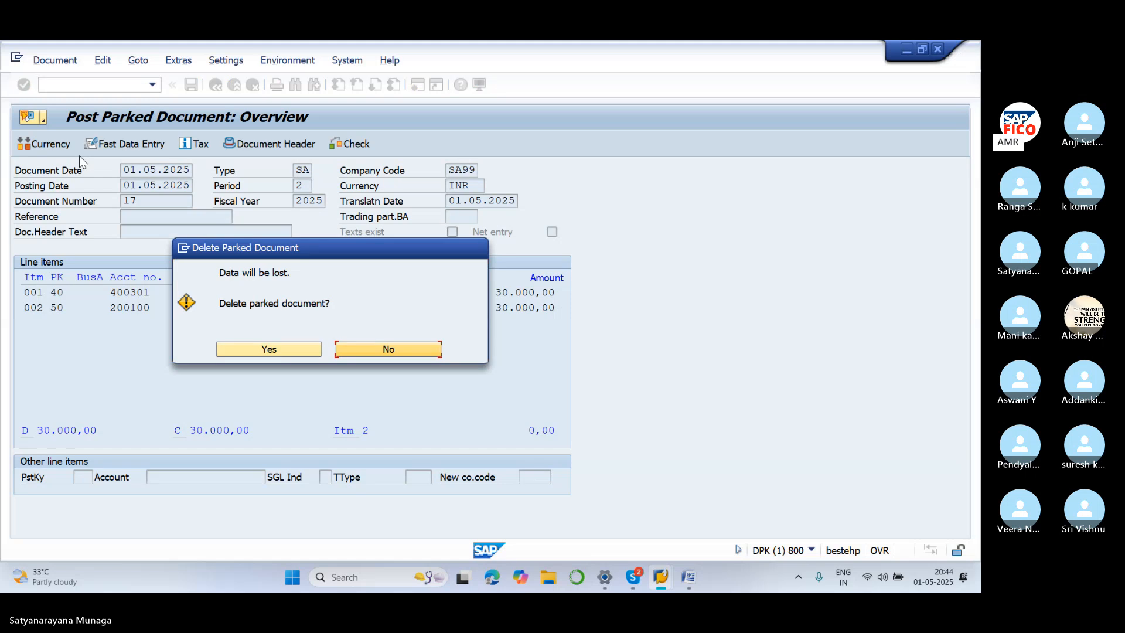
left_click(260, 351)
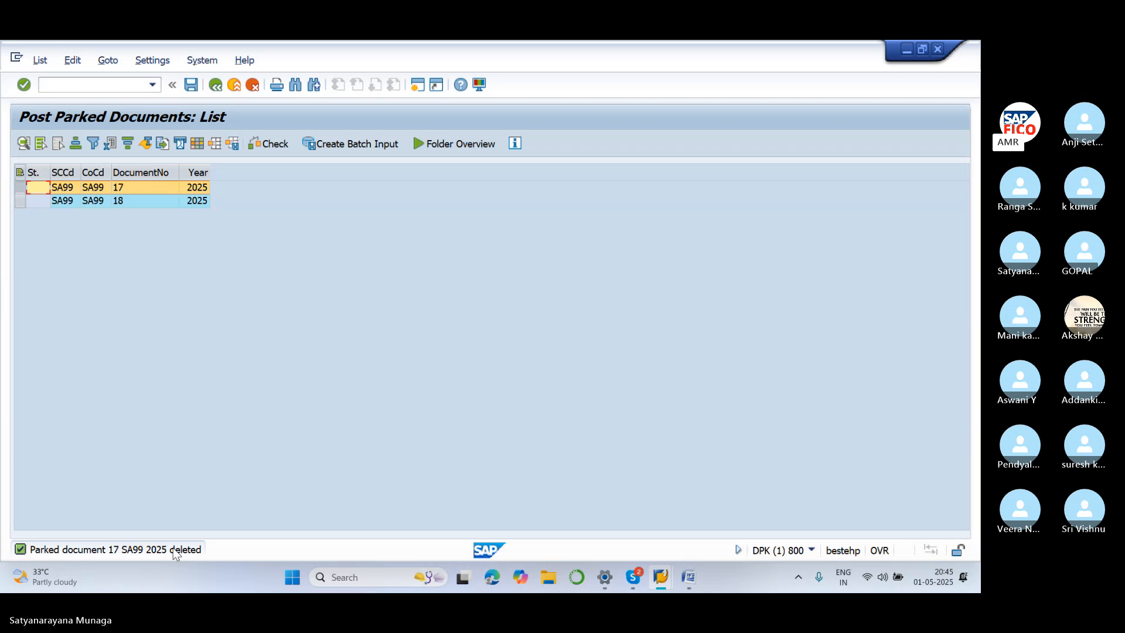
Go back to the FBV0 selection and rerun the parked documents list for SA99
left_click(81, 85)
type("/N")
key("BackSpace")
key("BackSpace")
left_click(216, 85)
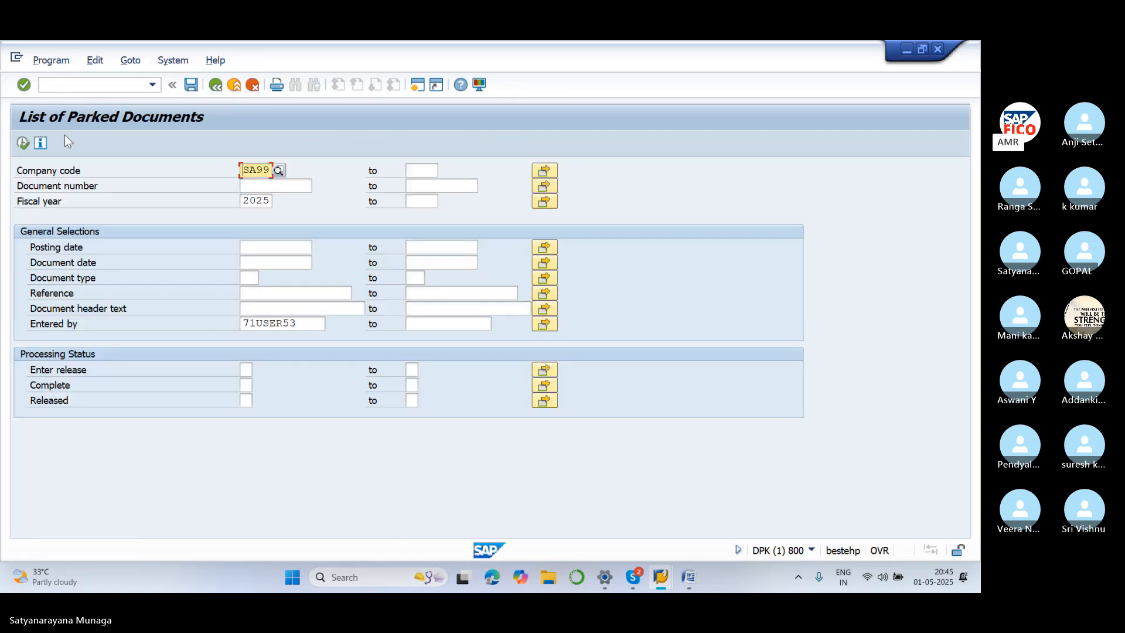
left_click(23, 143)
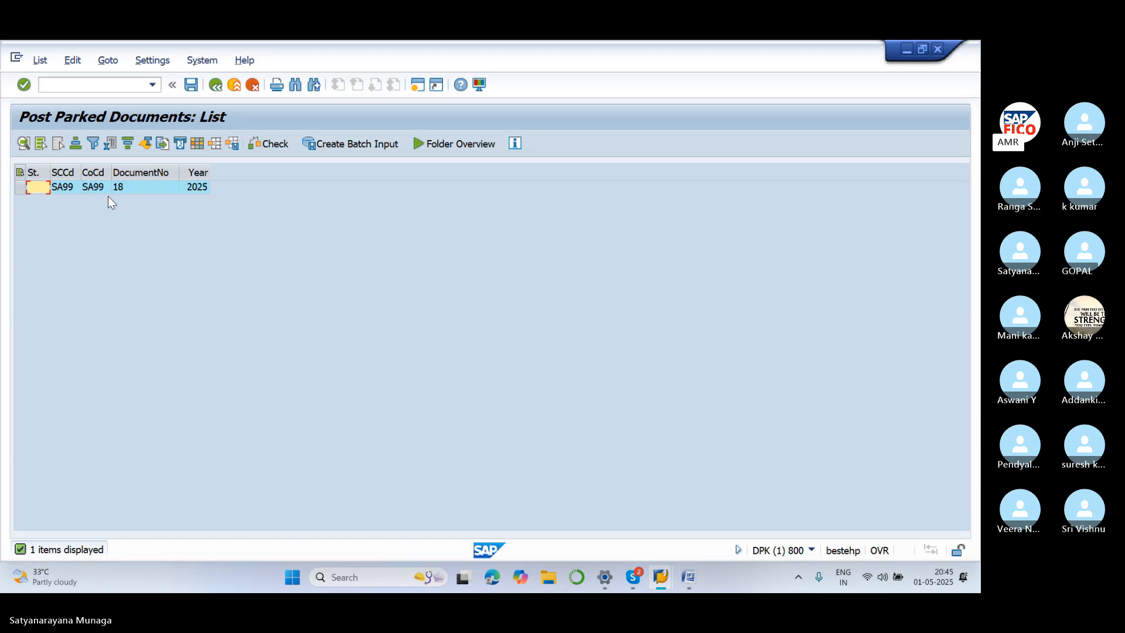
Delete parked document 18 and rerun the list to confirm no parked documents remain
double_click(79, 185)
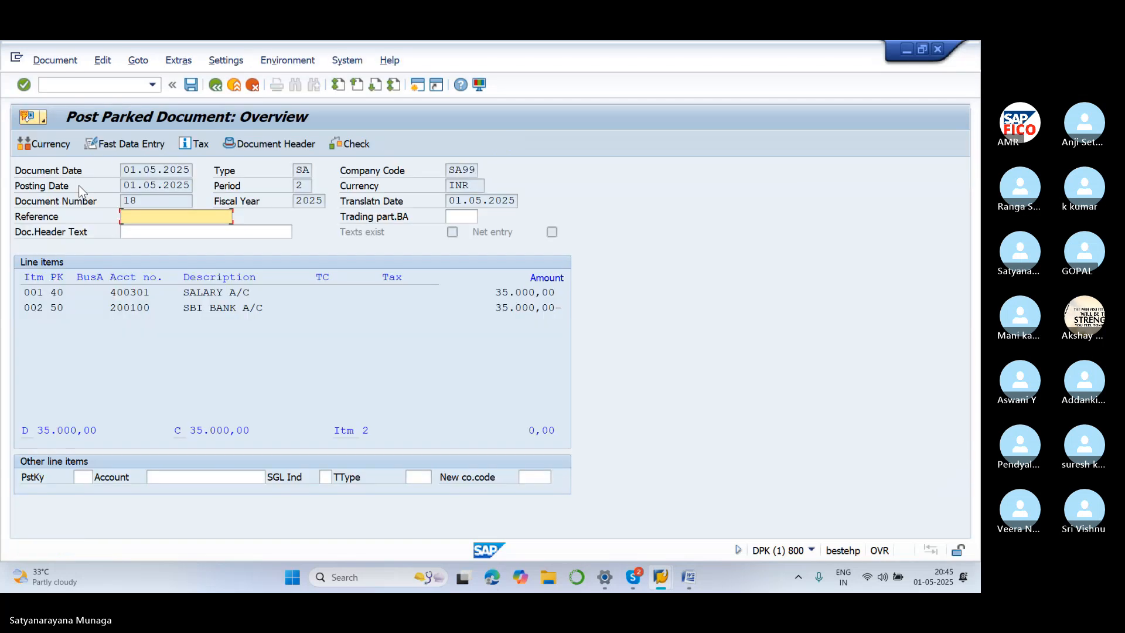
left_click(54, 61)
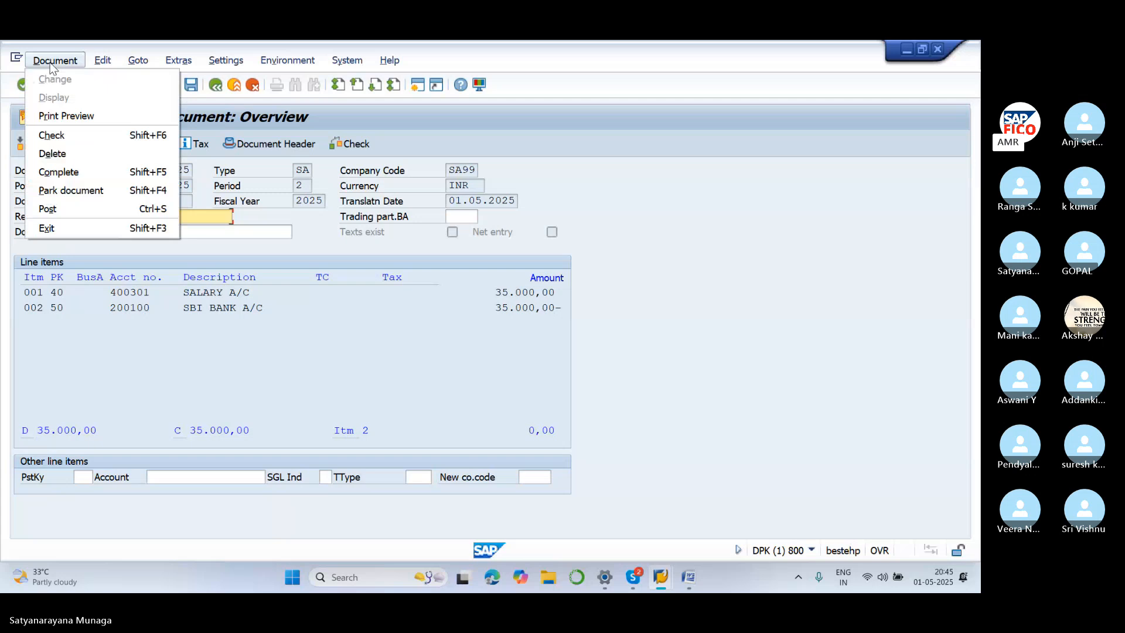
left_click(66, 154)
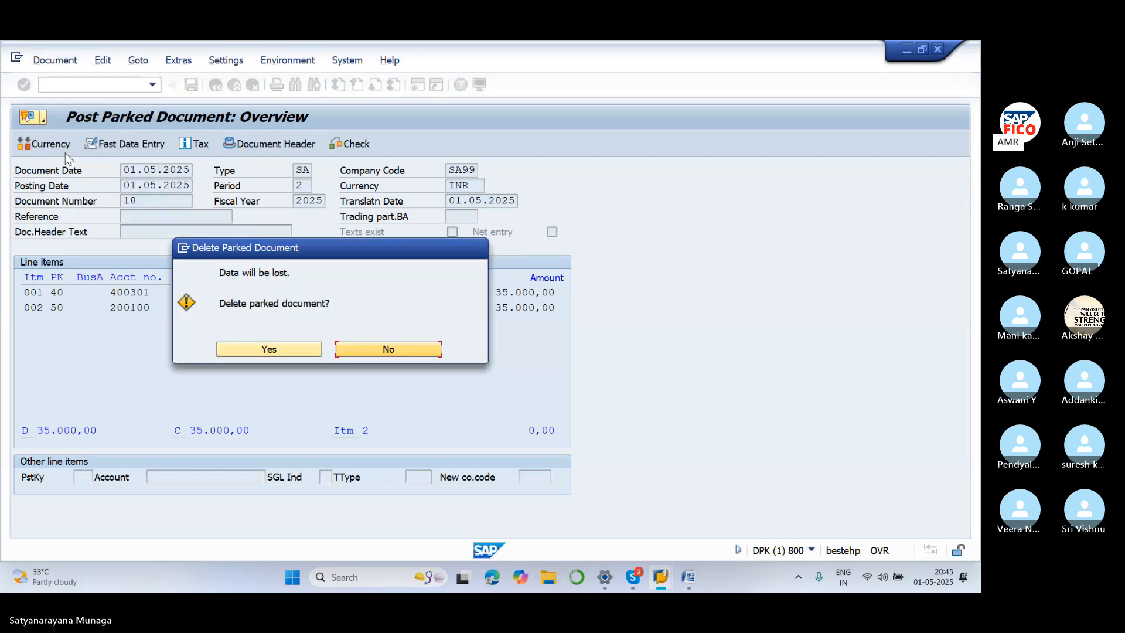
left_click(290, 354)
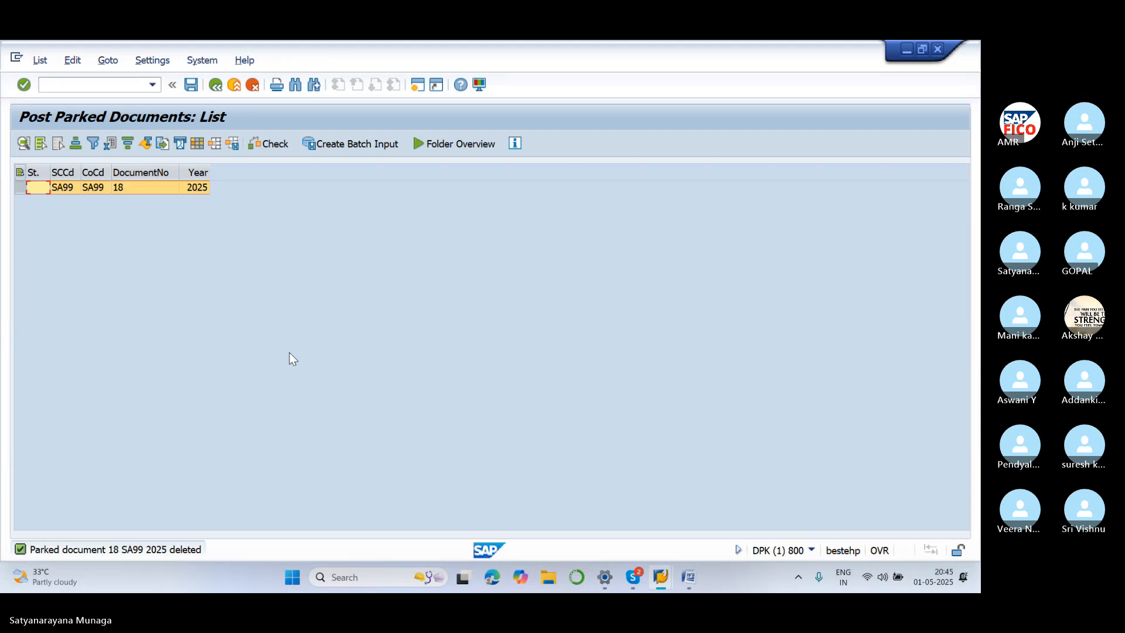
left_click(216, 88)
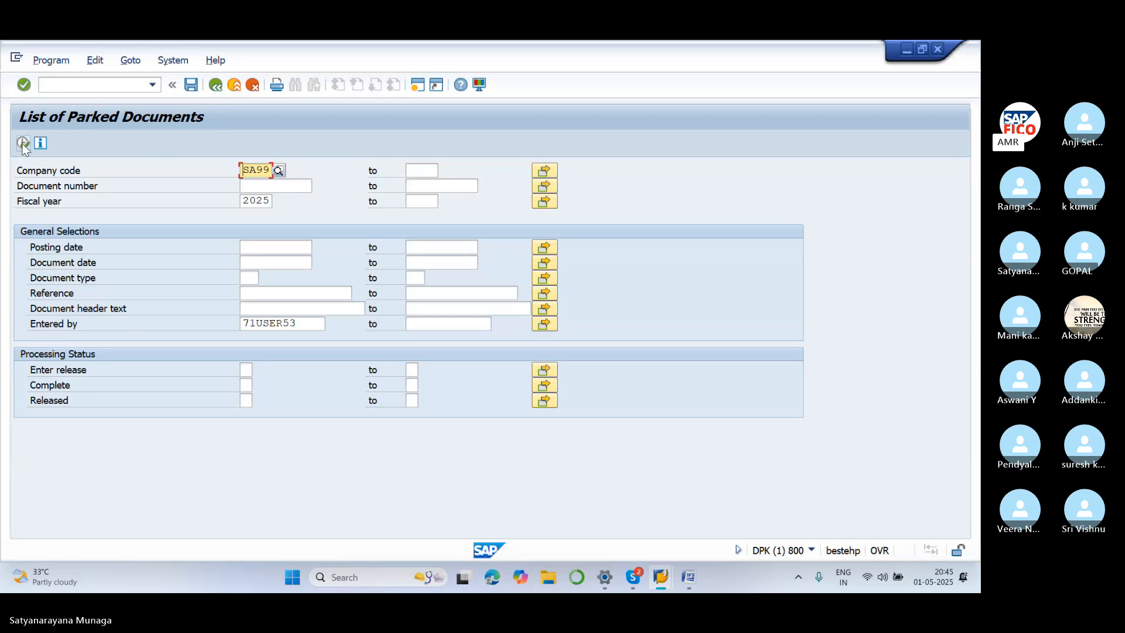
left_click(23, 143)
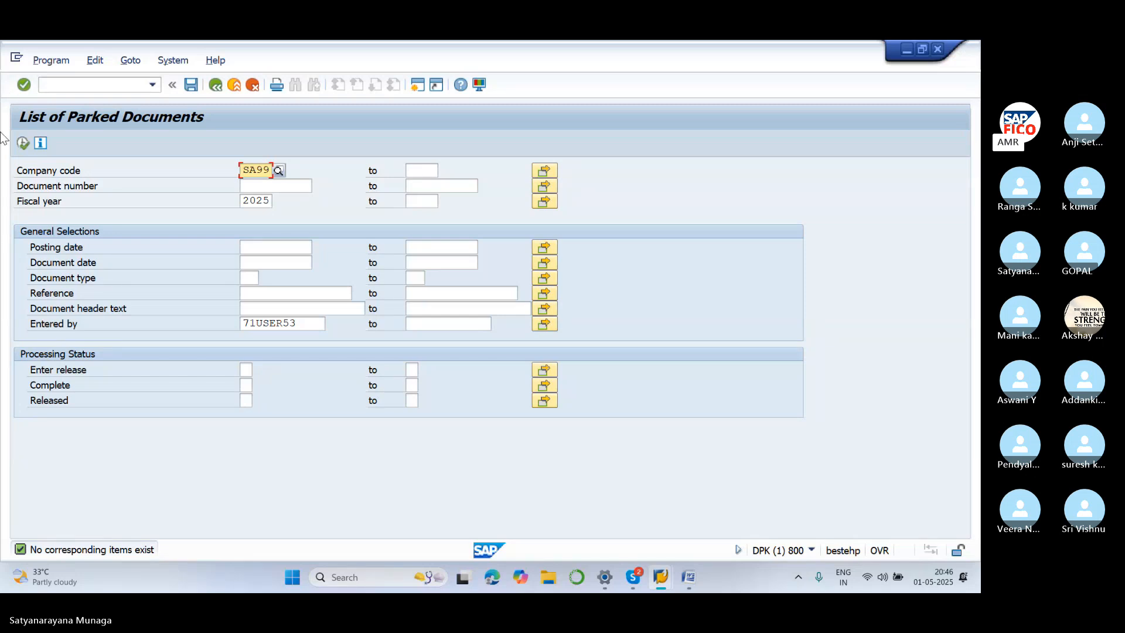
left_click(691, 576)
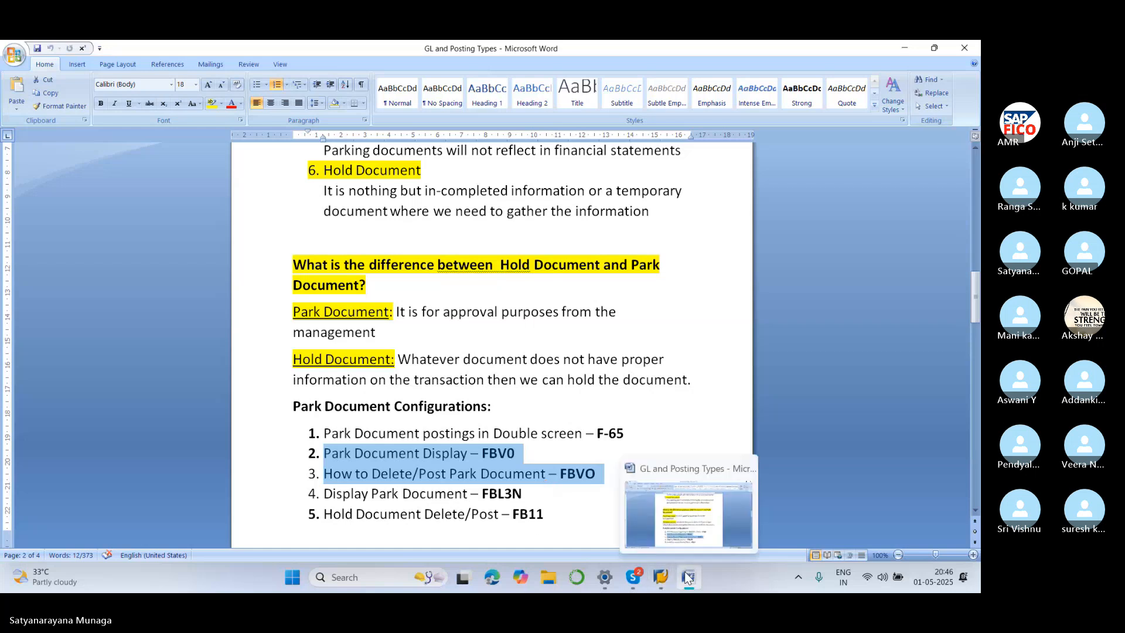
mouse_move(652, 583)
left_click(600, 475)
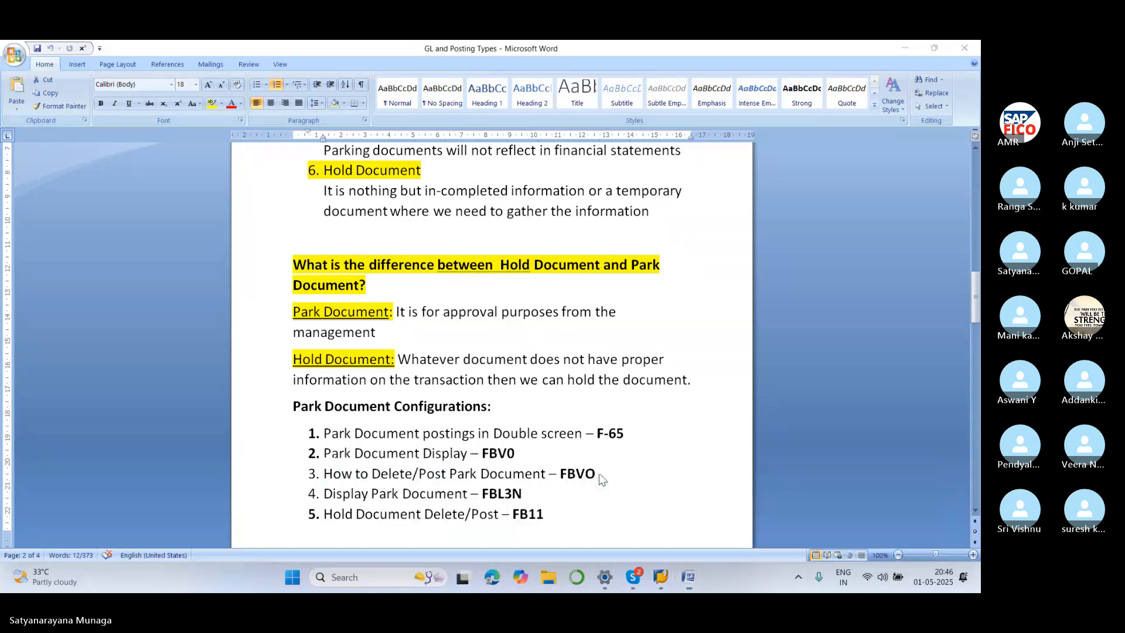
Run FBL3N for SA99 with Parked items ticked and Normal items unticked
left_click(128, 83)
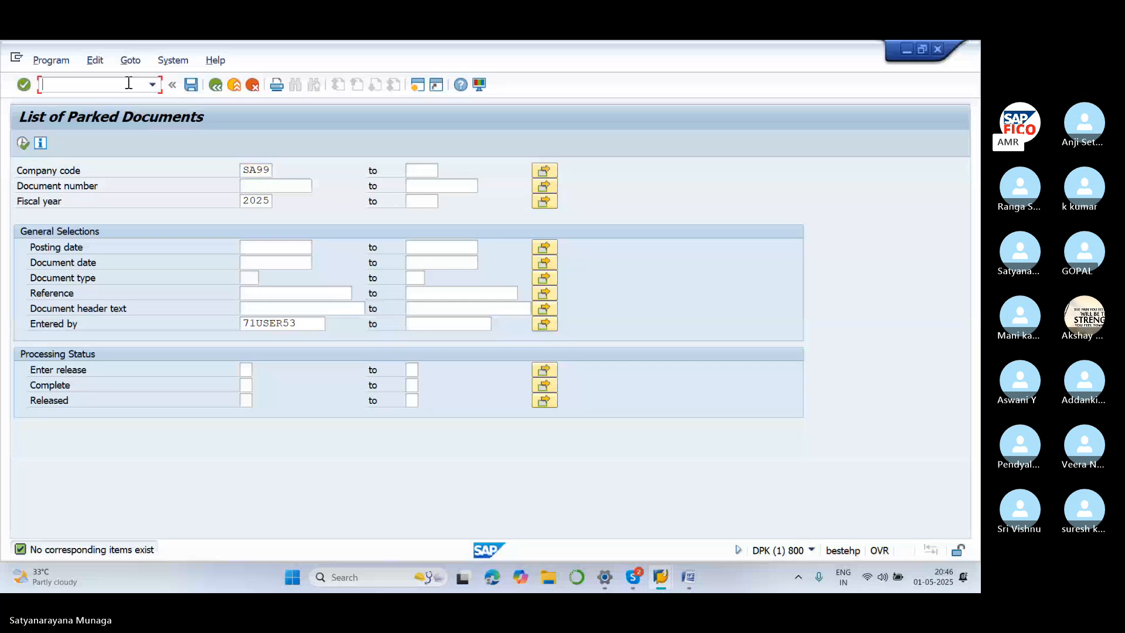
type("/NFBL")
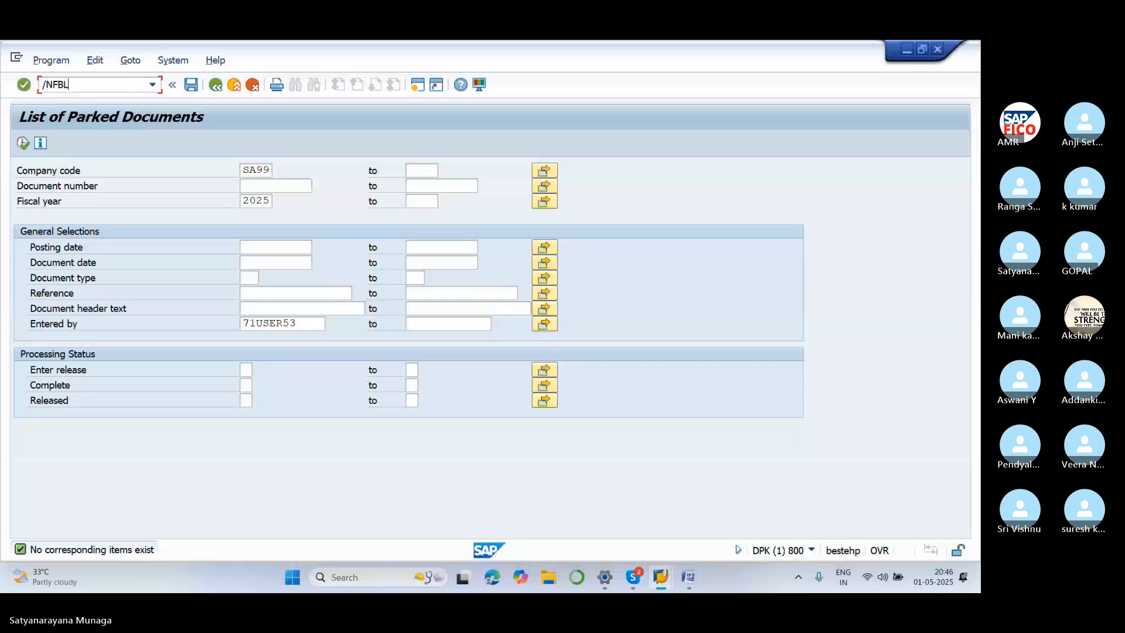
type("3N")
key("Return")
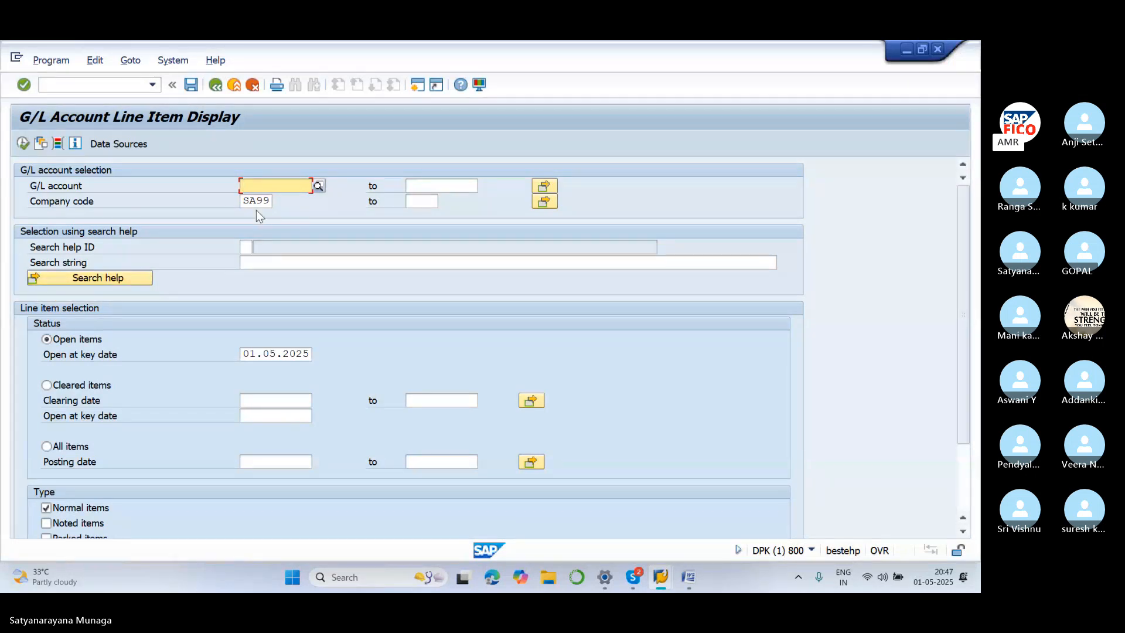
scroll(266, 257, "down", 2)
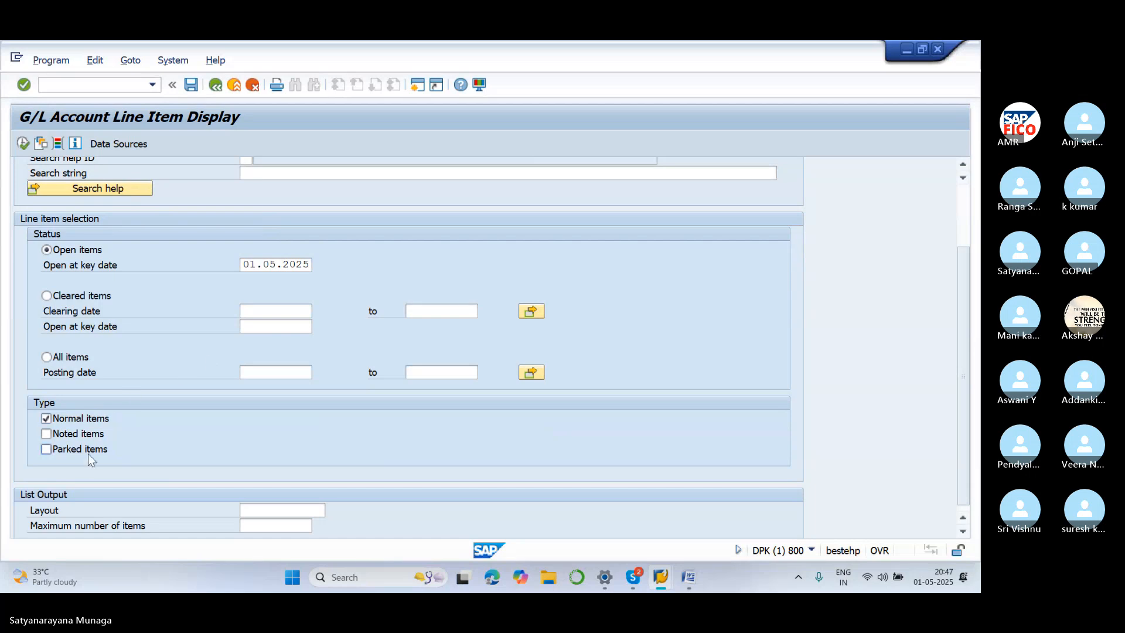
left_click(87, 450)
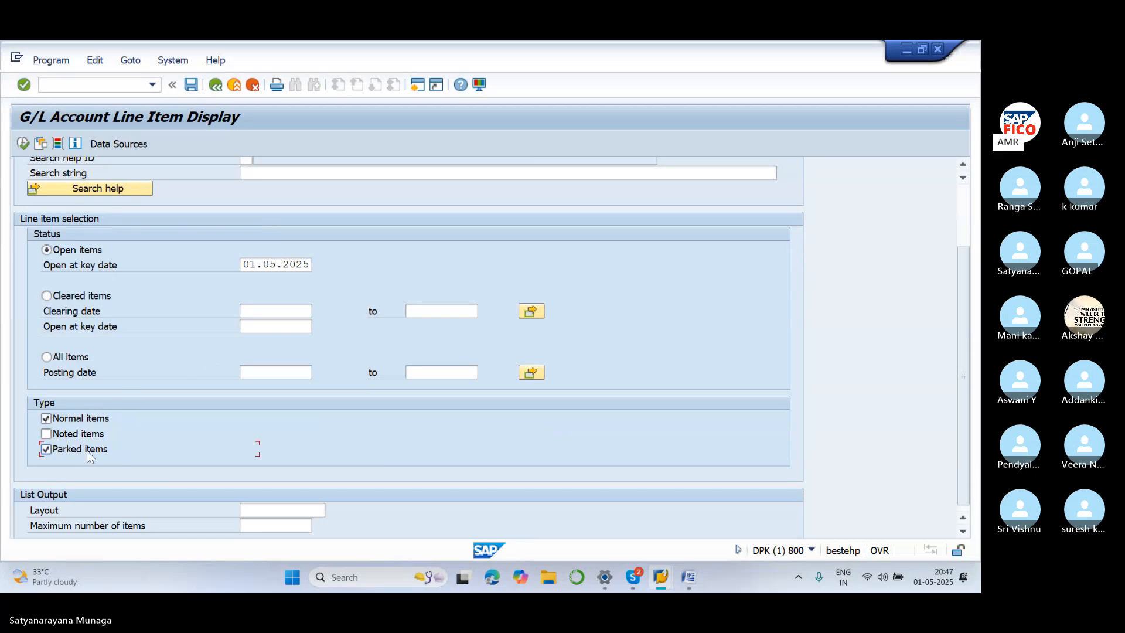
left_click(46, 419)
scroll(59, 222, "up", 2)
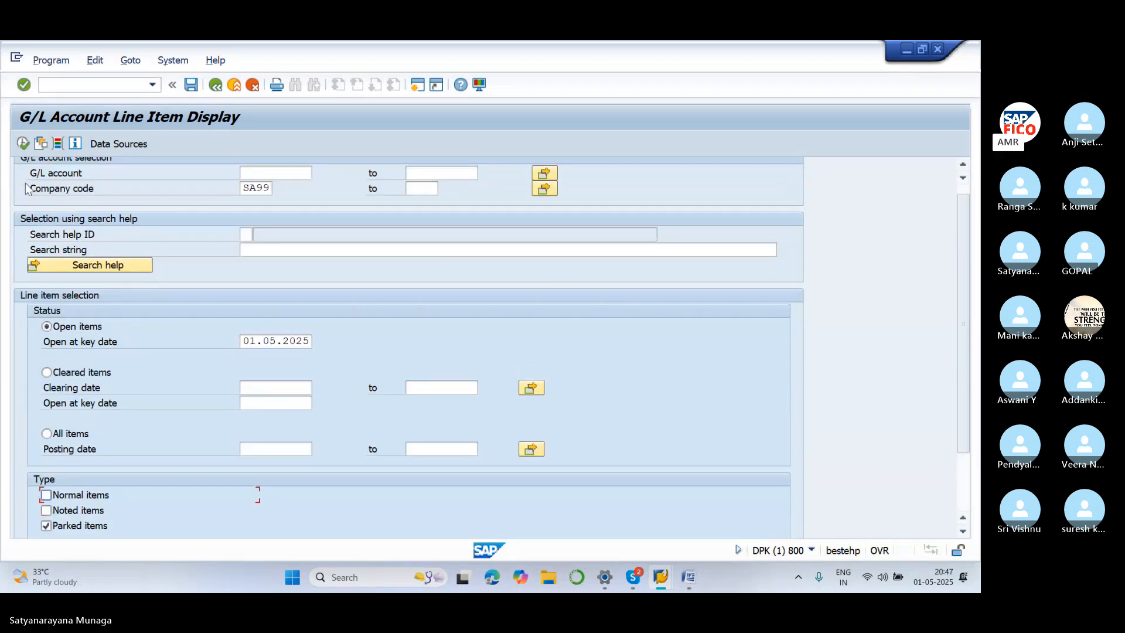
scroll(26, 189, "up", 1)
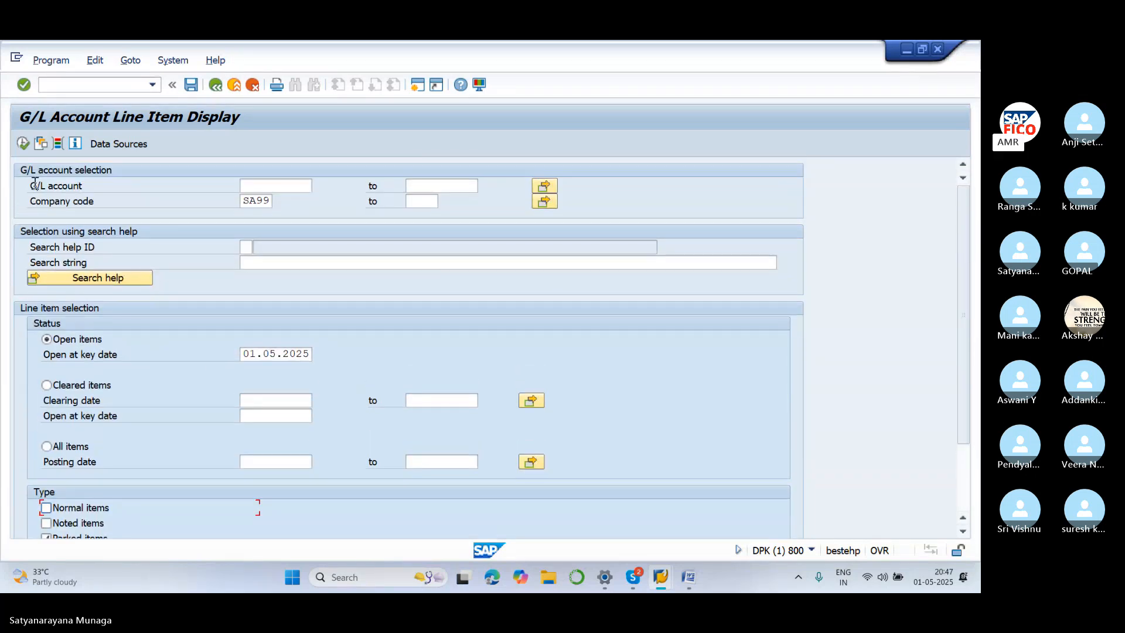
left_click(23, 144)
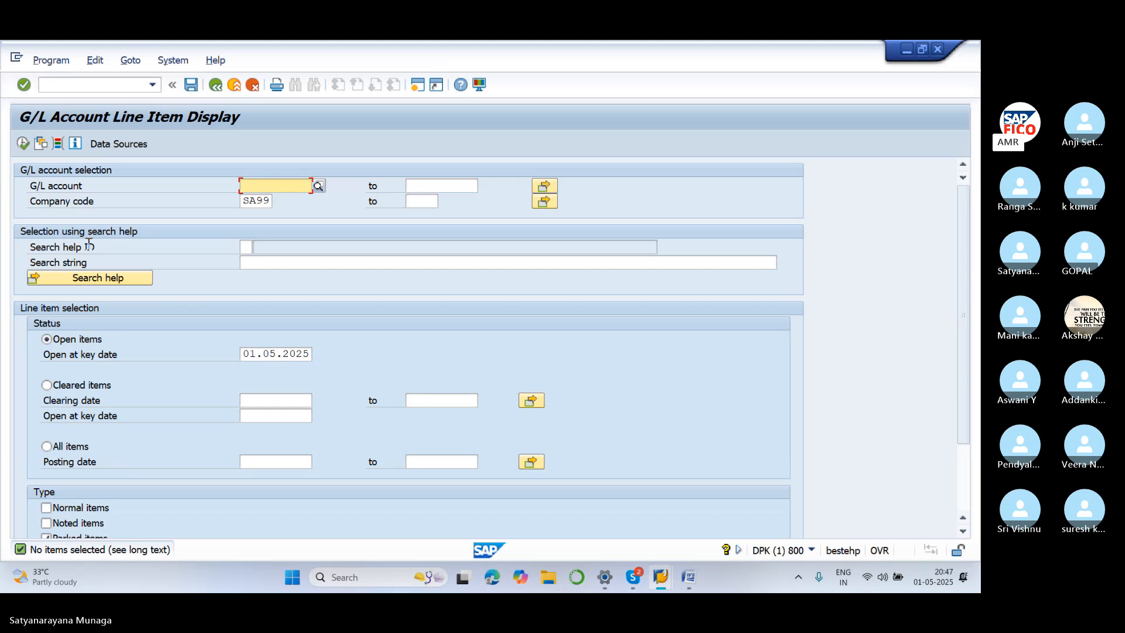
Highlight the 'Hold Document Delete/Post – FB11' line in the Word notes, then return to SAP
left_click(689, 578)
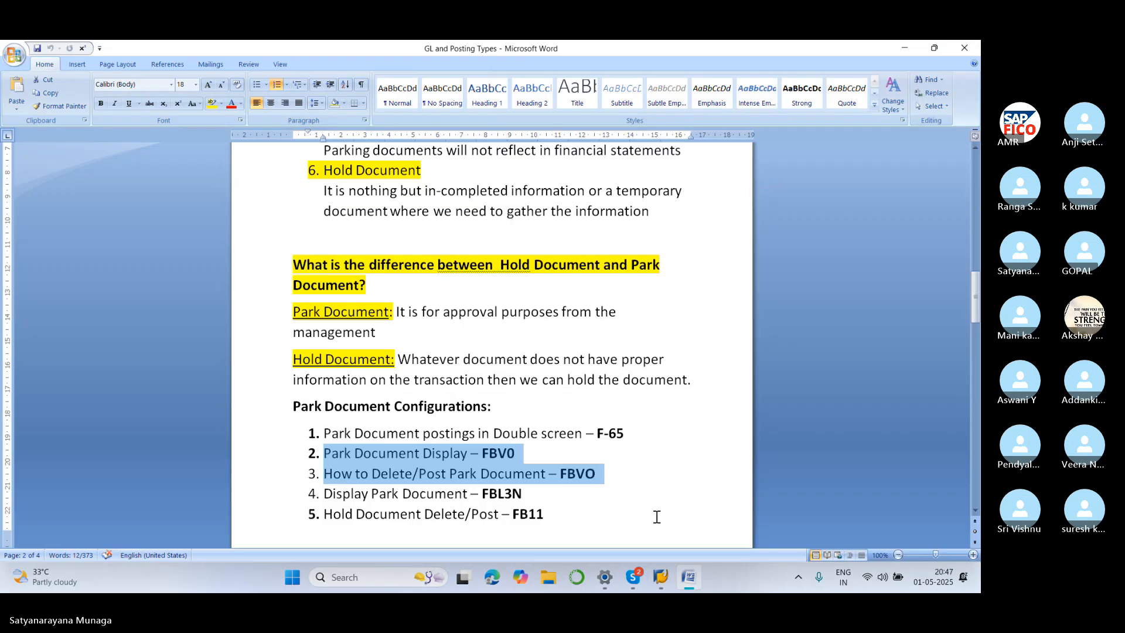
left_click(631, 469)
scroll(630, 467, "down", 1)
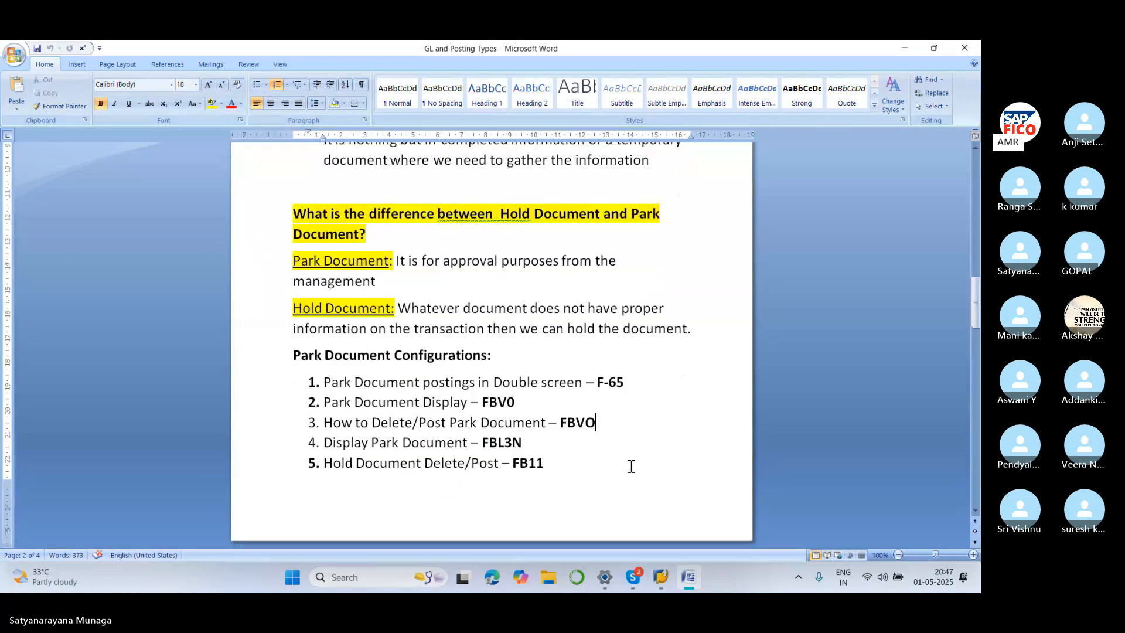
scroll(631, 467, "down", 2)
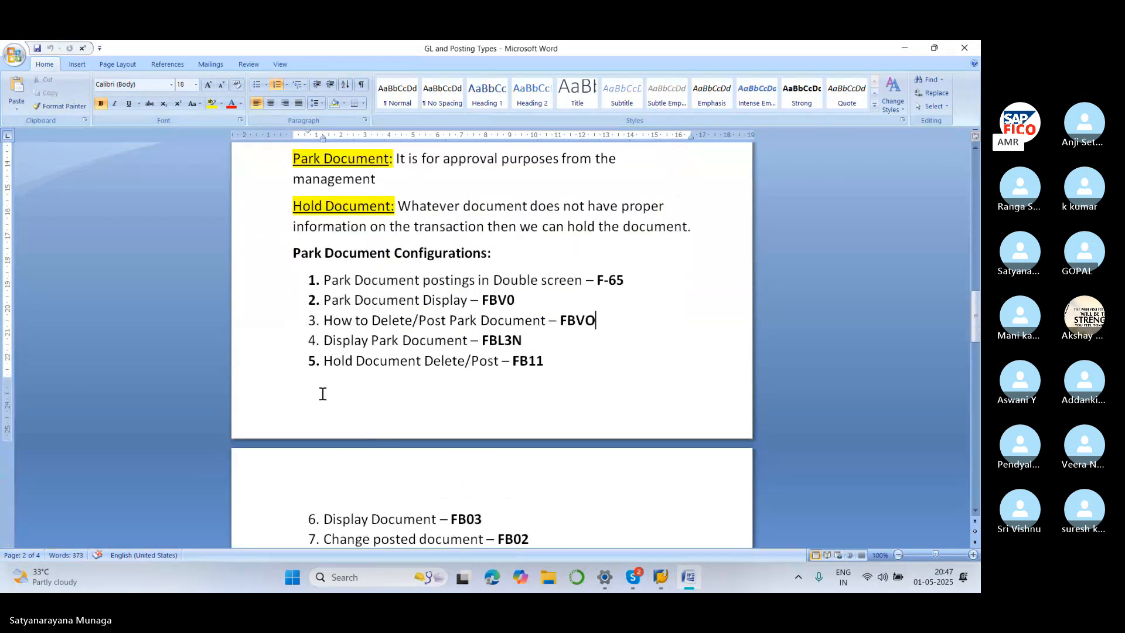
left_click(323, 362)
left_click_drag(323, 362, 550, 362)
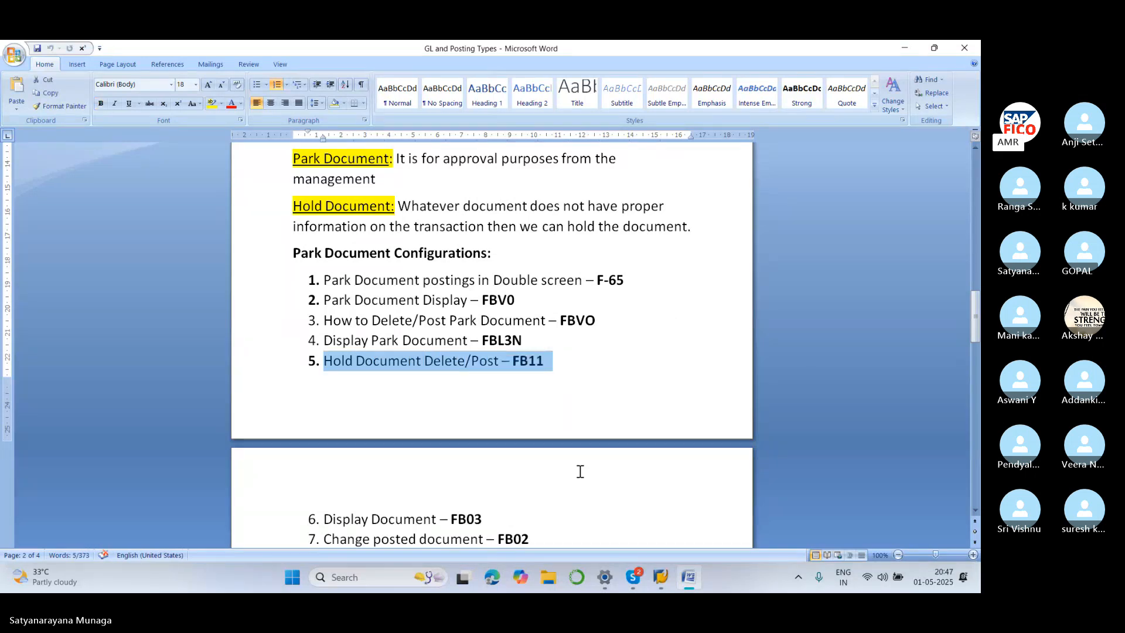
mouse_move(666, 576)
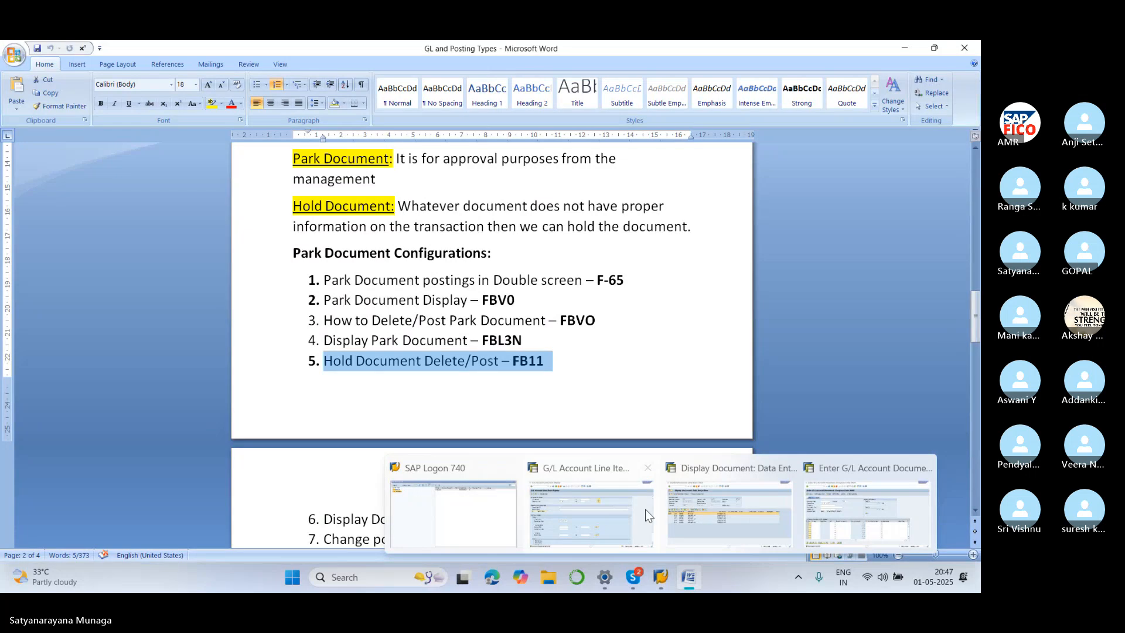
left_click(613, 475)
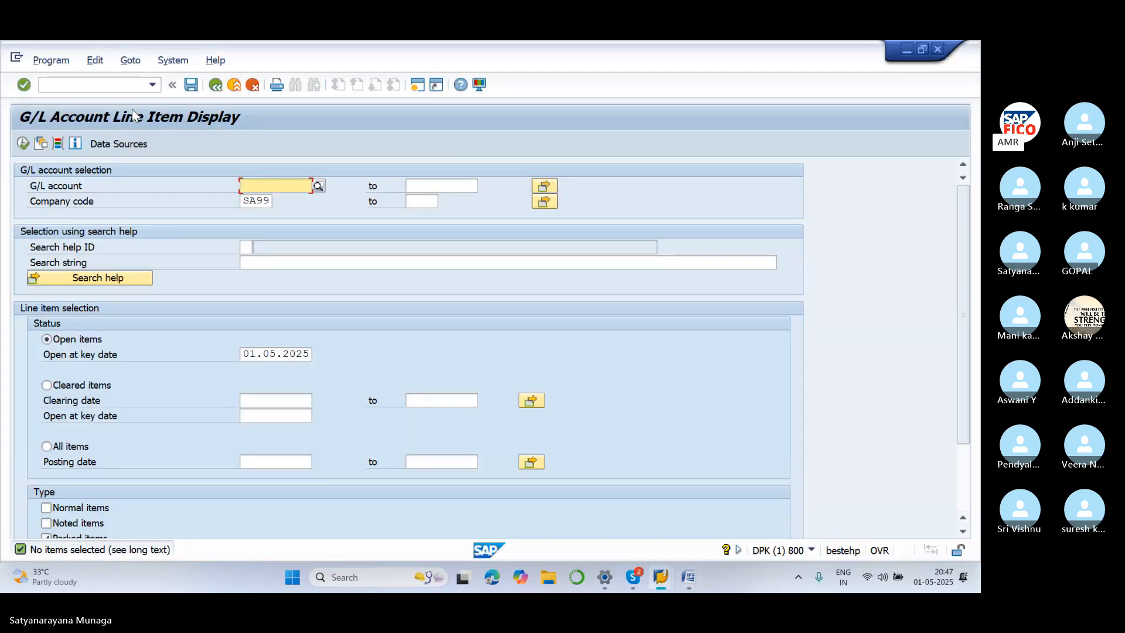
Start FB11 and open held document 1
left_click(134, 84)
type("/NF")
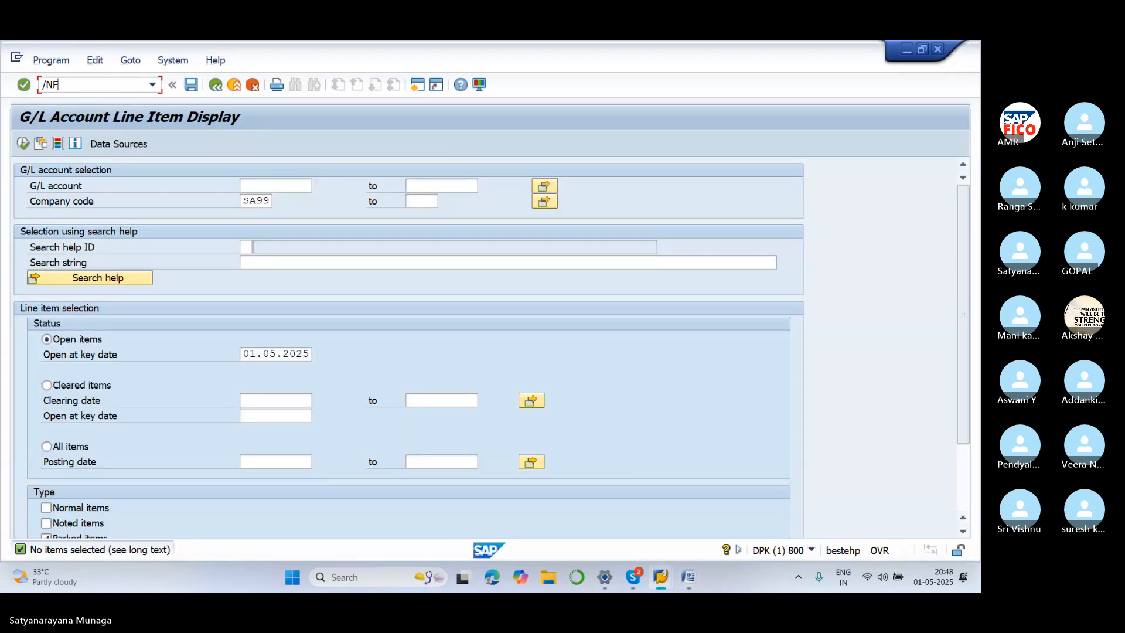
type("B11")
key("Return")
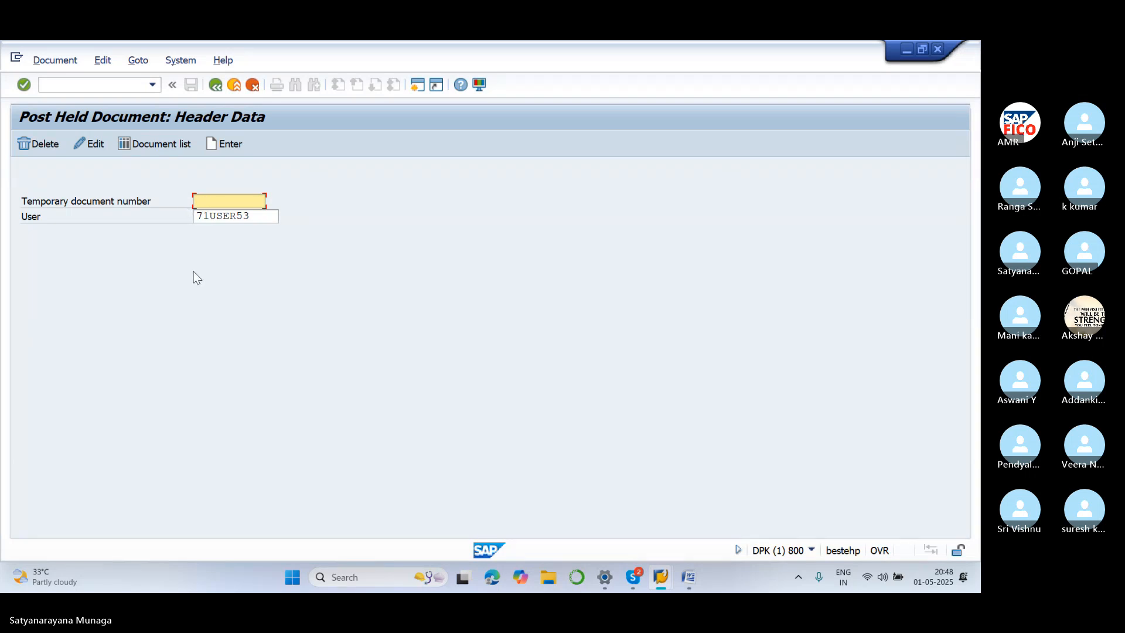
left_click(220, 201)
type("1")
key("Return")
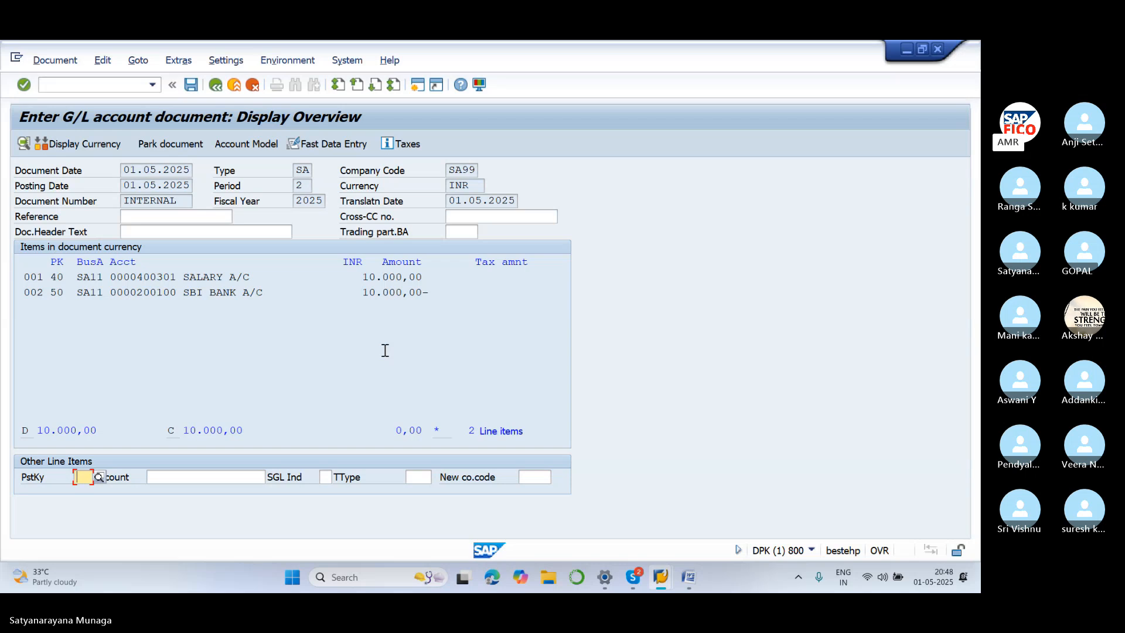
left_click(217, 85)
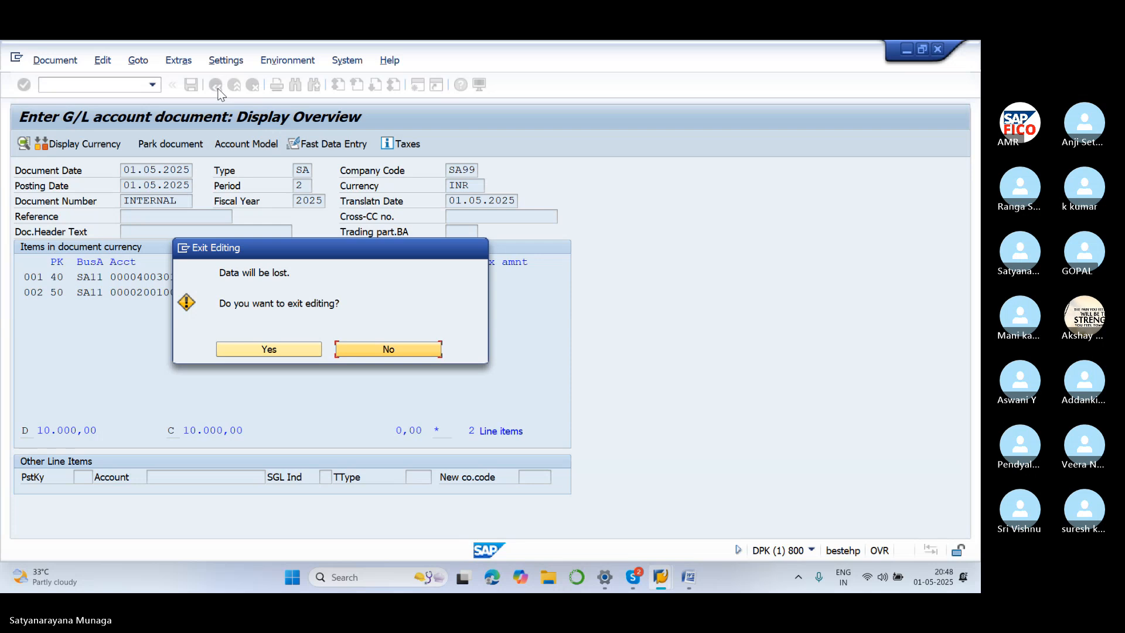
left_click(267, 349)
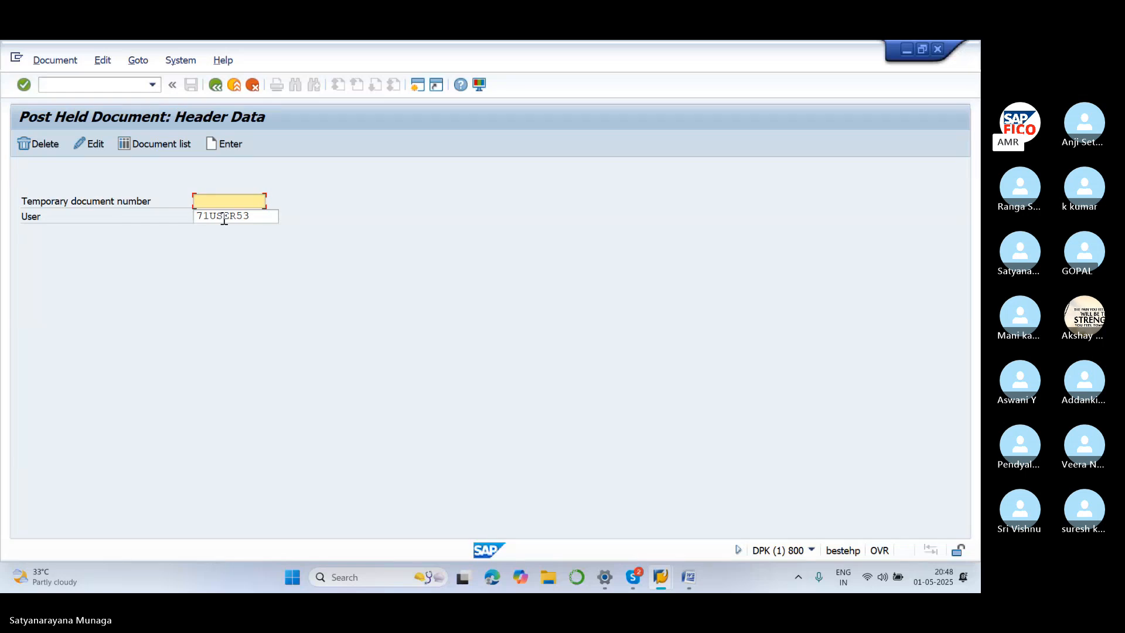
left_click(159, 144)
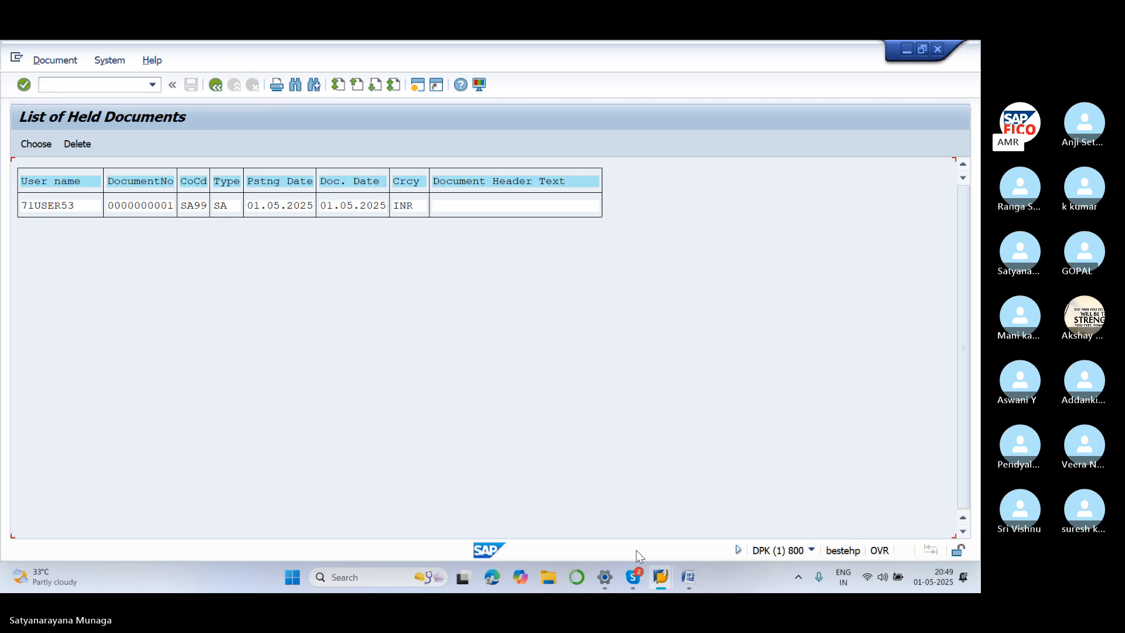
mouse_move(665, 581)
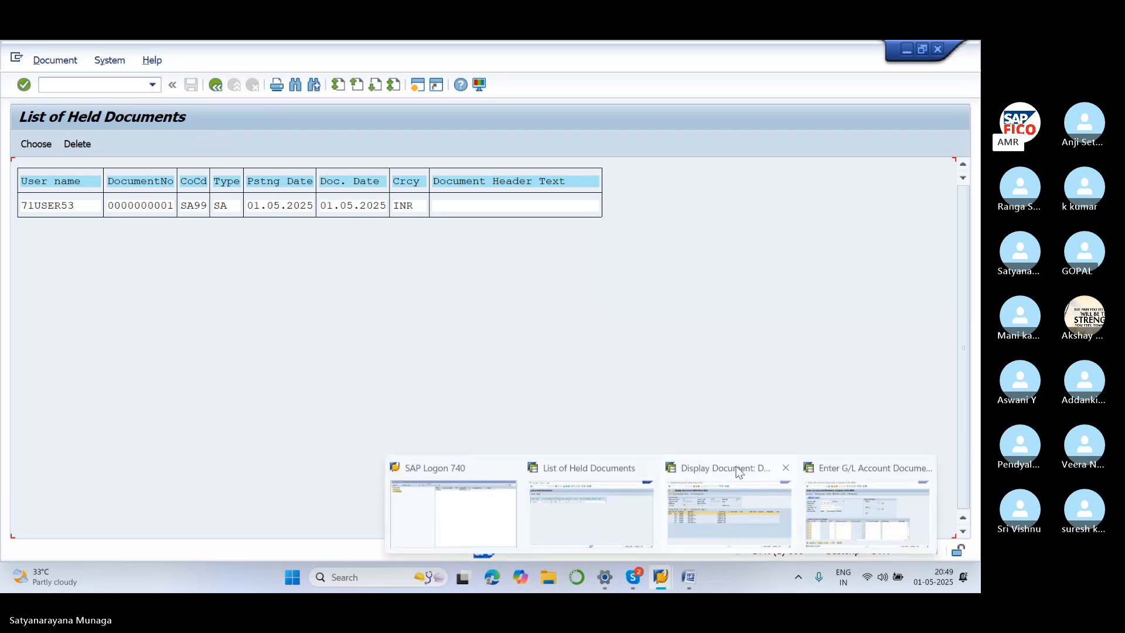
Enter document date 01.05.2025 and a 10000 debit line to rent account 400300
left_click(866, 469)
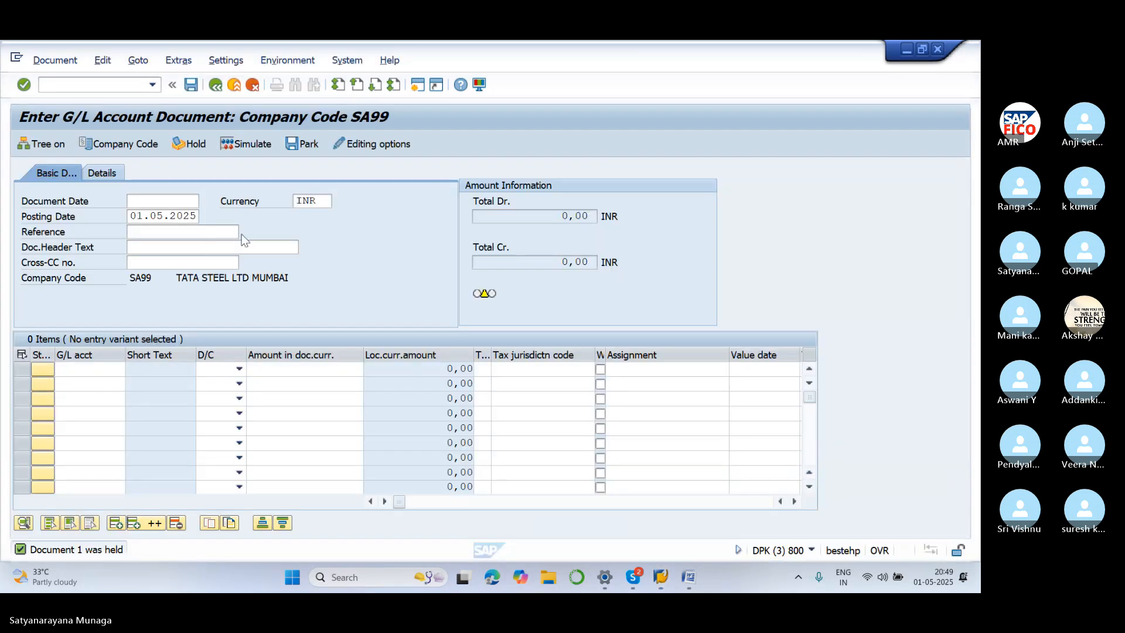
left_click(173, 201)
type("01.0")
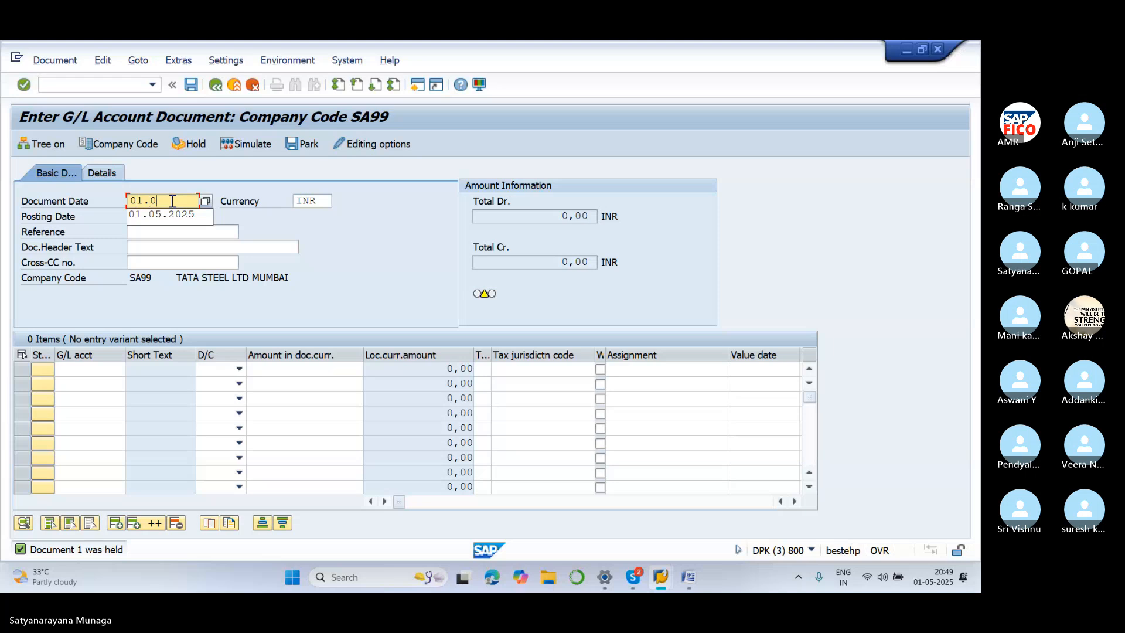
type("5.2025")
left_click(103, 371)
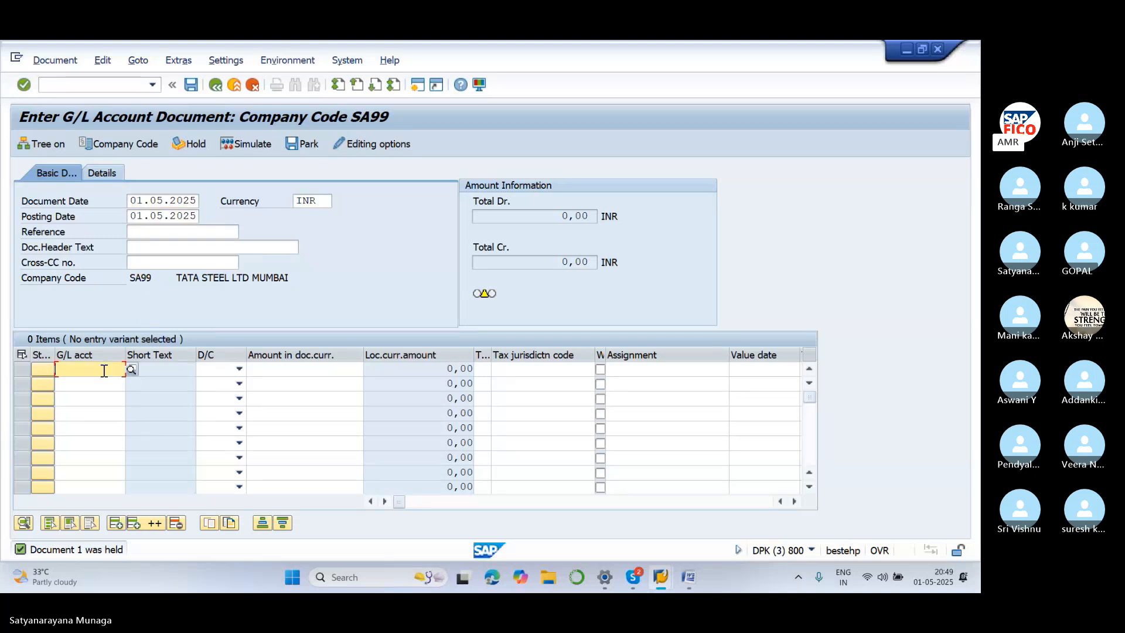
type("4000")
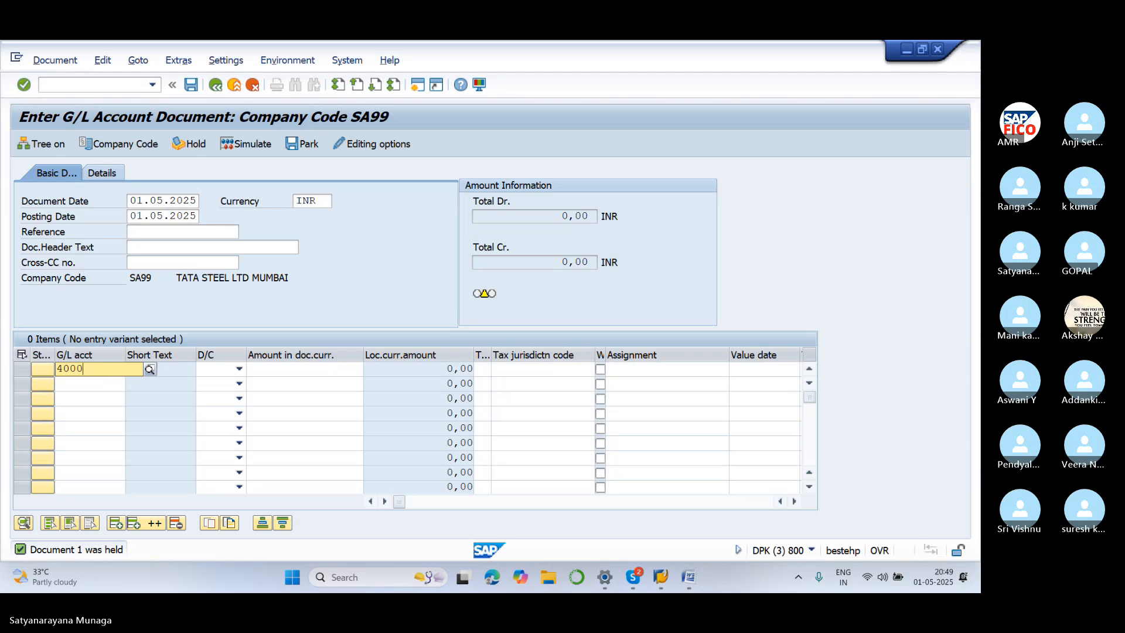
key("BackSpace")
type("300")
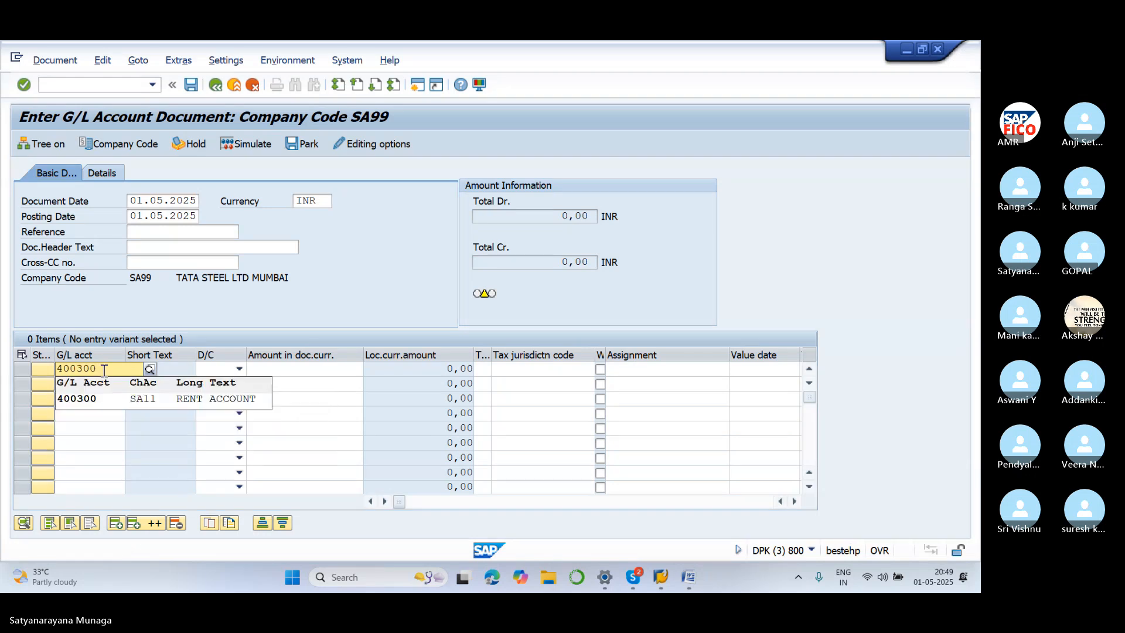
left_click(114, 400)
left_click(239, 368)
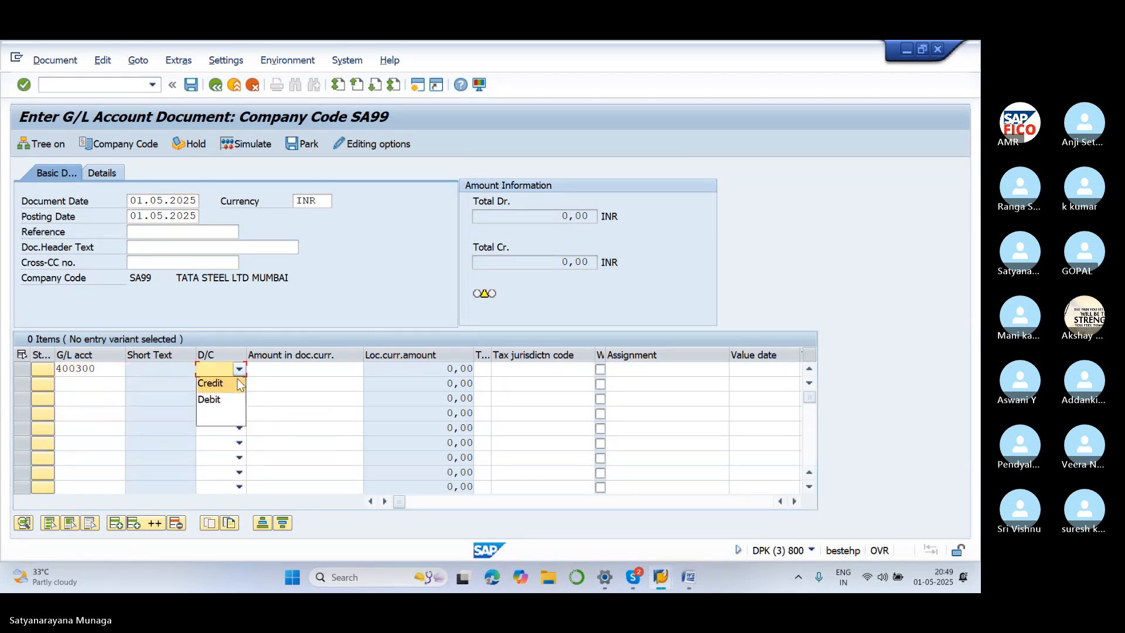
left_click(218, 399)
left_click(269, 367)
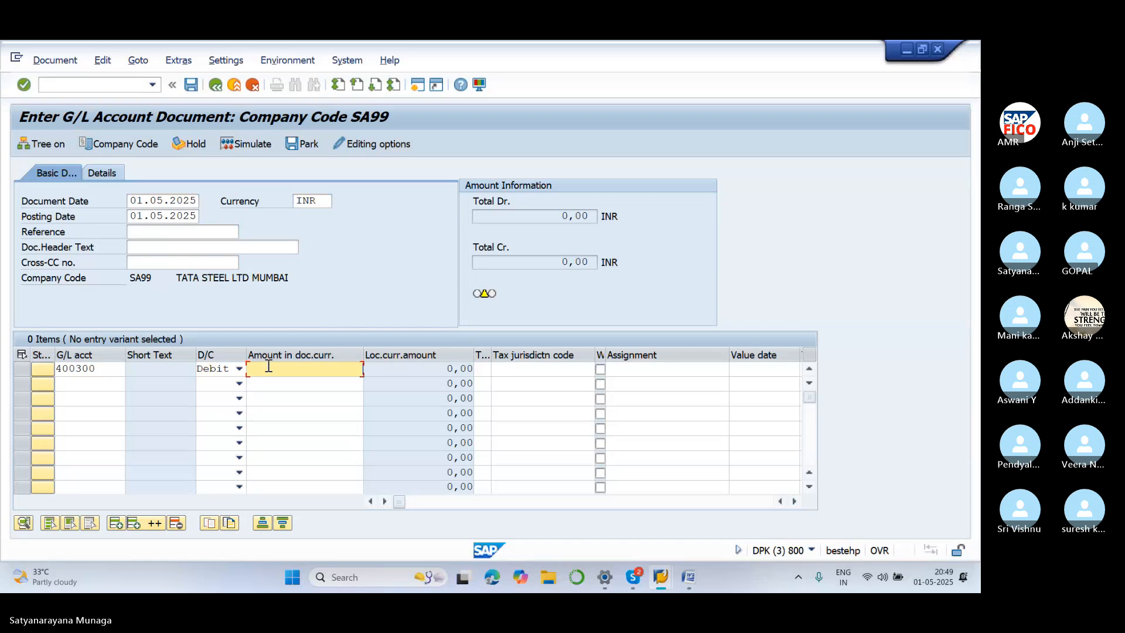
type("10000")
Add a 10000 credit line to SBI bank account 200100
left_click(103, 383)
type("200100")
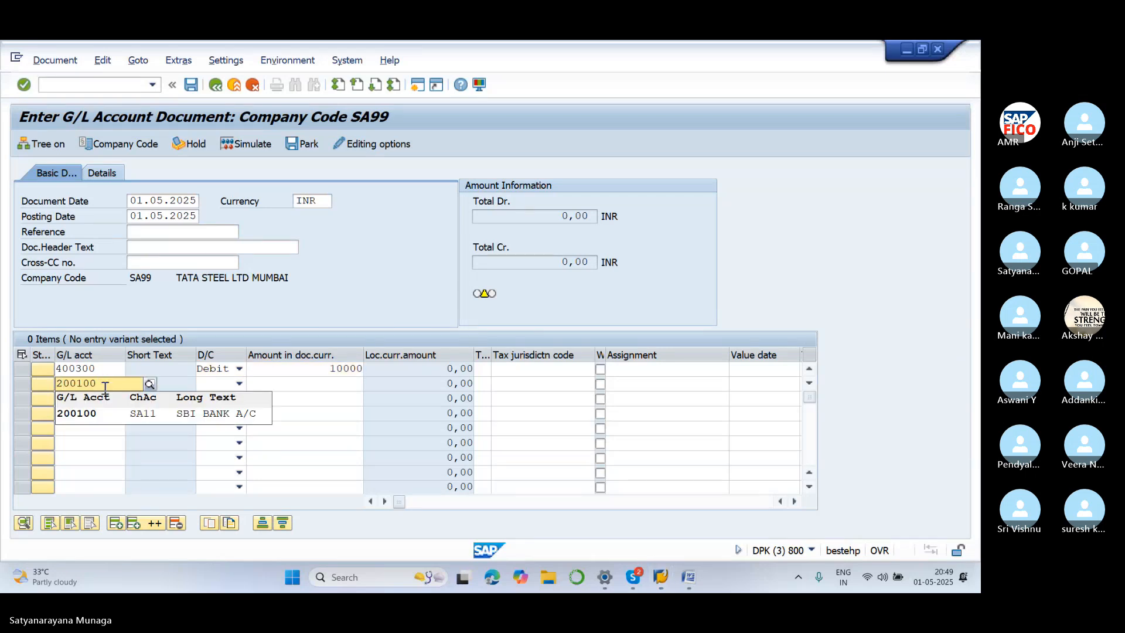
left_click(156, 416)
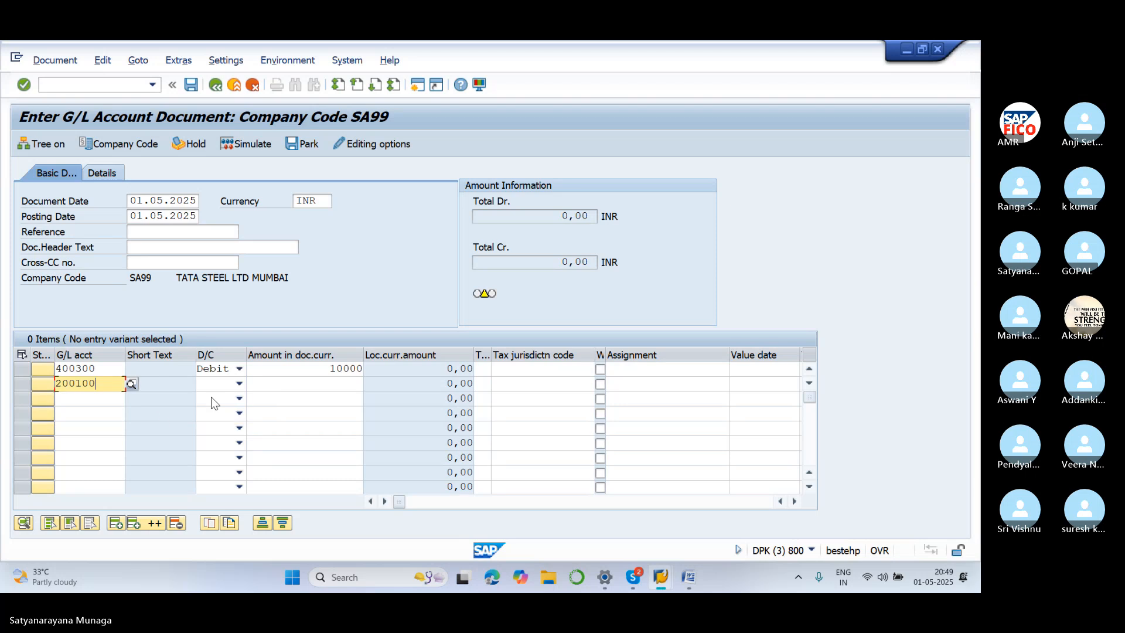
left_click(239, 384)
left_click(214, 397)
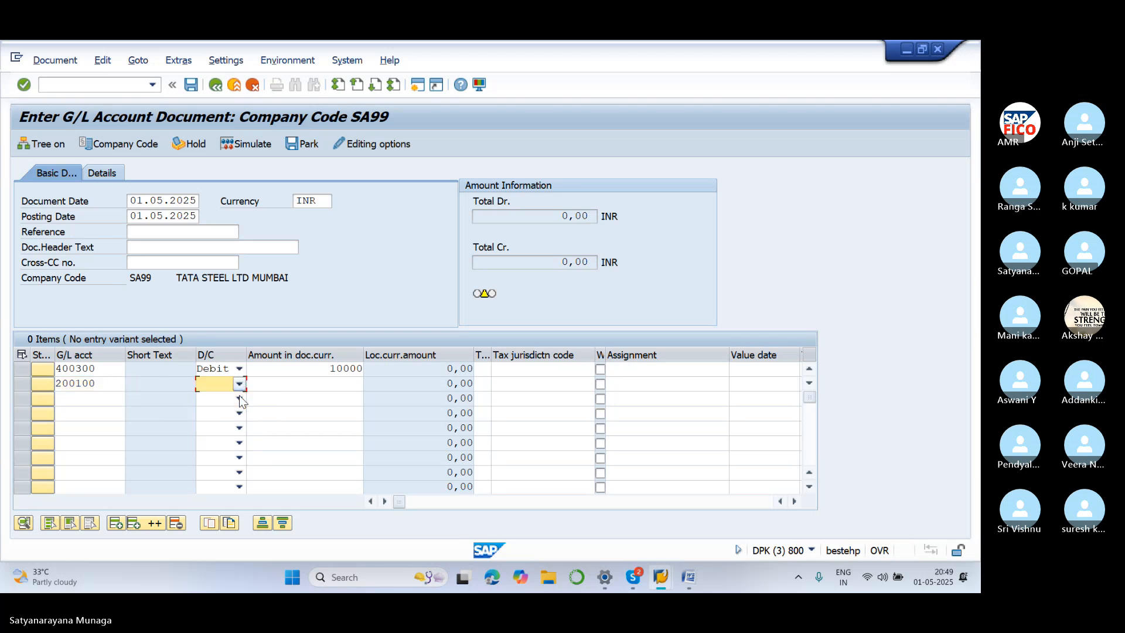
left_click(294, 382)
type("10000")
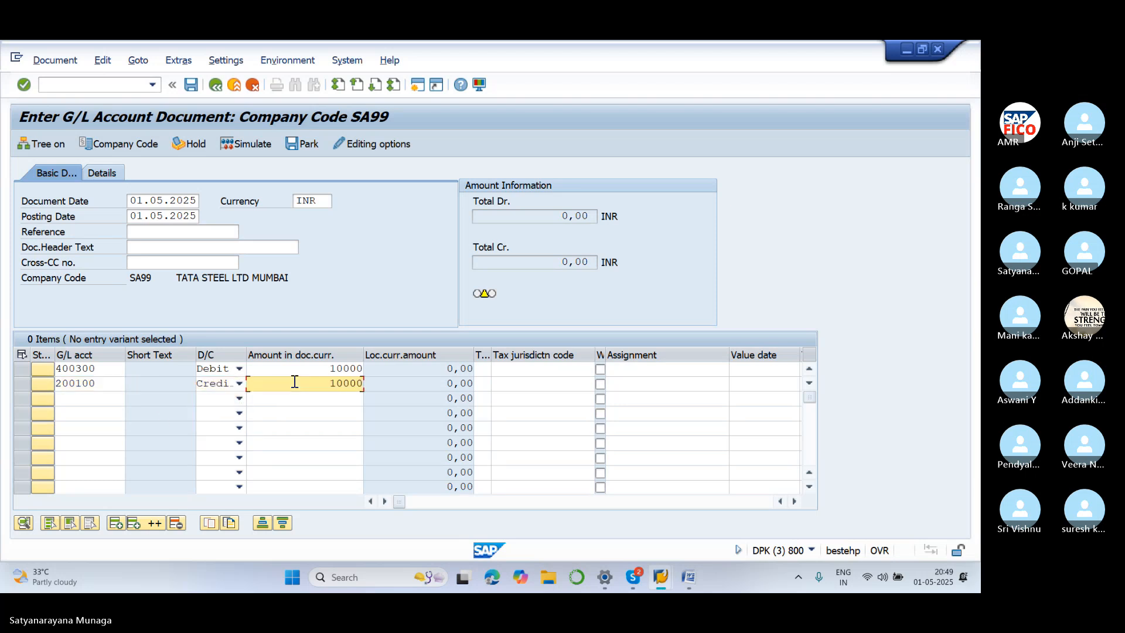
key("Tab")
key("Tab")
key("Tab")
key("Tab")
key("Tab")
key("Tab")
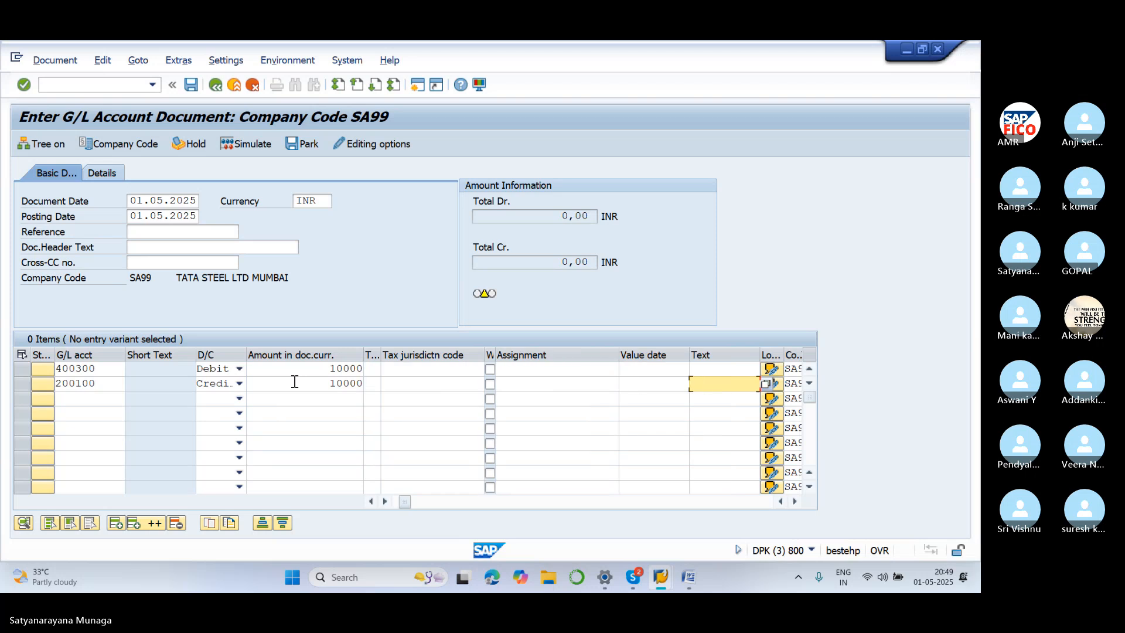
type("TEXT")
key("Tab")
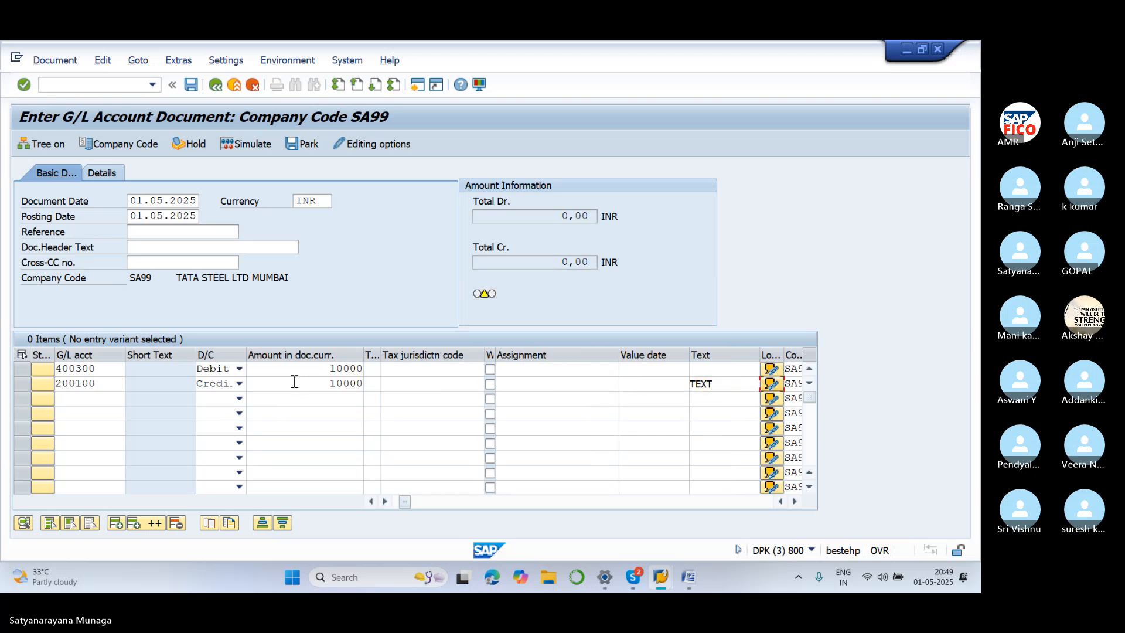
Set the item text HOLD on both lines
left_click(722, 390)
key("BackSpace")
key("BackSpace")
key("BackSpace")
key("BackSpace")
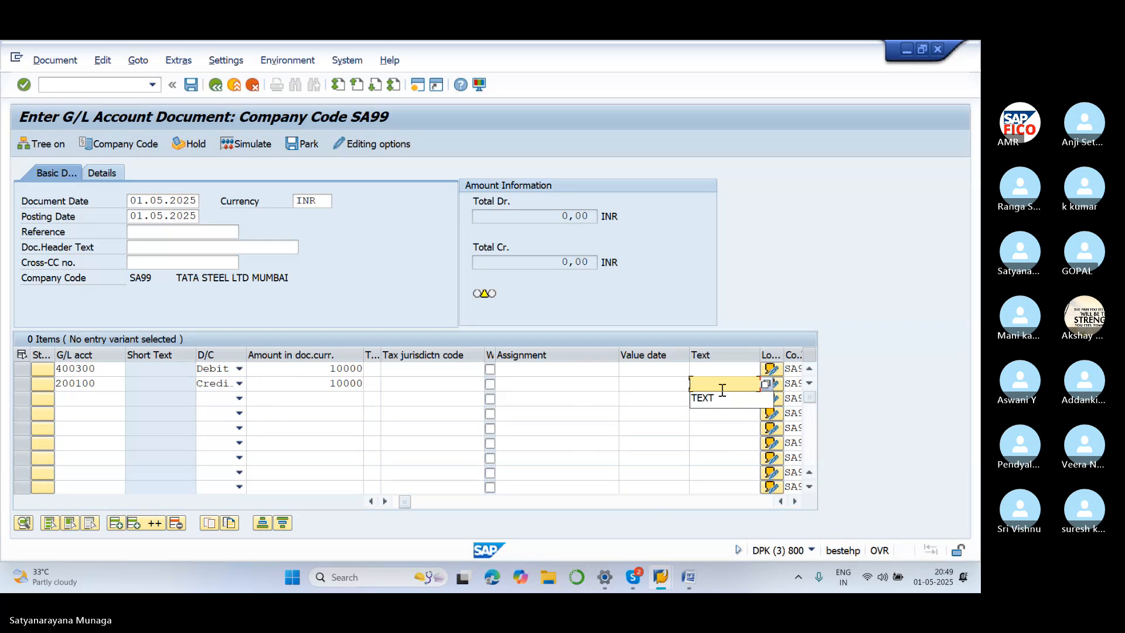
type("HOLD")
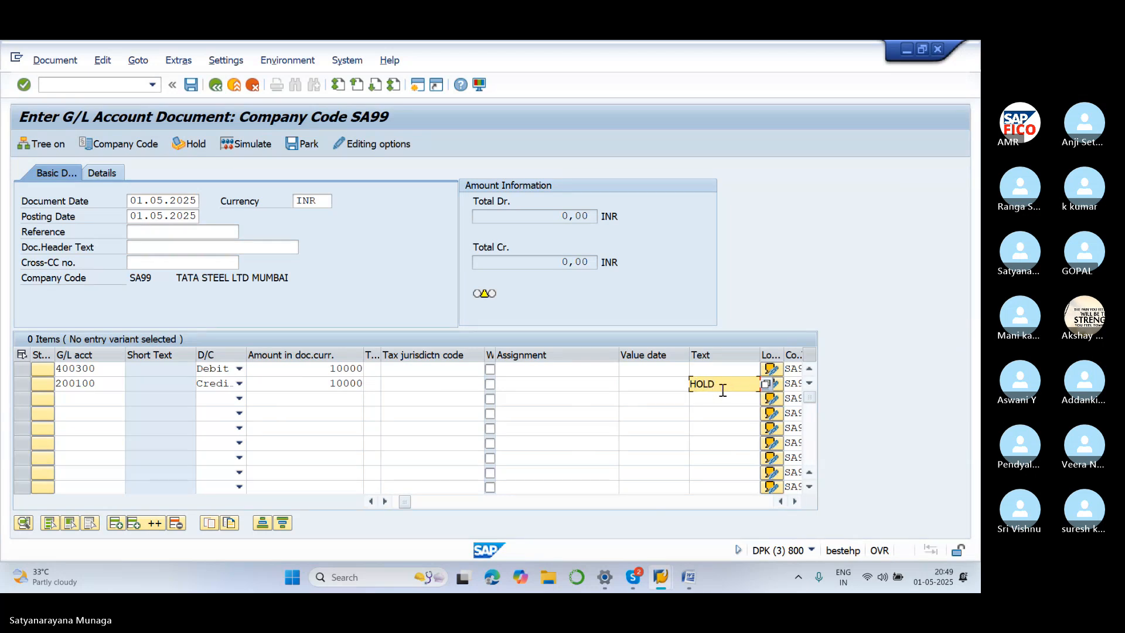
left_click(736, 373)
type("HOLD")
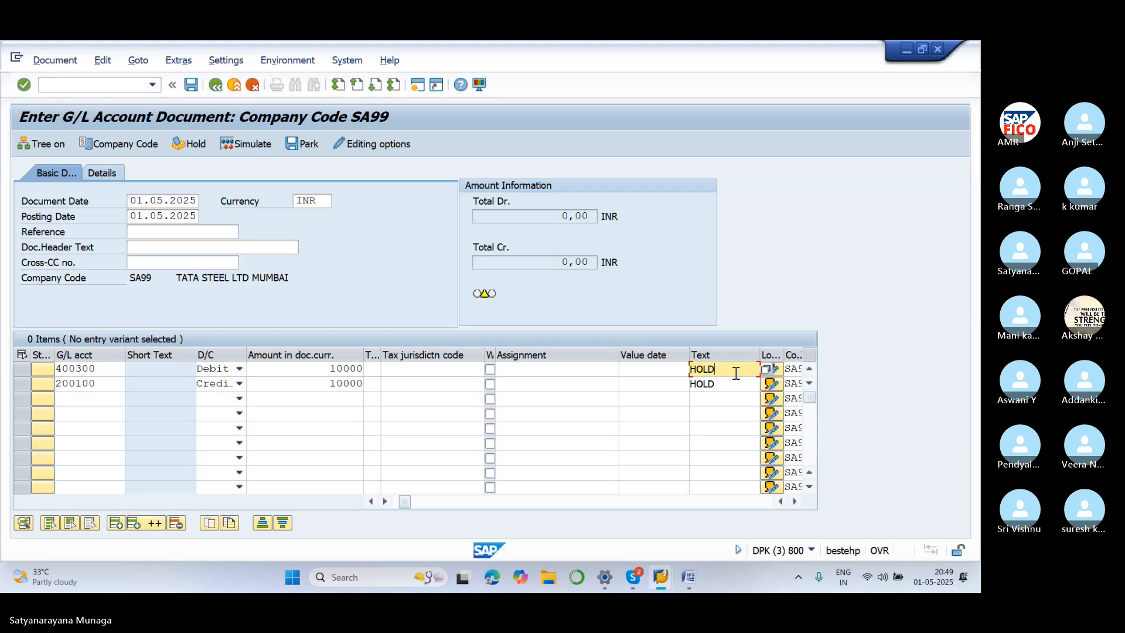
key("Tab")
key("Tab")
key("Tab")
key("Tab")
Assign business area SA11 to both lines and hold the entry as temporary document 2
left_click(756, 368)
type("S")
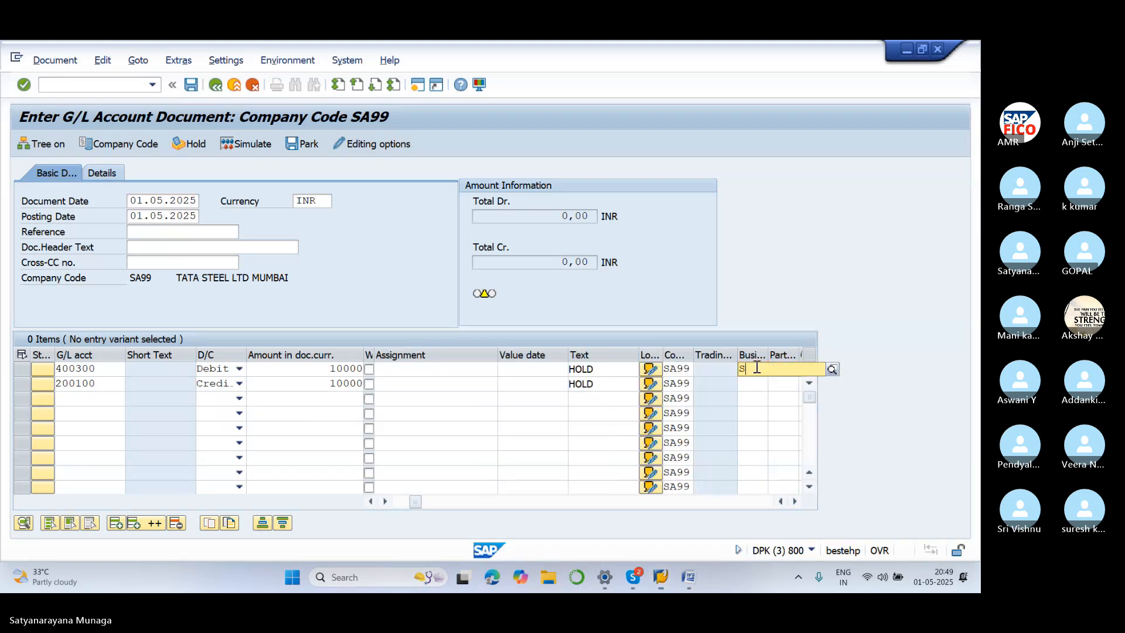
type("A11")
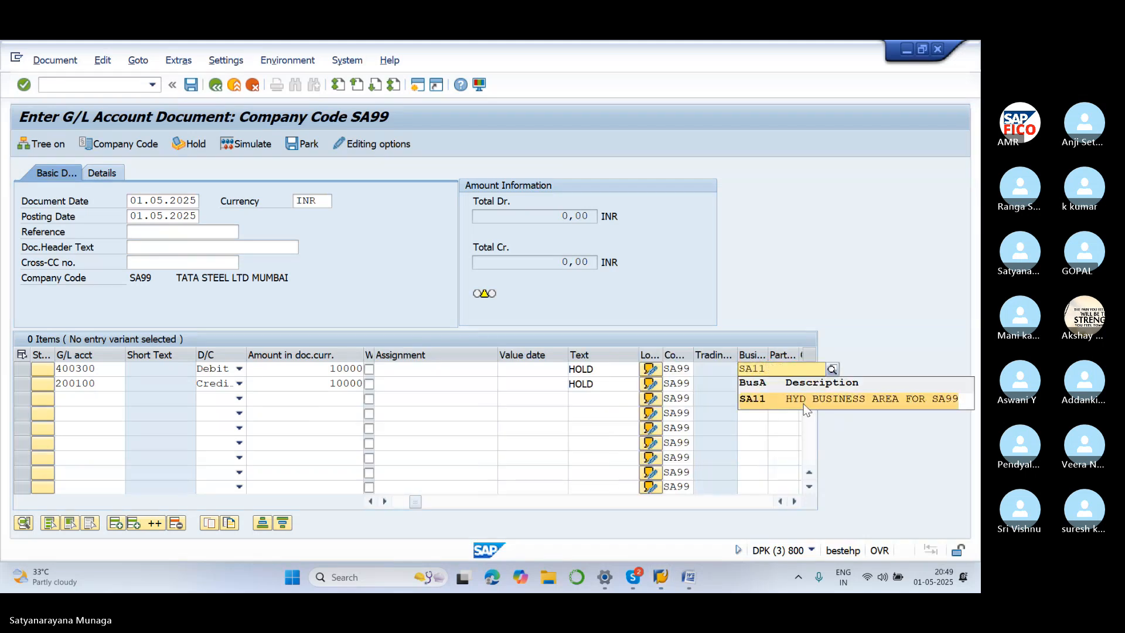
left_click(804, 400)
left_click(759, 384)
type("SA11")
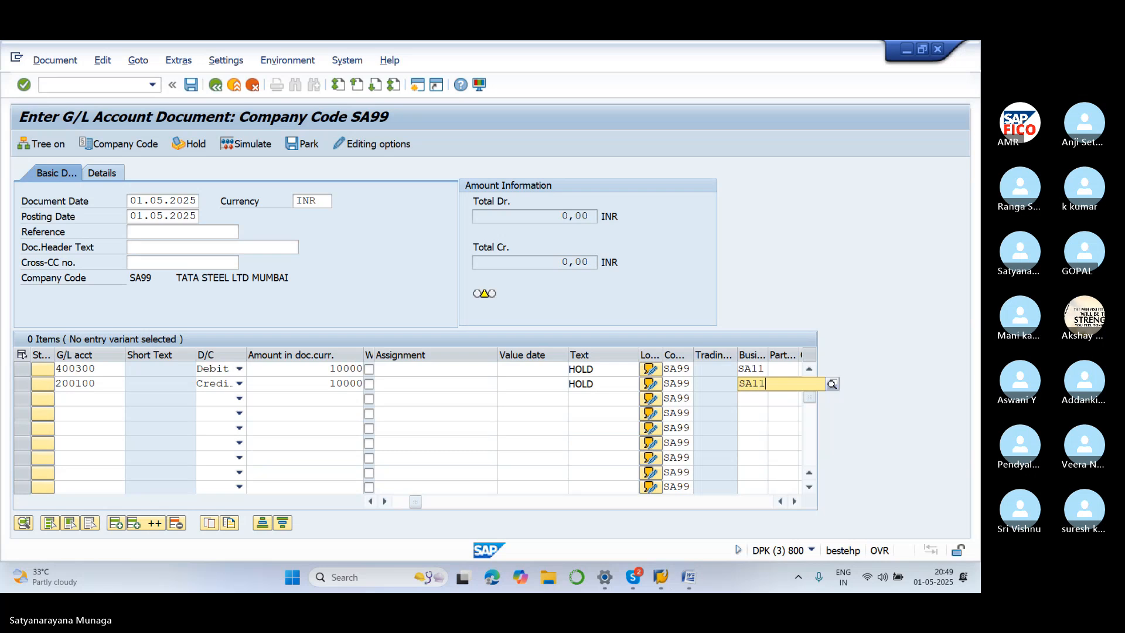
left_click(786, 421)
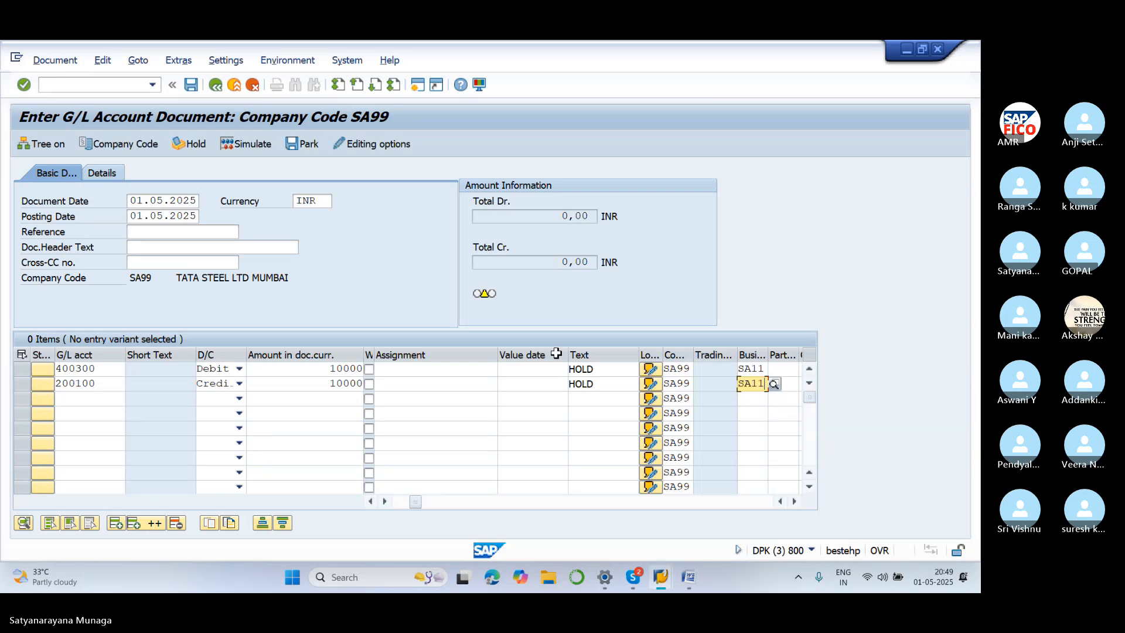
left_click(198, 144)
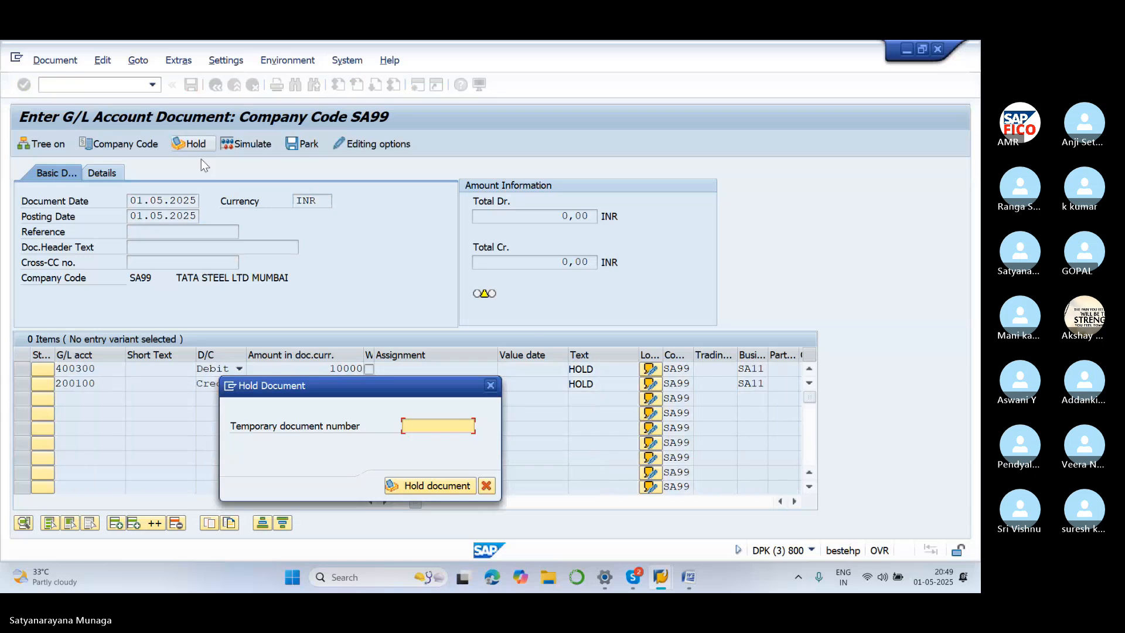
left_click(438, 486)
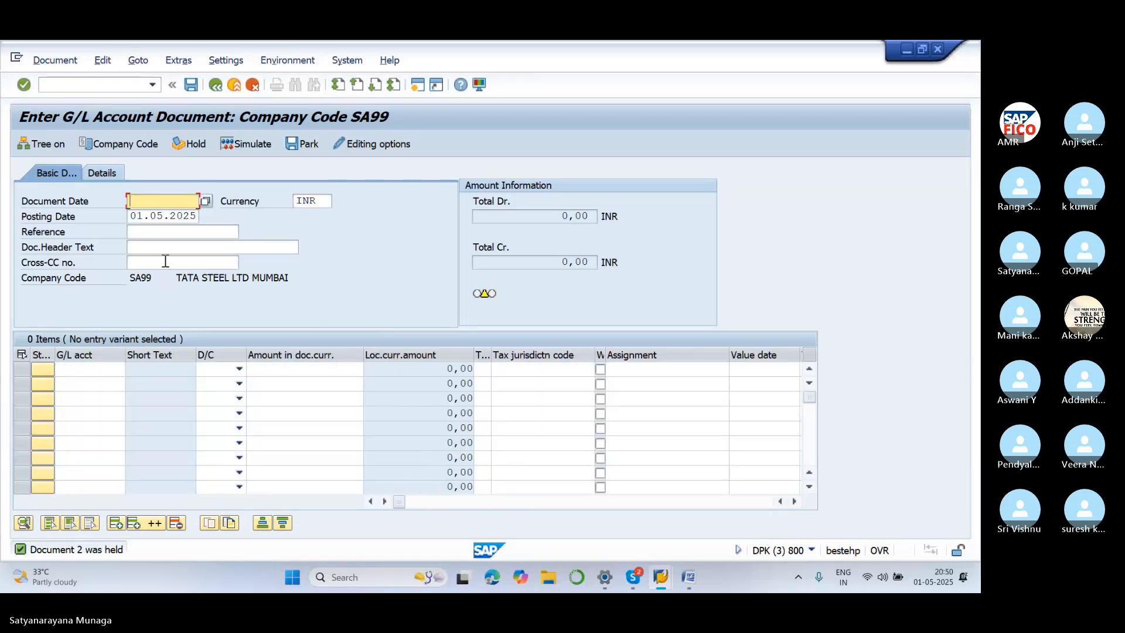
Enter document date 01.05.2025 and a 15000 debit line to rent account 400300
type("01.05.2025")
left_click(103, 369)
type("400300")
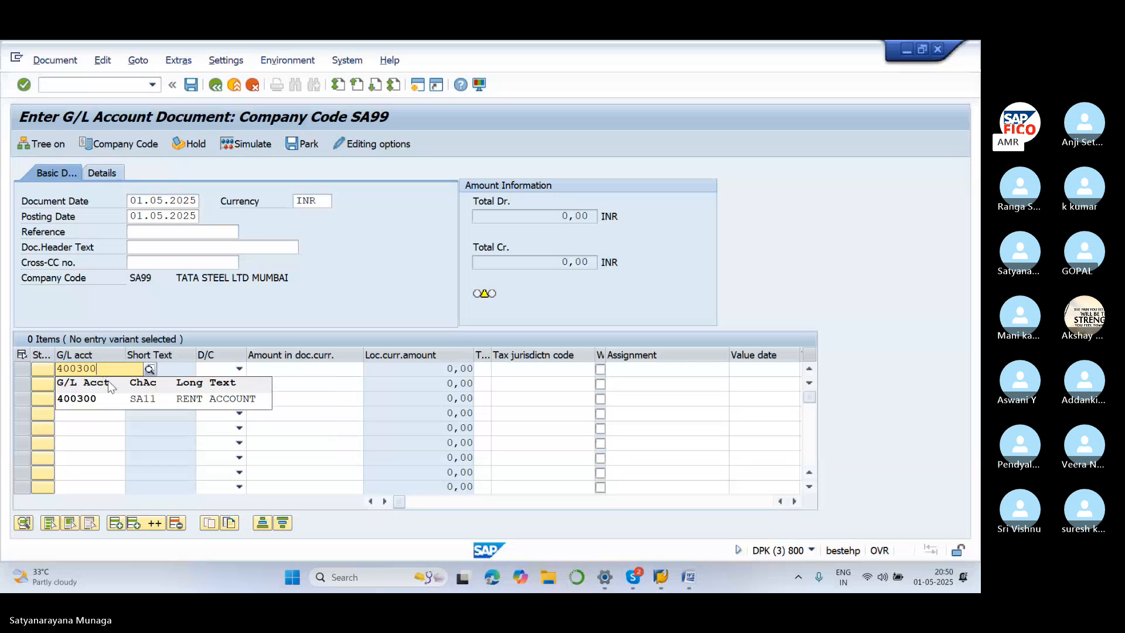
left_click(125, 401)
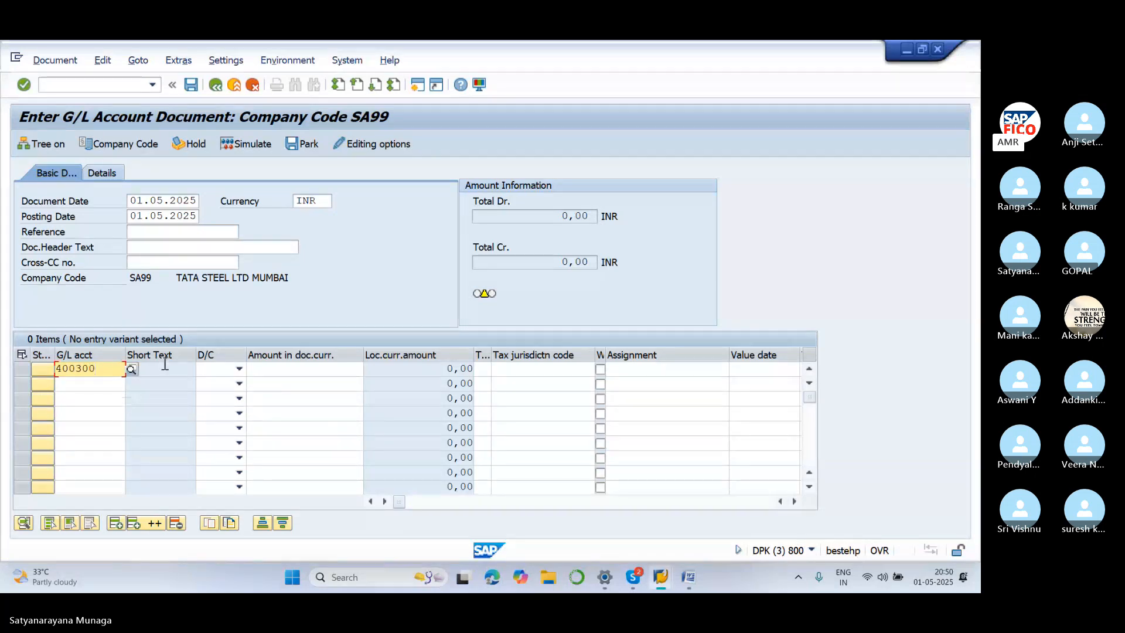
left_click(239, 368)
left_click(234, 401)
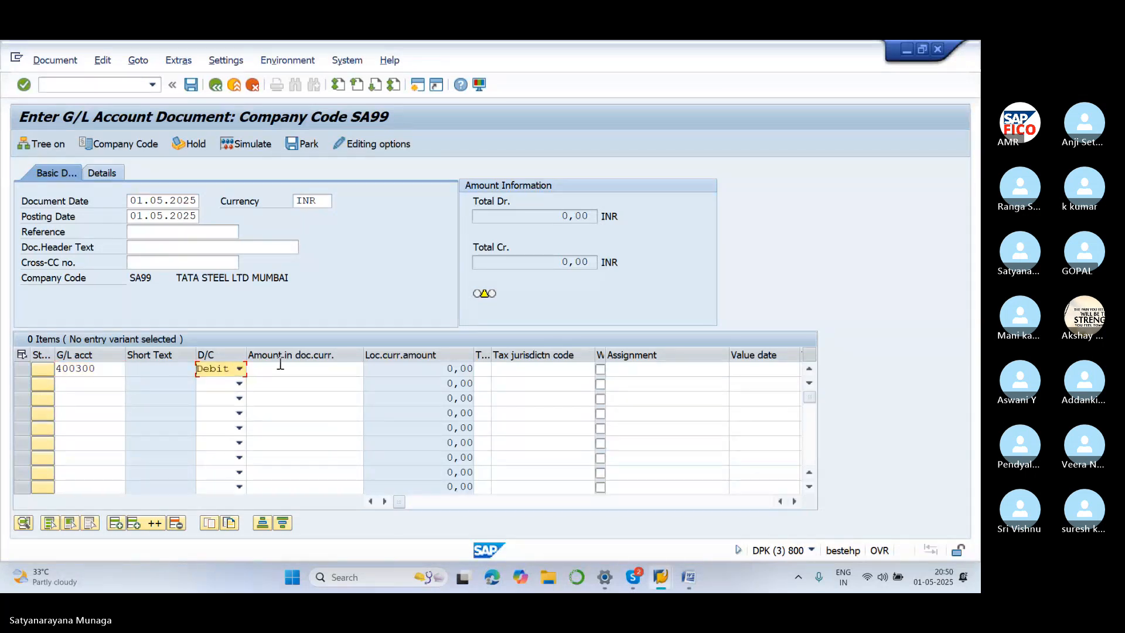
left_click(281, 366)
type("15000")
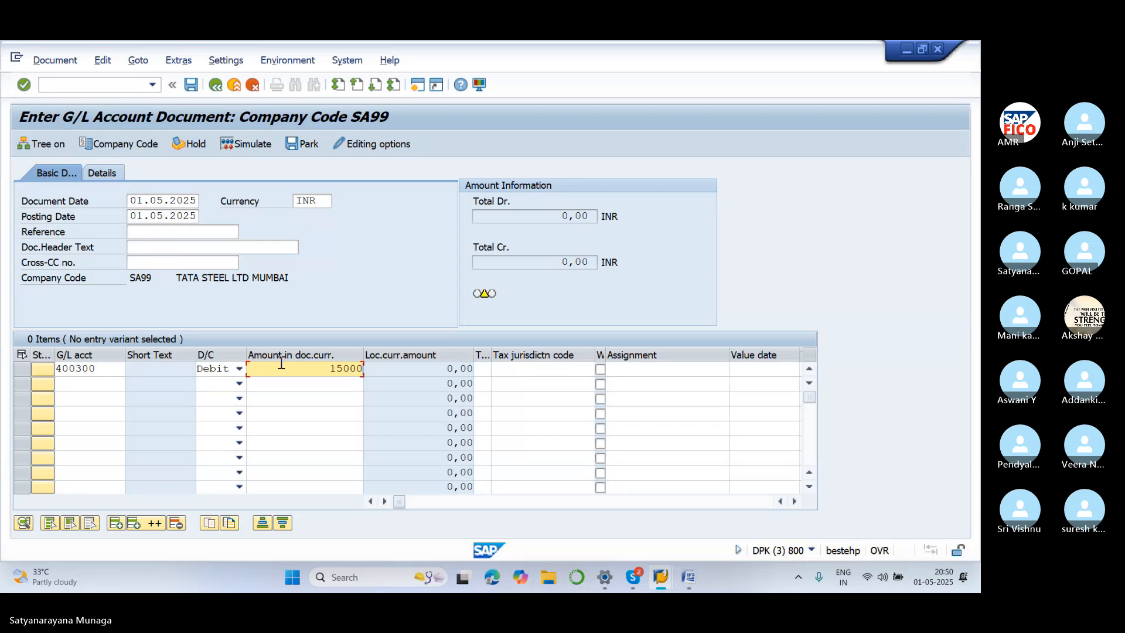
Add a 15000 credit line to bank account 200100
left_click(102, 385)
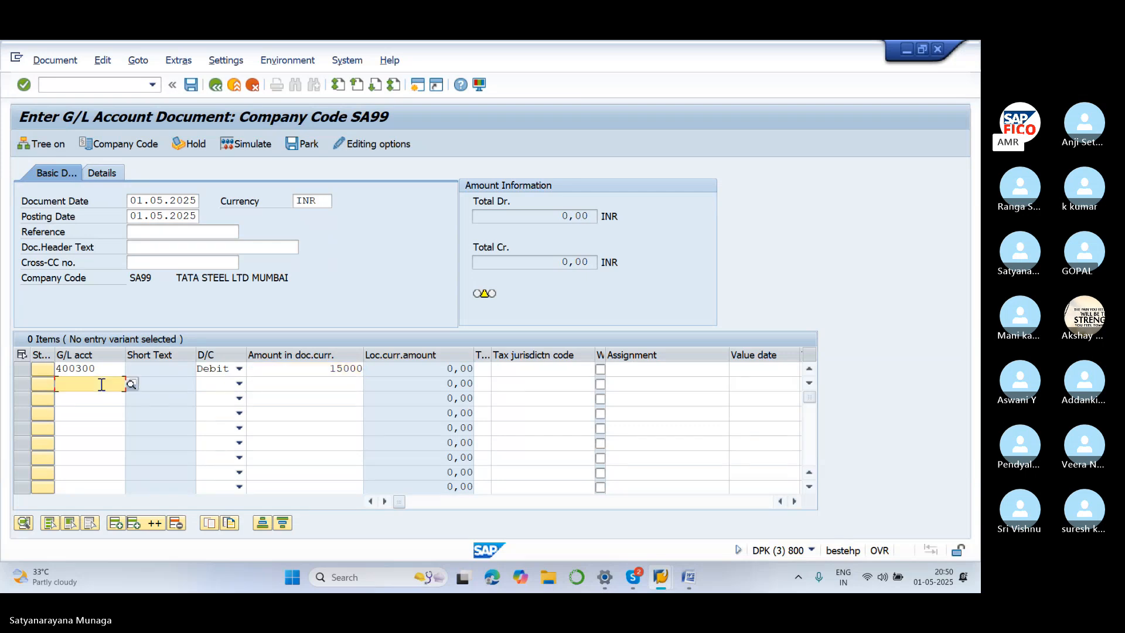
type("200100")
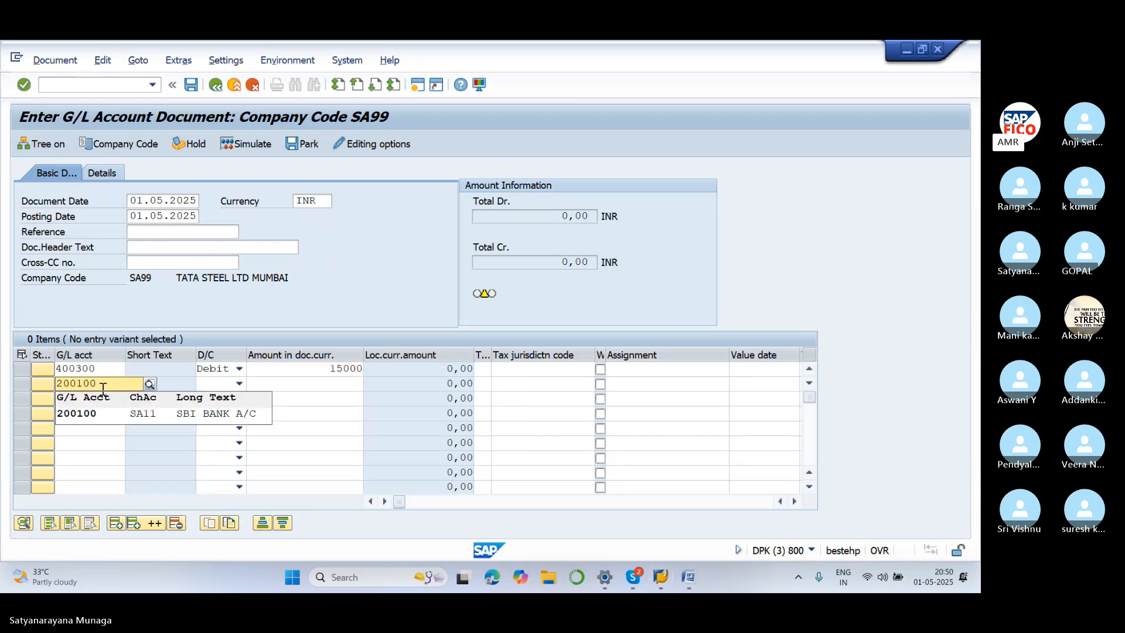
left_click(128, 413)
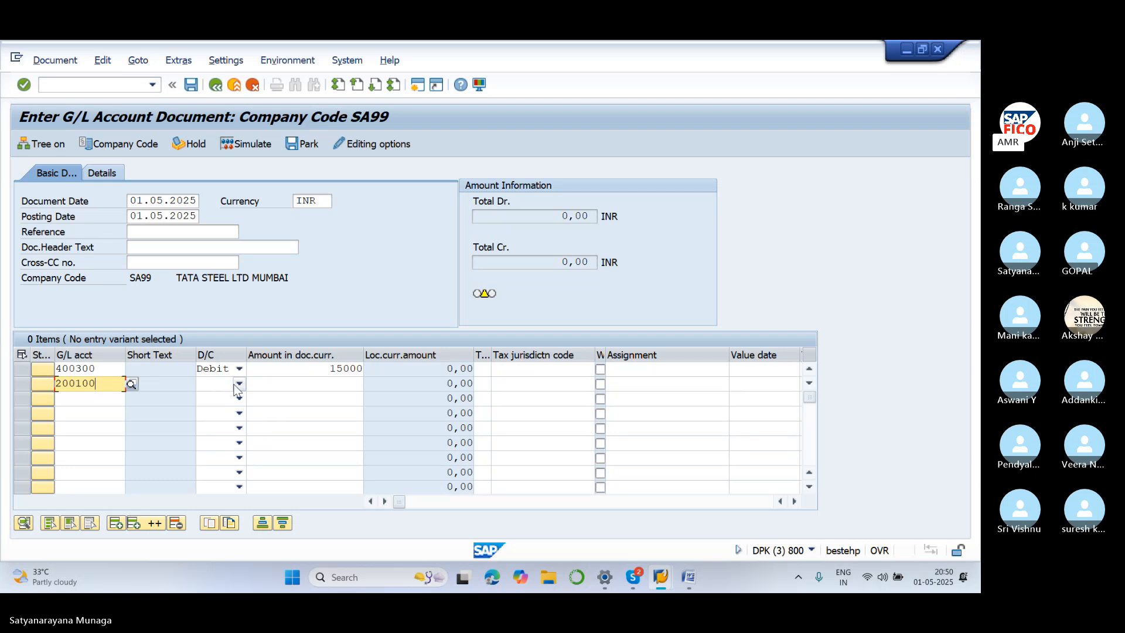
left_click(238, 385)
left_click(230, 397)
left_click(298, 385)
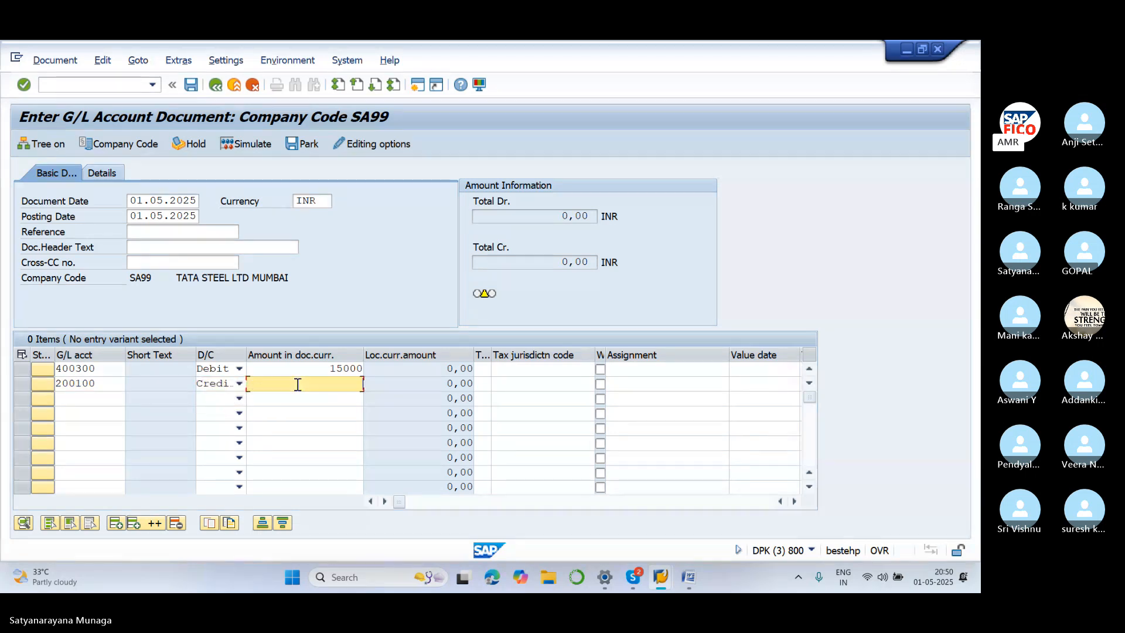
type("15000")
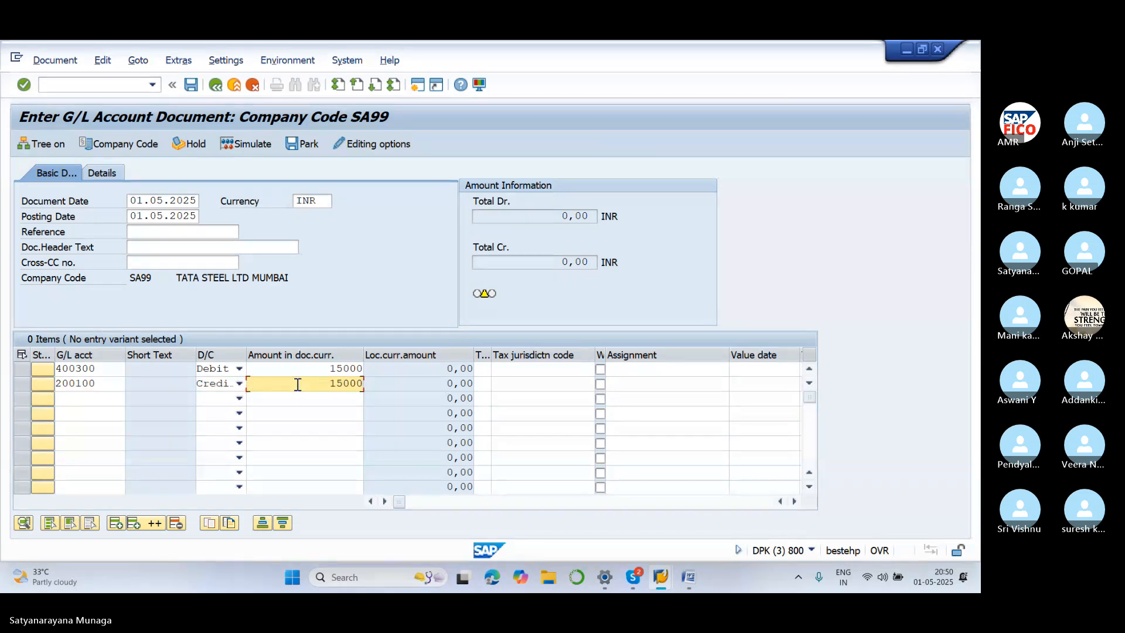
key("Tab")
key("Tab")
key("Tab")
key("Tab")
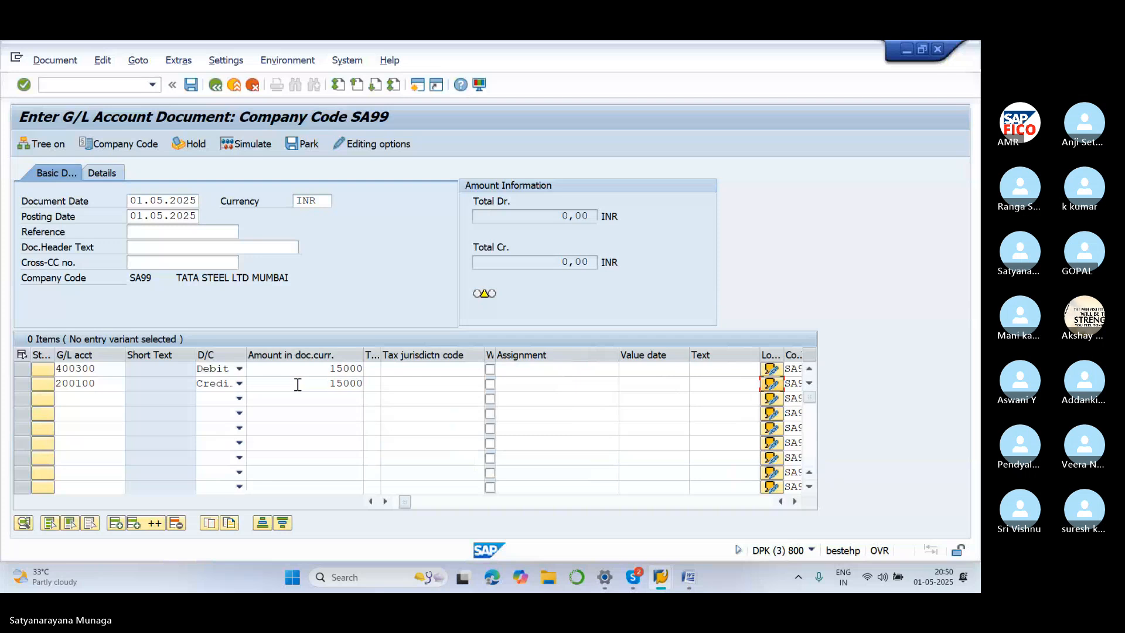
Give both lines the item text HOLD
left_click(719, 373)
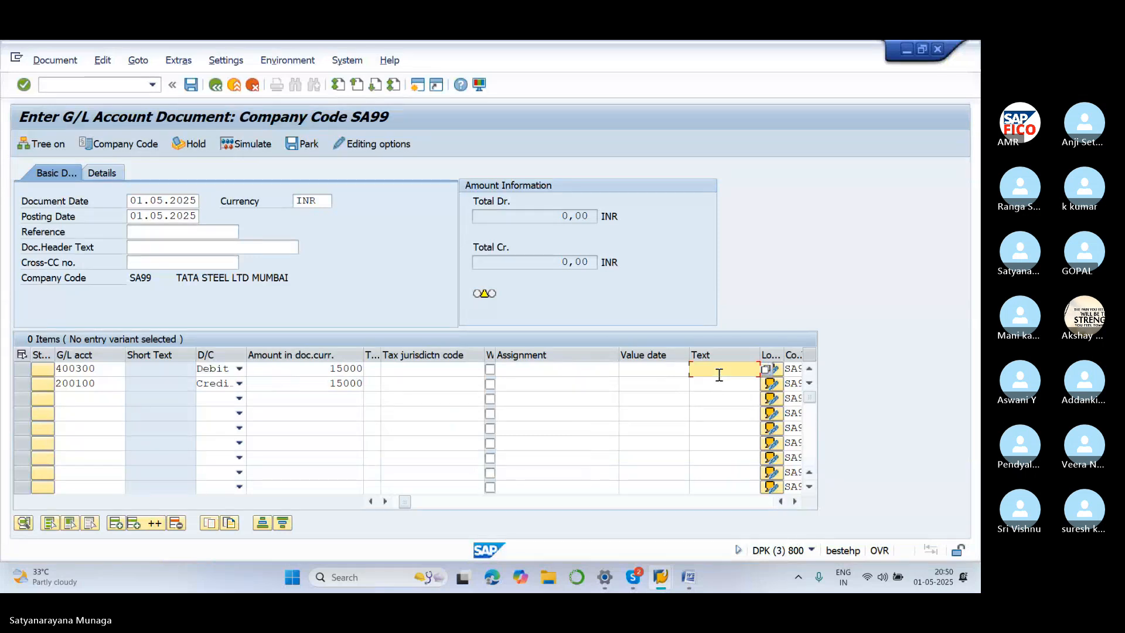
type("HOOL")
key("BackSpace")
key("BackSpace")
type("LF")
key("BackSpace")
type("D")
left_click(719, 388)
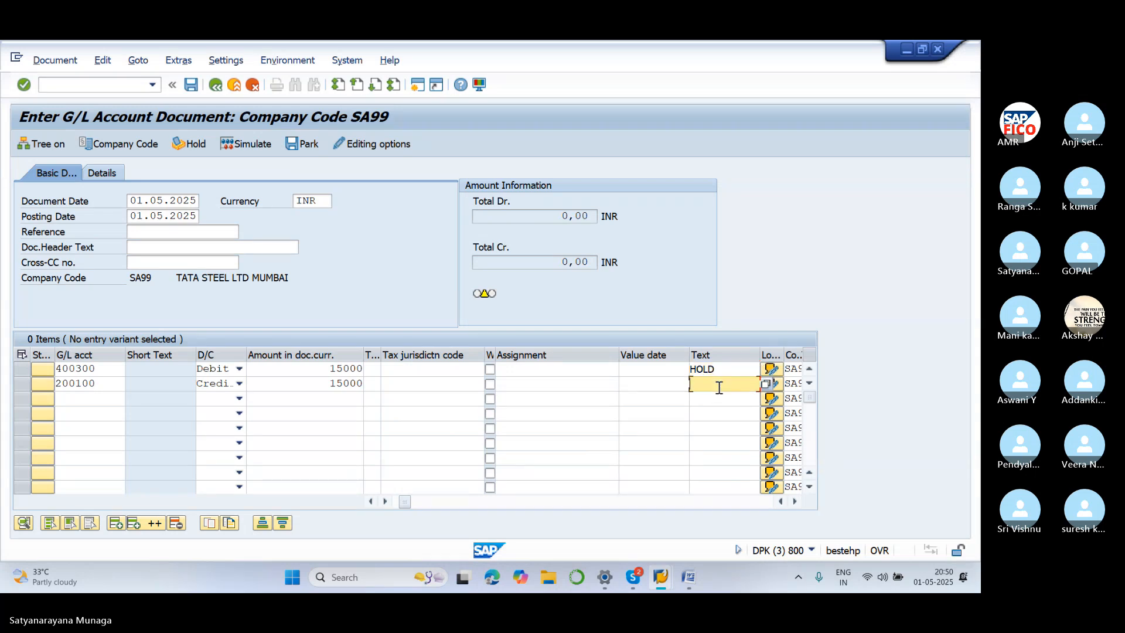
type("HOLD")
key("Tab")
key("Tab")
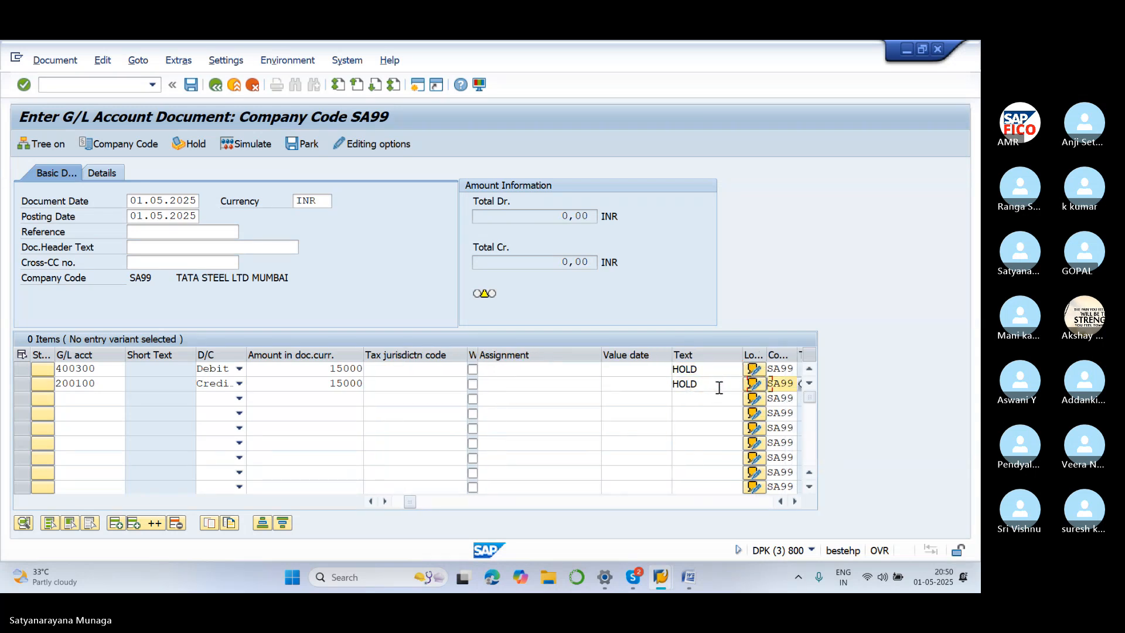
Set business area SA11 on both lines and hold the entry as temporary document 3
type("SA11")
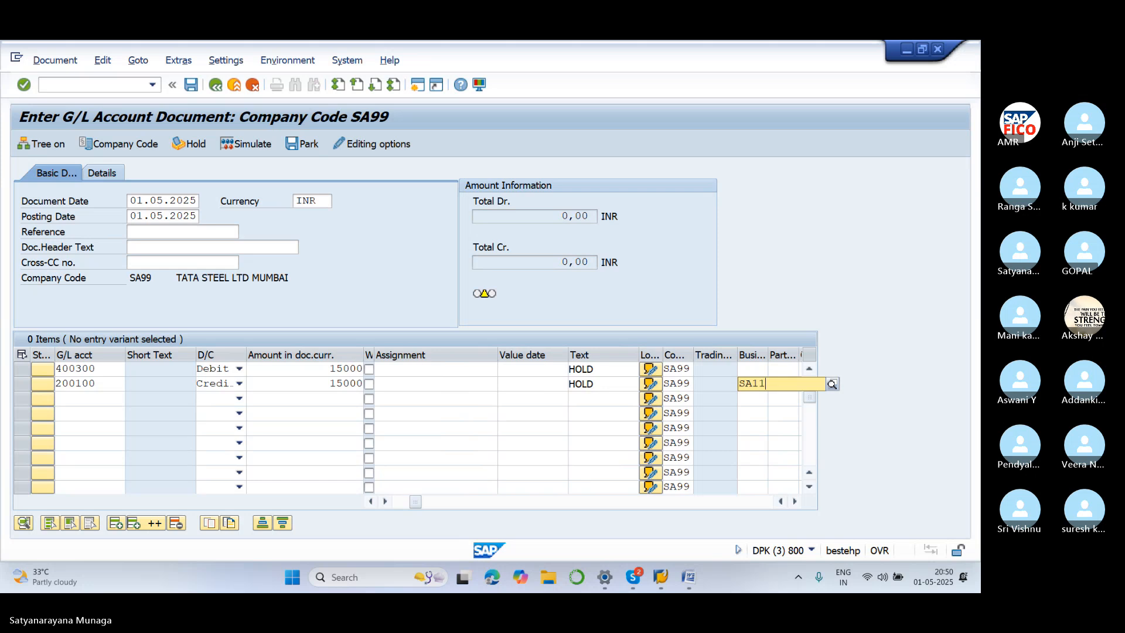
left_click(756, 414)
left_click(749, 369)
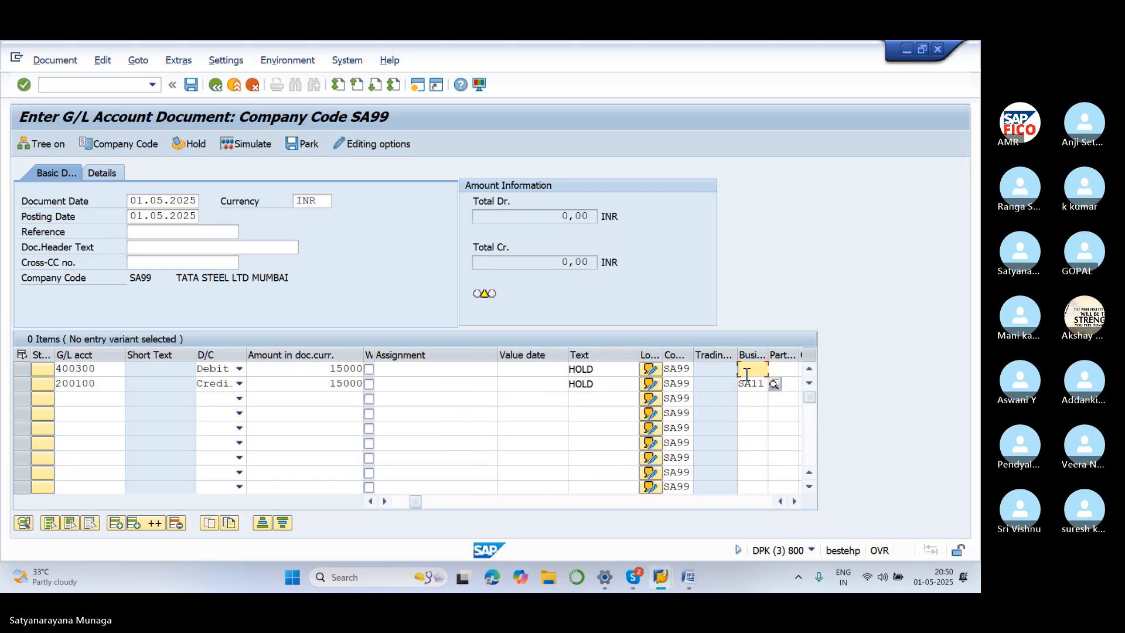
type("SA11")
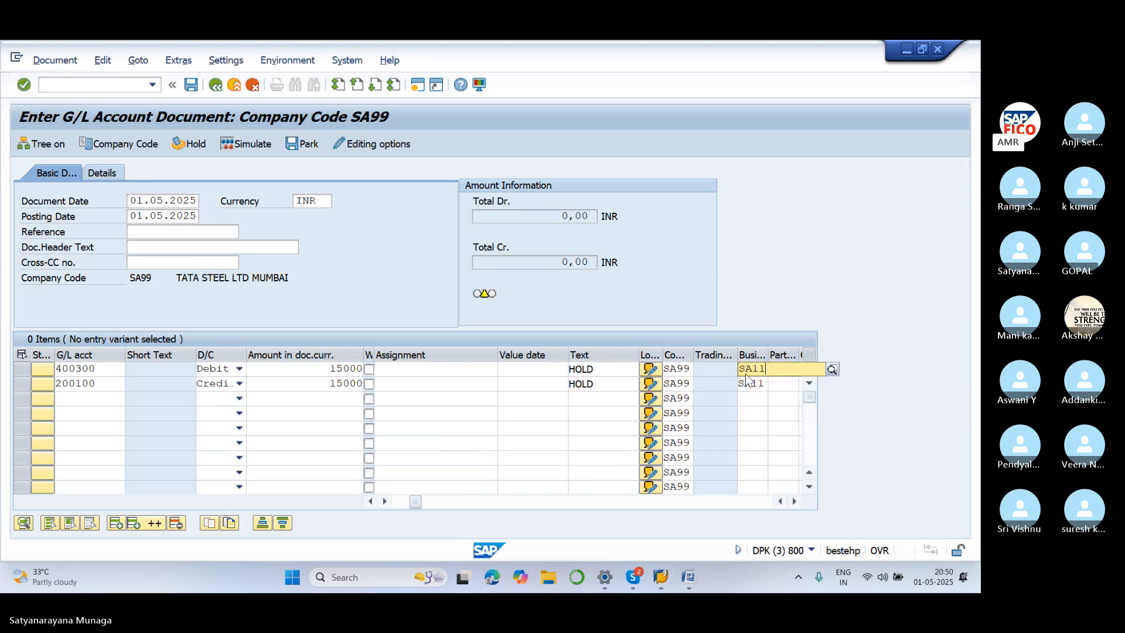
left_click(774, 400)
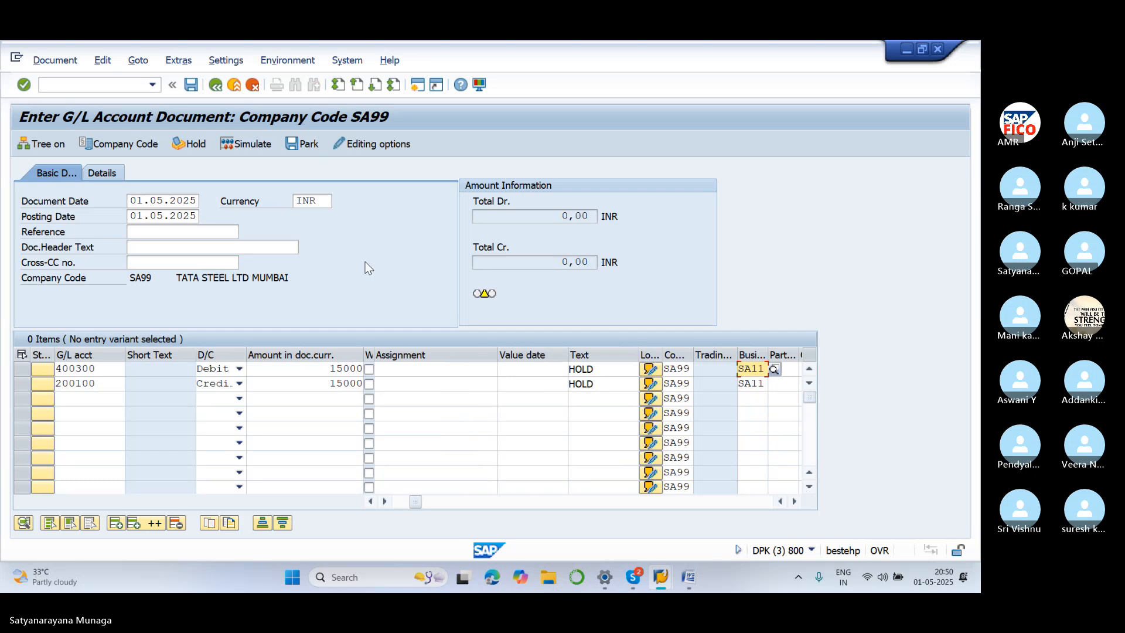
left_click(196, 145)
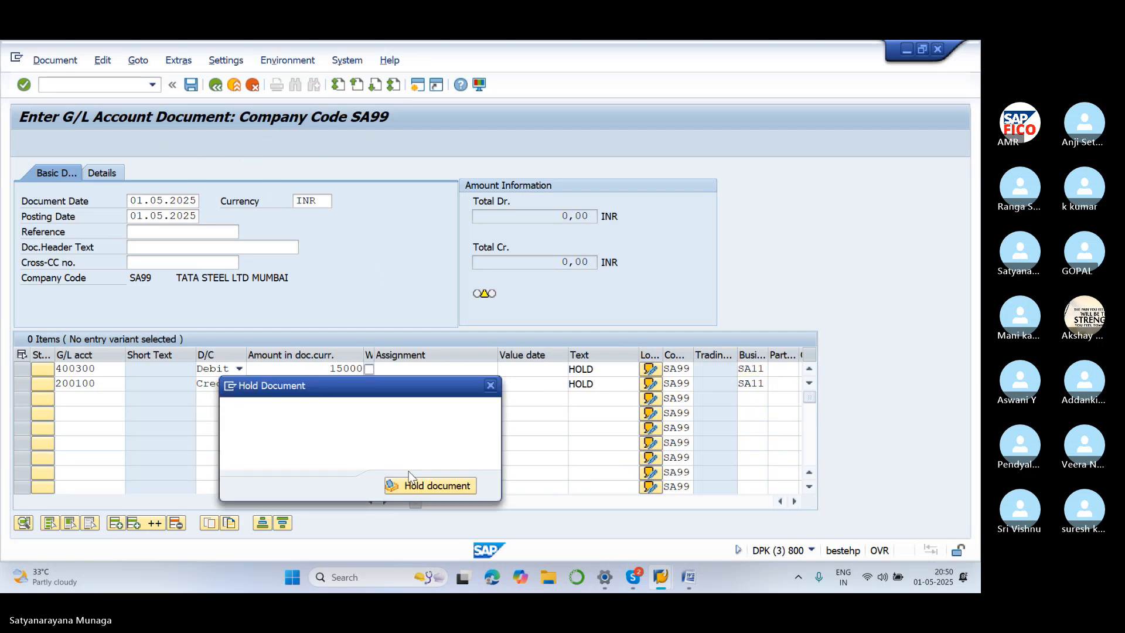
type("1")
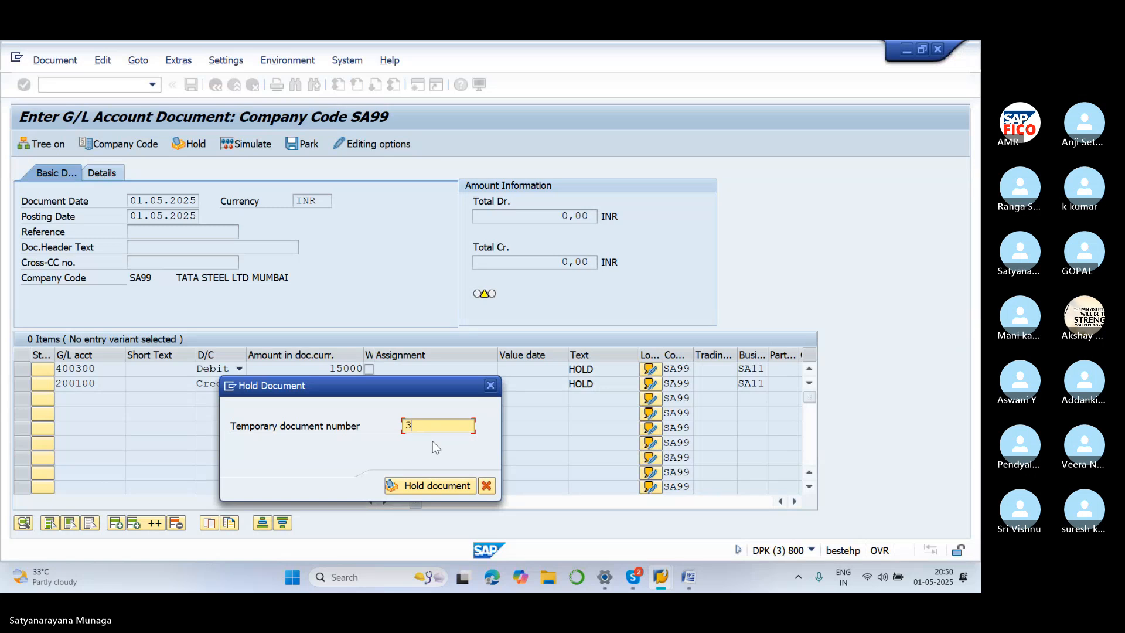
left_click(433, 486)
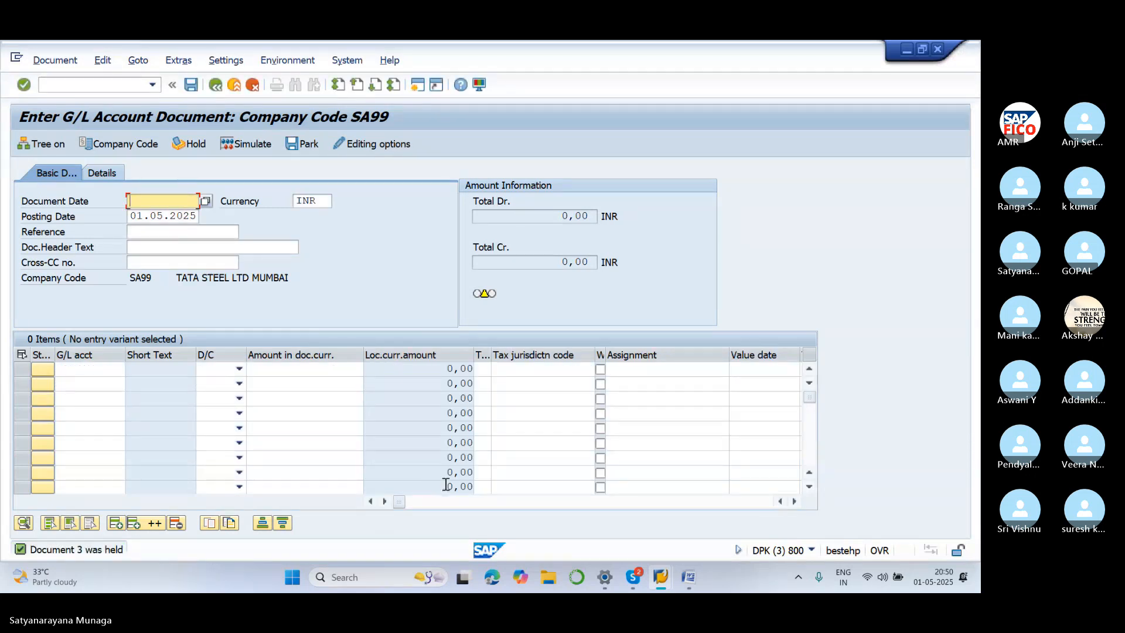
mouse_move(660, 587)
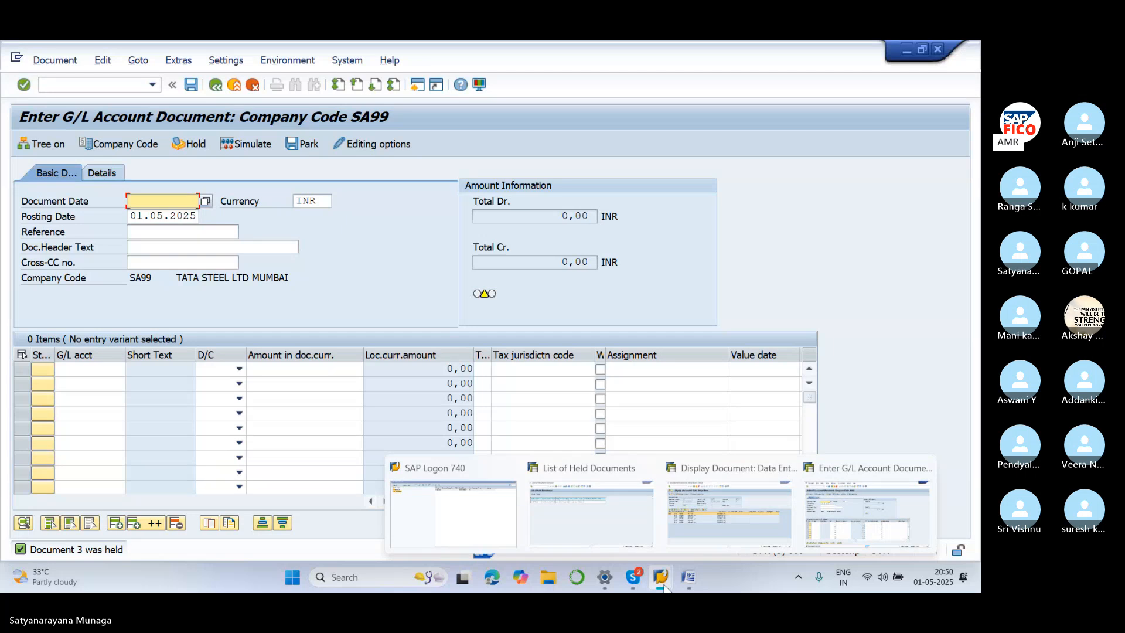
From the held-documents list, open held document 1 and post it, acknowledging document 19
left_click(590, 507)
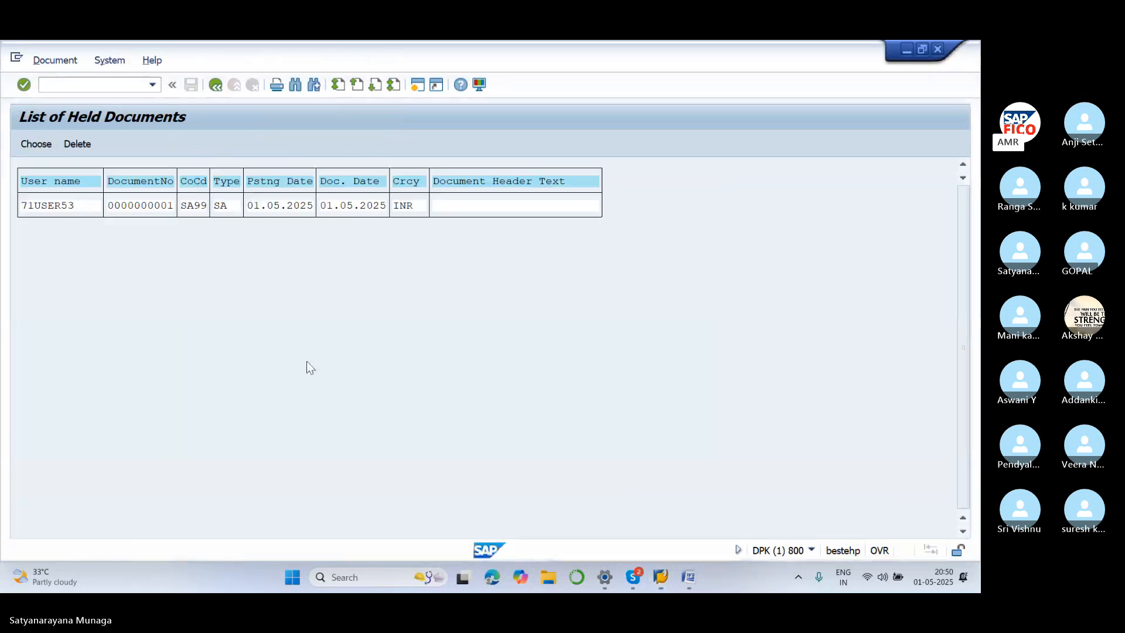
left_click(219, 87)
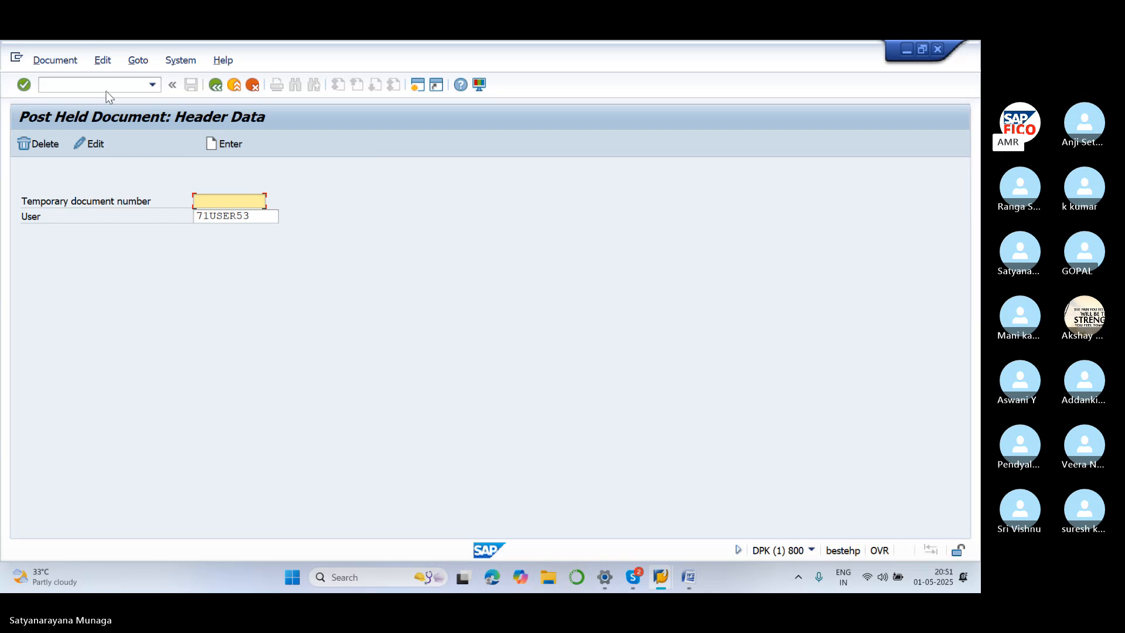
left_click(150, 142)
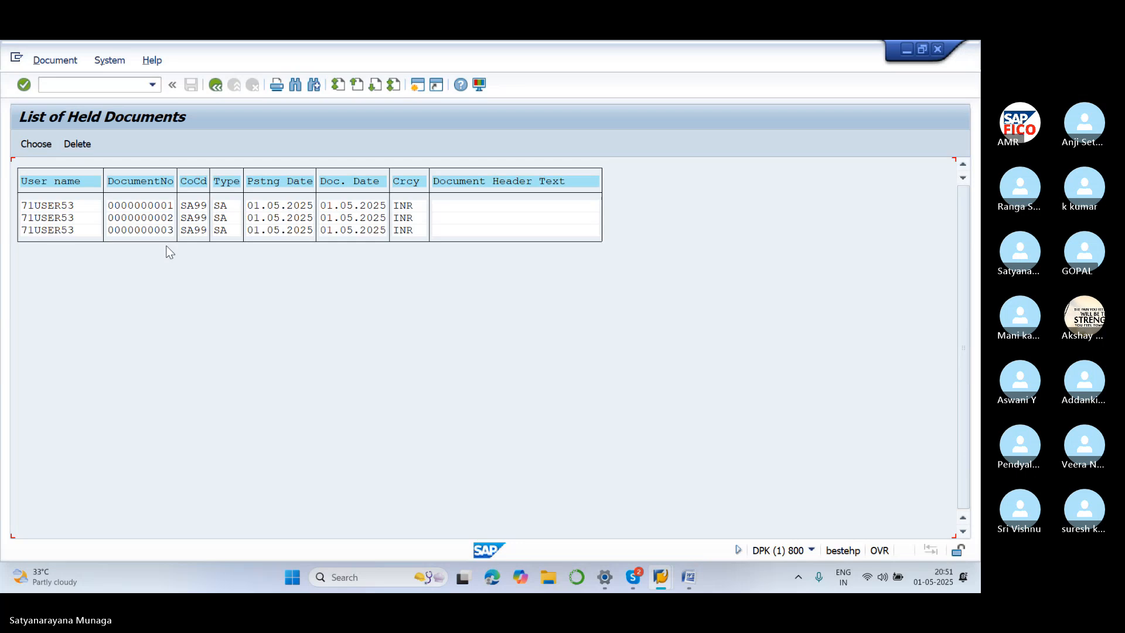
left_click(164, 206)
double_click(164, 207)
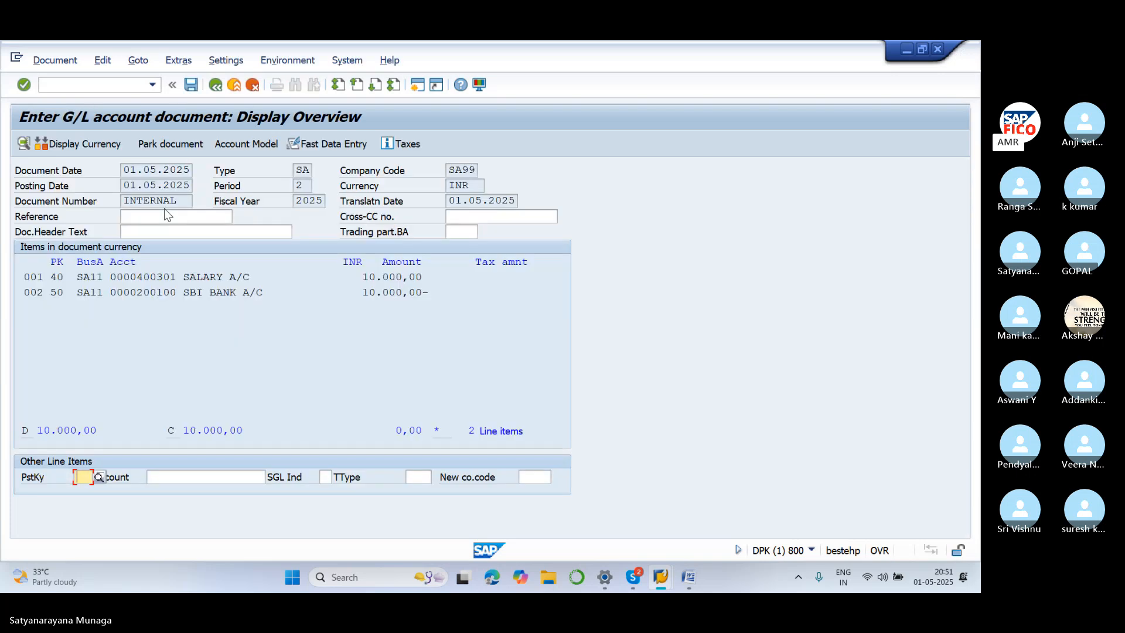
left_click(67, 61)
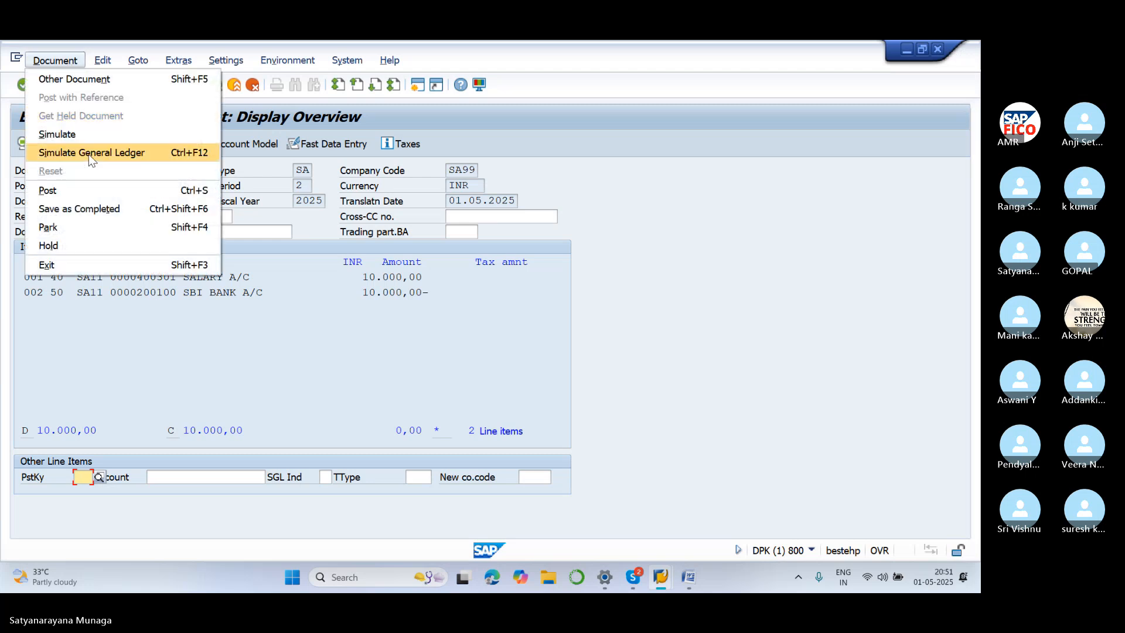
left_click(110, 192)
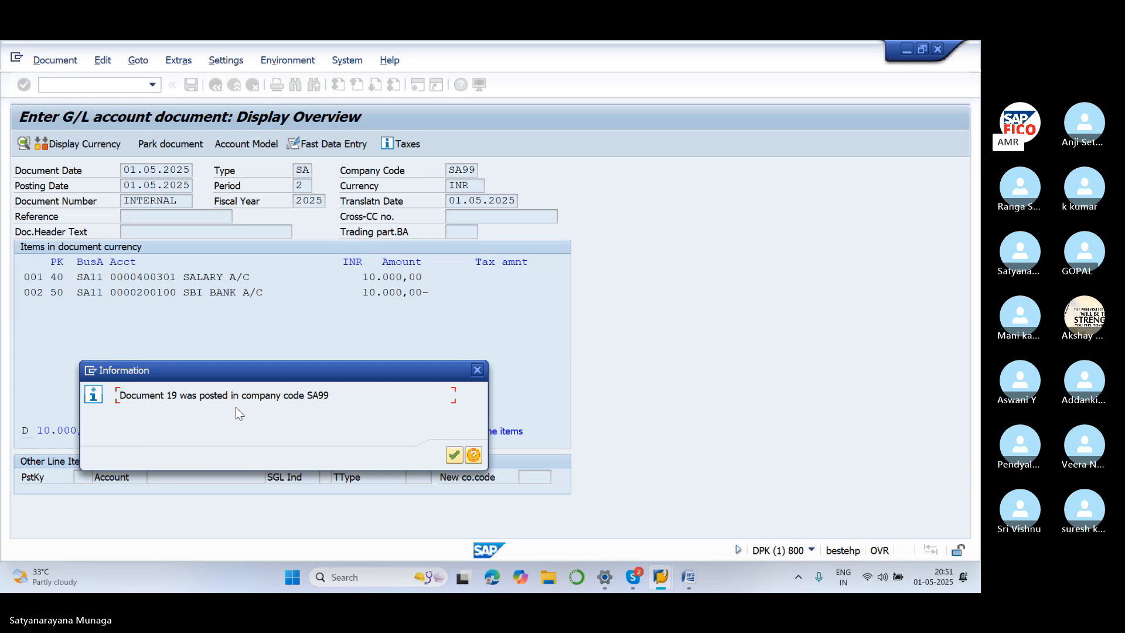
left_click(455, 456)
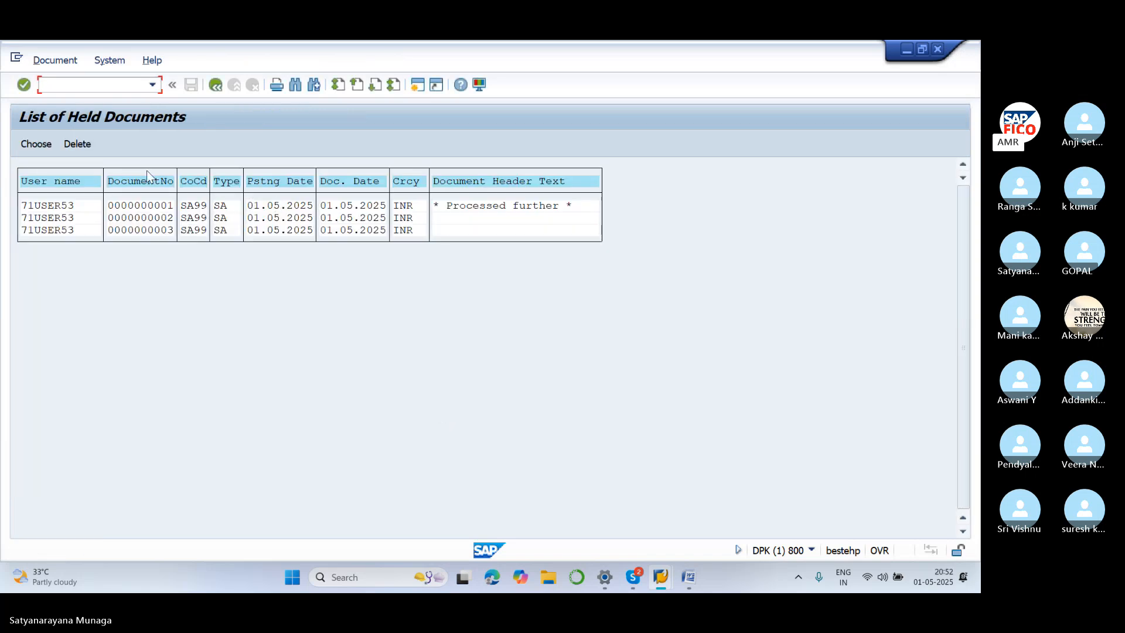
Open held document 2 from the list and post it, acknowledging document 20
left_click(215, 86)
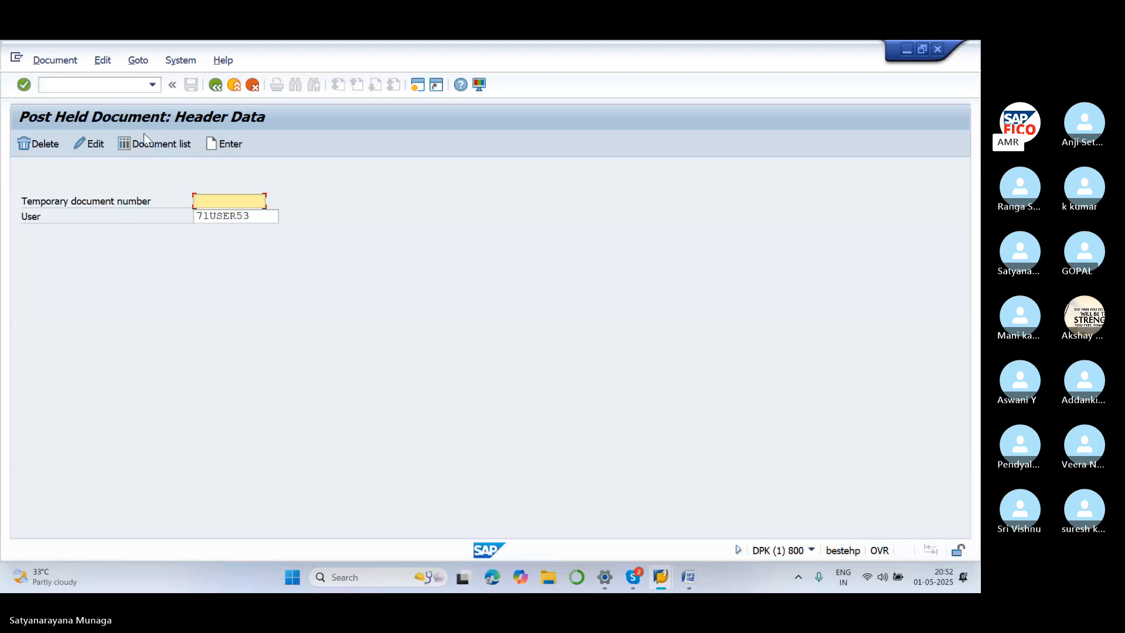
left_click(150, 146)
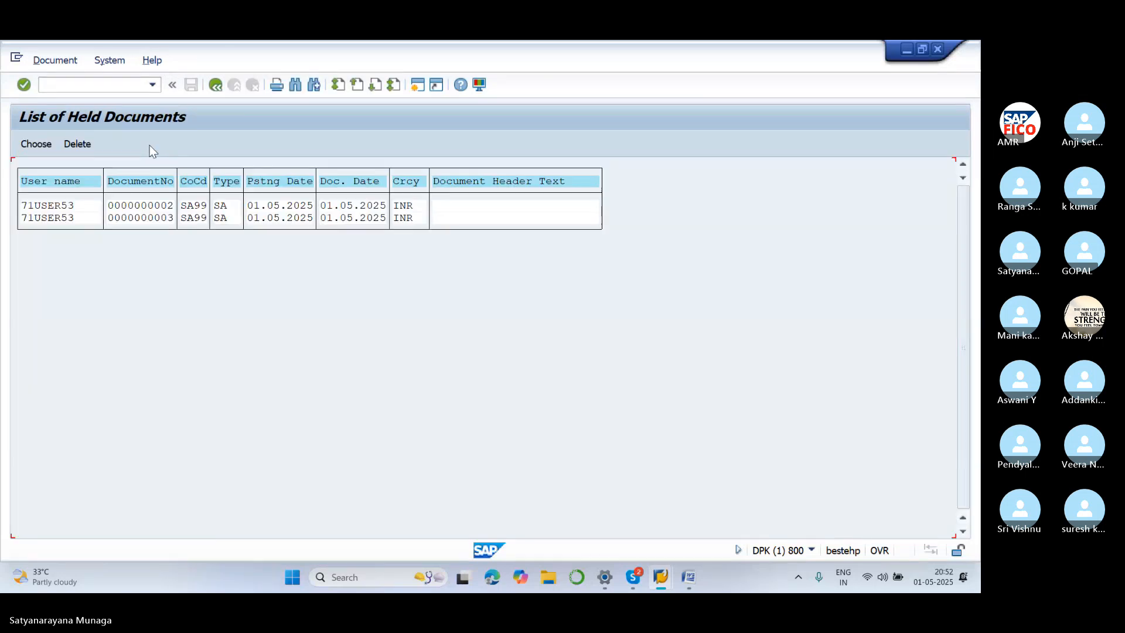
double_click(162, 206)
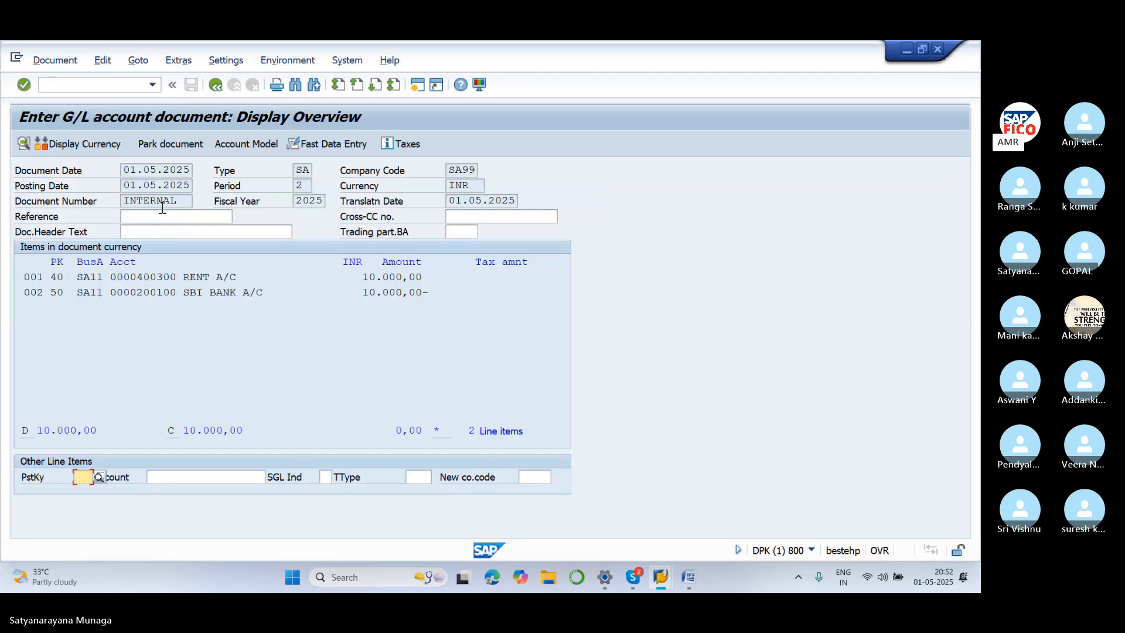
left_click(56, 60)
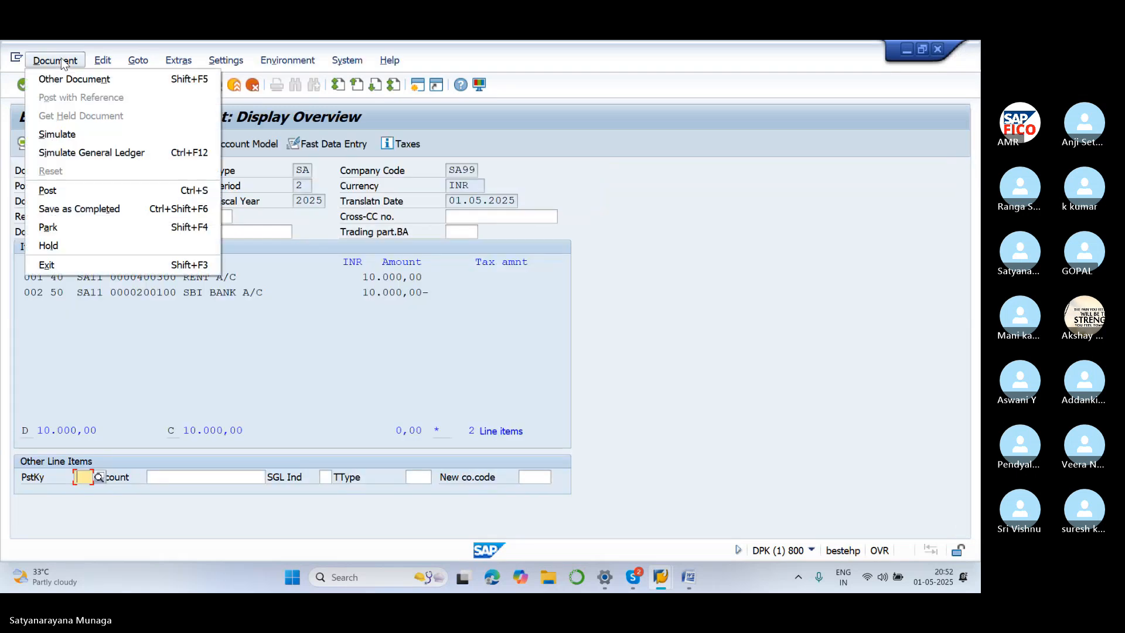
left_click(94, 198)
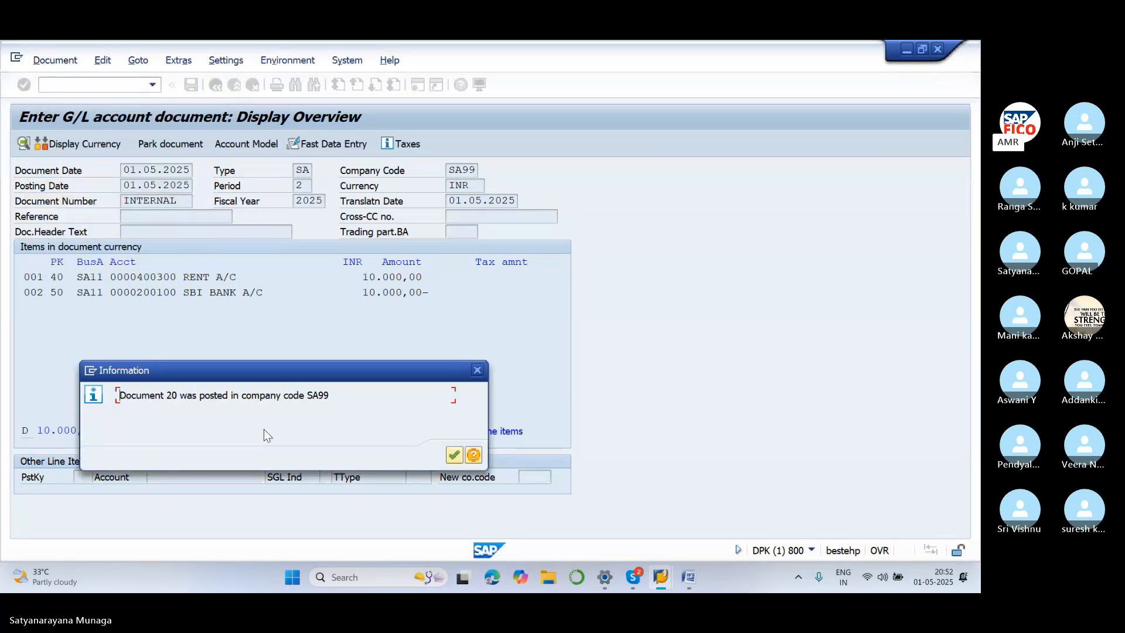
left_click(454, 455)
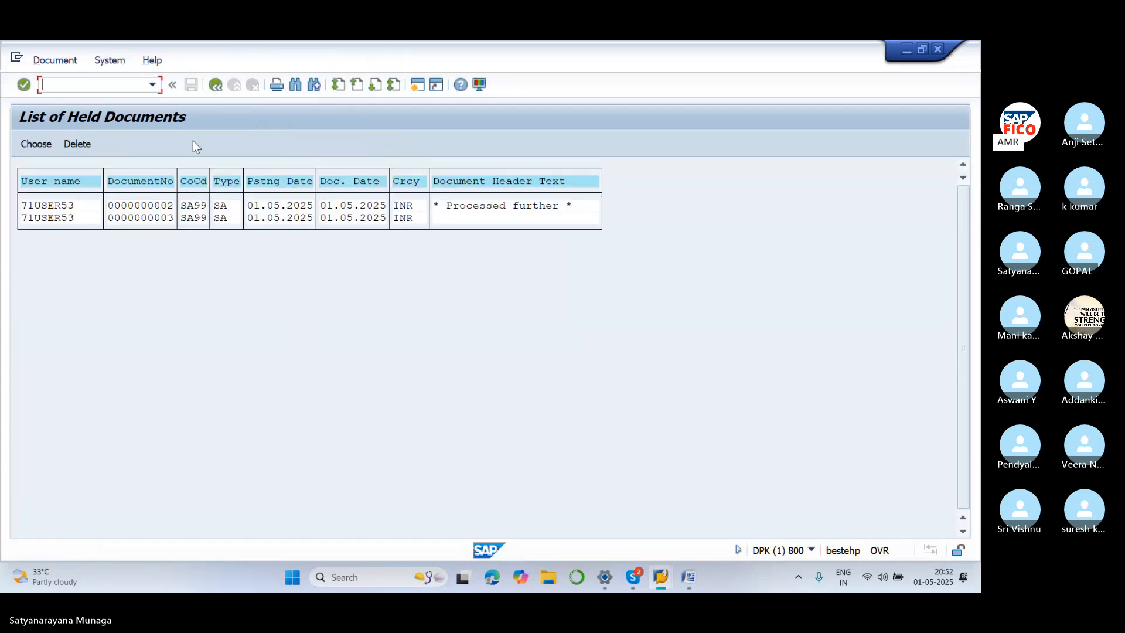
left_click(213, 87)
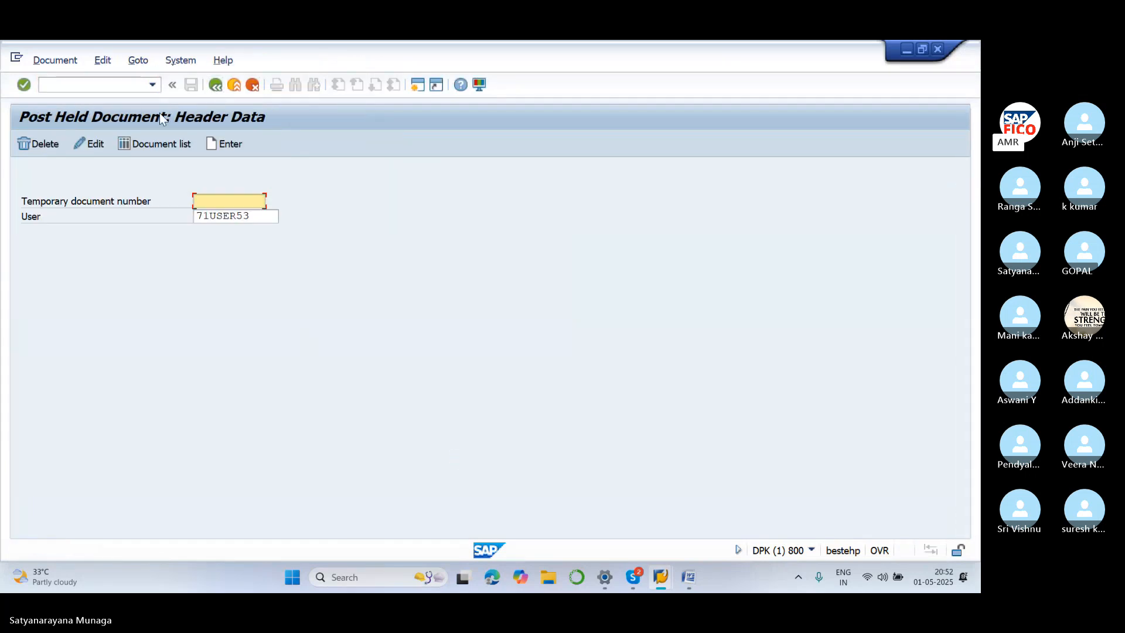
left_click(158, 146)
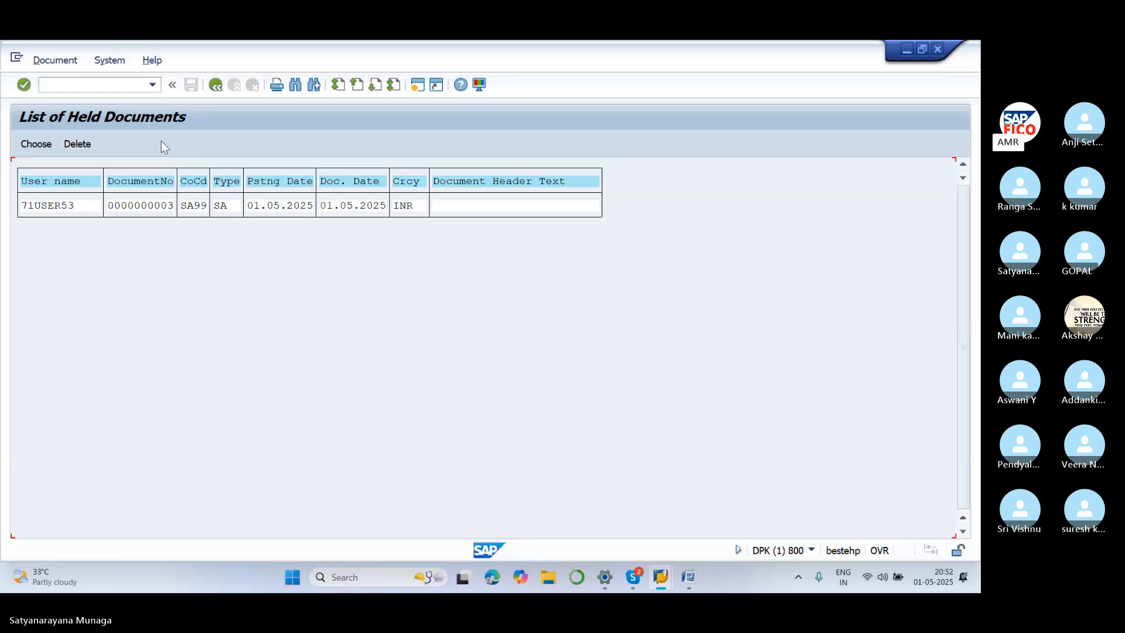
left_click(85, 147)
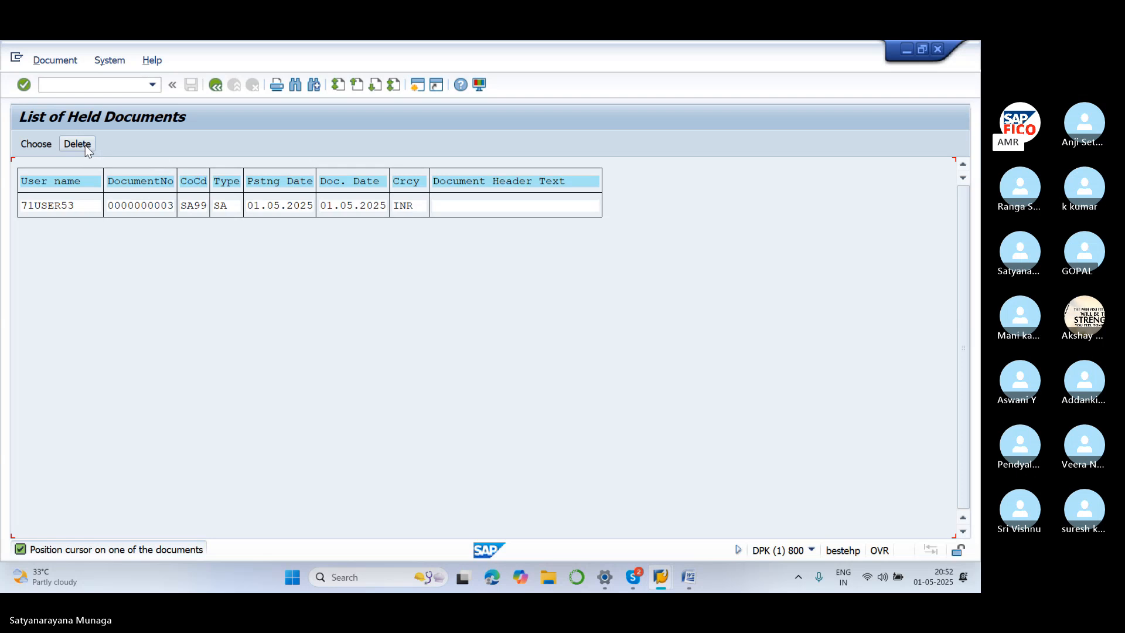
left_click(36, 206)
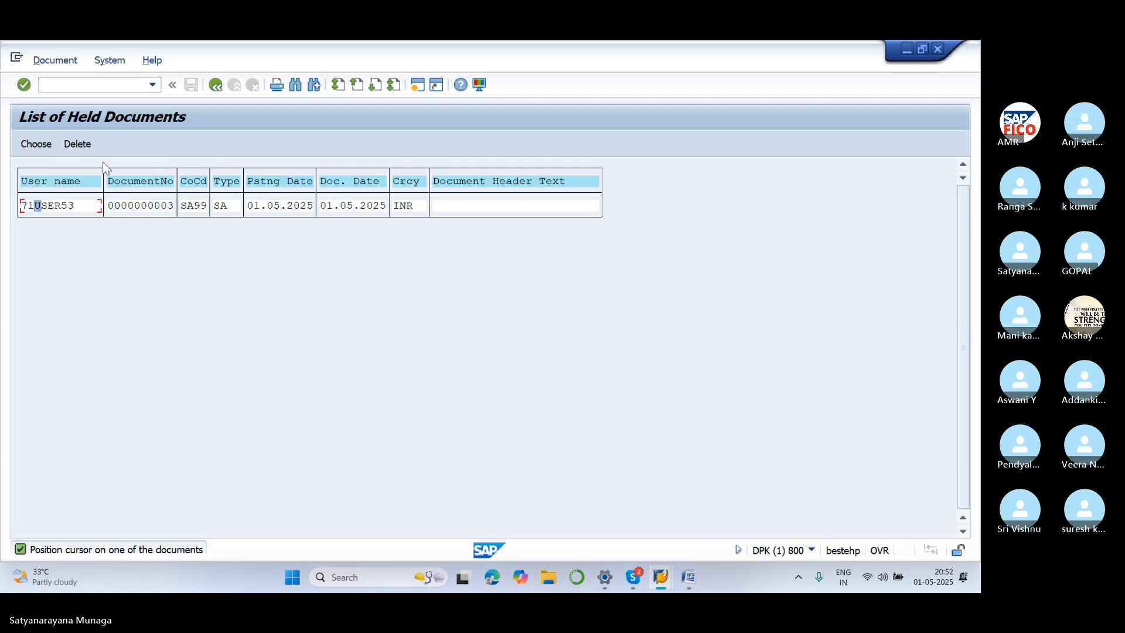
left_click(150, 206)
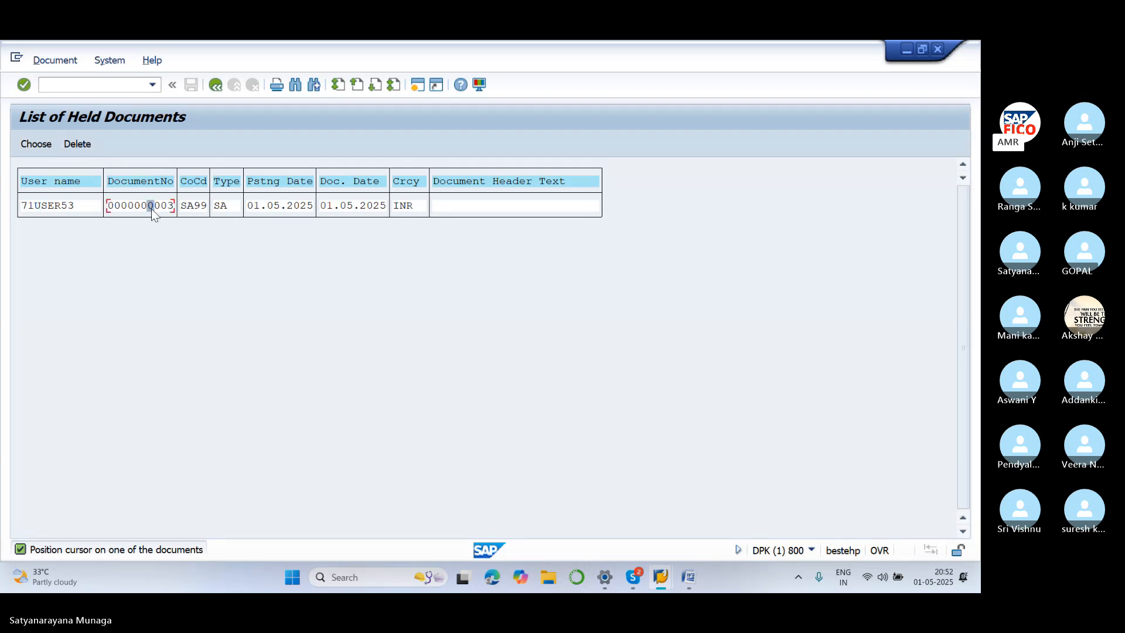
left_click(78, 144)
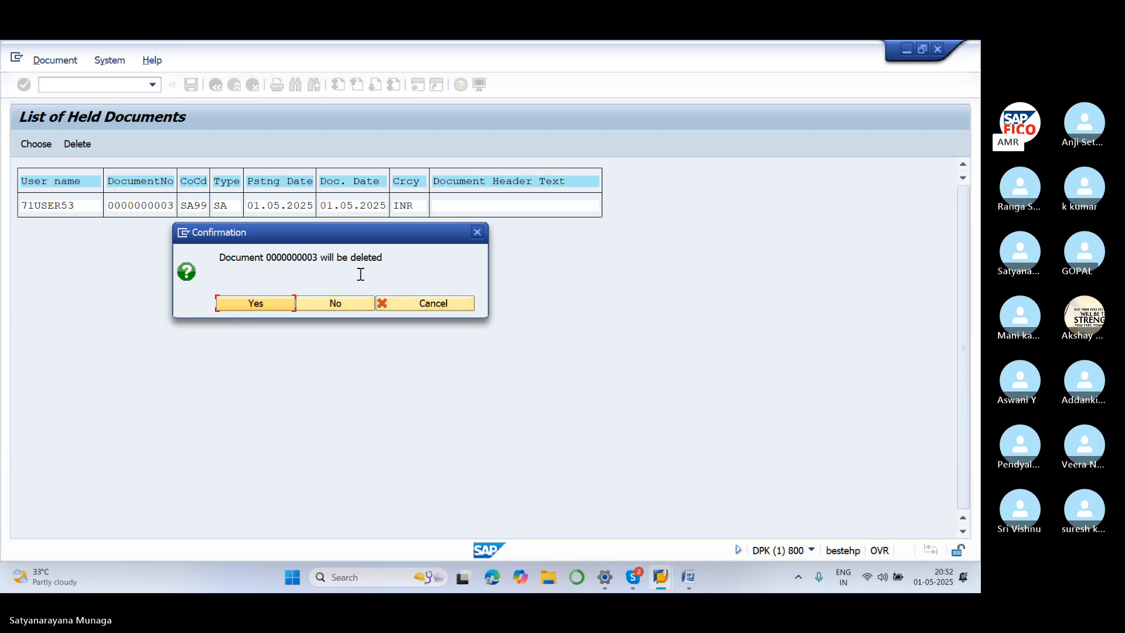
left_click(279, 307)
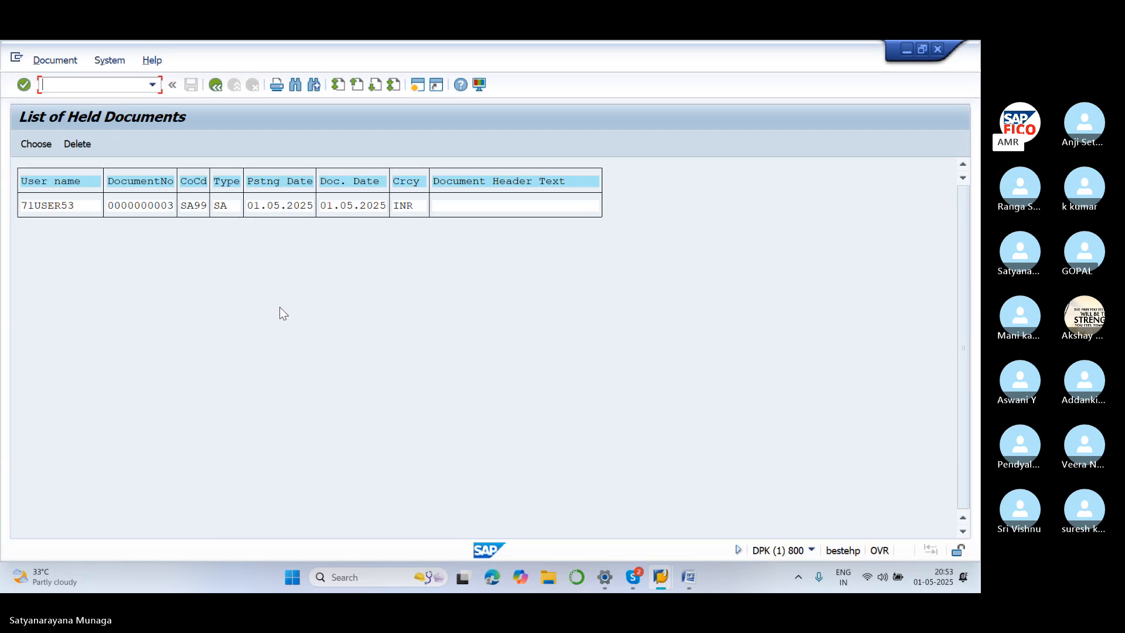
left_click(222, 89)
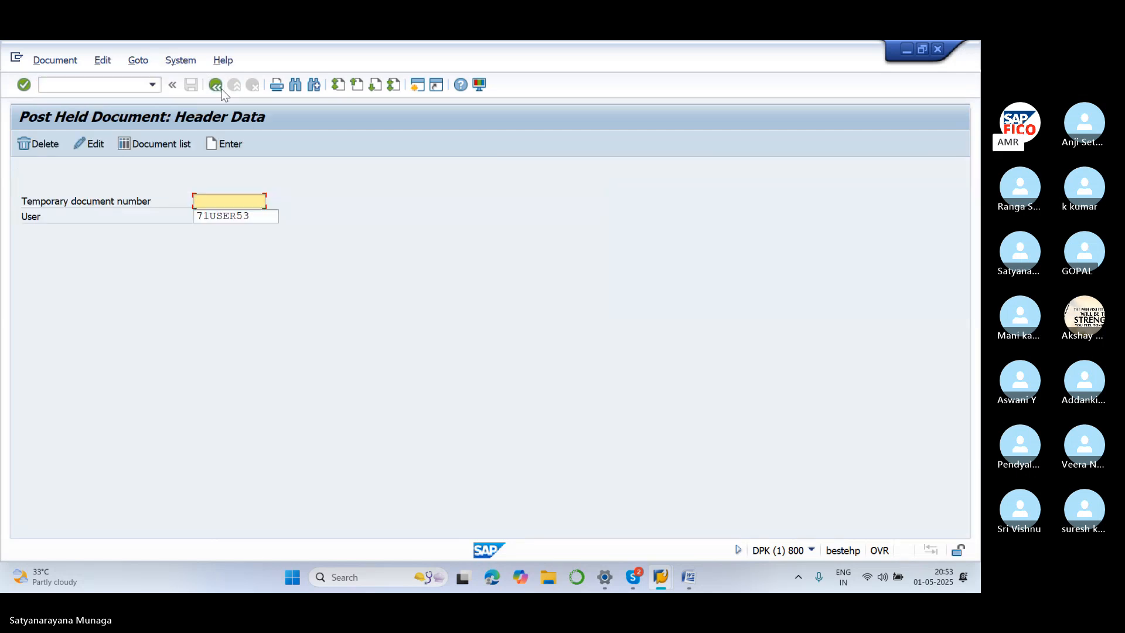
left_click(165, 146)
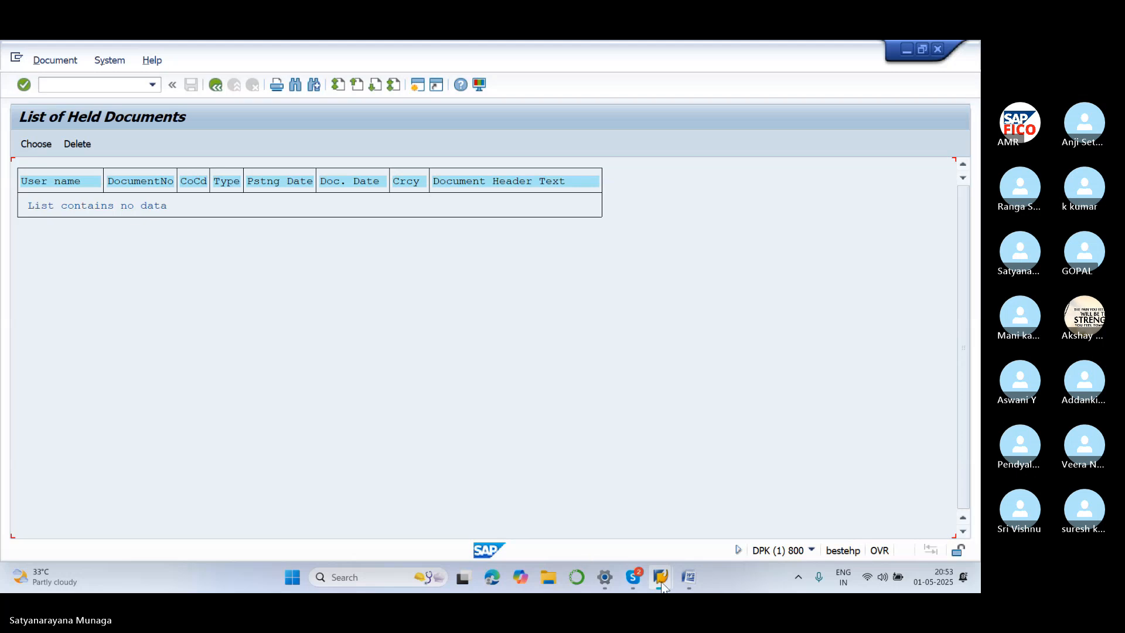
left_click(685, 580)
scroll(586, 411, "down", 3)
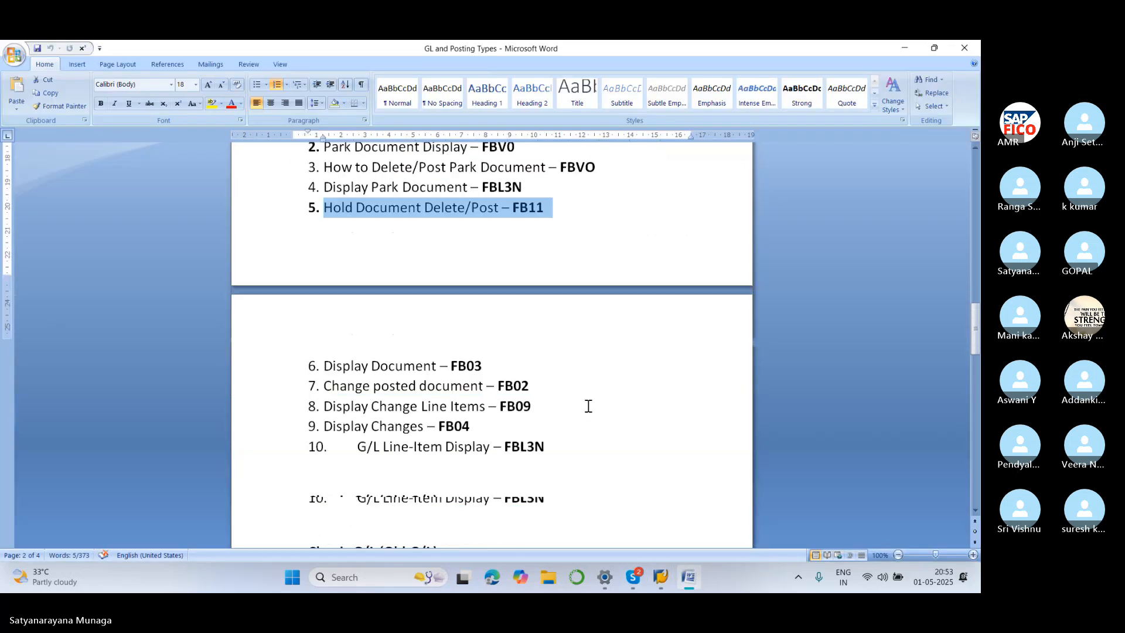
left_click(593, 384)
scroll(592, 384, "down", 3)
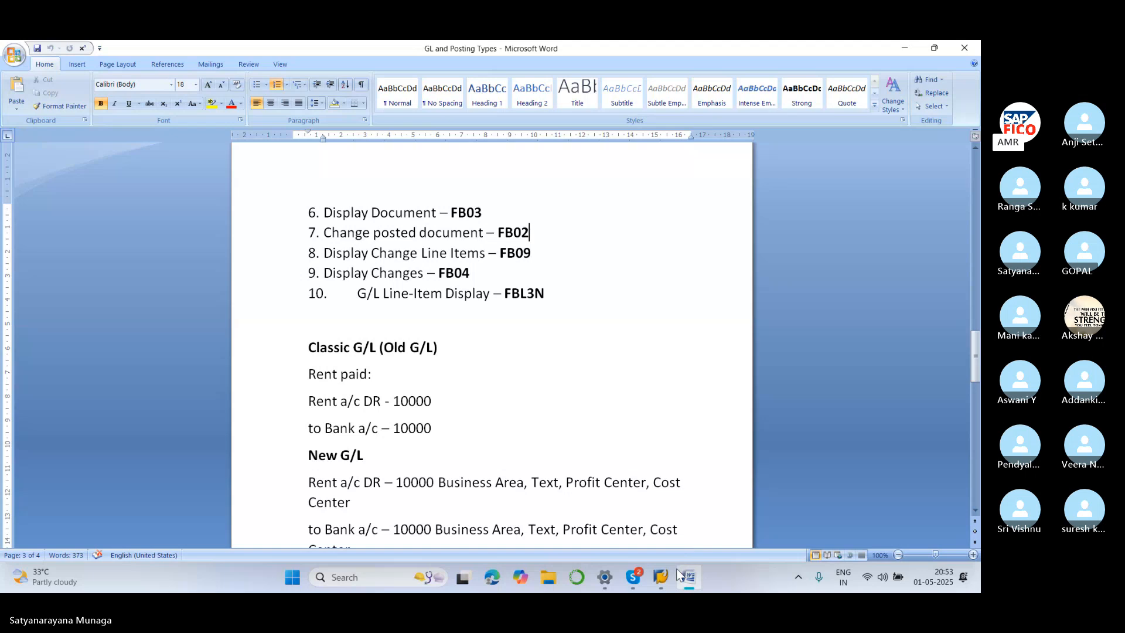
mouse_move(661, 577)
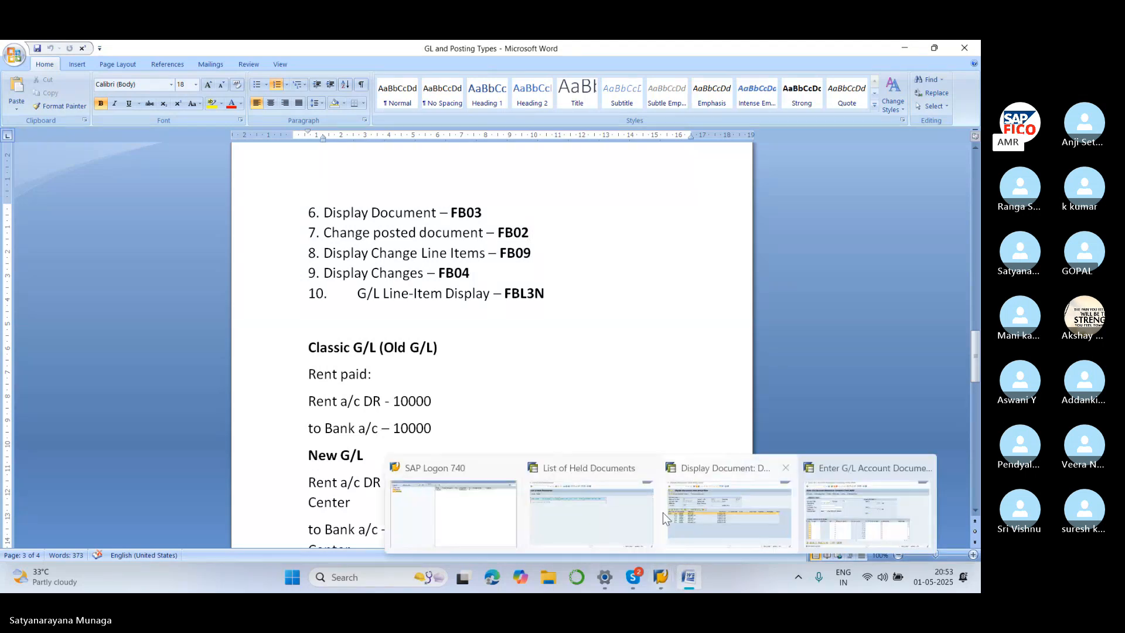
left_click(645, 512)
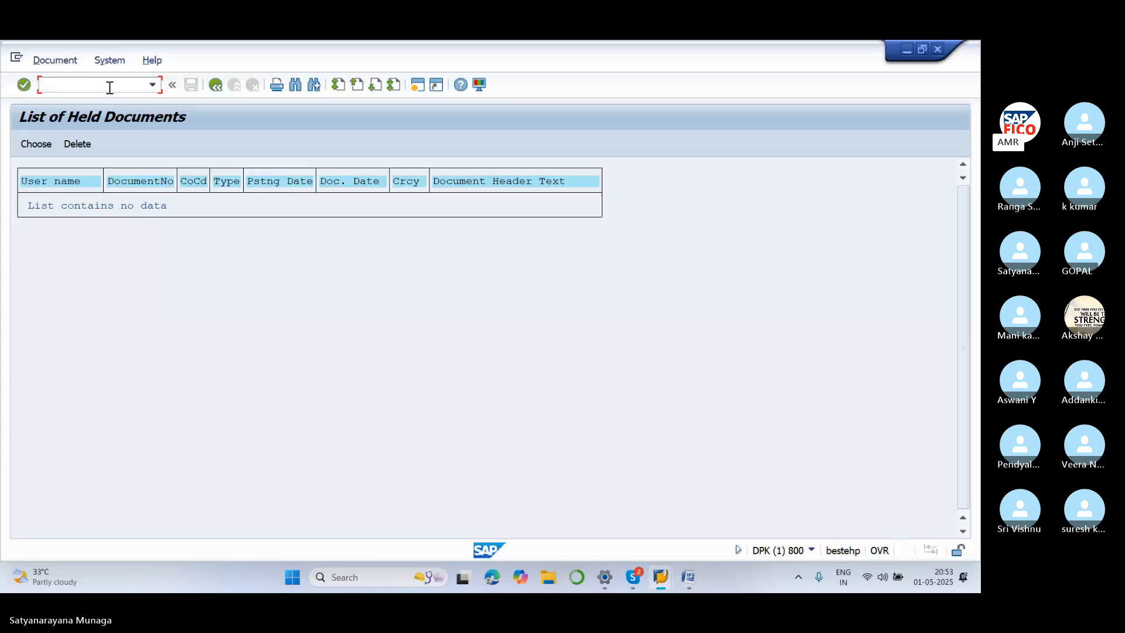
Run the FB03 document list for company code SA99, then return to the Word notes
type("/NFB")
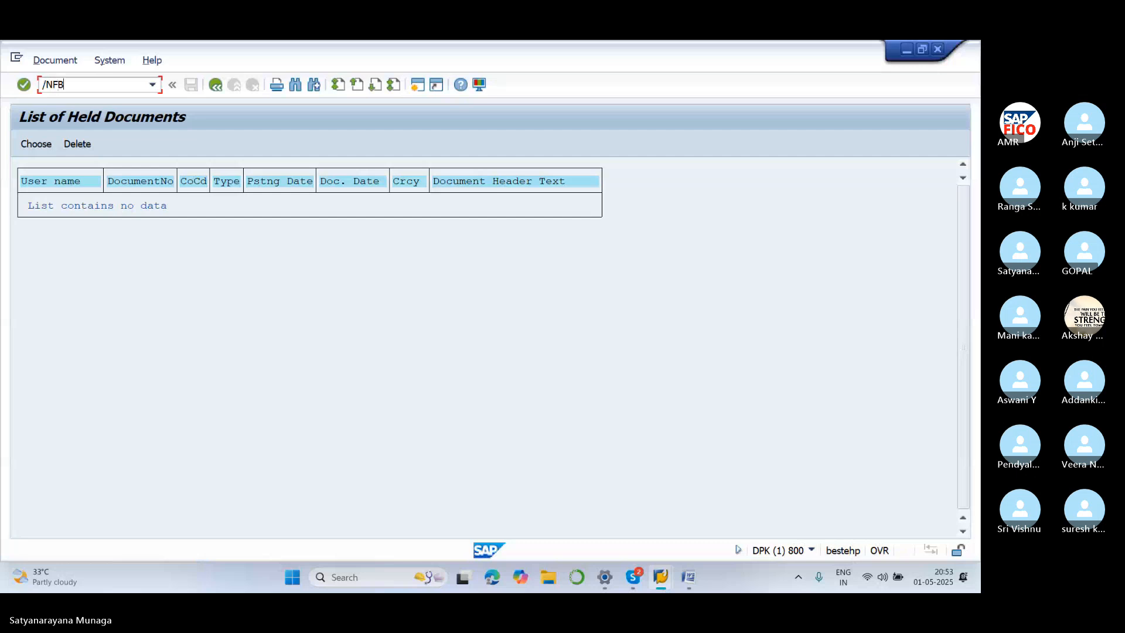
type("03")
key("Return")
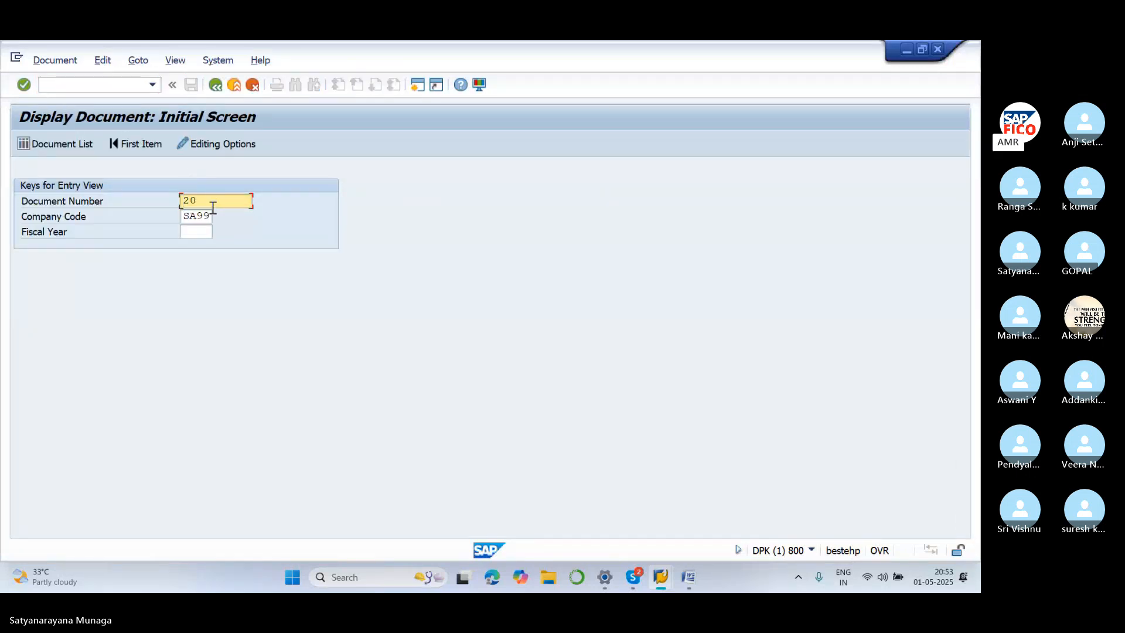
key("BackSpace")
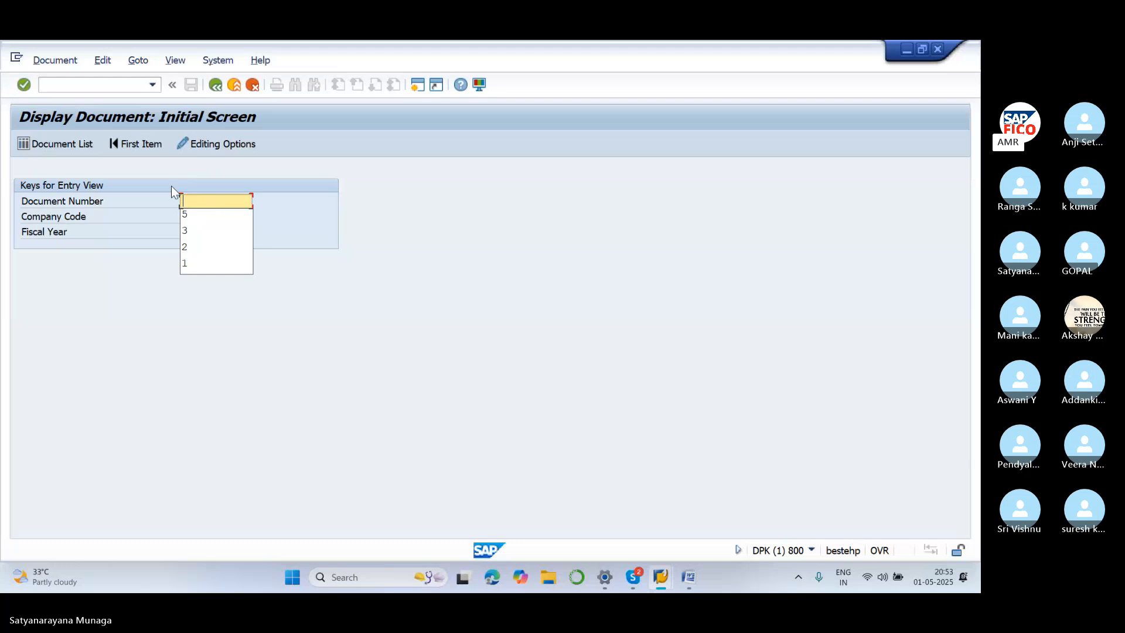
left_click(82, 146)
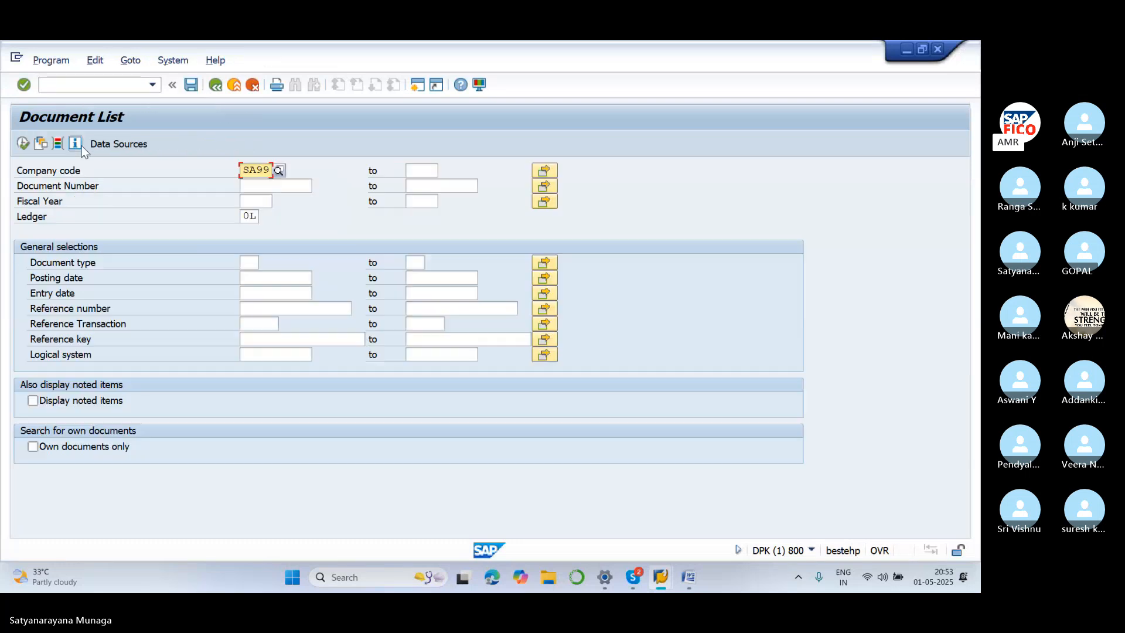
left_click(23, 145)
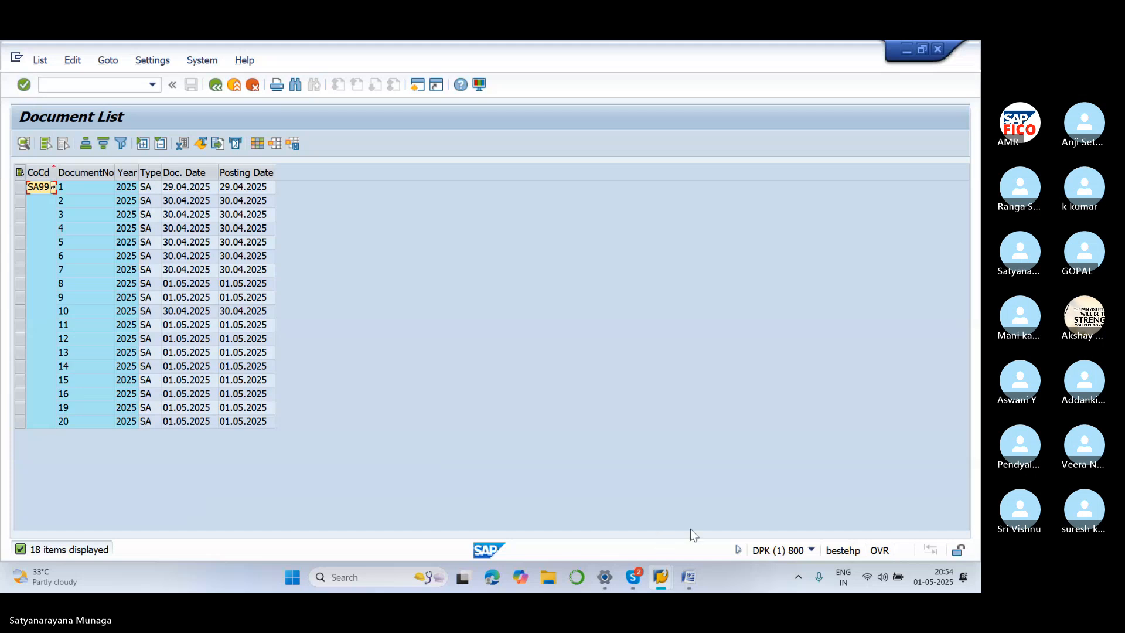
left_click(689, 577)
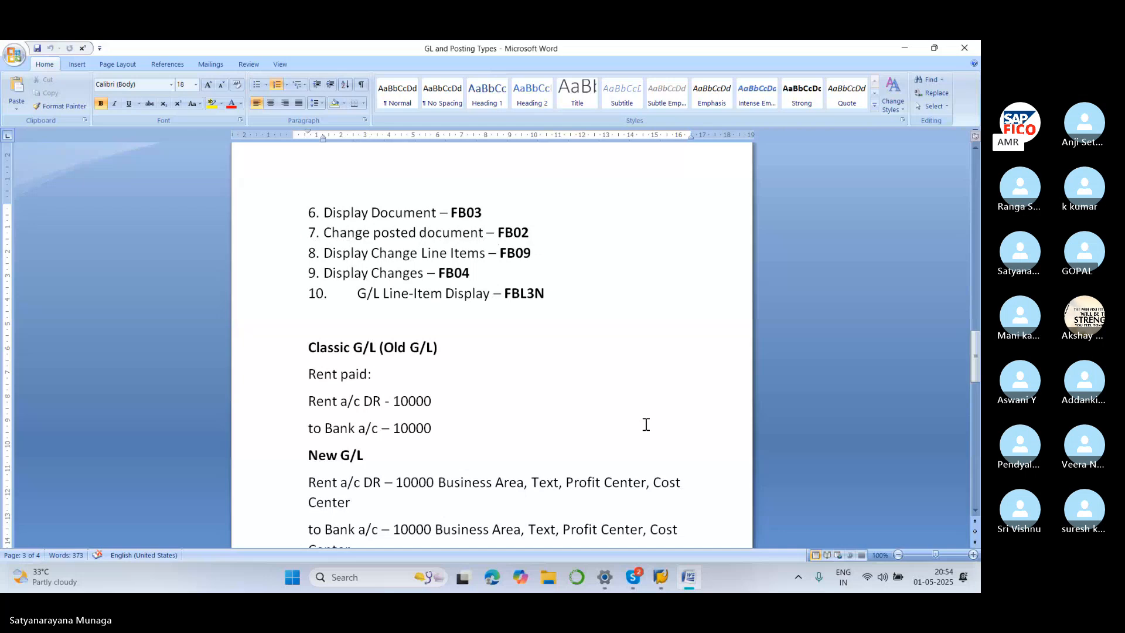
Return to the SAP display-document window and start FB02 to change a posted document
mouse_move(661, 578)
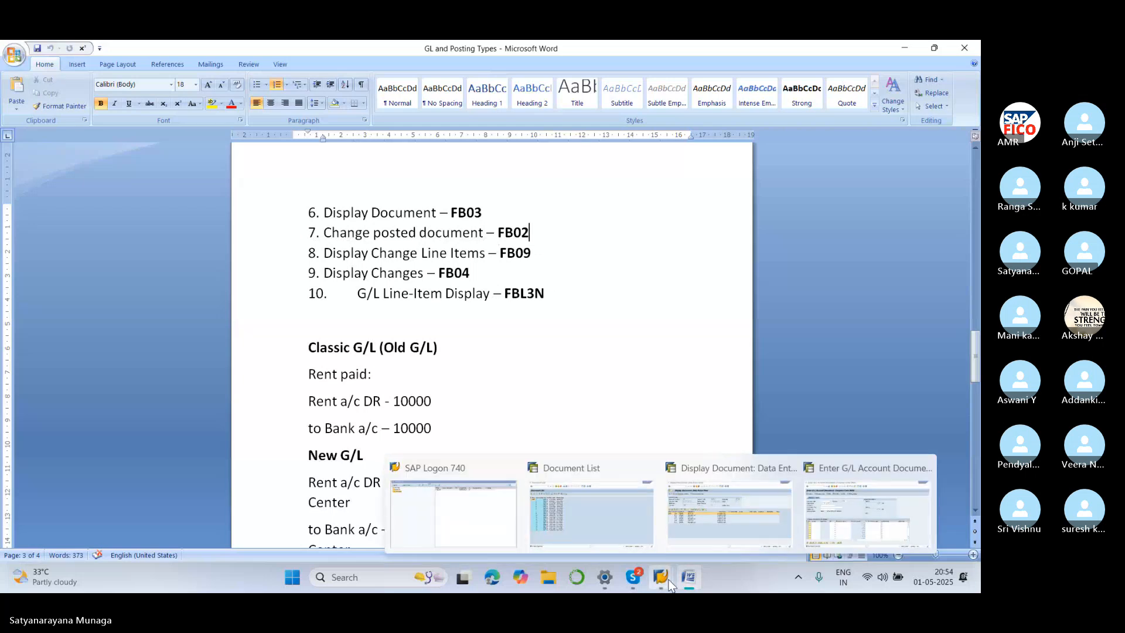
left_click(703, 470)
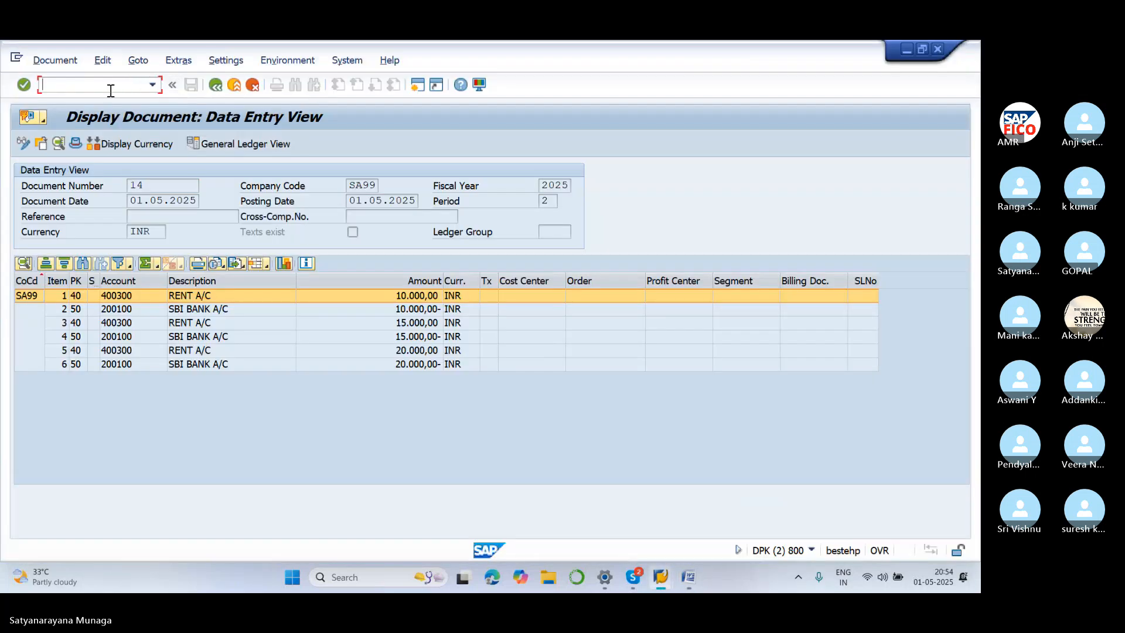
type("/NFB02")
key("Return")
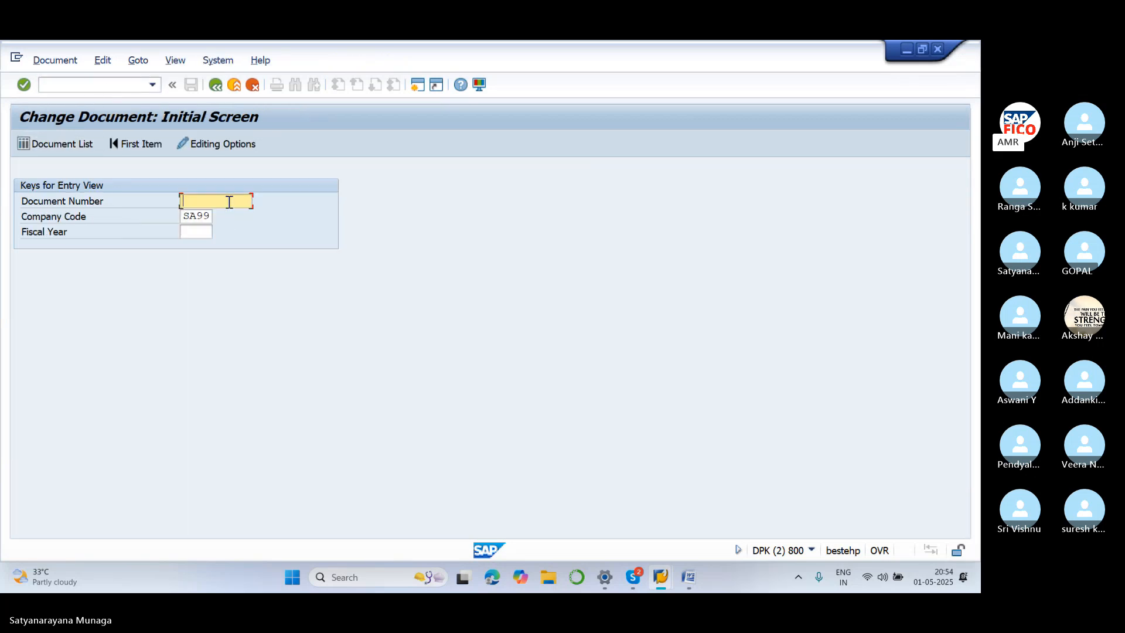
Open document 15 in FB02 and display line item 001, the 400300 rent debit of 15,000
type("15")
key("Return")
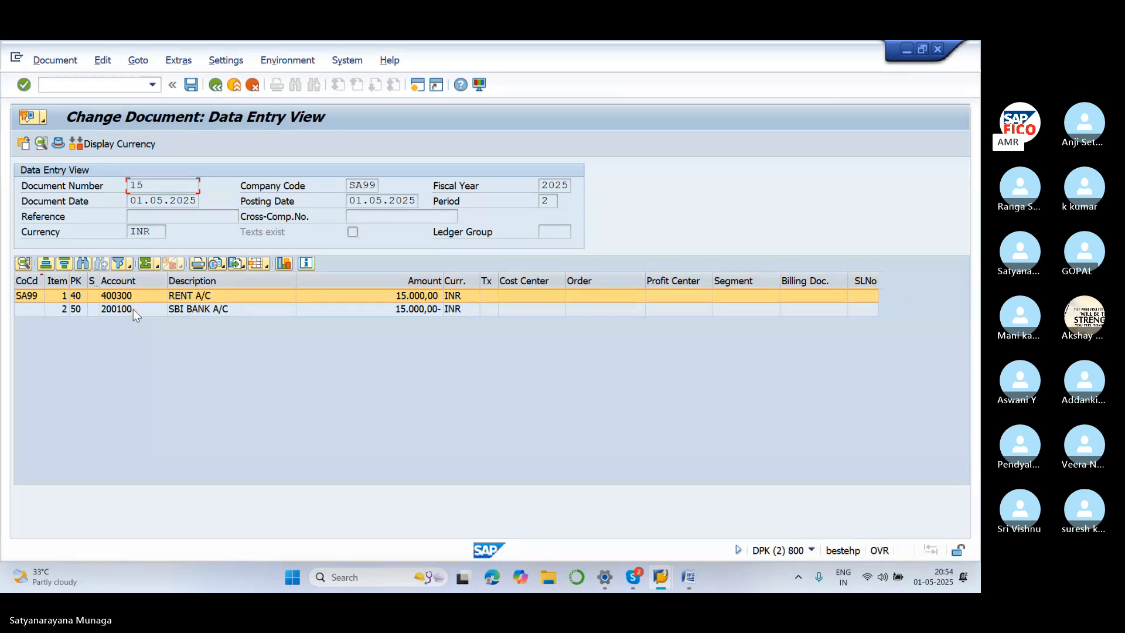
double_click(68, 296)
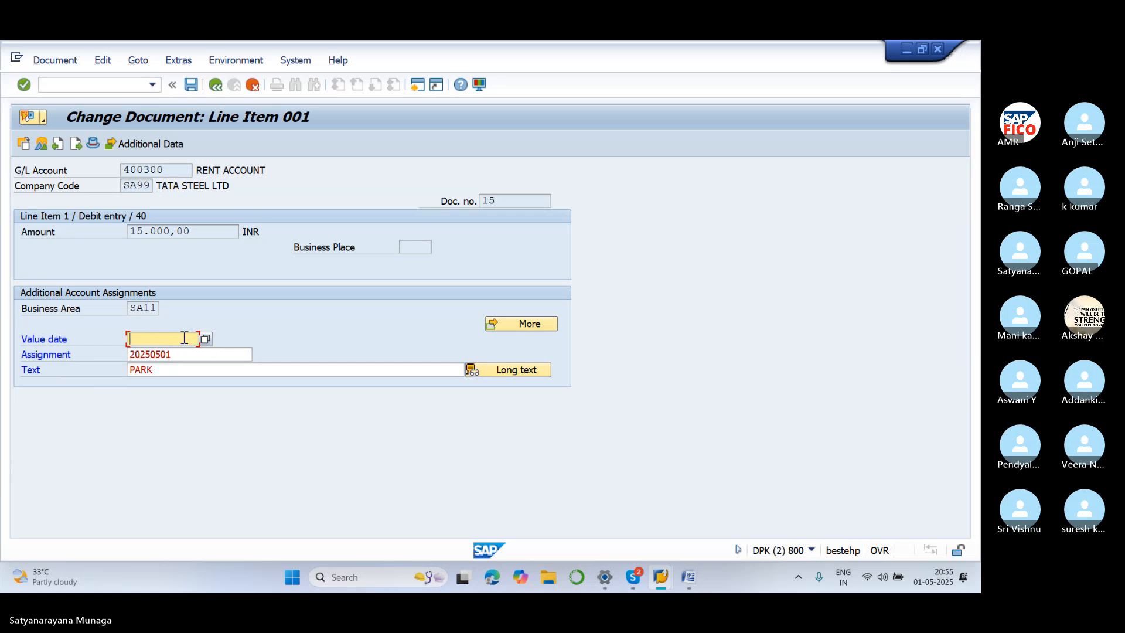
Enter value date 01.05.2025 and text 'PARK DOCUMENT' on line item 1, save, and go back
type("01.05.2025")
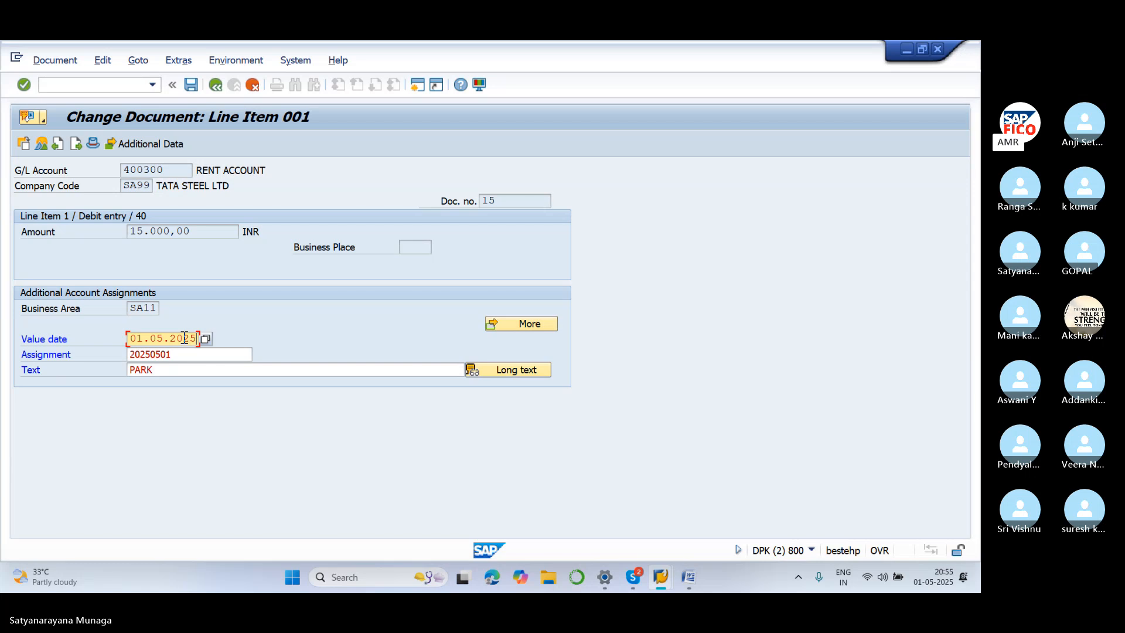
left_click(173, 367)
type("D")
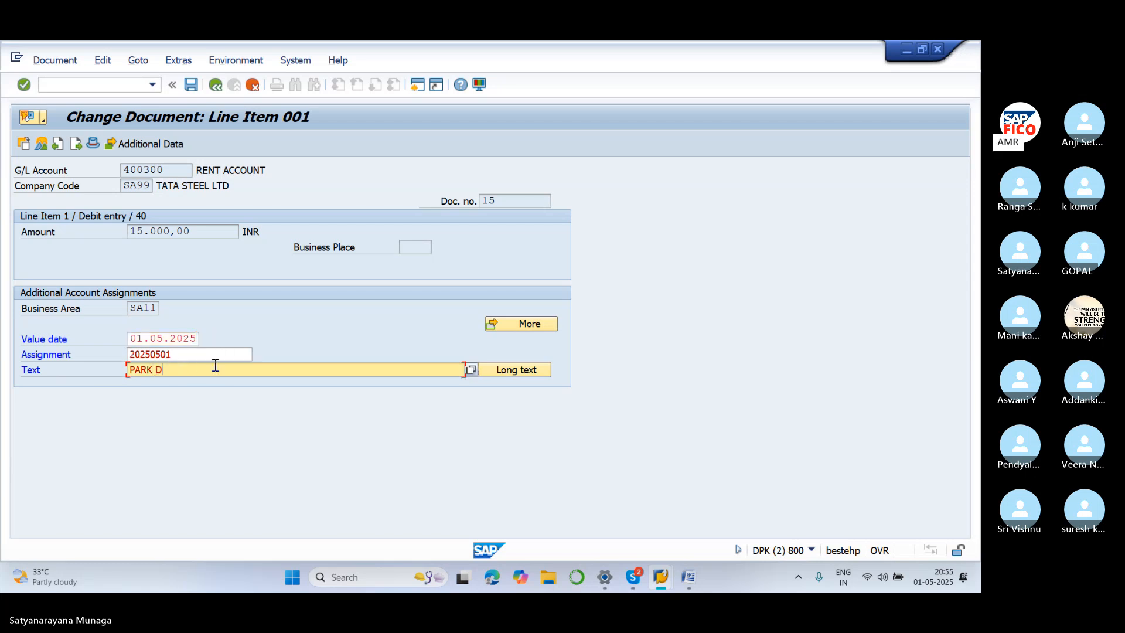
type("OCUM")
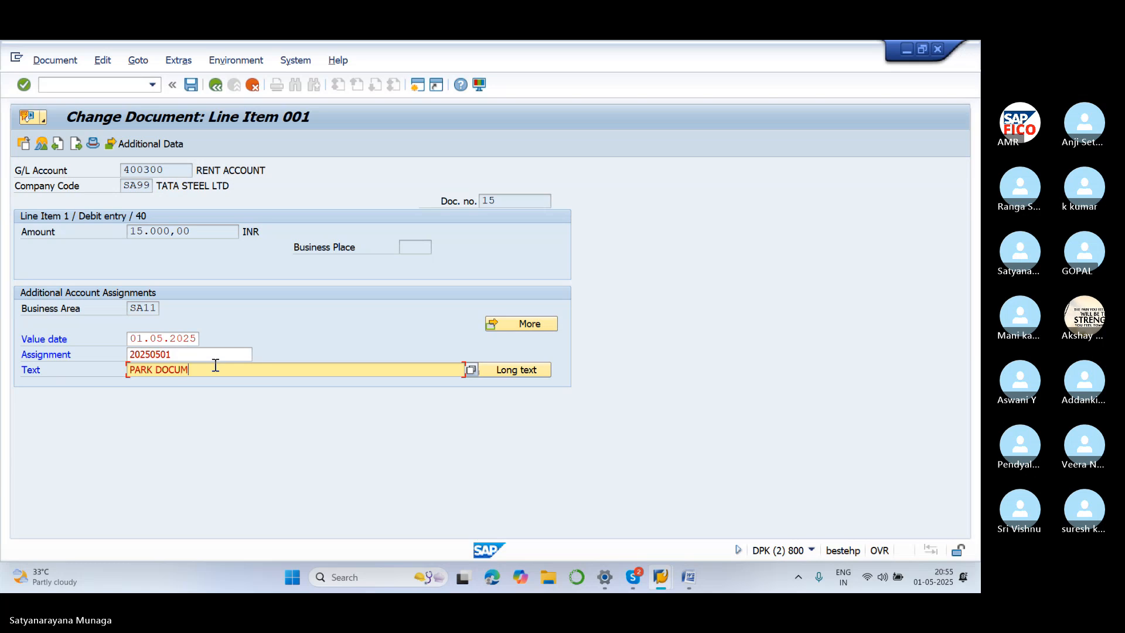
type("ENT")
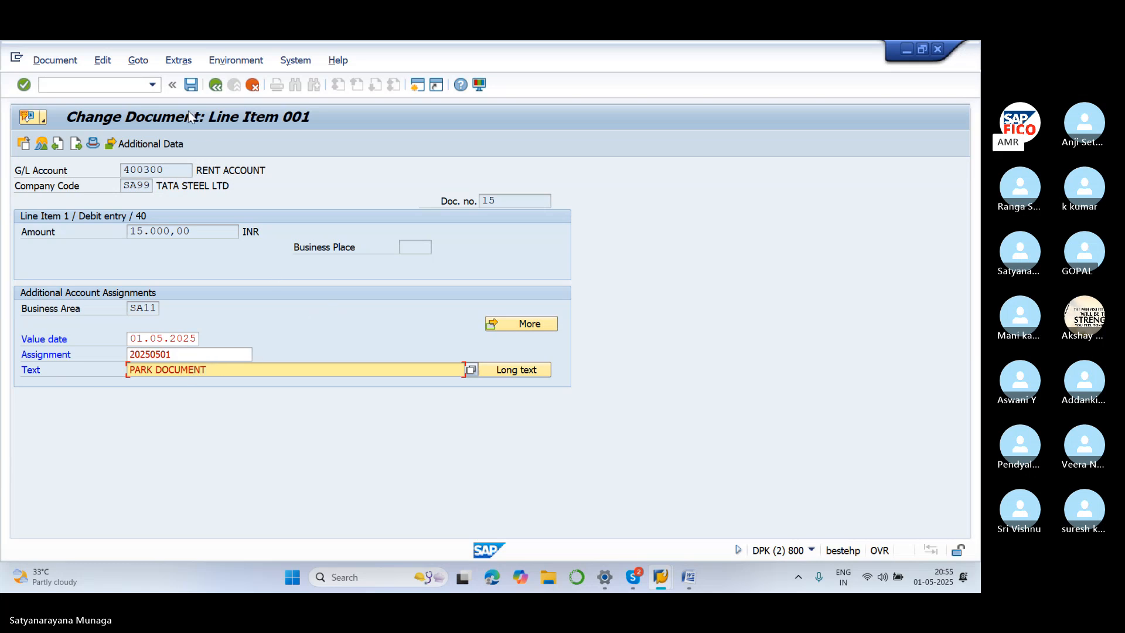
left_click(191, 86)
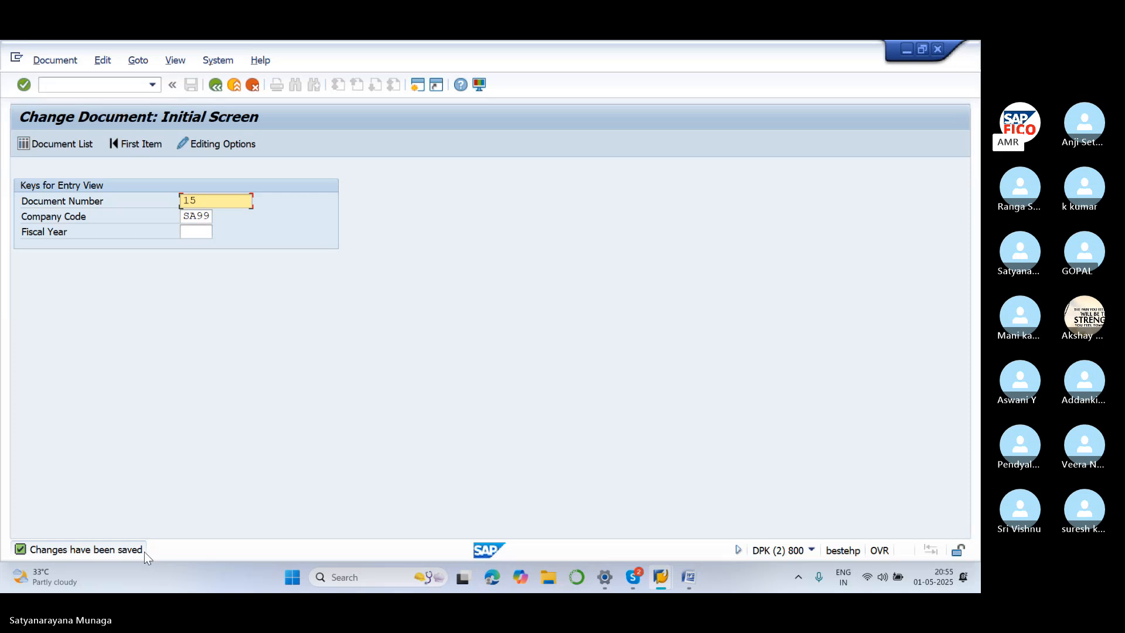
left_click(220, 88)
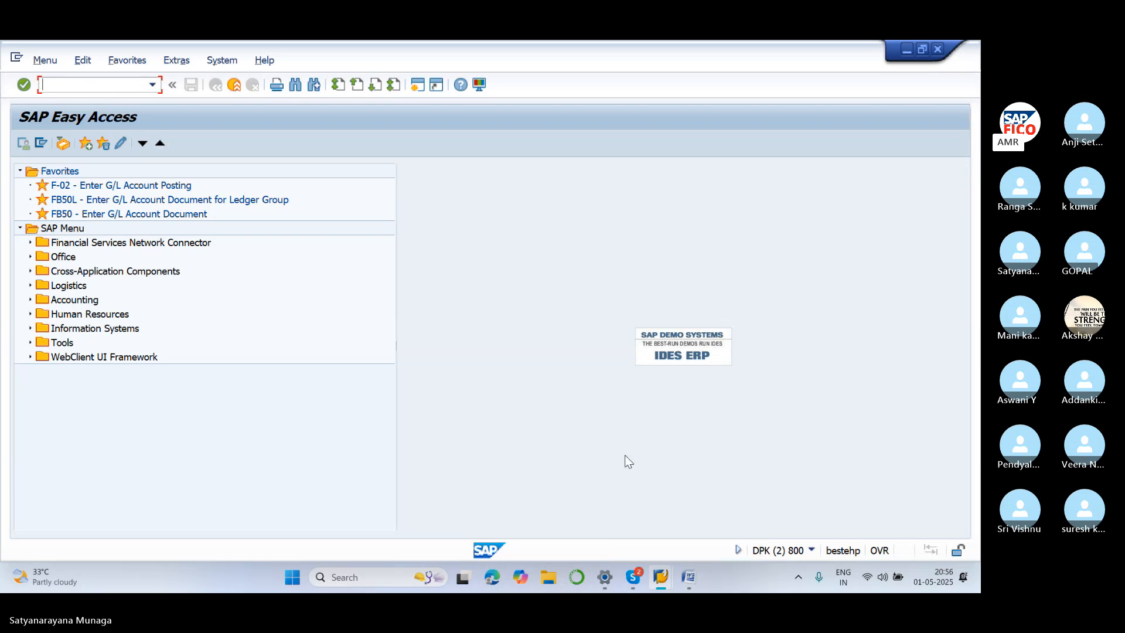
mouse_move(693, 576)
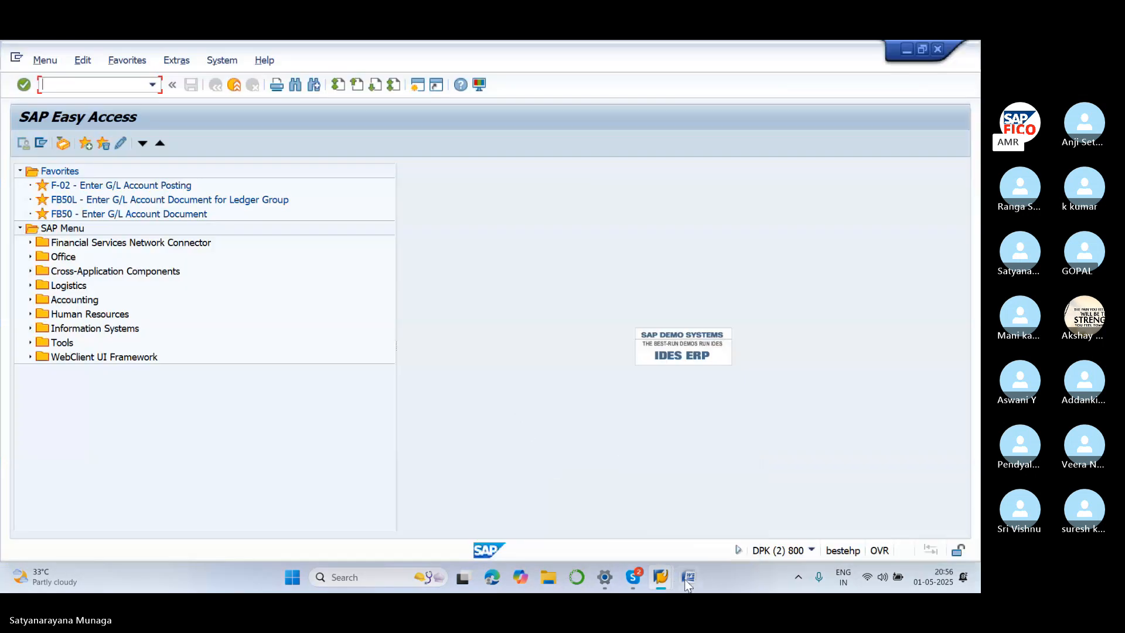
left_click(686, 578)
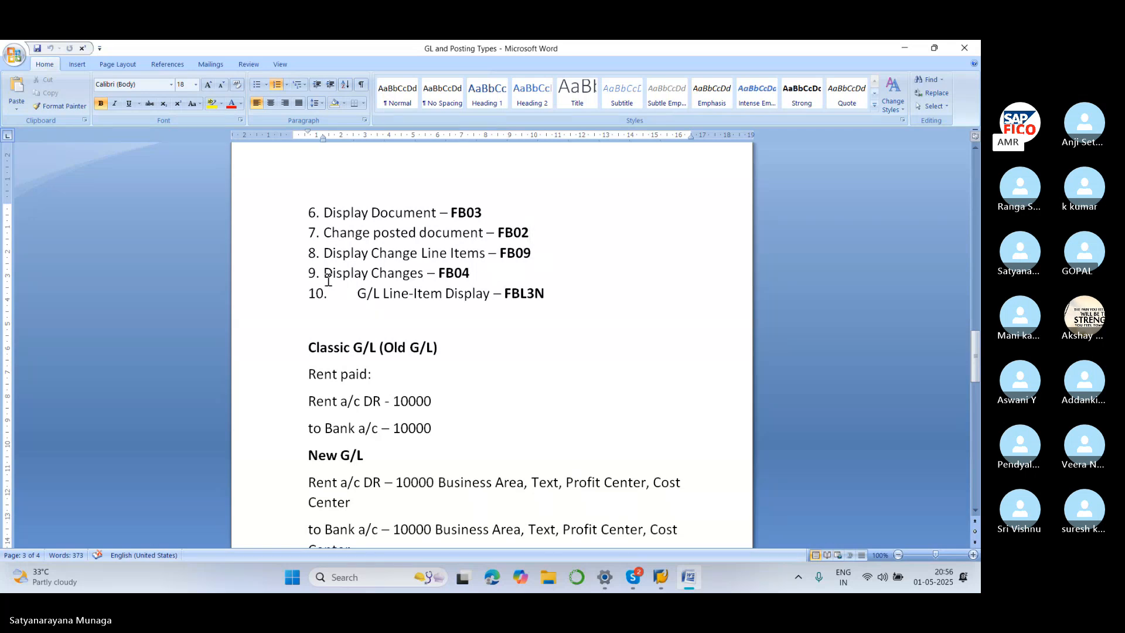
left_click_drag(326, 276, 466, 271)
left_click(522, 266)
mouse_move(662, 580)
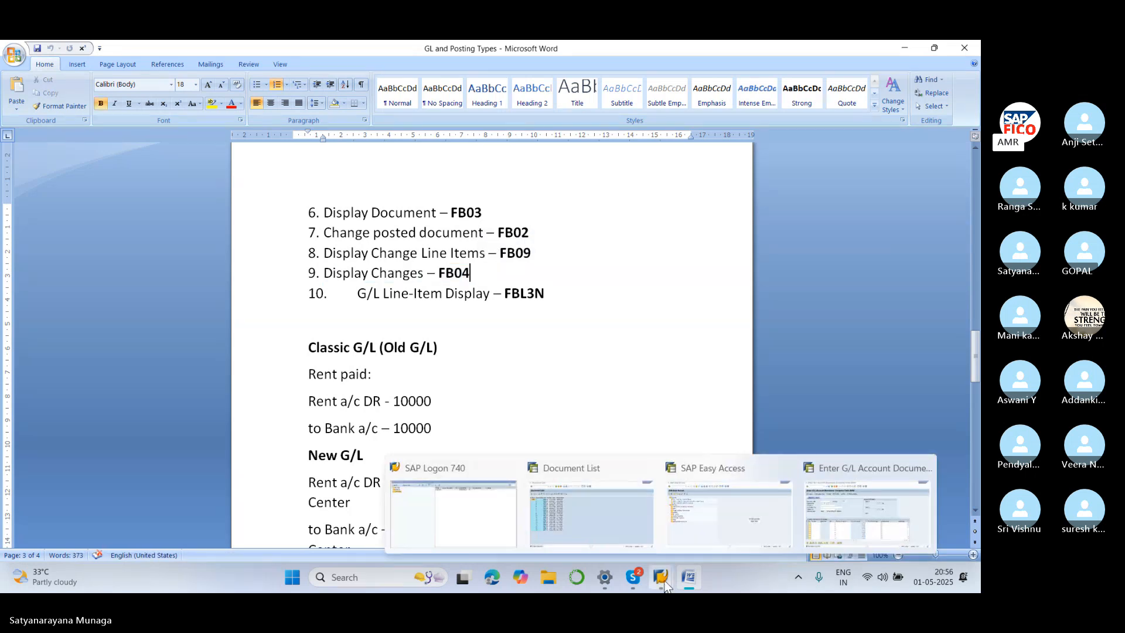
left_click(692, 472)
left_click(85, 84)
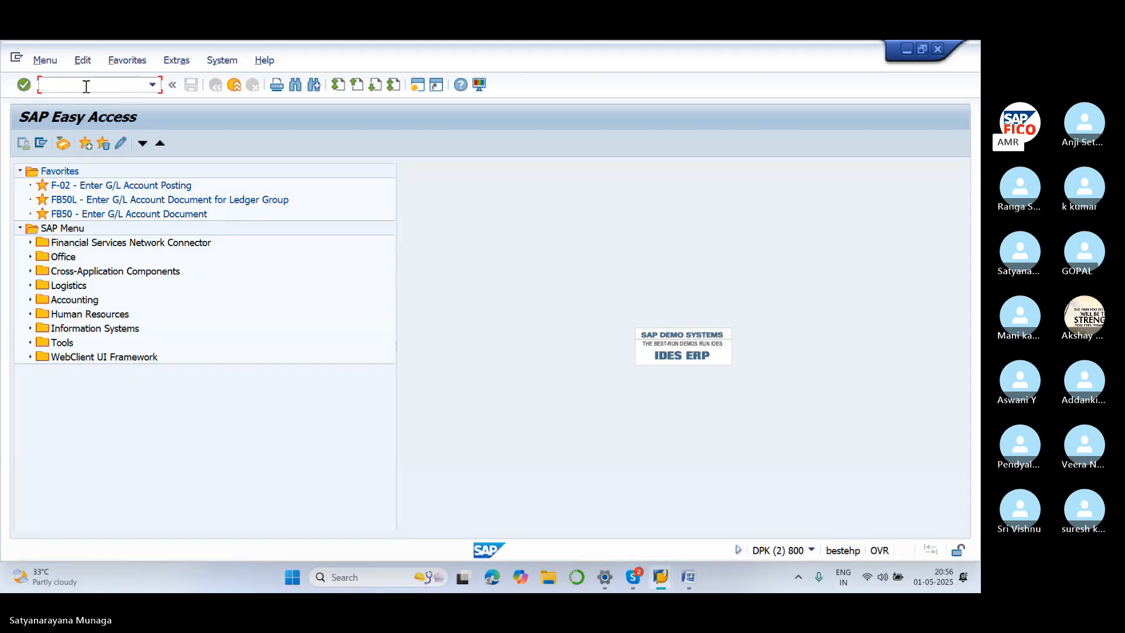
Open line item 2 of document 15 in FB09 Change Line Items
type("FB09")
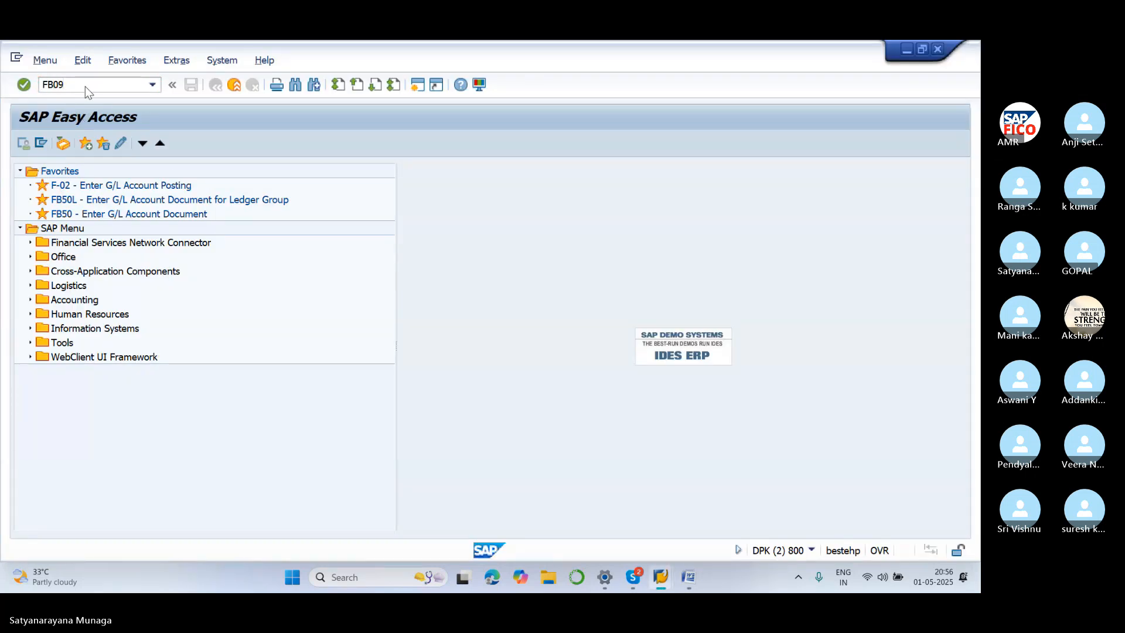
key("Return")
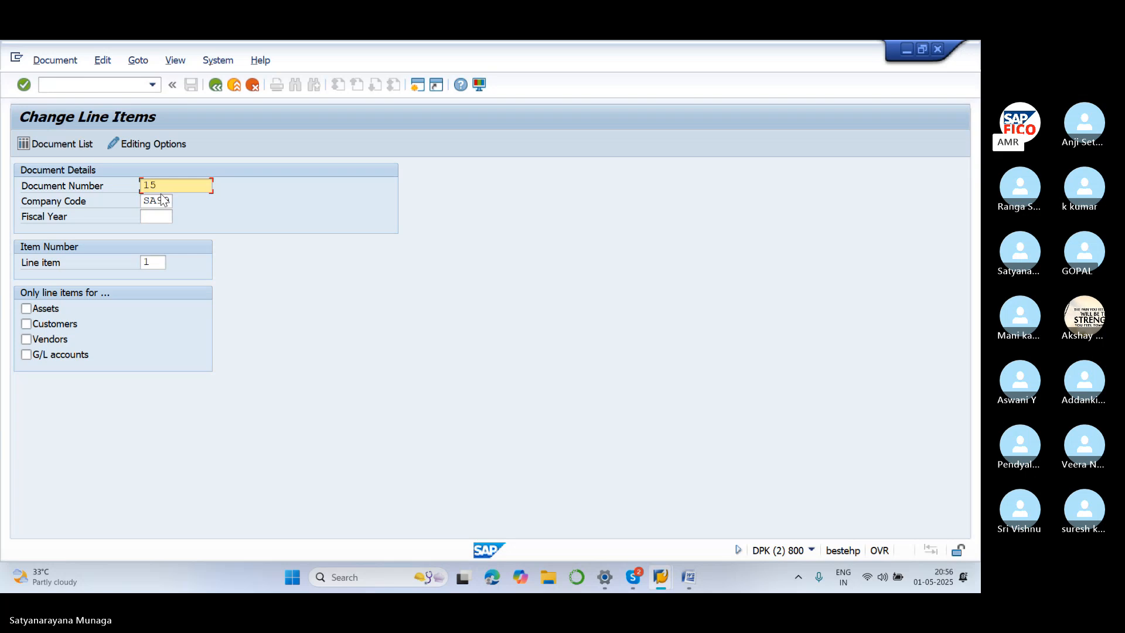
left_click(156, 261)
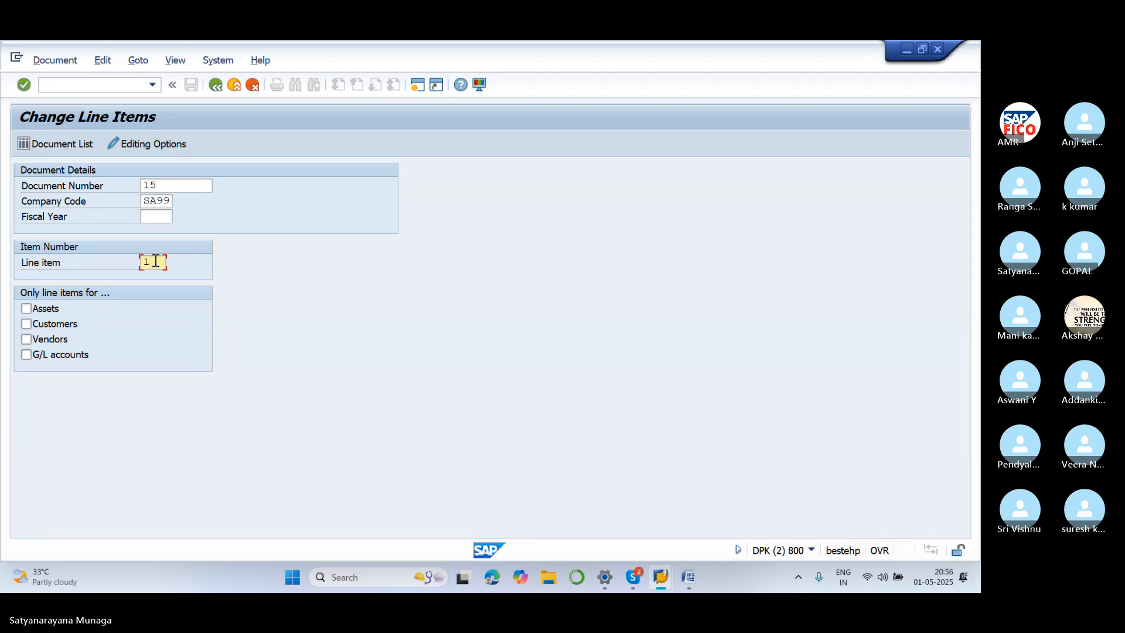
key("BackSpace")
type("2")
key("Return")
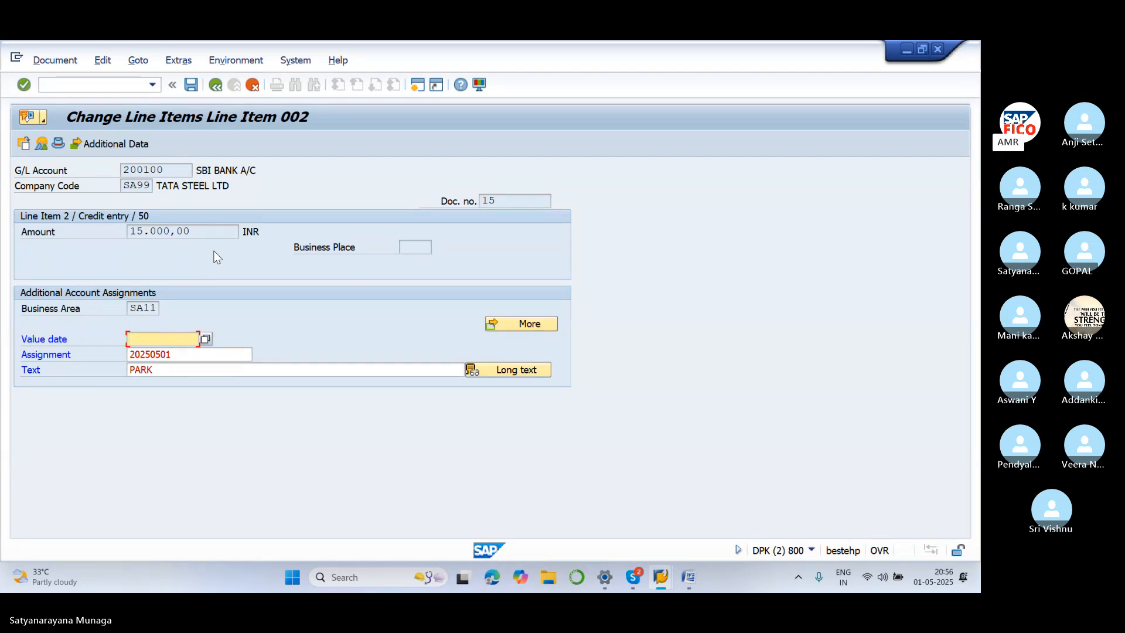
Set line item 2's text to 'PARK DOCUMENT', save, and return to Easy Access
left_click(163, 371)
type("D")
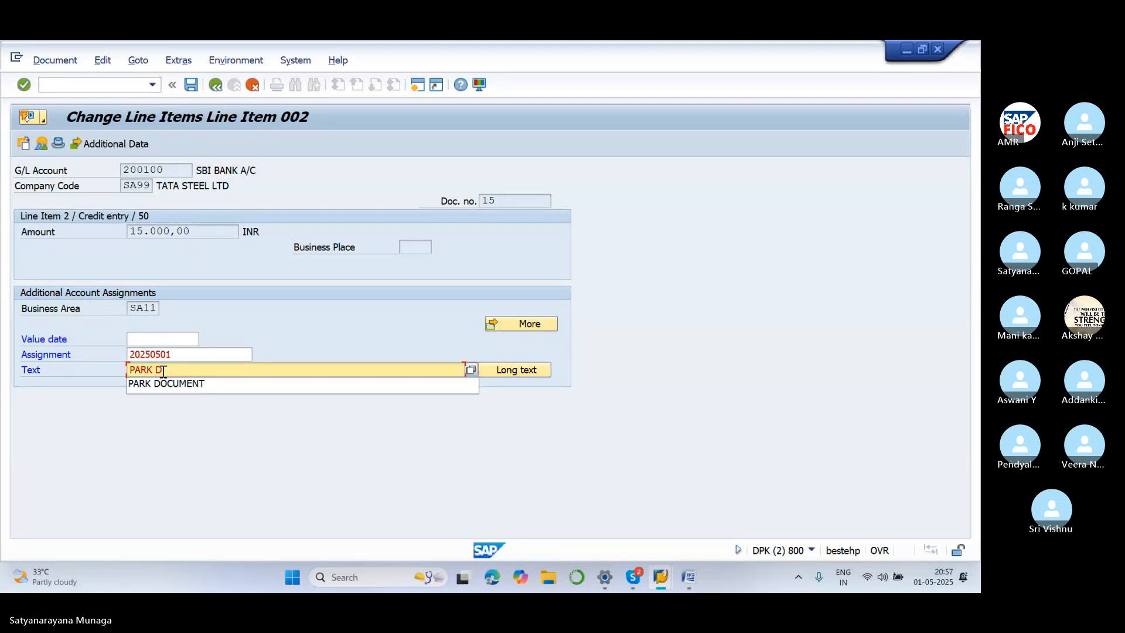
left_click(193, 389)
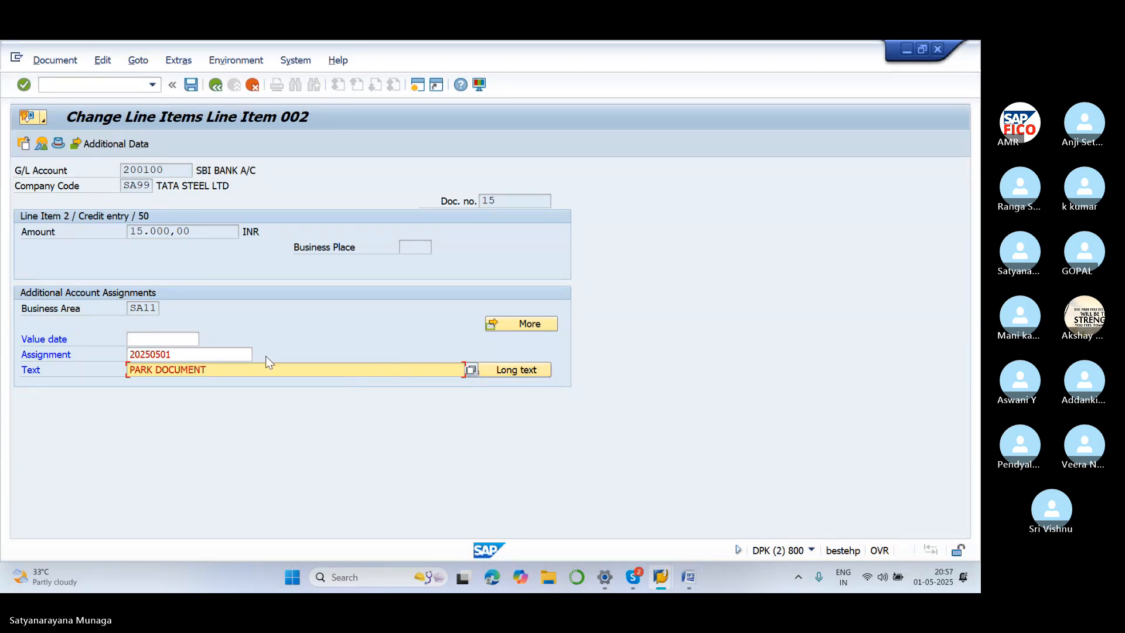
left_click(194, 87)
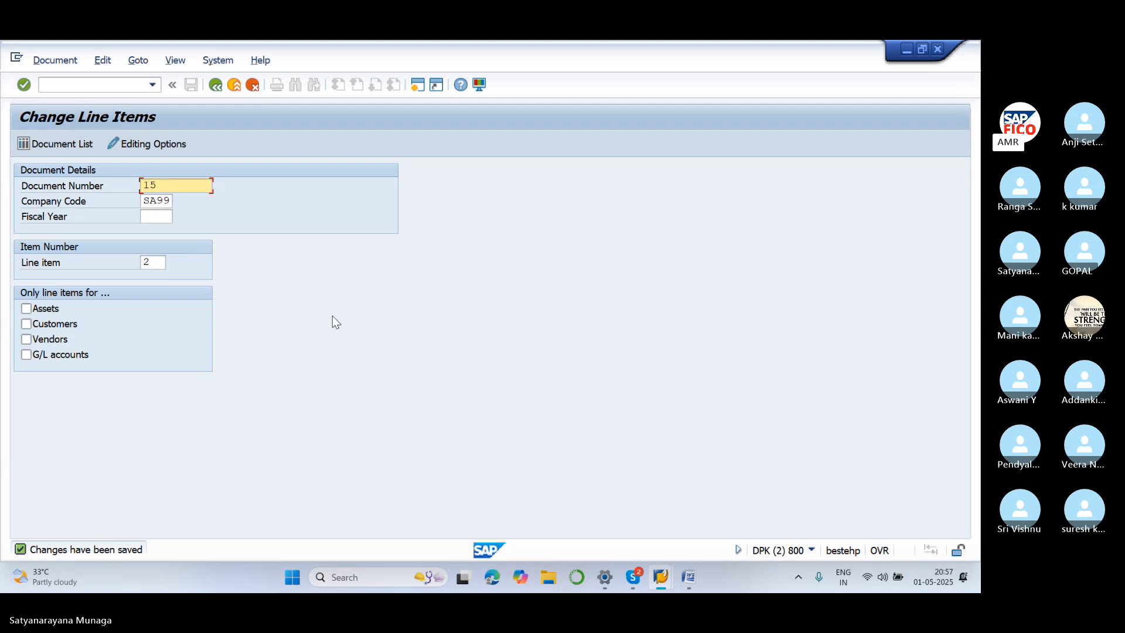
left_click(222, 86)
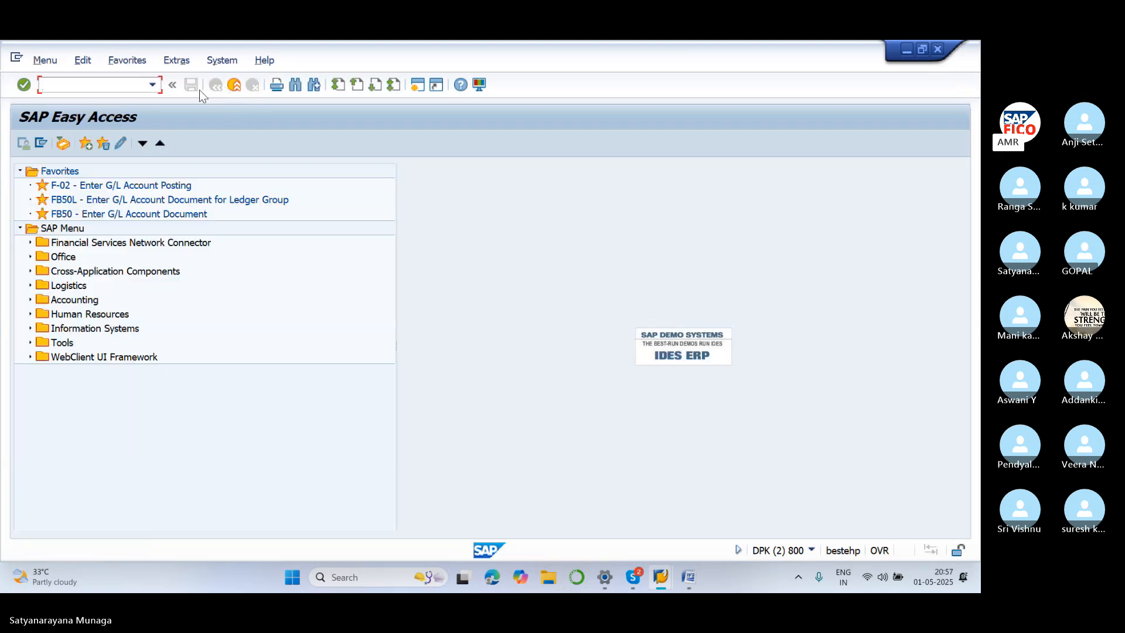
In FB04, list all changes to document 15: text PARK to PARK DOCUMENT and value date 01.05.2025
type("FB04")
key("Return")
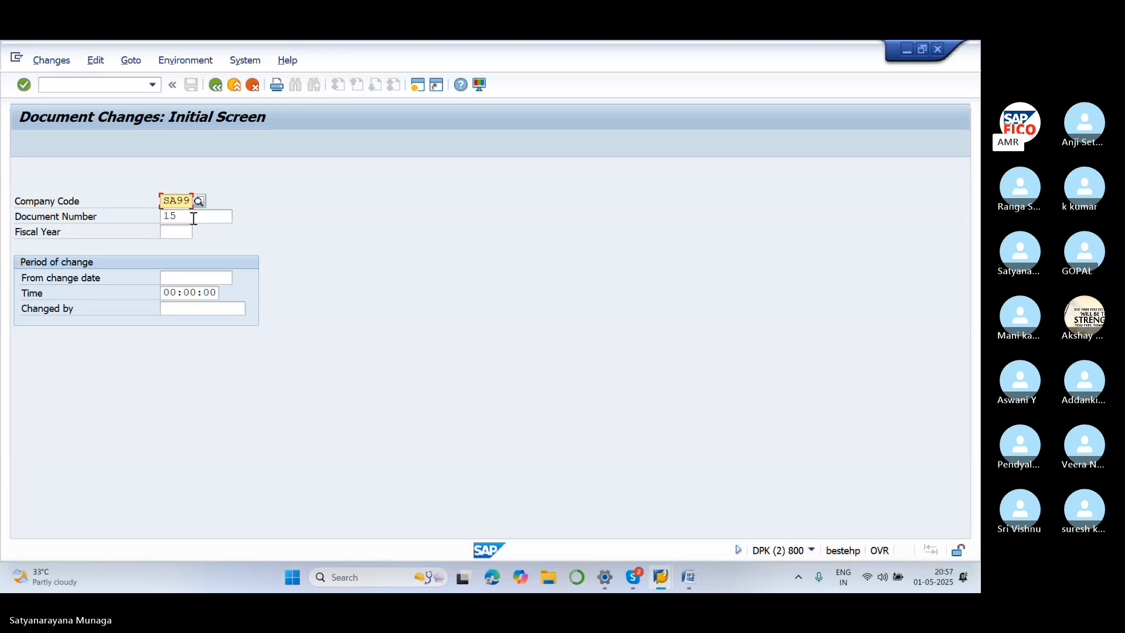
key("Return")
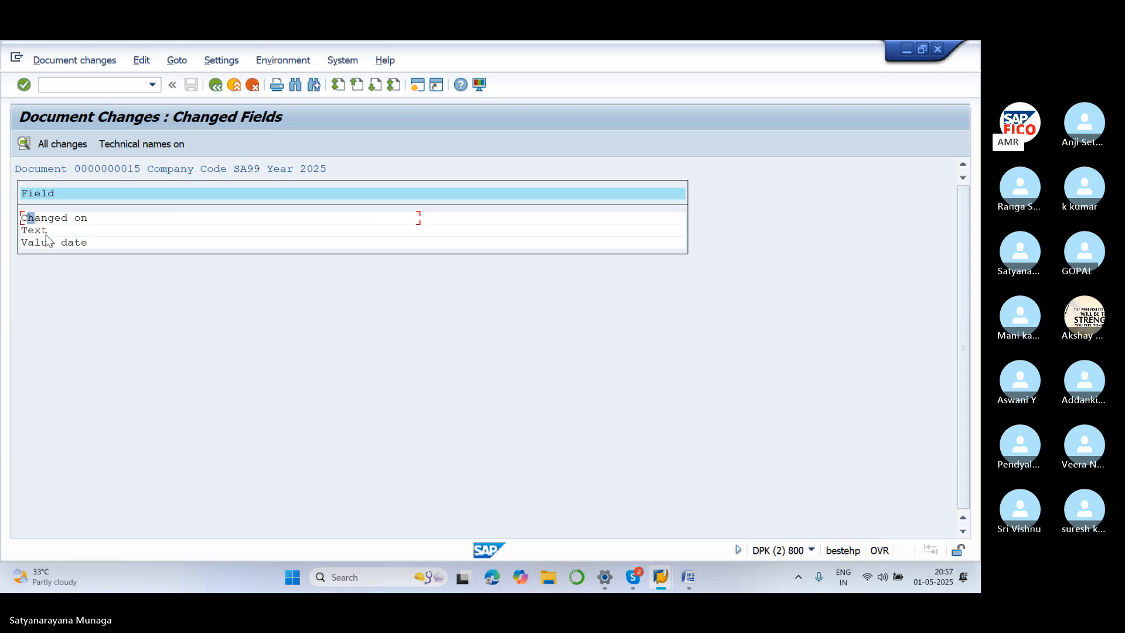
left_click(60, 143)
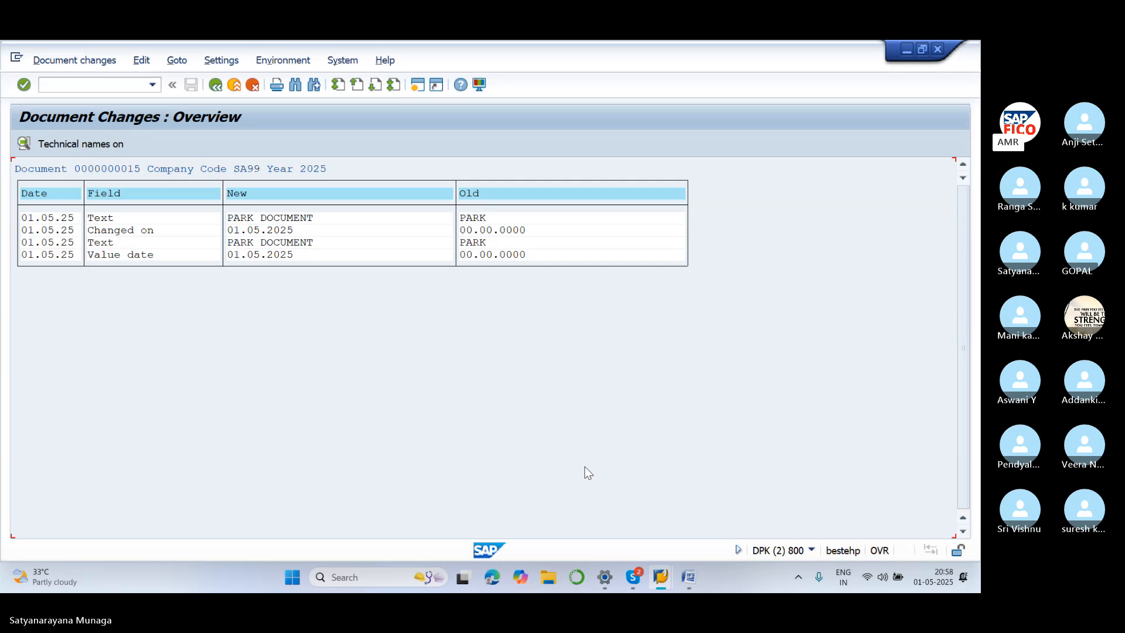
left_click(89, 88)
Run FBL3N for company code SA99 with All items and normal items selected
type("/NFB")
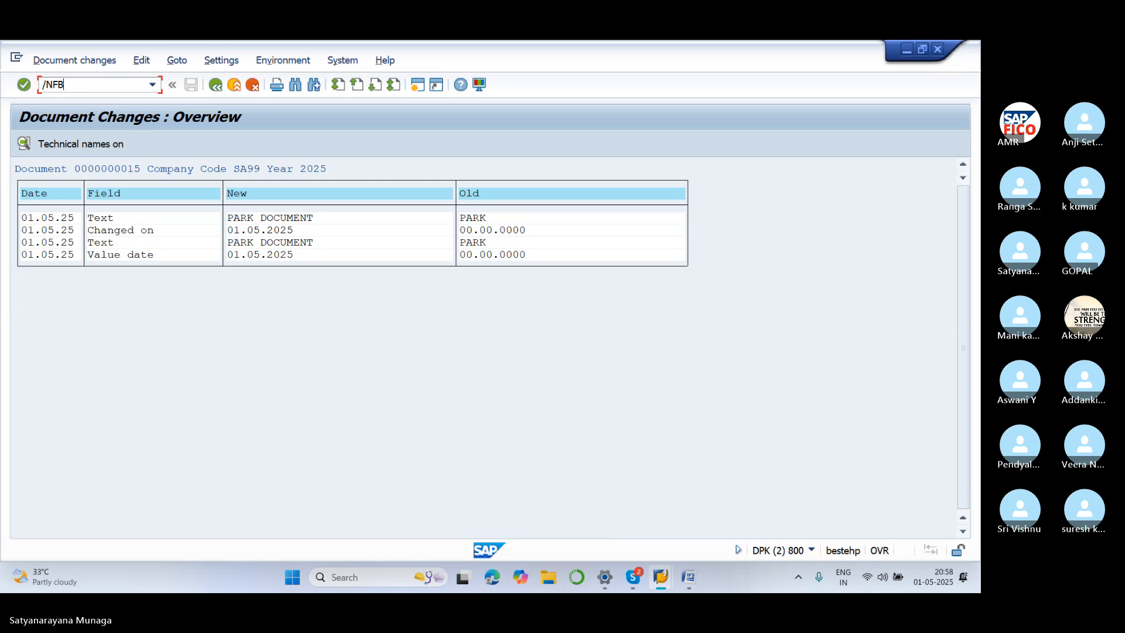
type("L3N")
key("Return")
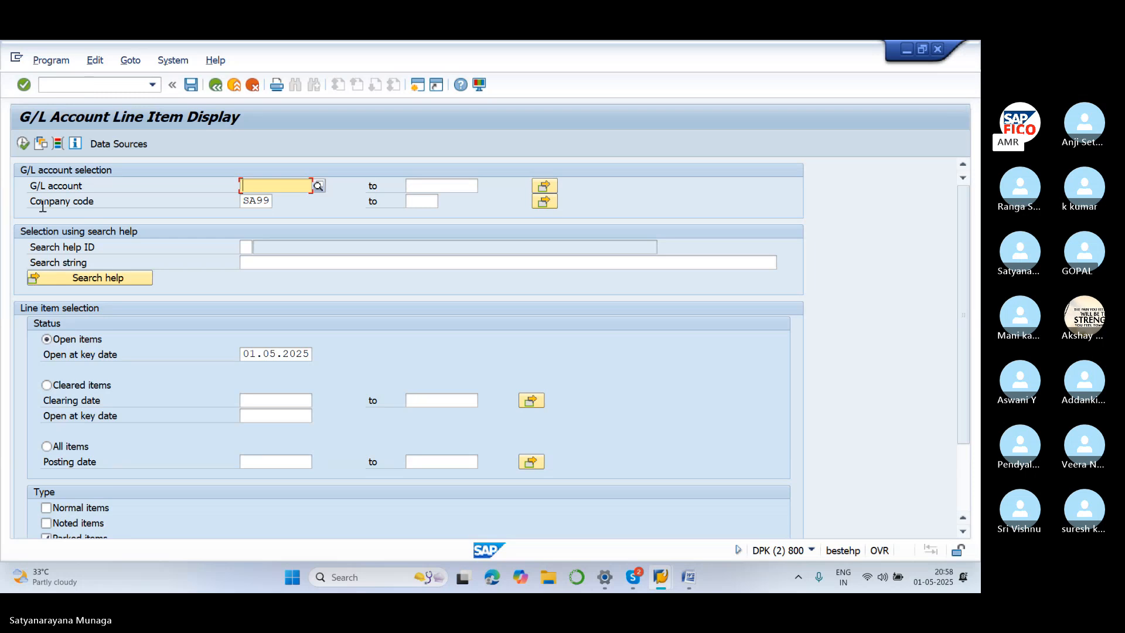
left_click(24, 144)
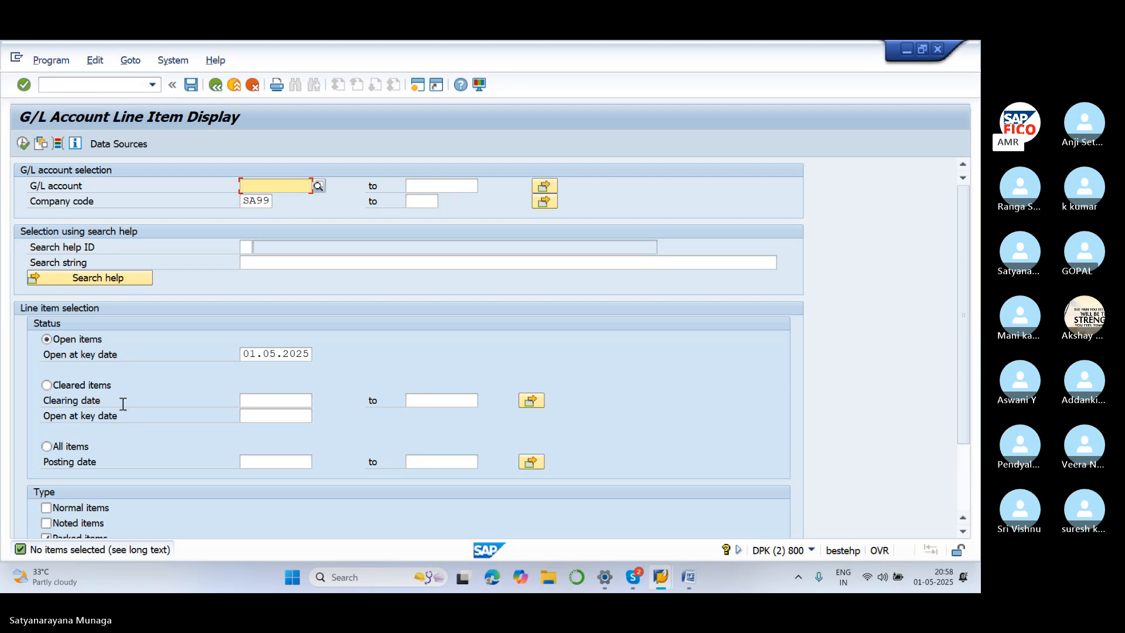
left_click(82, 454)
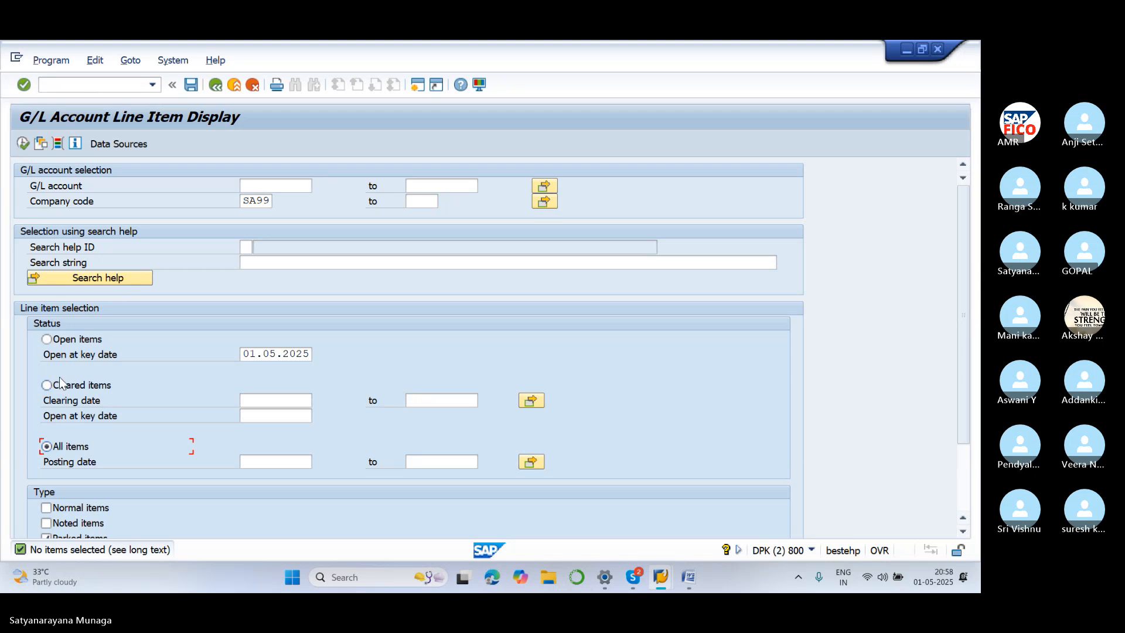
left_click(23, 144)
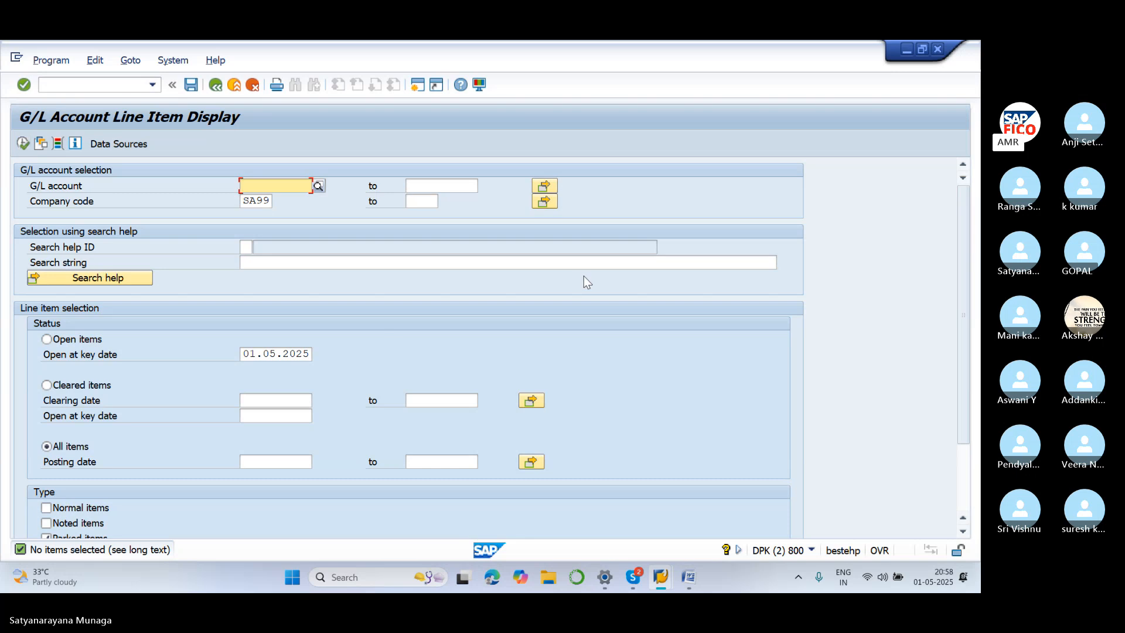
scroll(363, 376, "down", 2)
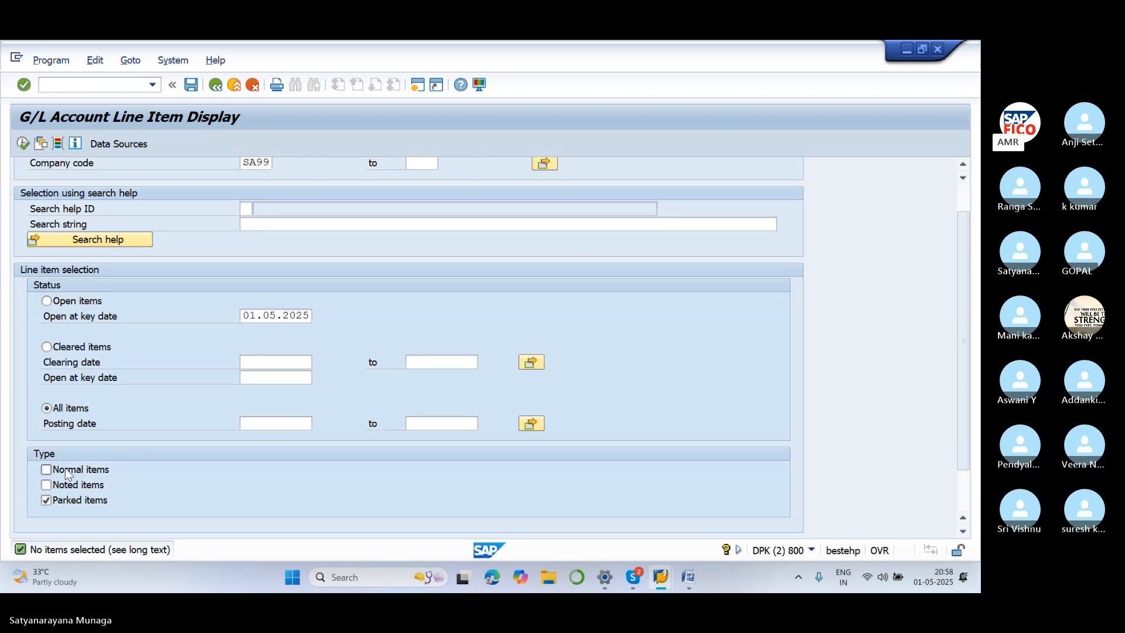
left_click(47, 500)
scroll(134, 329, "up", 1)
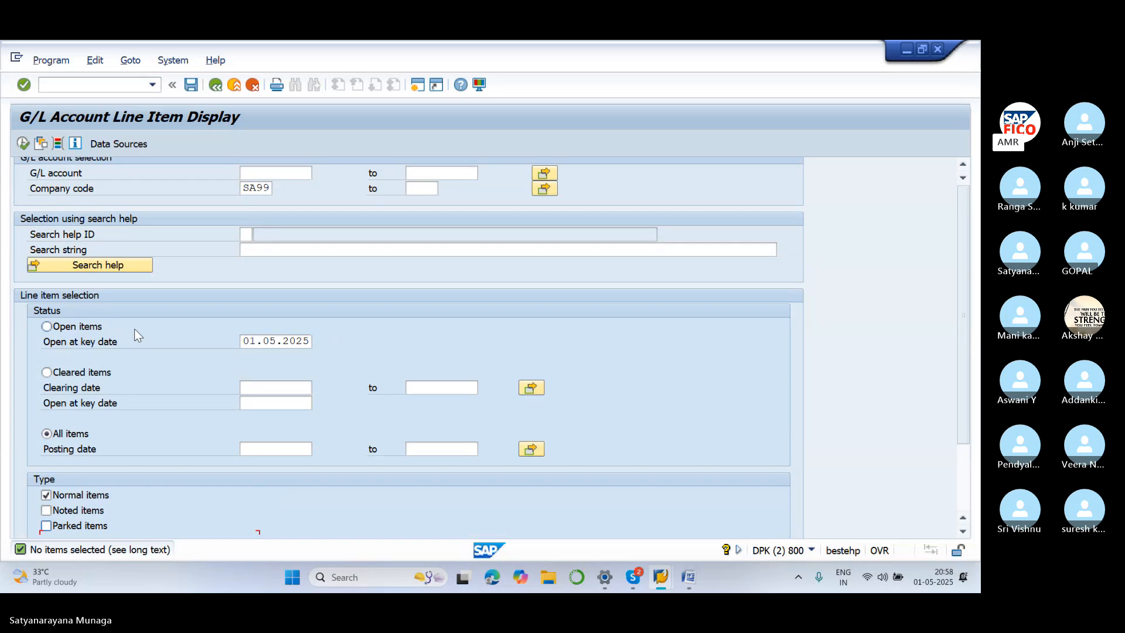
scroll(135, 329, "up", 1)
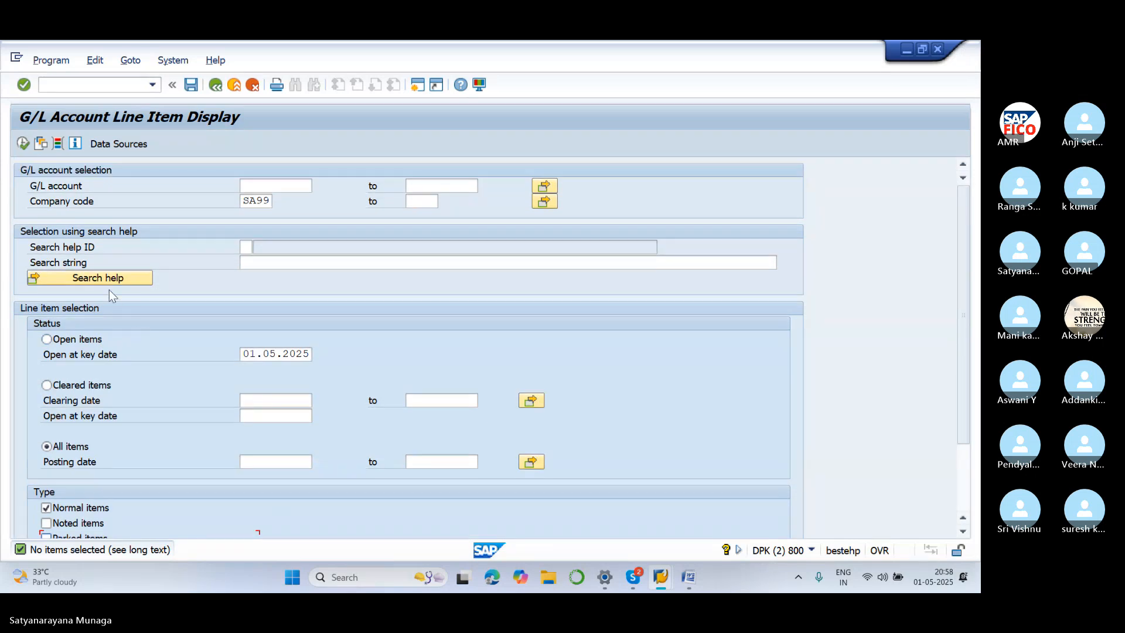
left_click(23, 143)
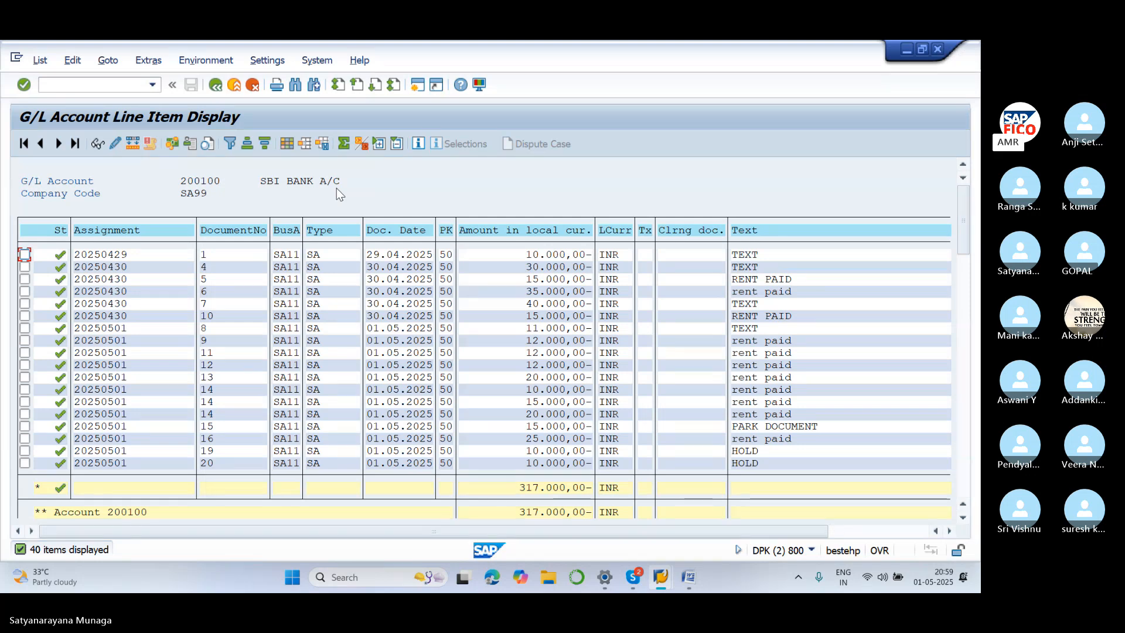
Scroll the line item list down to the 400300 RENT ACCOUNT section totalling 352,000.00 INR
scroll(407, 303, "down", 3)
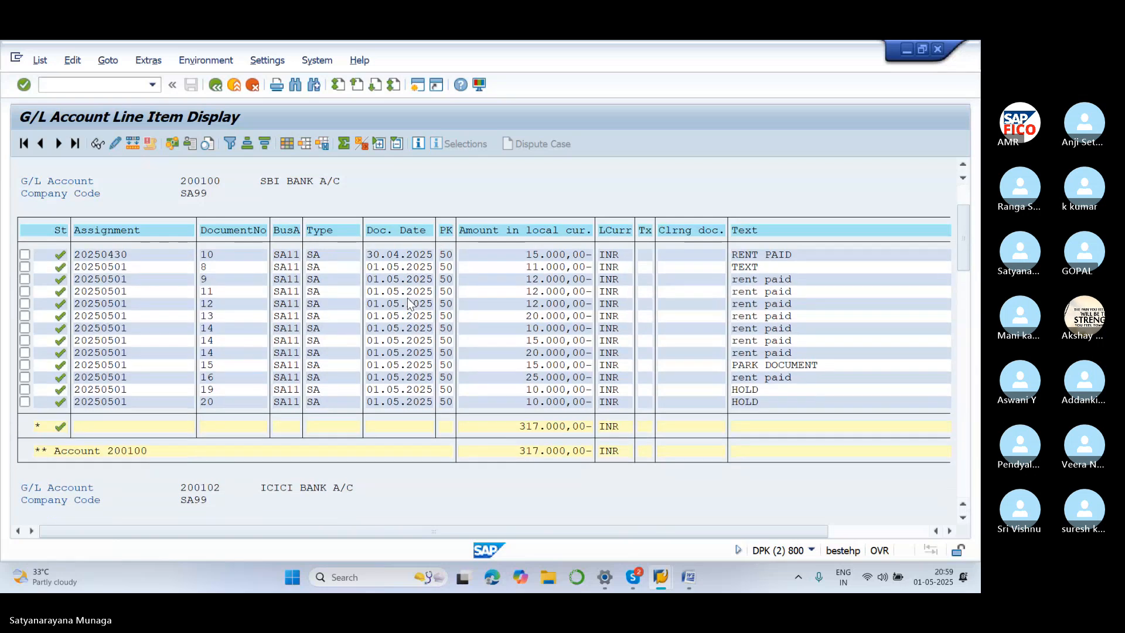
scroll(409, 303, "down", 5)
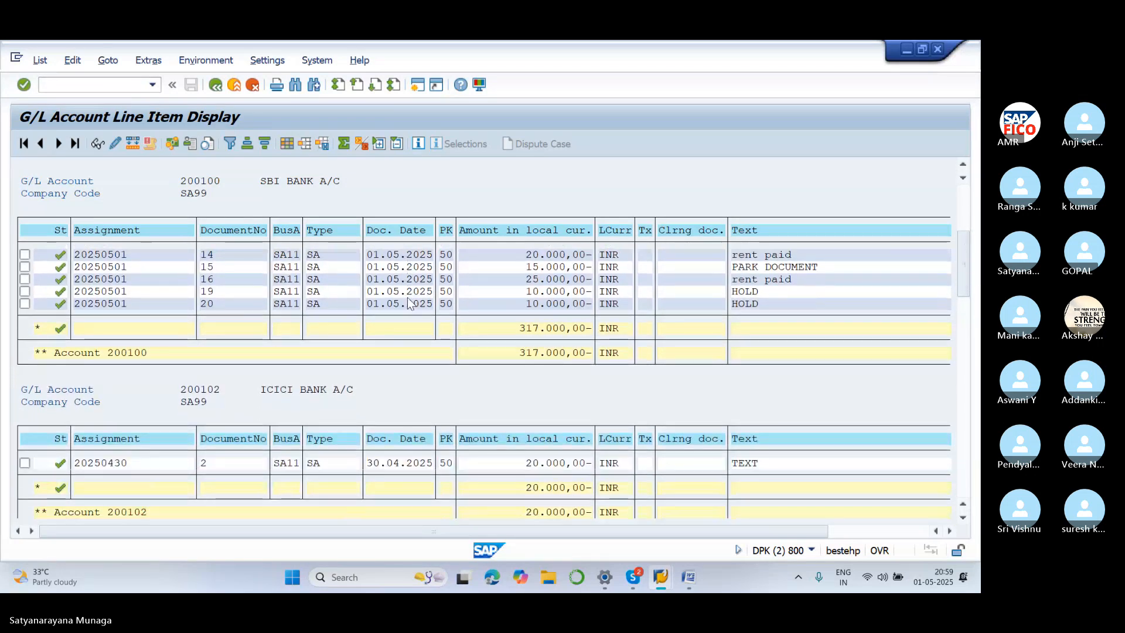
scroll(409, 303, "down", 6)
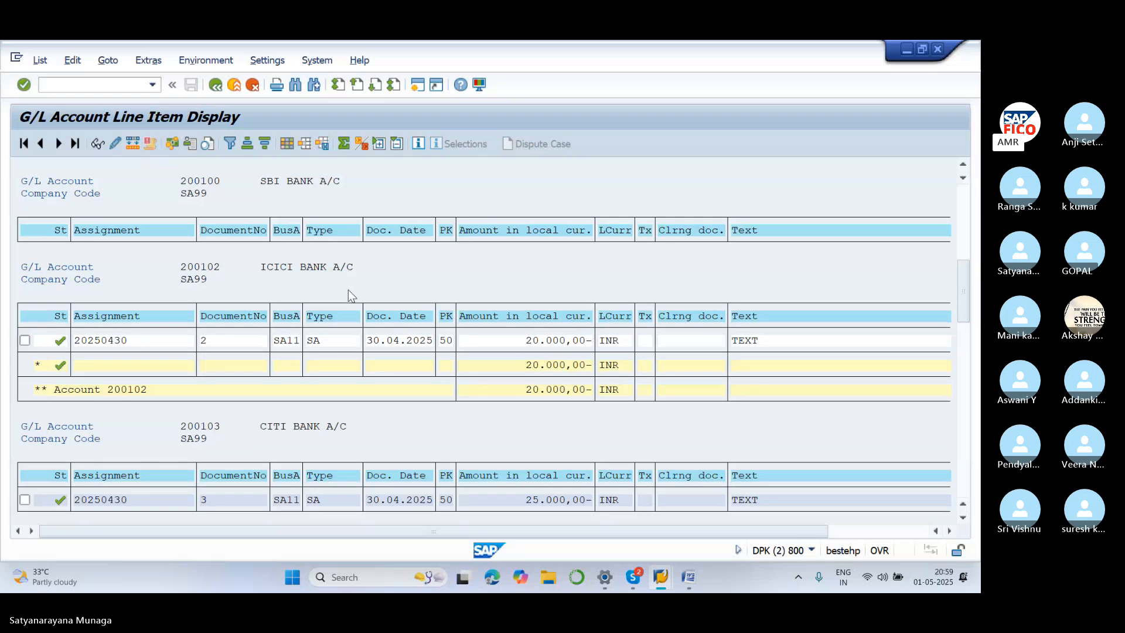
scroll(348, 290, "down", 1)
scroll(521, 374, "down", 1)
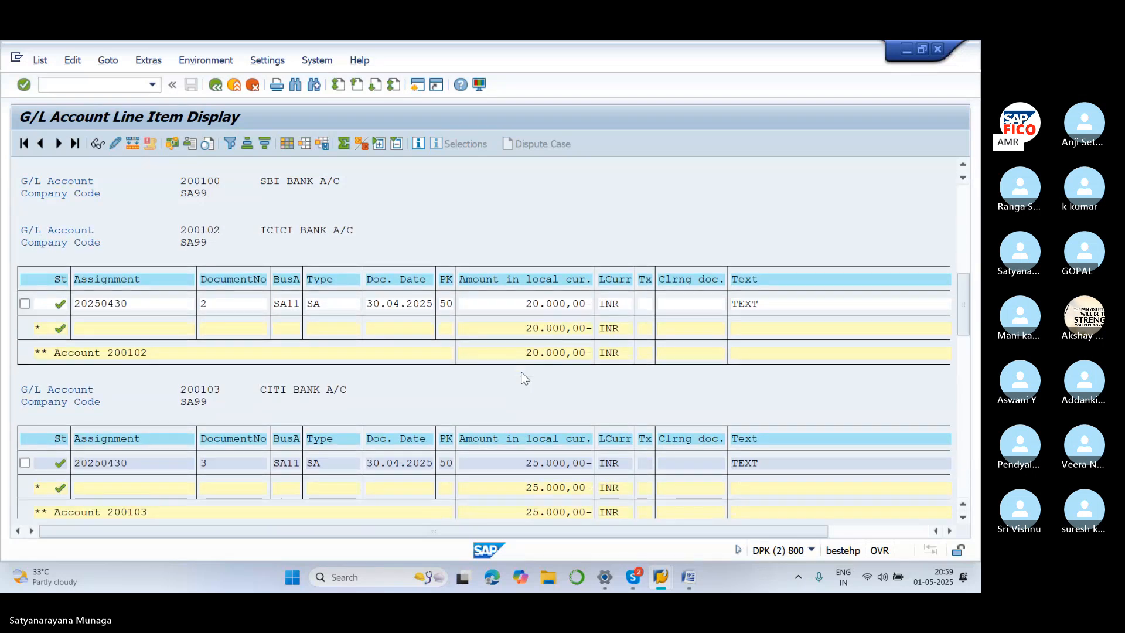
scroll(522, 369, "down", 5)
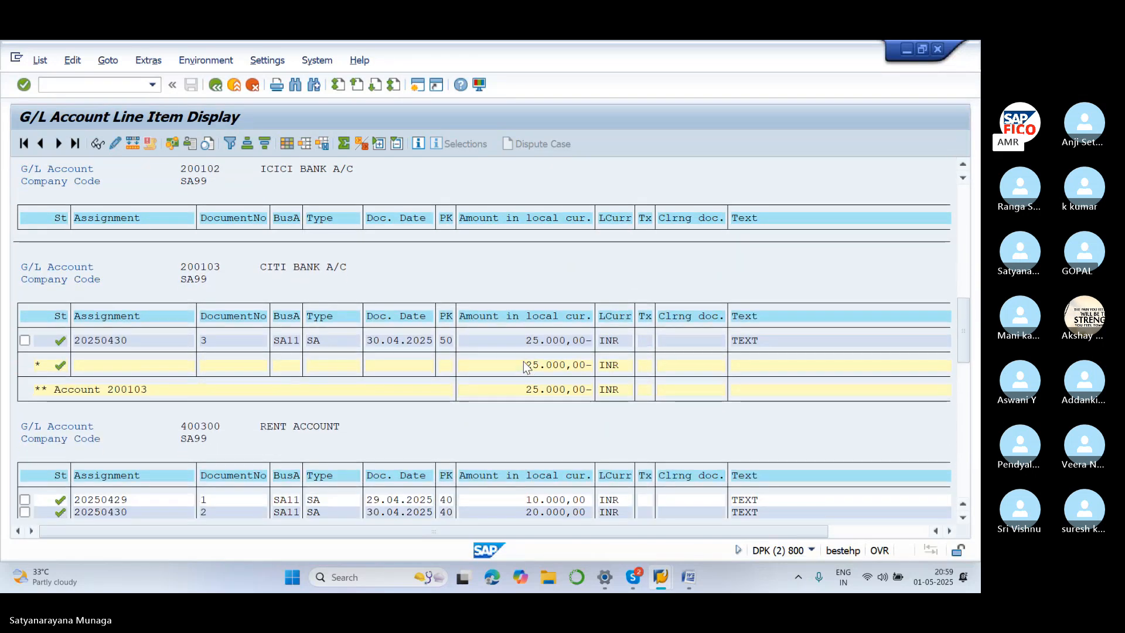
scroll(523, 361, "down", 3)
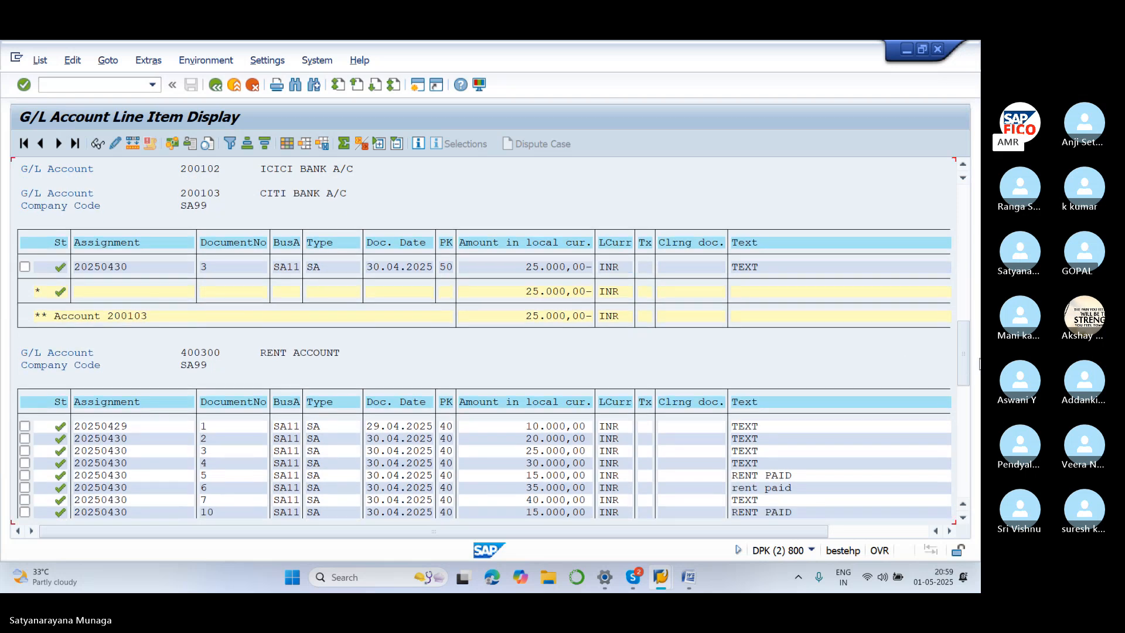
left_click_drag(962, 368, 964, 417)
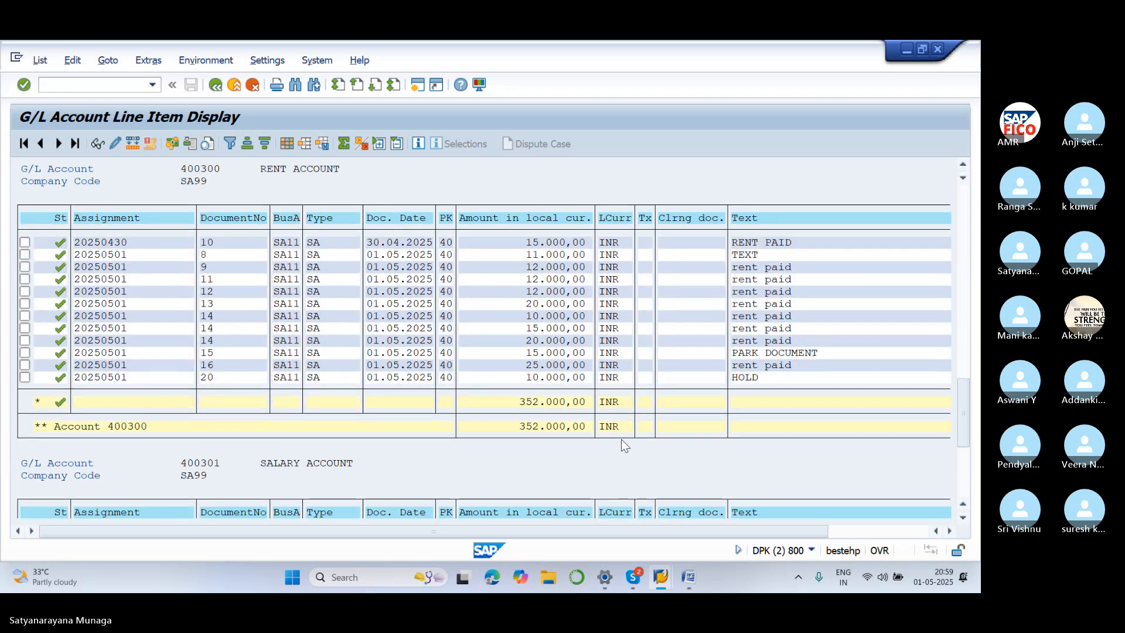
scroll(621, 440, "up", 6)
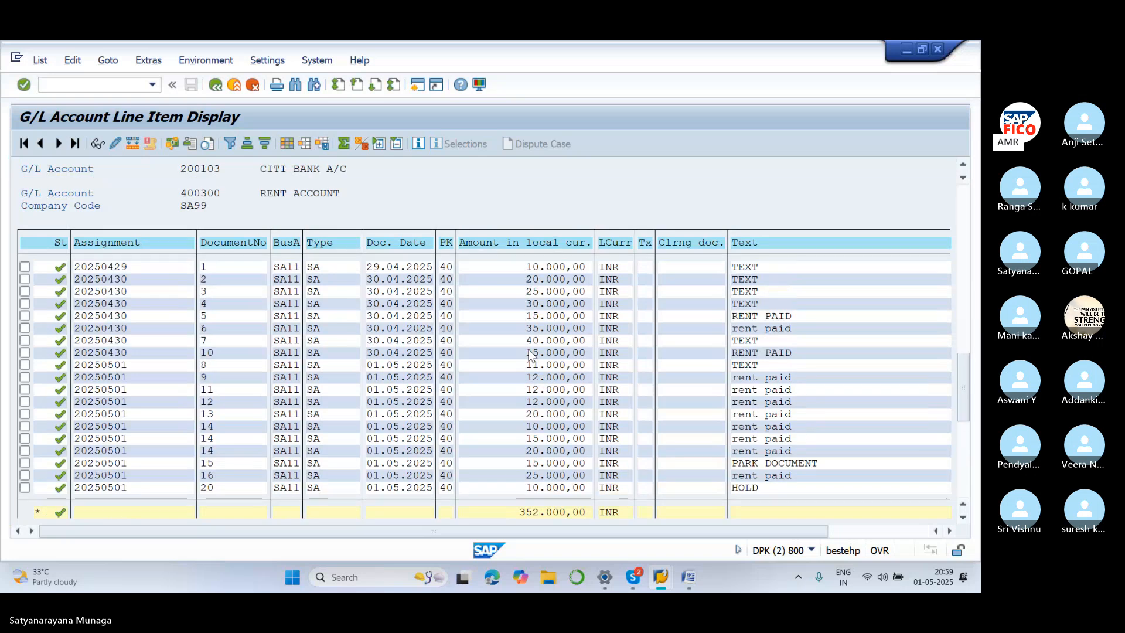
scroll(529, 355, "up", 2)
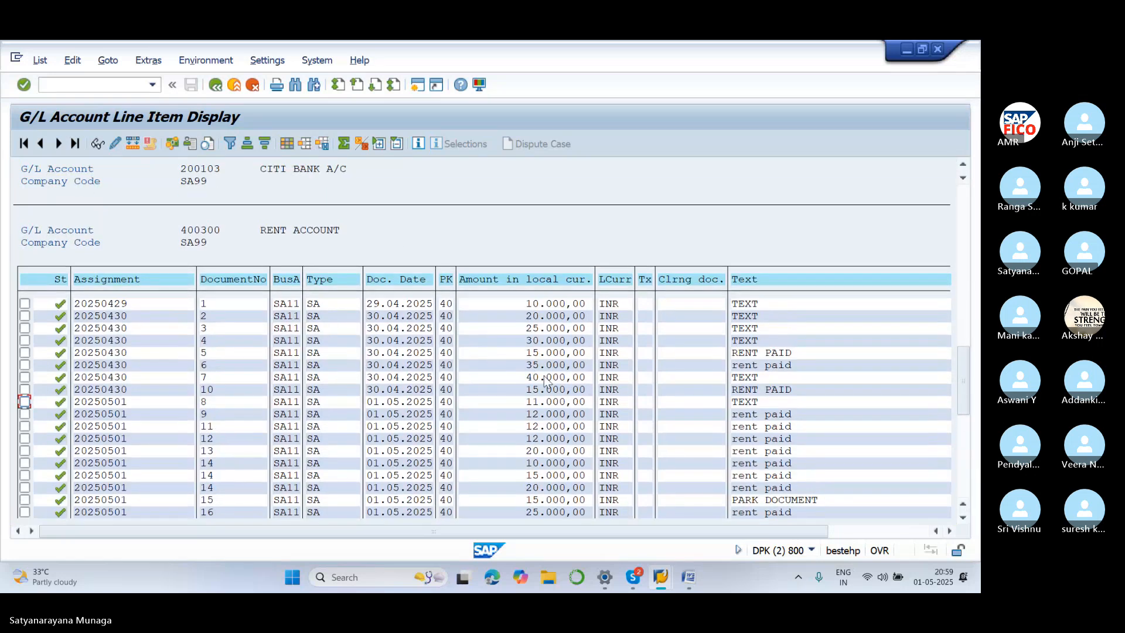
scroll(545, 382, "down", 3)
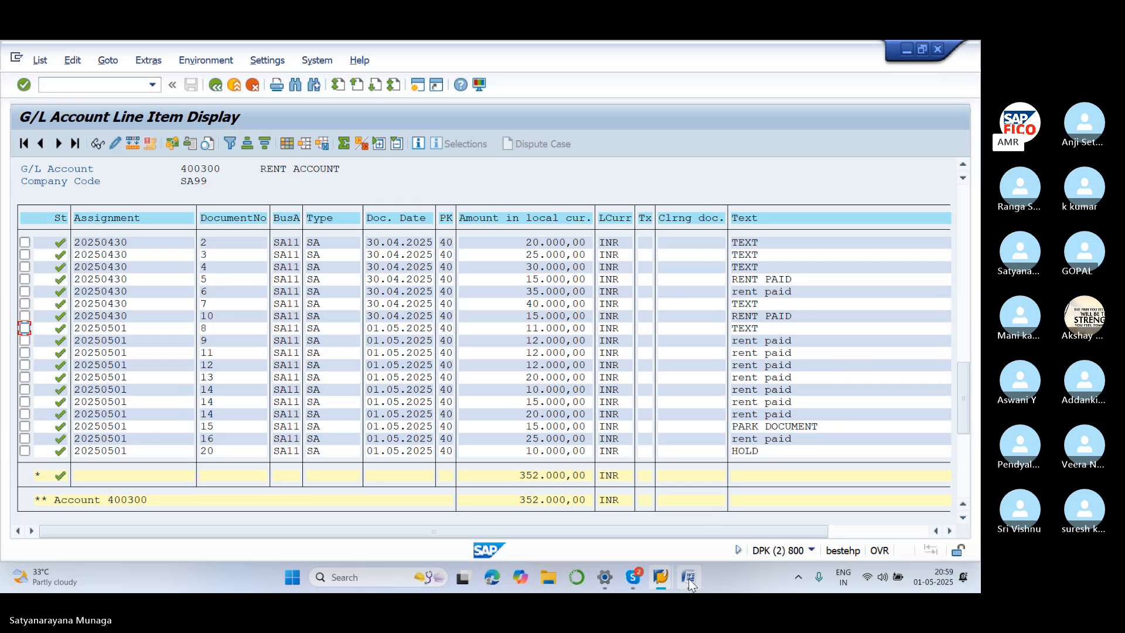
mouse_move(689, 580)
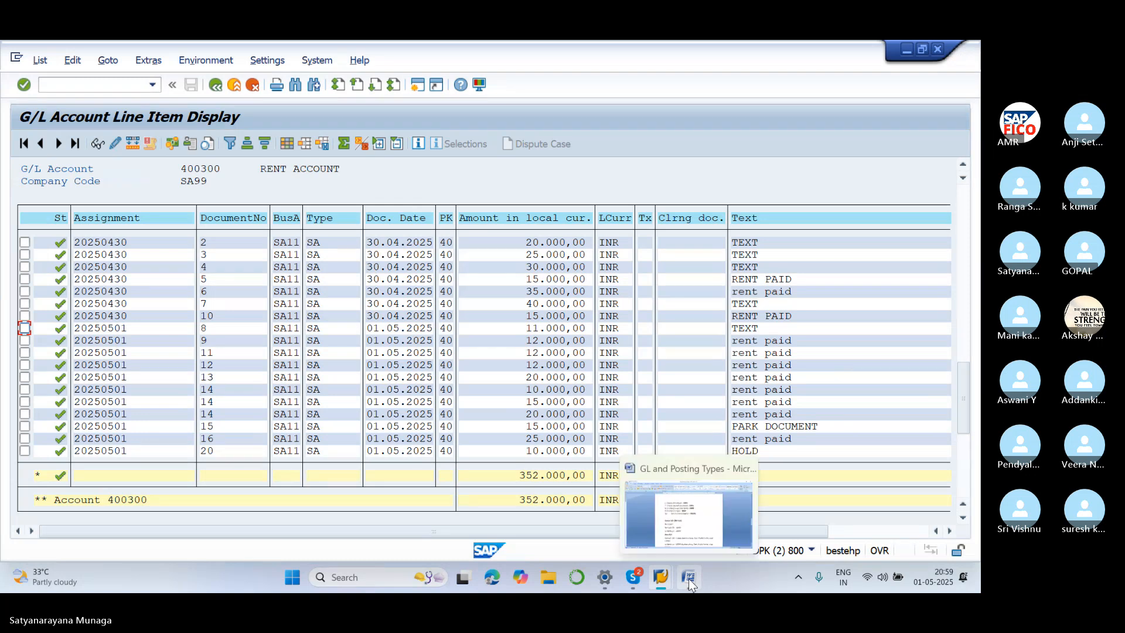
left_click(688, 578)
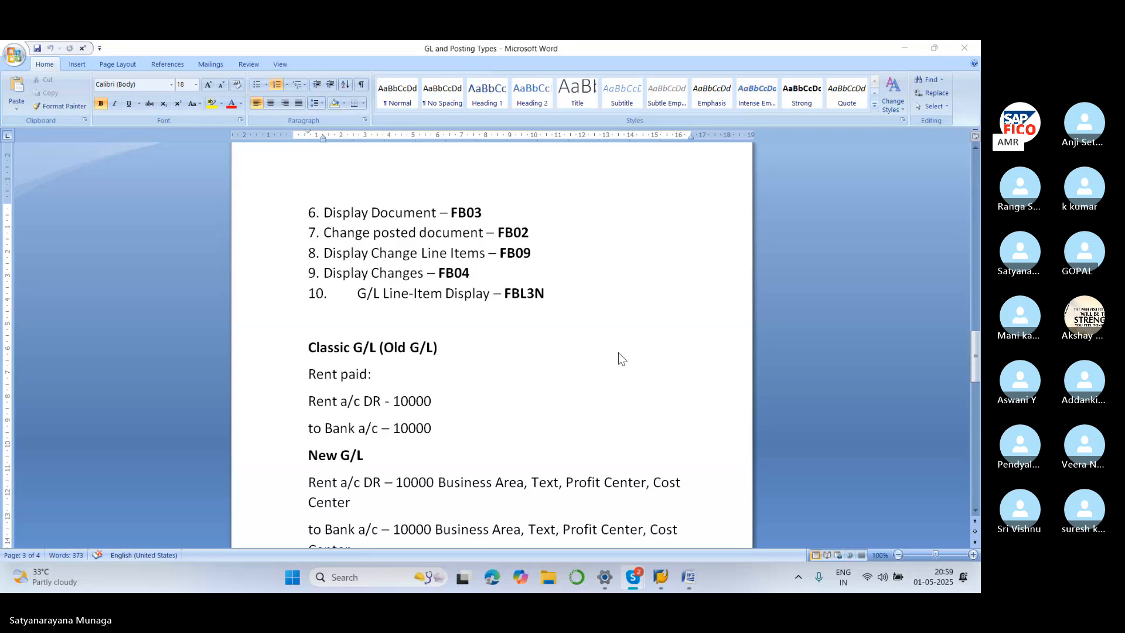
scroll(372, 375, "down", 1)
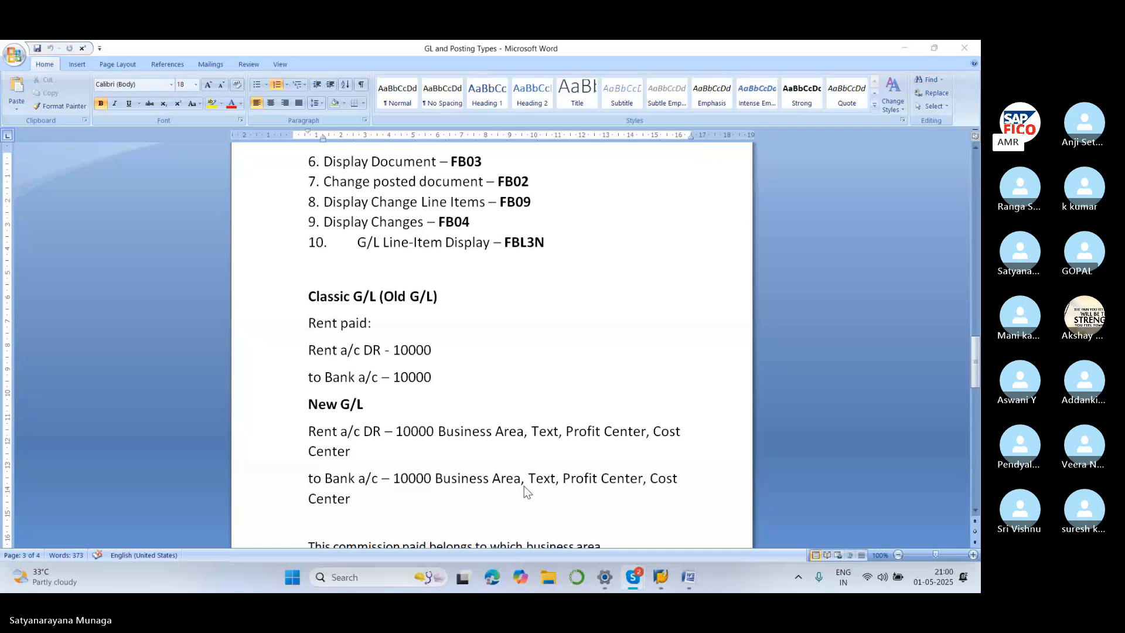
scroll(542, 467, "down", 3)
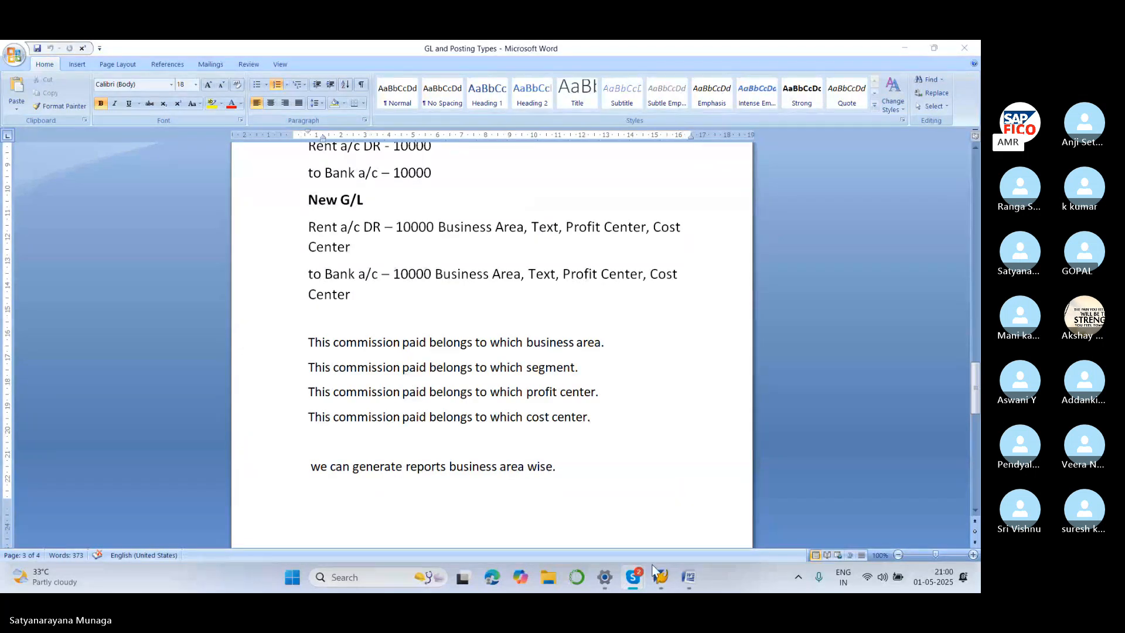
mouse_move(661, 577)
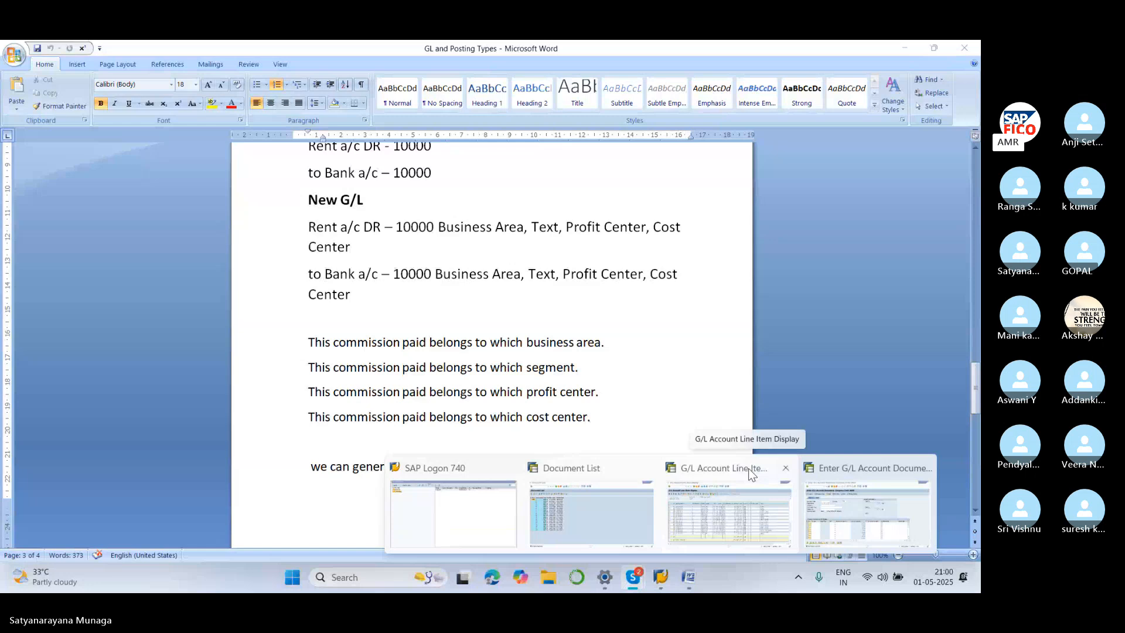
left_click(752, 473)
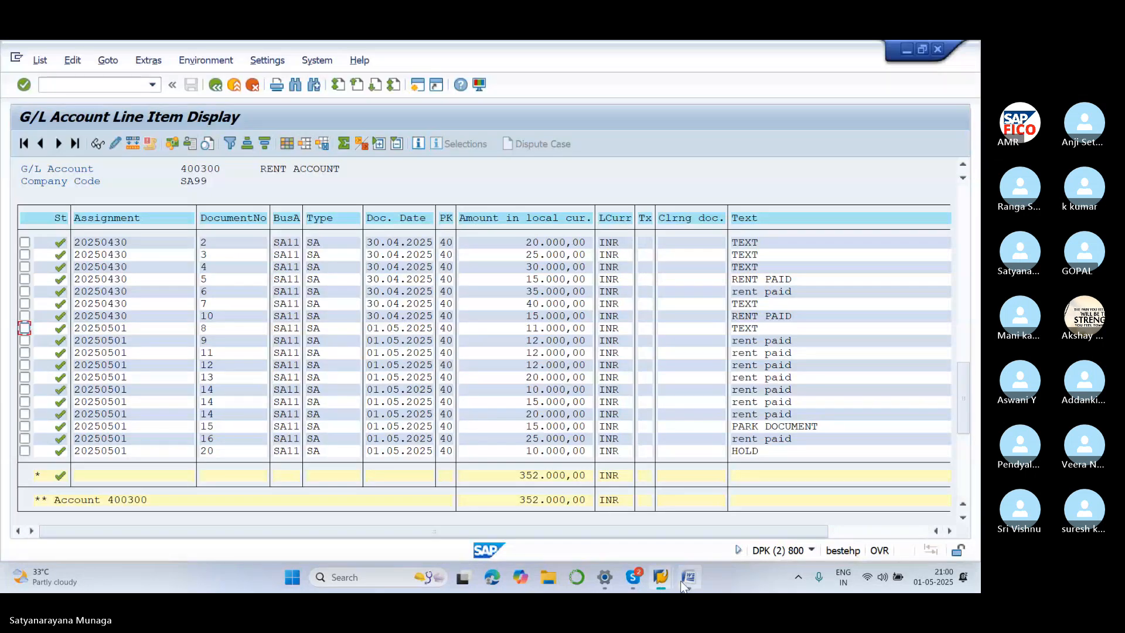
Restart FB50 G/L account document entry in the SAP window
mouse_move(662, 577)
left_click(843, 474)
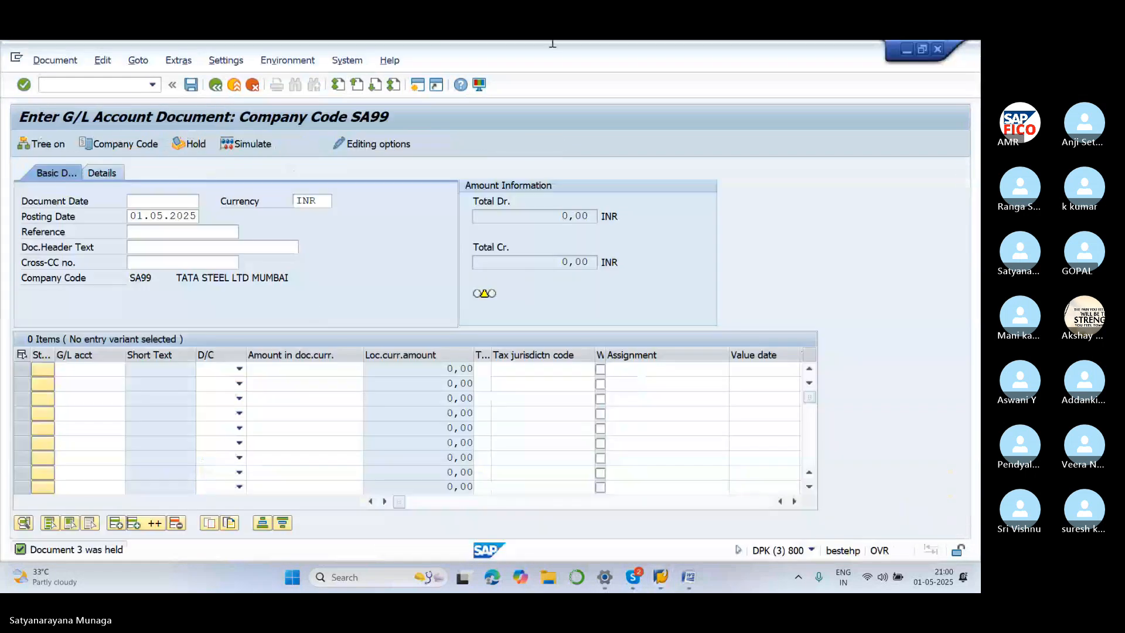
left_click(133, 87)
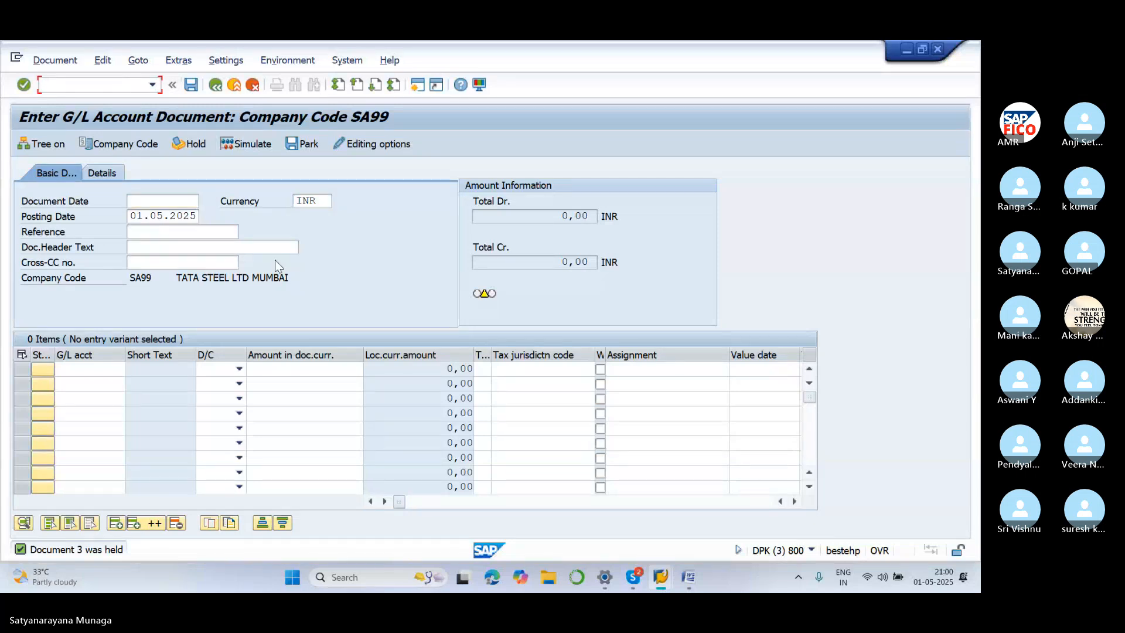
type("/NFB50")
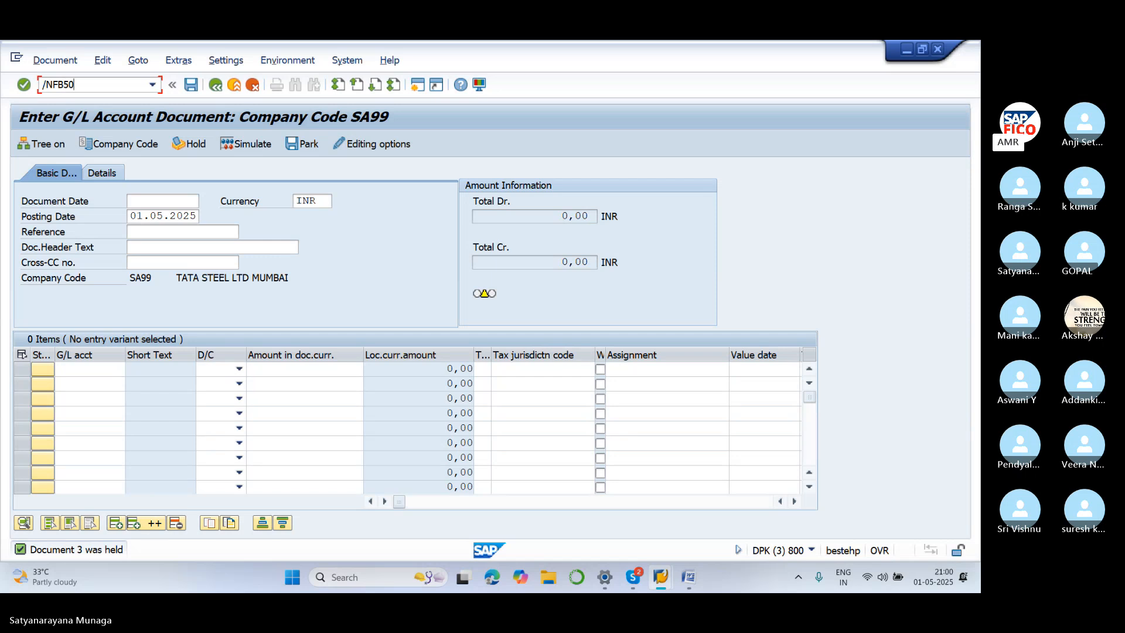
key("Return")
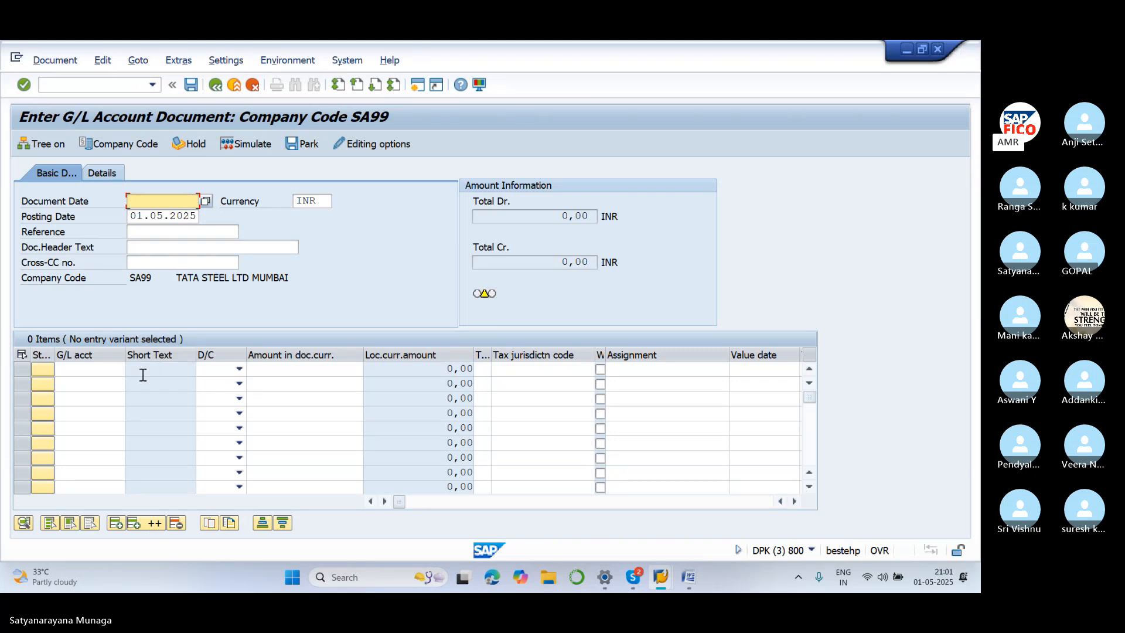
Enter document date 01.05.2025 with line accounts 400300 and 200100 SBI BANK A/C
left_click(721, 314)
left_click(155, 201)
type("01")
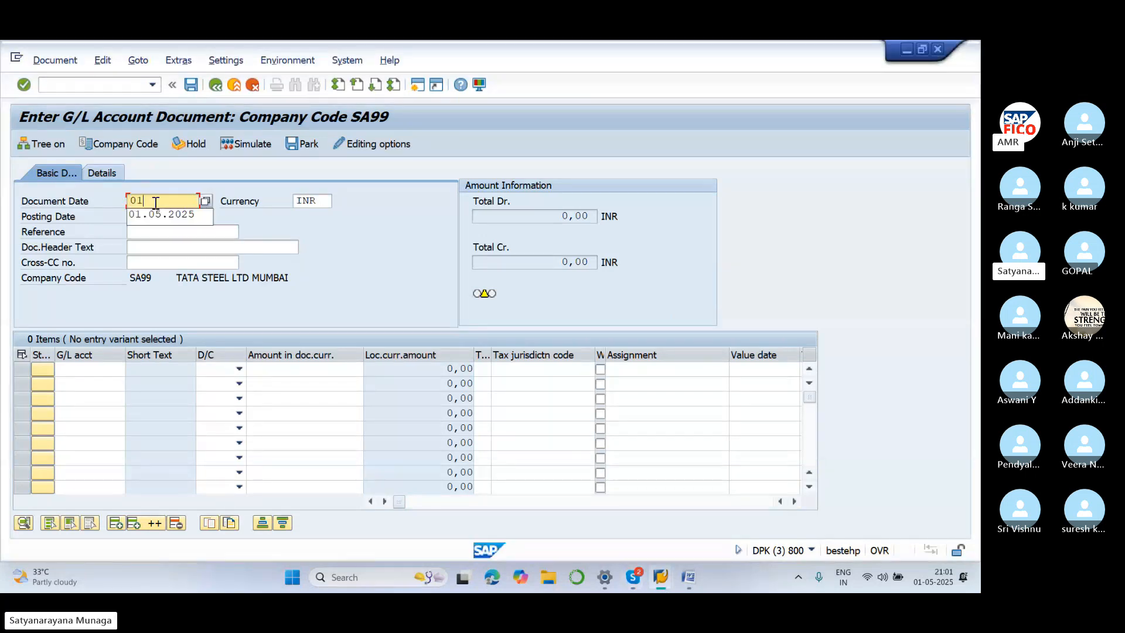
type(".05.2025")
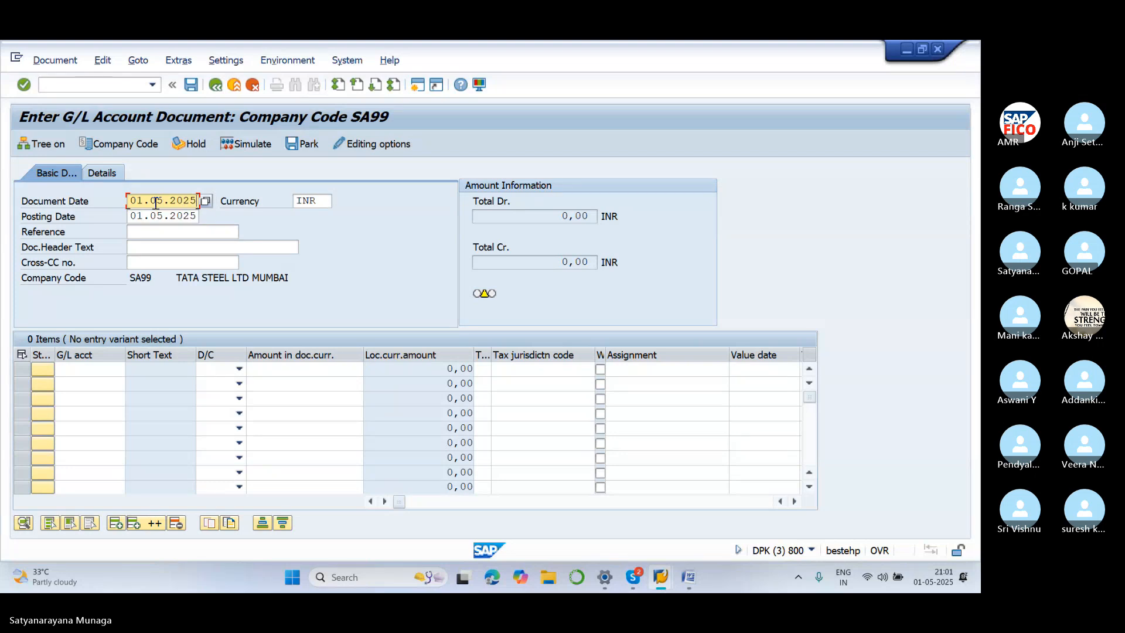
left_click(124, 370)
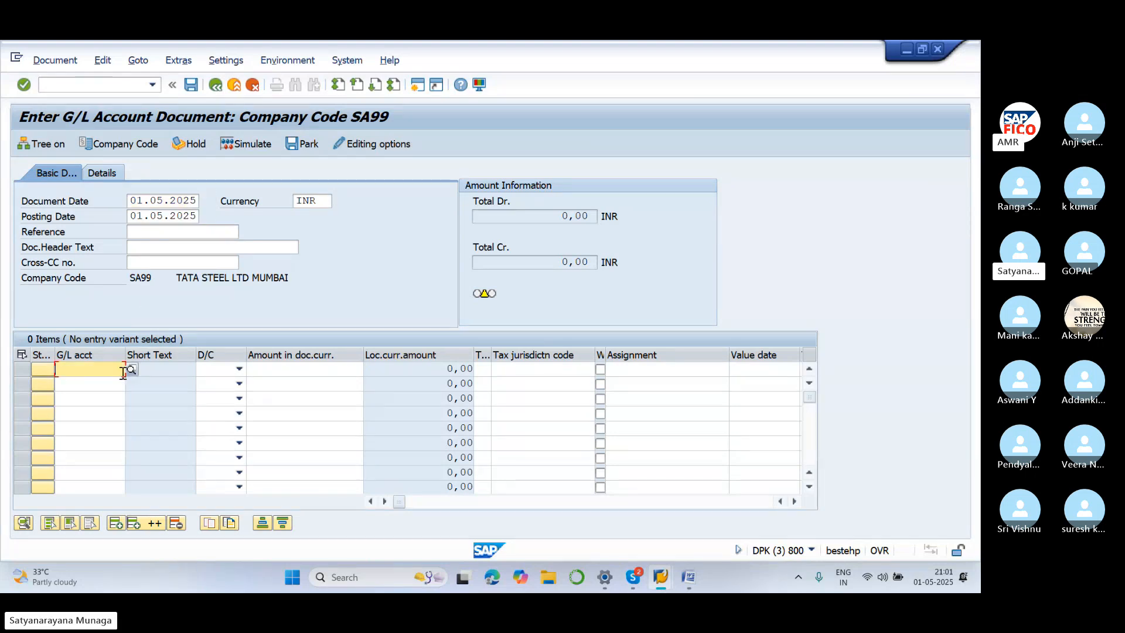
type("400300")
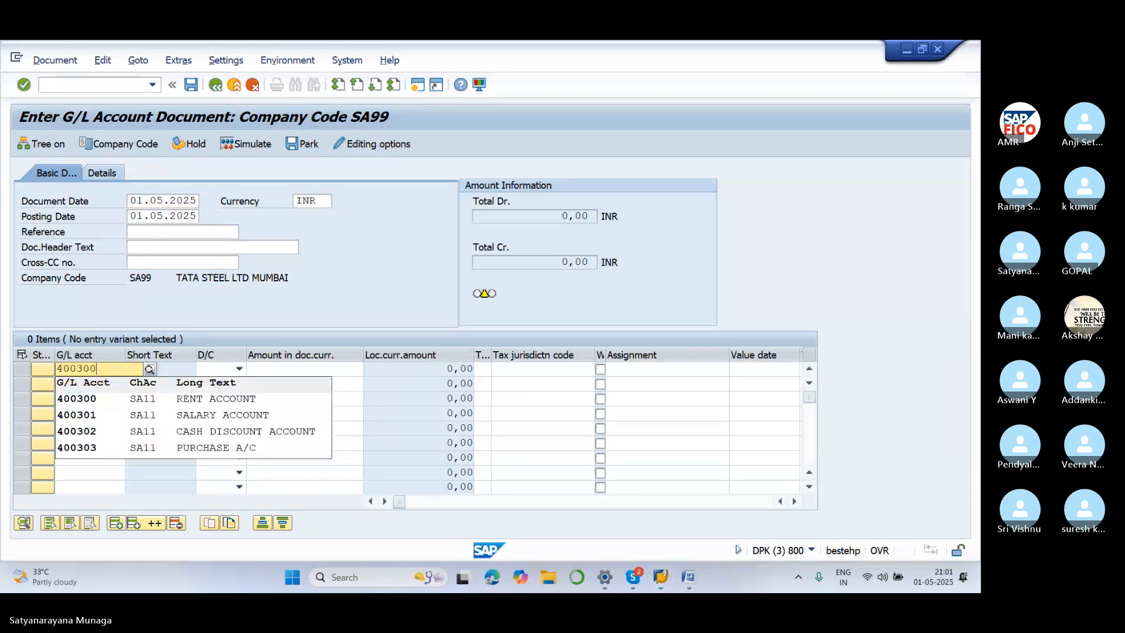
left_click(174, 400)
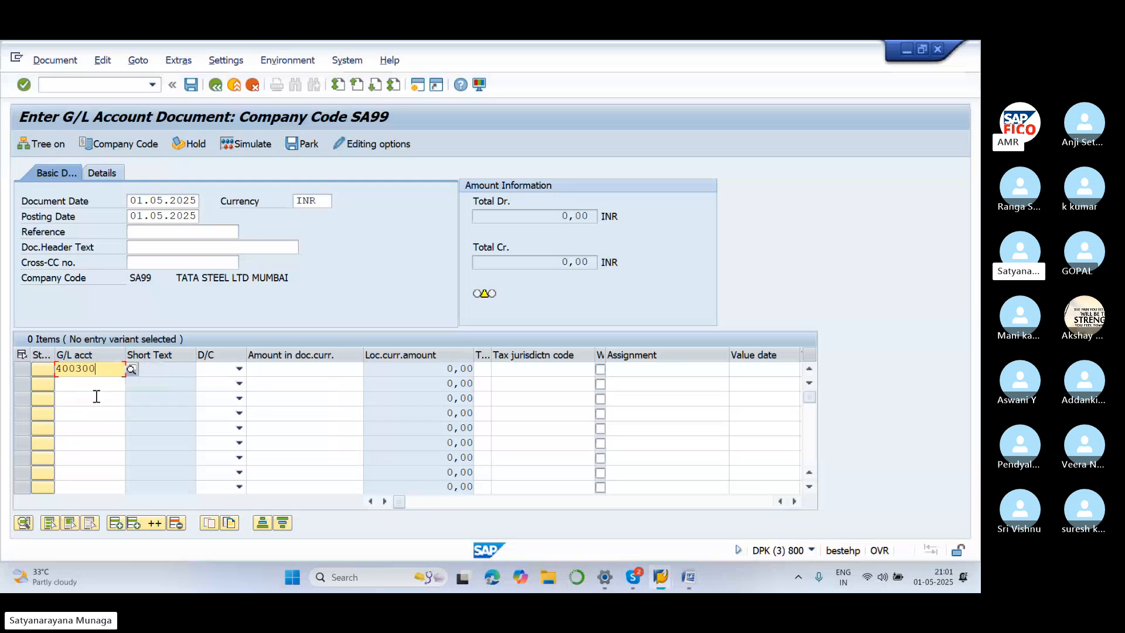
left_click(99, 386)
type("200")
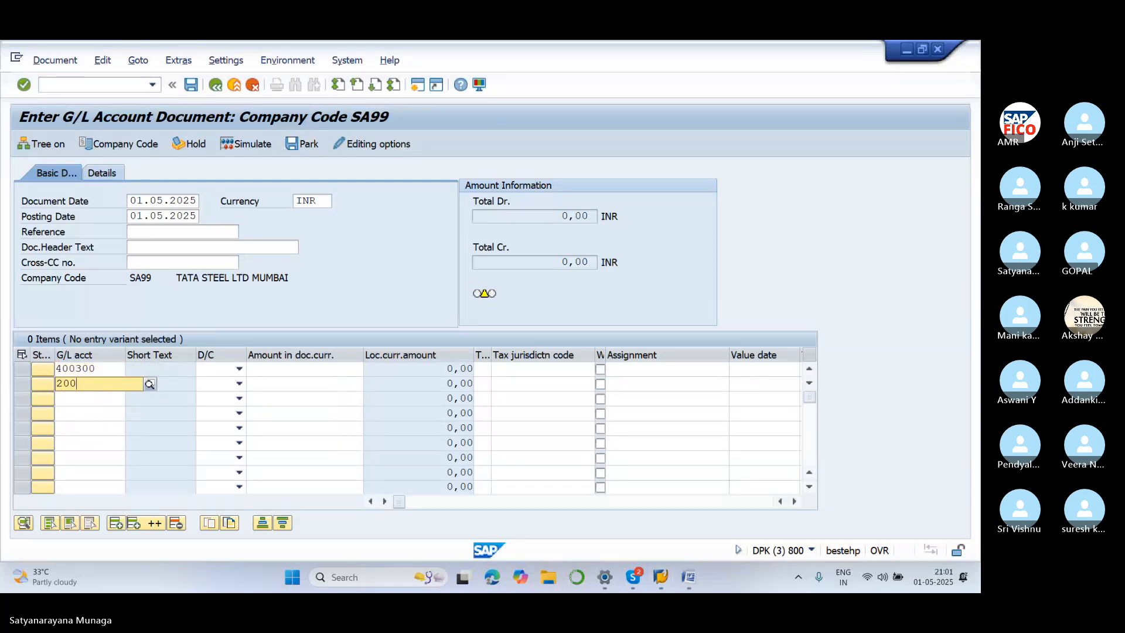
type("100")
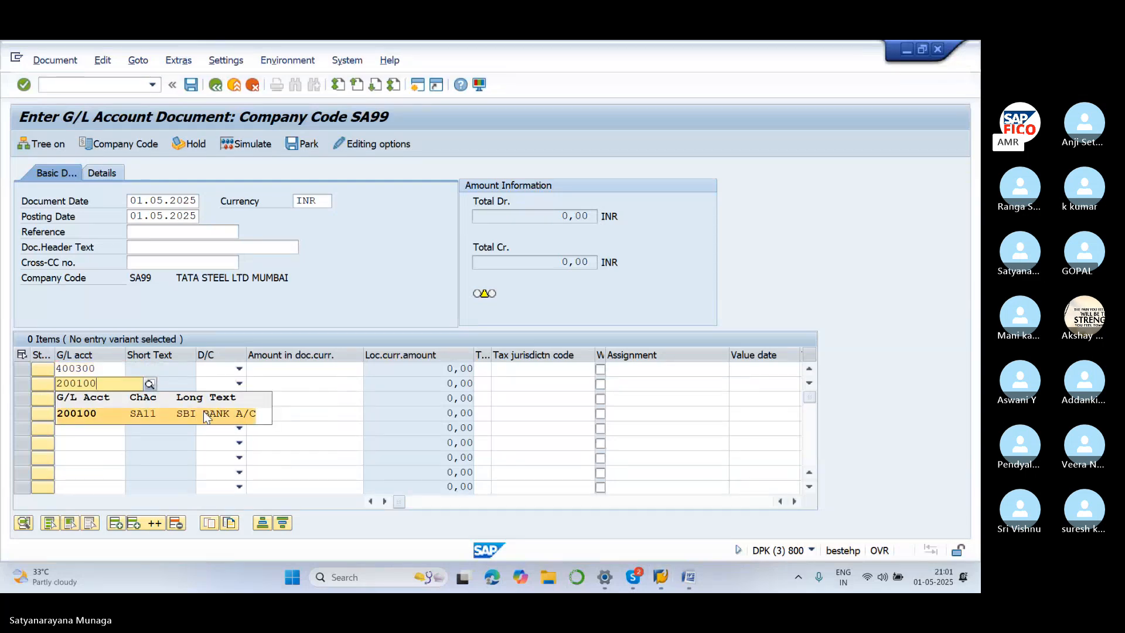
left_click(202, 414)
Make 400300 a debit and 200100 a credit, each for 10000
left_click(240, 368)
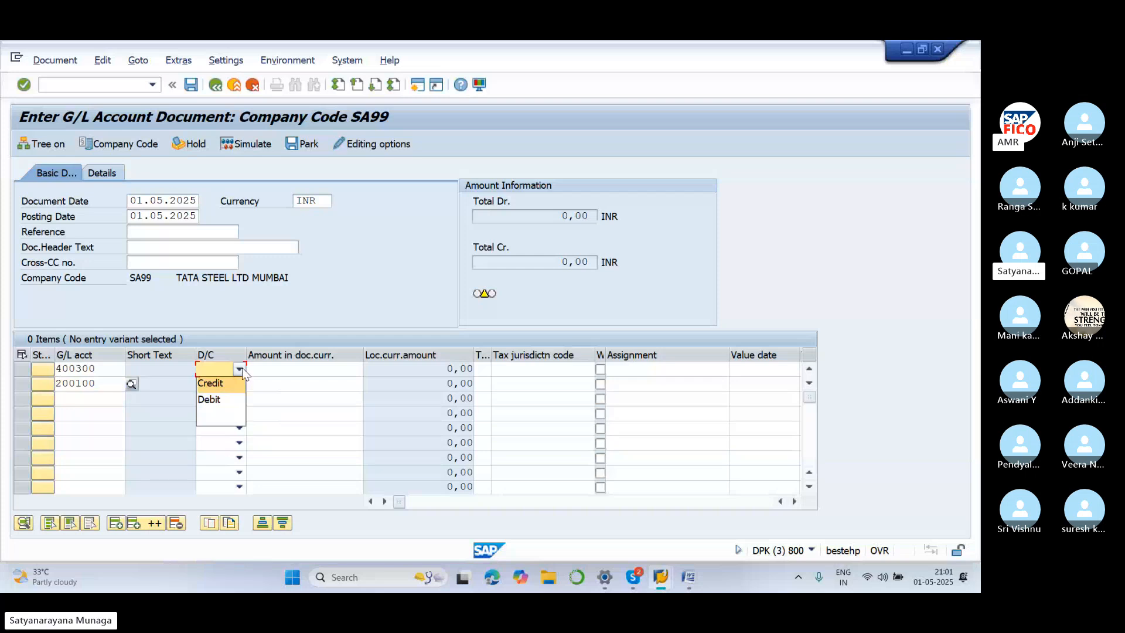
left_click(238, 400)
left_click(239, 384)
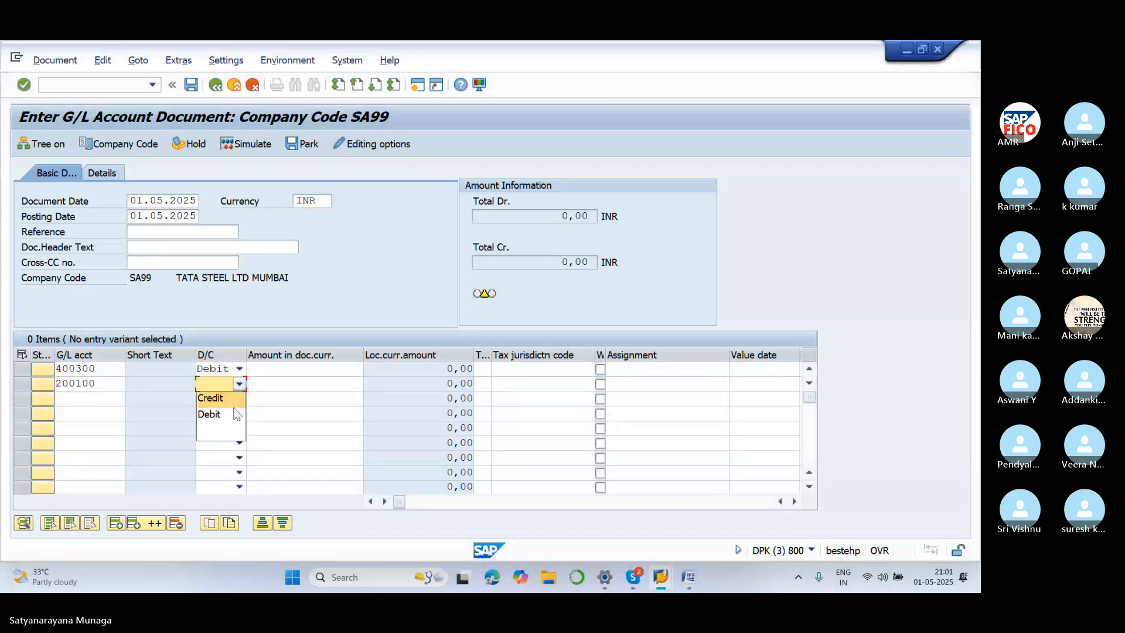
left_click(234, 398)
left_click(302, 367)
type("10000")
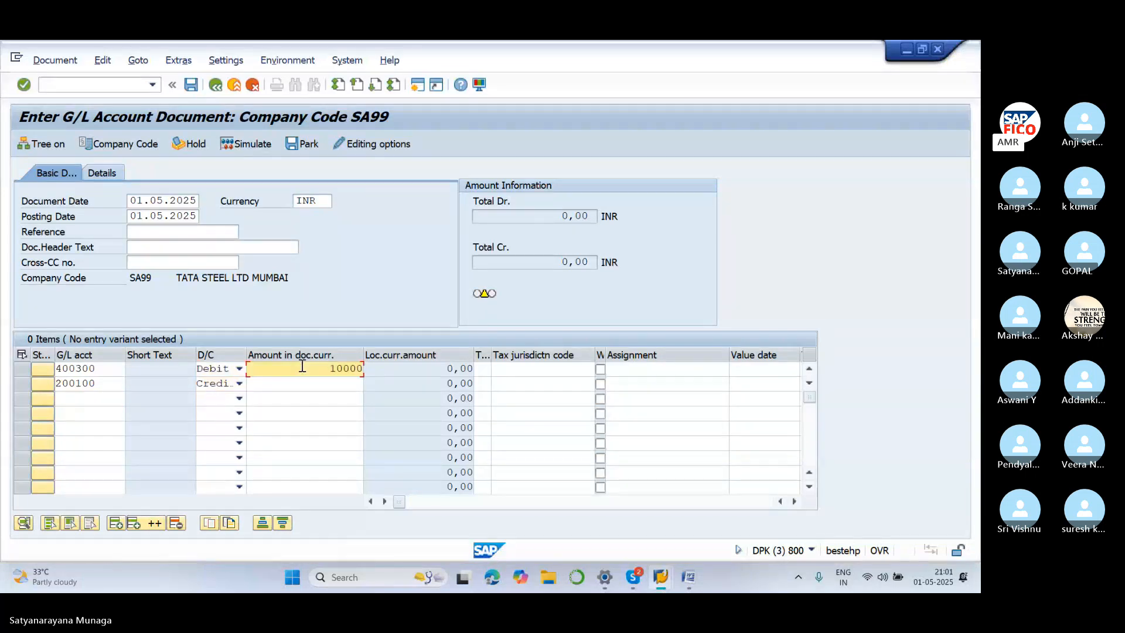
left_click(334, 387)
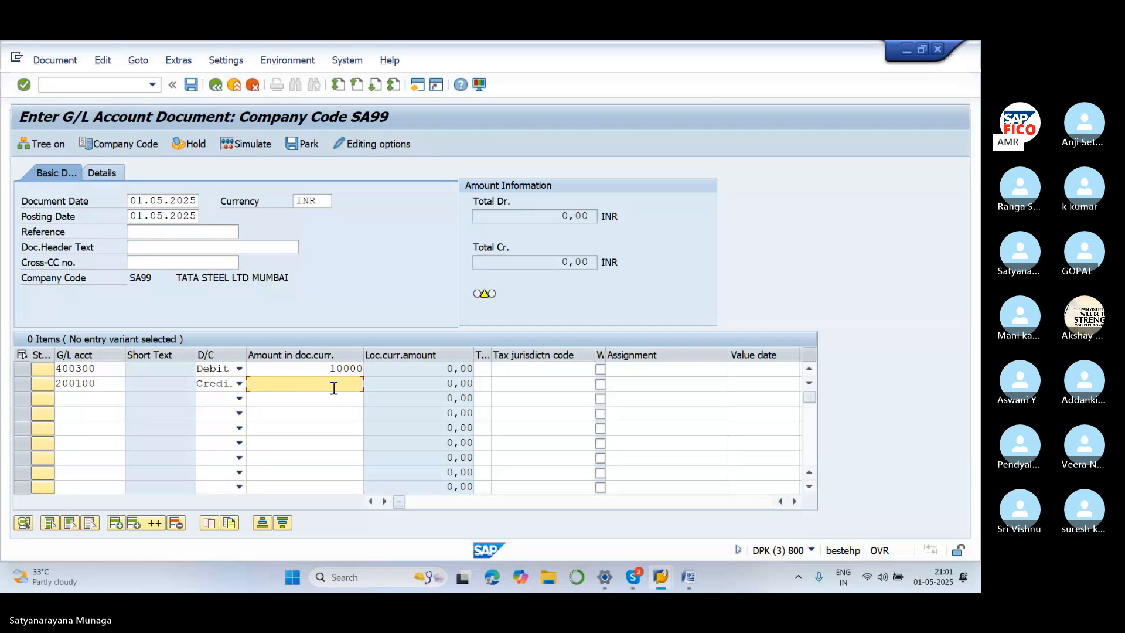
type("10000")
key("Tab")
key("Tab")
key("Tab")
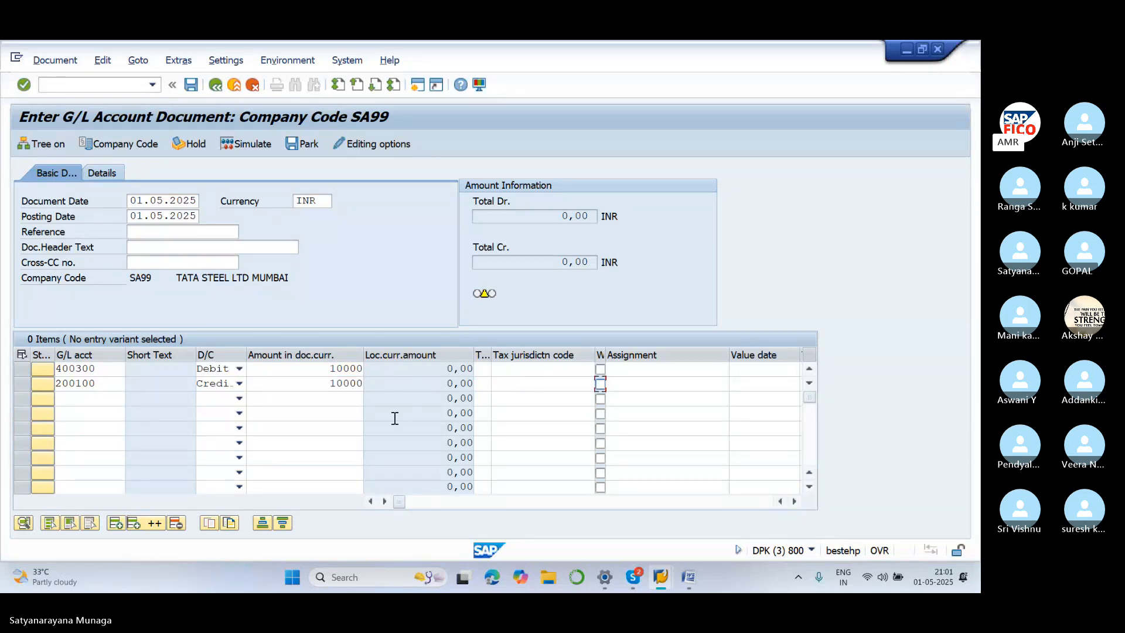
key("Tab")
key("Tab")
key("Tab")
key("Tab")
key("Tab")
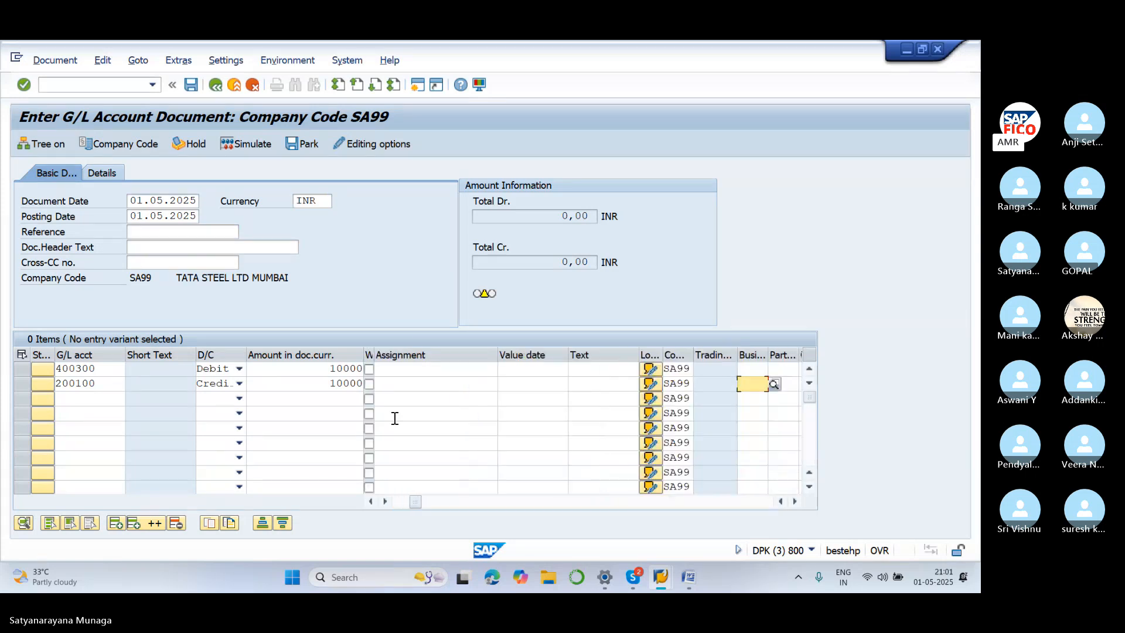
key("Tab")
key("Tab")
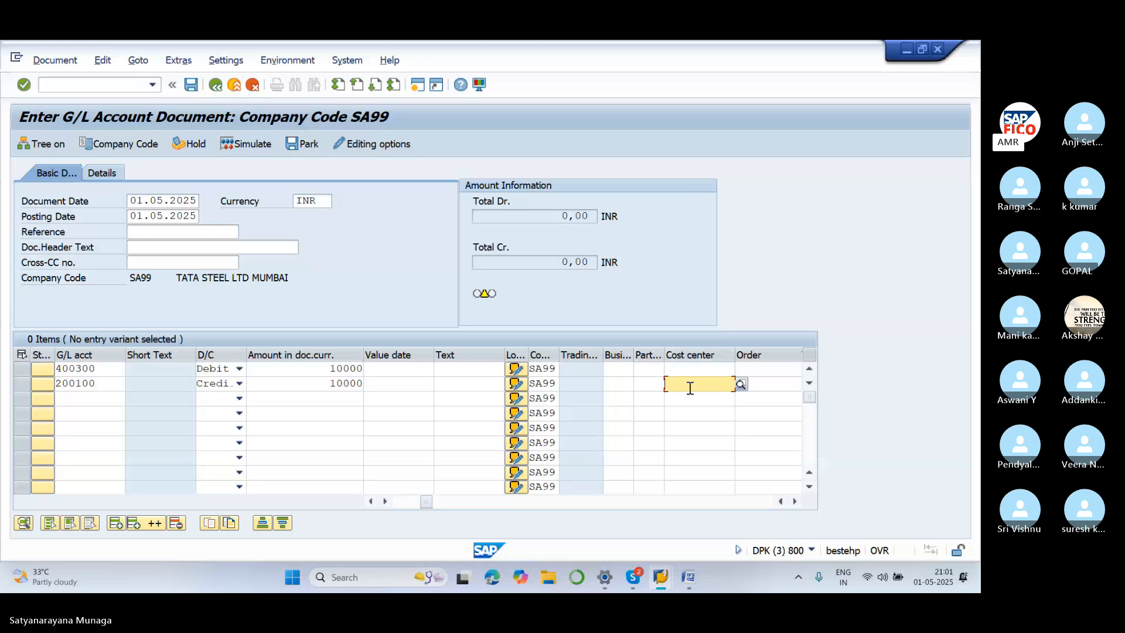
left_click_drag(429, 504, 463, 504)
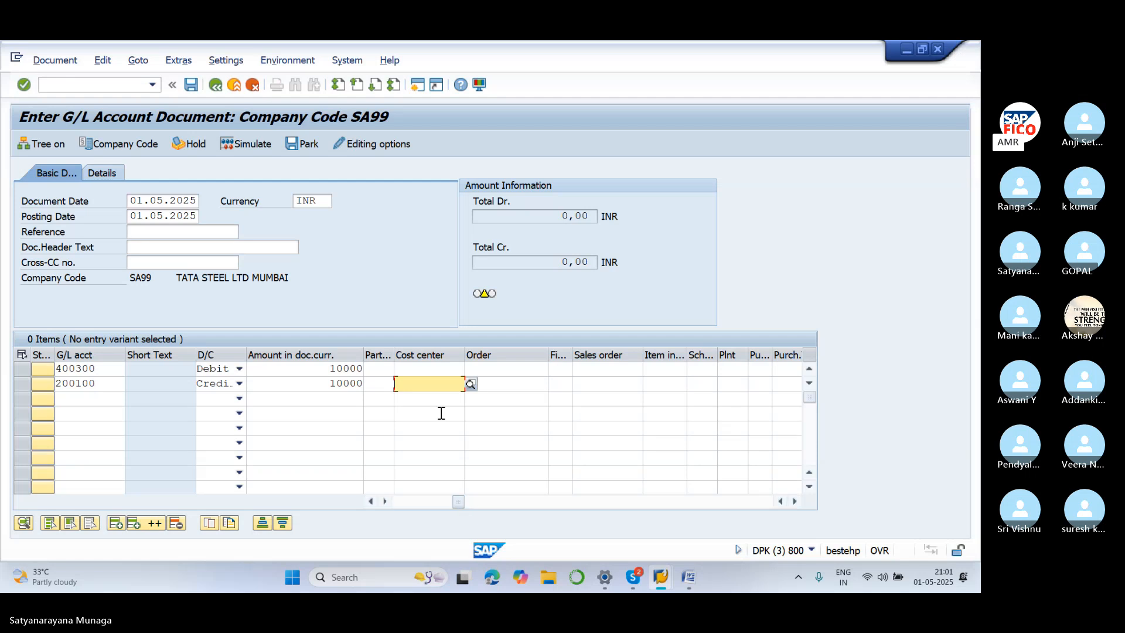
left_click(464, 504)
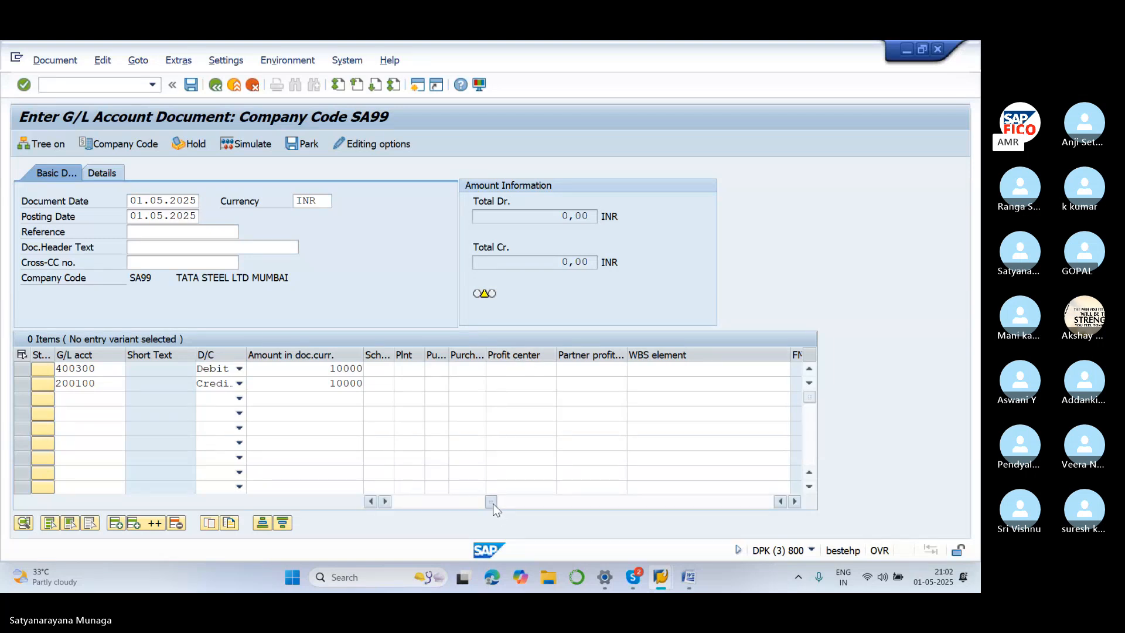
left_click_drag(493, 504, 491, 504)
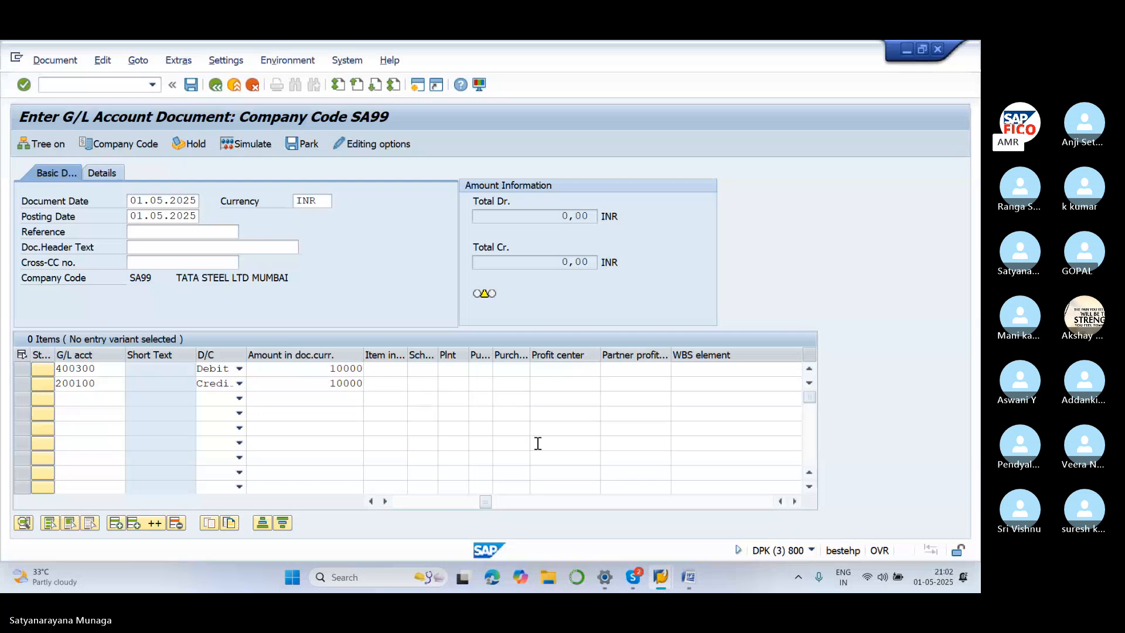
Bring the Word GL and Posting Types notes to the front and scroll through them
left_click(688, 578)
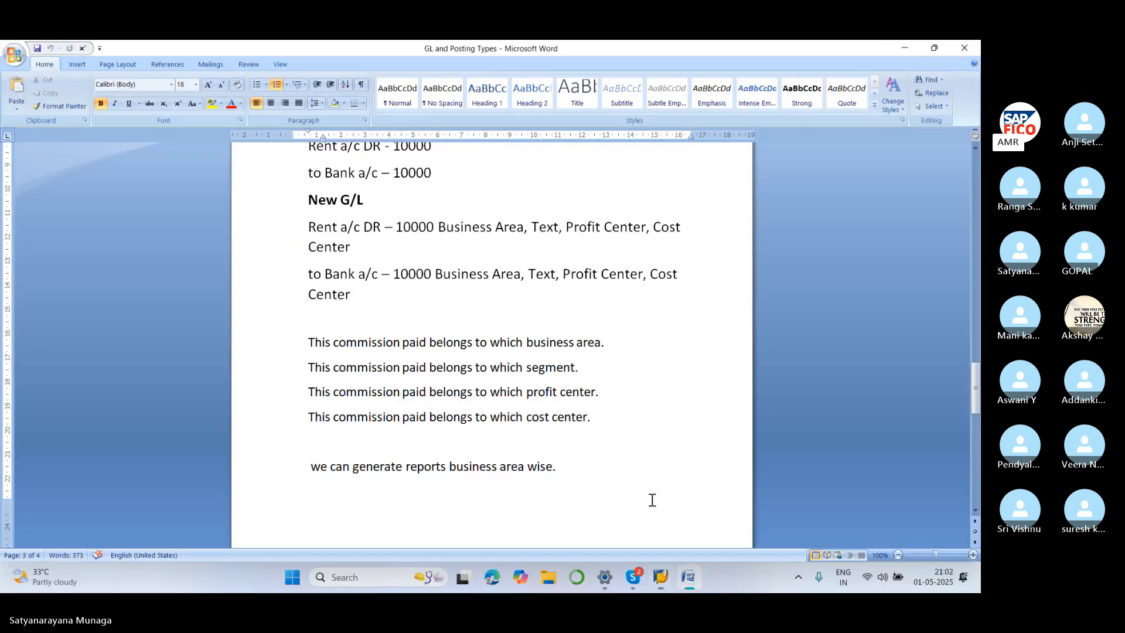
scroll(645, 493, "down", 1)
scroll(614, 440, "down", 4)
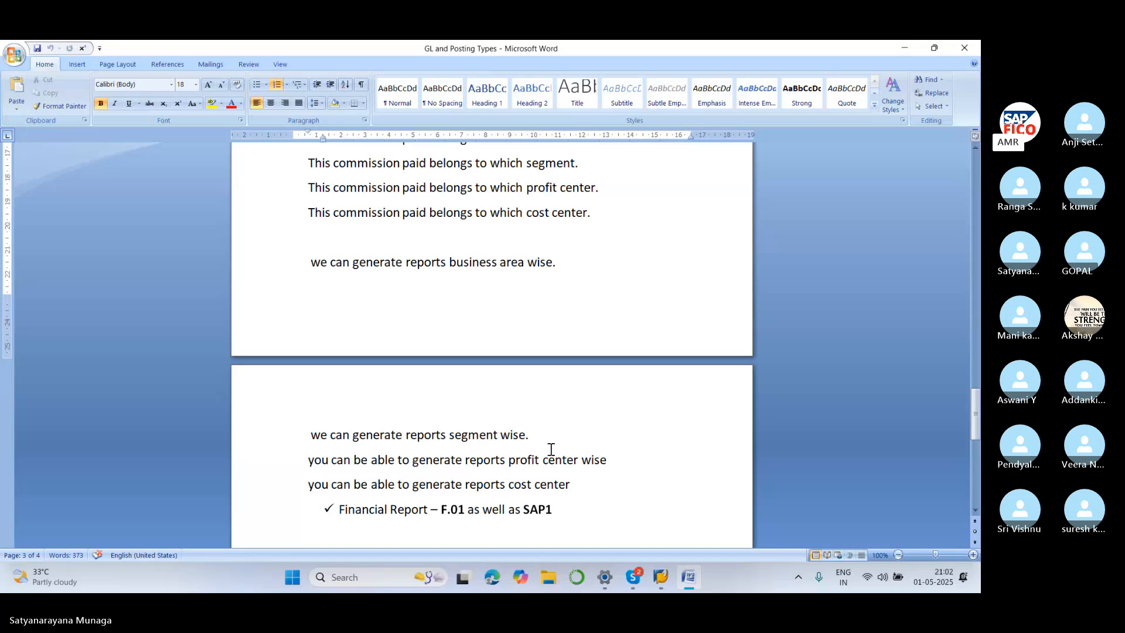
scroll(551, 439, "up", 4)
scroll(551, 432, "up", 4)
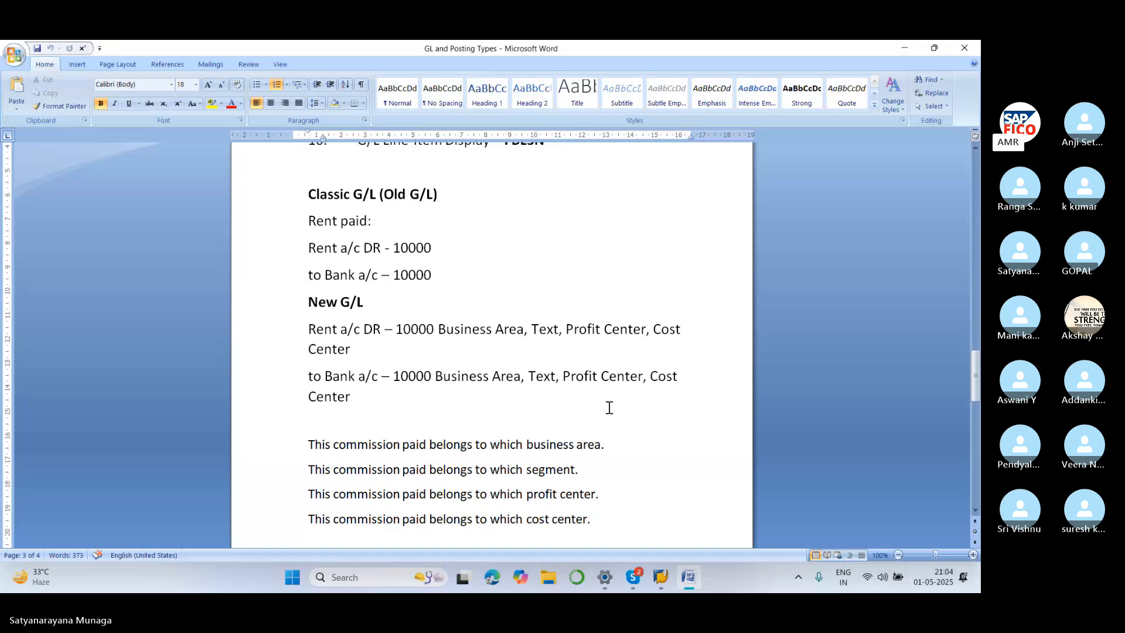
scroll(609, 407, "down", 3)
scroll(591, 364, "down", 5)
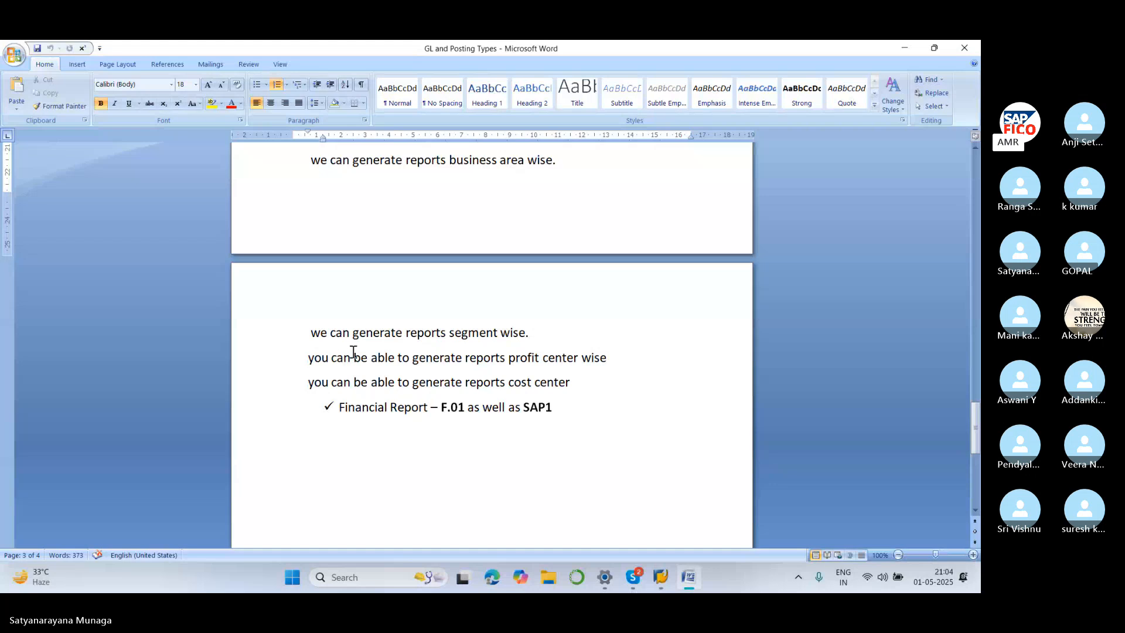
scroll(484, 329, "up", 1)
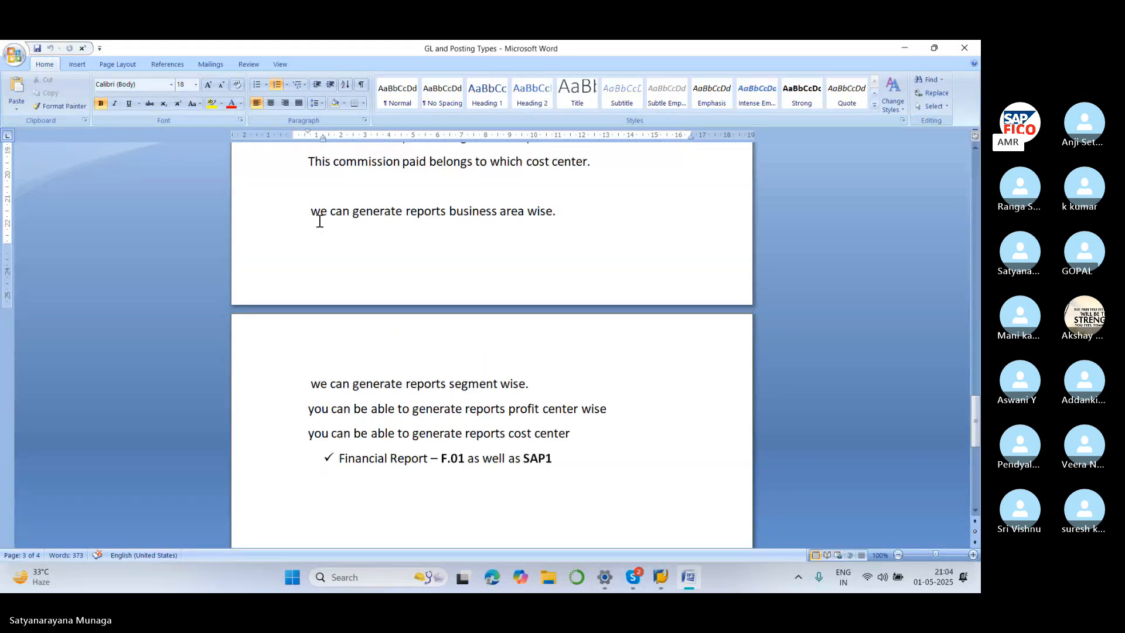
Highlight the reporting lines for business area, segment, profit center and cost center
left_click_drag(311, 211, 554, 209)
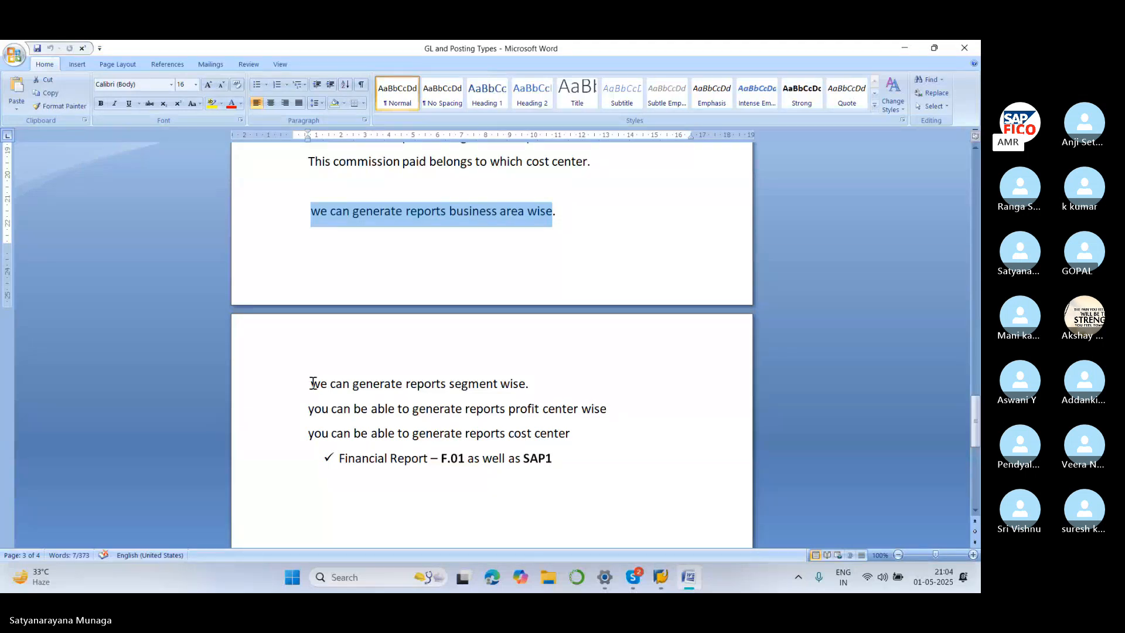
left_click_drag(313, 383, 536, 384)
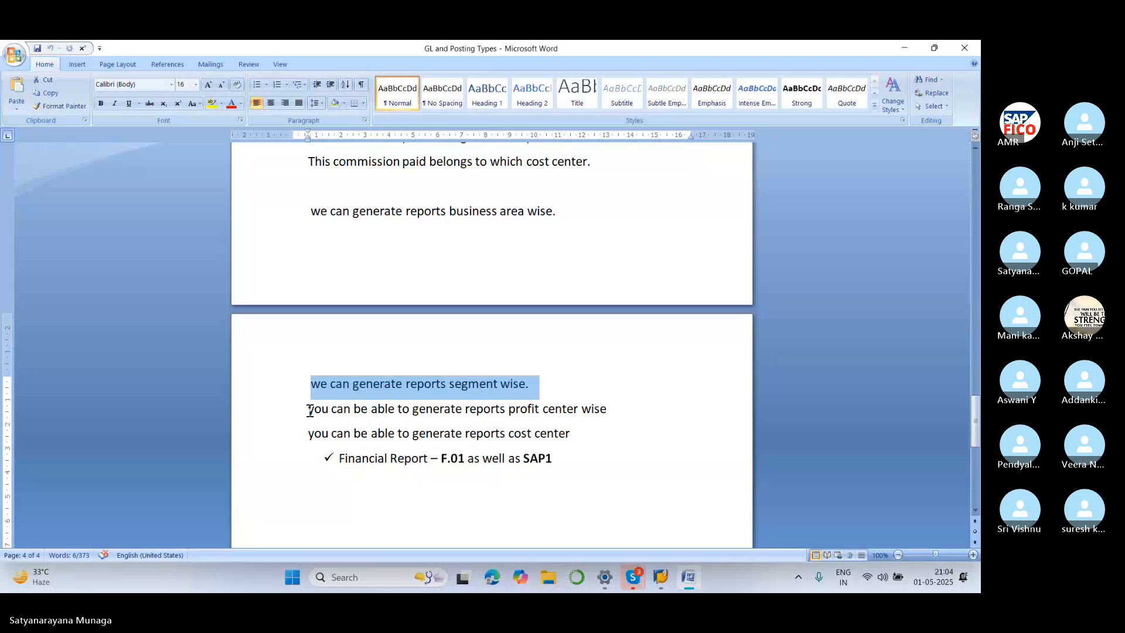
left_click_drag(309, 409, 612, 410)
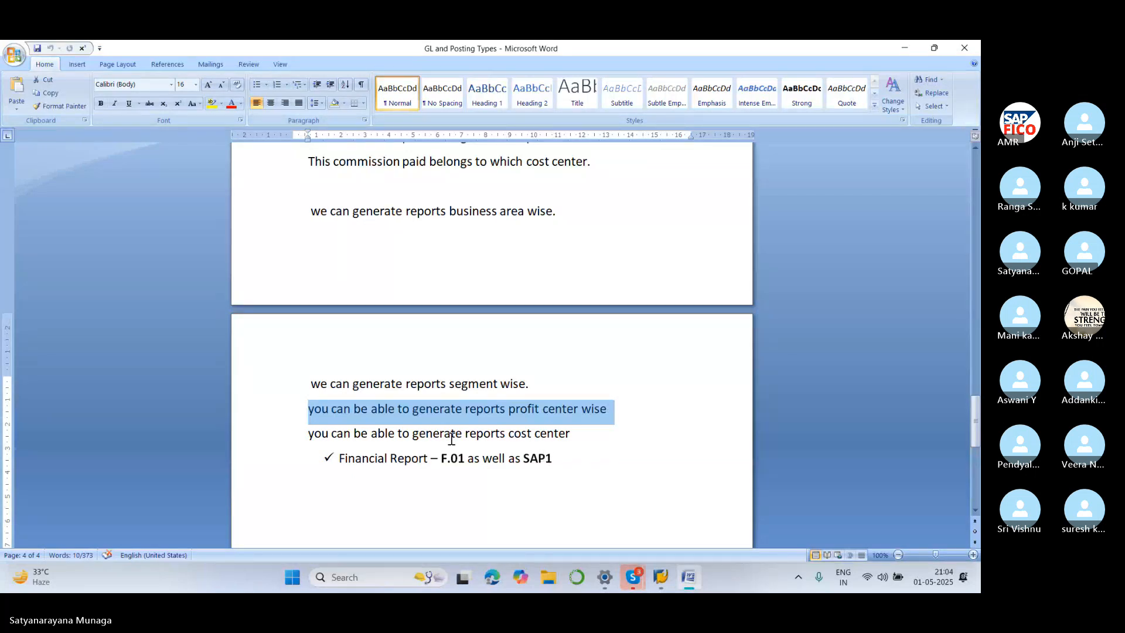
left_click_drag(303, 435, 573, 439)
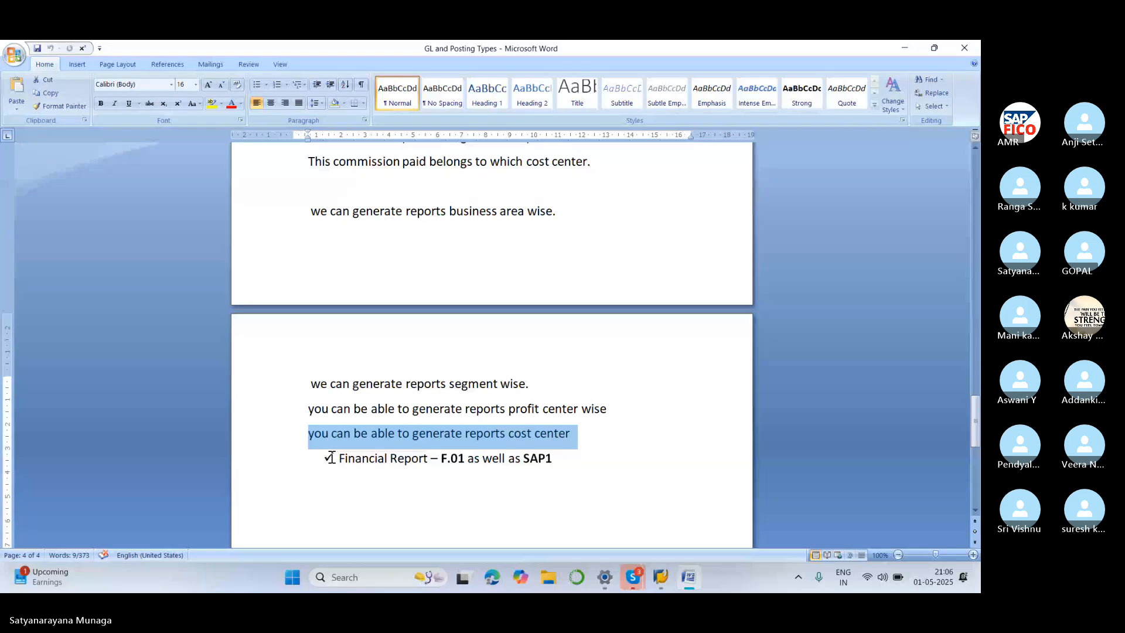
Start the F.01 financial statements transaction from the SAP window
mouse_move(662, 588)
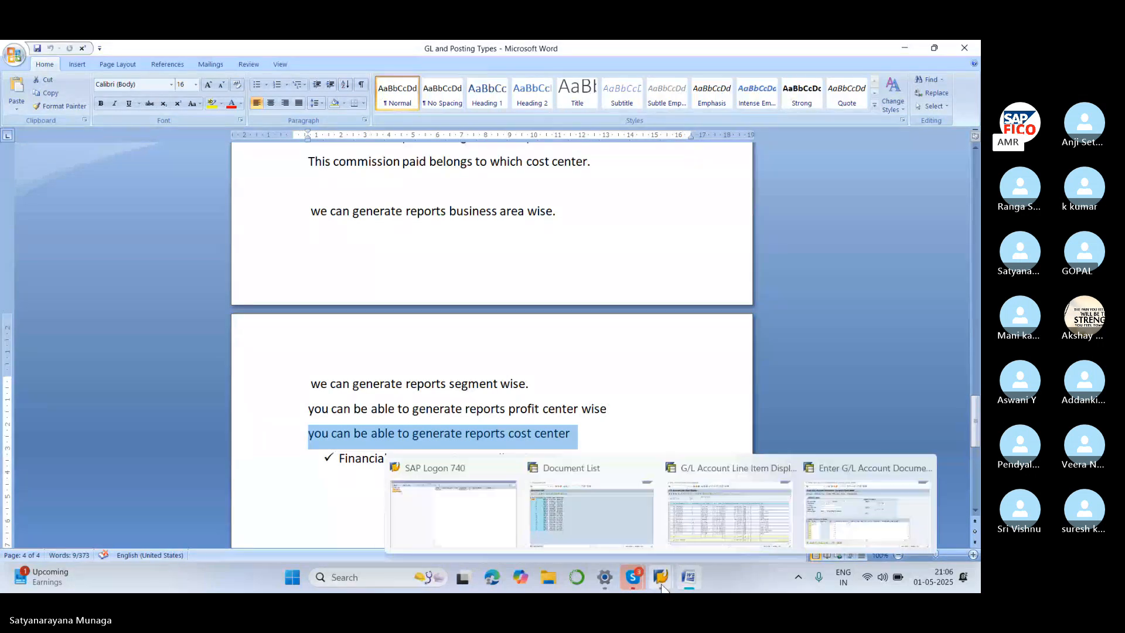
left_click(614, 458)
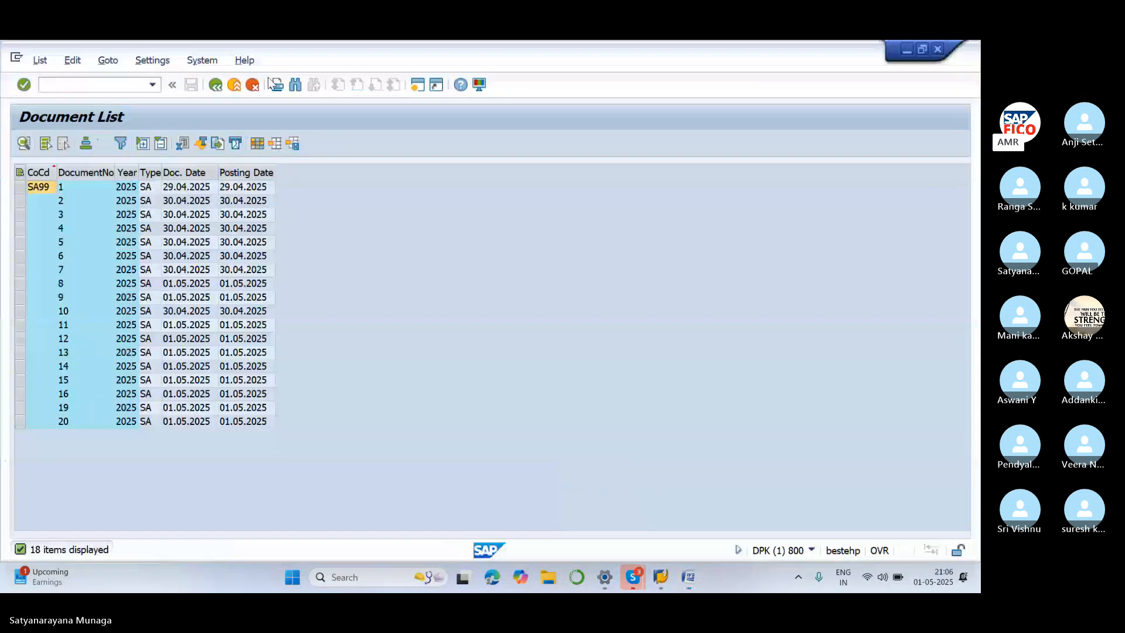
left_click(117, 85)
type("/NF")
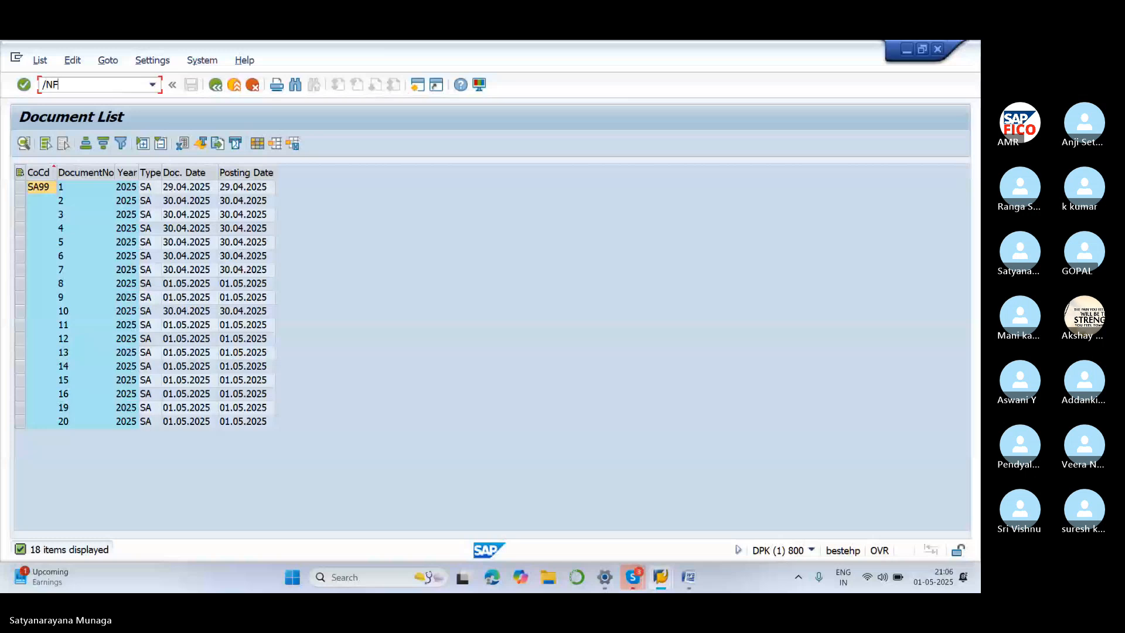
type(".01")
key("Return")
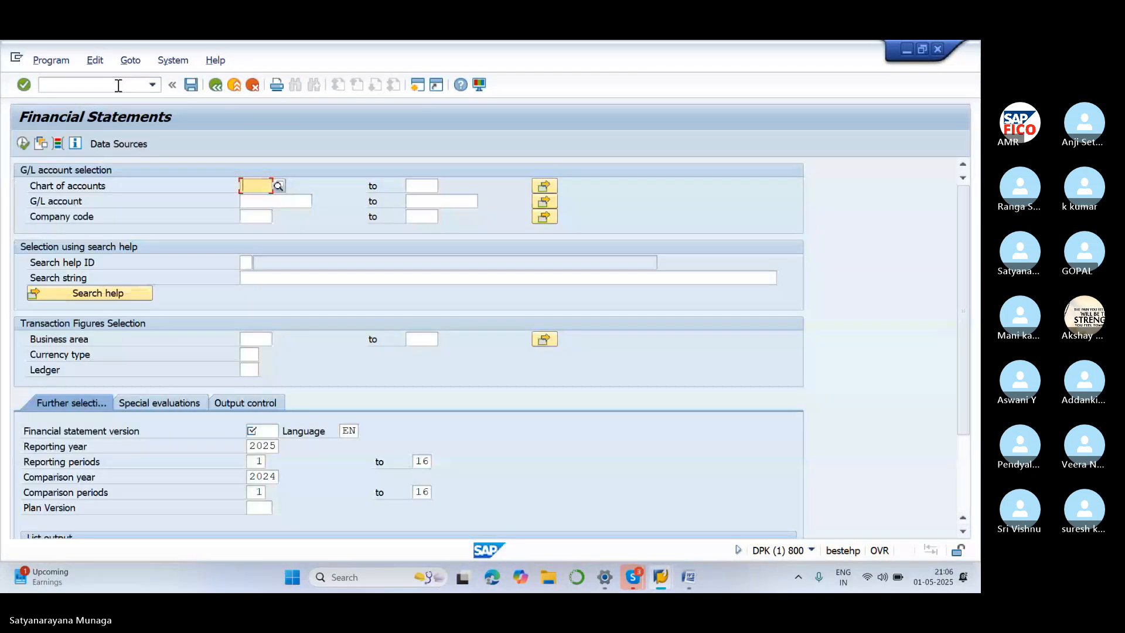
Enter chart of accounts SA11 and company code SA99
left_click(252, 218)
left_click(259, 182)
type("SA11")
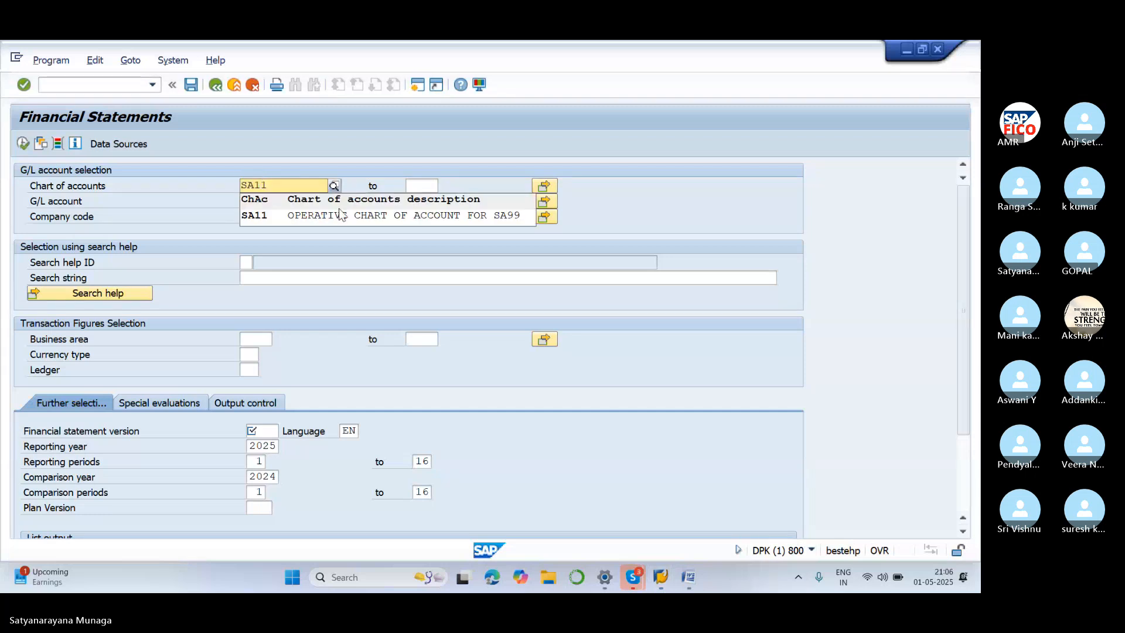
left_click(352, 217)
left_click(257, 216)
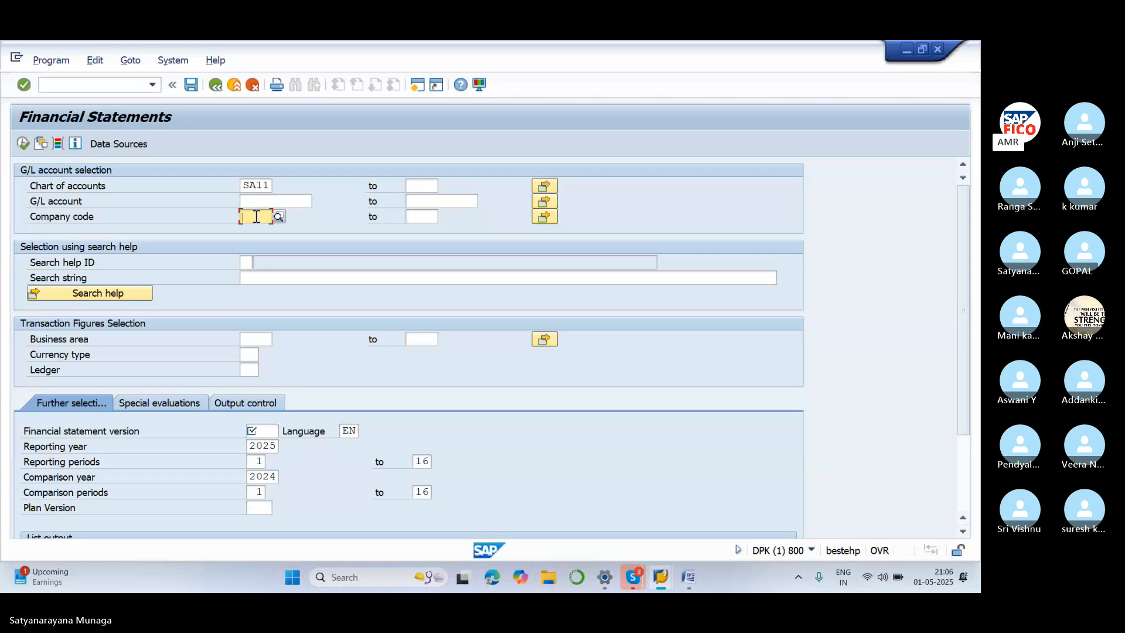
type("SA99")
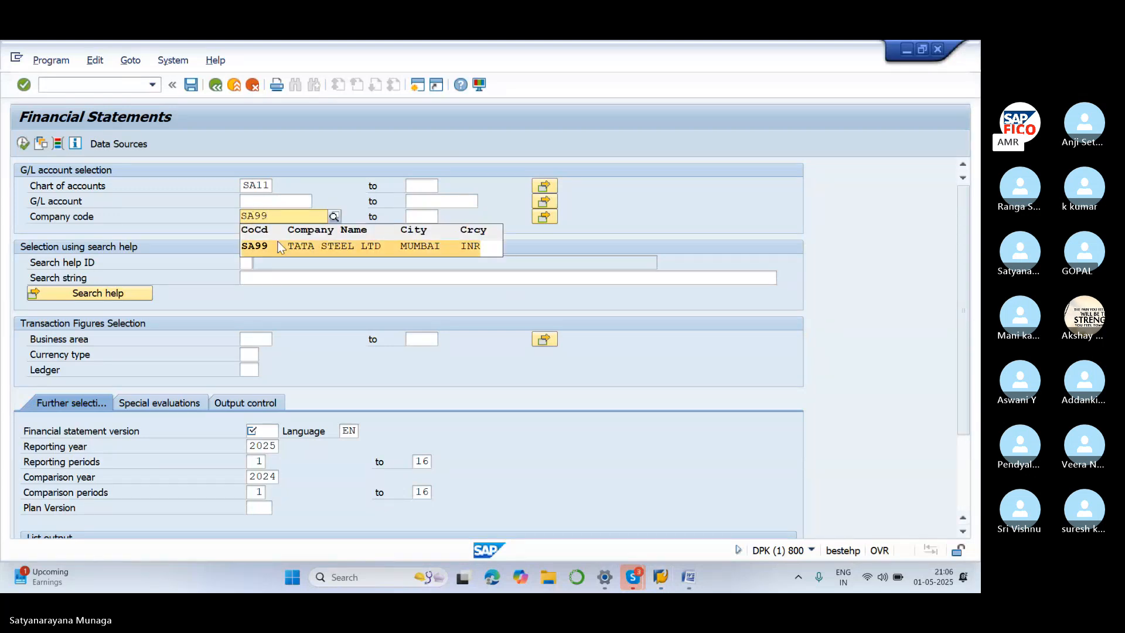
left_click(280, 246)
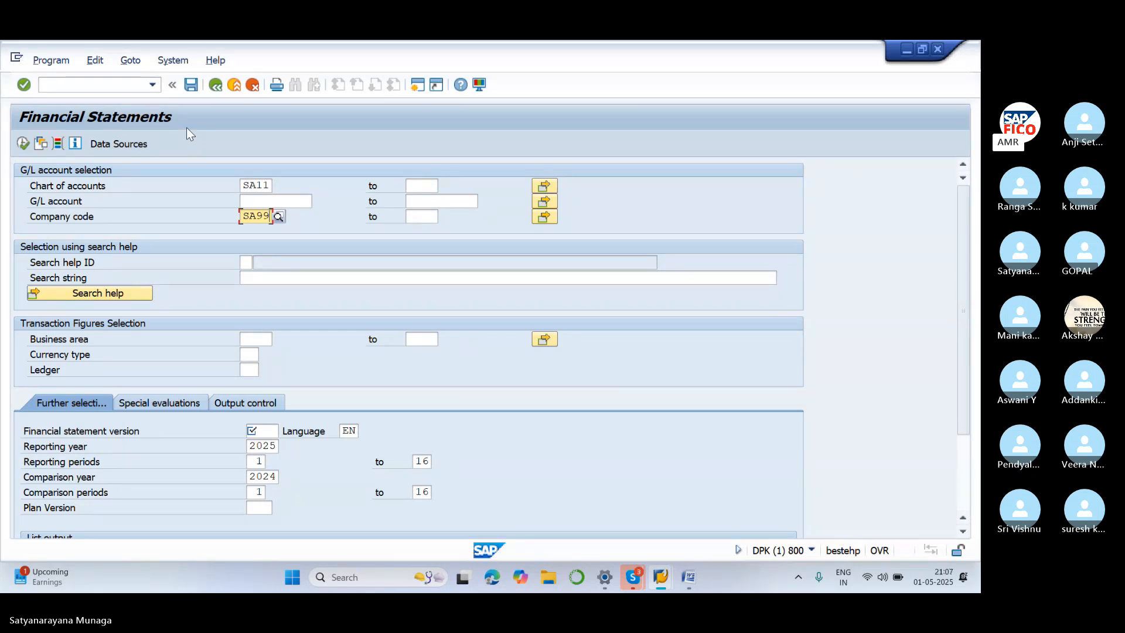
Go through the G/L account, business area, currency type and Ledger fields
left_click(276, 201)
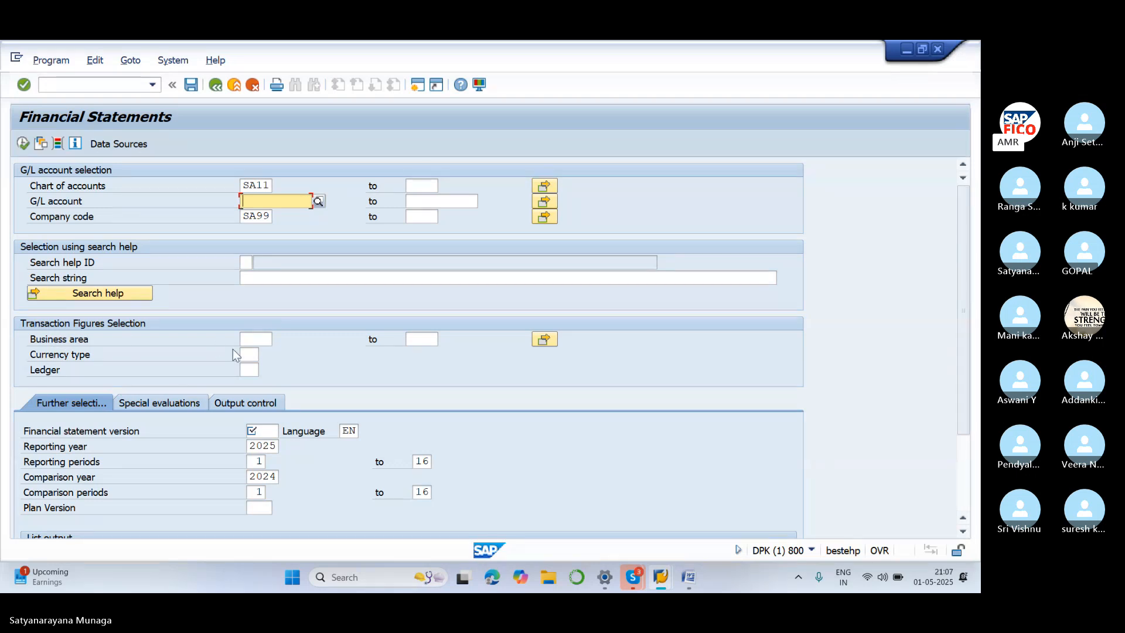
left_click(246, 338)
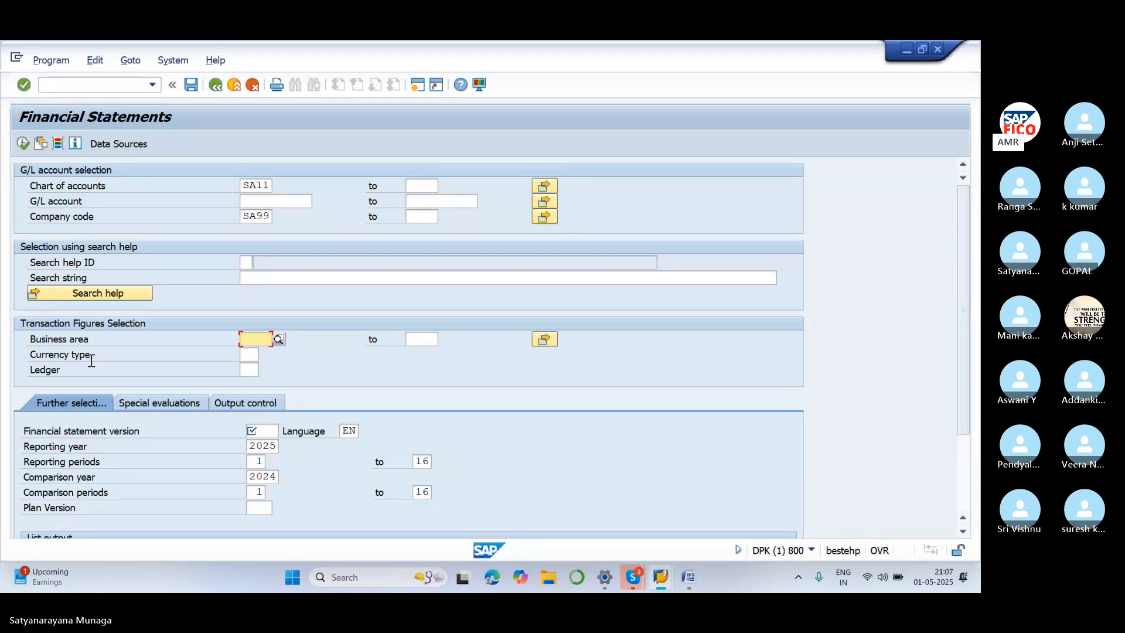
left_click(249, 355)
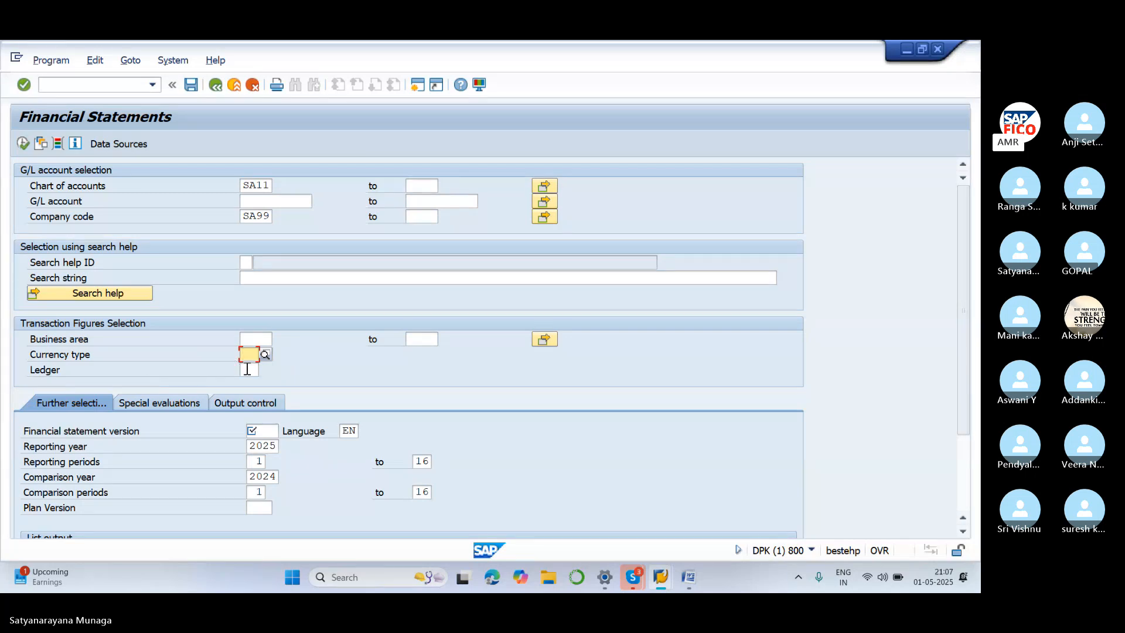
left_click(247, 369)
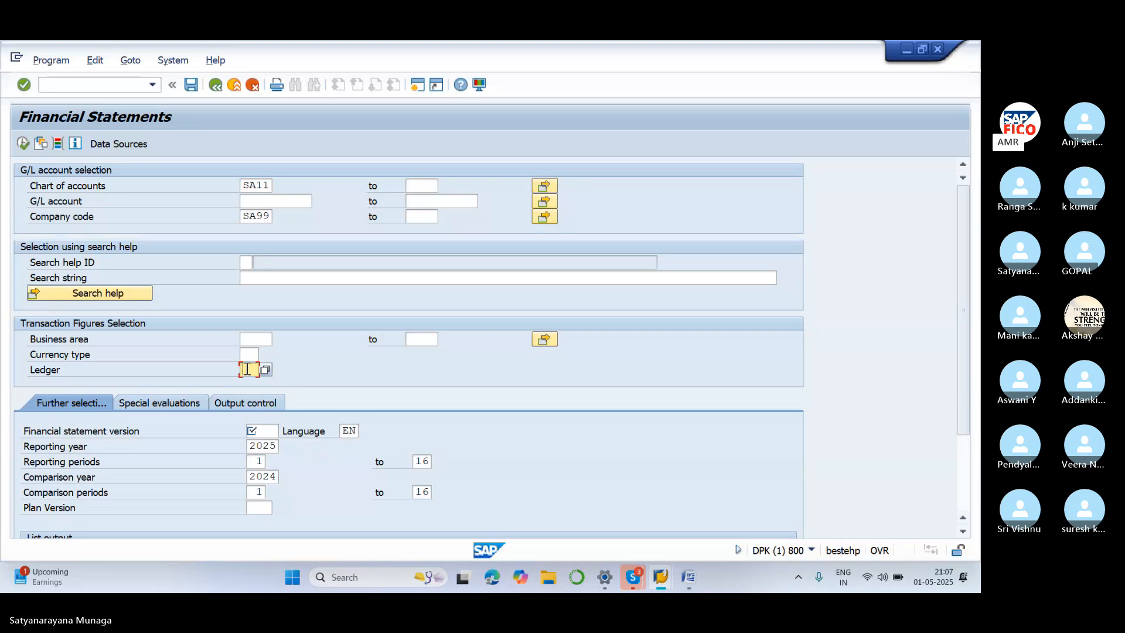
Choose BAUS (Commercial balance sheet USA) from the financial statement version list and confirm
left_click(254, 431)
left_click(285, 432)
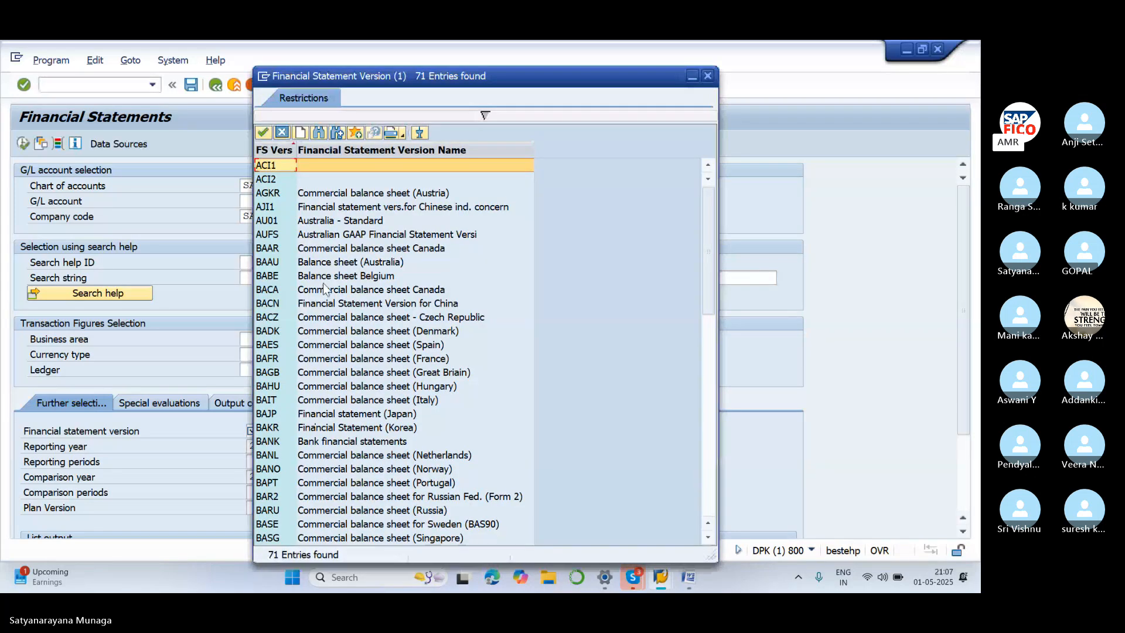
scroll(324, 287, "down", 8)
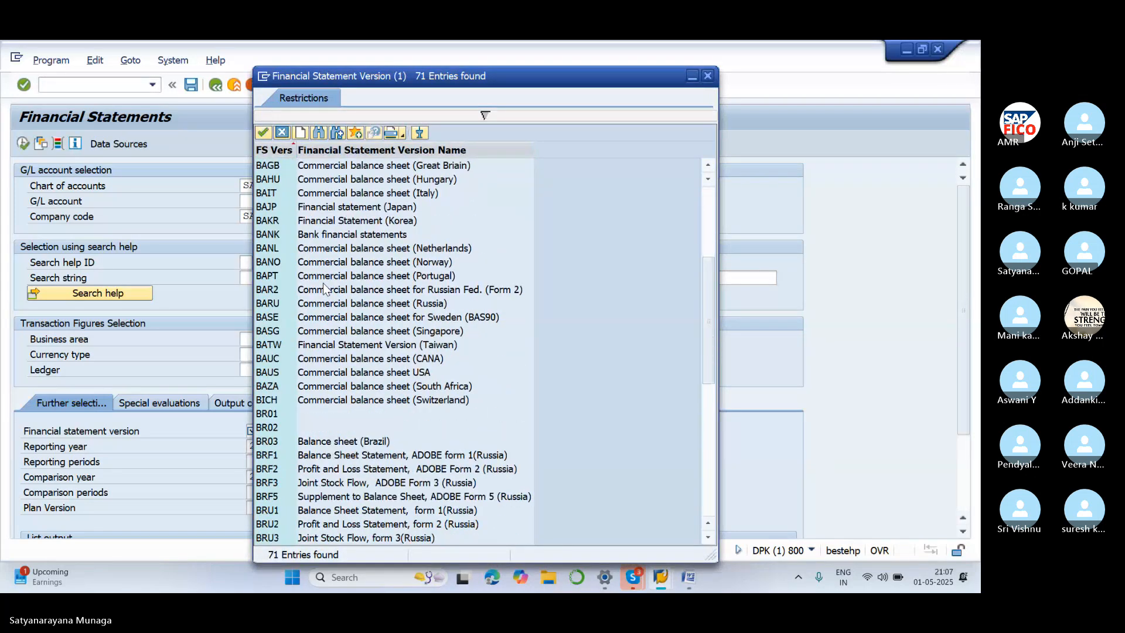
scroll(322, 283, "down", 6)
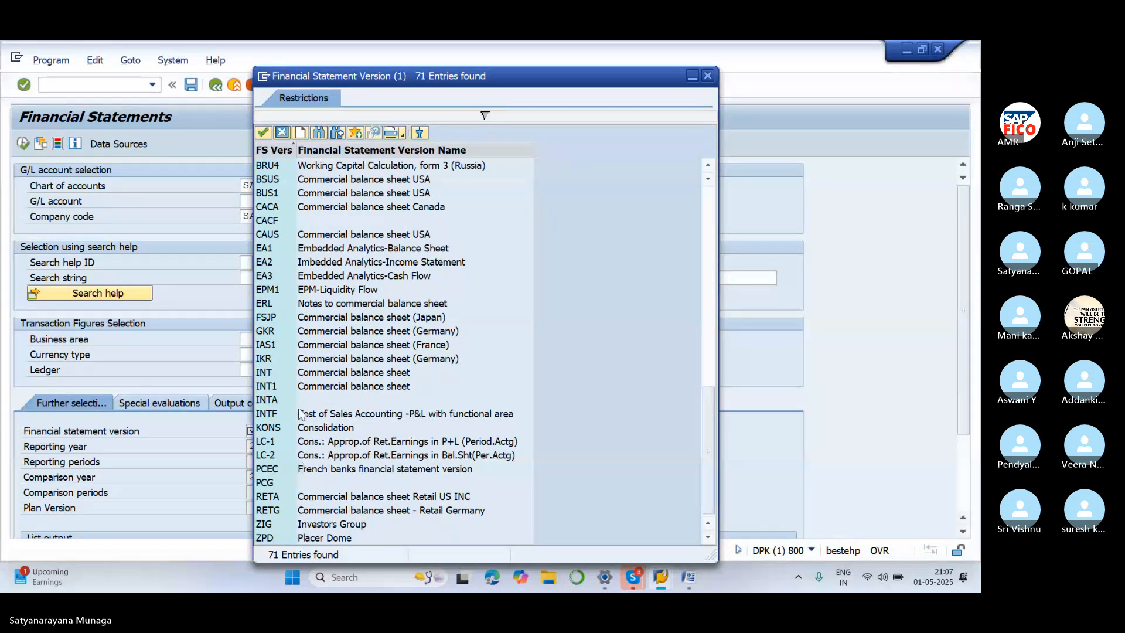
left_click(278, 233)
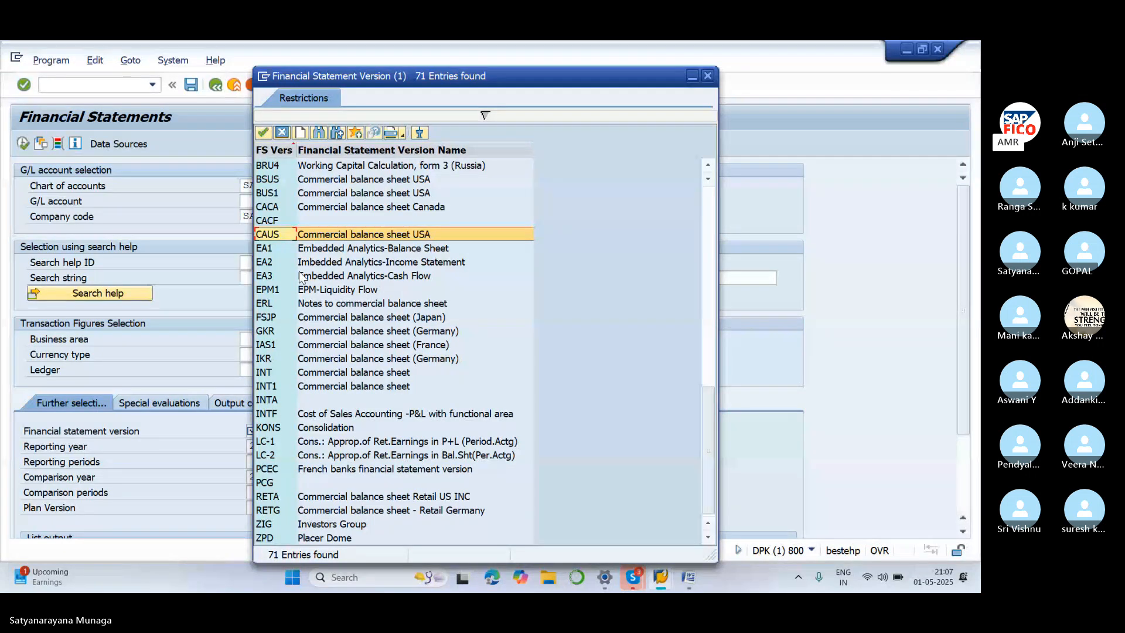
left_click(280, 181)
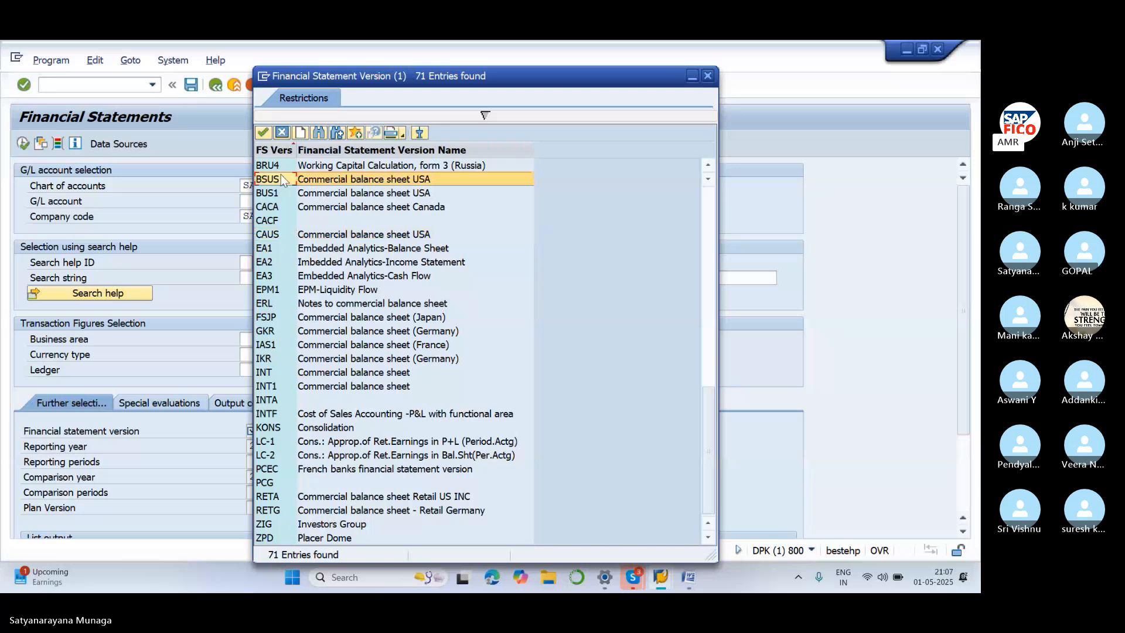
scroll(287, 238, "up", 3)
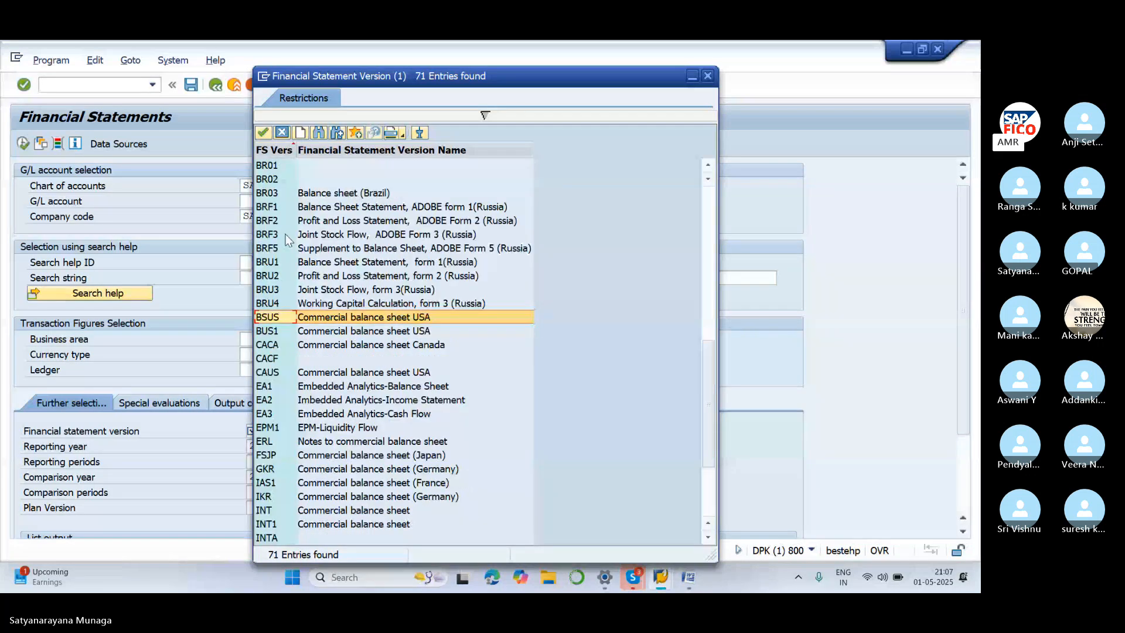
scroll(286, 244, "up", 2)
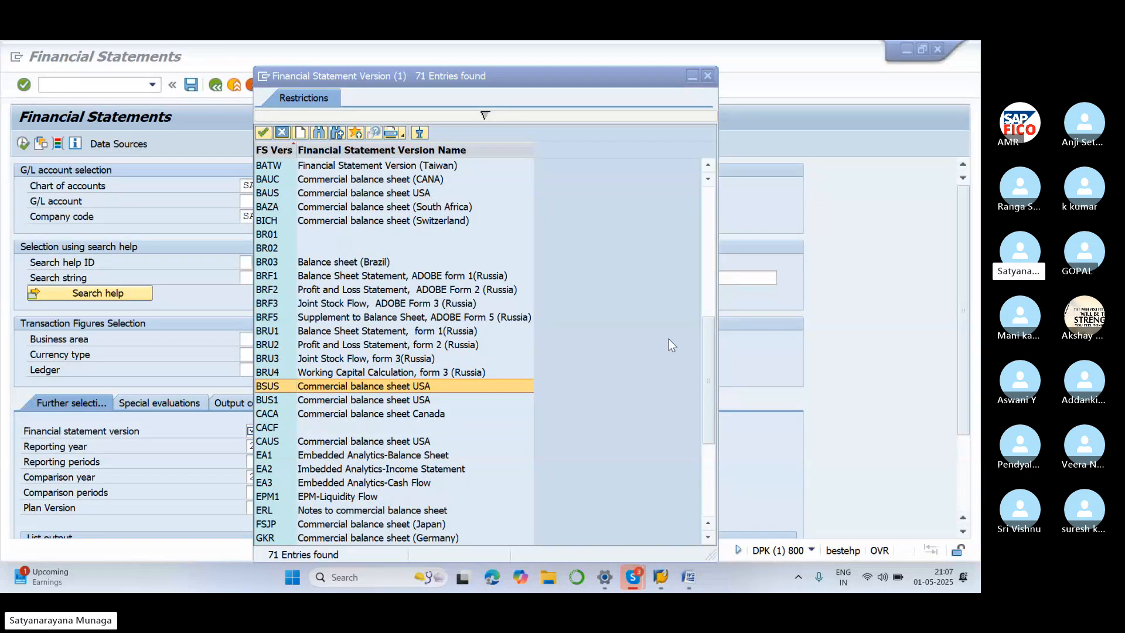
scroll(296, 296, "up", 2)
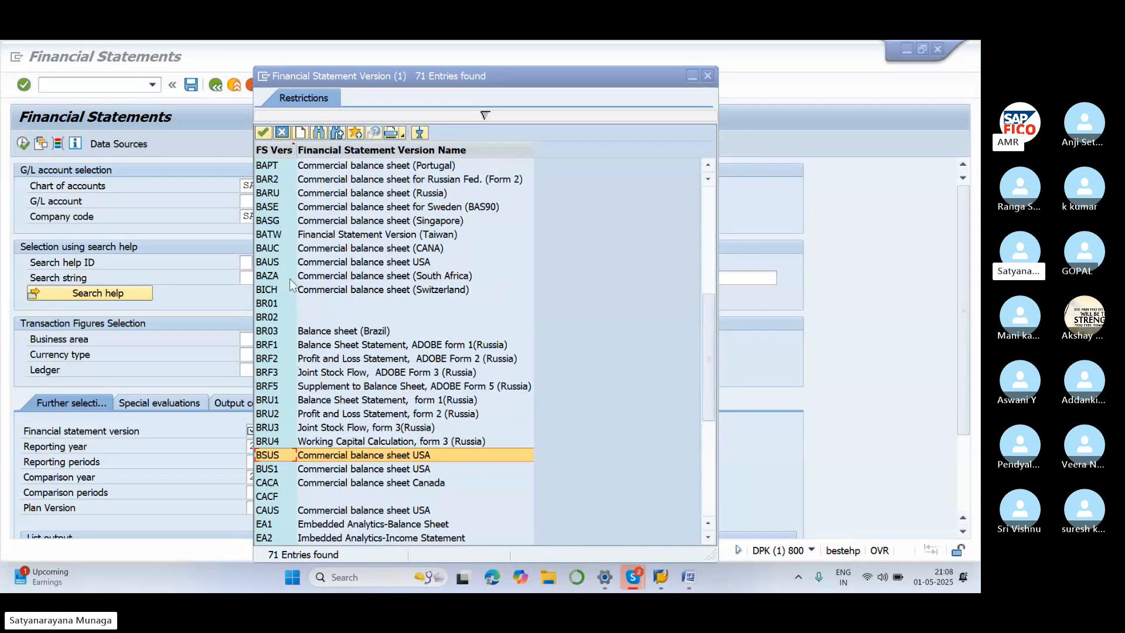
left_click(280, 264)
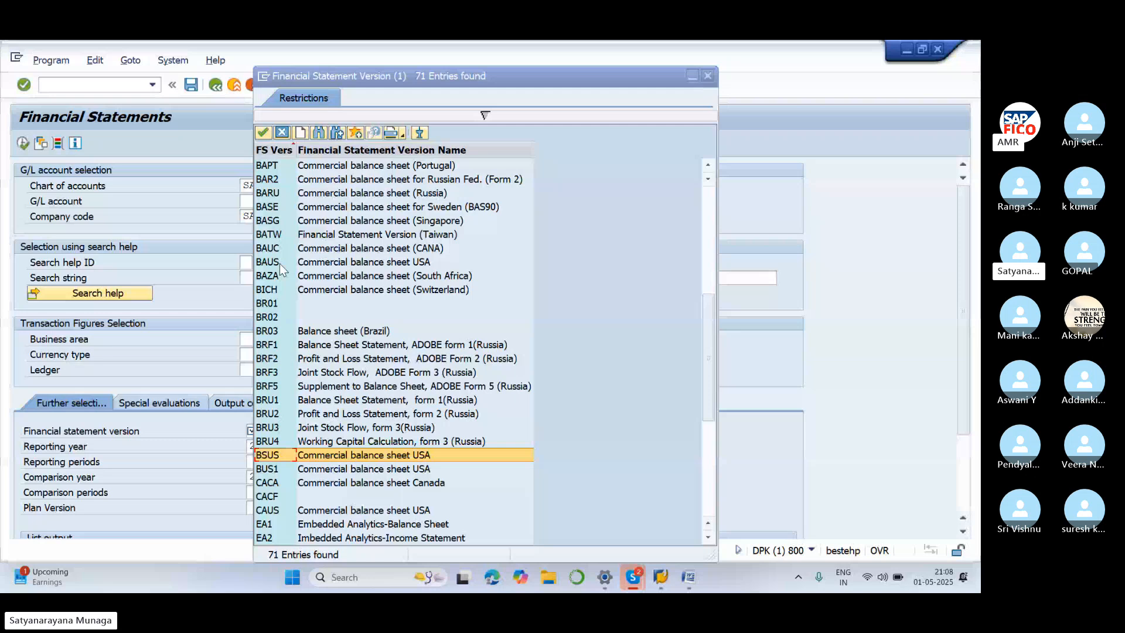
left_click(279, 262)
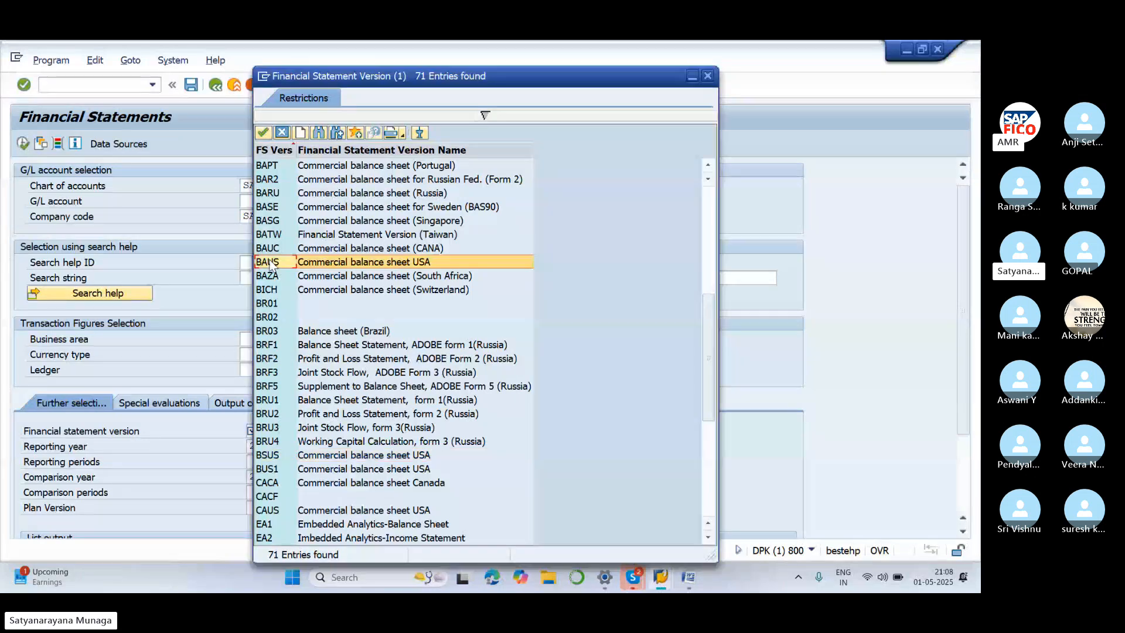
left_click(263, 134)
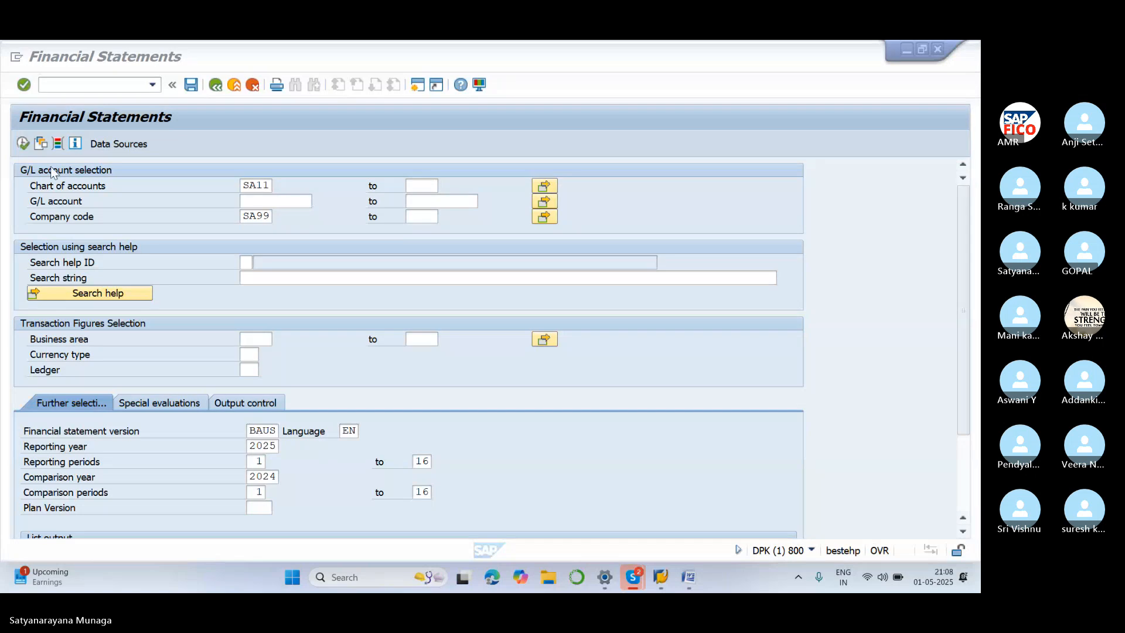
Execute the BAUS balance sheet for SA99, with totals netting to 0,00, then go back
left_click(26, 145)
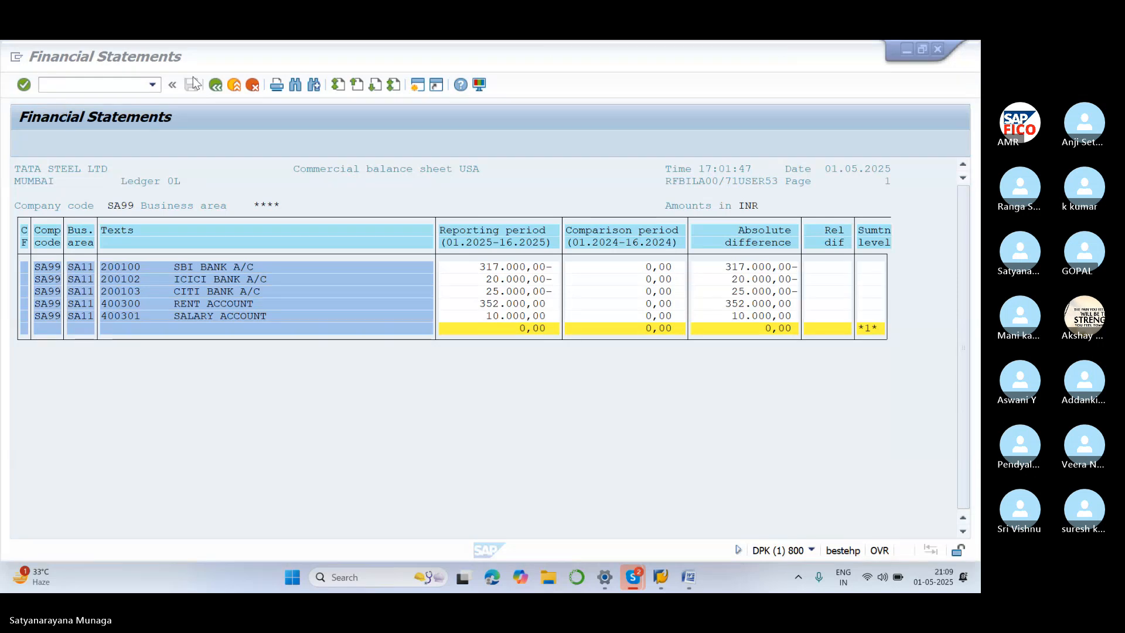
left_click(223, 92)
left_click(217, 86)
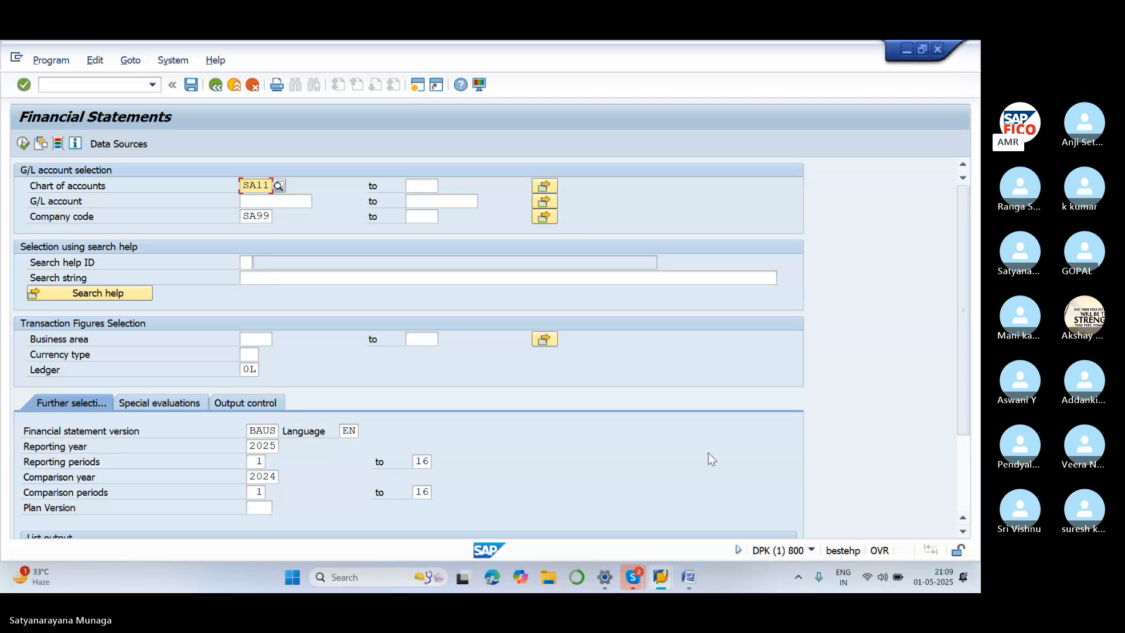
left_click(703, 409)
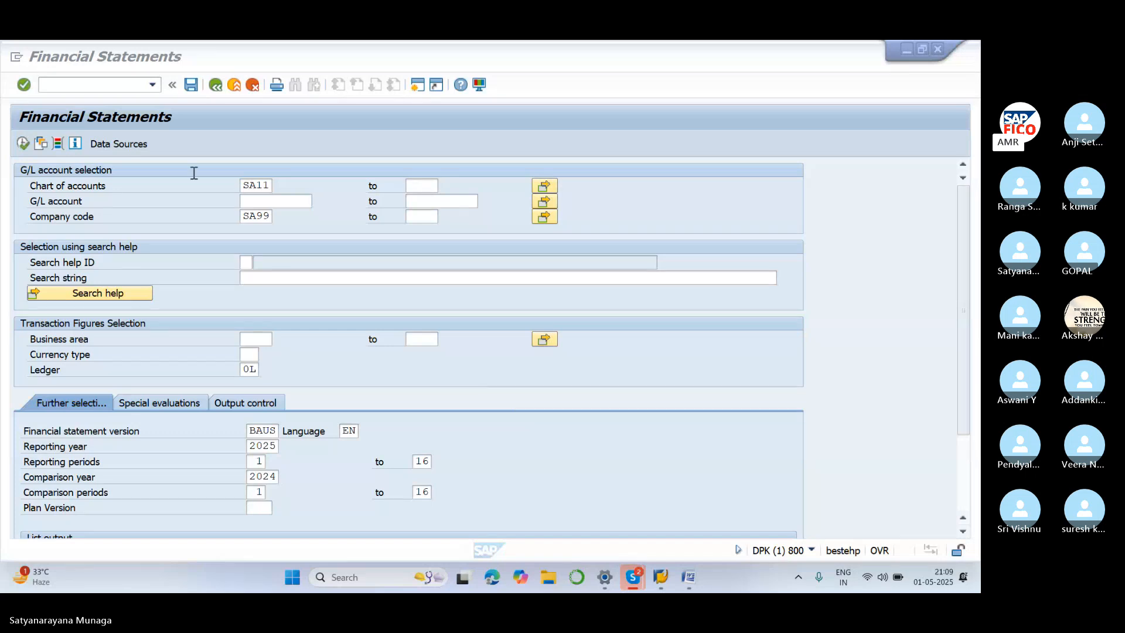
Enter /NSAP1, retyping it after the error, to reach the Easy Access Report Selection menu
left_click(92, 87)
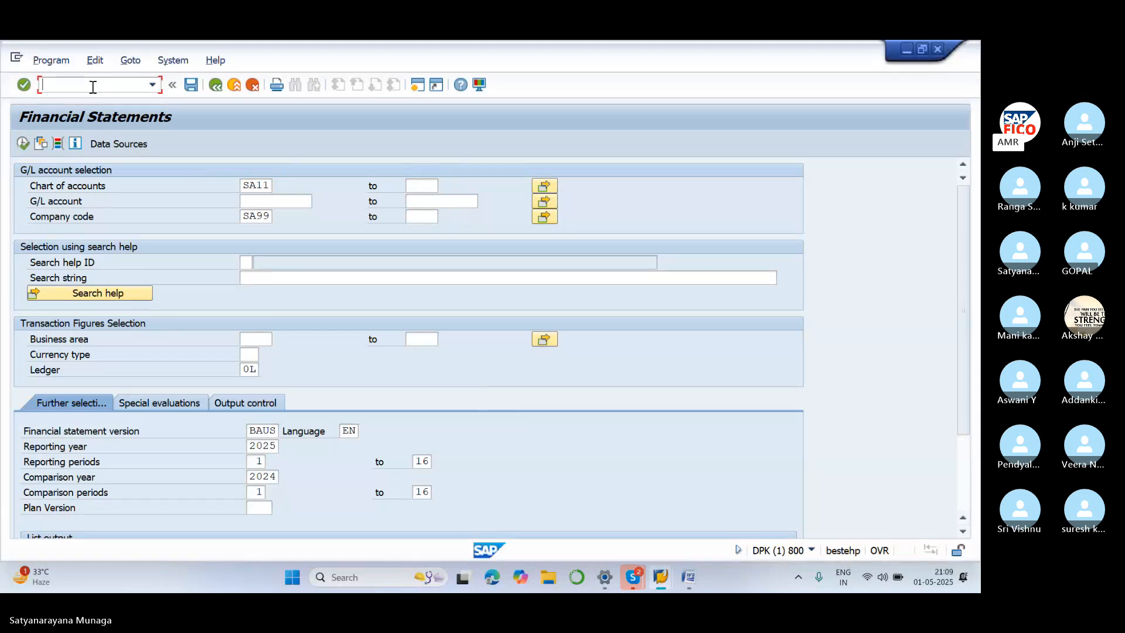
type("/NSAP1")
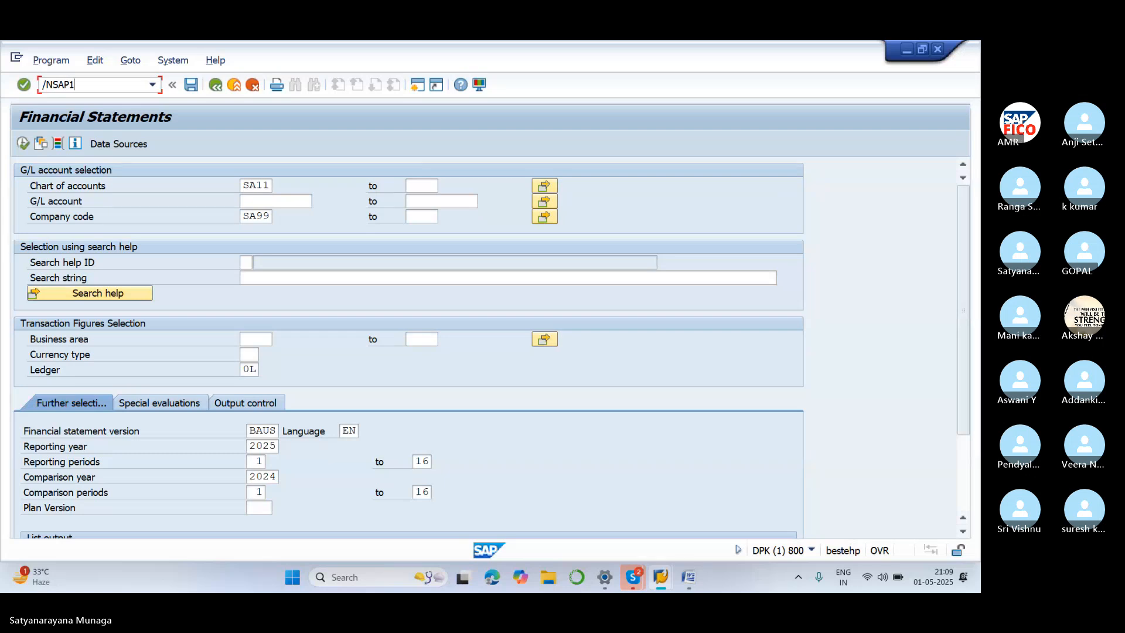
key("Return")
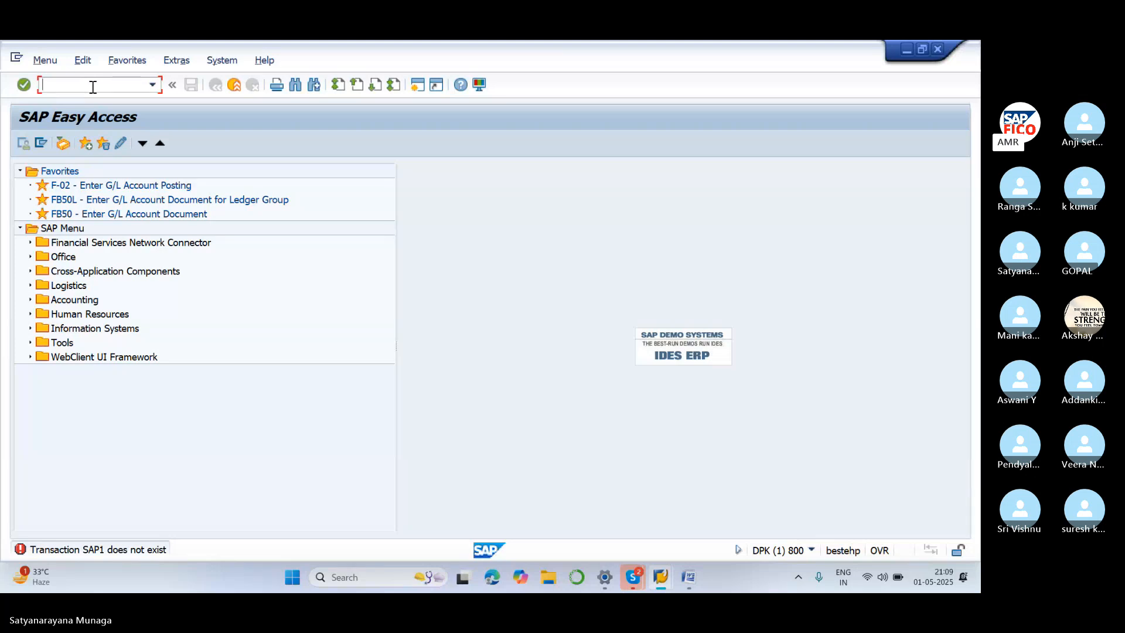
type("/NSAP1")
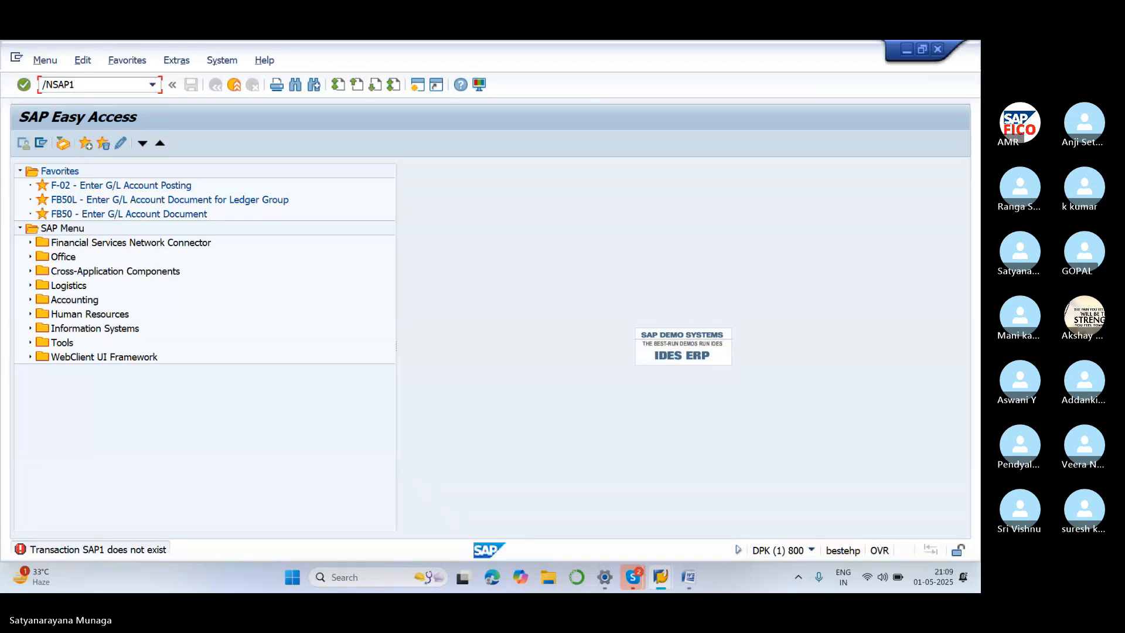
key("Return")
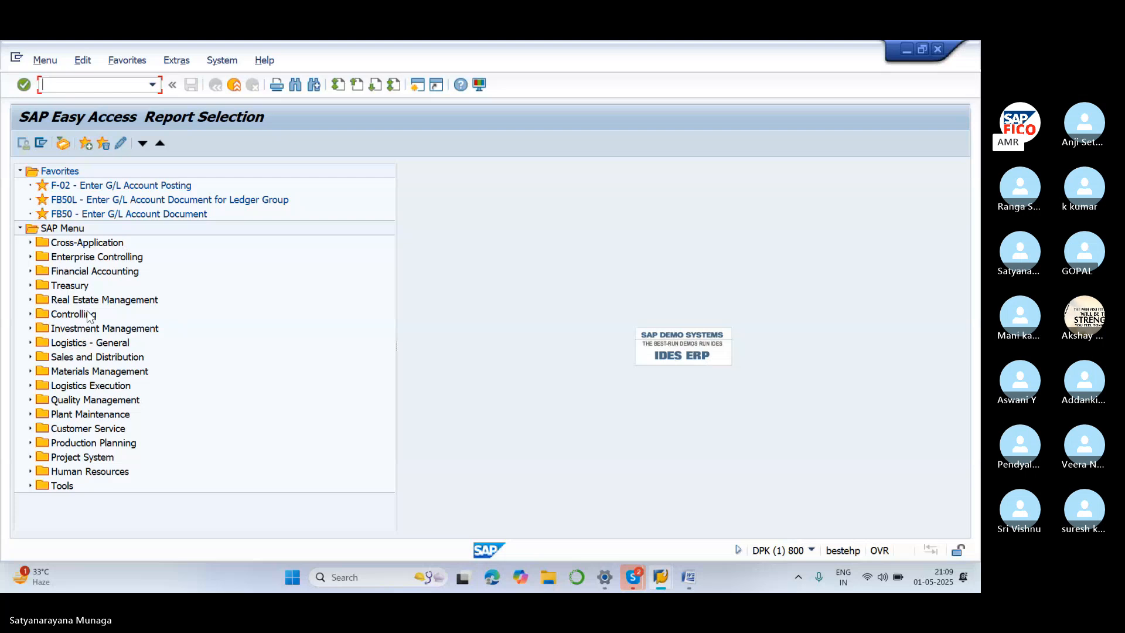
Expand Financial Accounting > General Ledger Reports > Financial Statement / Cash Flow in the report tree
left_click(31, 272)
left_click(31, 272)
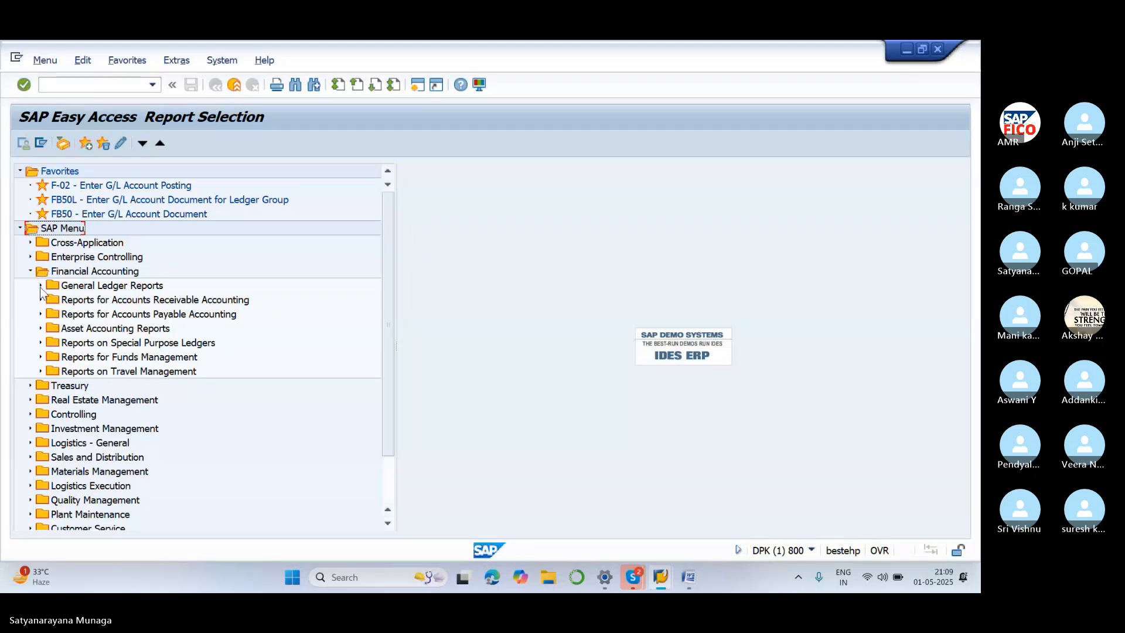
left_click(41, 286)
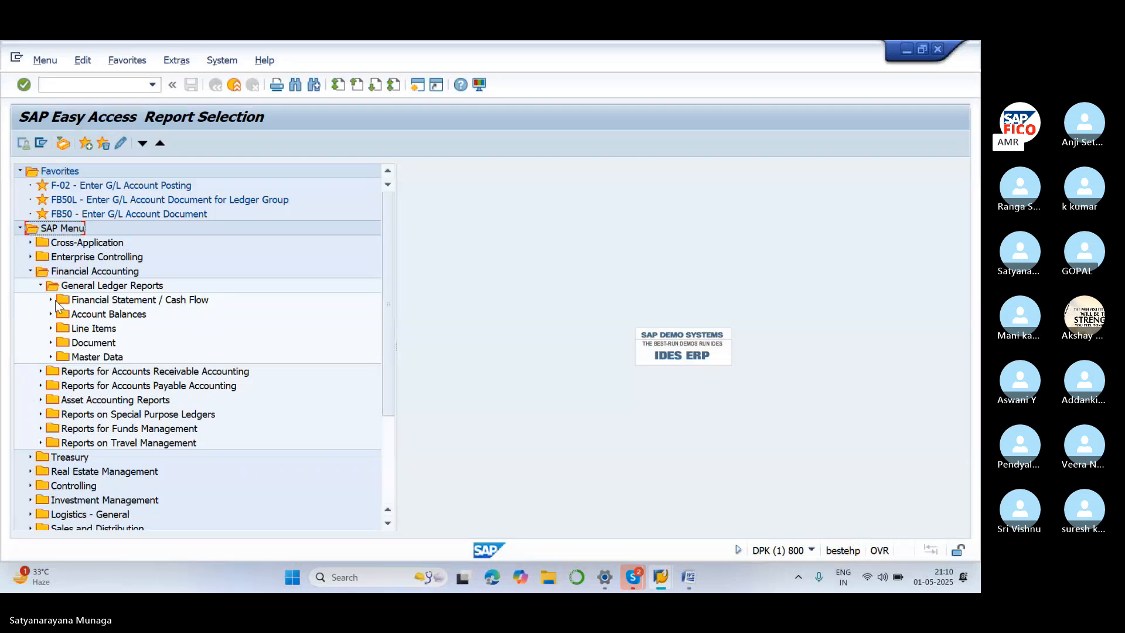
left_click(51, 300)
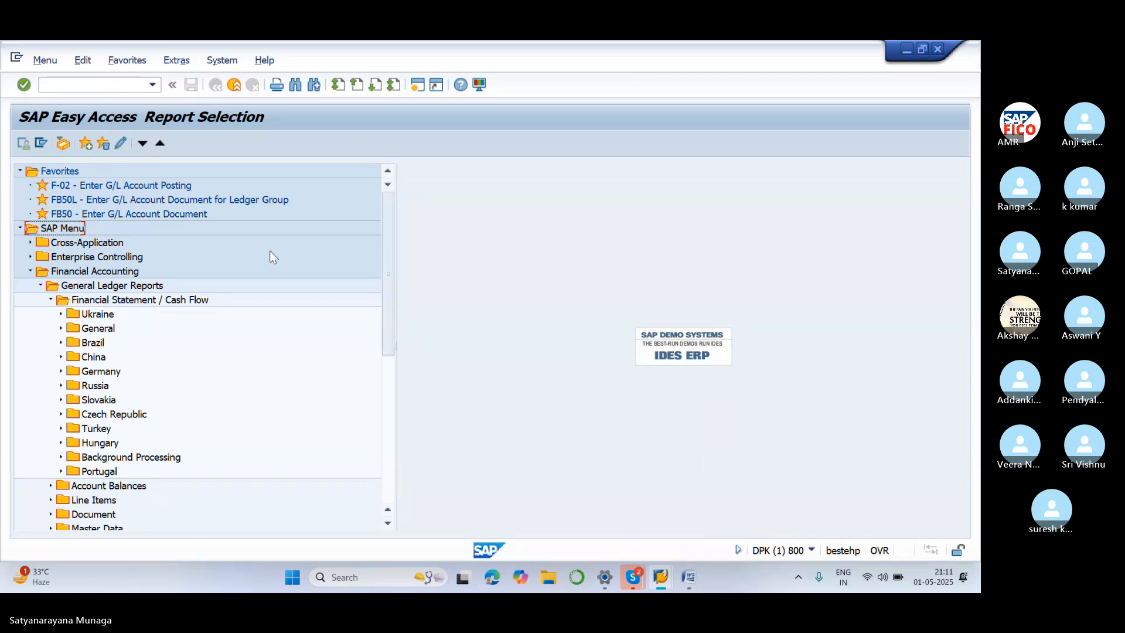
Leave the report menu for the SAP initial screen with /N
left_click(104, 87)
type("/N")
key("Return")
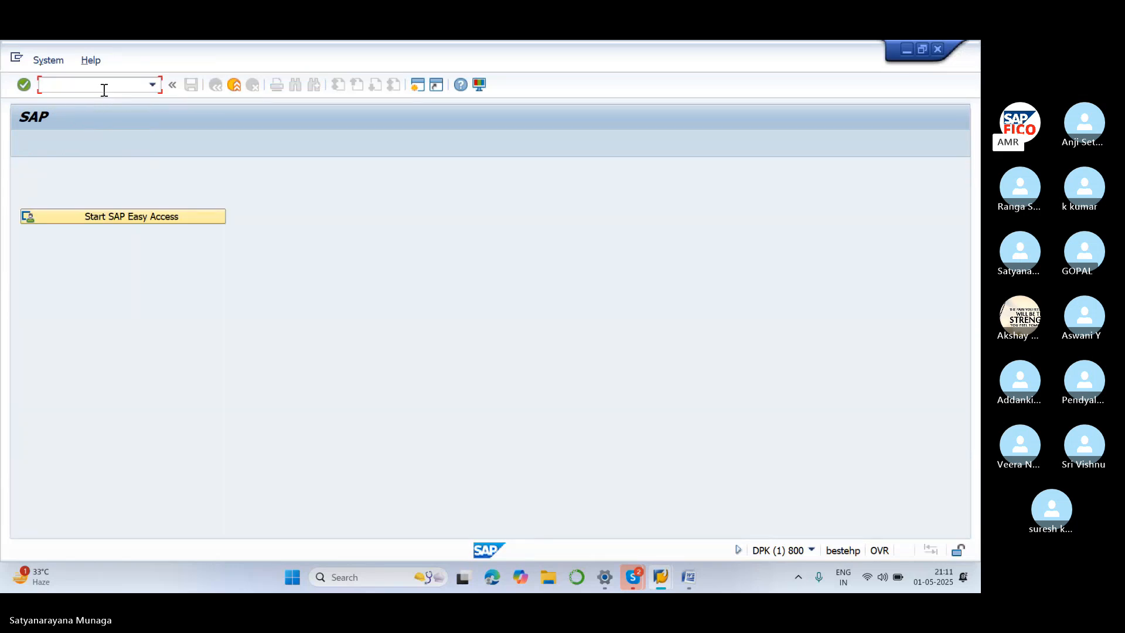
Open SAP Easy Access and expand Accounting > Financial Accounting > General Ledger > Document Entry to list FB50, F-02, FV50, F-65
left_click(99, 218)
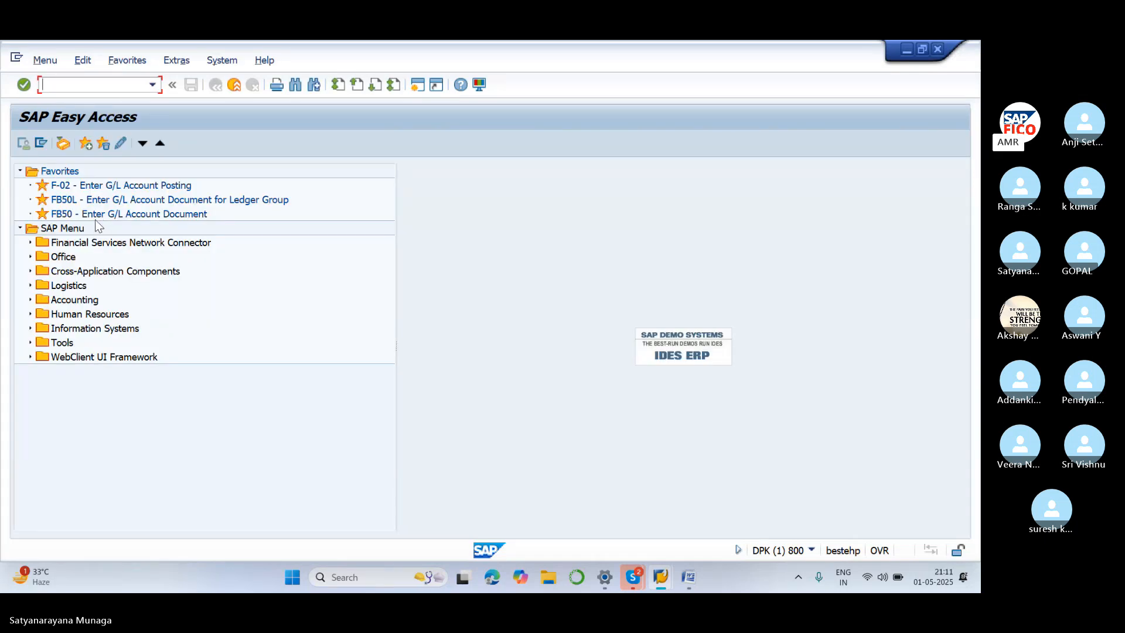
left_click(29, 300)
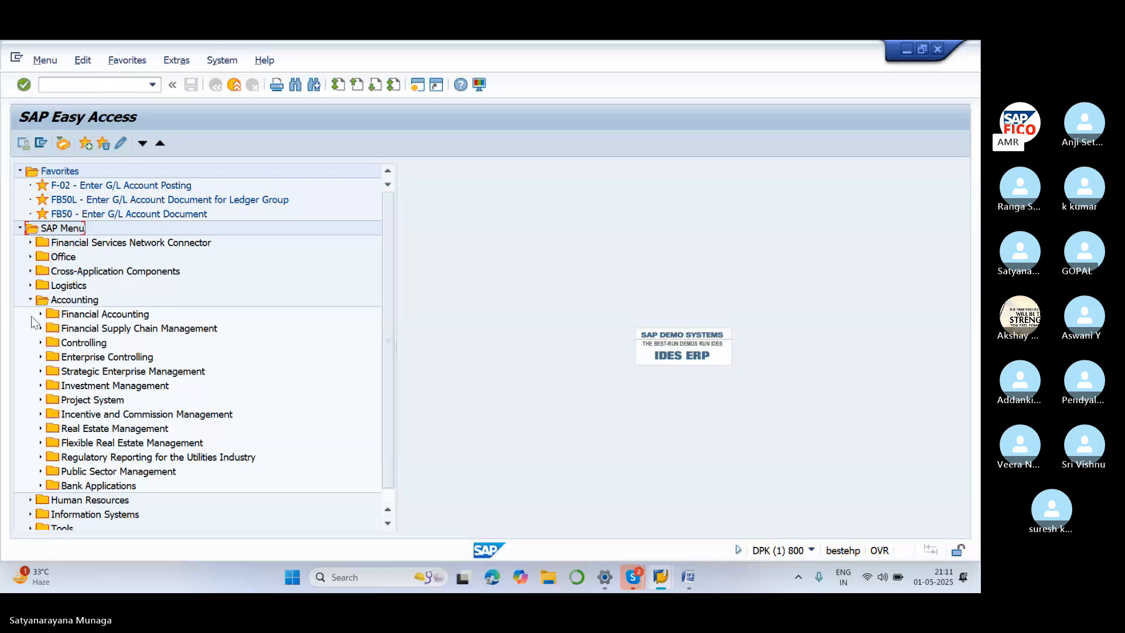
left_click(40, 315)
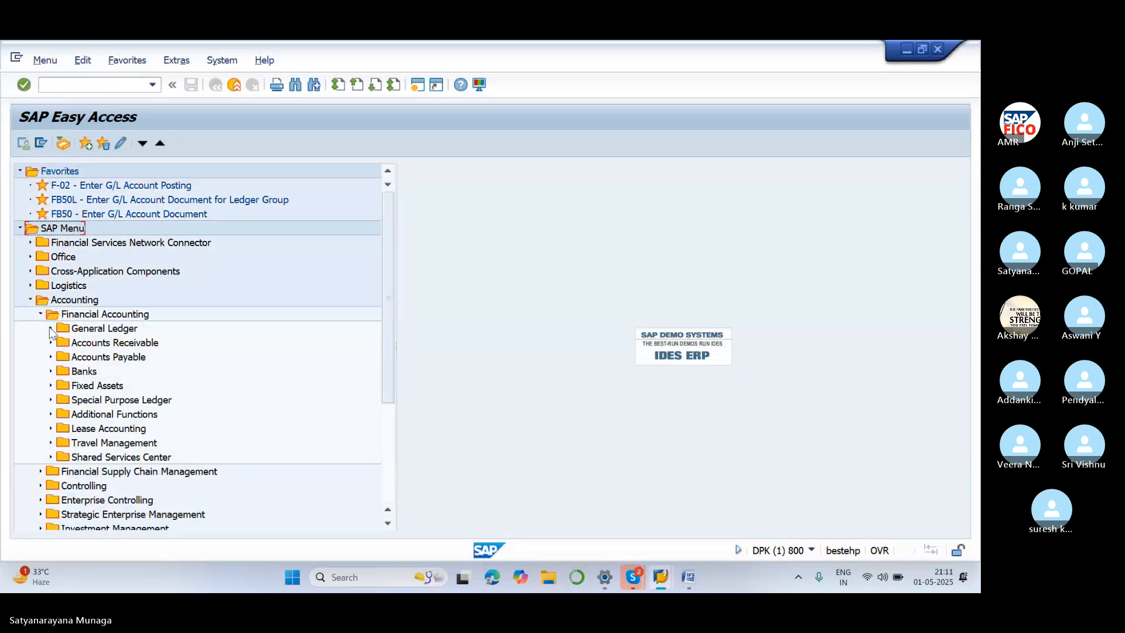
left_click(50, 329)
left_click(61, 343)
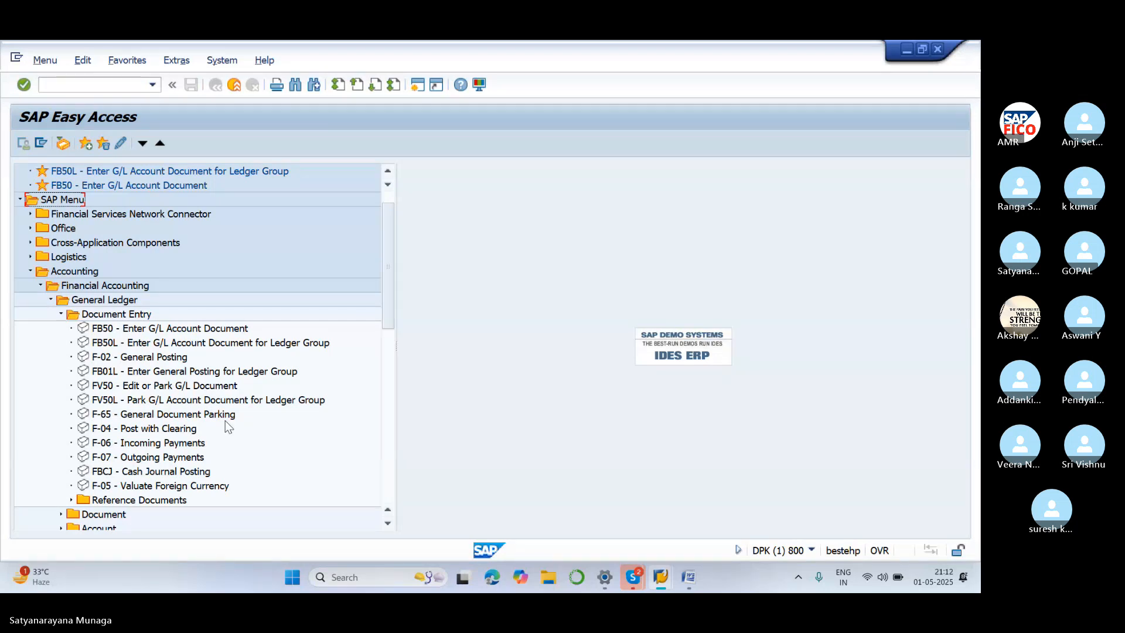
Expand General Ledger's Document and Account folders, revealing FB02 through FBRA and FBL3N, FS10N, F-03
scroll(140, 451, "down", 3)
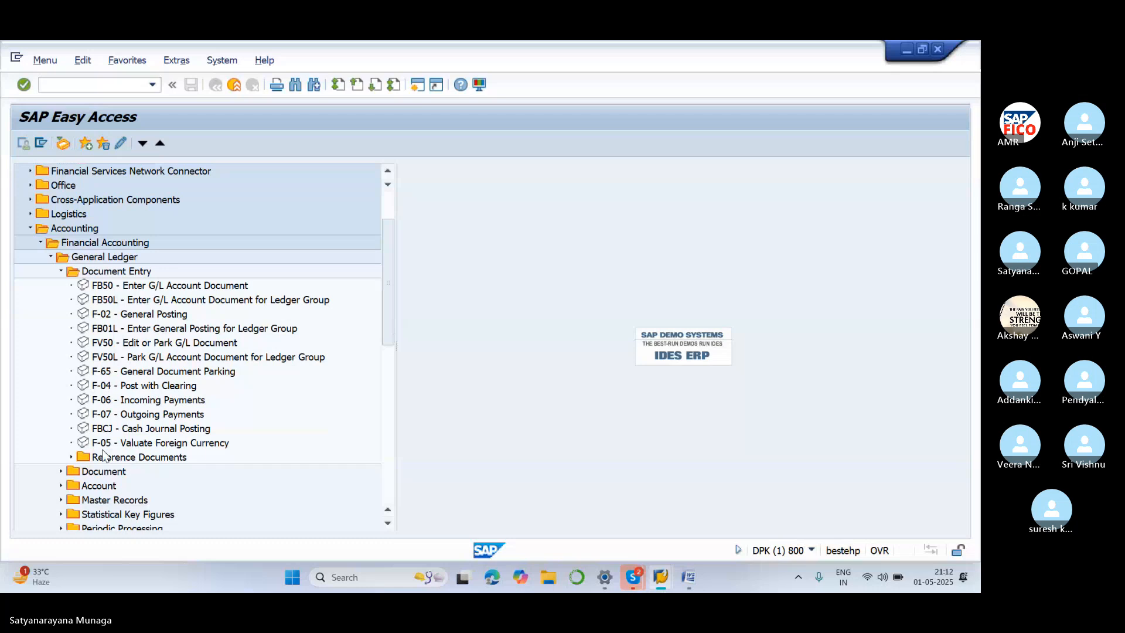
left_click(61, 472)
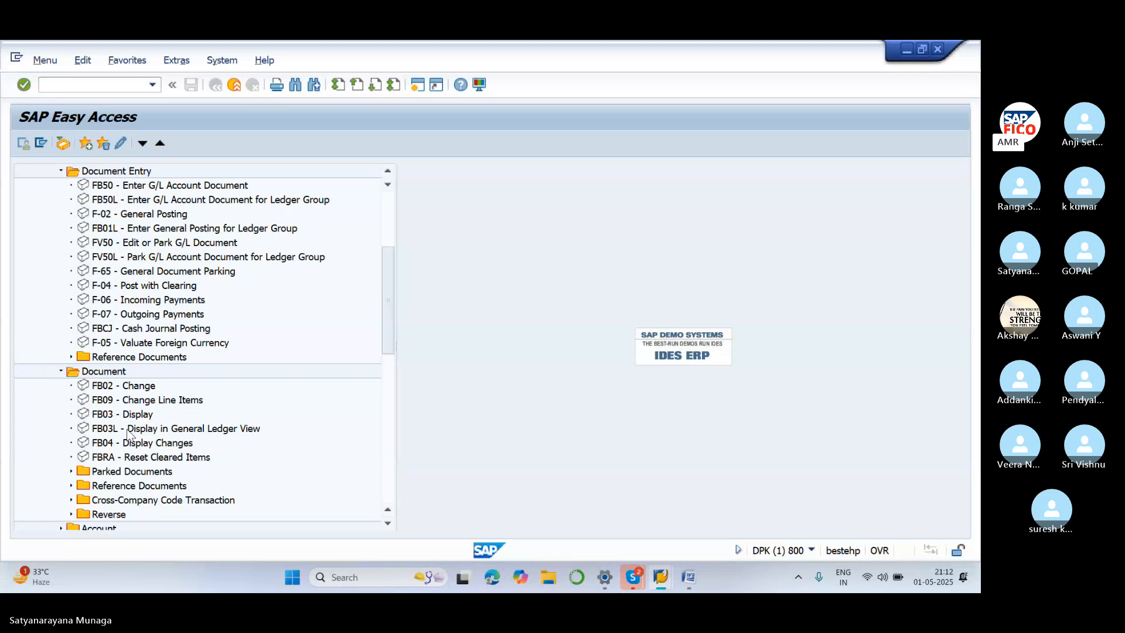
scroll(129, 434, "down", 3)
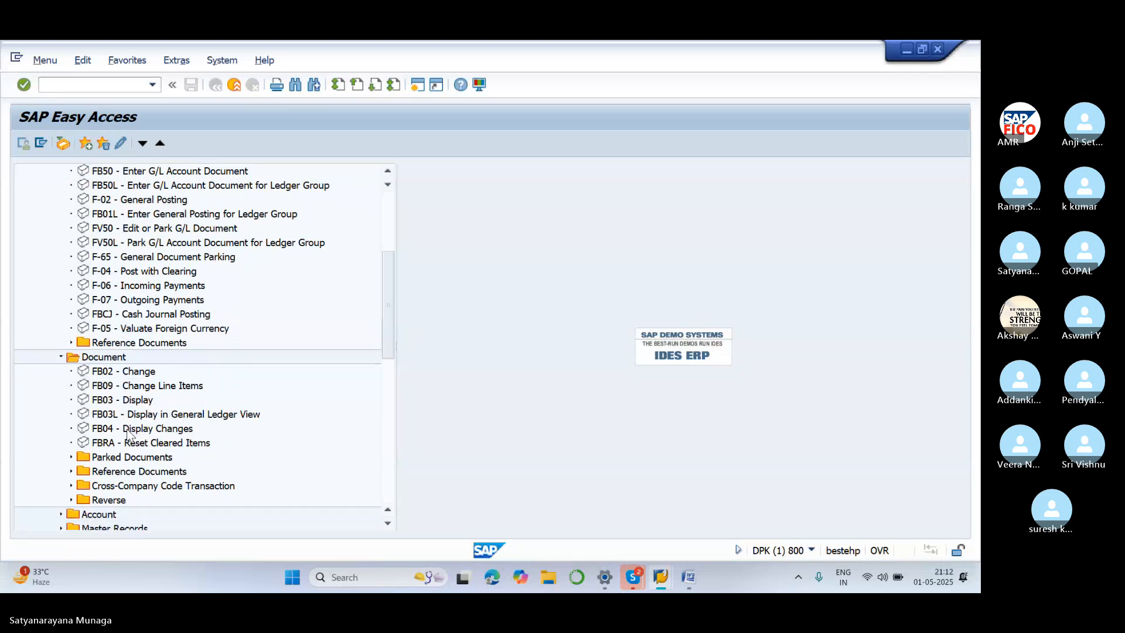
scroll(129, 434, "down", 2)
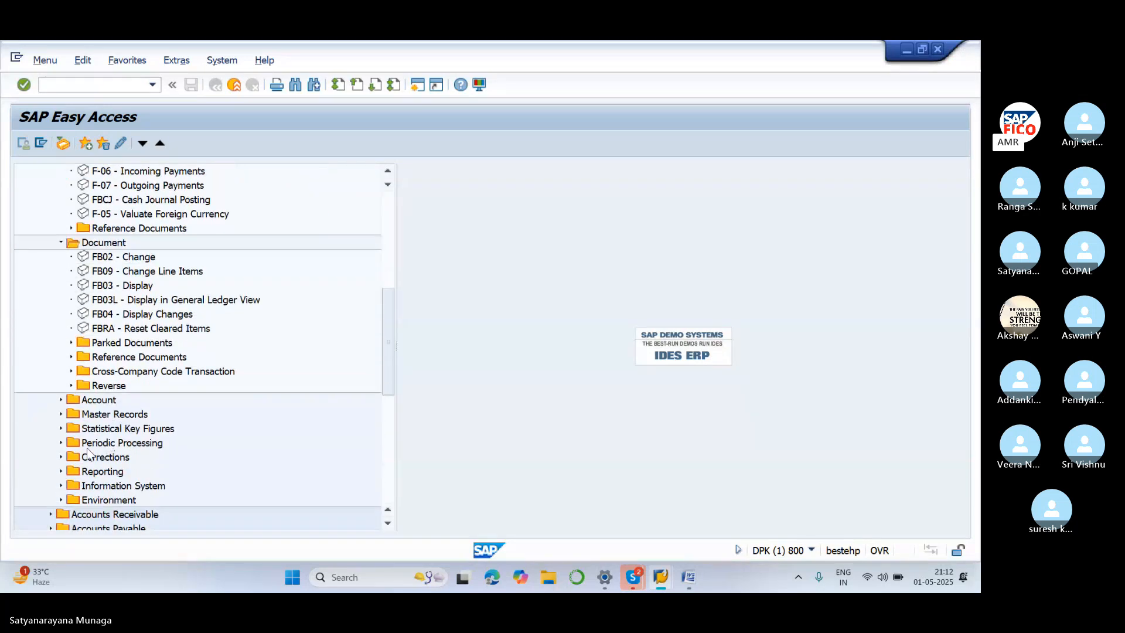
left_click(60, 400)
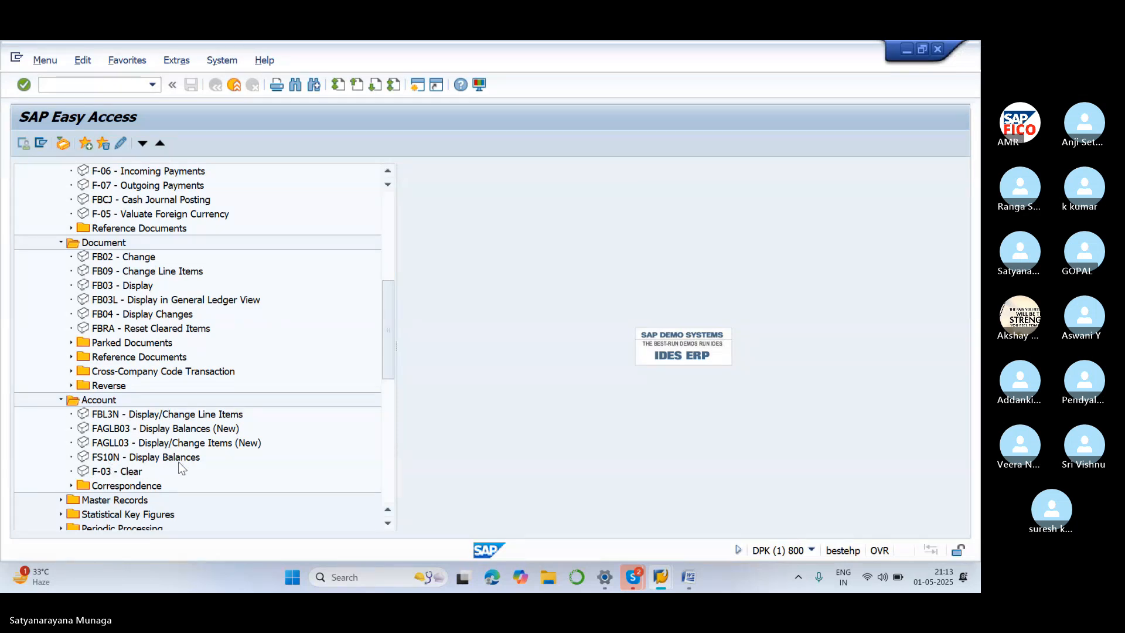
Launch FS10N and pick account 400300 from a search restricted to chart of accounts SA11
double_click(97, 460)
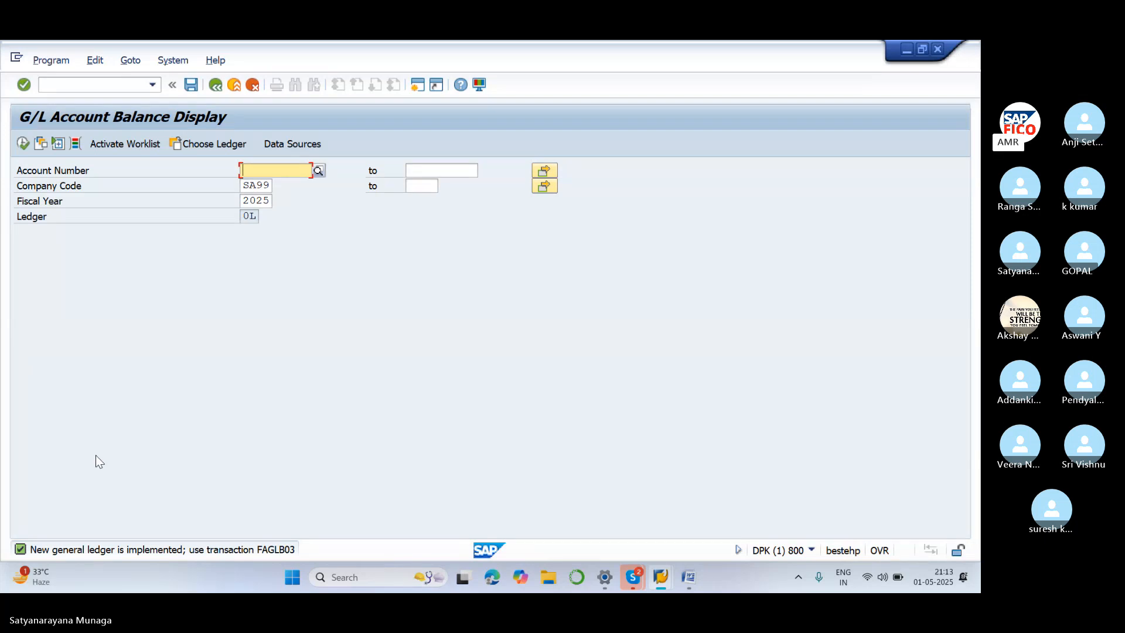
left_click(315, 173)
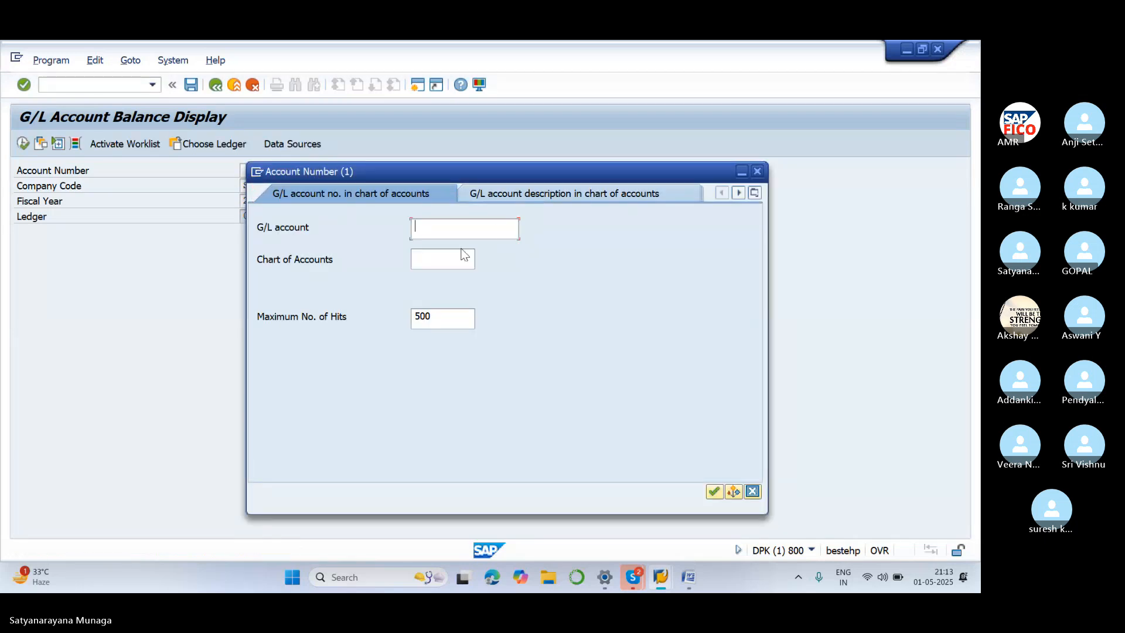
left_click(437, 260)
type("SA")
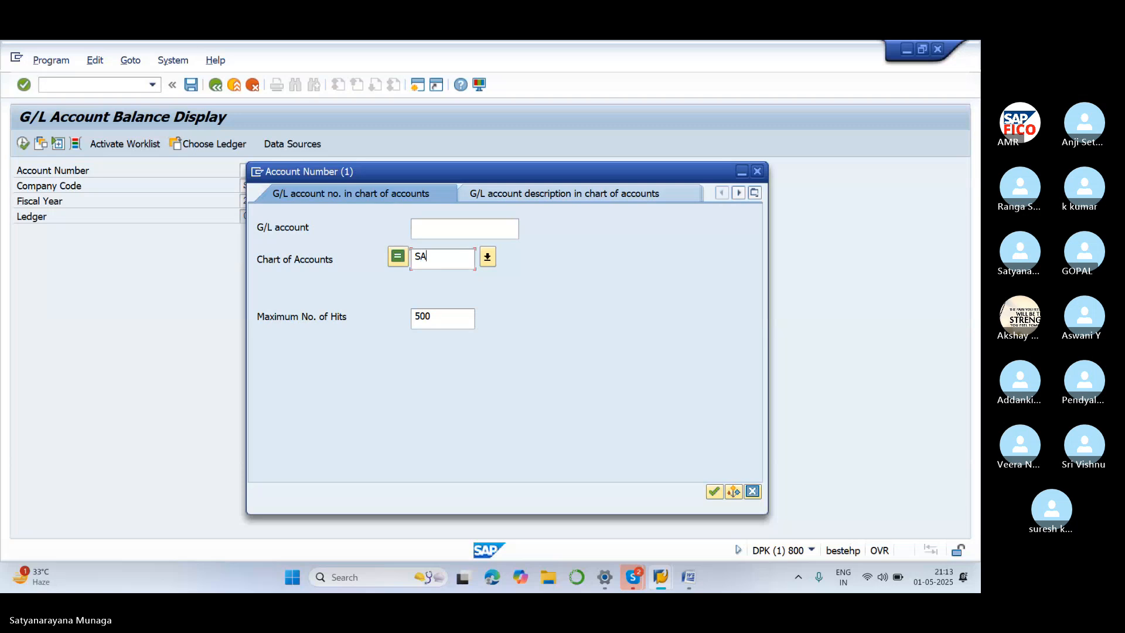
type("11")
key("Return")
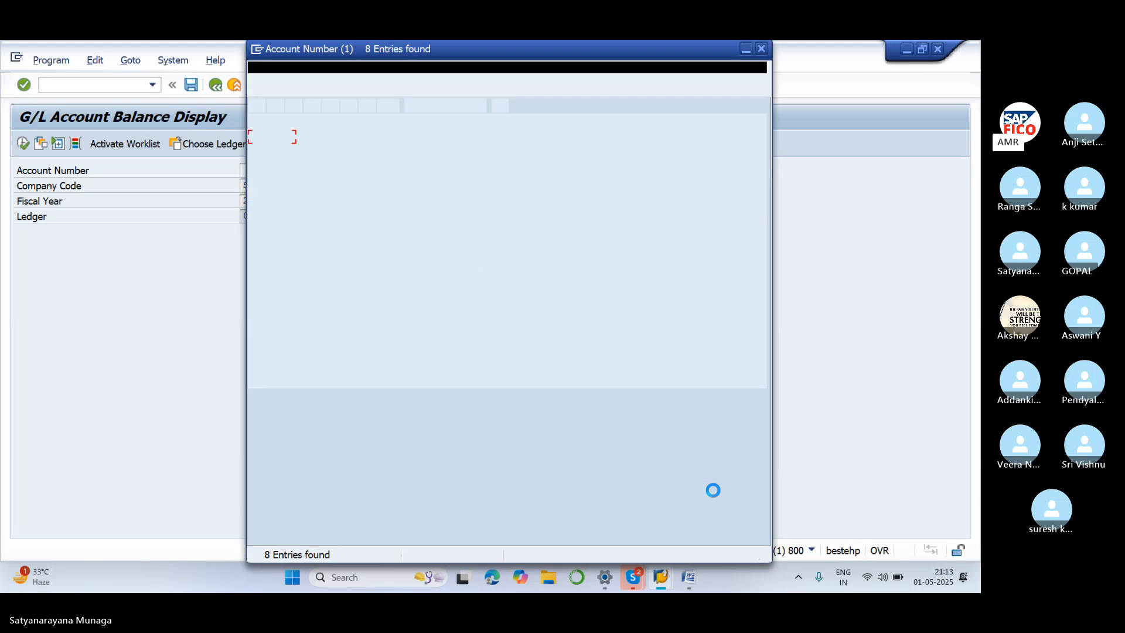
left_click(361, 196)
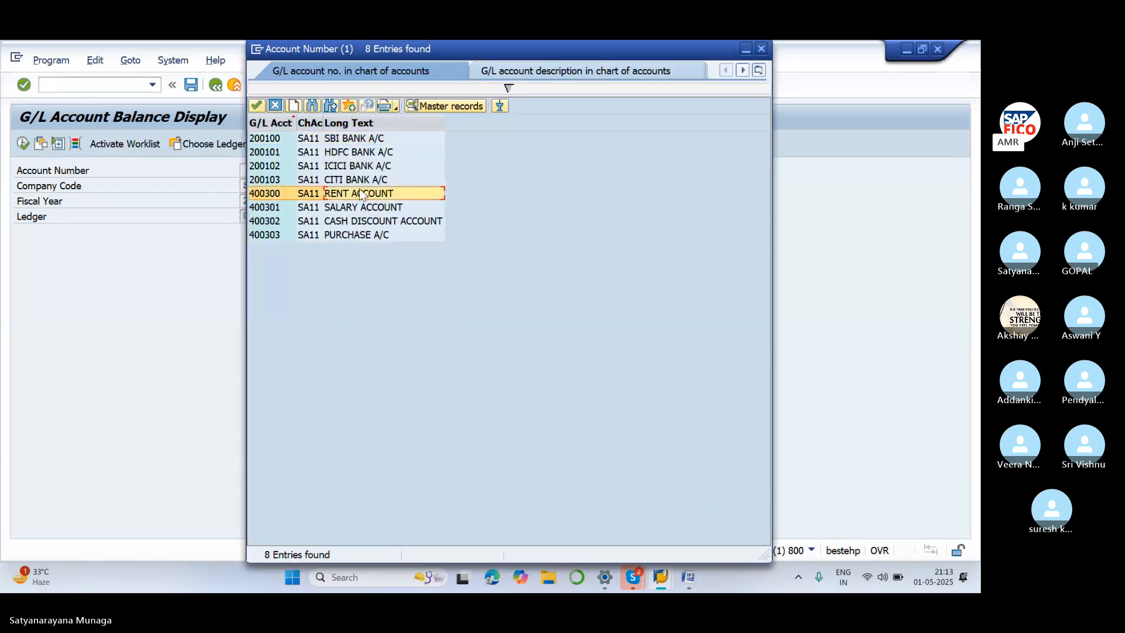
left_click(258, 105)
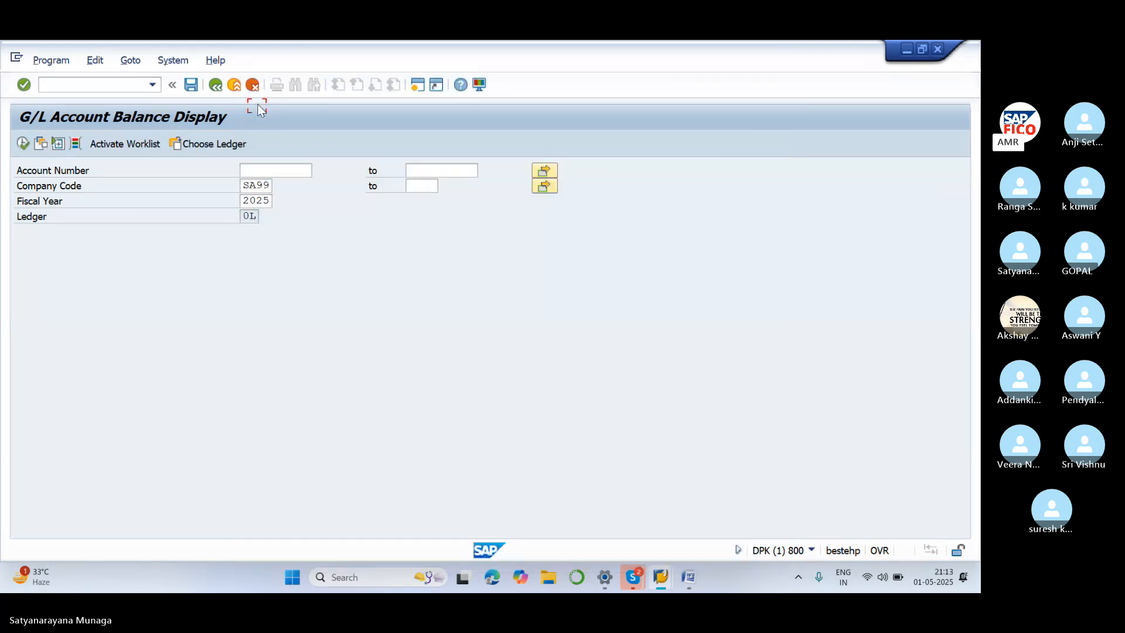
Display the 2025 SA99 balances for 400300 (352.000,00 INR total), then go back to the selection screen
left_click(19, 145)
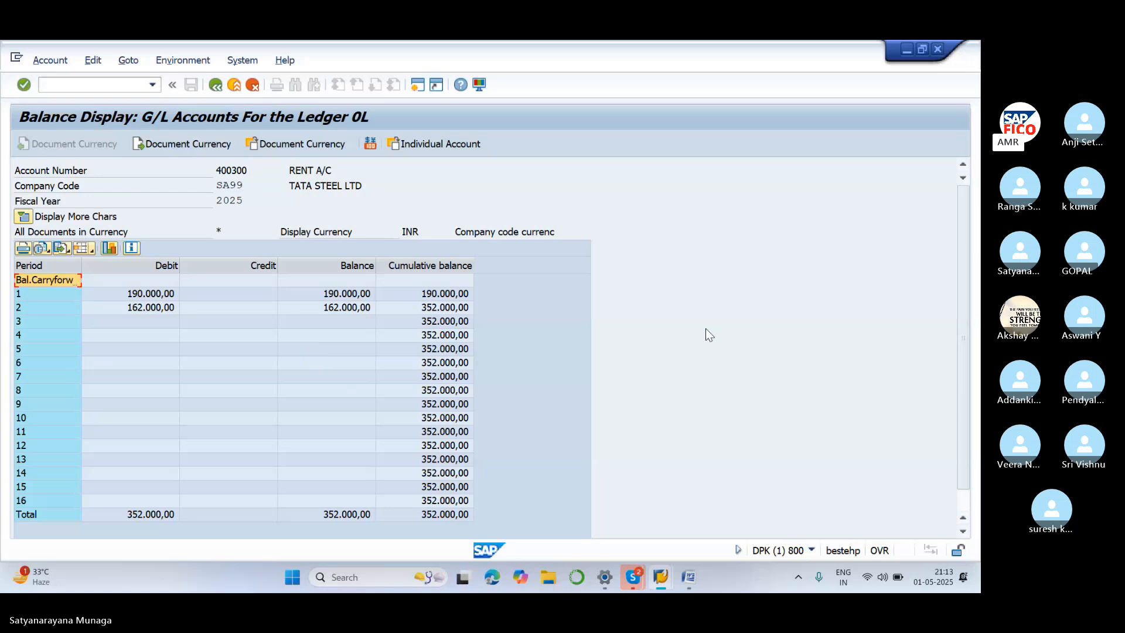
scroll(706, 330, "down", 1)
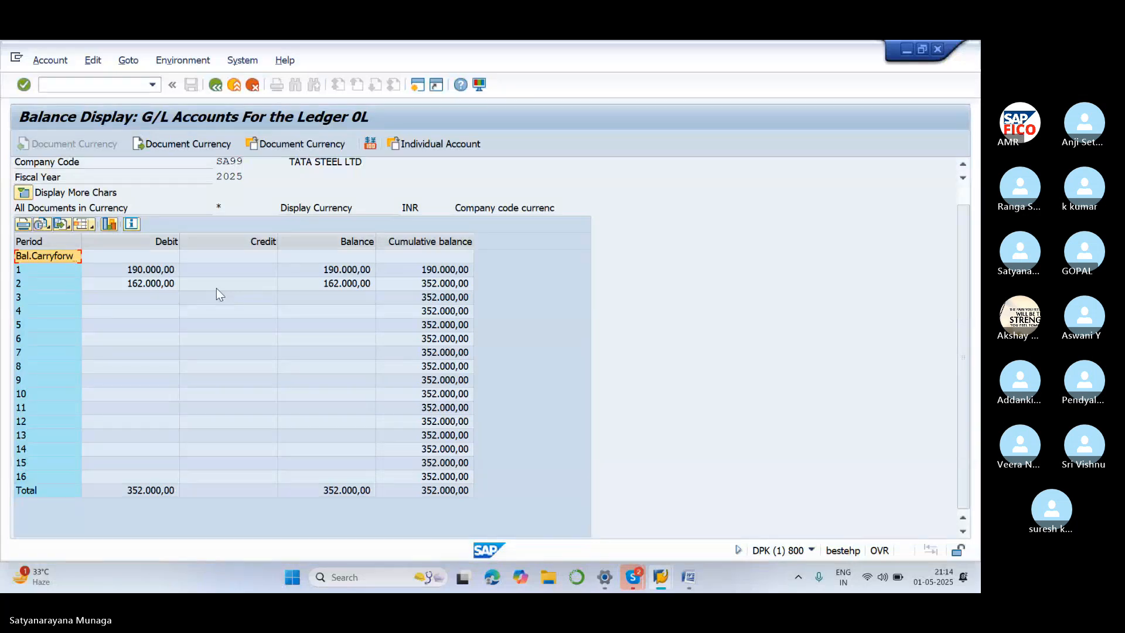
left_click(216, 85)
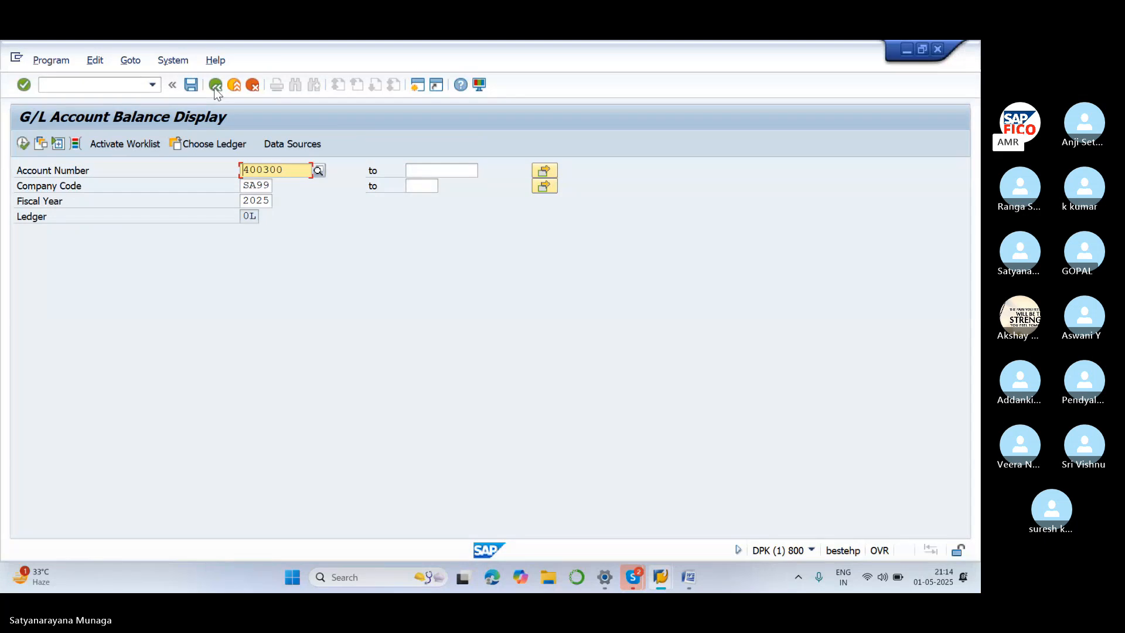
Open document 15 in FB02 and show line item 1, the 15.000,00 INR rent debit to 400300
left_click(215, 86)
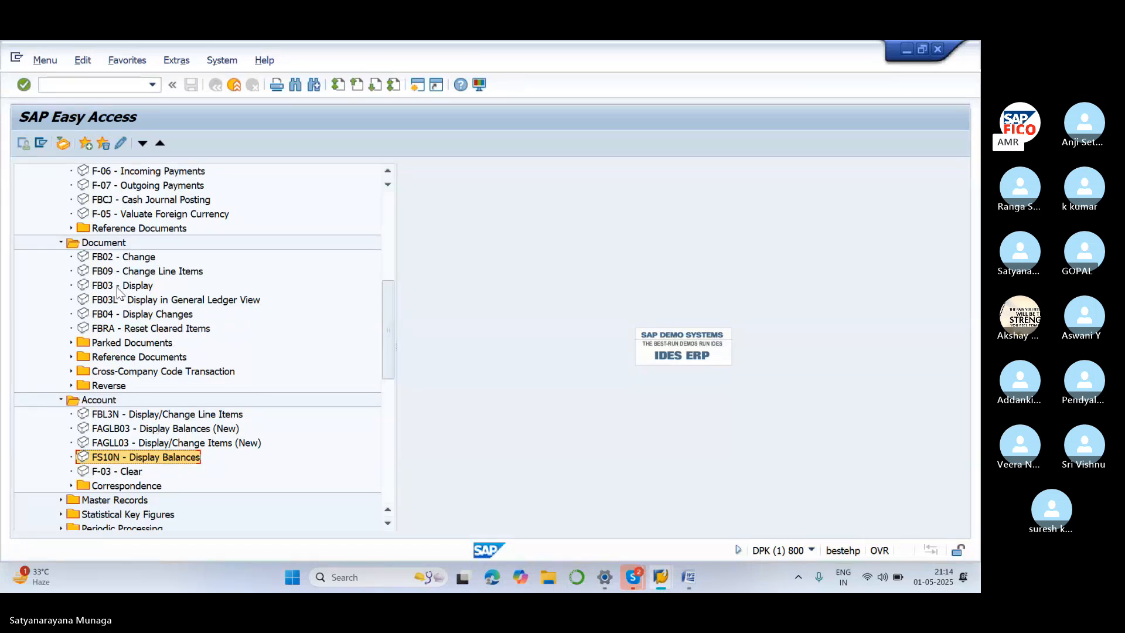
double_click(86, 256)
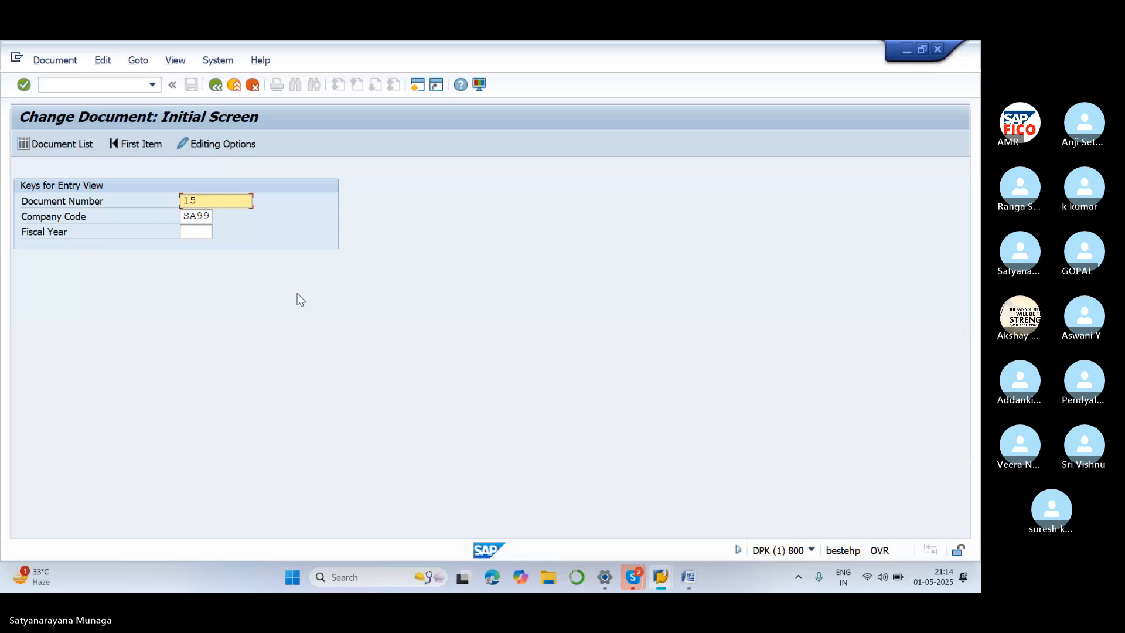
key("Return")
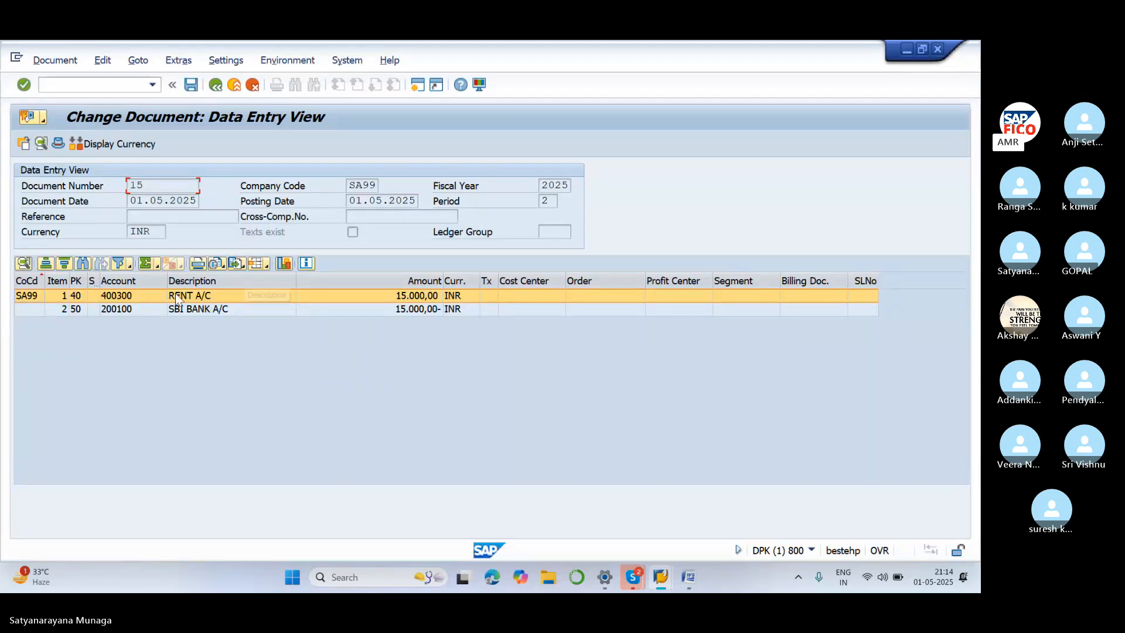
double_click(92, 300)
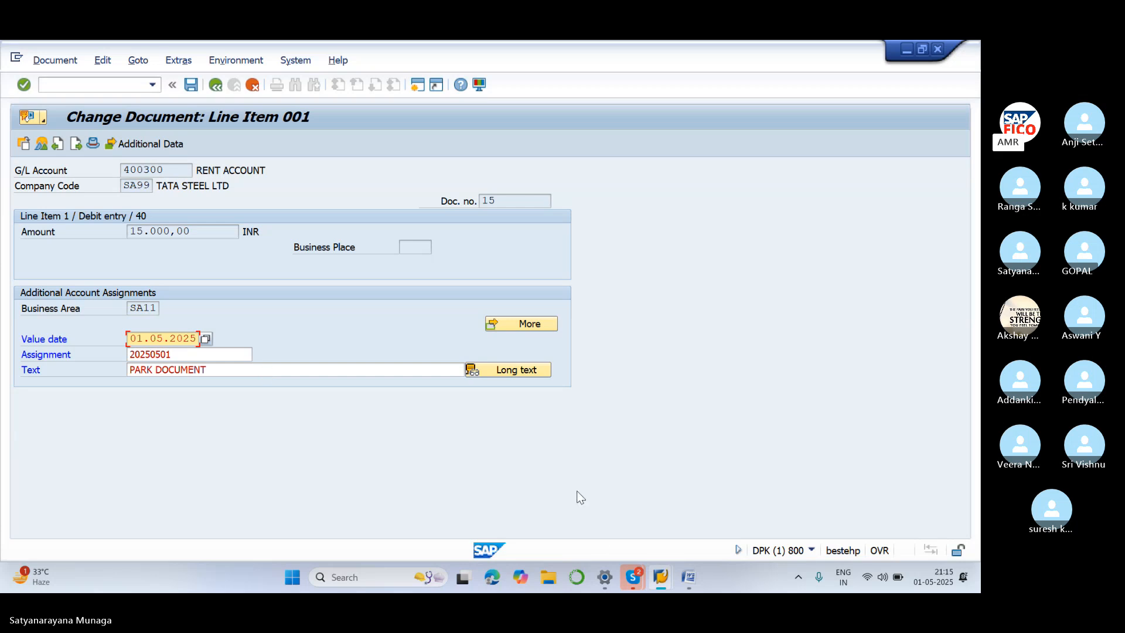
Post '9.15 TIME' in the Skype meeting chat
mouse_move(624, 579)
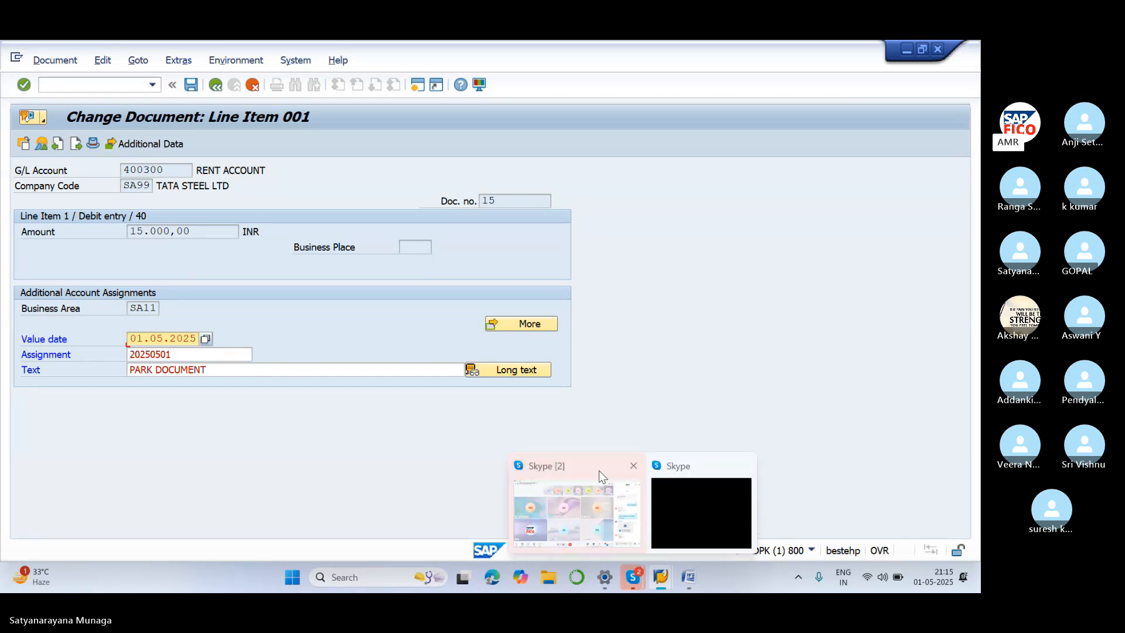
left_click(599, 470)
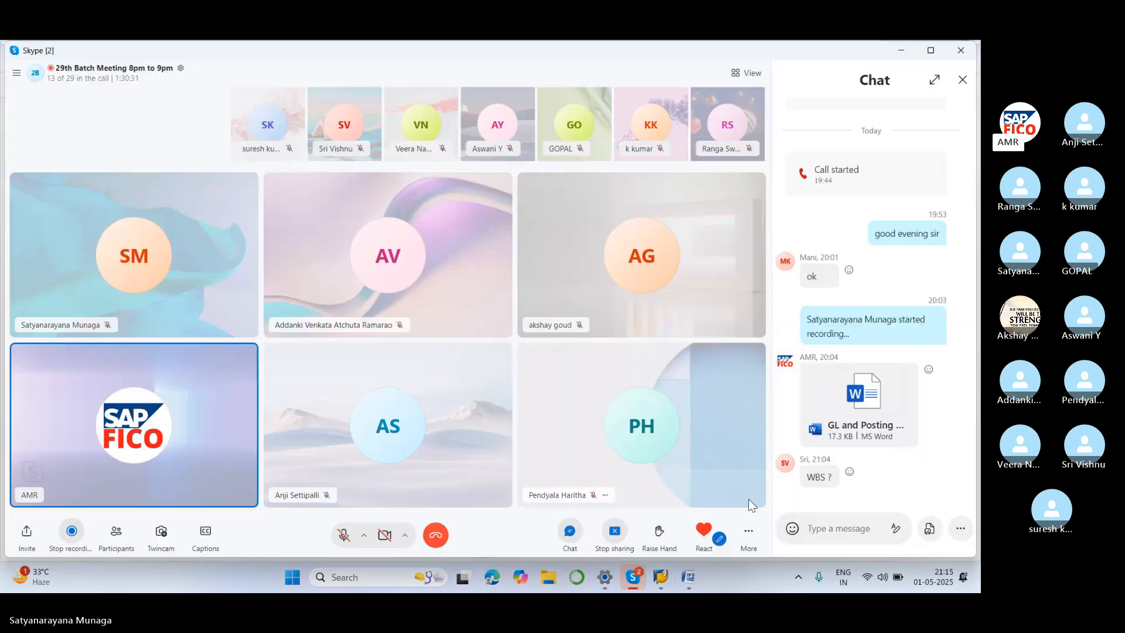
left_click(815, 525)
type("9.15")
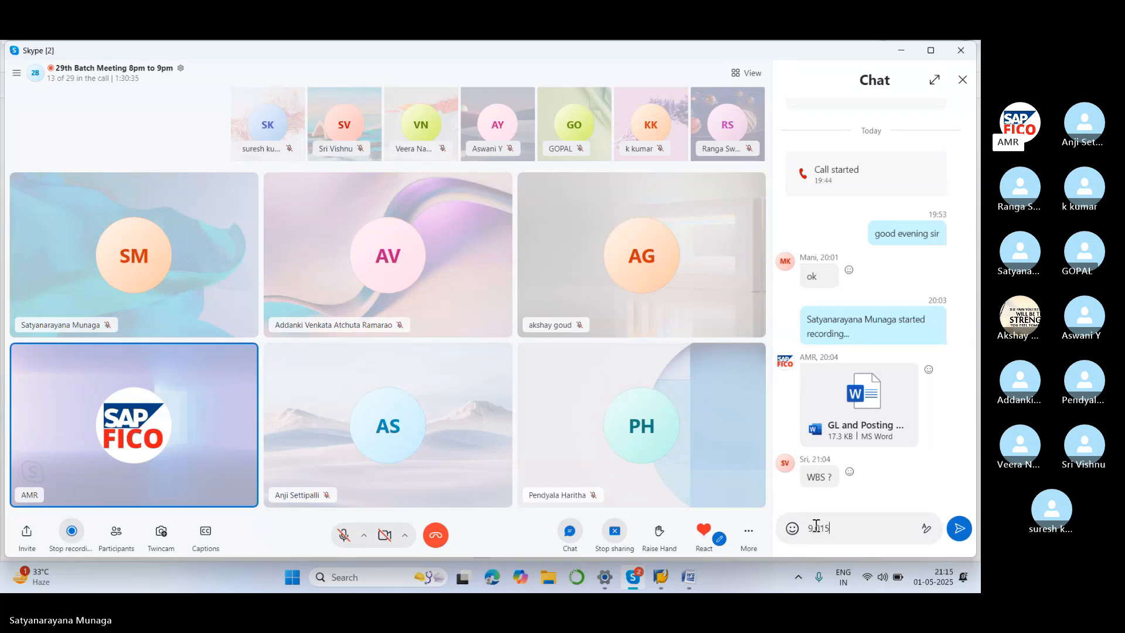
type(" TIME")
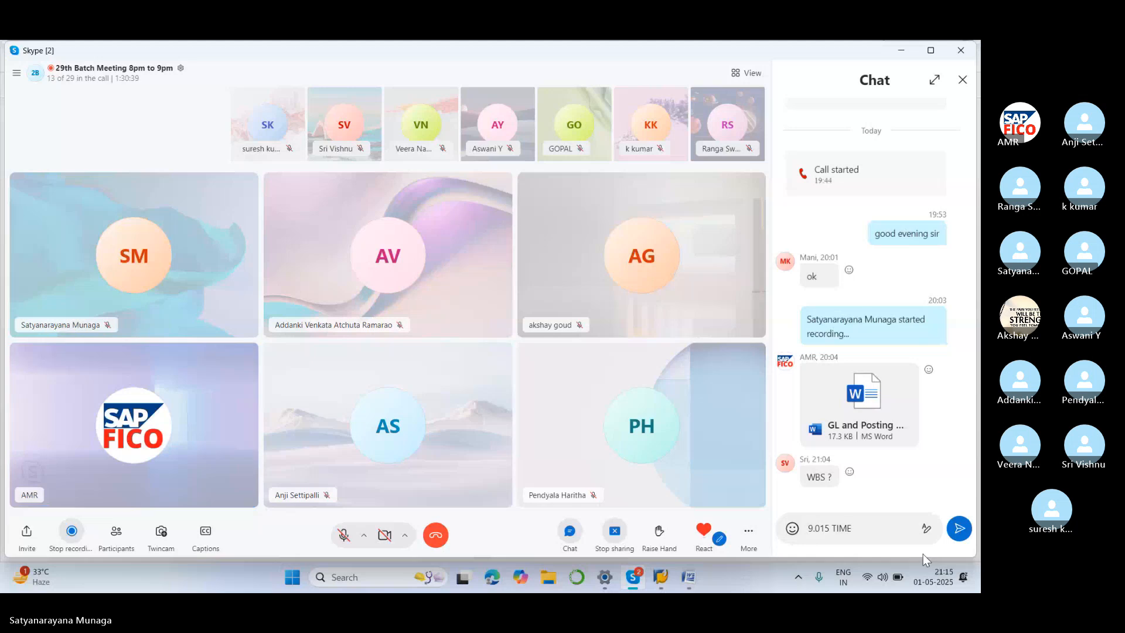
key("Return")
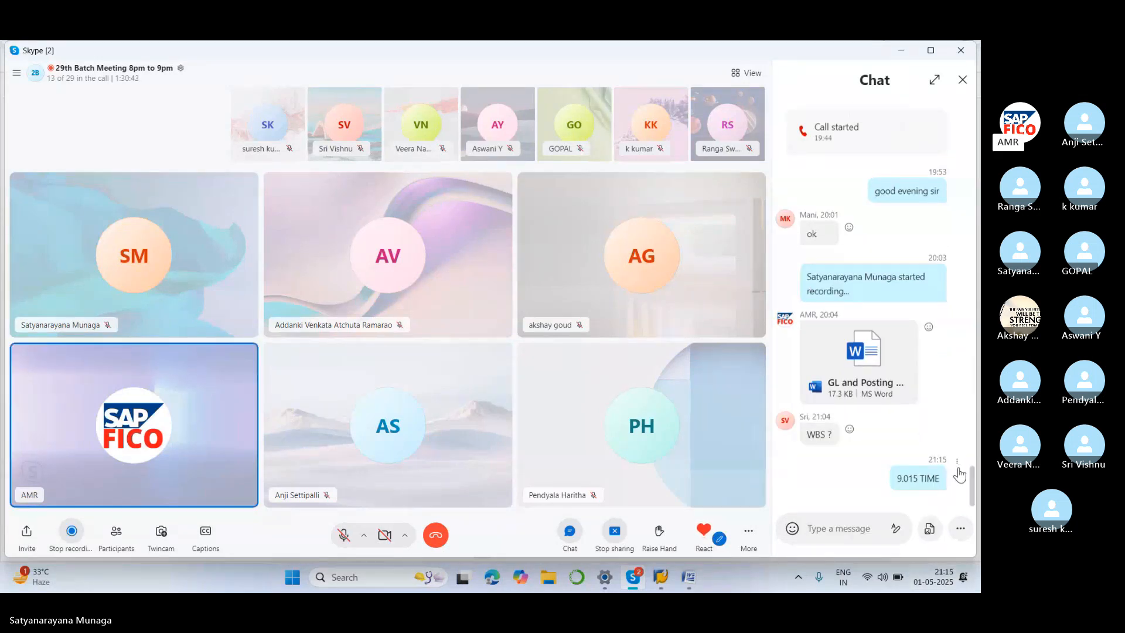
Remove the '9.15 TIME' message and send a thumbs-up reaction to the call
left_click(958, 465)
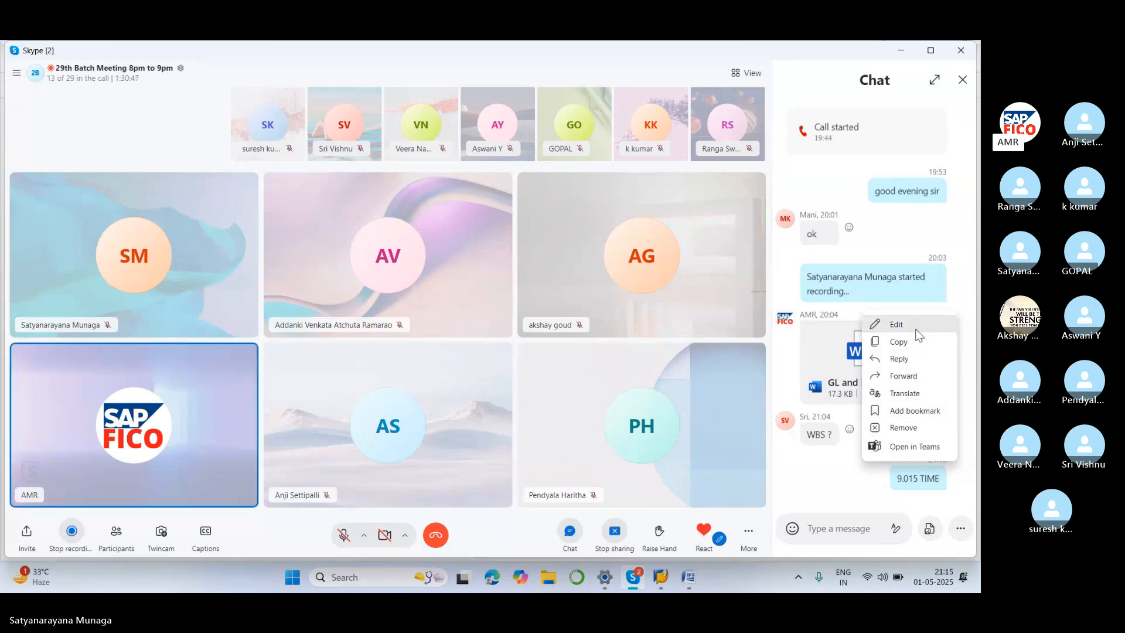
left_click(922, 434)
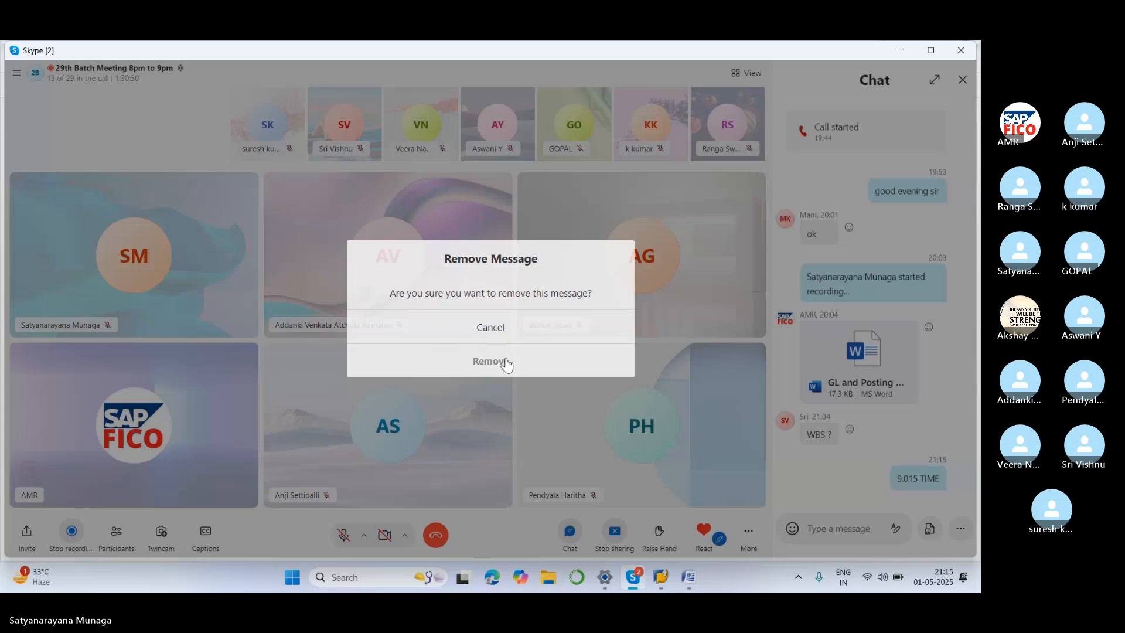
left_click(507, 364)
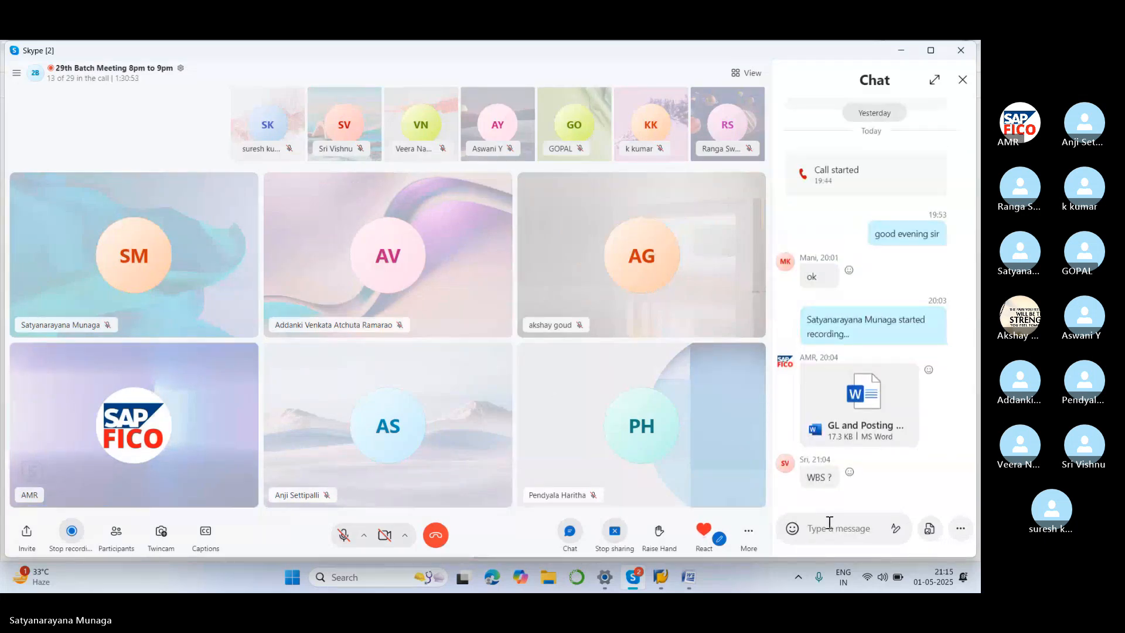
left_click(704, 531)
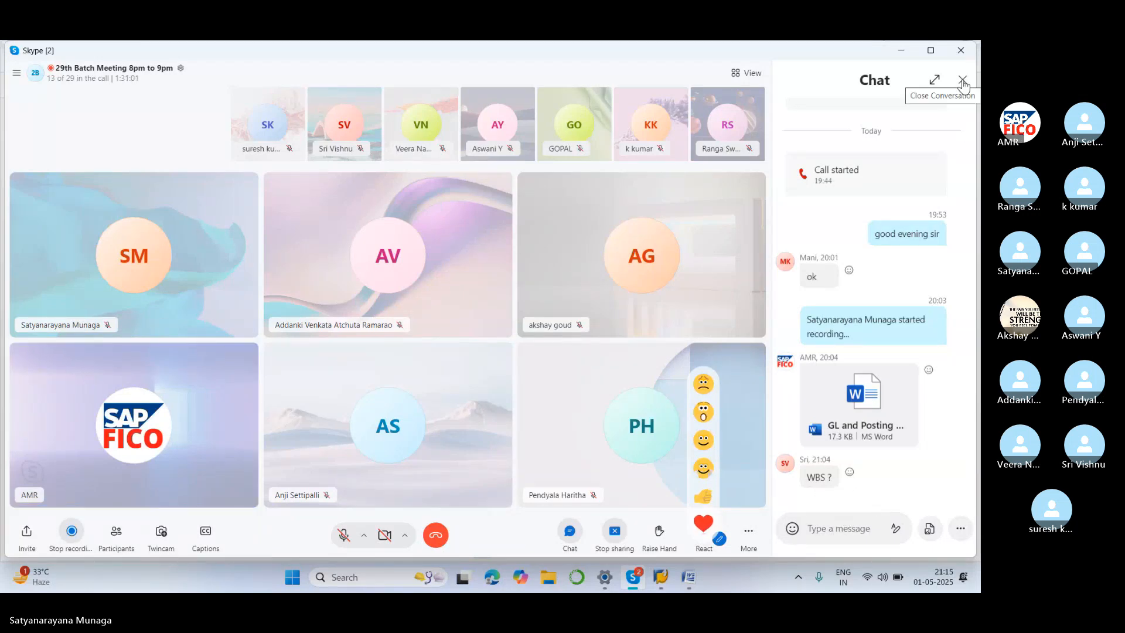
left_click(706, 498)
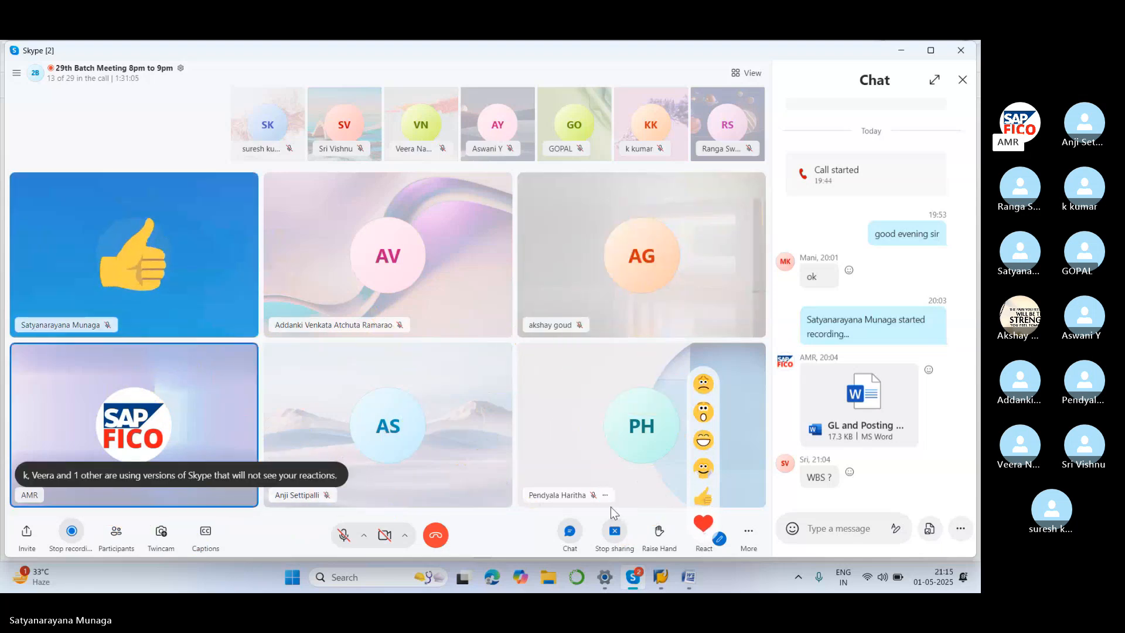